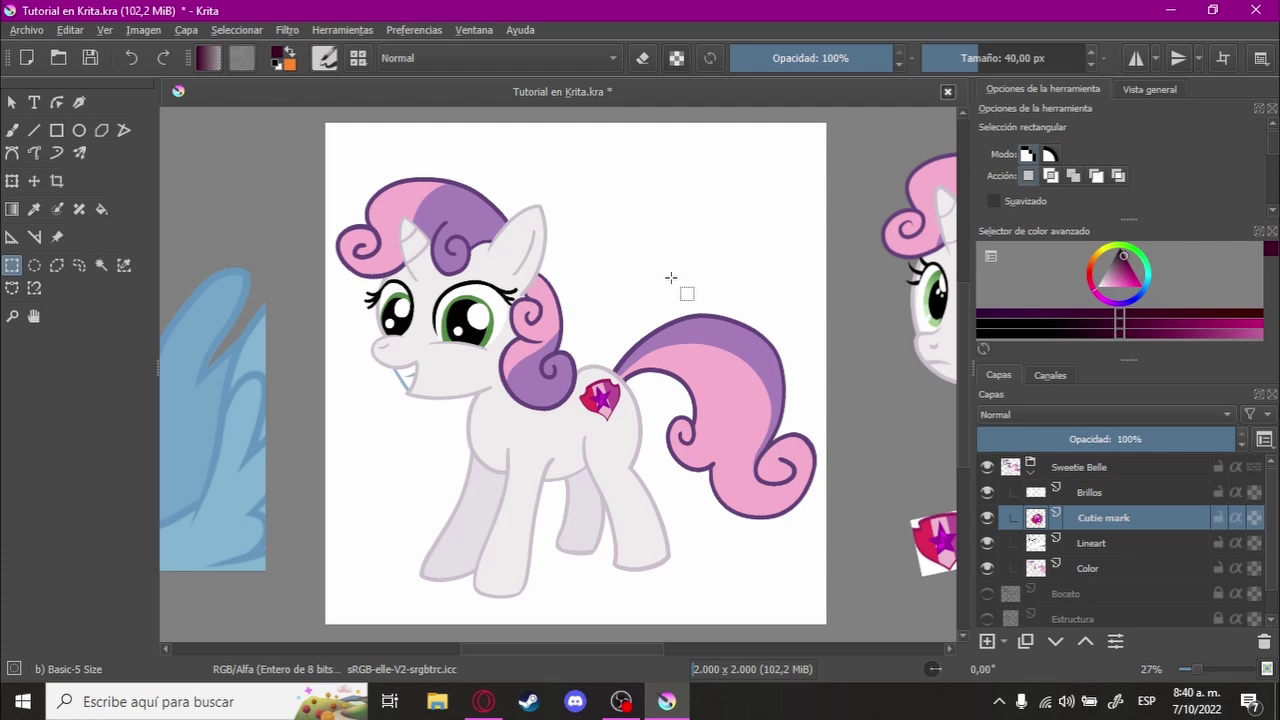
# Step: Take the Brush on the Lineart layer and rotate the canvas to inspect the lineart joins
pyautogui.press('b')
pyautogui.scroll(5, 680, 443)
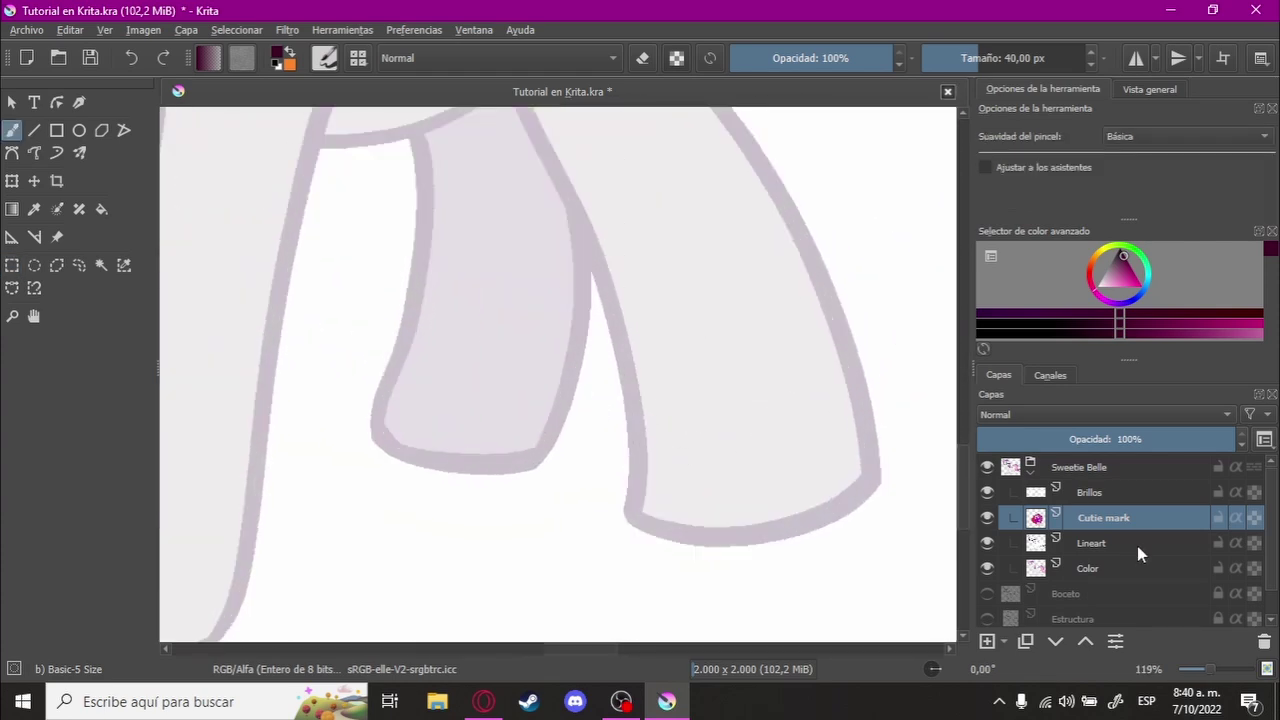
pyautogui.click(1094, 543)
pyautogui.scroll(3, 640, 392)
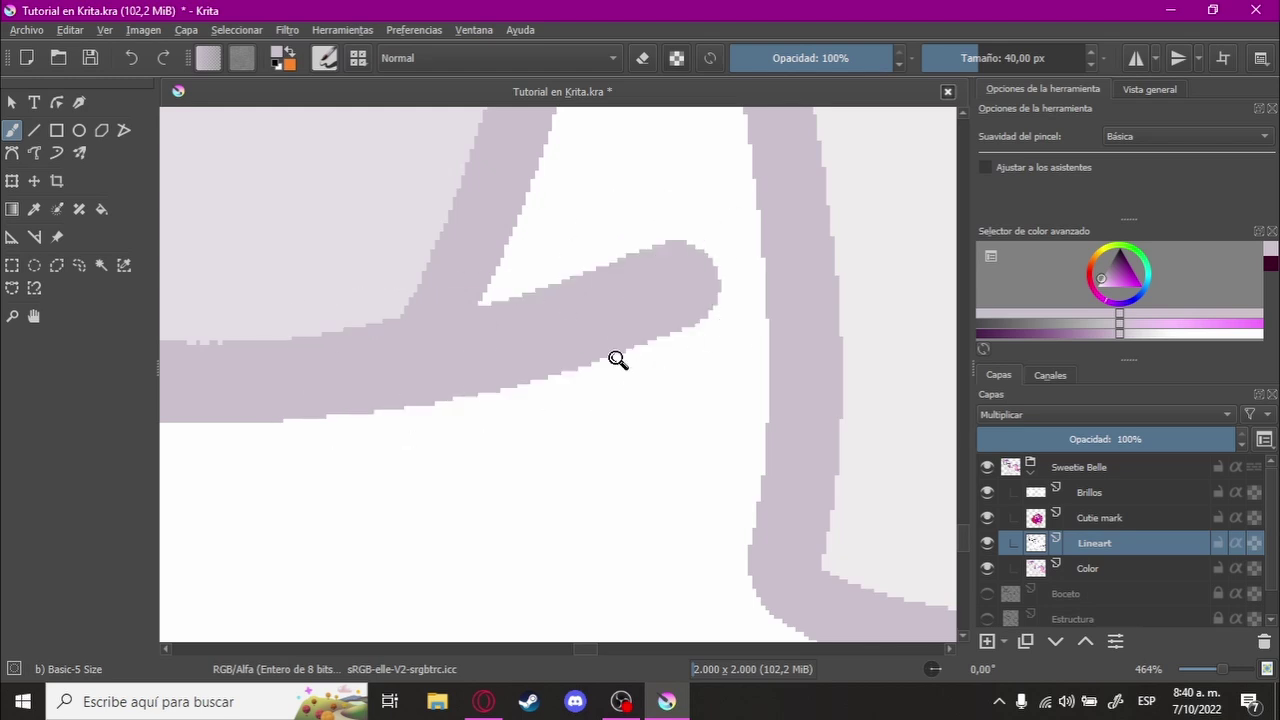
pyautogui.scroll(-2, 543, 363)
pyautogui.moveTo(456, 405)
pyautogui.mouseDown()
pyautogui.moveTo(784, 395)
pyautogui.moveTo(323, 437)
pyautogui.mouseUp()
pyautogui.press('Tab')
pyautogui.moveTo(334, 363)
pyautogui.mouseDown()
pyautogui.moveTo(623, 320)
pyautogui.moveTo(657, 277)
pyautogui.moveTo(622, 203)
pyautogui.moveTo(557, 414)
pyautogui.mouseUp()
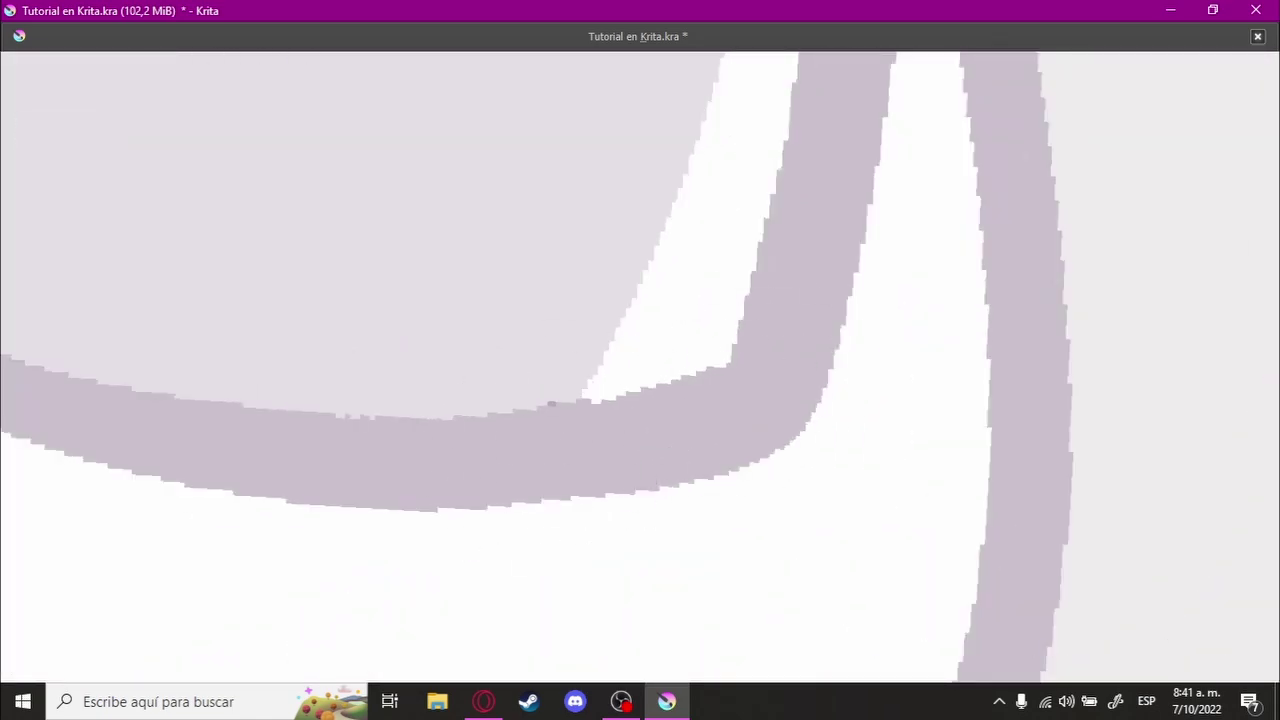
pyautogui.scroll(-5, 754, 417)
pyautogui.scroll(6, 754, 417)
pyautogui.press('Tab')
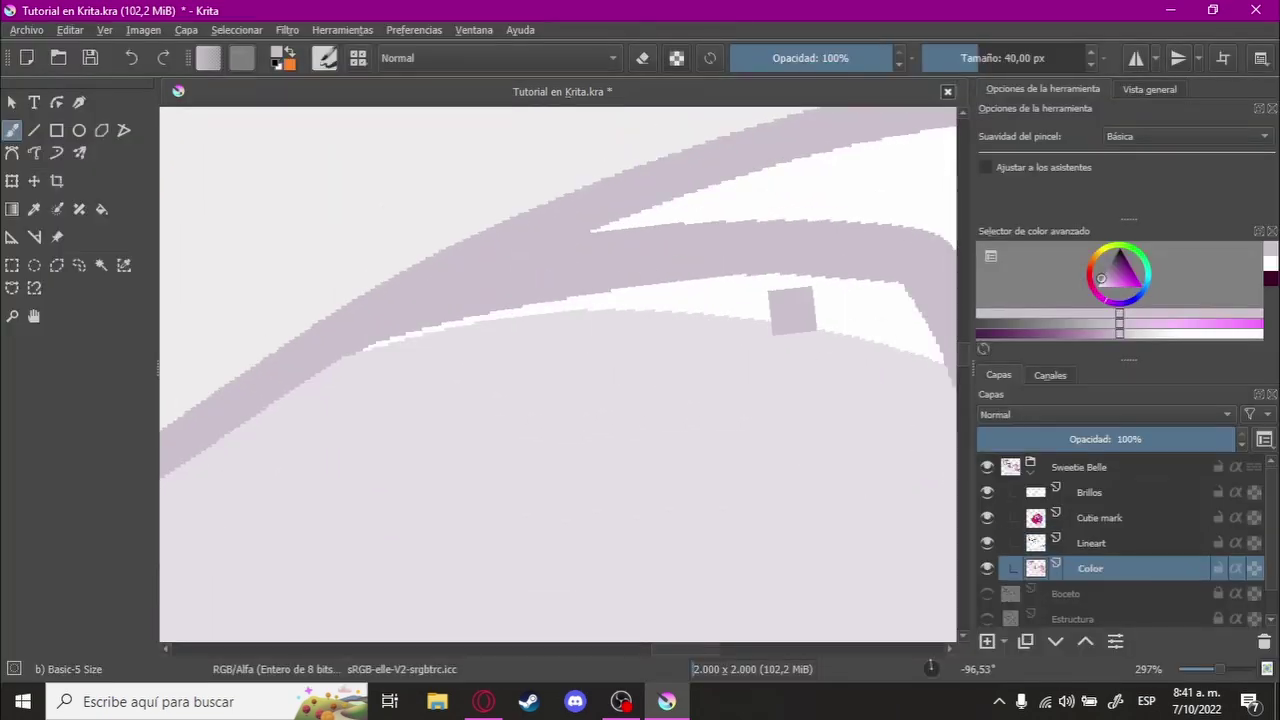
# Step: Alternate Fill and Brush to patch white gaps and rough joins along the outlines
pyautogui.press('f')
pyautogui.scroll(-2, 1260, 170)
pyautogui.scroll(3, 586, 329)
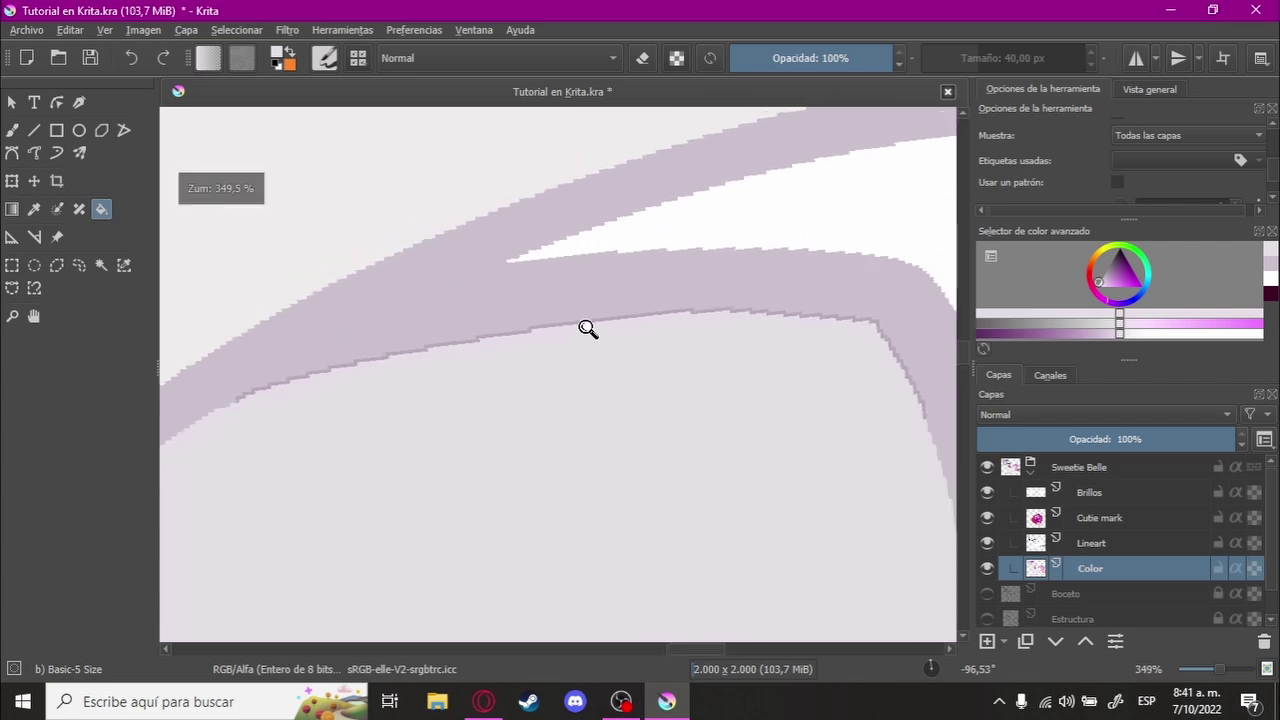
pyautogui.scroll(3, 560, 286)
pyautogui.press('b')
pyautogui.press('pageup')
pyautogui.scroll(-2, 748, 337)
pyautogui.press('f')
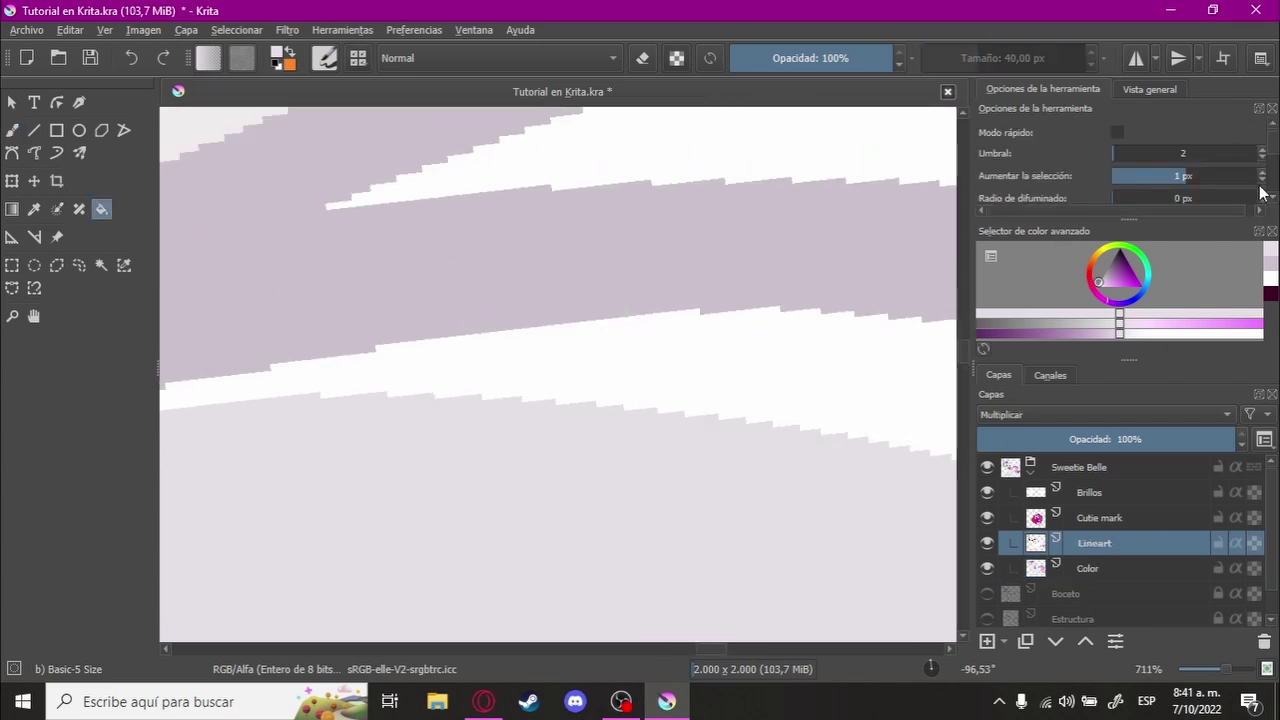
pyautogui.scroll(-2, 657, 406)
pyautogui.scroll(-2, 584, 458)
# Step: Return to the Lineart layer's brush and touch up joins in canvas-only view
pyautogui.press('pagedown')
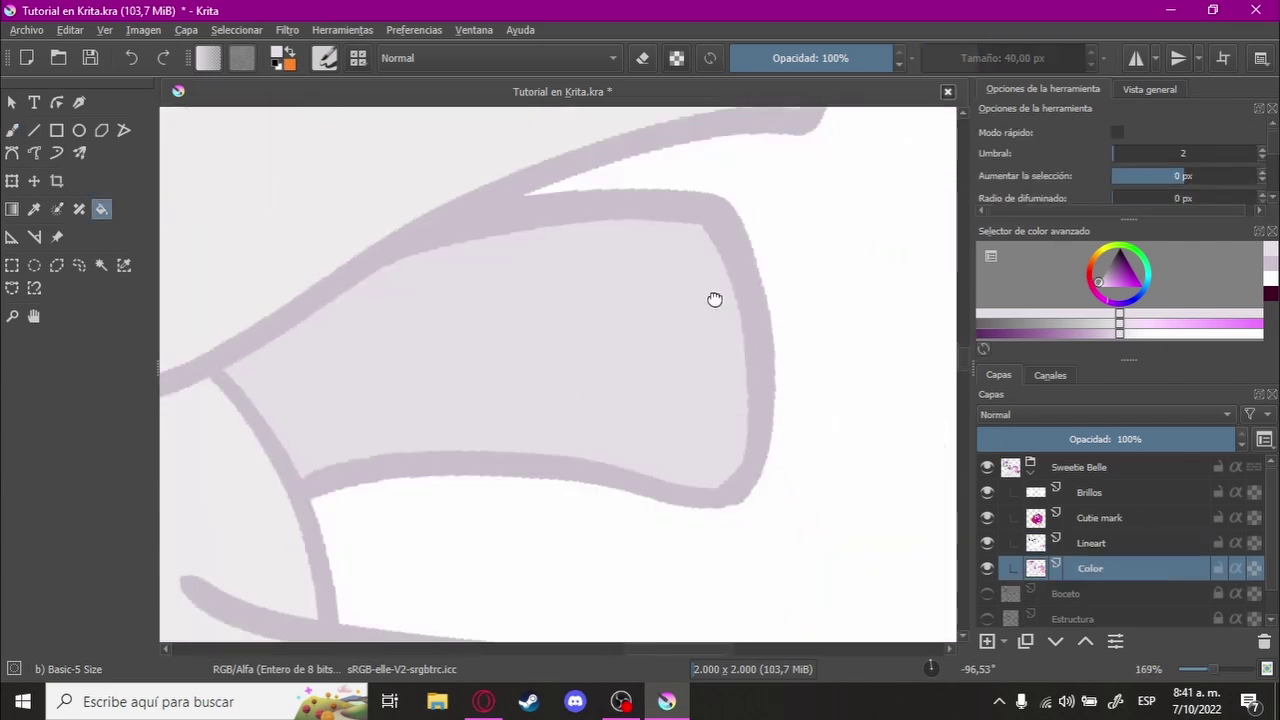
pyautogui.press('pageup')
pyautogui.scroll(1, 572, 464)
pyautogui.press('b')
pyautogui.scroll(-2, 606, 443)
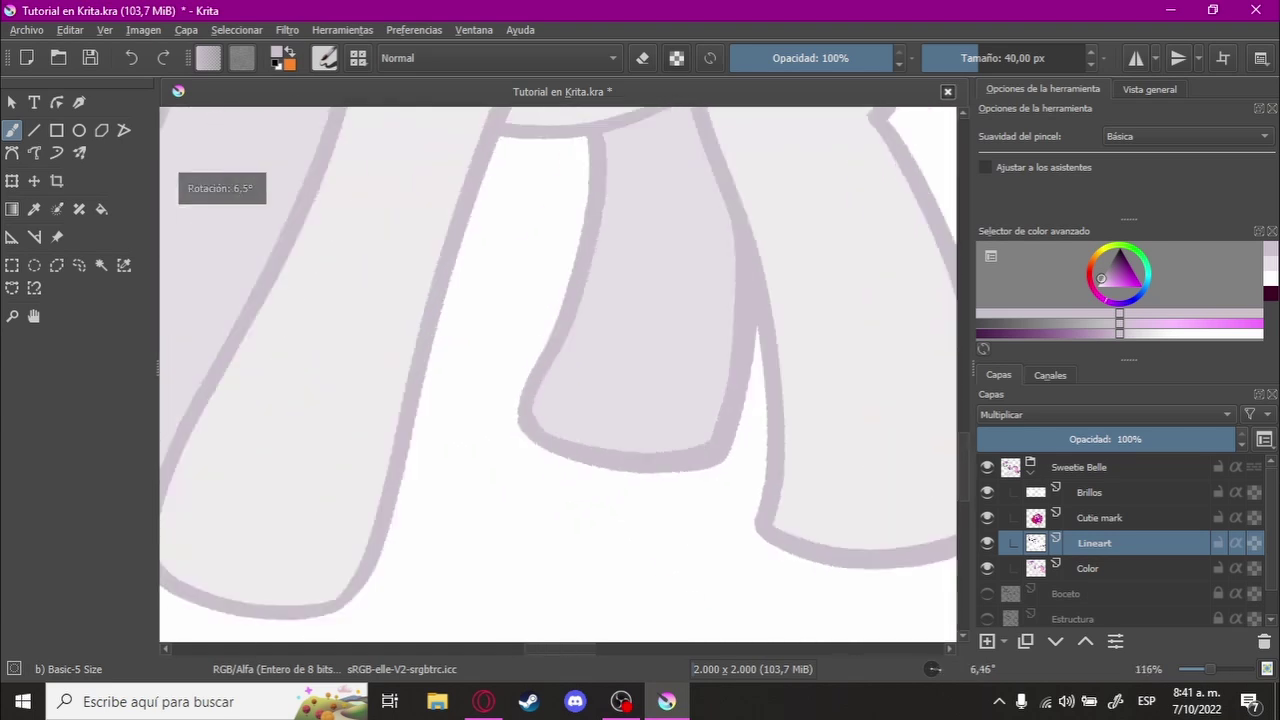
pyautogui.scroll(4, 530, 370)
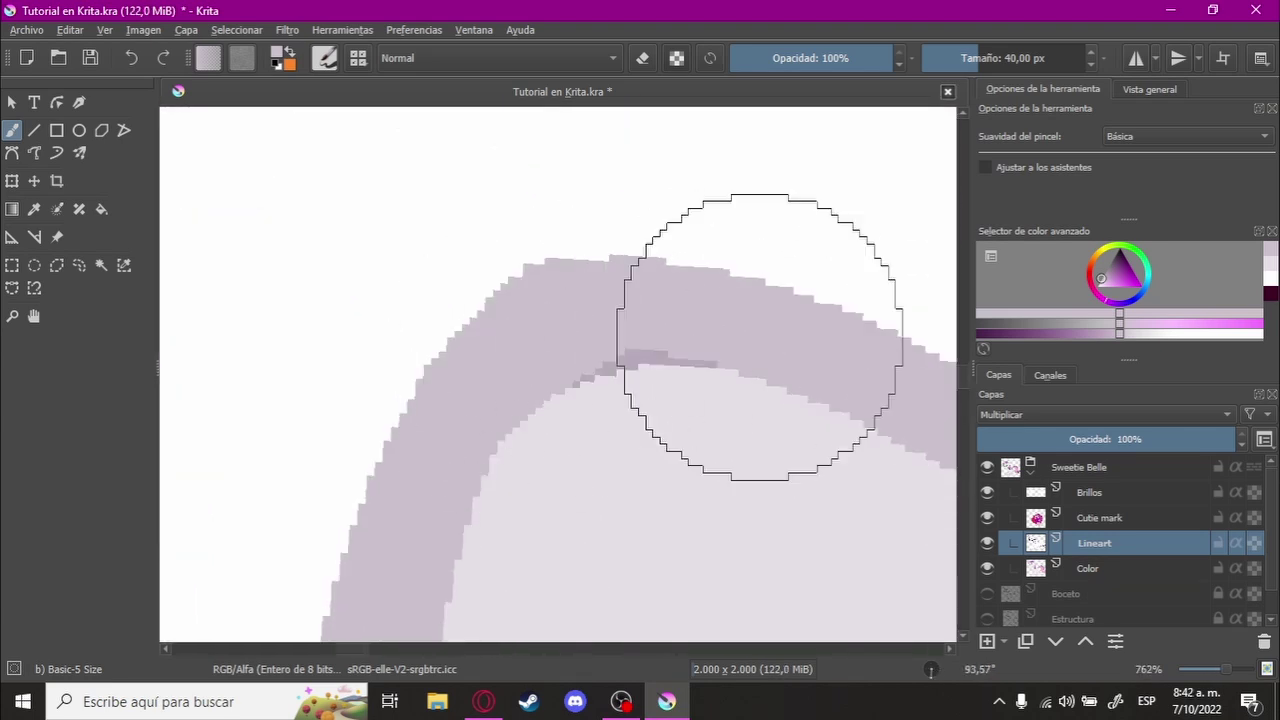
pyautogui.press('Tab')
pyautogui.scroll(1, 455, 345)
pyautogui.press('Tab')
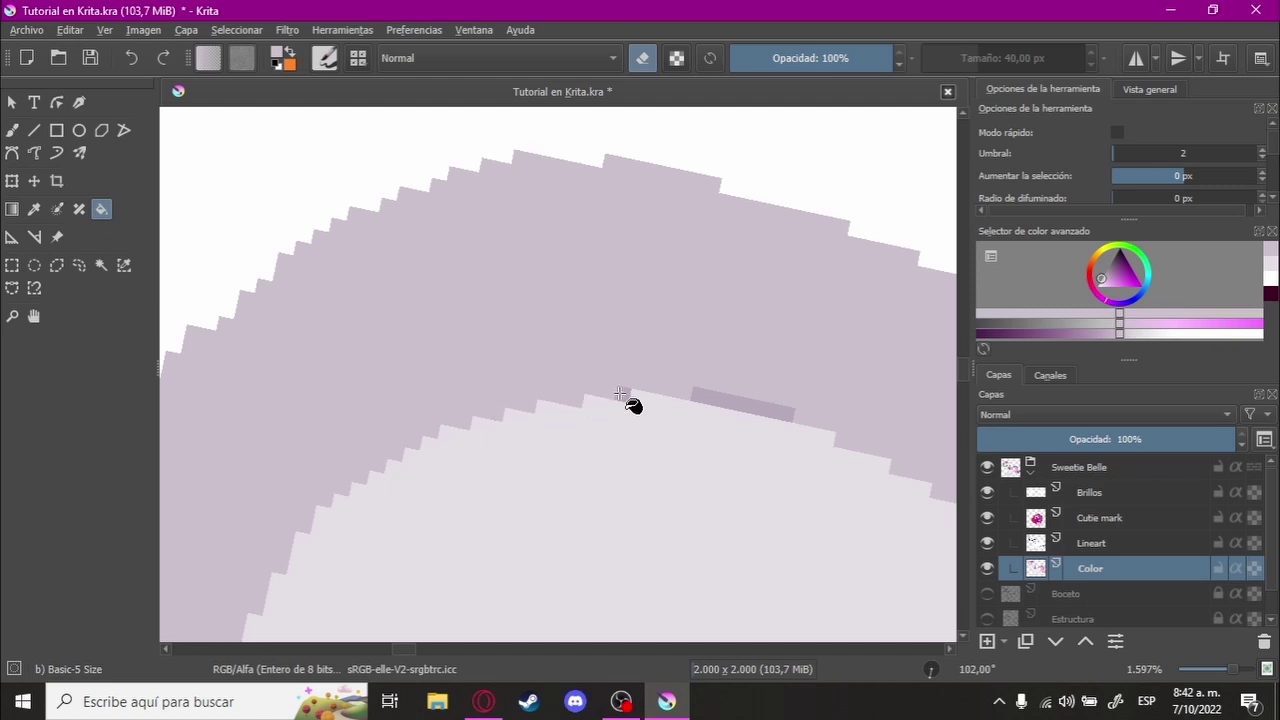
pyautogui.scroll(-1, 637, 403)
# Step: Rotate the canvas to a better angle and touch up more lineart joins
pyautogui.press('pageup')
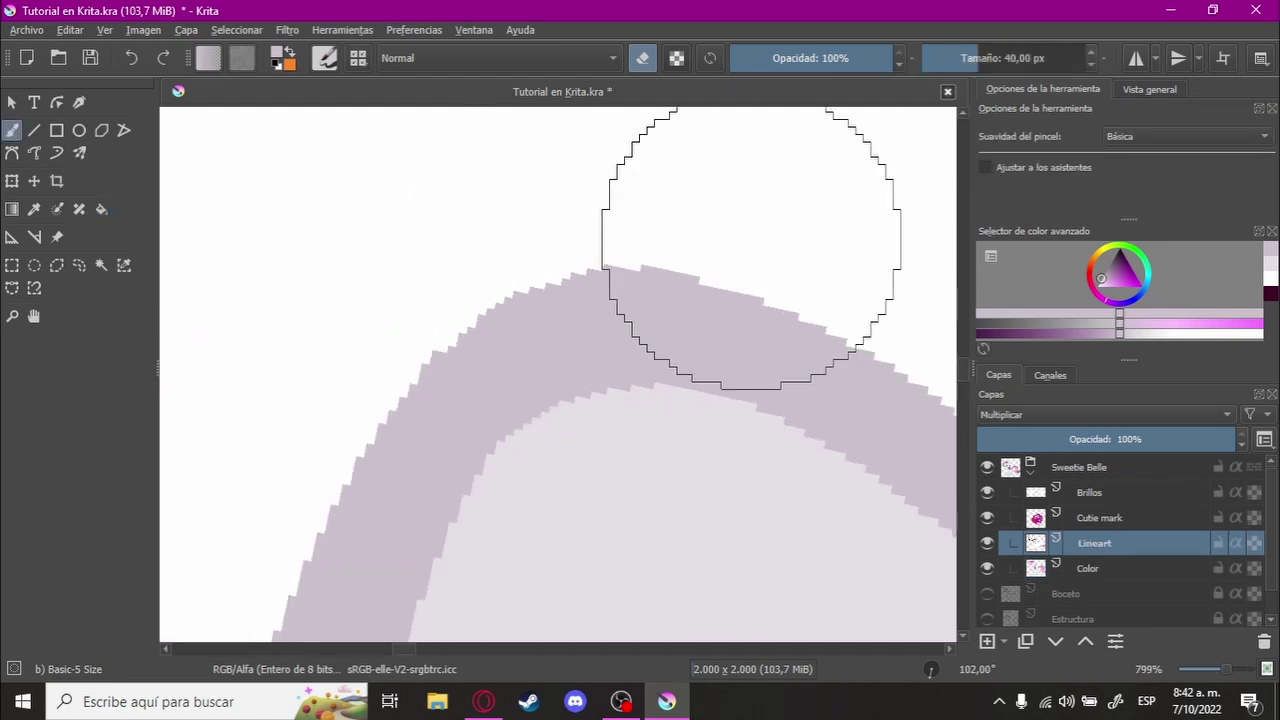
pyautogui.scroll(-3, 473, 404)
pyautogui.moveTo(473, 404); pyautogui.dragTo(746, 437)
pyautogui.scroll(-3, 535, 471)
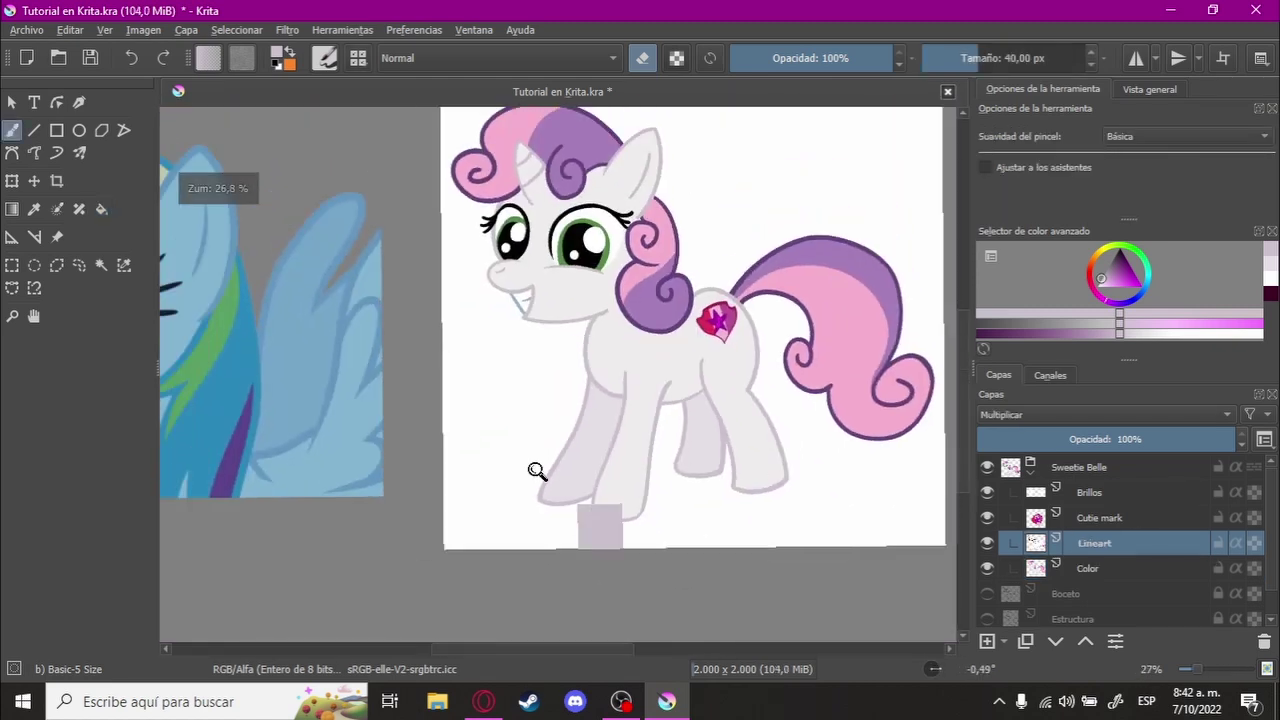
pyautogui.scroll(3, 706, 391)
pyautogui.moveTo(706, 391); pyautogui.dragTo(642, 436)
pyautogui.press('Tab')
pyautogui.scroll(3, 642, 436)
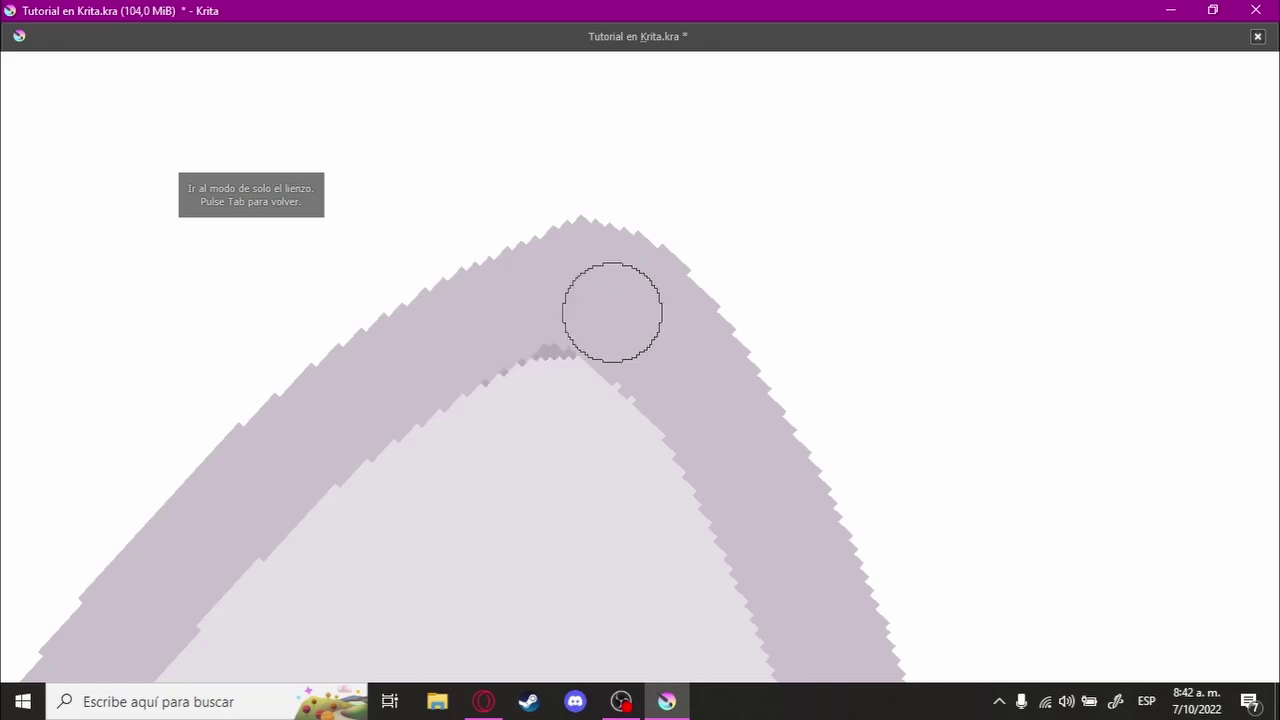
pyautogui.moveTo(674, 306); pyautogui.dragTo(664, 249)
pyautogui.press('Tab')
# Step: Fill the remaining white gaps beside the outlines on the Color layer
pyautogui.click(1090, 568)
pyautogui.press('f')
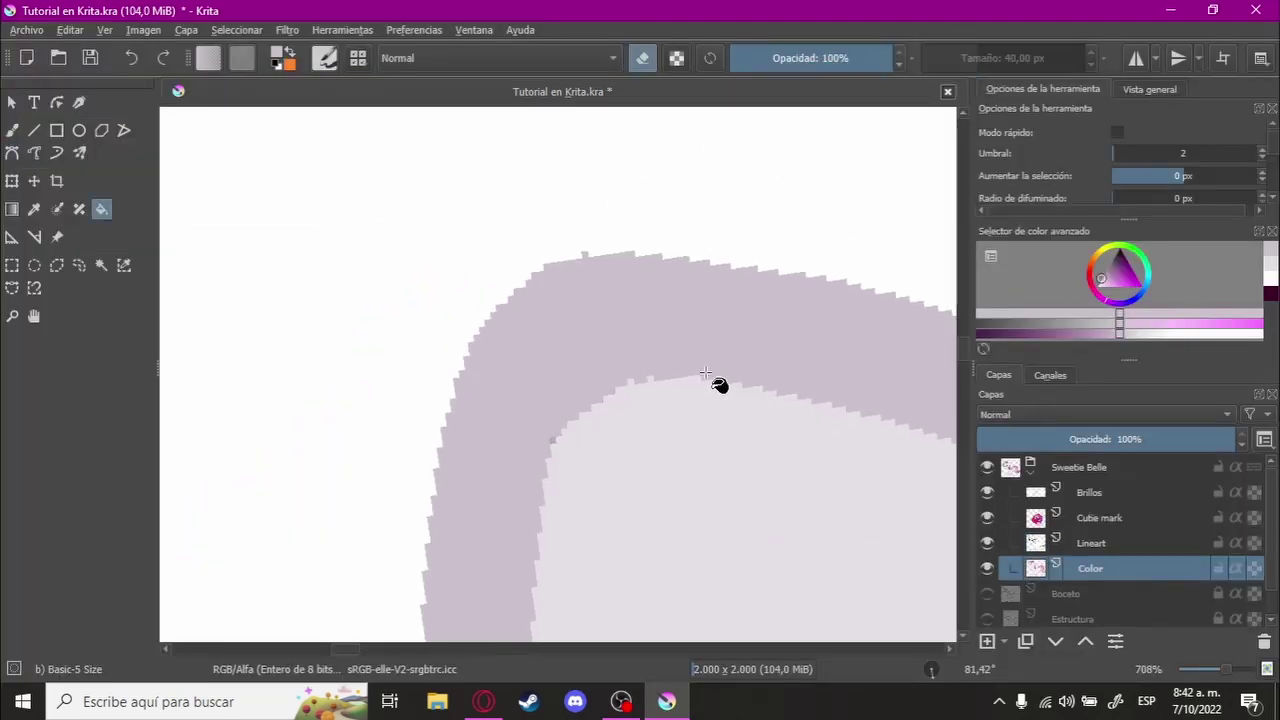
pyautogui.moveTo(720, 380); pyautogui.dragTo(686, 322)
pyautogui.scroll(-3, 772, 393)
pyautogui.scroll(5, 772, 393)
pyautogui.press('Tab')
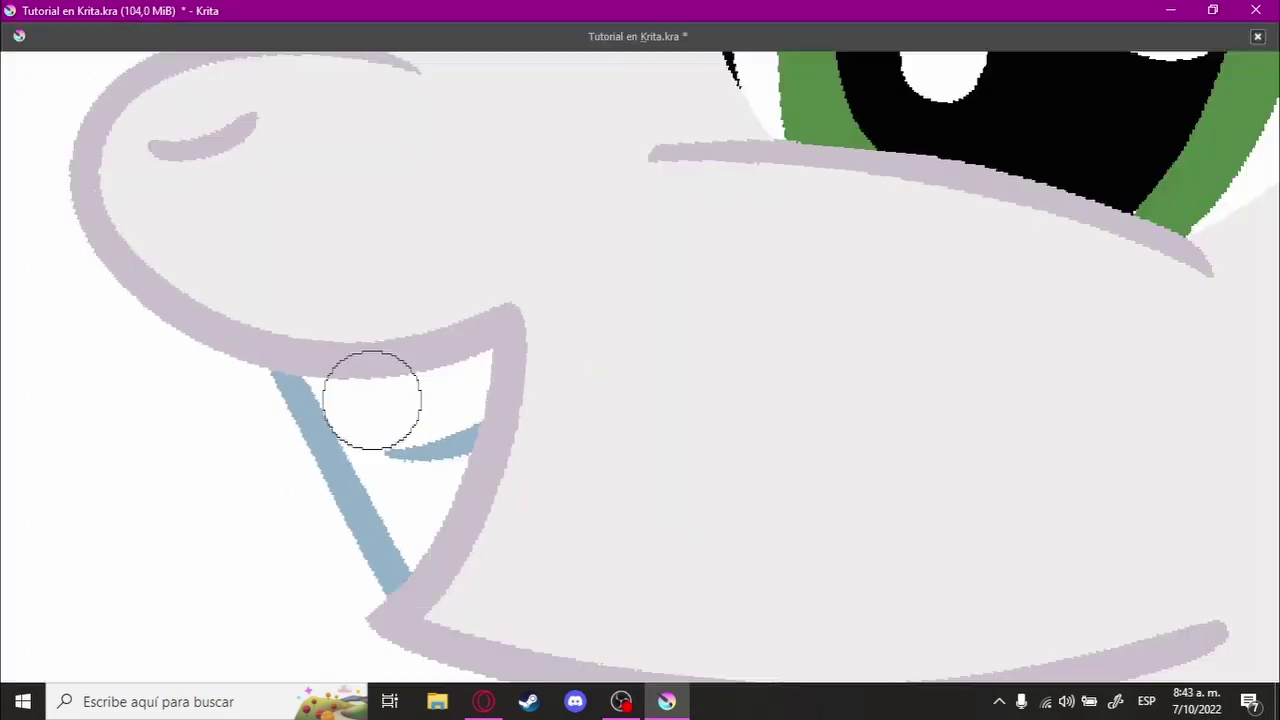
pyautogui.scroll(2, 371, 400)
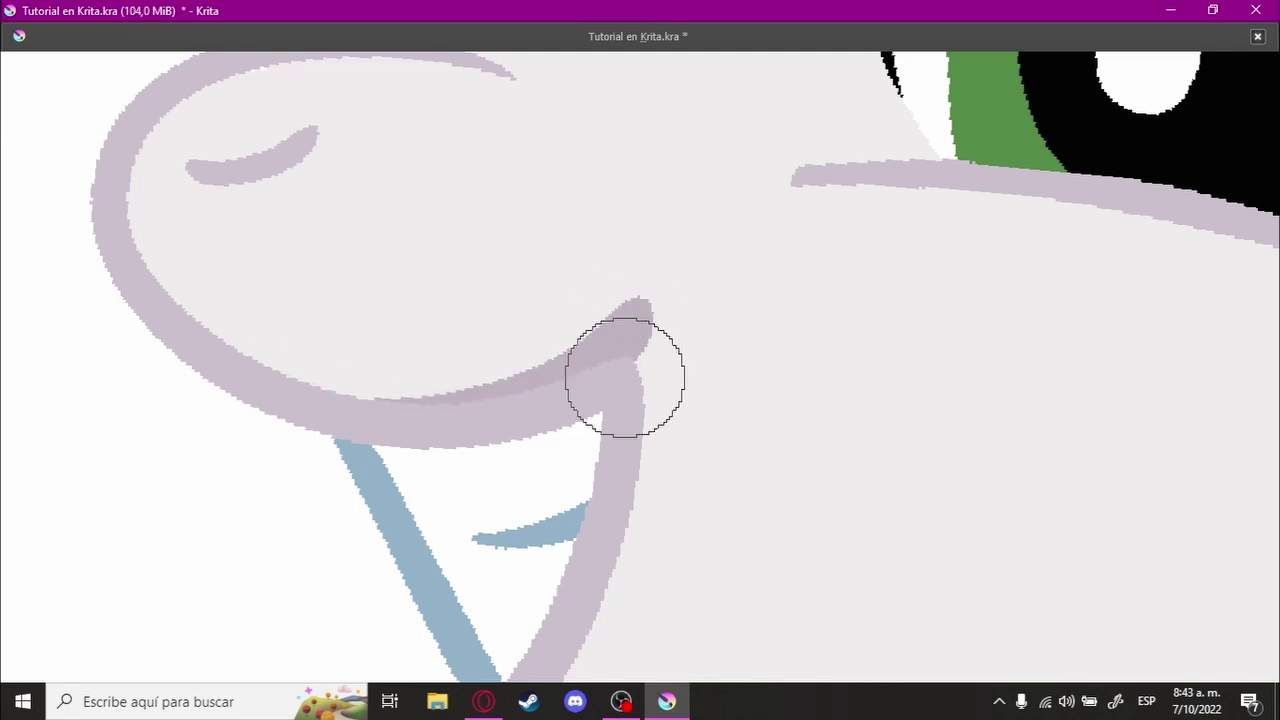
pyautogui.scroll(-5, 623, 377)
pyautogui.scroll(5, 405, 425)
pyautogui.scroll(-2, 405, 425)
pyautogui.press('Tab')
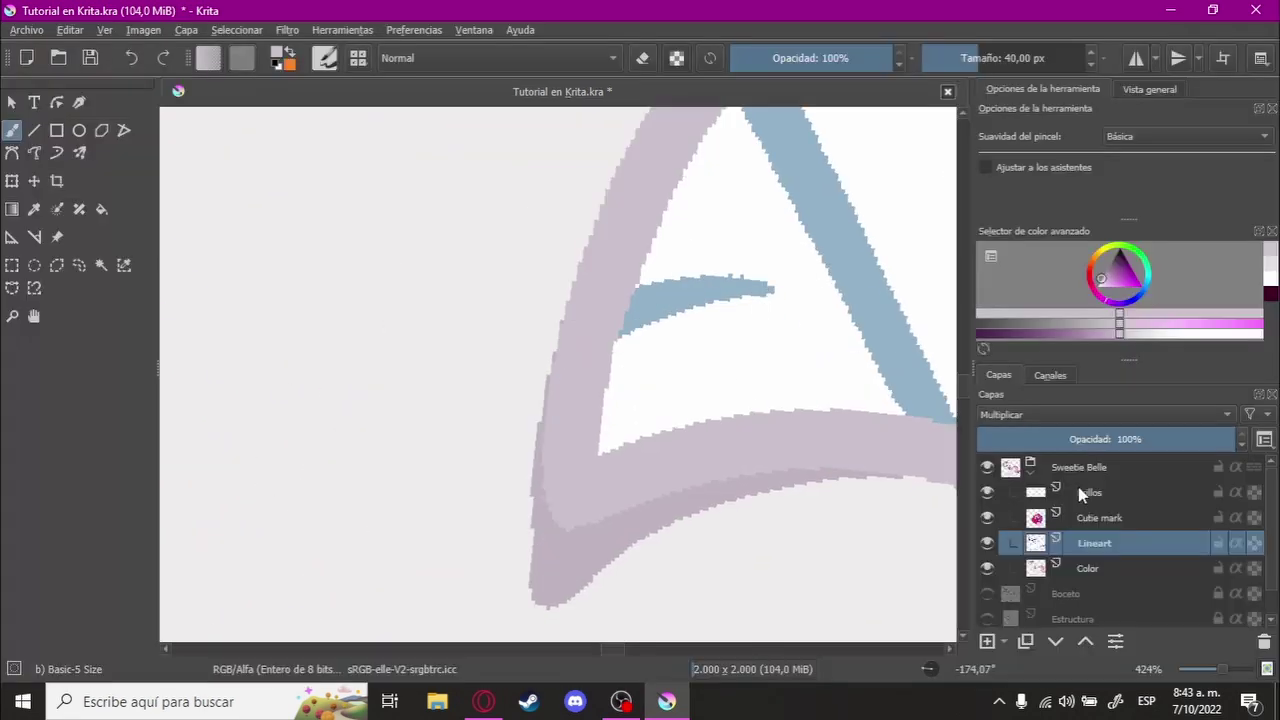
# Step: Erase rough lineart where the muzzle and mouth strokes meet
pyautogui.moveTo(534, 391); pyautogui.dragTo(655, 438)
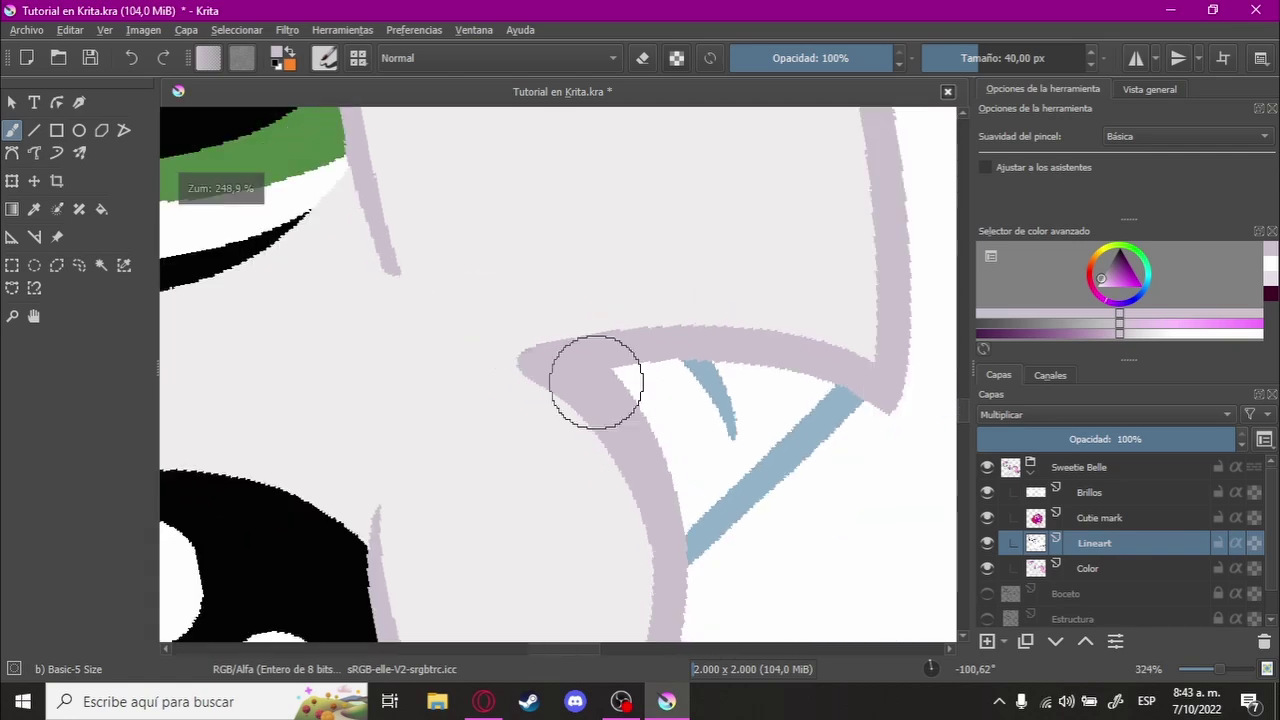
pyautogui.press('Tab')
pyautogui.scroll(2, 776, 268)
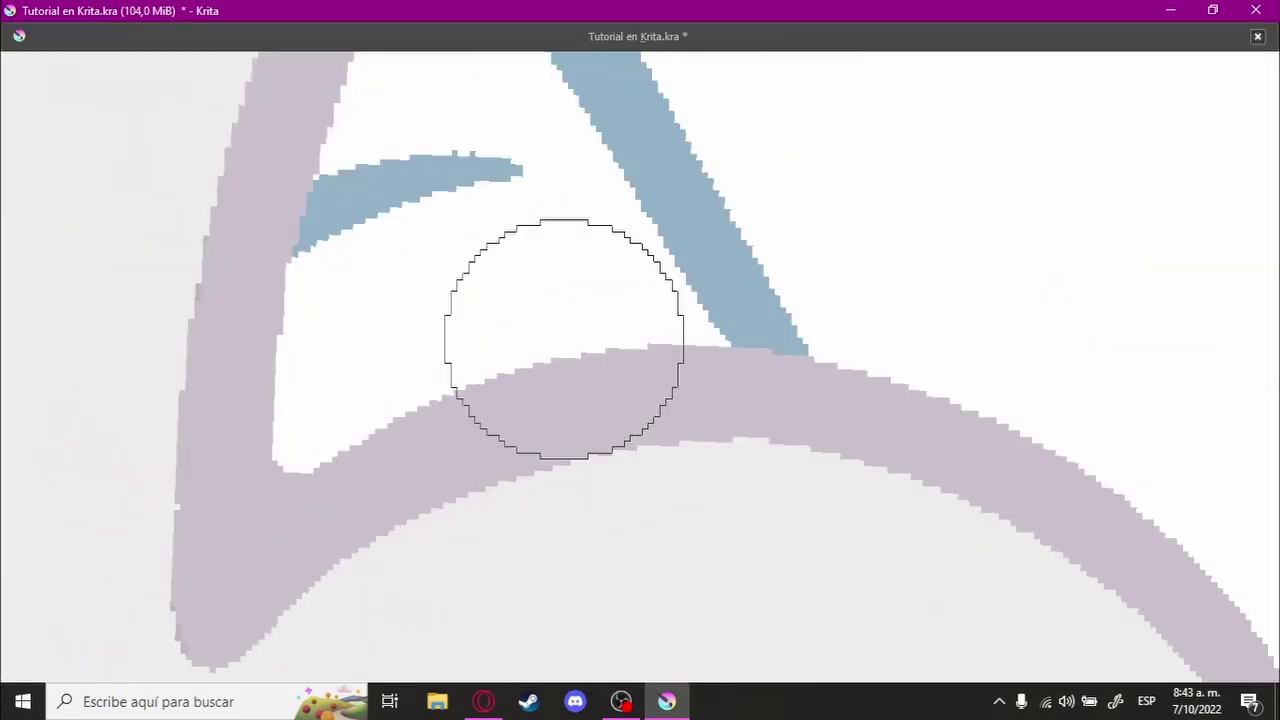
pyautogui.press('Tab')
pyautogui.press('Tab')
pyautogui.scroll(1, 459, 433)
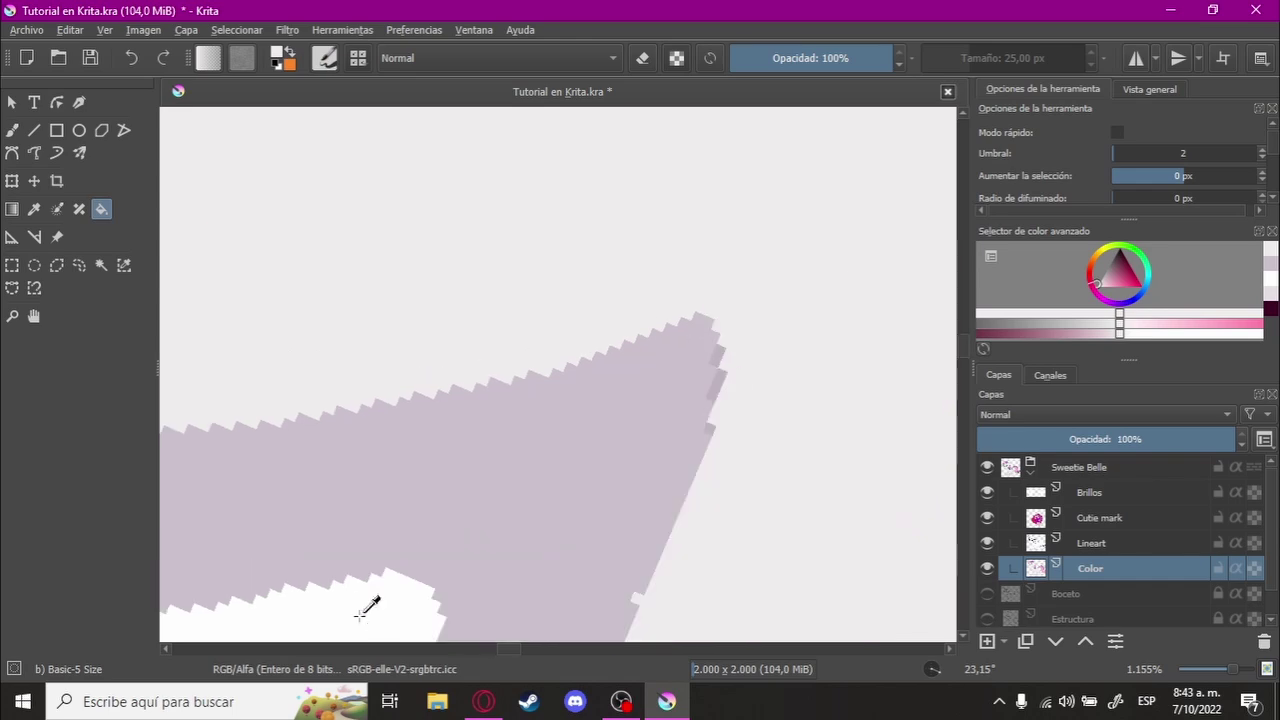
pyautogui.press('e')
pyautogui.scroll(-10, 726, 437)
# Step: Zoom out over the whole pony and save Tutorial en Krita.kra
pyautogui.moveTo(684, 374); pyautogui.dragTo(709, 277)
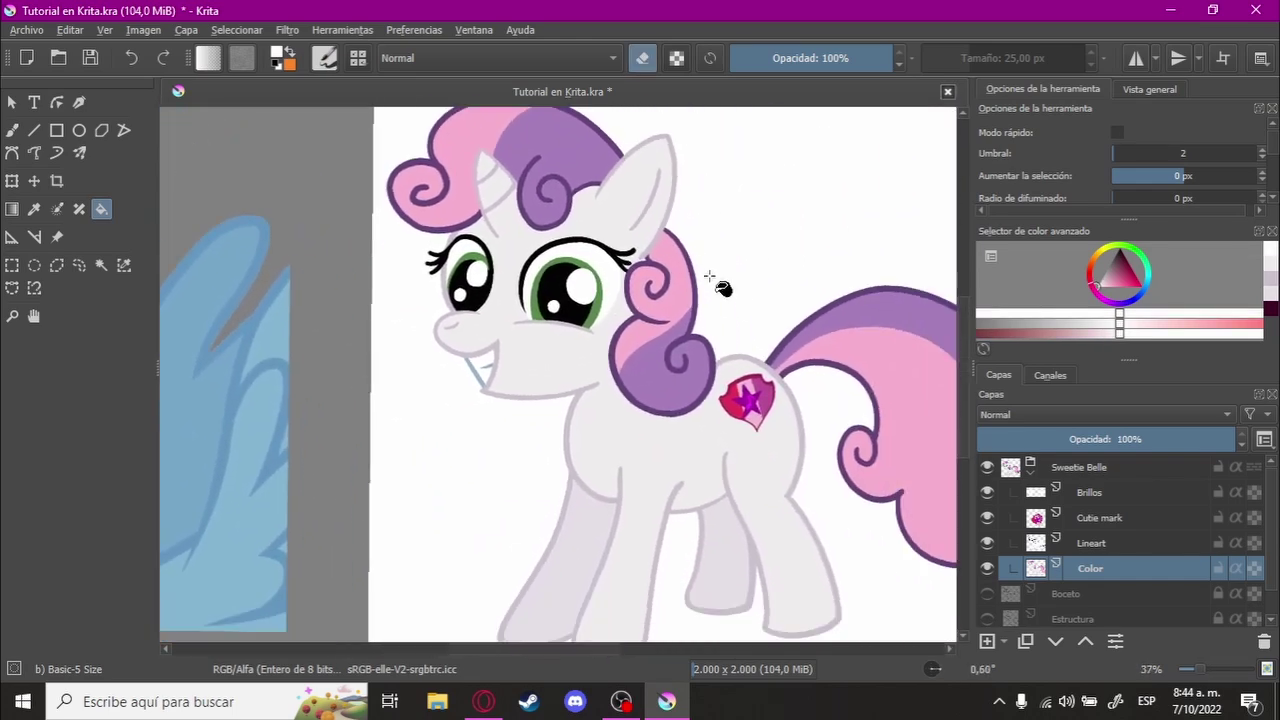
pyautogui.scroll(5, 857, 251)
pyautogui.scroll(-5, 679, 347)
pyautogui.scroll(-3, 679, 347)
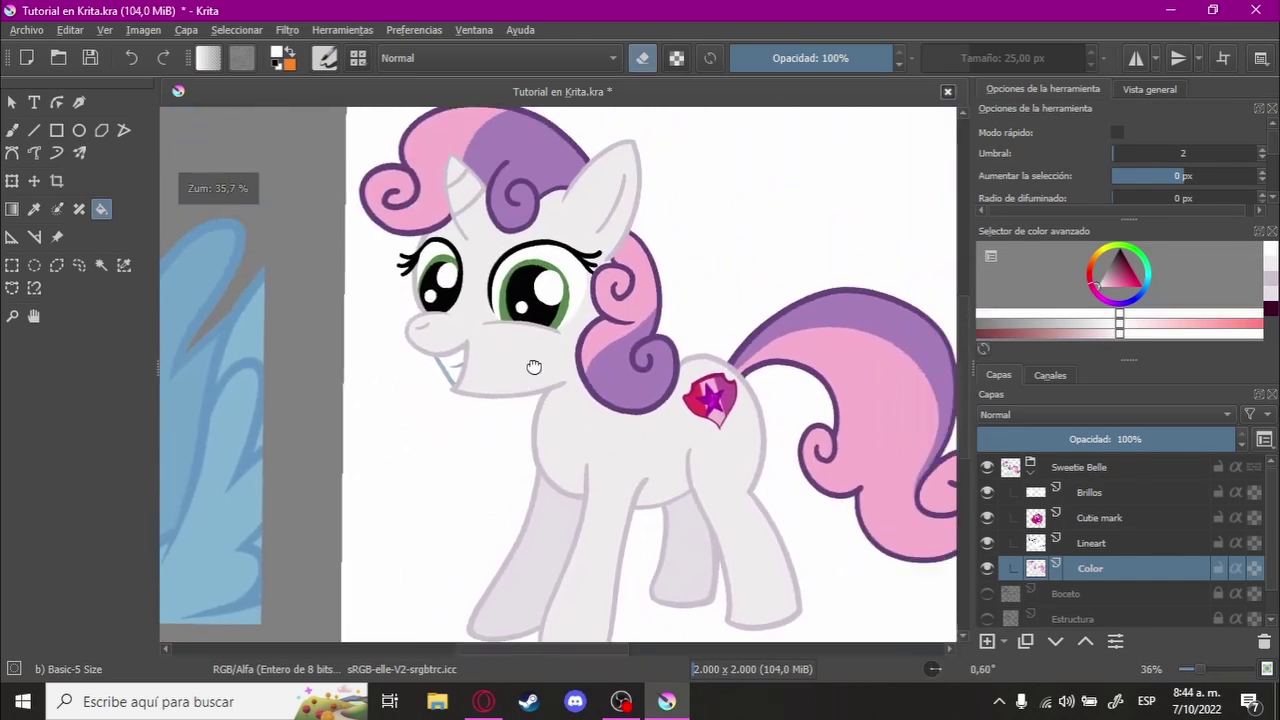
pyautogui.moveTo(679, 347); pyautogui.dragTo(750, 363)
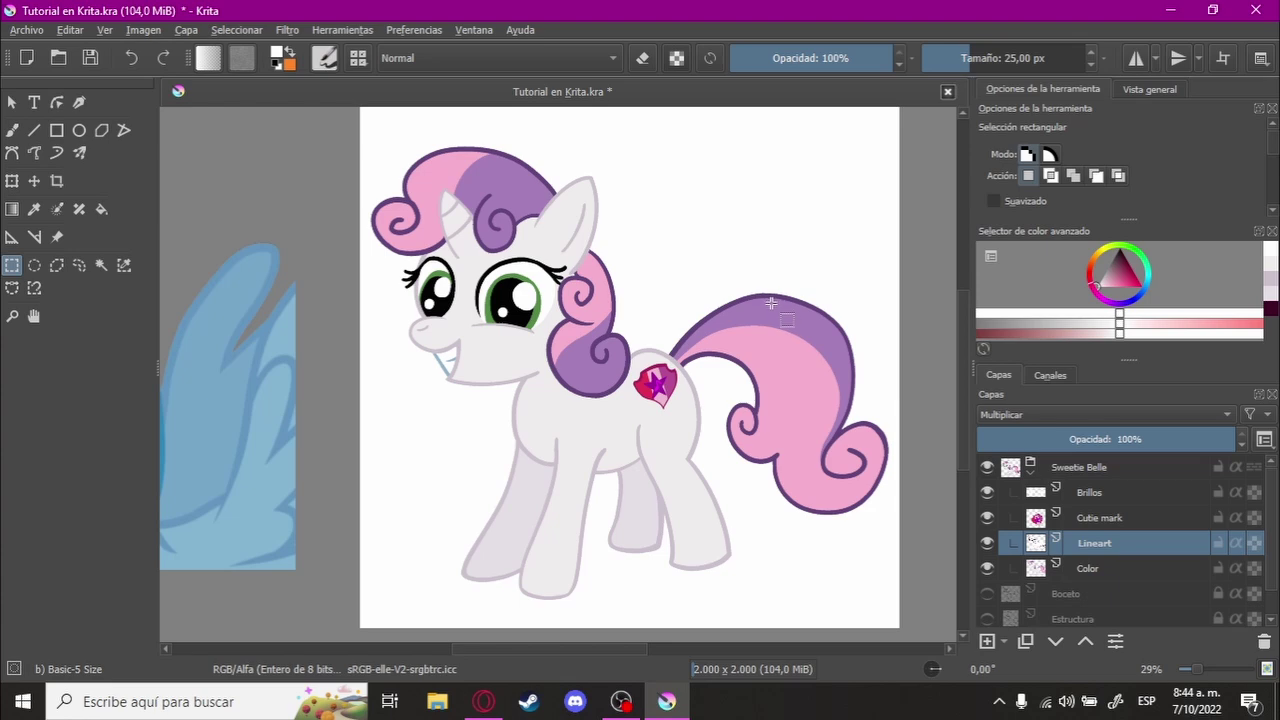
pyautogui.moveTo(763, 305); pyautogui.dragTo(756, 298)
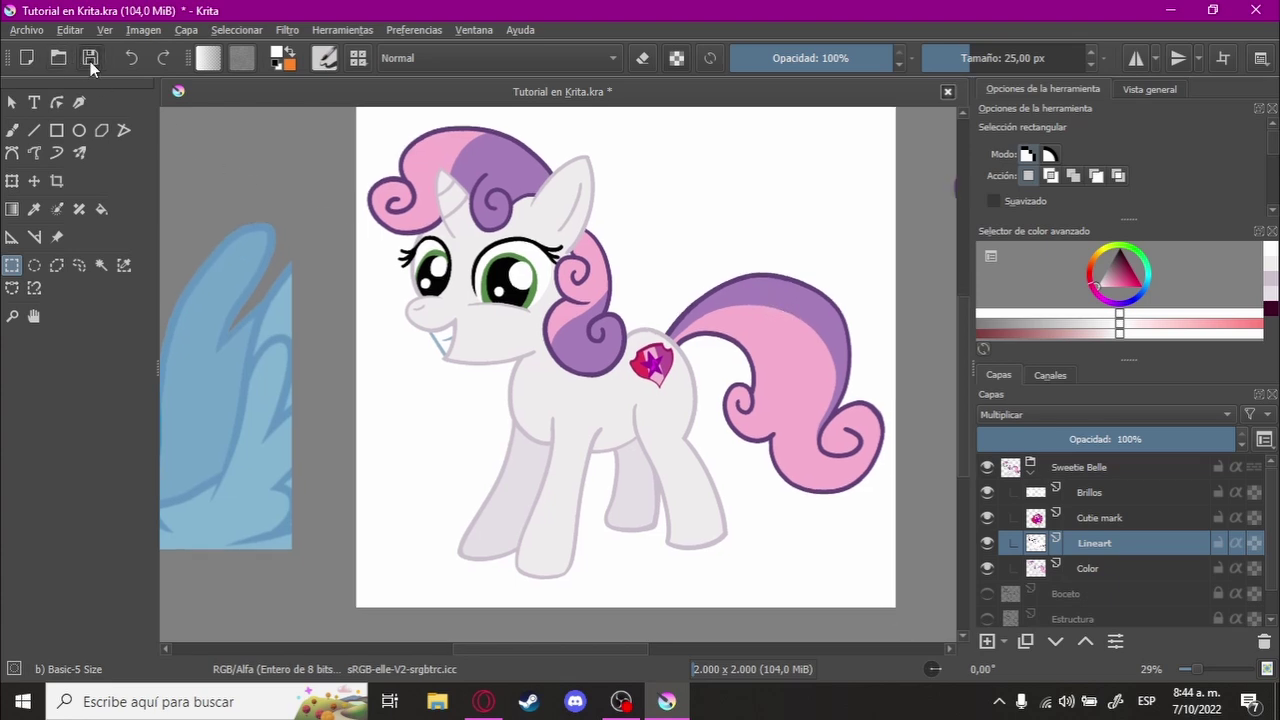
pyautogui.hotkey('ctrl', 's')
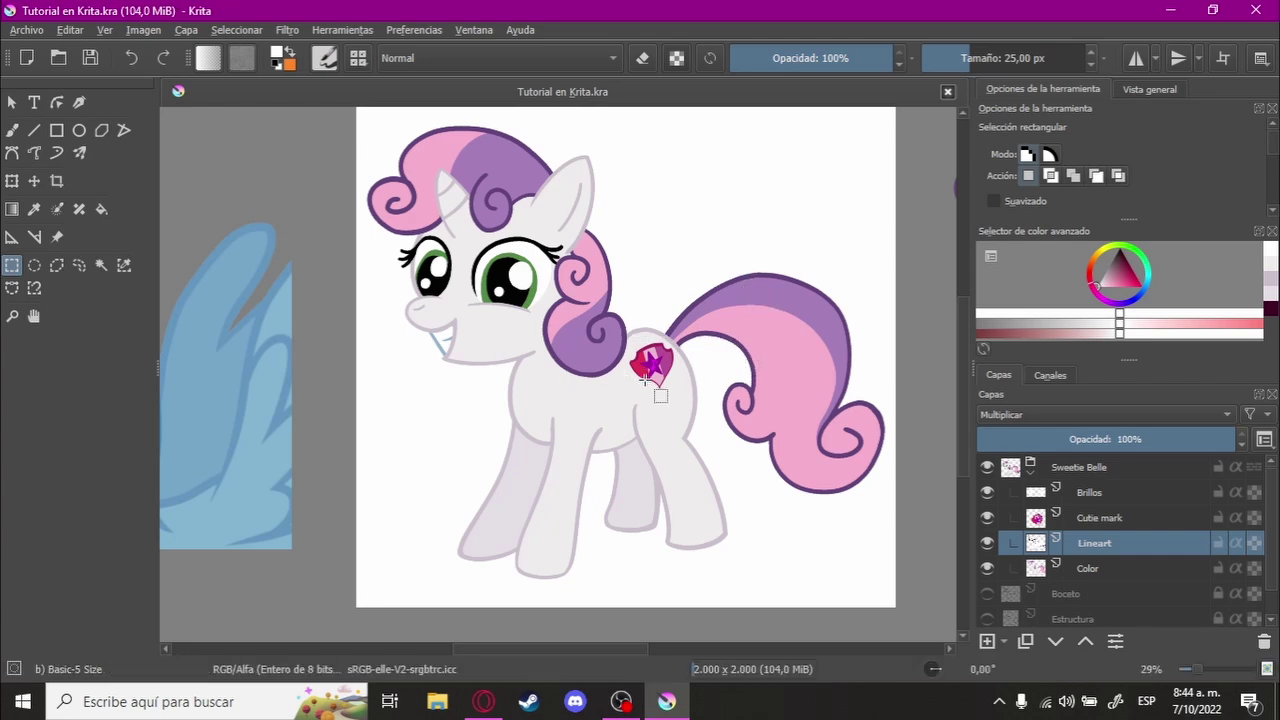
pyautogui.moveTo(706, 380); pyautogui.dragTo(615, 334)
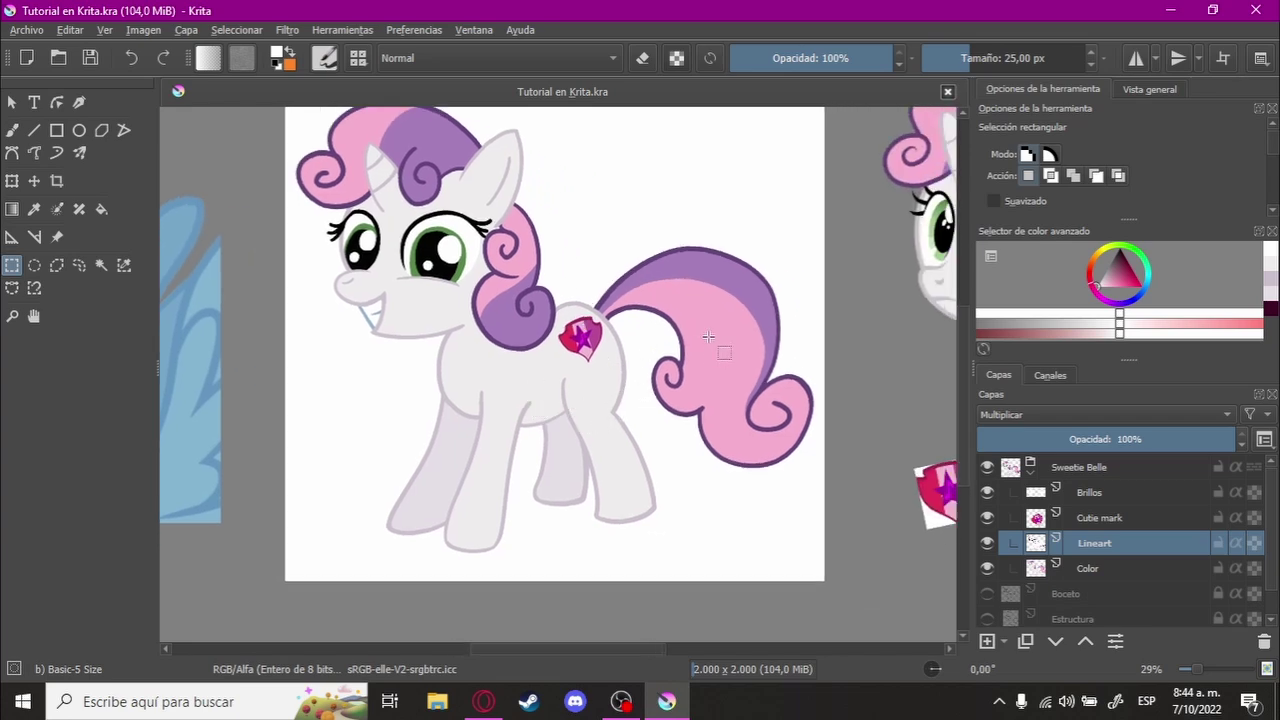
# Step: Zoom in on the curved strand's tip and set the brush to 15 px
pyautogui.moveTo(708, 337)
pyautogui.mouseDown()
pyautogui.moveTo(640, 300)
pyautogui.moveTo(623, 274)
pyautogui.moveTo(560, 420)
pyautogui.moveTo(637, 318)
pyautogui.moveTo(754, 380)
pyautogui.moveTo(543, 394)
pyautogui.moveTo(445, 360)
pyautogui.mouseUp()
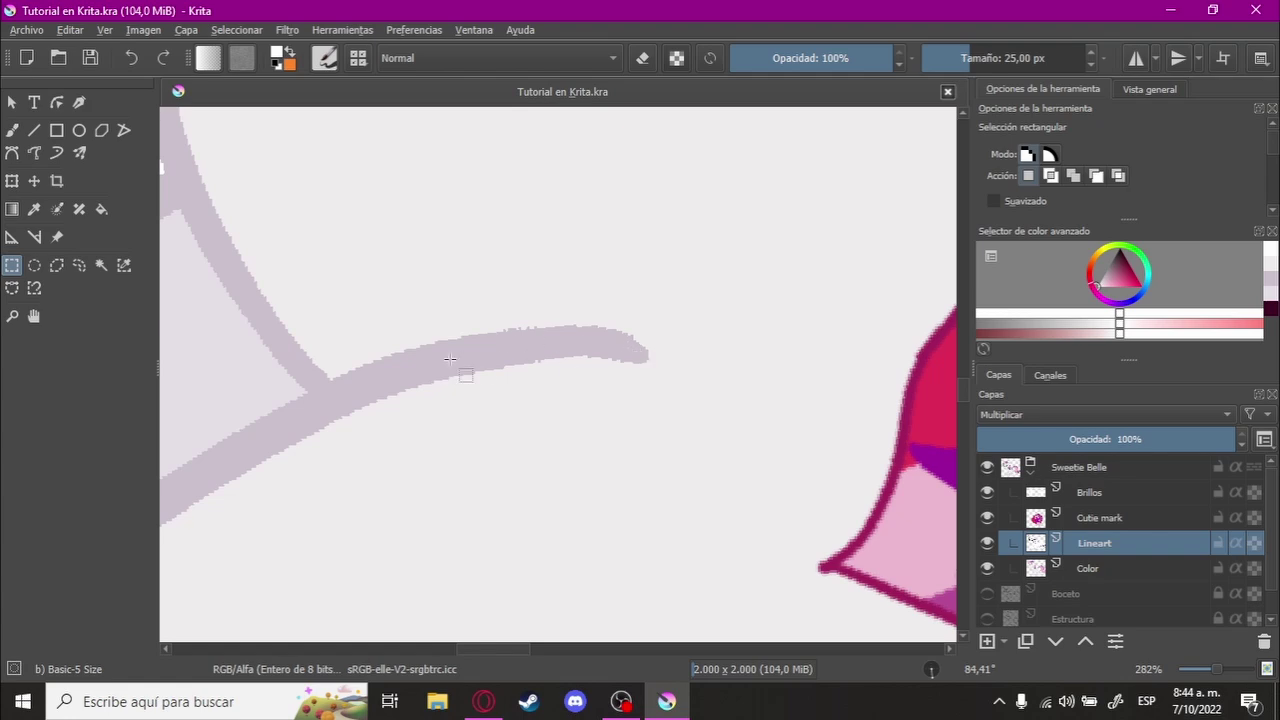
pyautogui.moveTo(625, 380)
pyautogui.mouseDown()
pyautogui.moveTo(643, 314)
pyautogui.moveTo(646, 423)
pyautogui.moveTo(551, 271)
pyautogui.moveTo(594, 254)
pyautogui.moveTo(606, 229)
pyautogui.moveTo(509, 414)
pyautogui.moveTo(606, 329)
pyautogui.moveTo(483, 402)
pyautogui.mouseUp()
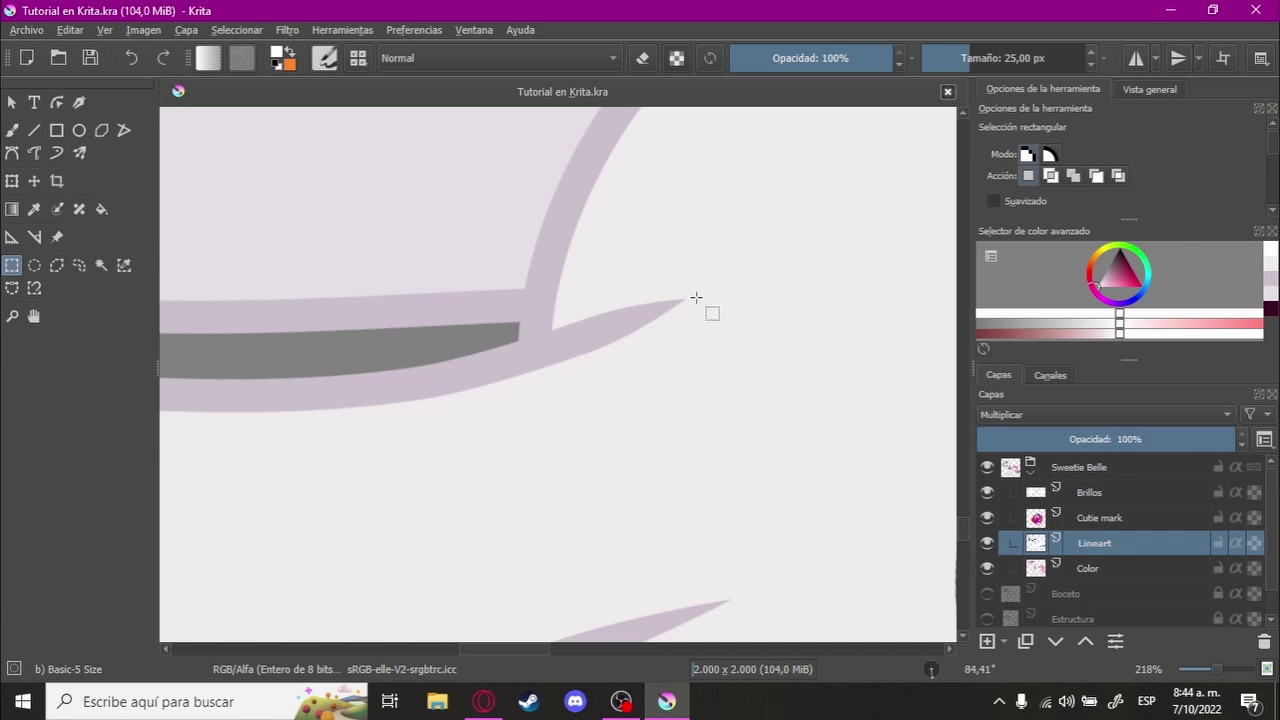
pyautogui.scroll(-2, 714, 294)
pyautogui.scroll(2, 597, 383)
pyautogui.moveTo(763, 423)
pyautogui.mouseDown()
pyautogui.moveTo(609, 549)
pyautogui.moveTo(657, 417)
pyautogui.moveTo(643, 442)
pyautogui.moveTo(720, 317)
pyautogui.moveTo(640, 354)
pyautogui.moveTo(717, 386)
pyautogui.moveTo(745, 349)
pyautogui.moveTo(634, 366)
pyautogui.moveTo(503, 349)
pyautogui.moveTo(686, 503)
pyautogui.moveTo(611, 362)
pyautogui.moveTo(626, 397)
pyautogui.moveTo(626, 277)
pyautogui.moveTo(677, 286)
pyautogui.moveTo(678, 314)
pyautogui.moveTo(714, 286)
pyautogui.moveTo(714, 266)
pyautogui.moveTo(630, 328)
pyautogui.mouseUp()
pyautogui.press('b')
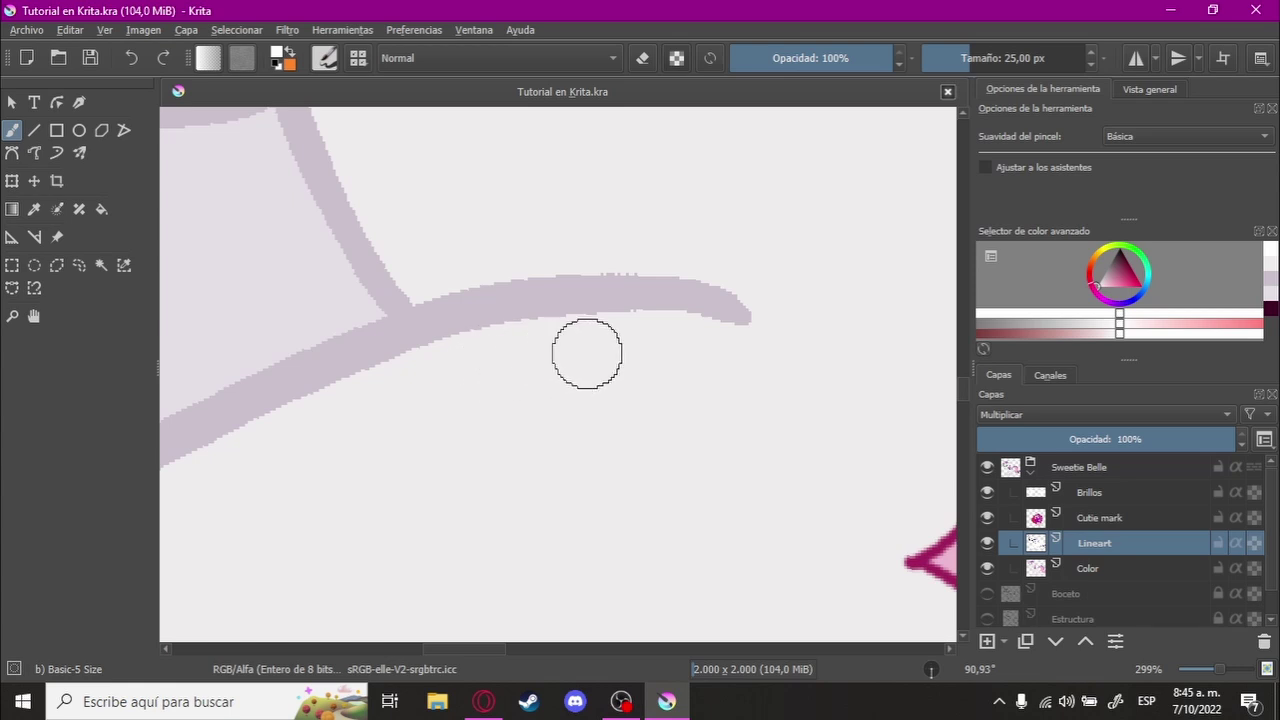
pyautogui.moveTo(587, 353); pyautogui.dragTo(543, 429)
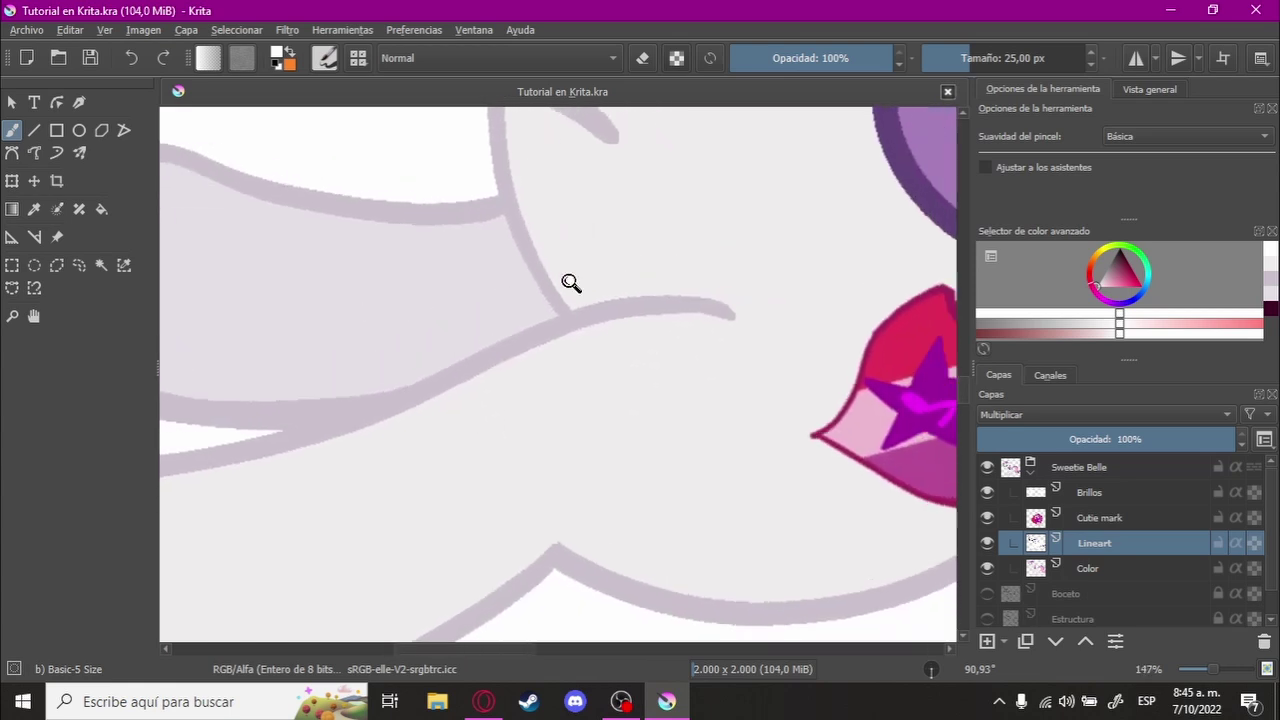
pyautogui.moveTo(570, 283); pyautogui.dragTo(677, 286)
pyautogui.press('Tab')
pyautogui.moveTo(526, 340); pyautogui.dragTo(583, 329)
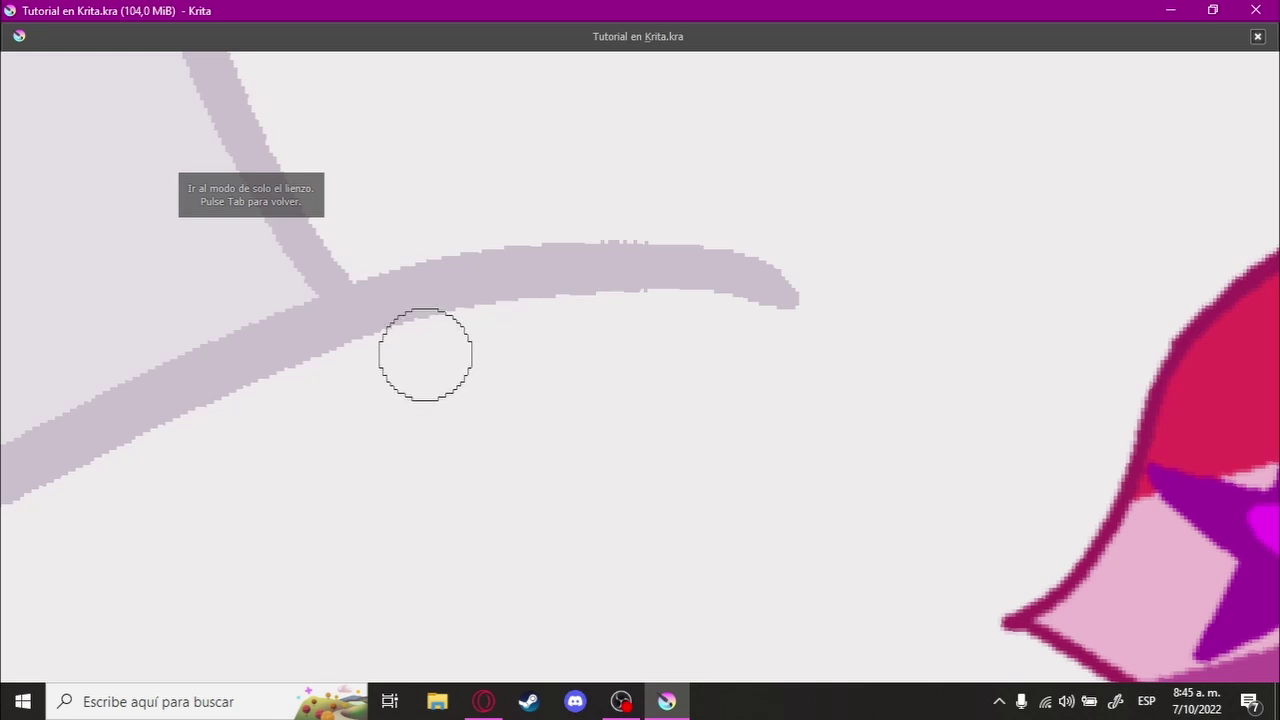
pyautogui.press('Tab')
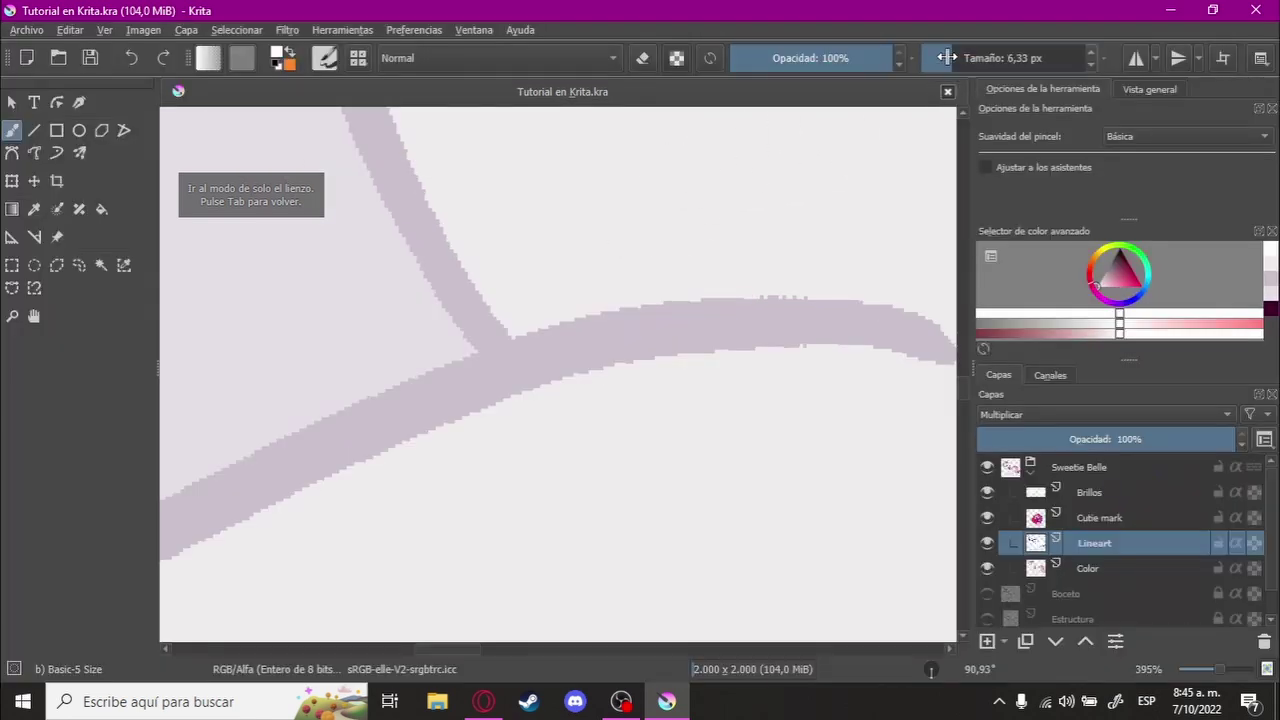
pyautogui.press('Return')
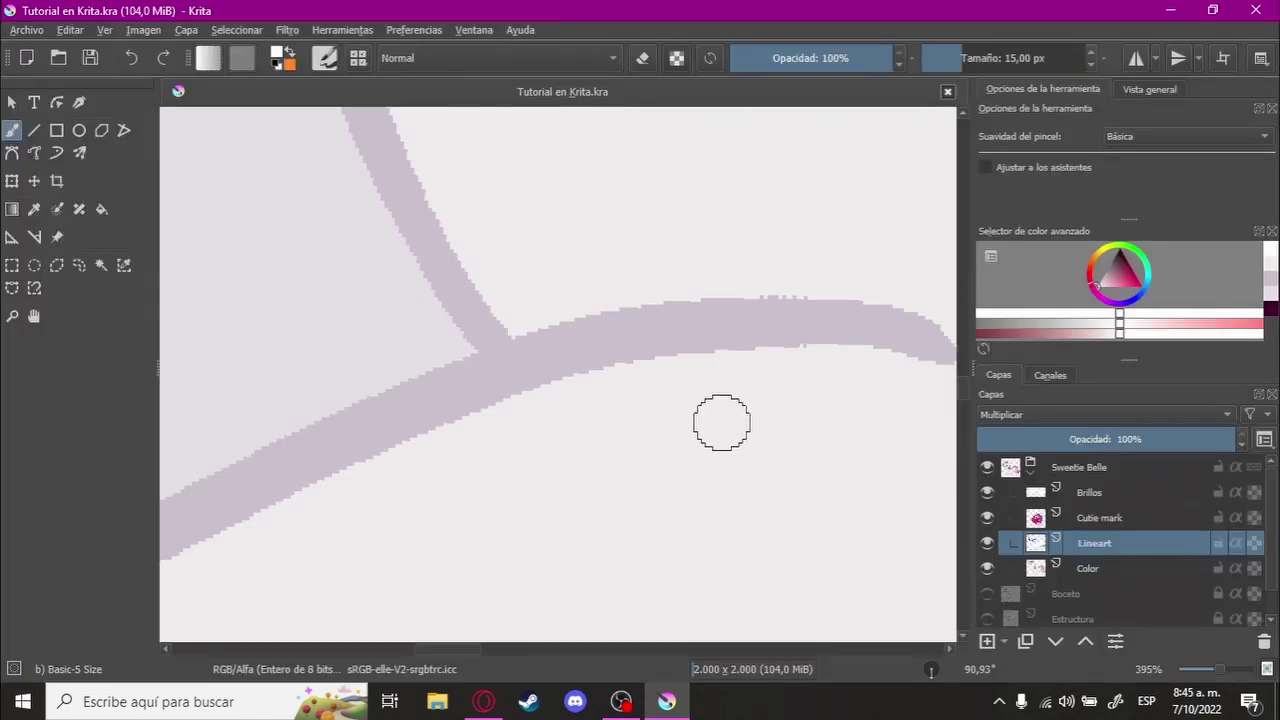
pyautogui.moveTo(722, 422); pyautogui.dragTo(597, 315)
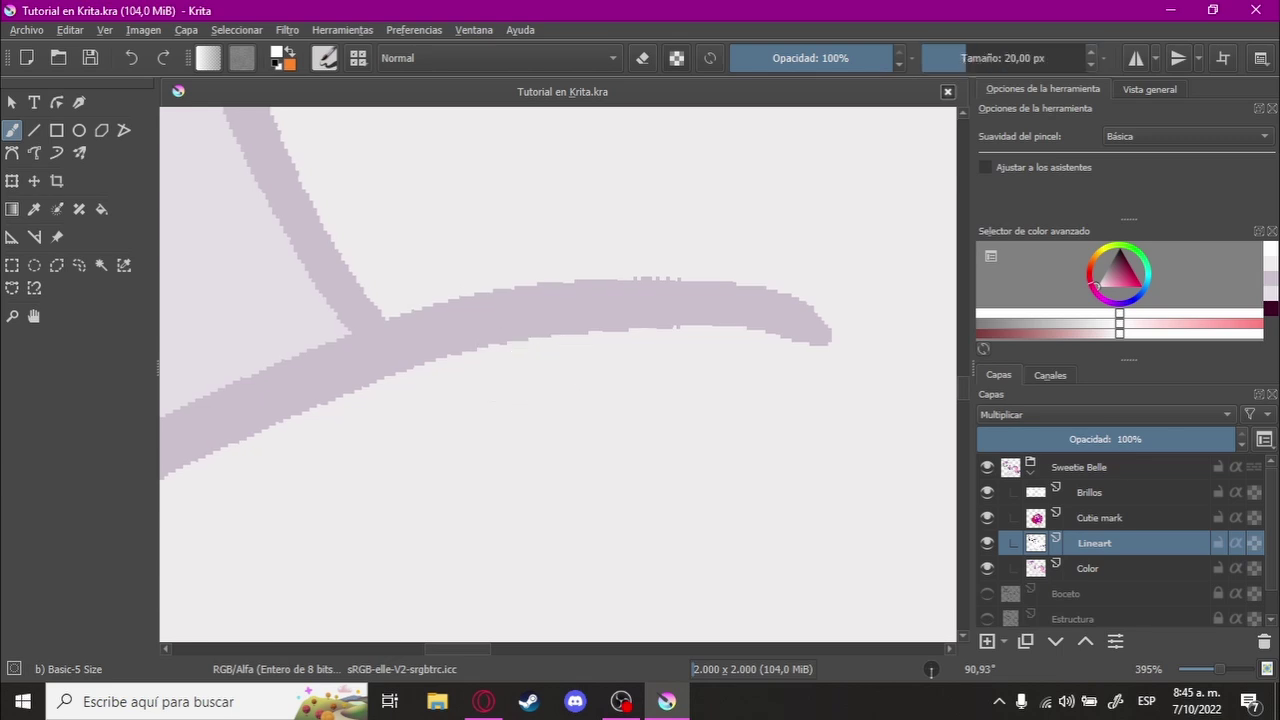
# Step: Paint a white stroke along the first curve's lower edge, retrying until clean
pyautogui.press('Tab')
pyautogui.moveTo(351, 411); pyautogui.dragTo(777, 346)
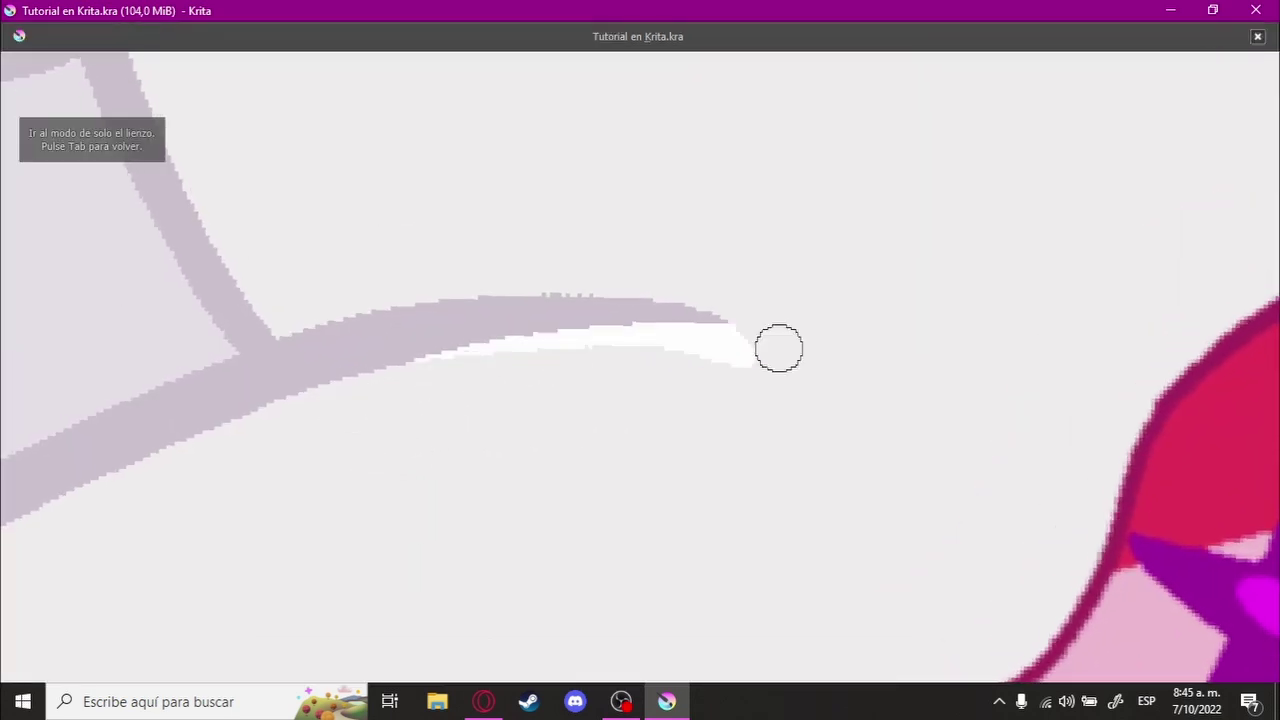
pyautogui.hotkey('ctrl', 'z')
pyautogui.hotkey('ctrl', 'shift', 'z')
pyautogui.hotkey('ctrl', 'z')
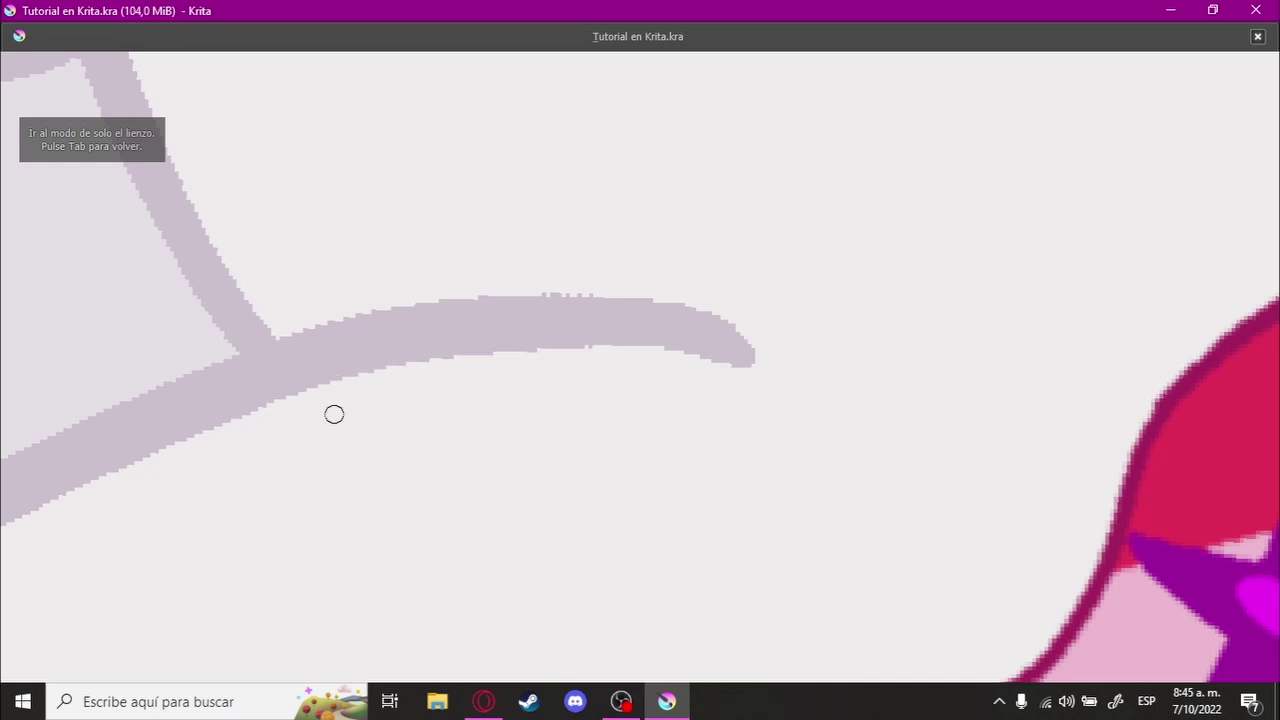
pyautogui.moveTo(334, 414); pyautogui.dragTo(769, 391)
pyautogui.hotkey('ctrl', 'z')
pyautogui.moveTo(340, 414); pyautogui.dragTo(873, 365)
pyautogui.hotkey('ctrl', 'z')
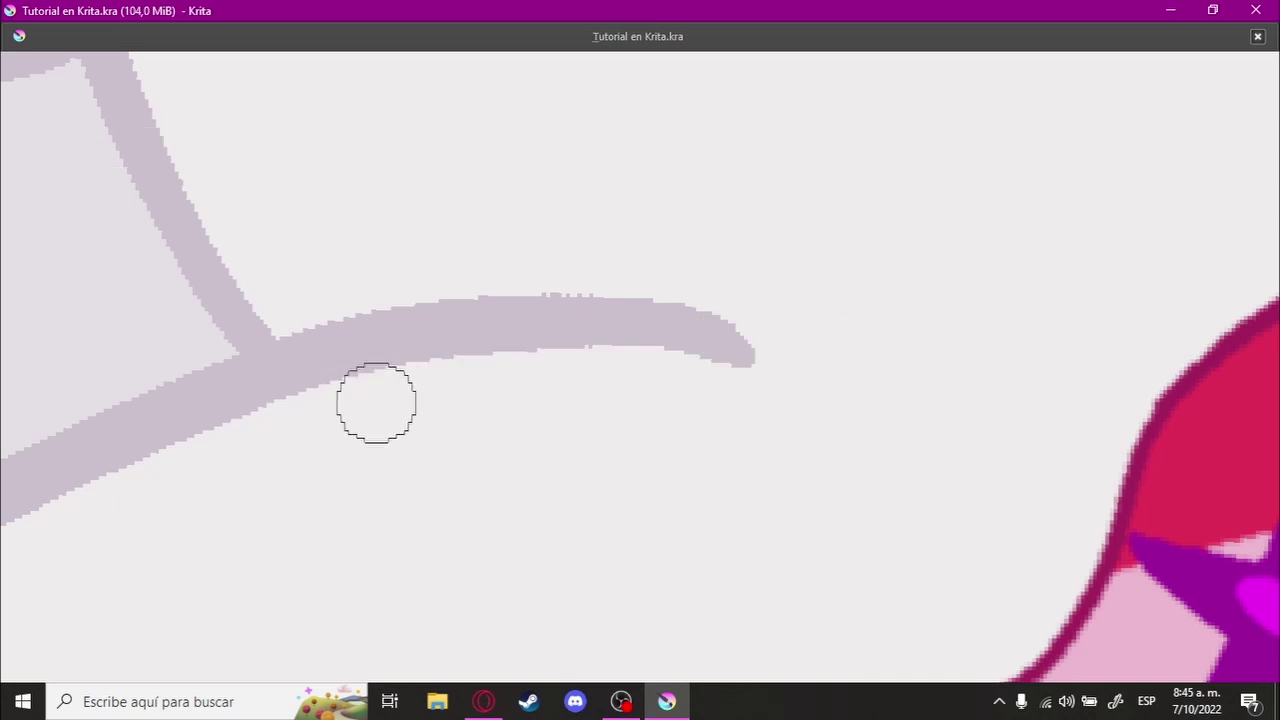
pyautogui.moveTo(340, 410); pyautogui.dragTo(774, 360)
pyautogui.scroll(-2, 586, 397)
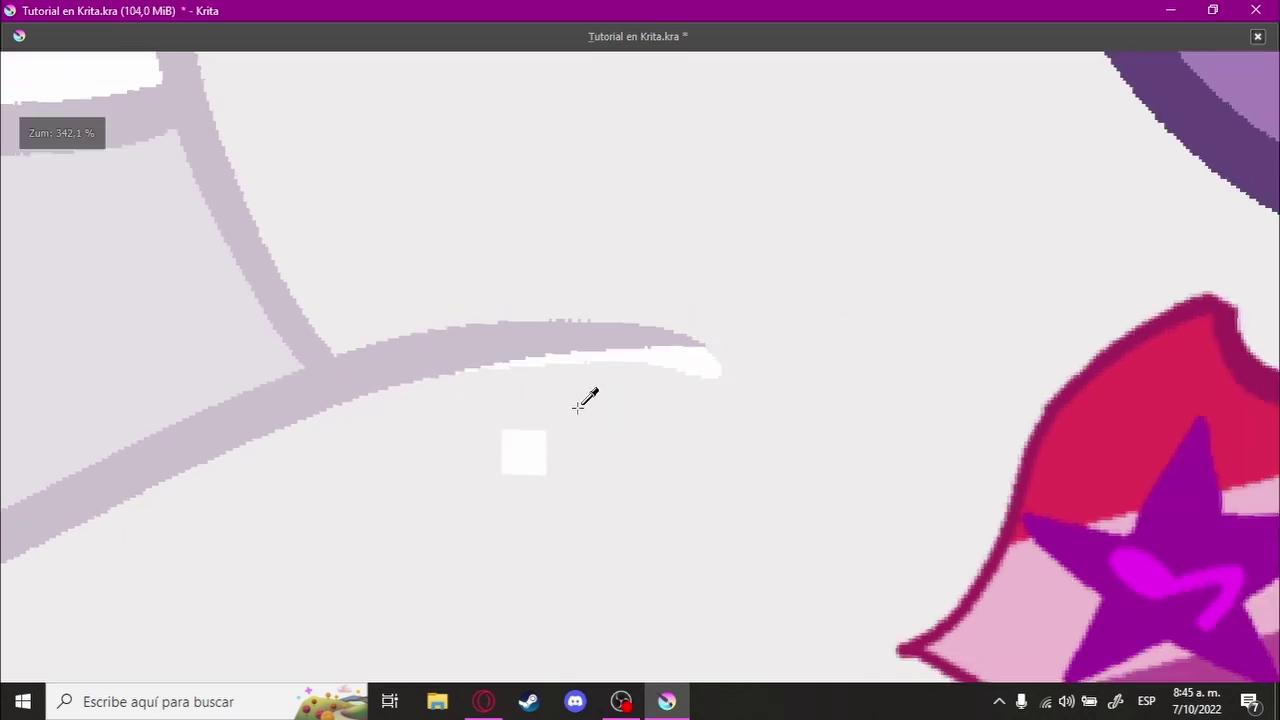
pyautogui.press('Tab')
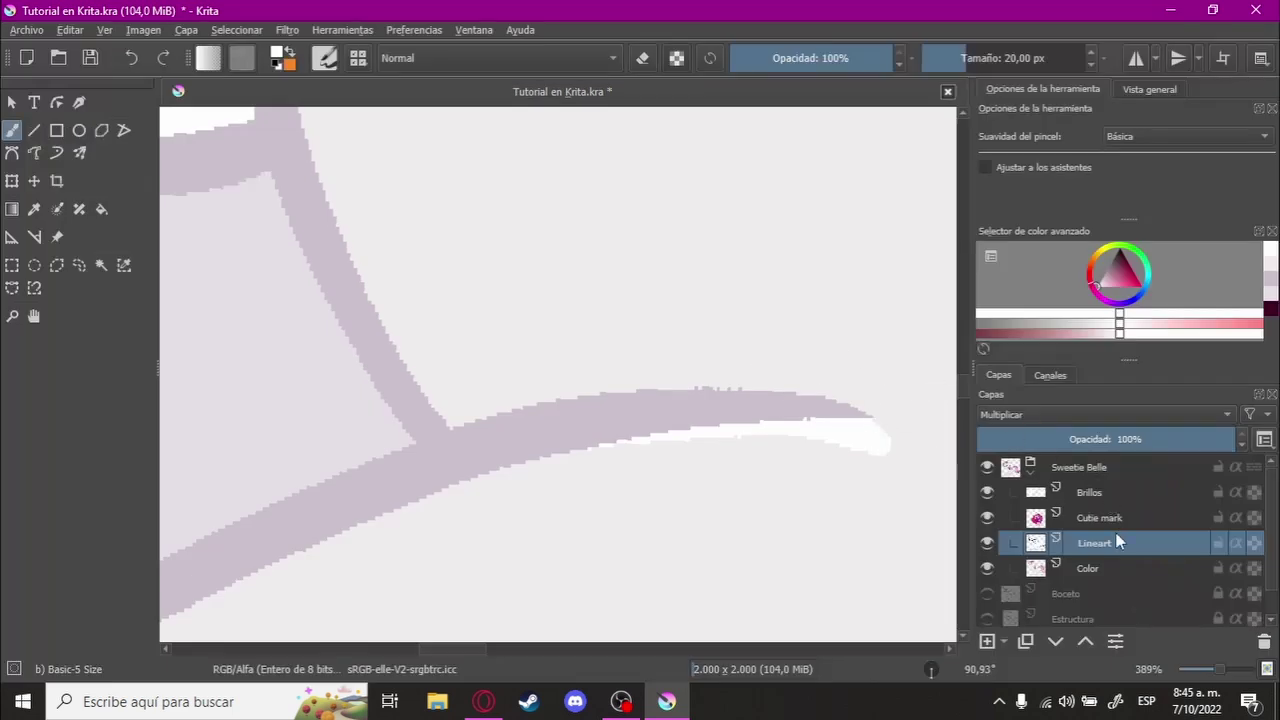
# Step: Use the Fill tool on the Color layer and rotate toward the curve above the cutie mark
pyautogui.click(1090, 567)
pyautogui.press('f')
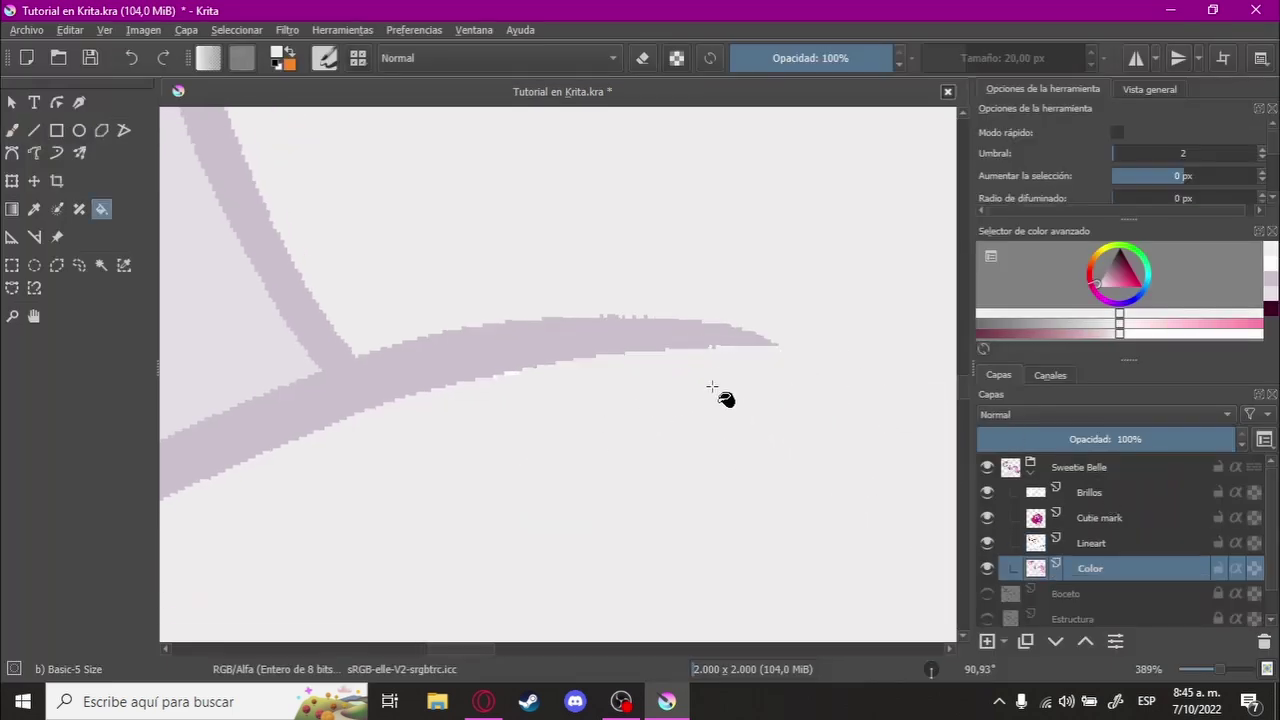
pyautogui.scroll(4, 671, 223)
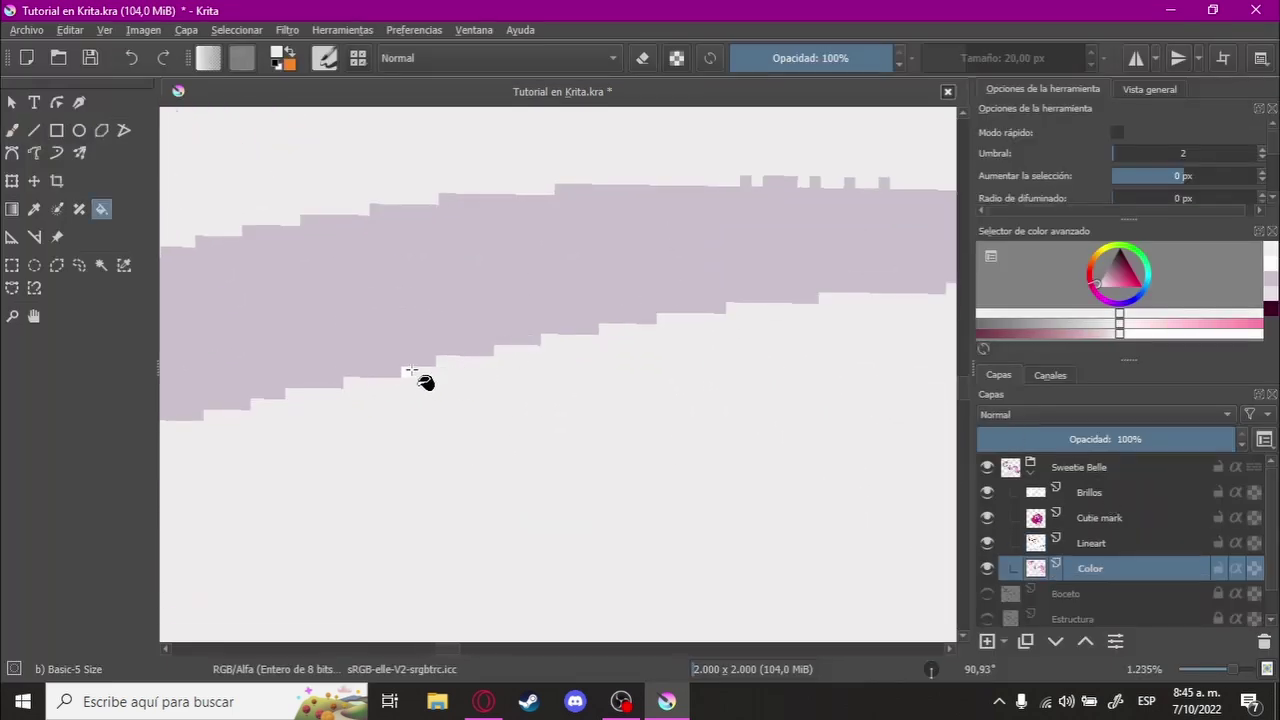
pyautogui.scroll(-2, 591, 380)
pyautogui.scroll(-2, 660, 420)
pyautogui.scroll(-2, 670, 440)
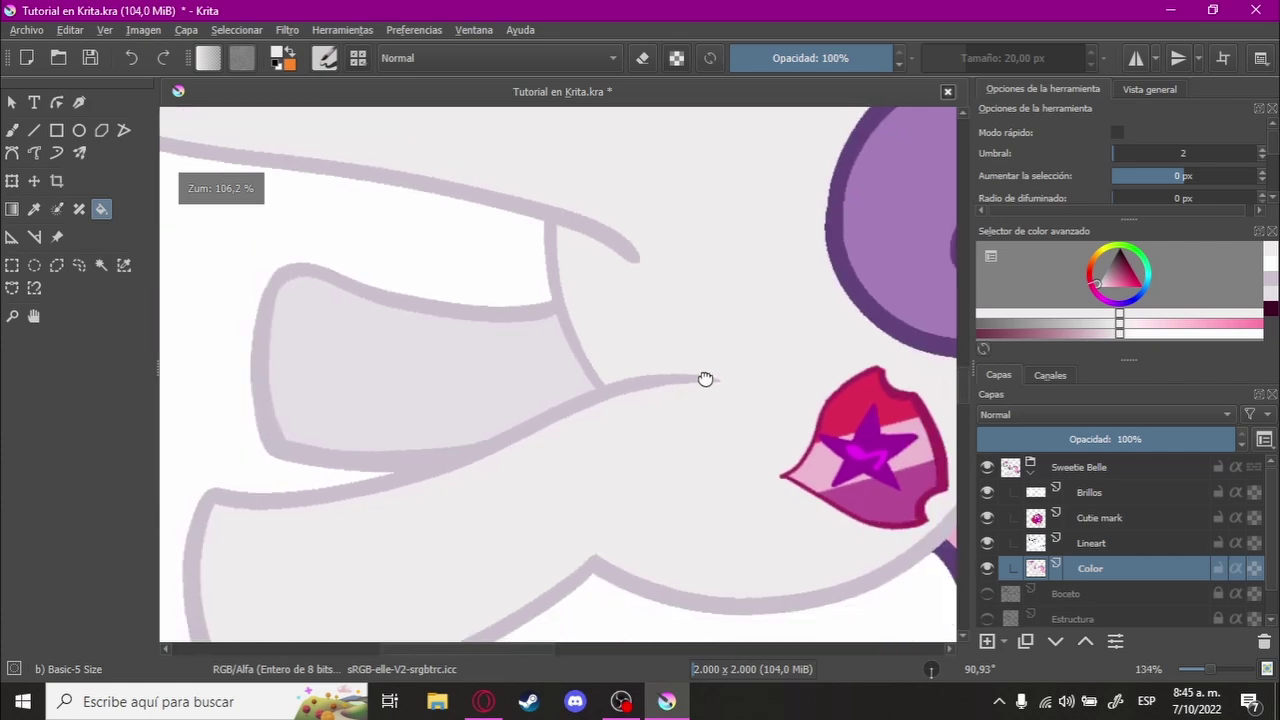
pyautogui.scroll(-2, 700, 375)
pyautogui.moveTo(697, 371)
pyautogui.mouseDown()
pyautogui.moveTo(645, 262)
pyautogui.moveTo(543, 394)
pyautogui.mouseUp()
pyautogui.scroll(1, 594, 383)
pyautogui.scroll(2, 637, 365)
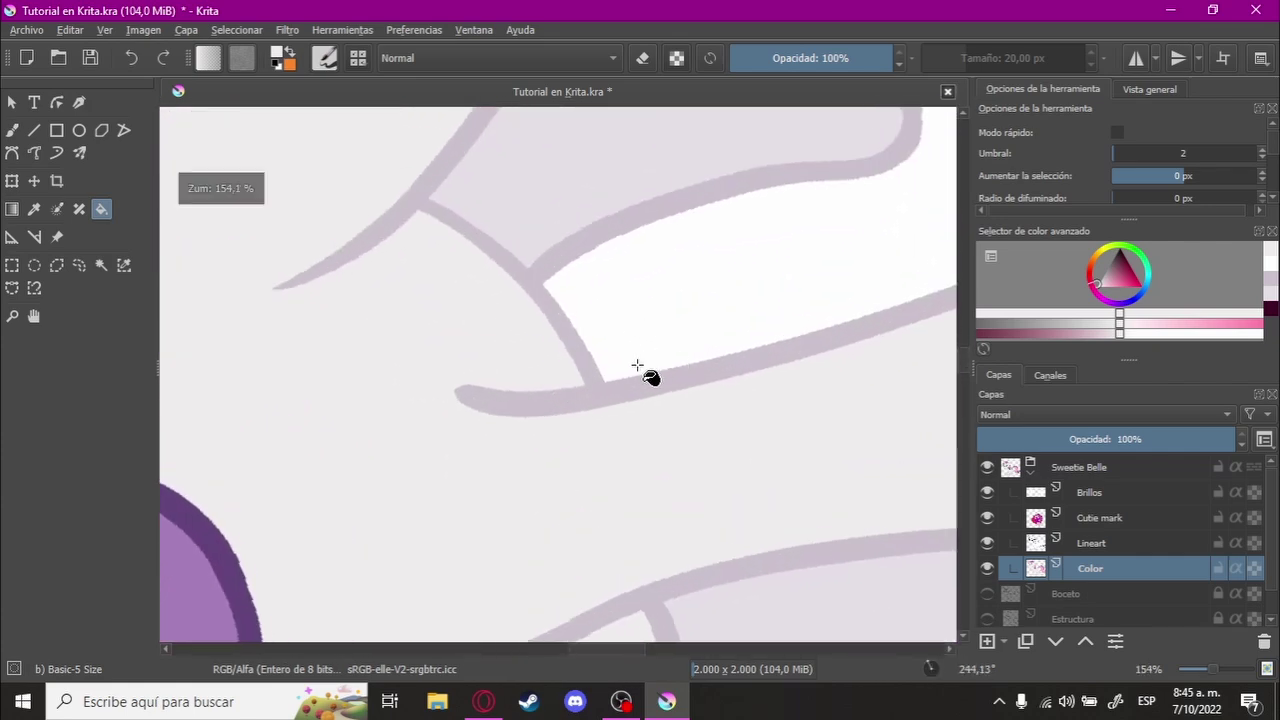
# Step: Paint a white stroke under the curve above the cutie mark on the Lineart layer
pyautogui.click(1114, 545)
pyautogui.press('b')
pyautogui.press('Tab')
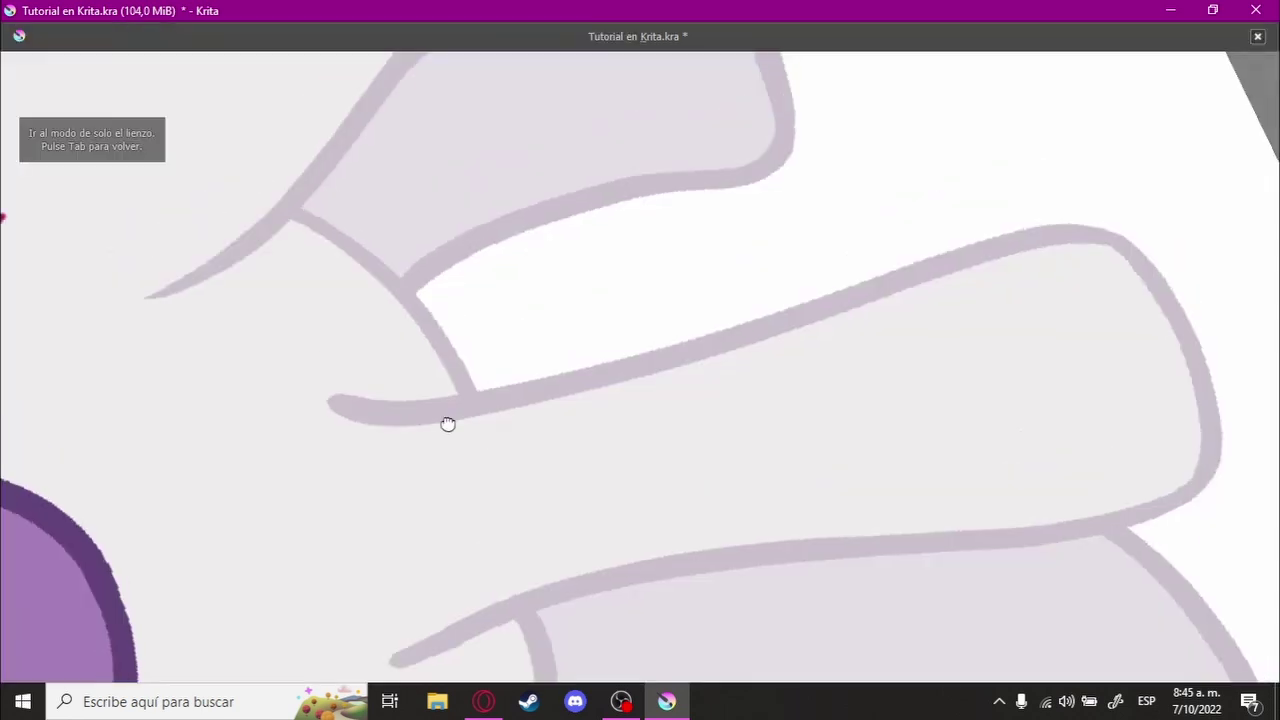
pyautogui.scroll(3, 400, 445)
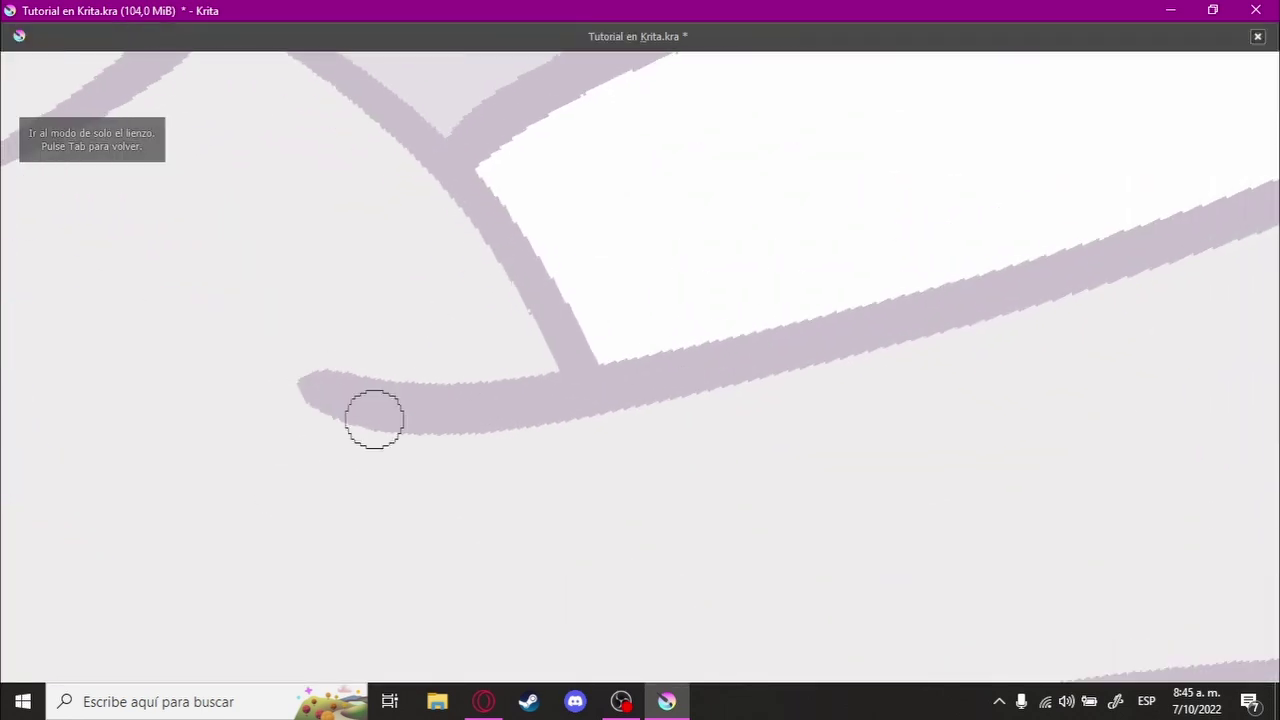
pyautogui.moveTo(286, 374); pyautogui.dragTo(577, 433)
pyautogui.hotkey('ctrl', 'z')
pyautogui.moveTo(246, 380); pyautogui.dragTo(831, 377)
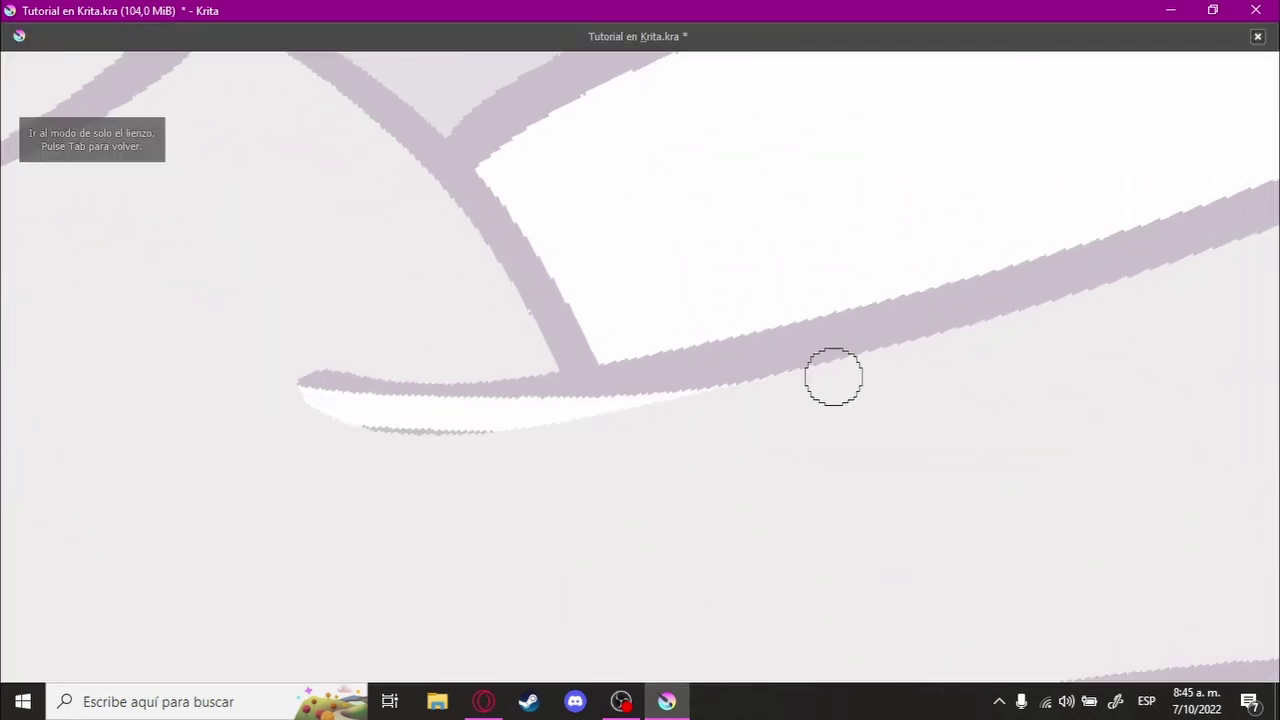
pyautogui.hotkey('ctrl', 'z')
pyautogui.moveTo(276, 368); pyautogui.dragTo(794, 371)
pyautogui.hotkey('ctrl', 'z')
pyautogui.moveTo(277, 366); pyautogui.dragTo(817, 394)
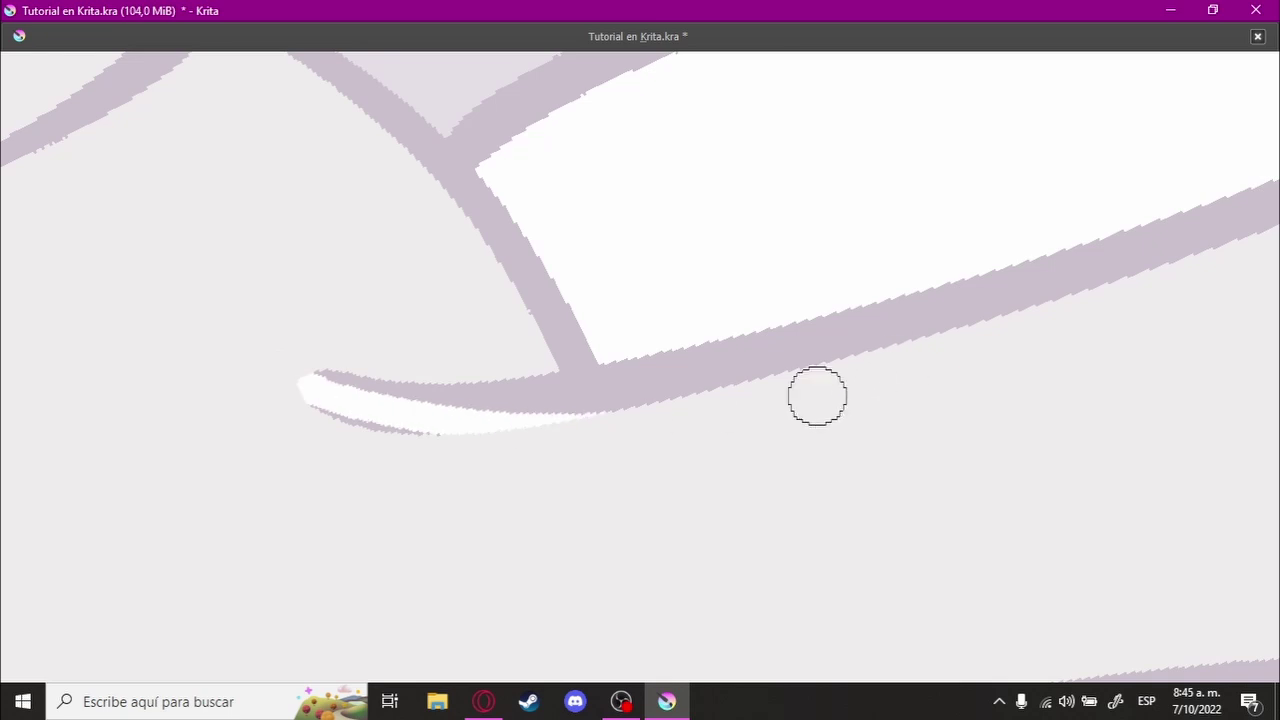
pyautogui.hotkey('ctrl', 'z')
pyautogui.moveTo(250, 375); pyautogui.dragTo(843, 382)
pyautogui.scroll(2, 371, 323)
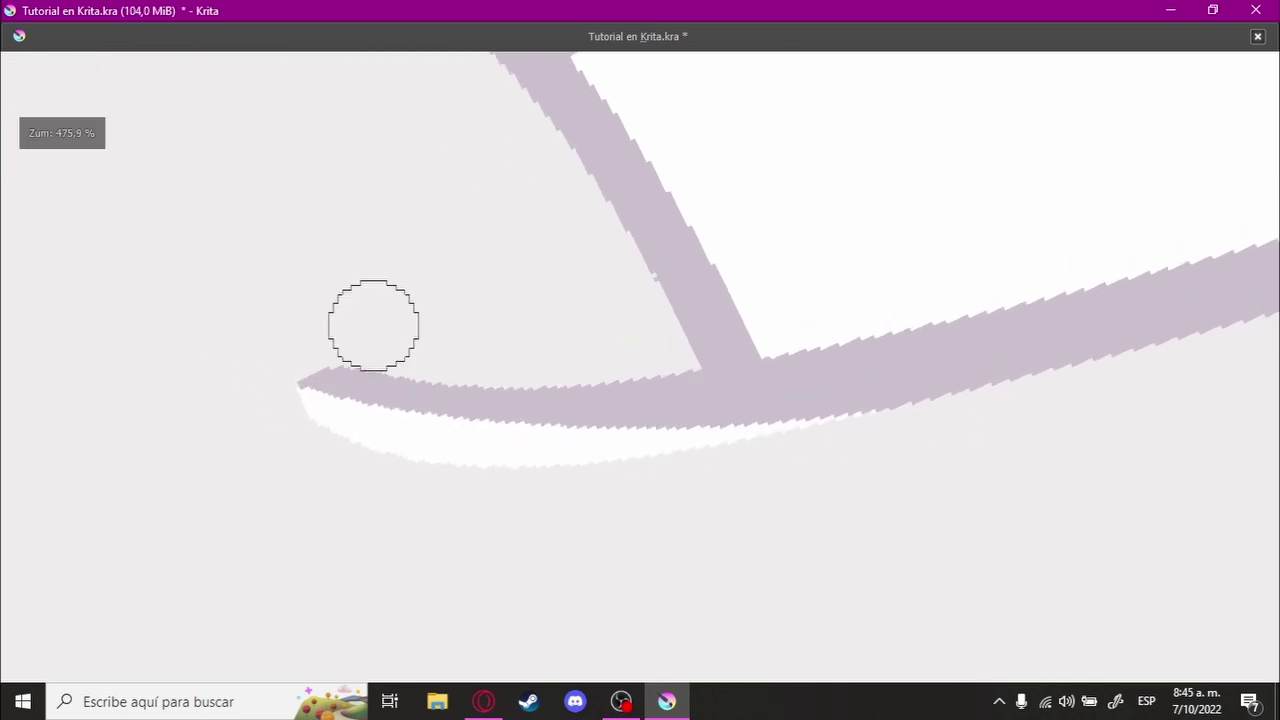
pyautogui.scroll(1, 280, 357)
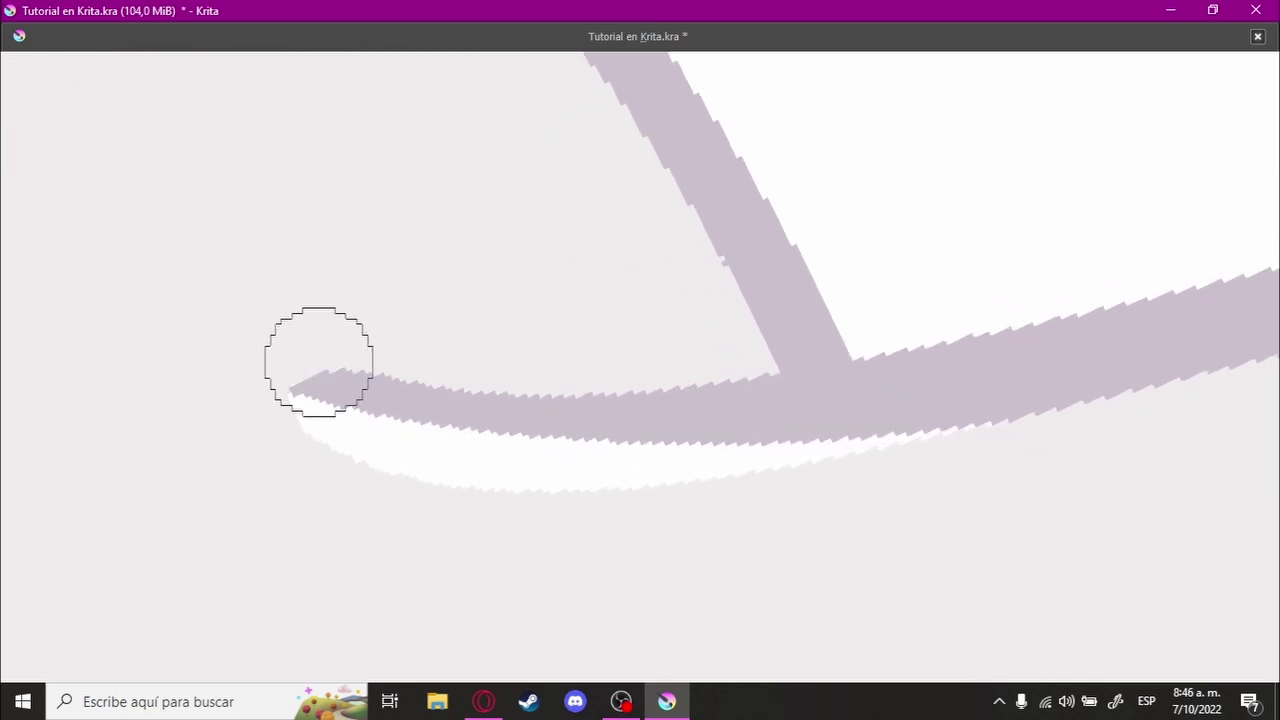
pyautogui.moveTo(573, 363); pyautogui.dragTo(609, 346)
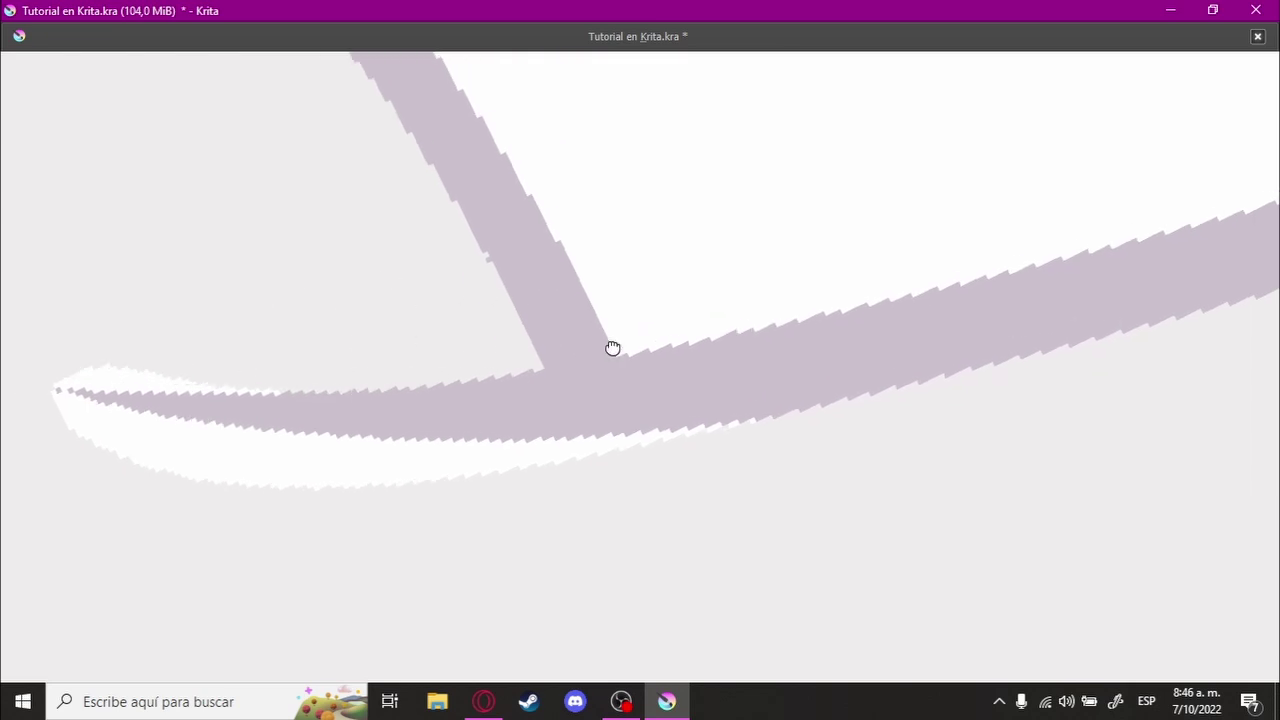
pyautogui.press('Tab')
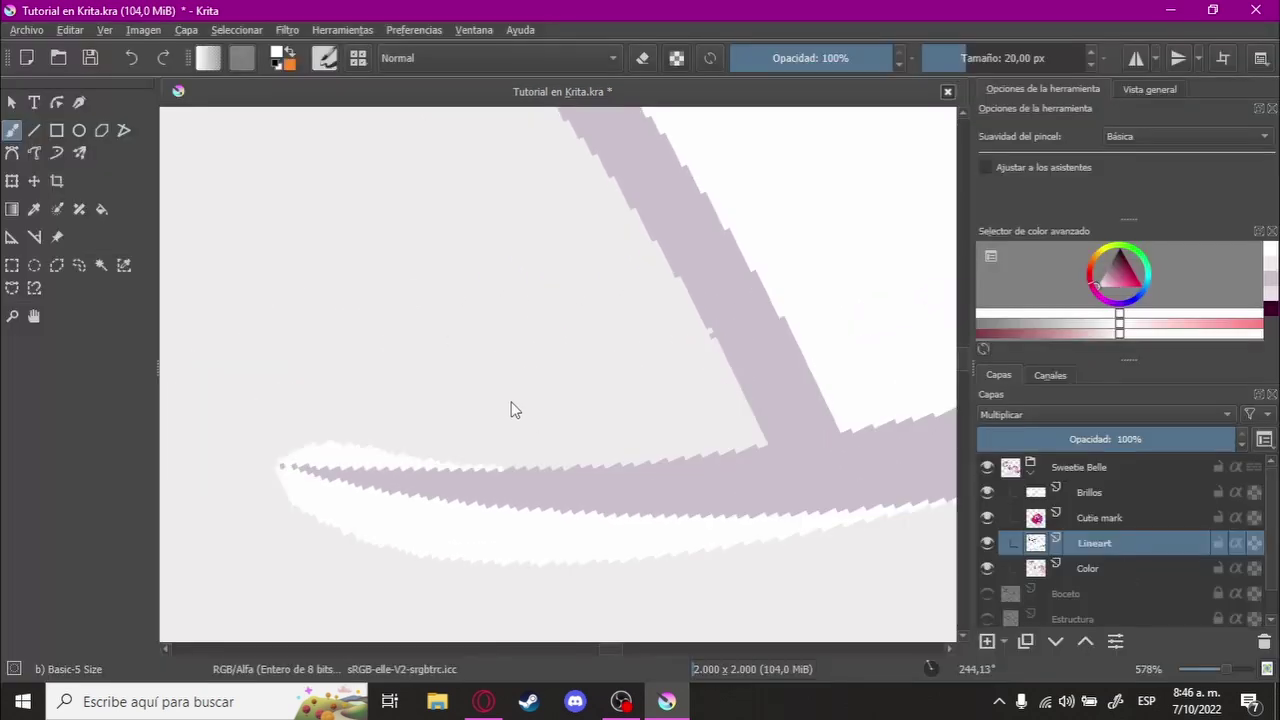
# Step: Fill the white gap under the trimmed lineart tip on the Color layer
pyautogui.click(1088, 568)
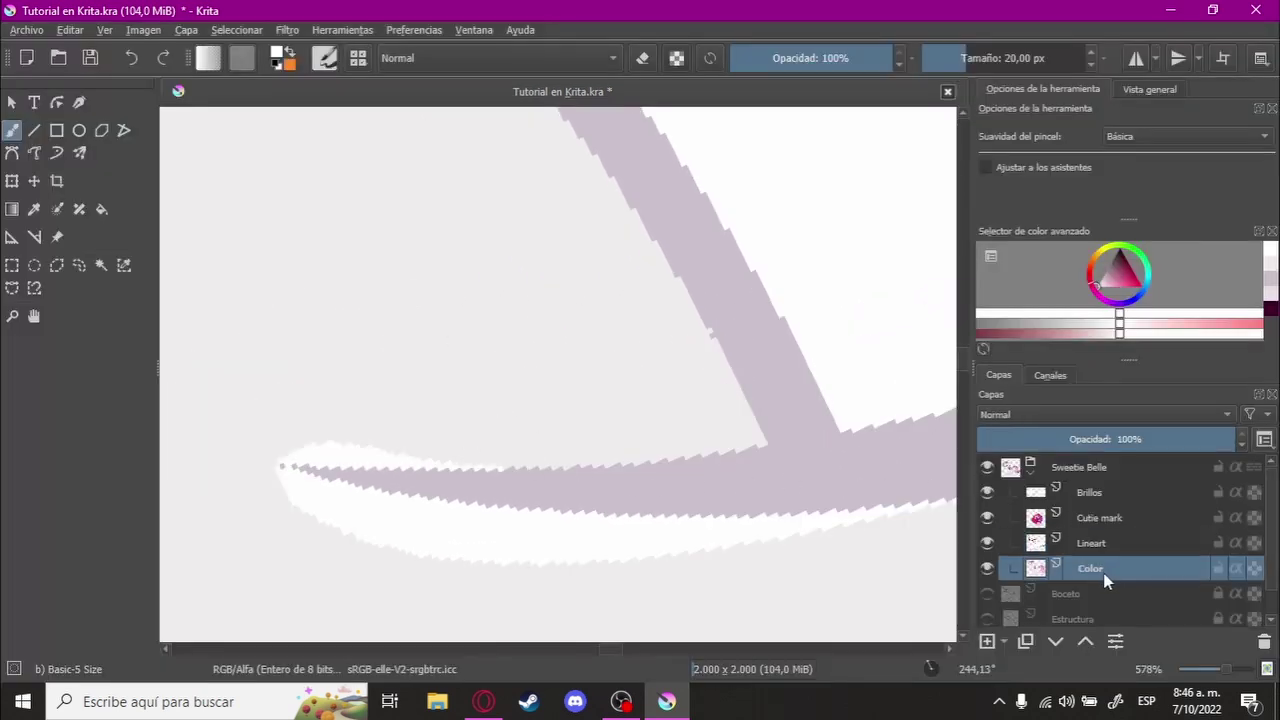
pyautogui.press('f')
pyautogui.click(386, 522)
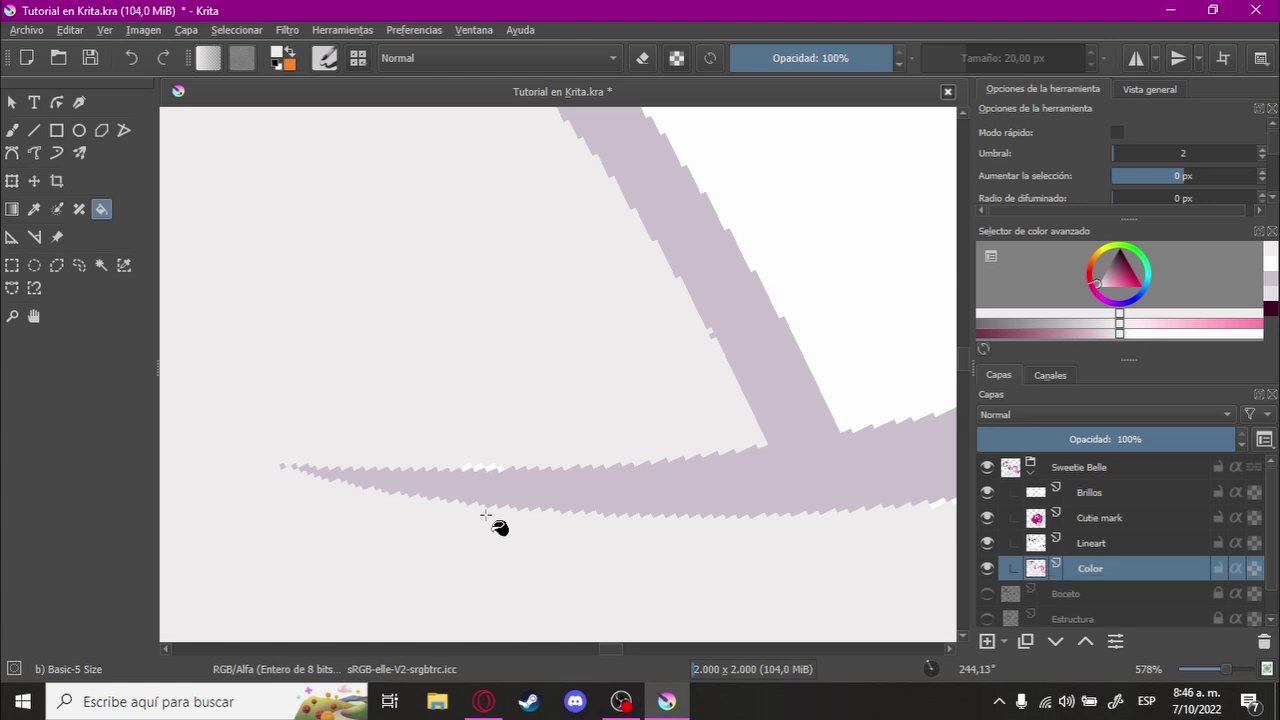
pyautogui.scroll(2, 486, 516)
pyautogui.scroll(2, 580, 340)
pyautogui.scroll(1, 500, 400)
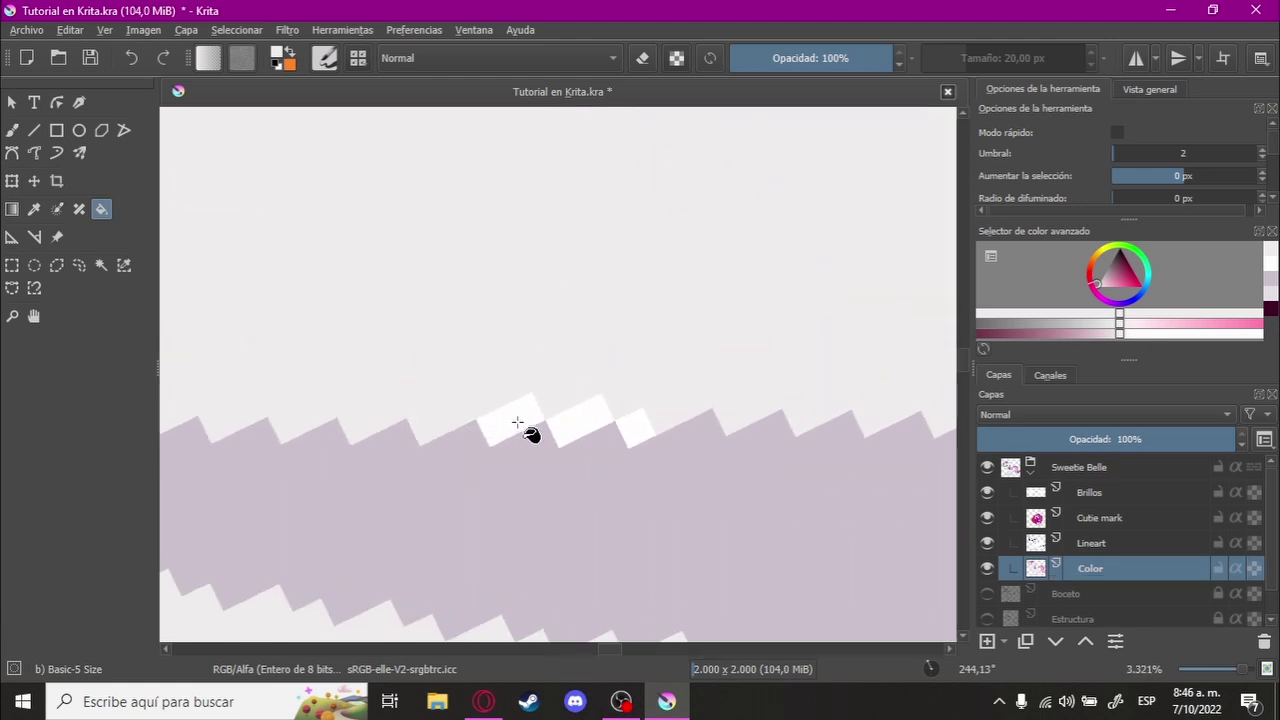
pyautogui.scroll(-2, 651, 460)
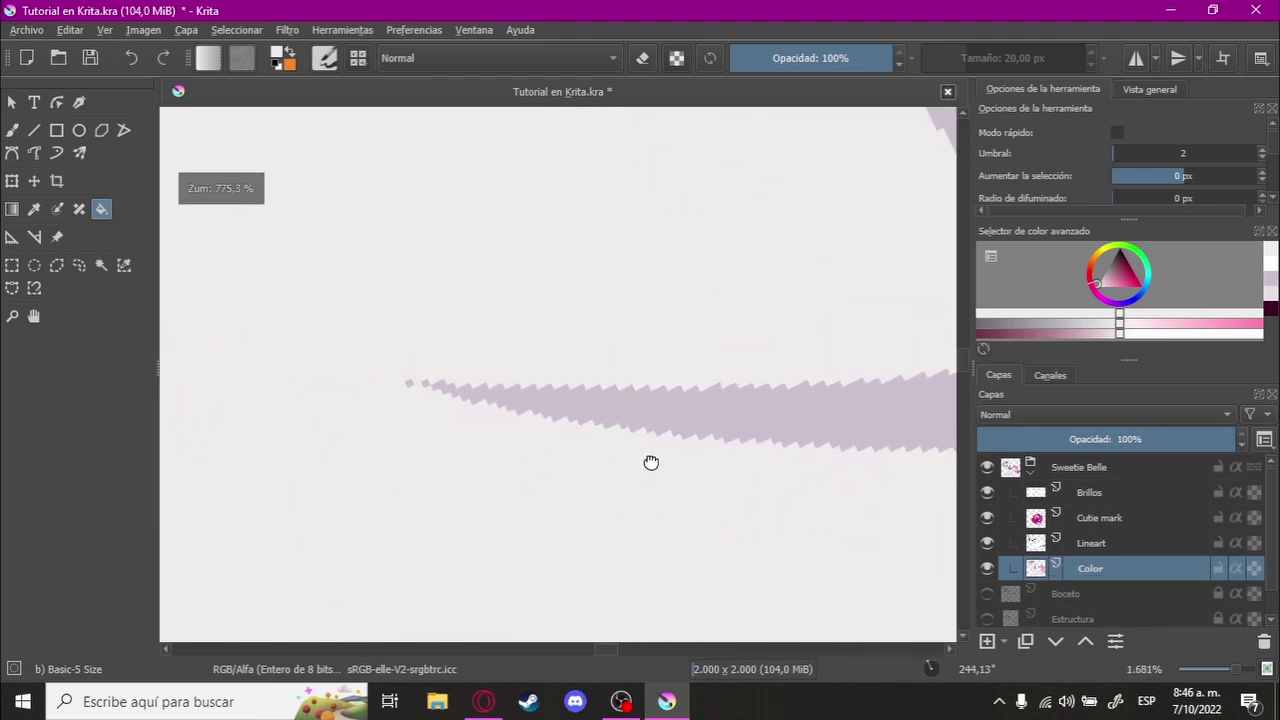
pyautogui.scroll(-1, 471, 409)
# Step: Check the patched area from the Lineart layer and zoom back out over the drawing
pyautogui.click(1094, 543)
pyautogui.press('b')
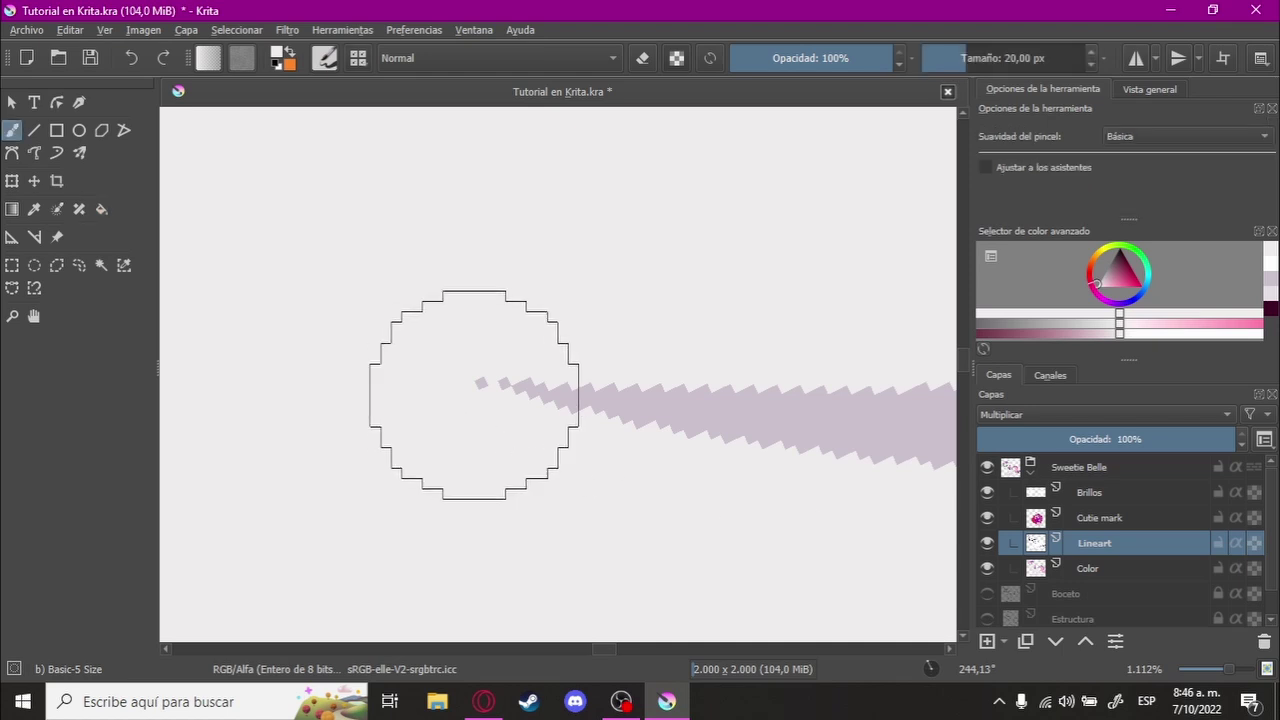
pyautogui.scroll(-1, 520, 391)
pyautogui.scroll(-1, 449, 380)
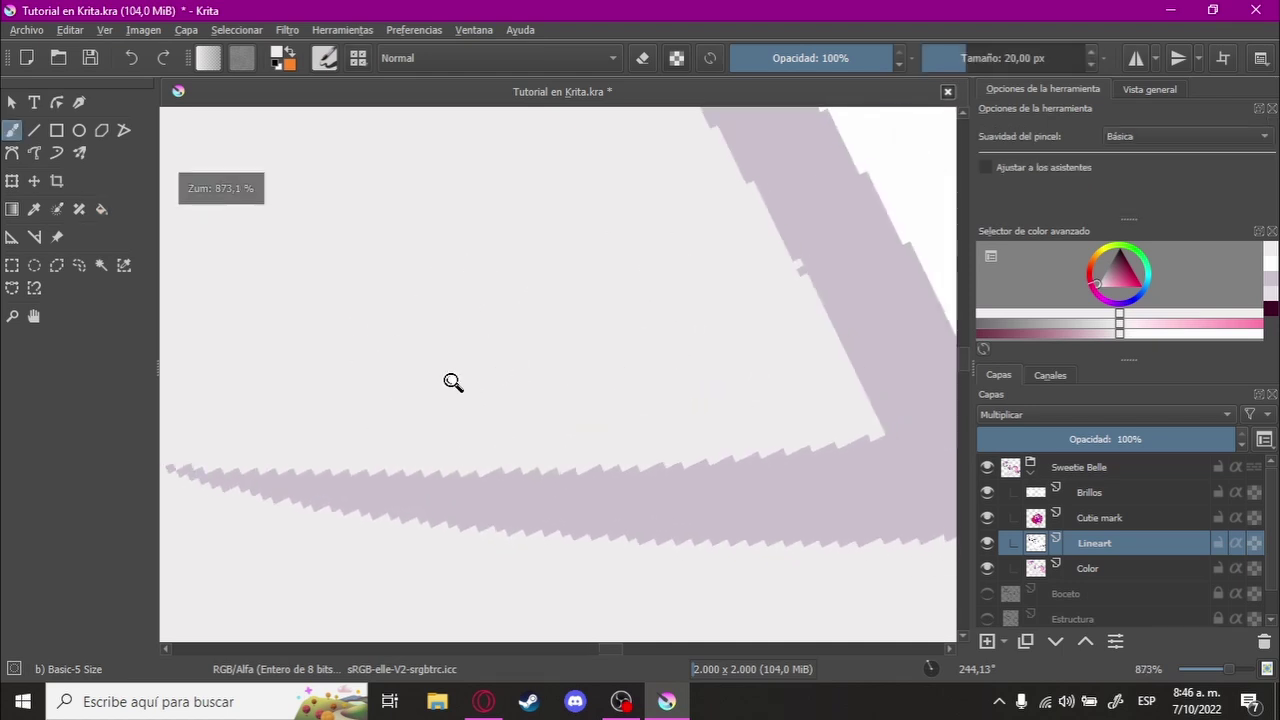
pyautogui.scroll(2, 352, 430)
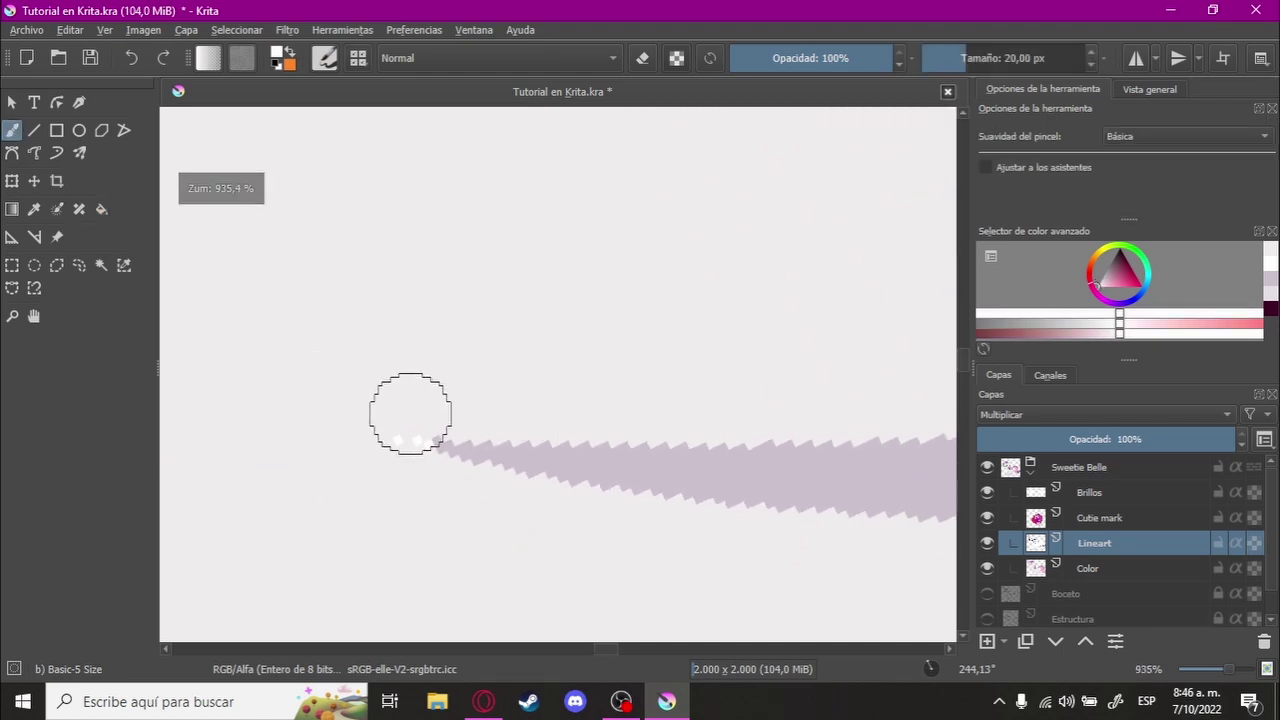
pyautogui.scroll(1, 434, 392)
pyautogui.scroll(1, 596, 388)
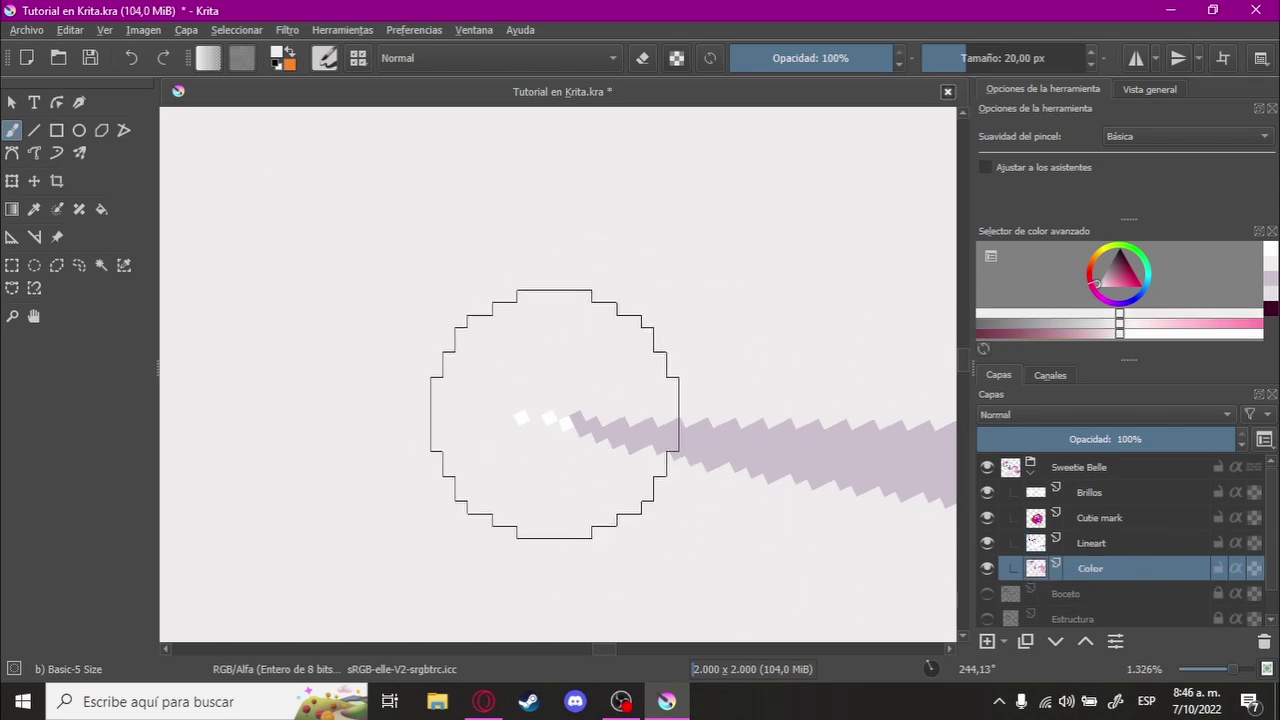
pyautogui.press('f')
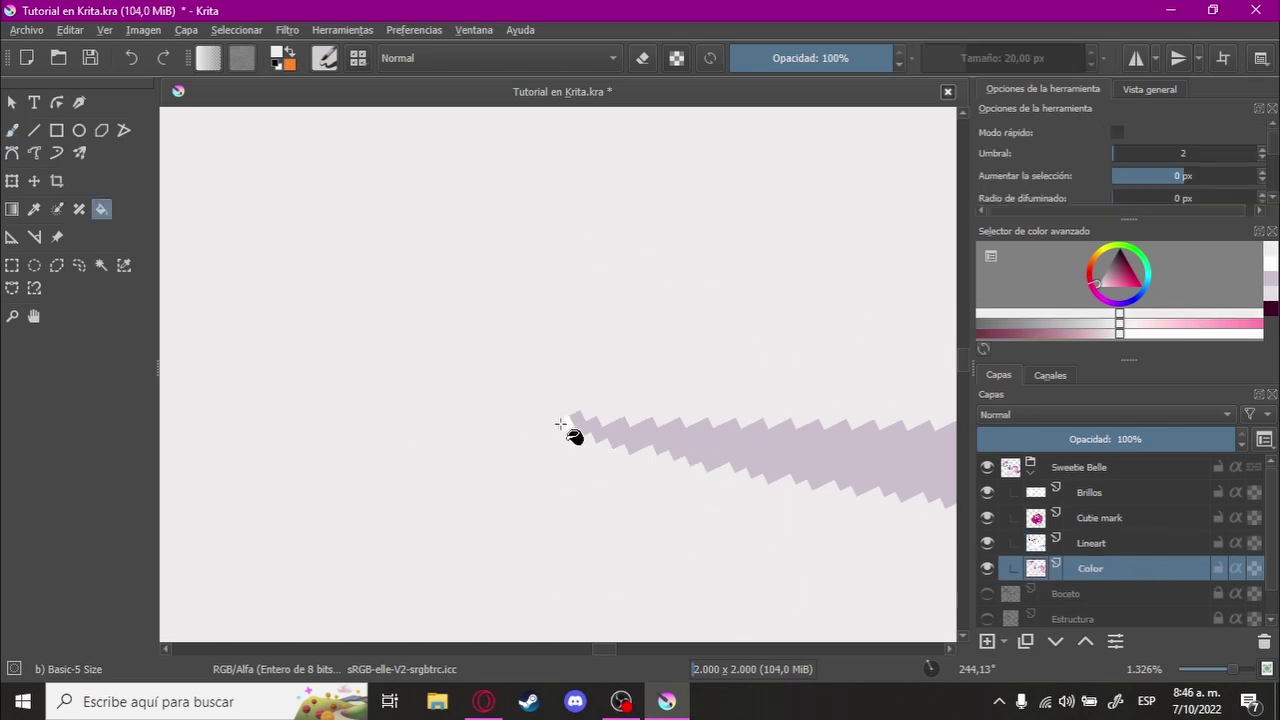
pyautogui.moveTo(641, 375)
pyautogui.mouseDown()
pyautogui.moveTo(534, 517)
pyautogui.moveTo(622, 444)
pyautogui.moveTo(571, 451)
pyautogui.moveTo(649, 386)
pyautogui.moveTo(766, 346)
pyautogui.moveTo(648, 400)
pyautogui.moveTo(731, 374)
pyautogui.moveTo(686, 423)
pyautogui.moveTo(500, 337)
pyautogui.moveTo(498, 313)
pyautogui.moveTo(743, 380)
pyautogui.moveTo(597, 400)
pyautogui.moveTo(729, 400)
pyautogui.moveTo(770, 374)
pyautogui.moveTo(731, 343)
pyautogui.moveTo(617, 334)
pyautogui.moveTo(783, 314)
pyautogui.moveTo(708, 350)
pyautogui.moveTo(803, 317)
pyautogui.moveTo(900, 370)
pyautogui.mouseUp()
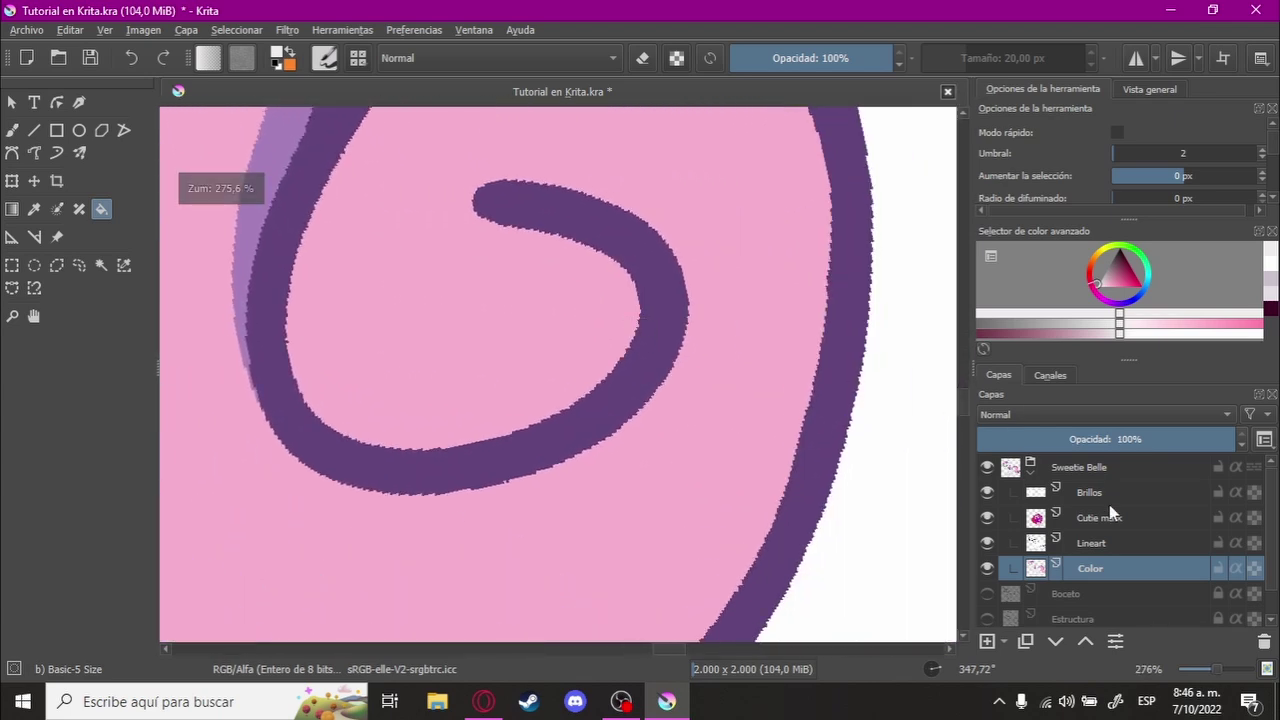
# Step: Sample the dark purple line colour and extend the inner tail curl on the Lineart layer
pyautogui.moveTo(610, 326); pyautogui.dragTo(709, 371)
pyautogui.press('b')
pyautogui.keyDown('ctrl'); pyautogui.click(705, 299); pyautogui.keyUp('ctrl')
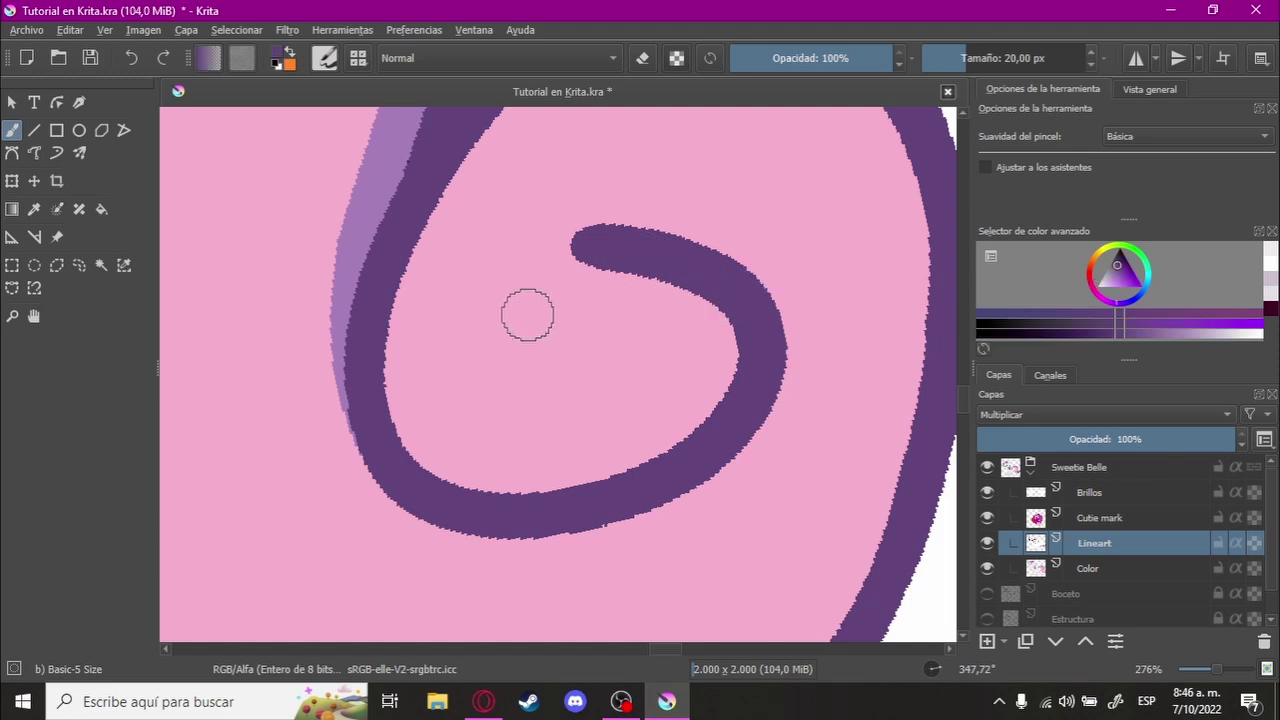
pyautogui.moveTo(580, 246)
pyautogui.mouseDown()
pyautogui.moveTo(497, 352)
pyautogui.moveTo(670, 362)
pyautogui.mouseUp()
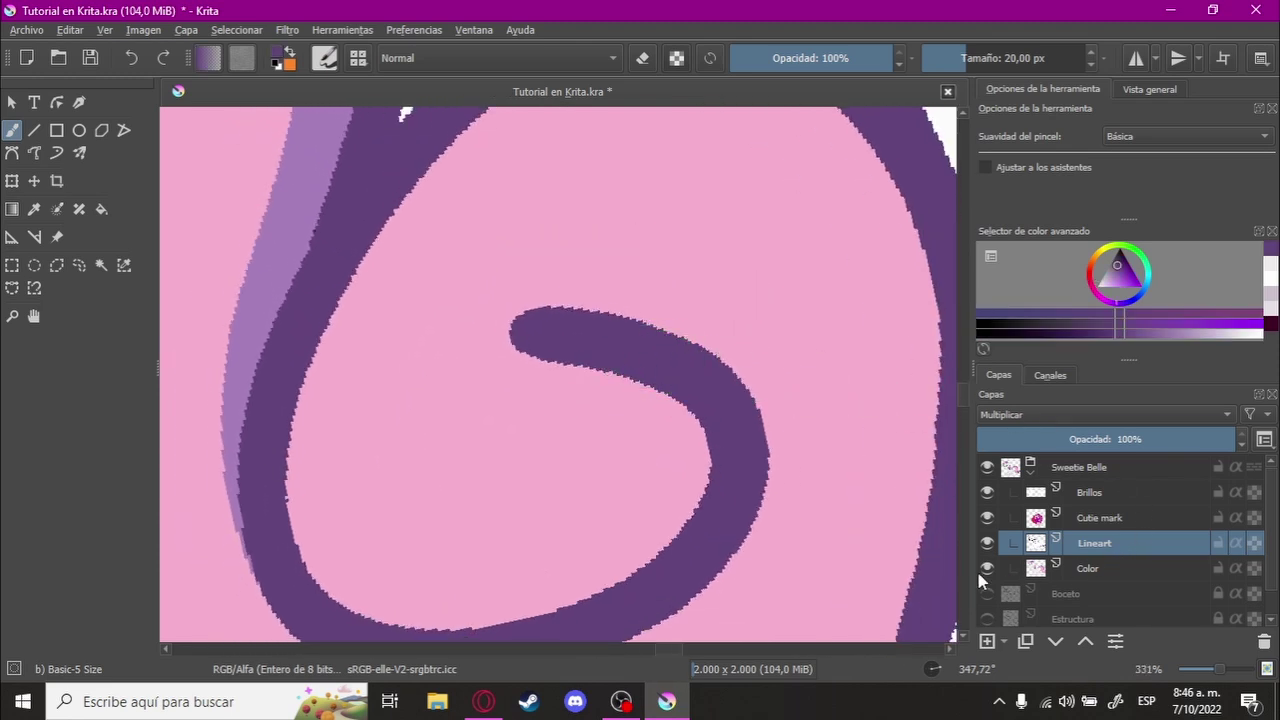
# Step: Hide the Color layer and inspect the extended curl's line on its own
pyautogui.click(986, 569)
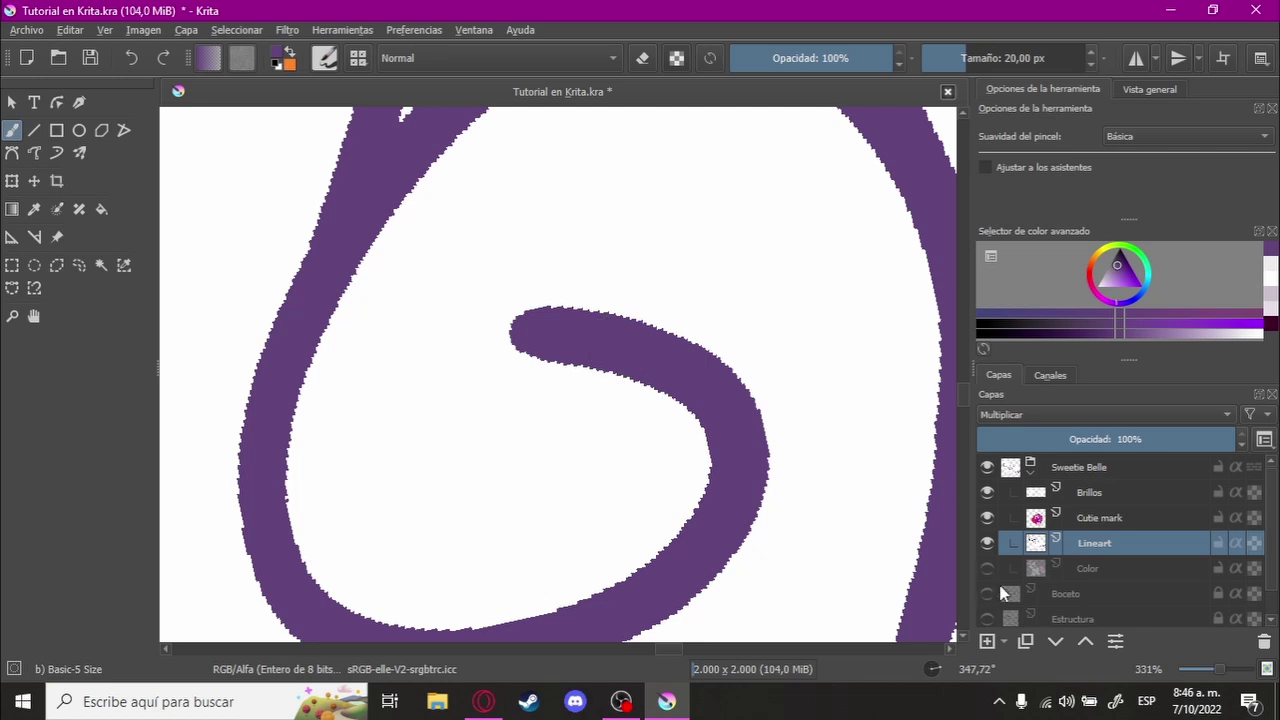
pyautogui.hotkey('ctrl', 'z')
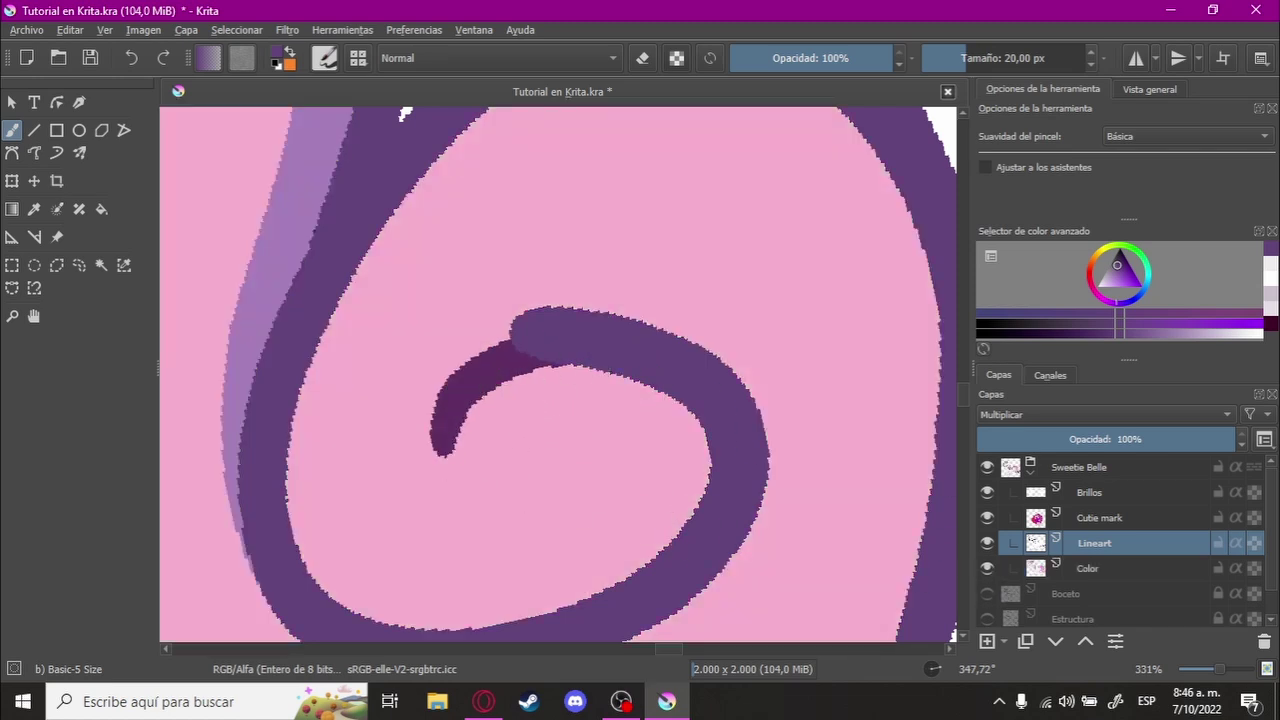
pyautogui.scroll(1, 560, 400)
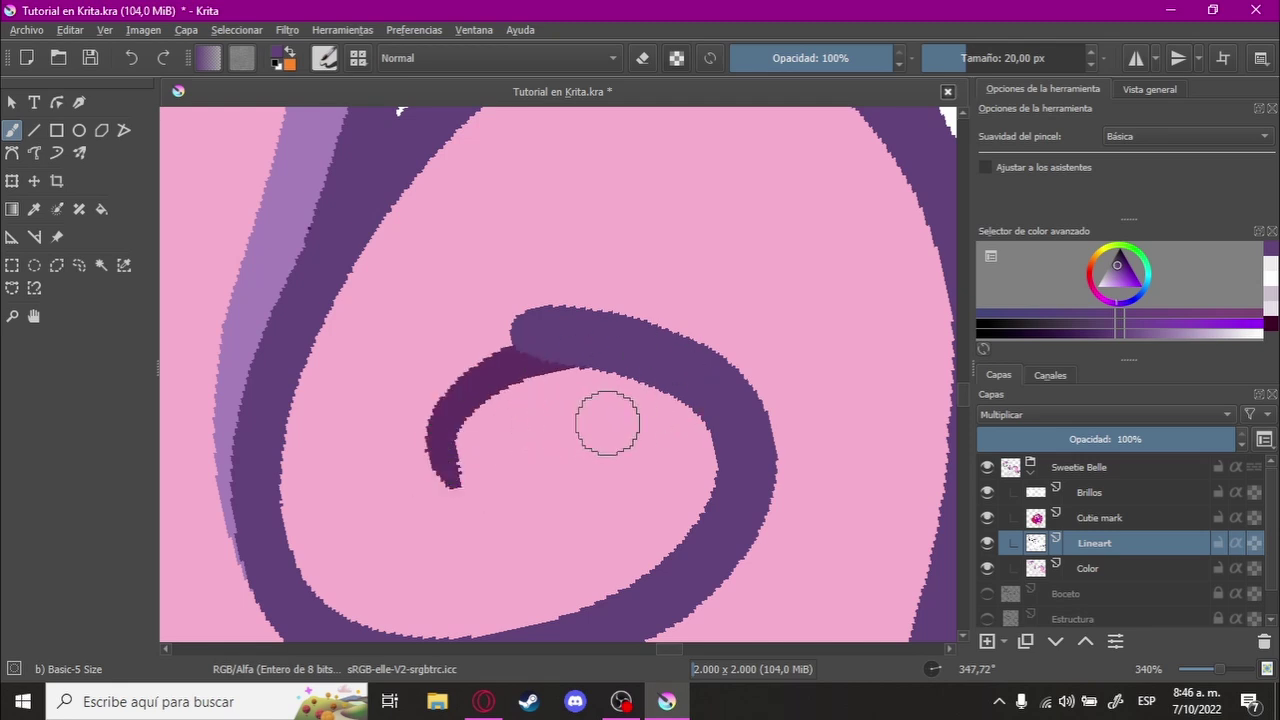
pyautogui.click(987, 568)
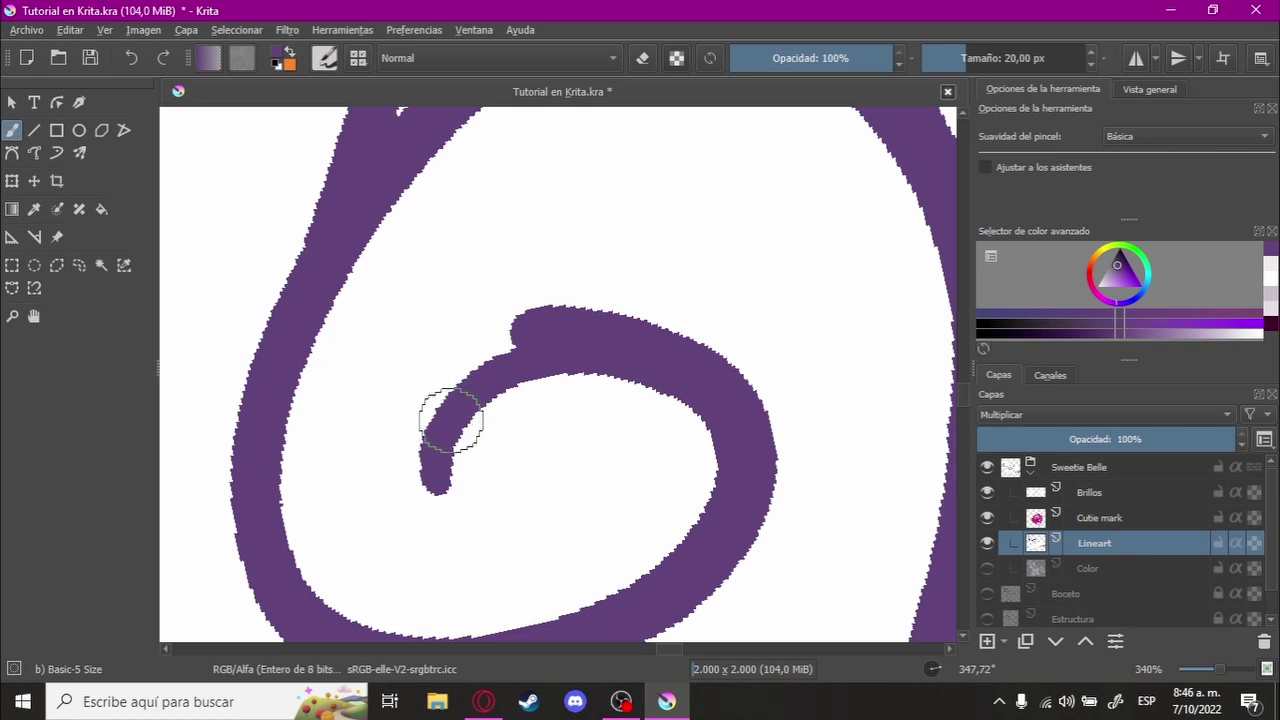
pyautogui.scroll(2, 626, 342)
pyautogui.scroll(1, 590, 390)
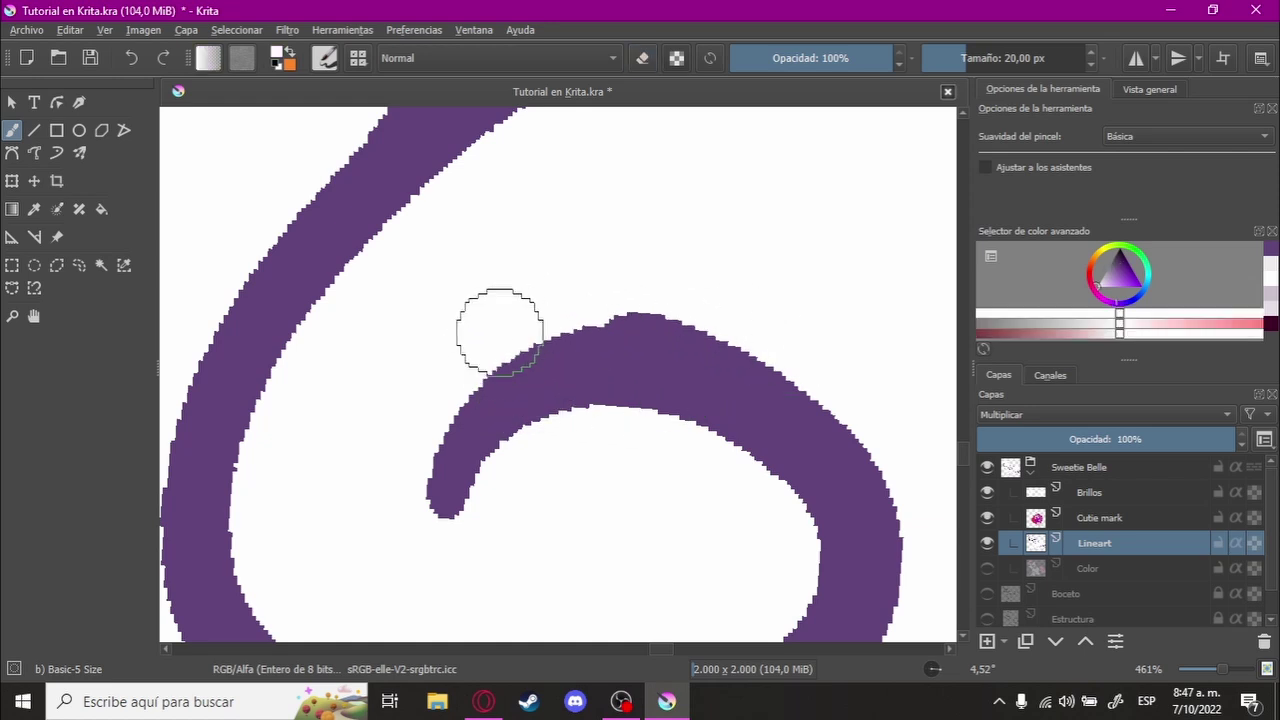
pyautogui.moveTo(567, 375); pyautogui.dragTo(537, 290)
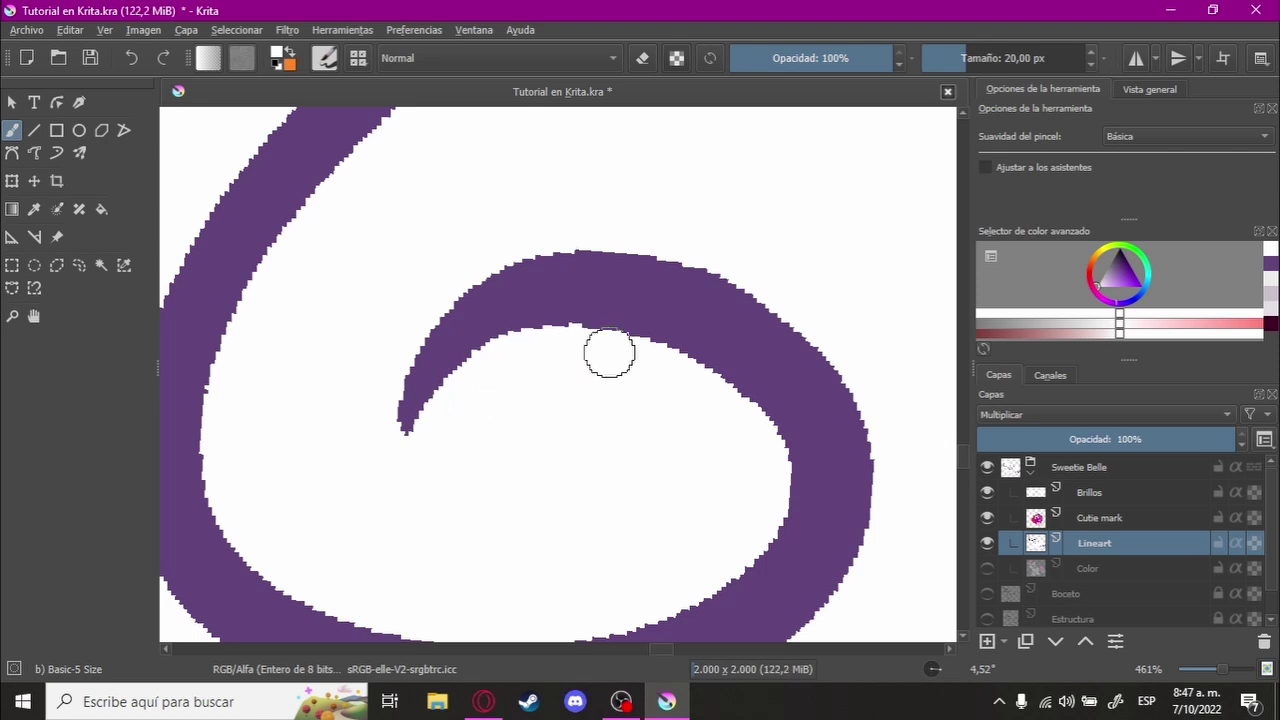
pyautogui.scroll(-5, 575, 426)
# Step: Show the pink Color layer again and flood-fill beneath the new curl section
pyautogui.scroll(-2, 706, 423)
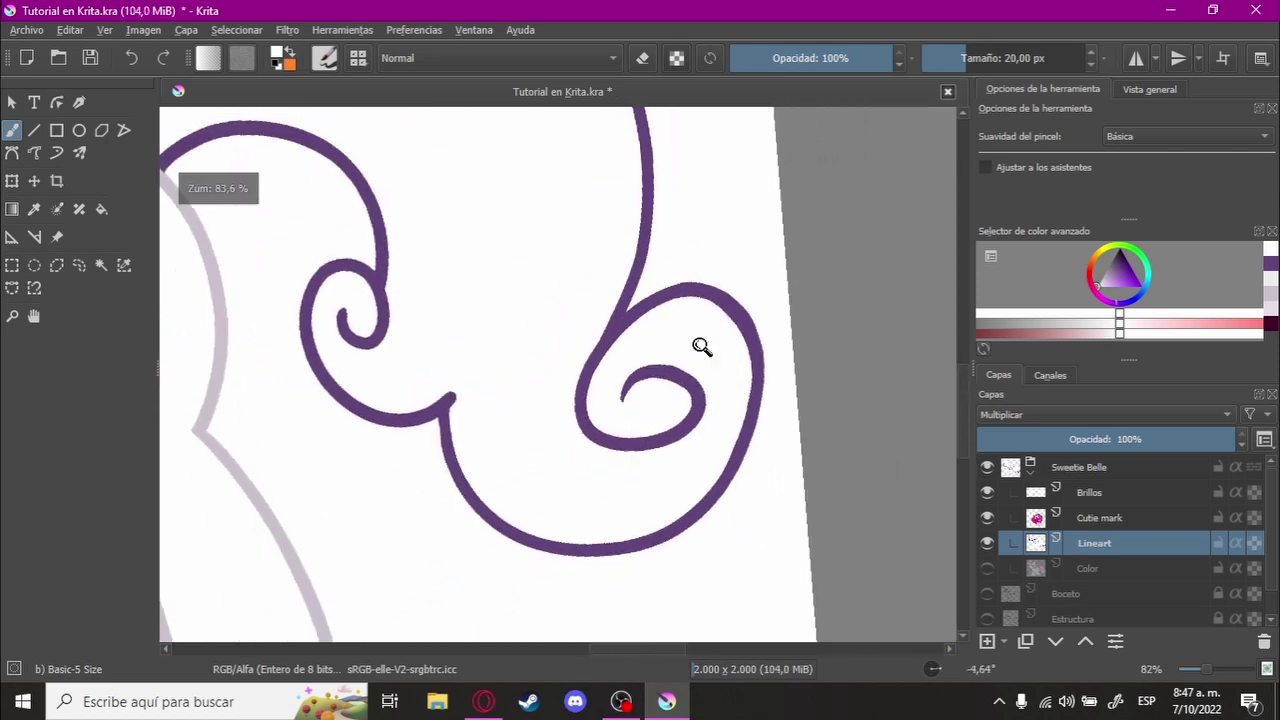
pyautogui.click(988, 568)
pyautogui.scroll(4, 720, 266)
pyautogui.scroll(2, 691, 323)
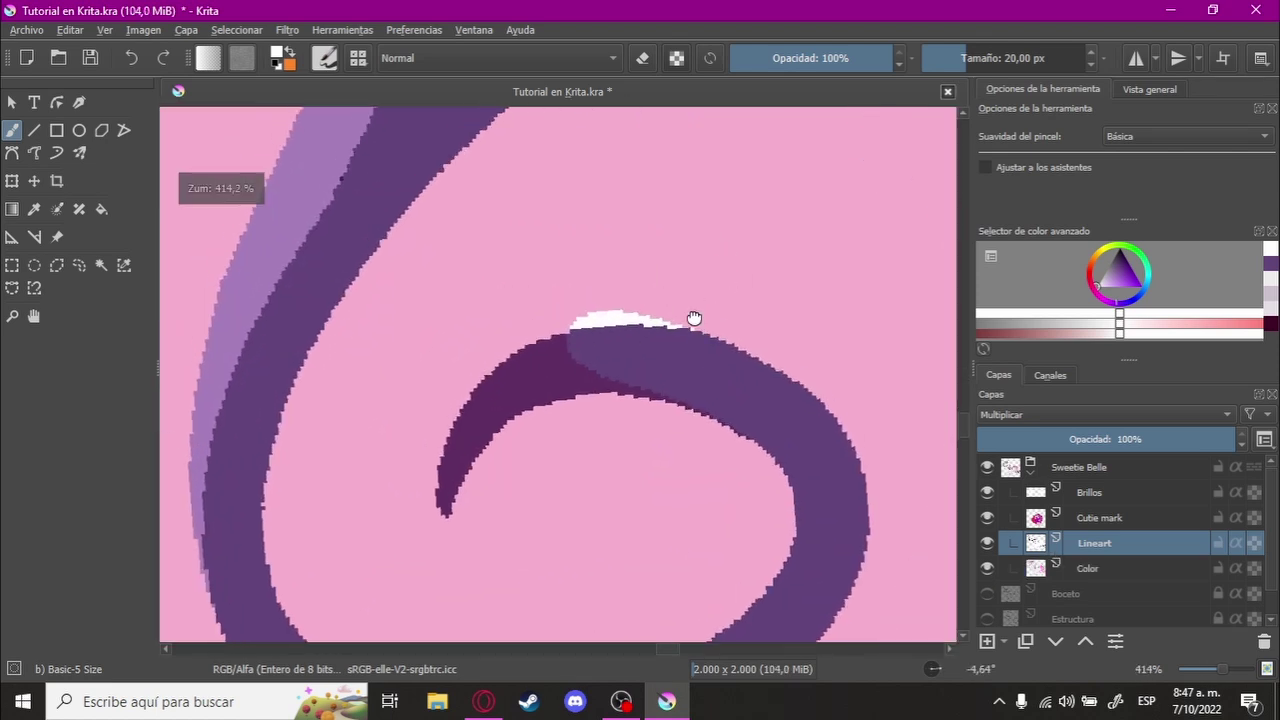
pyautogui.scroll(1, 641, 318)
pyautogui.press('f')
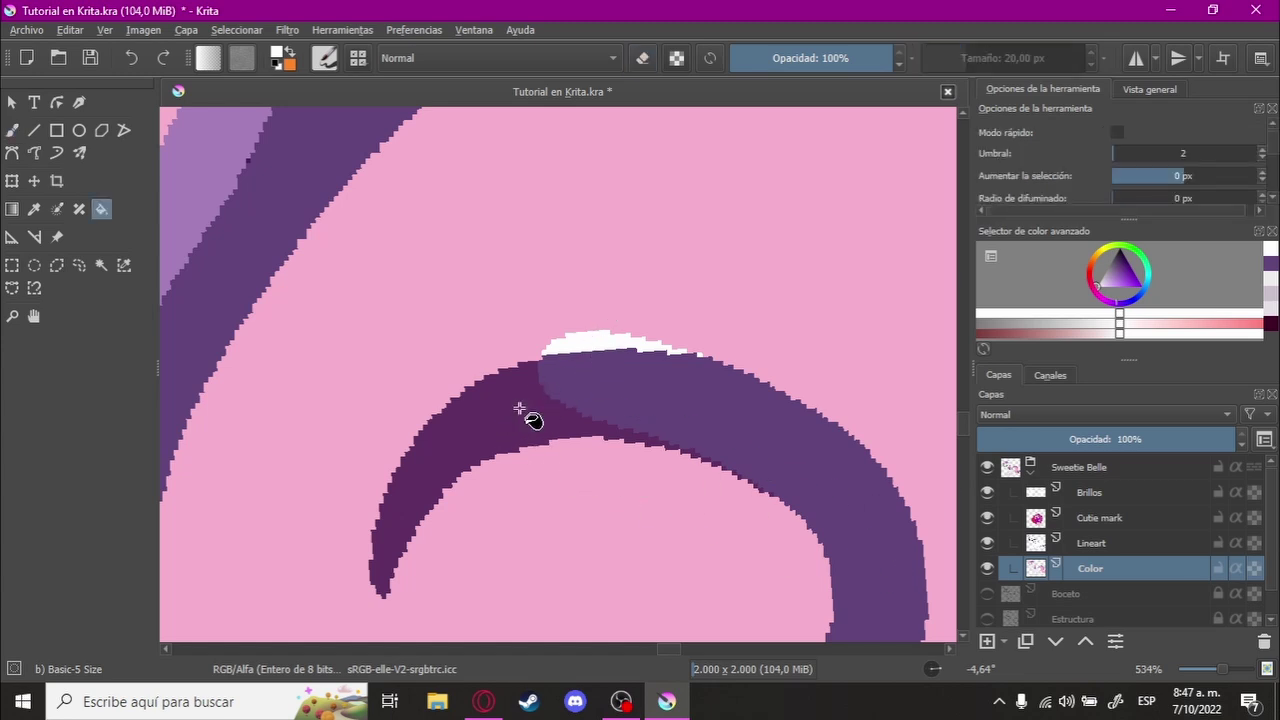
pyautogui.click(493, 437)
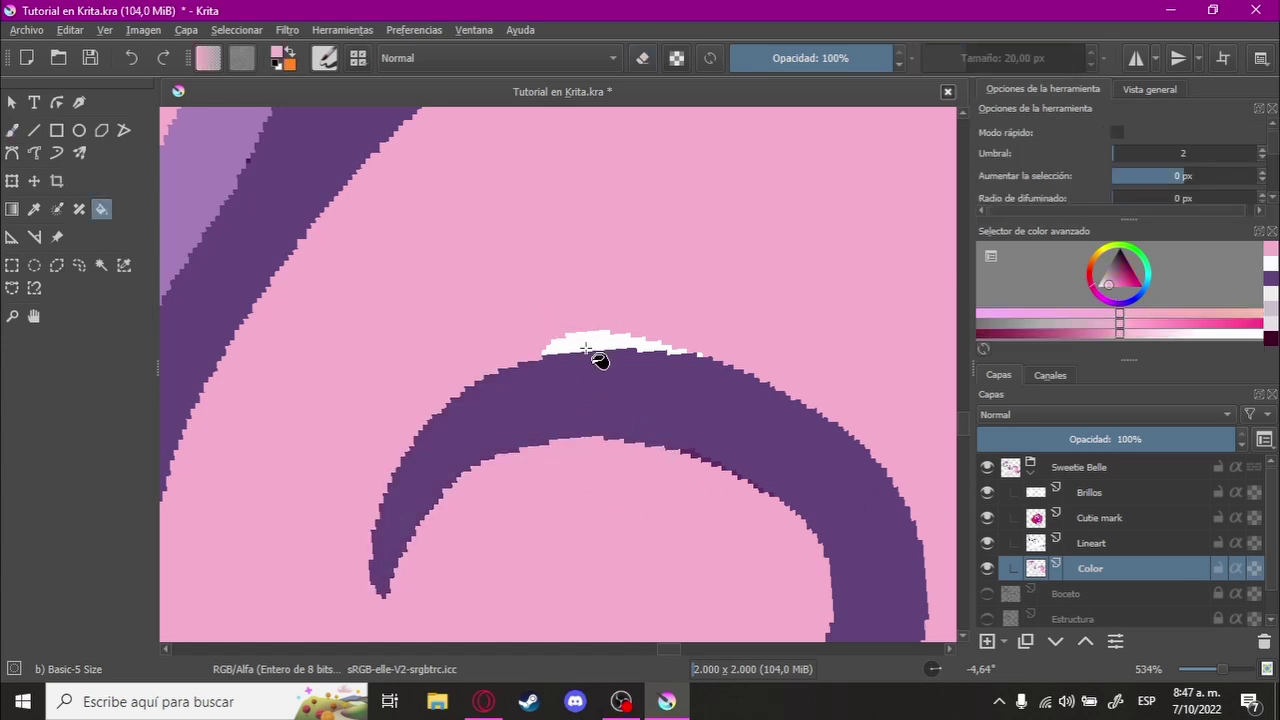
# Step: Rotate the view along the curl's edge and sample white from the canvas as paint colour
pyautogui.scroll(2, 699, 366)
pyautogui.scroll(1, 734, 317)
pyautogui.scroll(2, 706, 280)
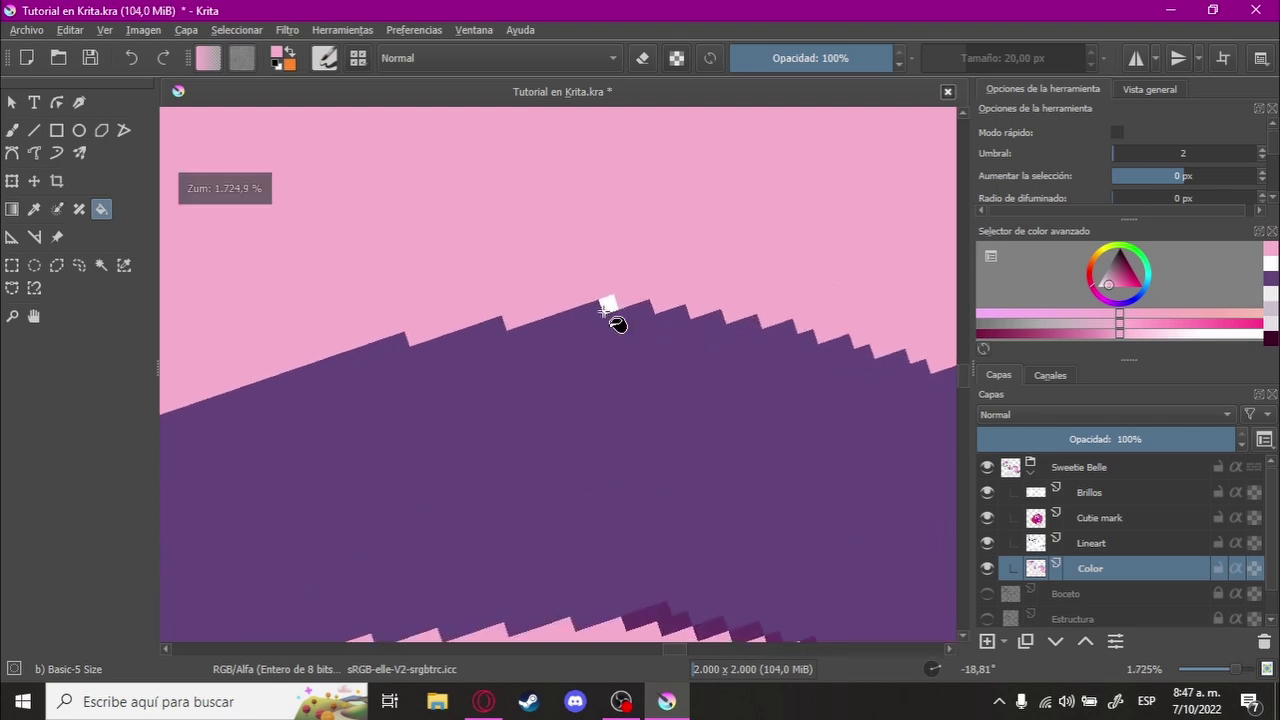
pyautogui.moveTo(608, 305)
pyautogui.mouseDown()
pyautogui.moveTo(514, 251)
pyautogui.moveTo(674, 306)
pyautogui.mouseUp()
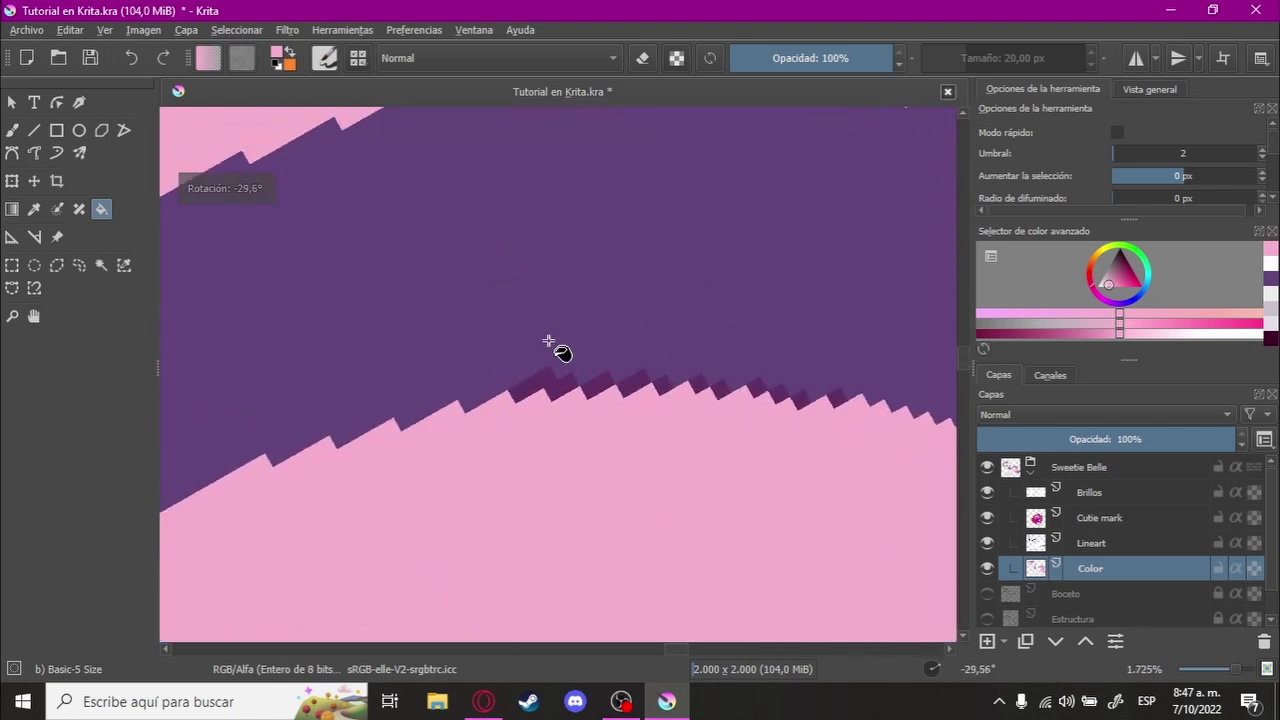
pyautogui.scroll(-1, 548, 392)
pyautogui.scroll(-2, 530, 470)
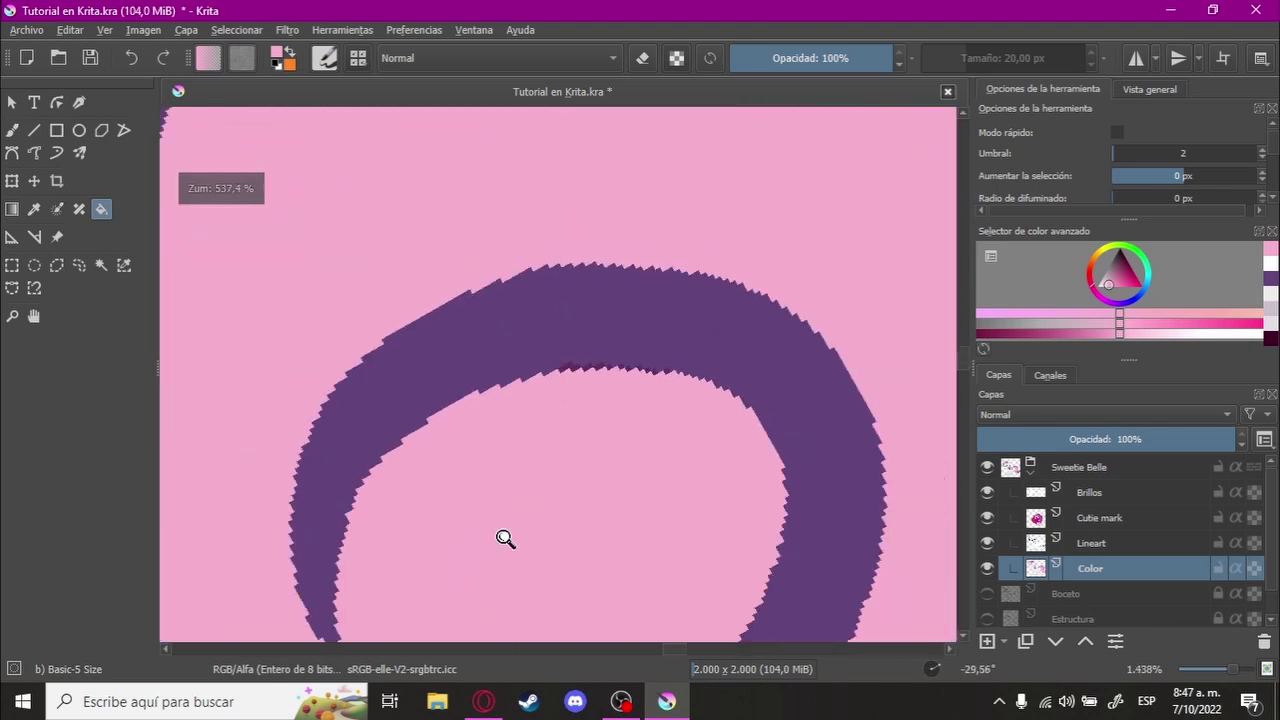
pyautogui.scroll(-1, 470, 490)
pyautogui.scroll(-2, 434, 443)
pyautogui.keyDown('ctrl'); pyautogui.click(736, 348); pyautogui.keyUp('ctrl')
# Step: Zoom out to review the whole coloured pony
pyautogui.scroll(9, 470, 277)
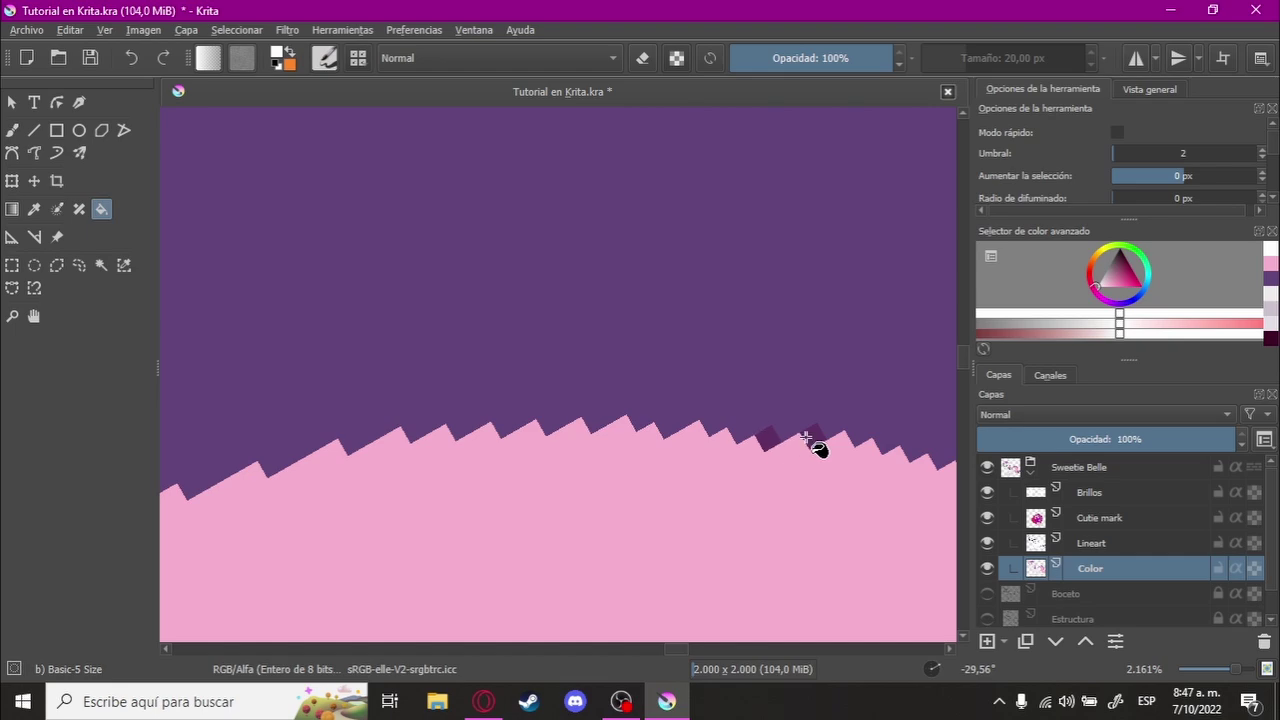
pyautogui.scroll(-4, 594, 549)
pyautogui.scroll(-3, 597, 429)
pyautogui.scroll(-3, 689, 437)
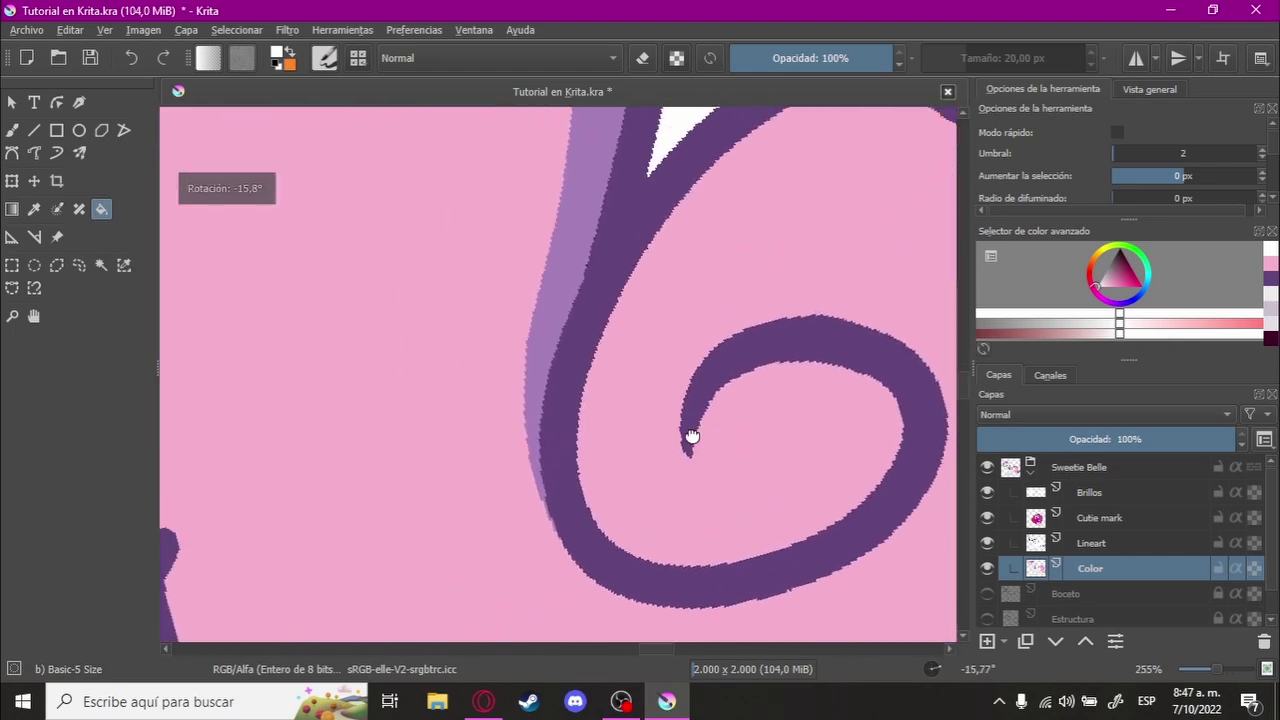
pyautogui.scroll(-1, 675, 382)
pyautogui.scroll(-2, 675, 382)
pyautogui.scroll(-1, 611, 471)
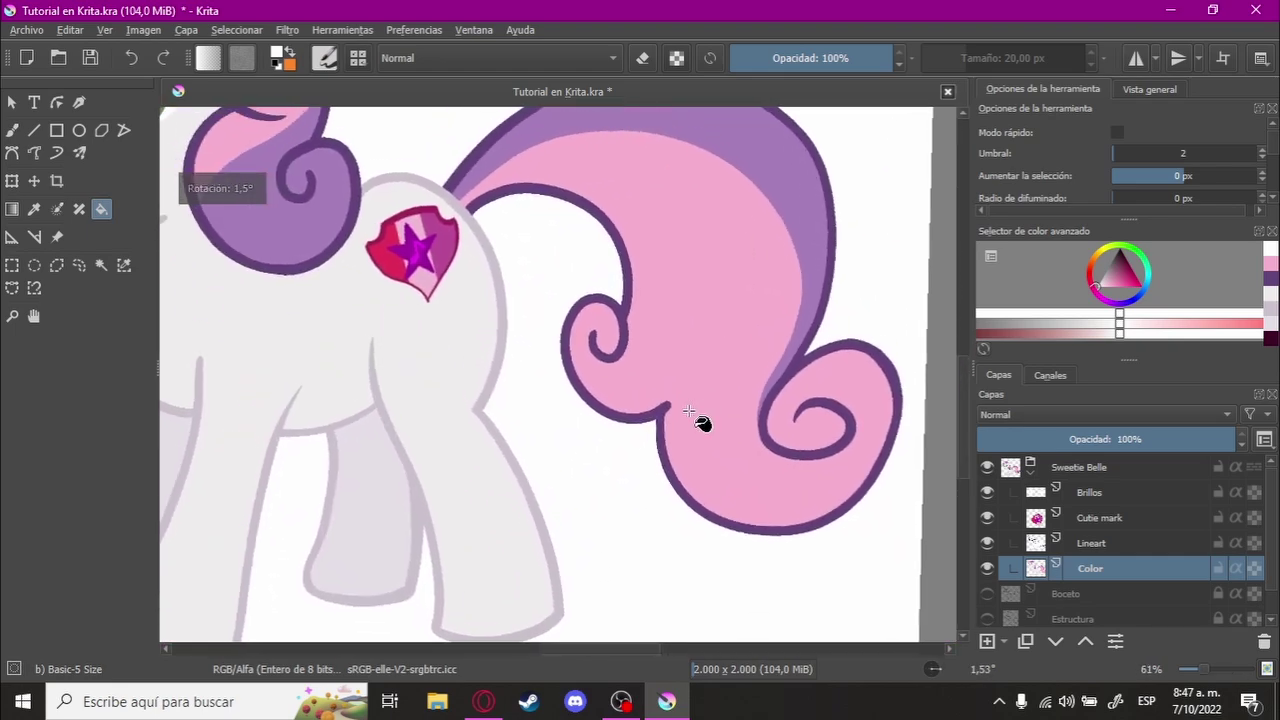
pyautogui.scroll(-1, 606, 421)
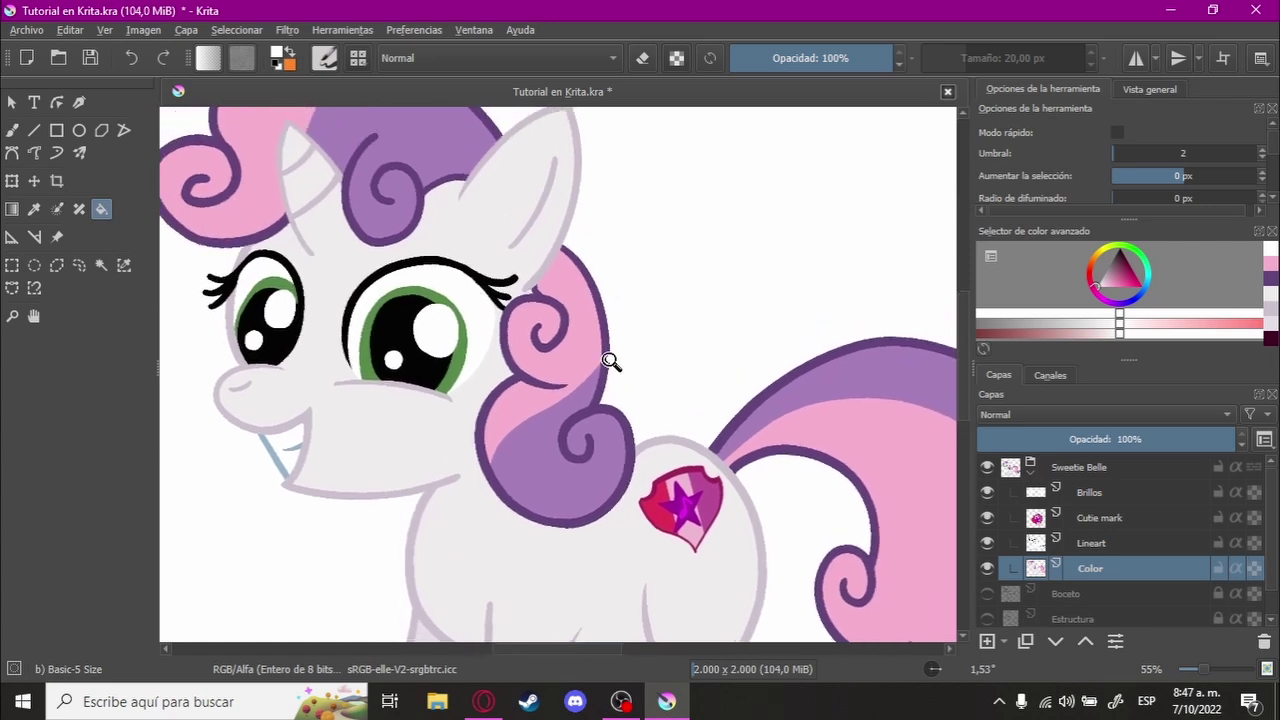
pyautogui.scroll(-1, 645, 367)
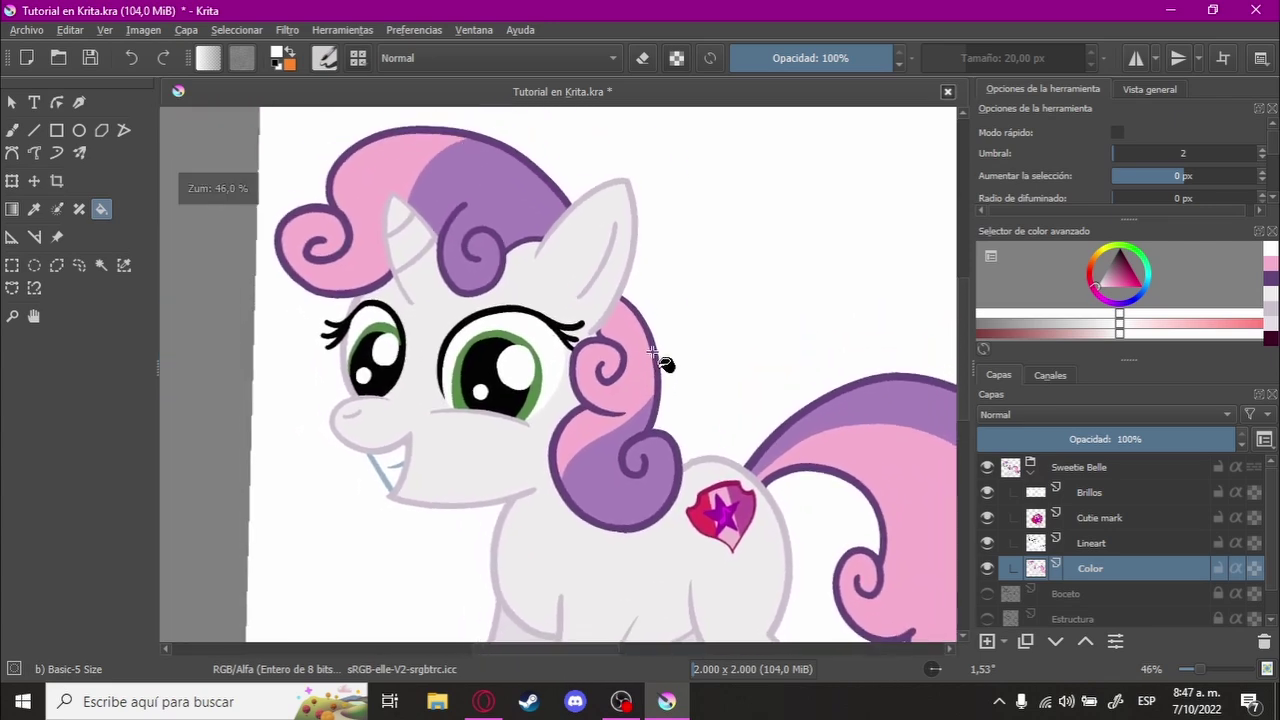
pyautogui.scroll(-1, 645, 316)
pyautogui.scroll(-1, 651, 335)
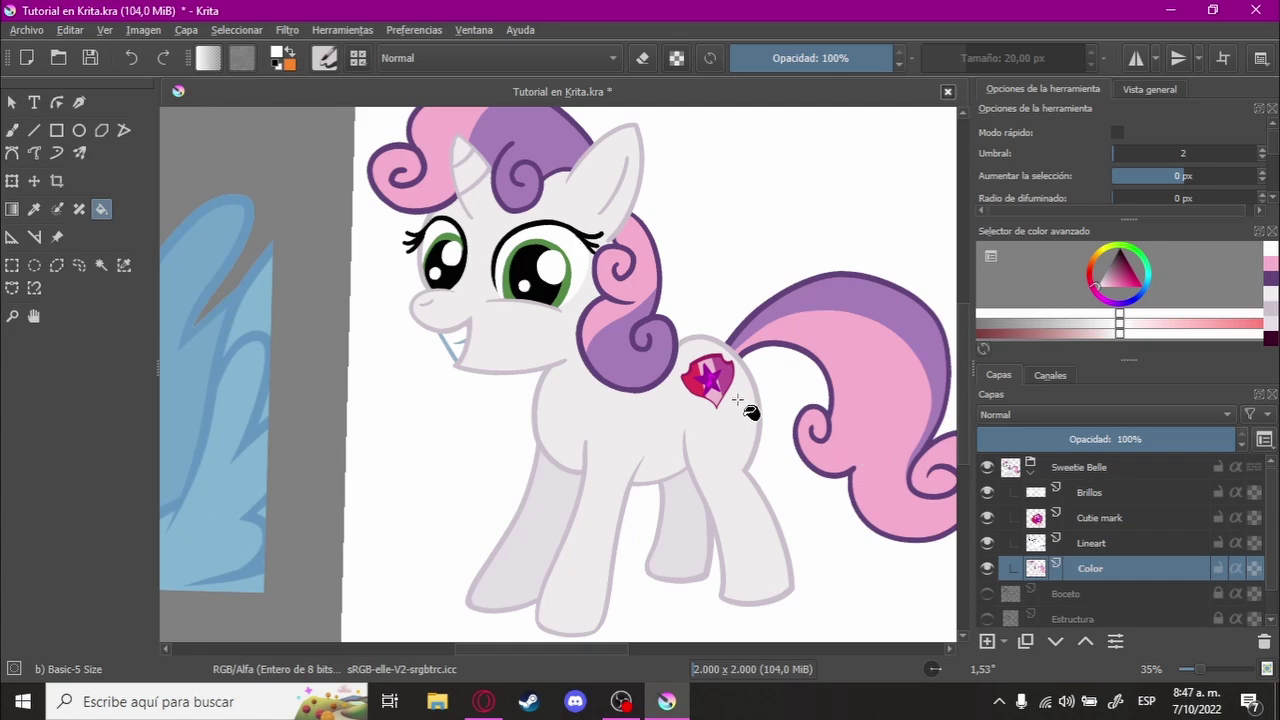
# Step: On the Lineart layer in canvas-only mode, inspect the tail and hind leg outlines
pyautogui.click(1106, 550)
pyautogui.press('Tab')
pyautogui.scroll(5, 677, 229)
pyautogui.scroll(3, 697, 277)
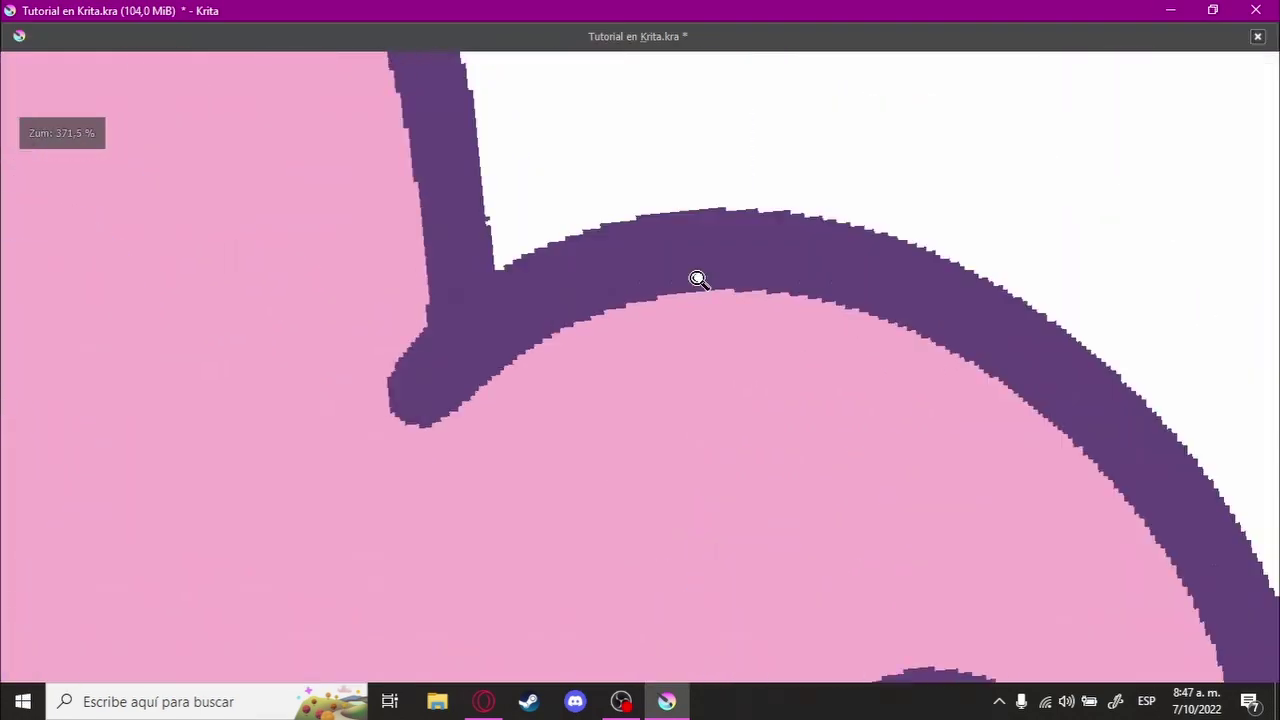
pyautogui.scroll(-4, 497, 429)
pyautogui.scroll(4, 629, 437)
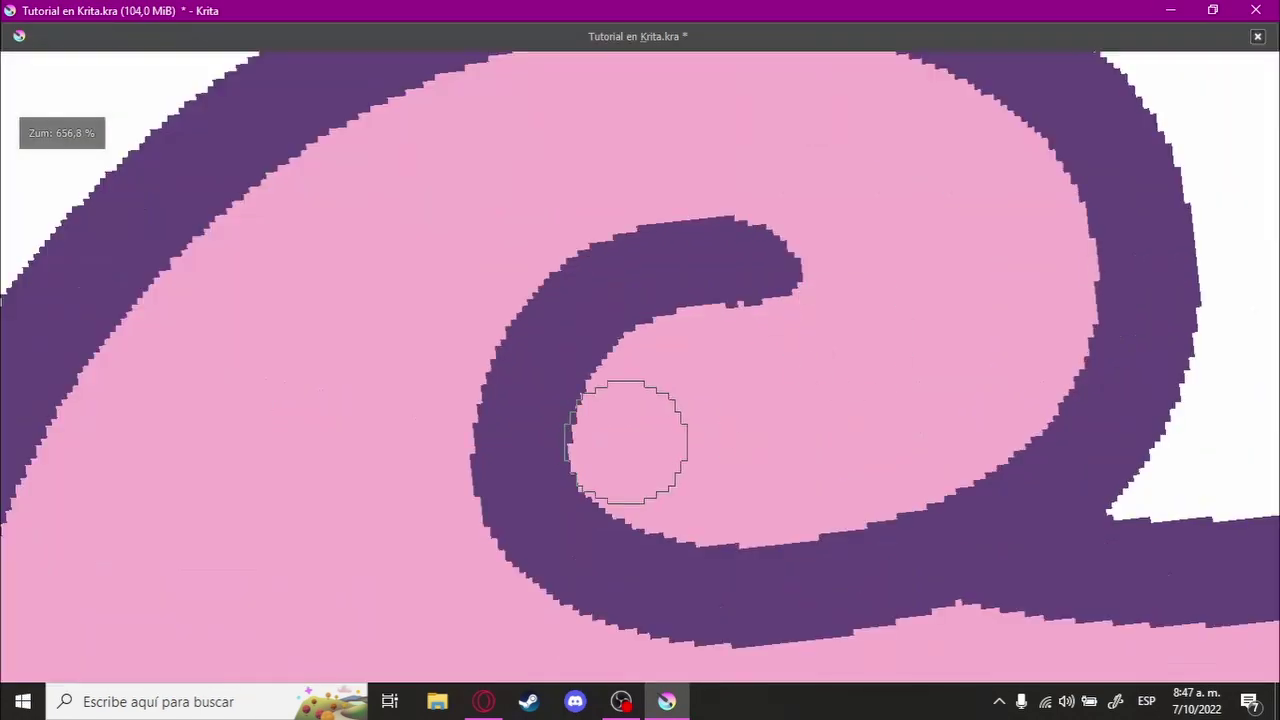
pyautogui.moveTo(629, 437)
pyautogui.mouseDown()
pyautogui.moveTo(697, 400)
pyautogui.moveTo(720, 260)
pyautogui.mouseUp()
pyautogui.scroll(-3, 771, 323)
pyautogui.moveTo(771, 323); pyautogui.dragTo(694, 234)
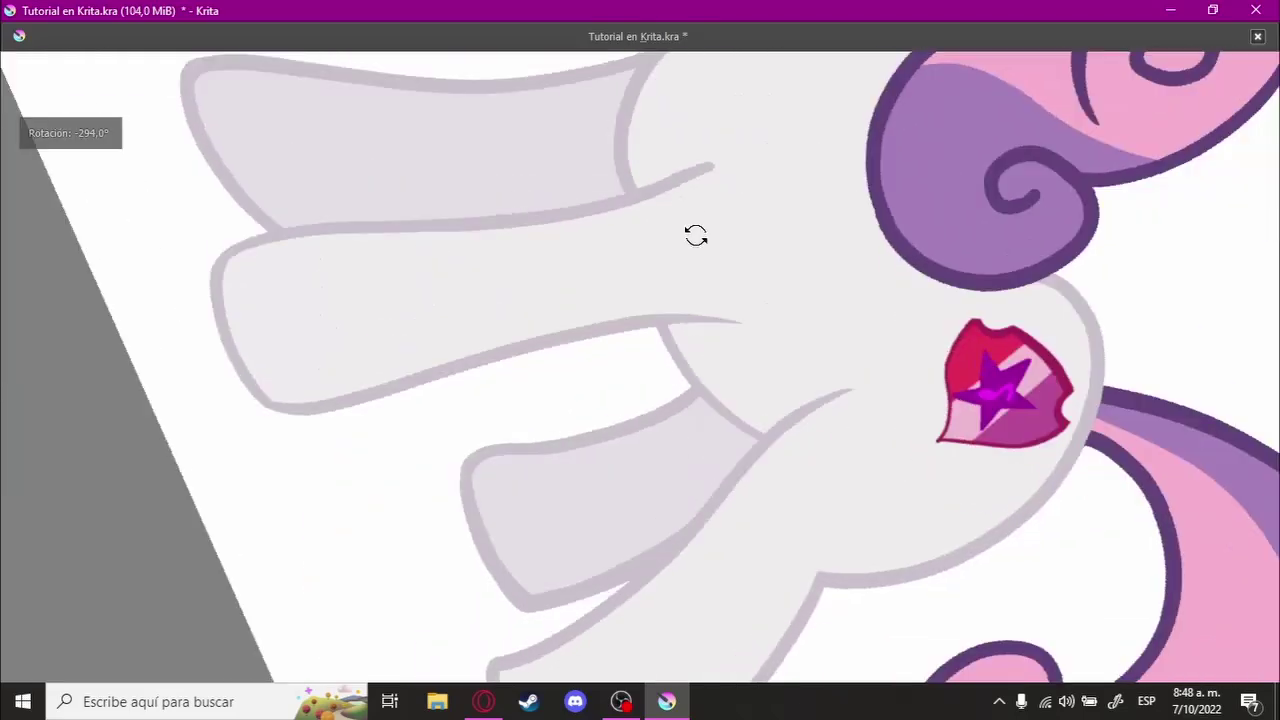
pyautogui.scroll(5, 557, 371)
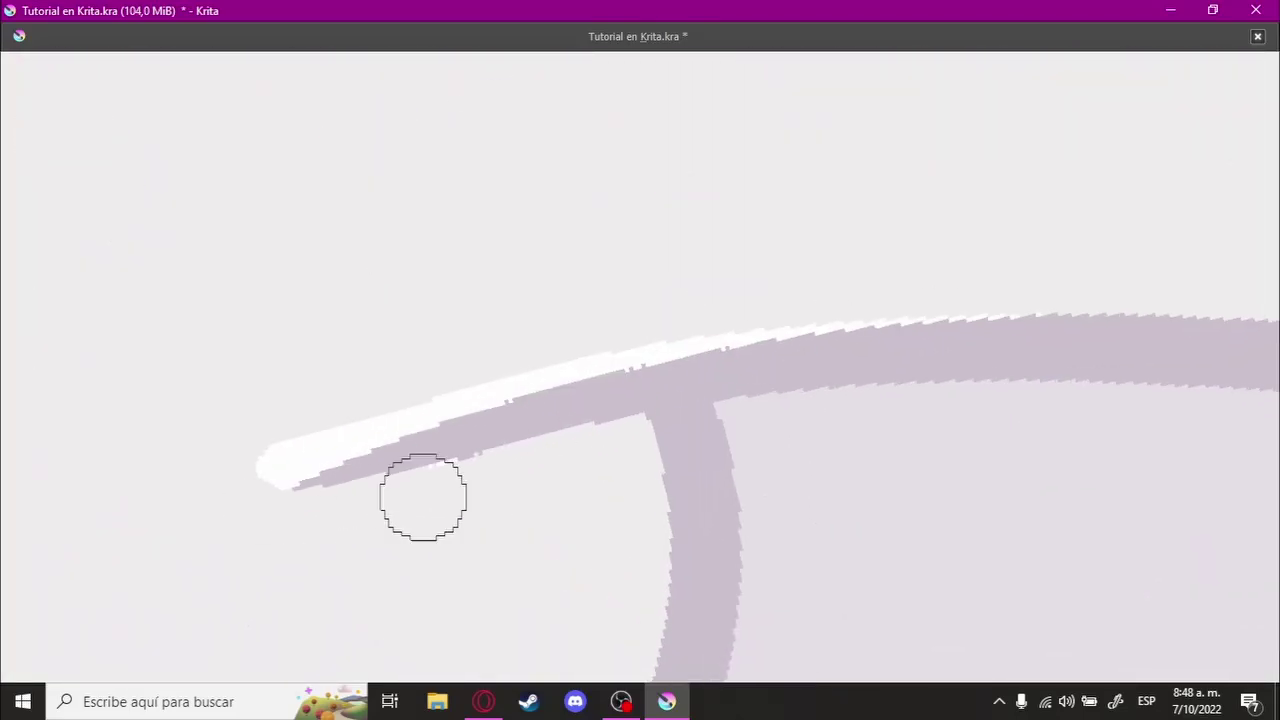
pyautogui.scroll(-3, 566, 451)
pyautogui.moveTo(566, 451); pyautogui.dragTo(766, 314)
pyautogui.scroll(3, 638, 363)
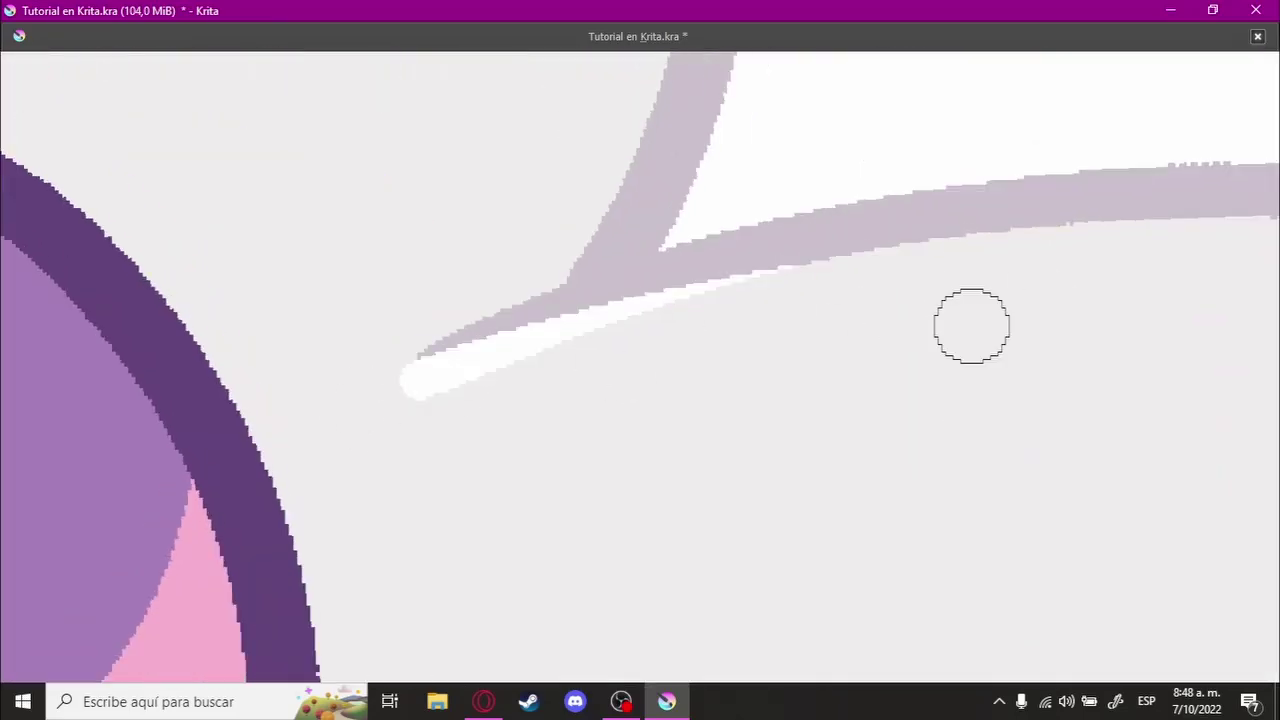
pyautogui.scroll(-3, 972, 326)
pyautogui.scroll(4, 603, 392)
pyautogui.scroll(-3, 612, 407)
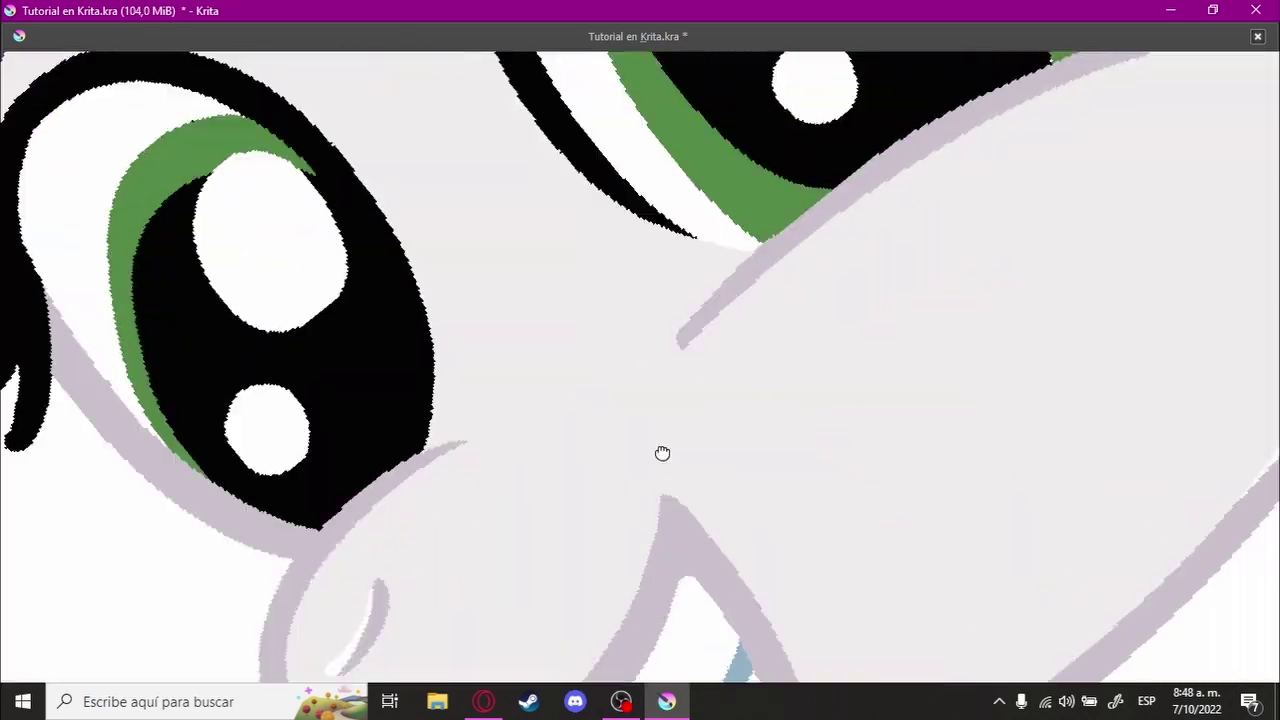
pyautogui.scroll(3, 660, 451)
# Step: Rotate and zoom around the eyes to check the lower eyelid lines
pyautogui.moveTo(660, 451); pyautogui.dragTo(399, 420)
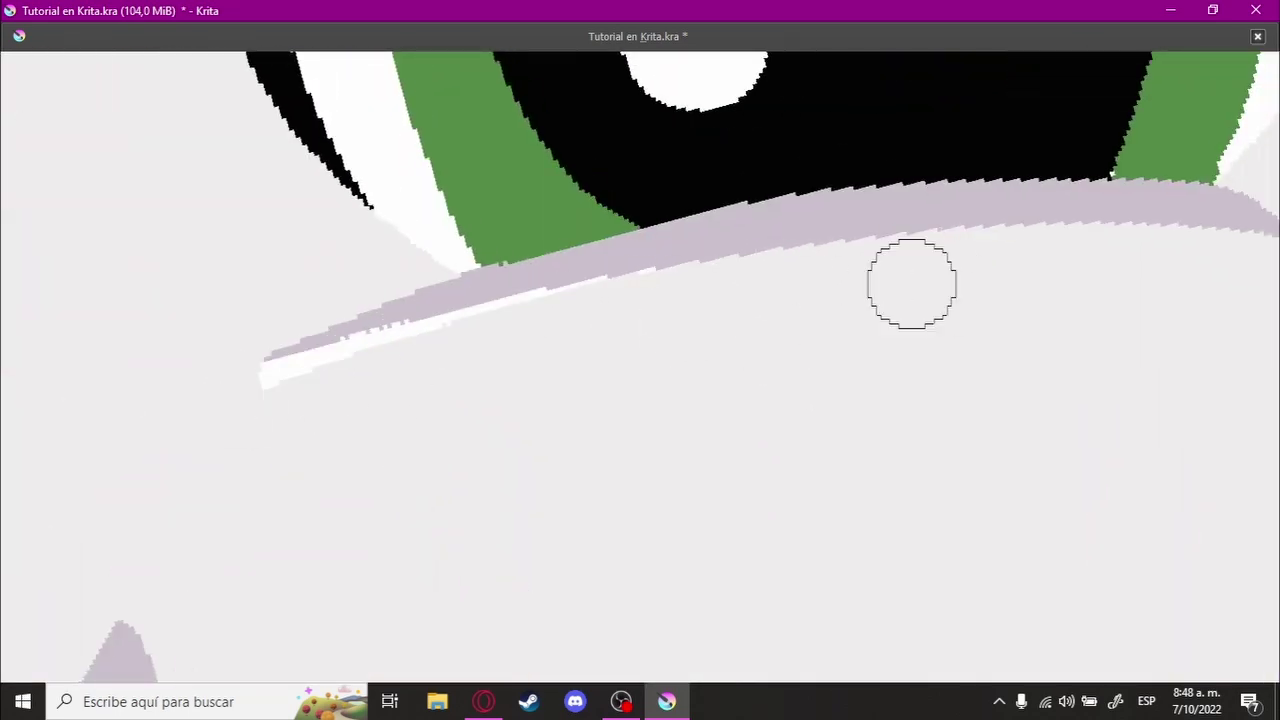
pyautogui.scroll(-2, 911, 284)
pyautogui.moveTo(700, 300)
pyautogui.mouseDown()
pyautogui.moveTo(686, 229)
pyautogui.moveTo(414, 349)
pyautogui.moveTo(478, 331)
pyautogui.moveTo(391, 346)
pyautogui.mouseUp()
pyautogui.scroll(3, 495, 279)
pyautogui.scroll(2, 380, 363)
pyautogui.scroll(-3, 380, 363)
pyautogui.scroll(-3, 706, 220)
pyautogui.scroll(3, 531, 322)
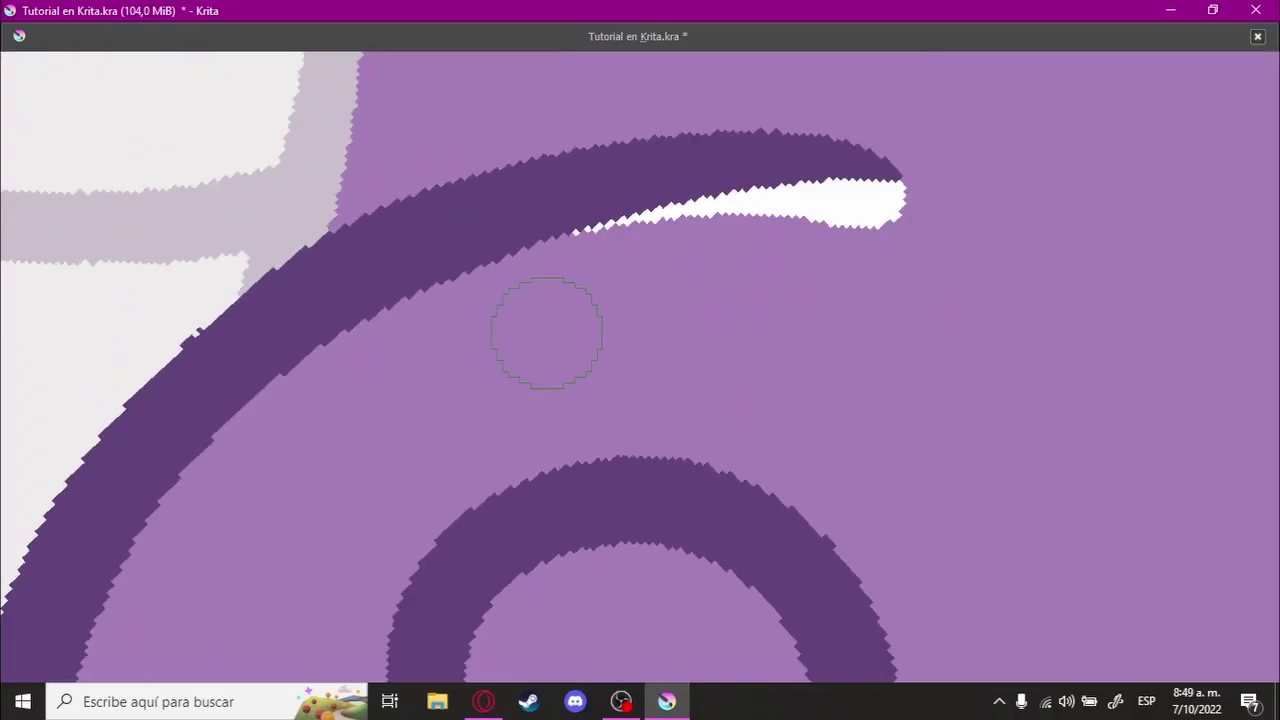
pyautogui.scroll(-2, 546, 333)
pyautogui.scroll(-3, 654, 394)
pyautogui.scroll(3, 697, 271)
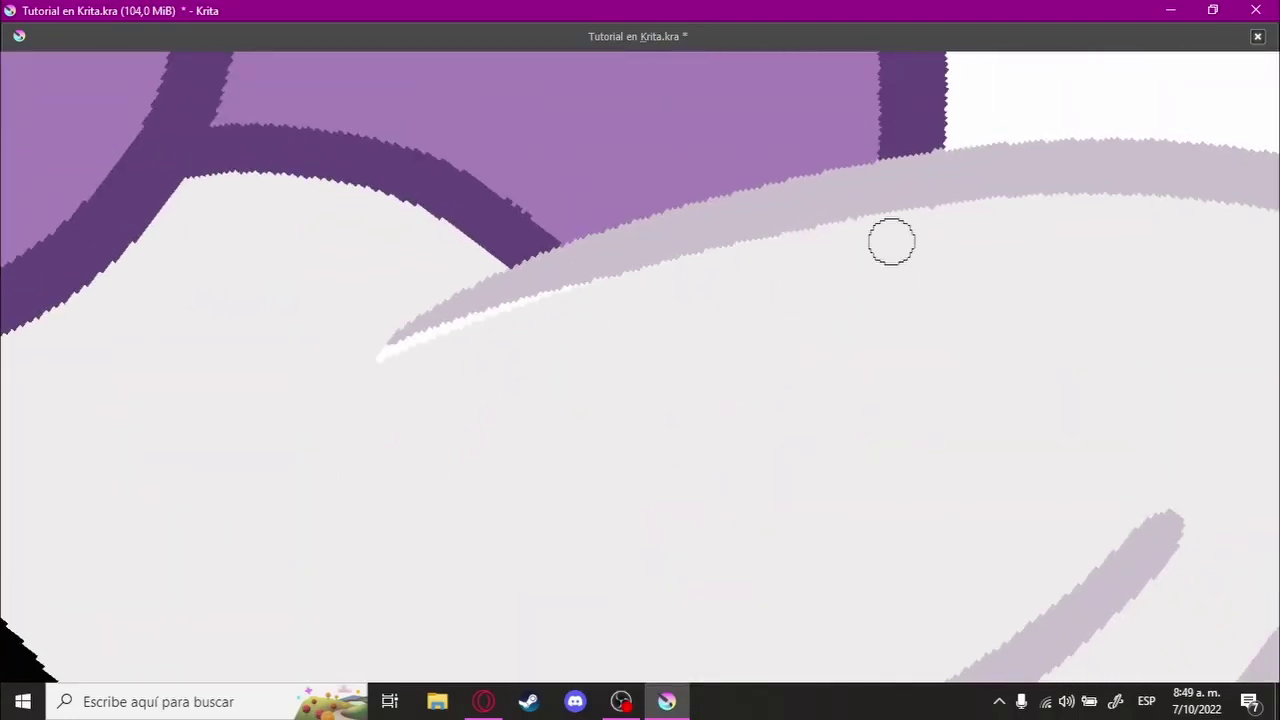
pyautogui.scroll(-3, 521, 315)
pyautogui.scroll(3, 929, 265)
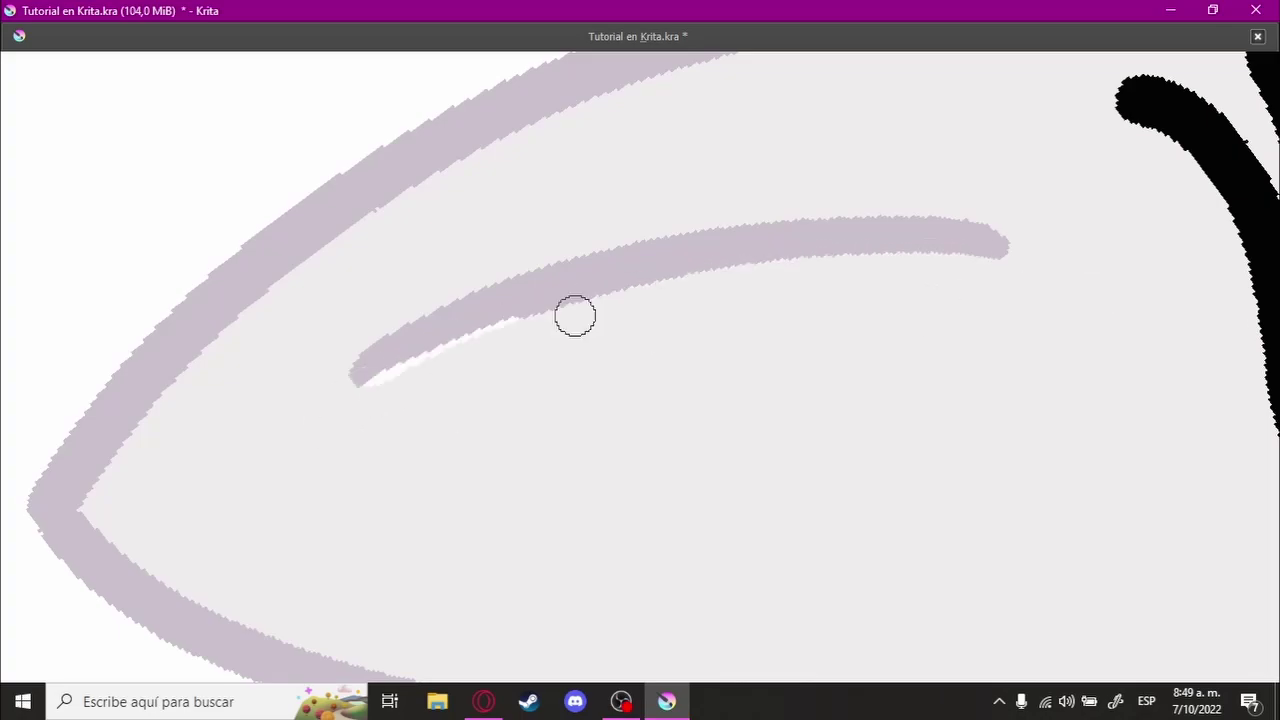
pyautogui.scroll(-3, 391, 384)
pyautogui.scroll(3, 577, 417)
pyautogui.scroll(2, 600, 380)
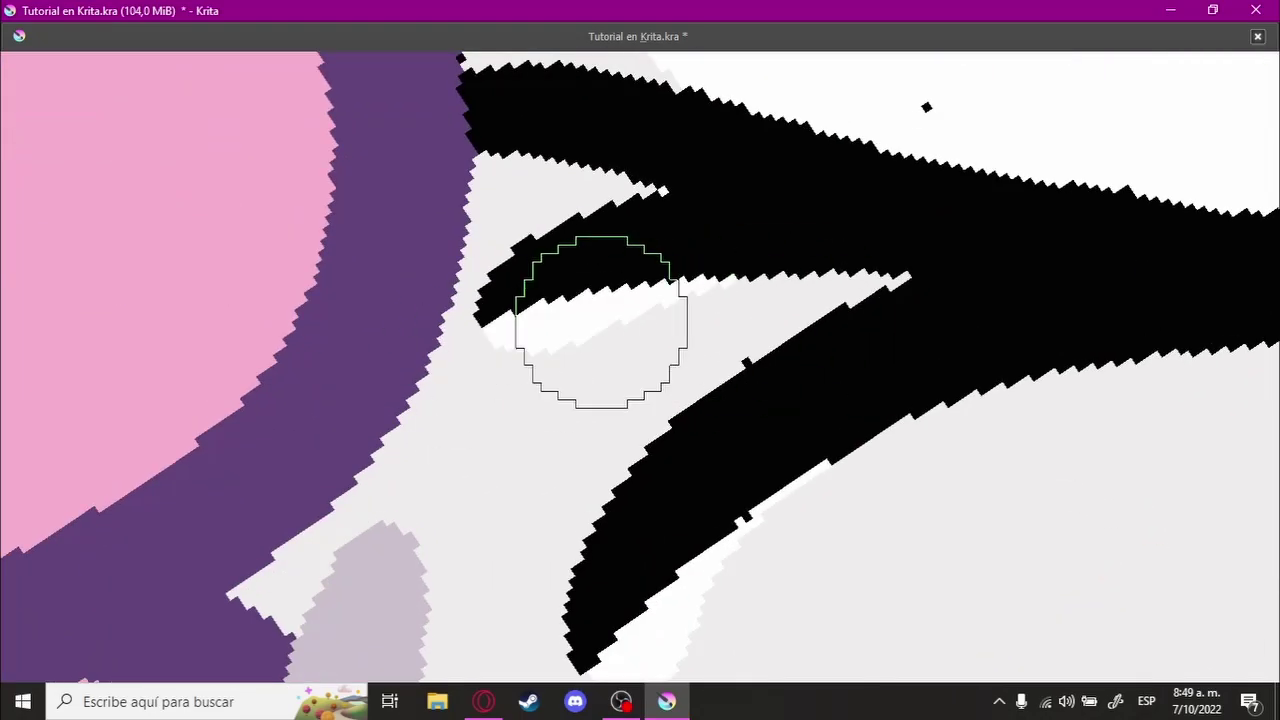
pyautogui.scroll(-3, 601, 322)
pyautogui.scroll(2, 449, 360)
pyautogui.scroll(-3, 499, 375)
pyautogui.scroll(3, 498, 330)
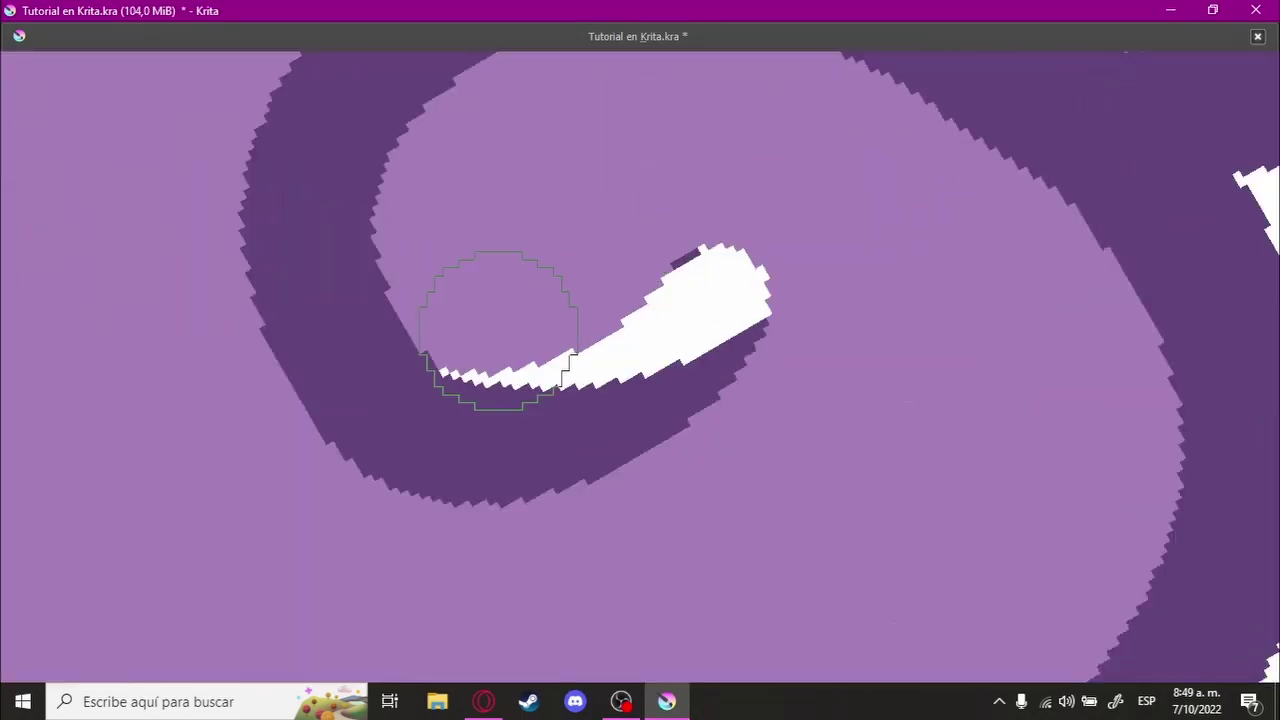
pyautogui.scroll(-3, 685, 295)
pyautogui.scroll(3, 556, 347)
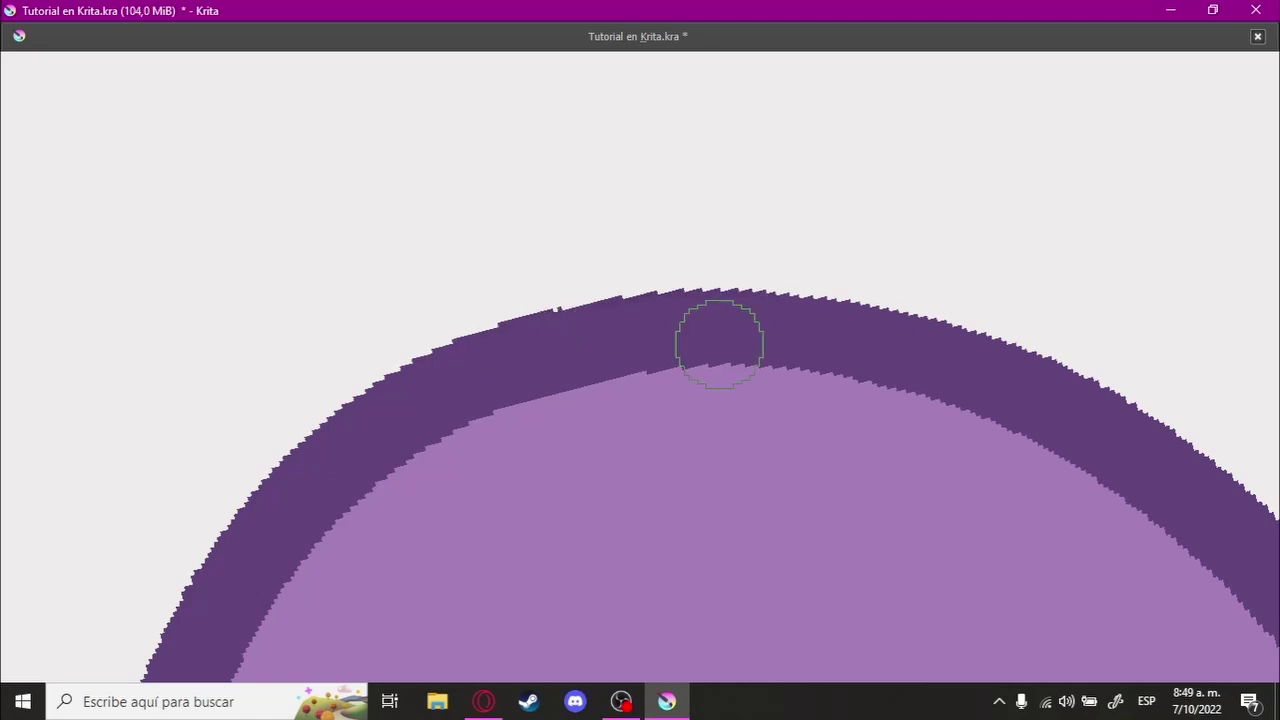
# Step: Turn the view upright on the face and restore the full interface
pyautogui.moveTo(719, 344); pyautogui.dragTo(728, 275)
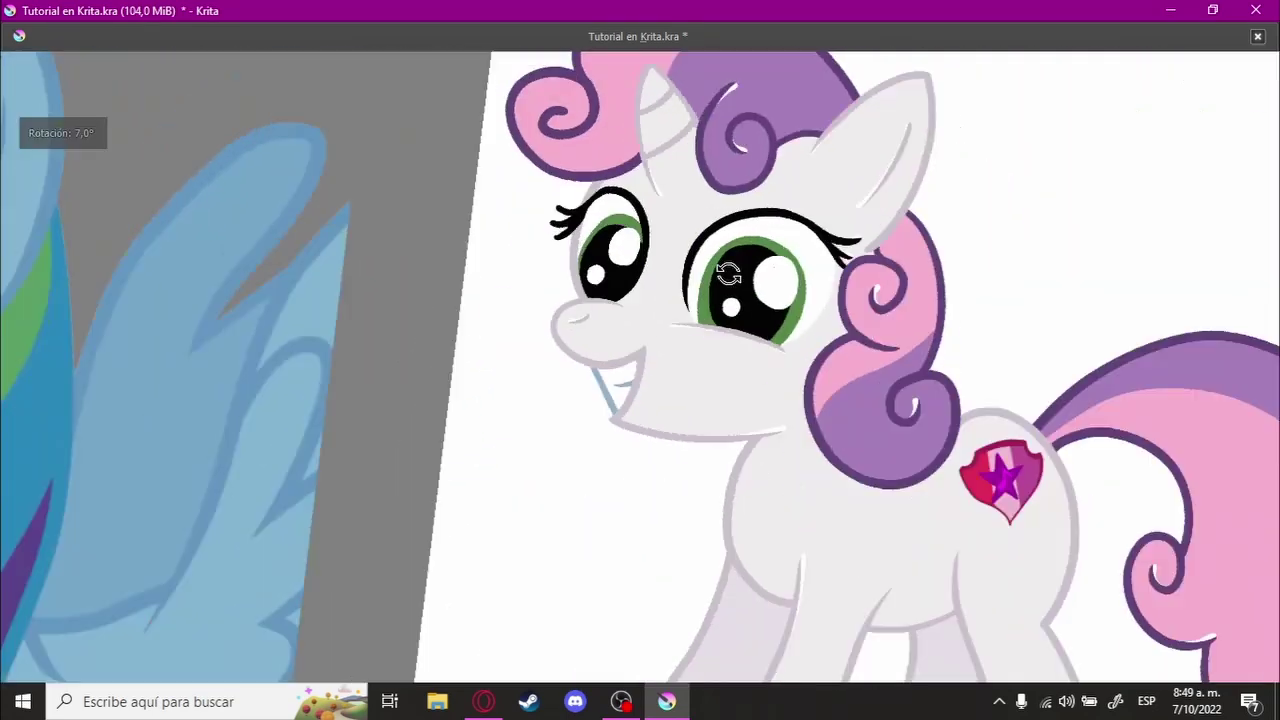
pyautogui.scroll(3, 728, 275)
pyautogui.scroll(2, 686, 171)
pyautogui.scroll(2, 474, 289)
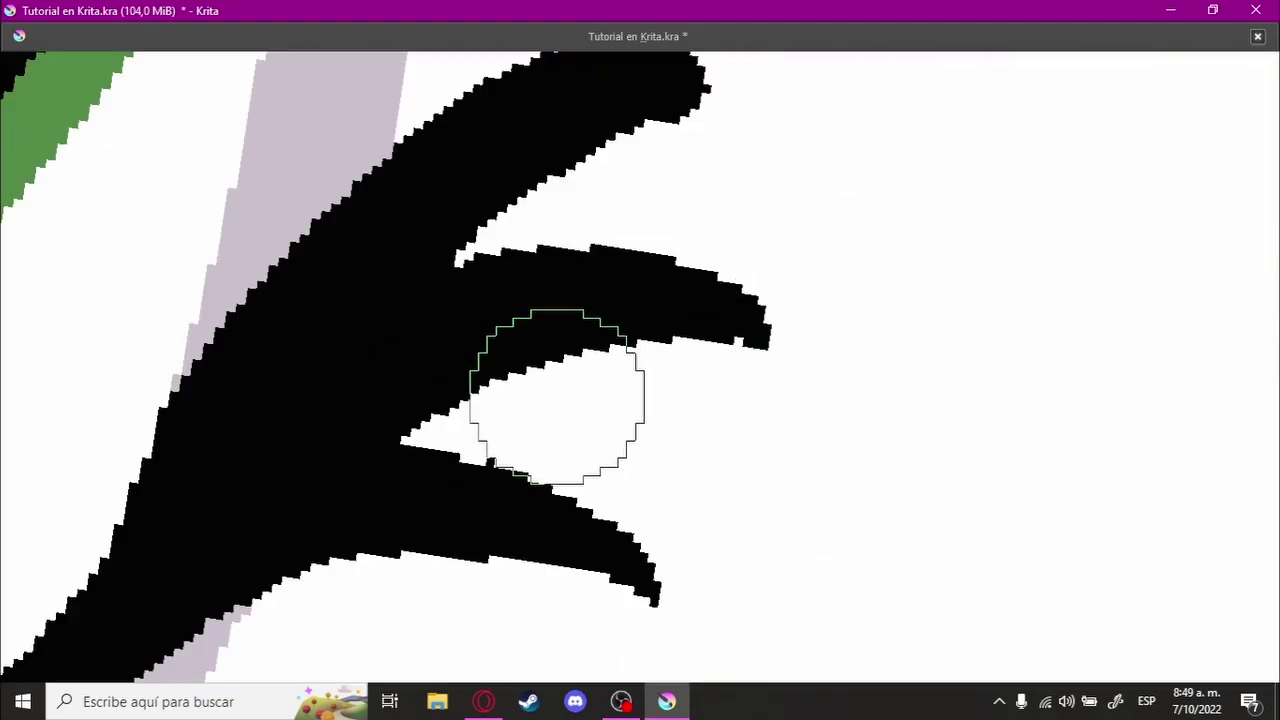
pyautogui.scroll(-2, 429, 314)
pyautogui.scroll(-3, 746, 449)
pyautogui.scroll(2, 746, 449)
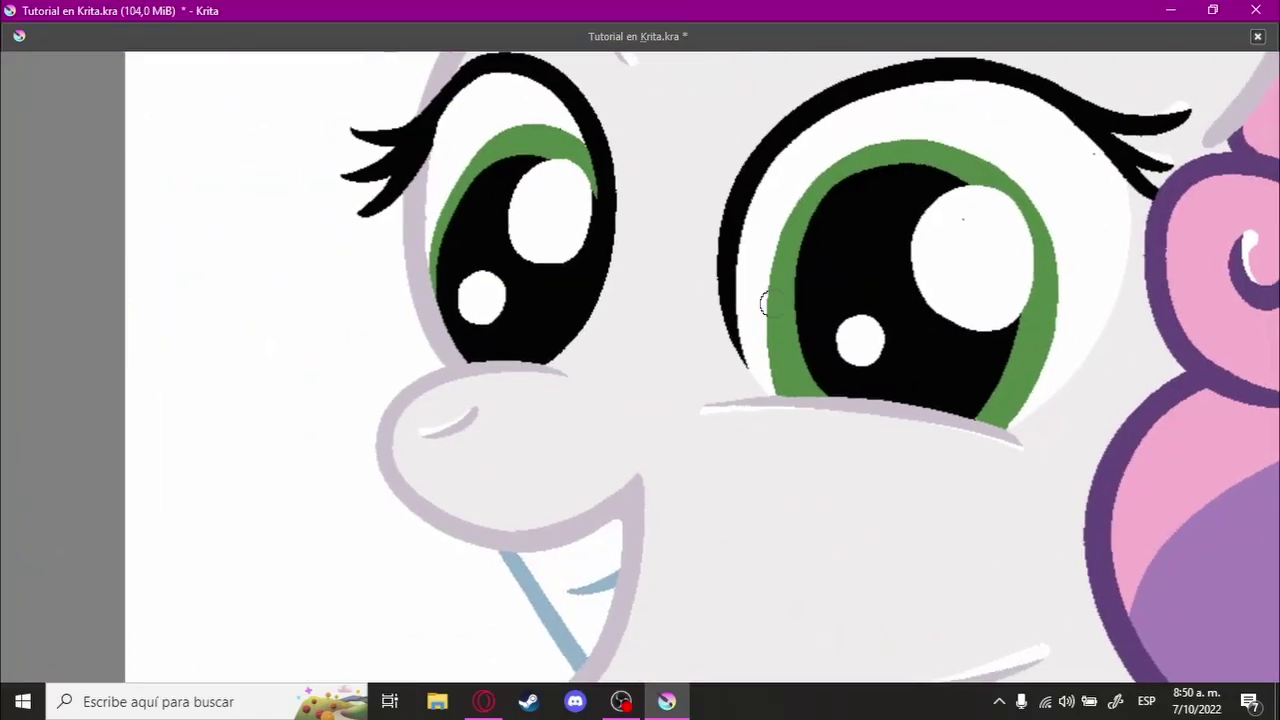
pyautogui.scroll(-1, 448, 390)
pyautogui.press('Tab')
pyautogui.scroll(3, 571, 257)
# Step: In canvas-only mode, zoom and rotate onto the pink mane spiral, then restore the full interface
pyautogui.scroll(-2, 563, 497)
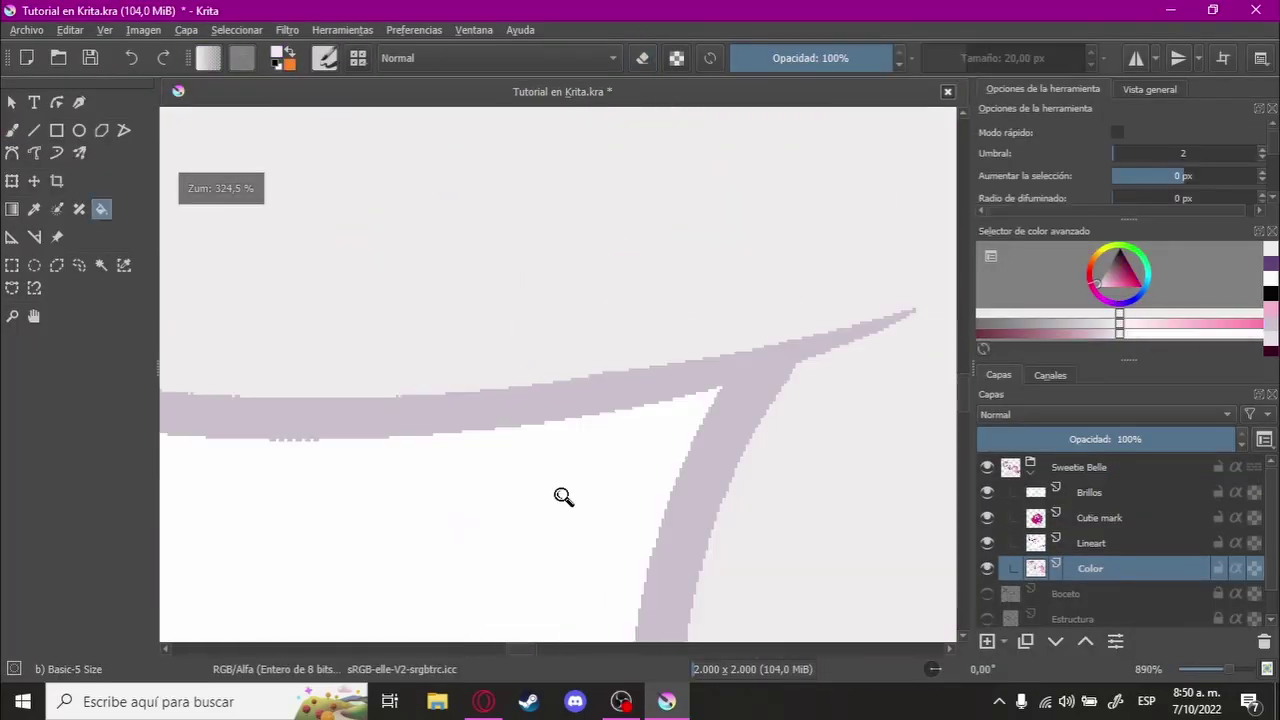
pyautogui.scroll(6, 608, 441)
pyautogui.scroll(-3, 714, 314)
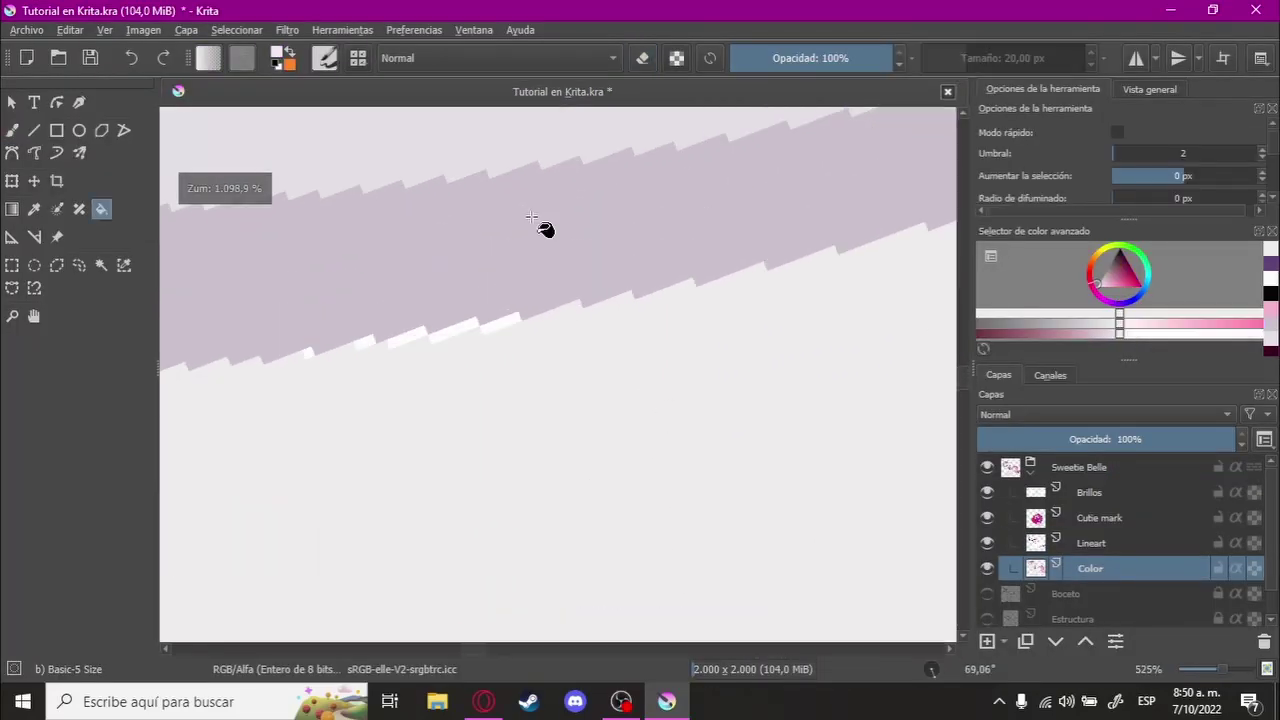
pyautogui.scroll(-3, 571, 537)
pyautogui.press('Tab')
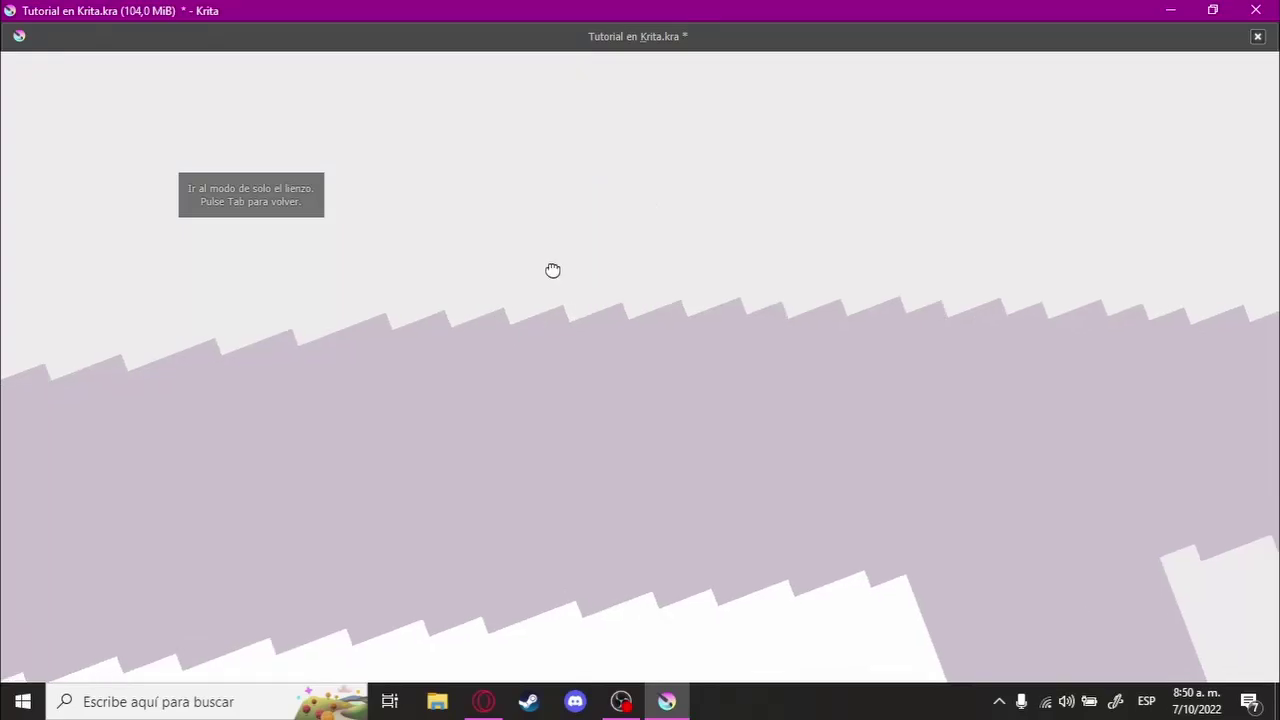
pyautogui.scroll(-5, 727, 435)
pyautogui.moveTo(727, 435)
pyautogui.mouseDown()
pyautogui.moveTo(997, 183)
pyautogui.moveTo(666, 337)
pyautogui.moveTo(586, 403)
pyautogui.moveTo(613, 501)
pyautogui.moveTo(717, 283)
pyautogui.moveTo(674, 306)
pyautogui.moveTo(786, 423)
pyautogui.moveTo(709, 332)
pyautogui.moveTo(840, 303)
pyautogui.moveTo(829, 237)
pyautogui.moveTo(857, 280)
pyautogui.moveTo(766, 209)
pyautogui.moveTo(626, 346)
pyautogui.moveTo(381, 352)
pyautogui.moveTo(584, 302)
pyautogui.mouseUp()
pyautogui.moveTo(783, 248)
pyautogui.mouseDown()
pyautogui.moveTo(486, 275)
pyautogui.moveTo(597, 331)
pyautogui.moveTo(571, 280)
pyautogui.moveTo(694, 224)
pyautogui.moveTo(609, 291)
pyautogui.moveTo(686, 429)
pyautogui.moveTo(667, 279)
pyautogui.moveTo(951, 377)
pyautogui.moveTo(733, 375)
pyautogui.mouseUp()
pyautogui.moveTo(819, 286)
pyautogui.mouseDown()
pyautogui.moveTo(600, 420)
pyautogui.moveTo(711, 269)
pyautogui.mouseUp()
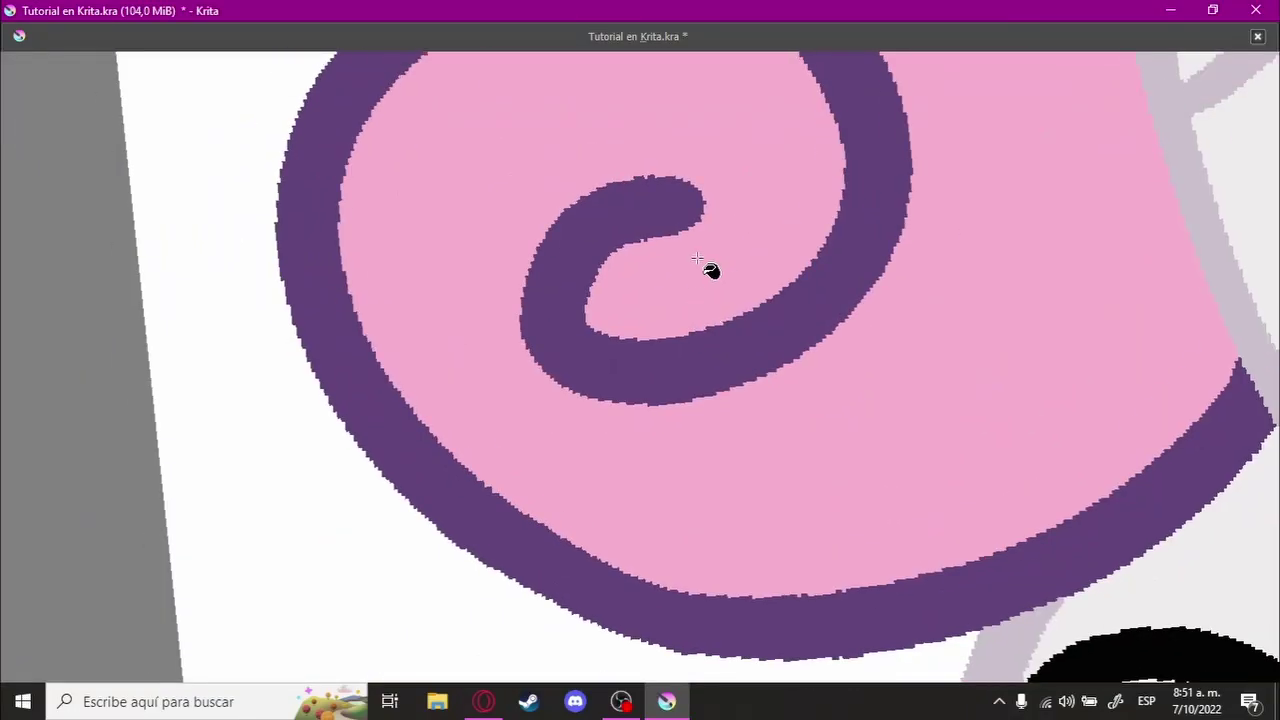
pyautogui.press('Tab')
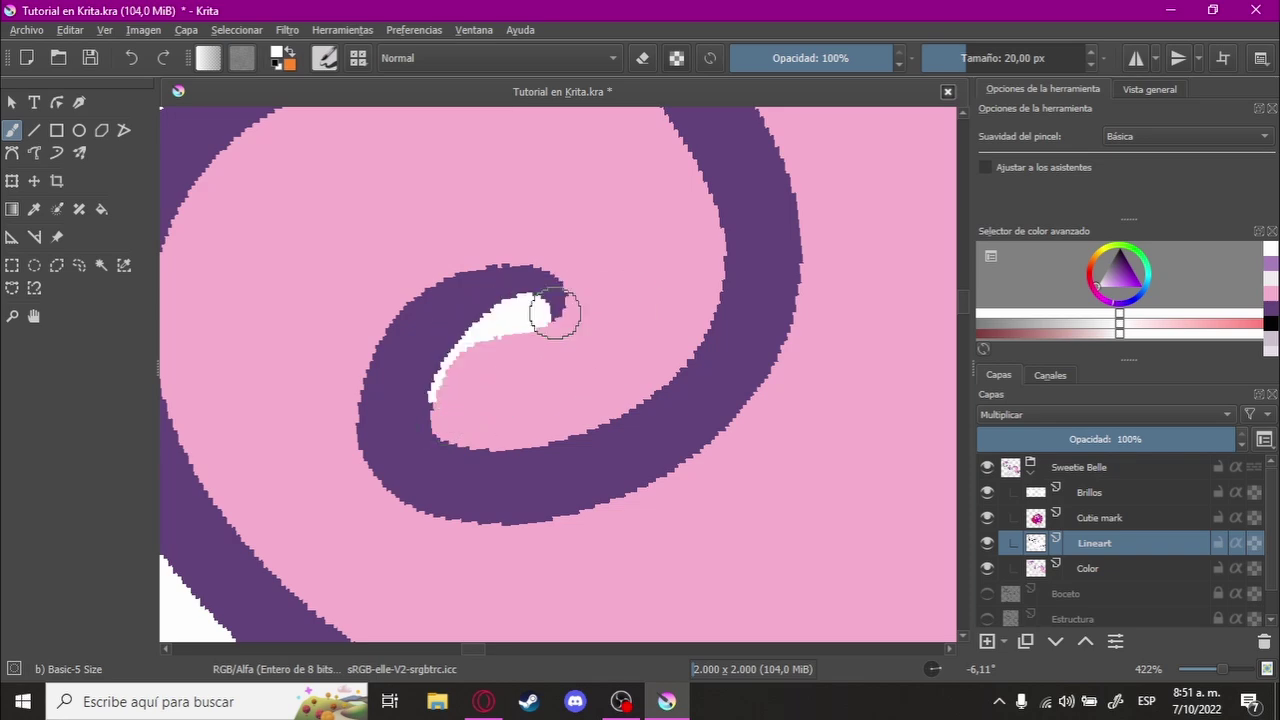
# Step: Inspect the gaps where the iris meets the lower eyelid, trying the fill, brush and eraser tools
pyautogui.moveTo(555, 315); pyautogui.dragTo(610, 300)
pyautogui.press('f')
pyautogui.scroll(5, 627, 472)
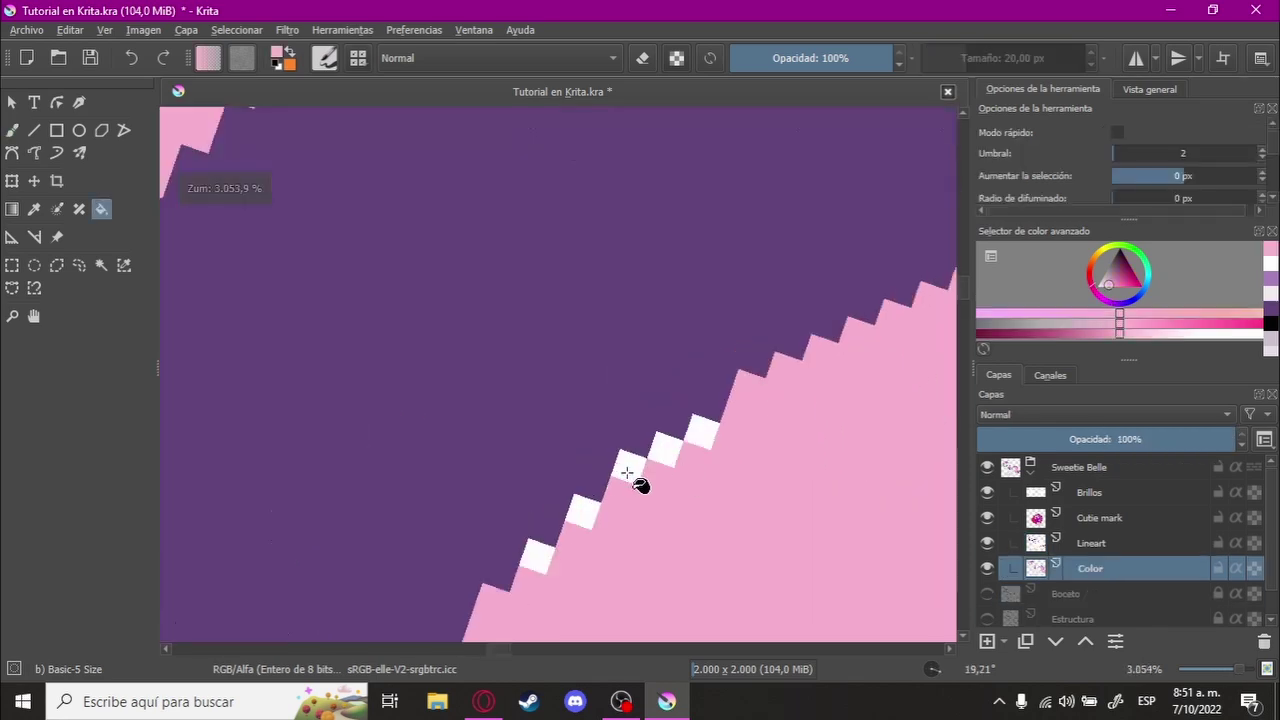
pyautogui.scroll(-10, 696, 430)
pyautogui.moveTo(700, 471); pyautogui.dragTo(606, 262)
pyautogui.click(1094, 543)
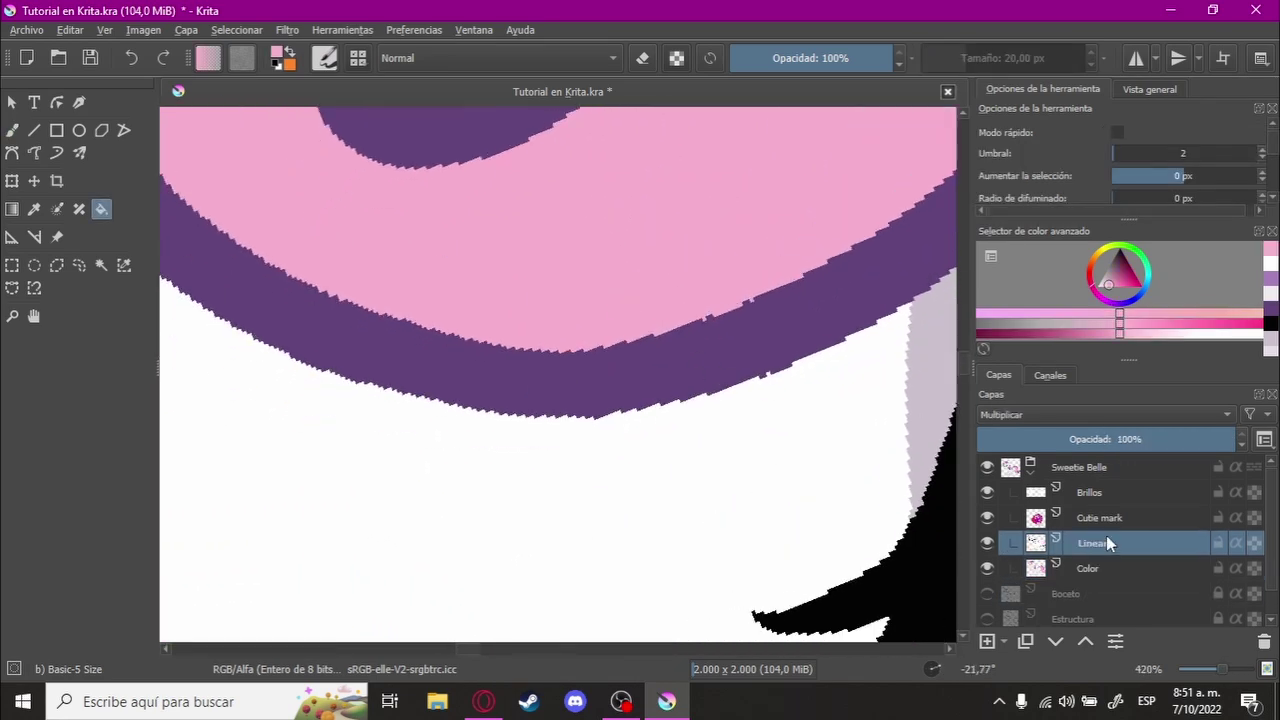
pyautogui.press('b')
pyautogui.scroll(3, 398, 339)
pyautogui.press('e')
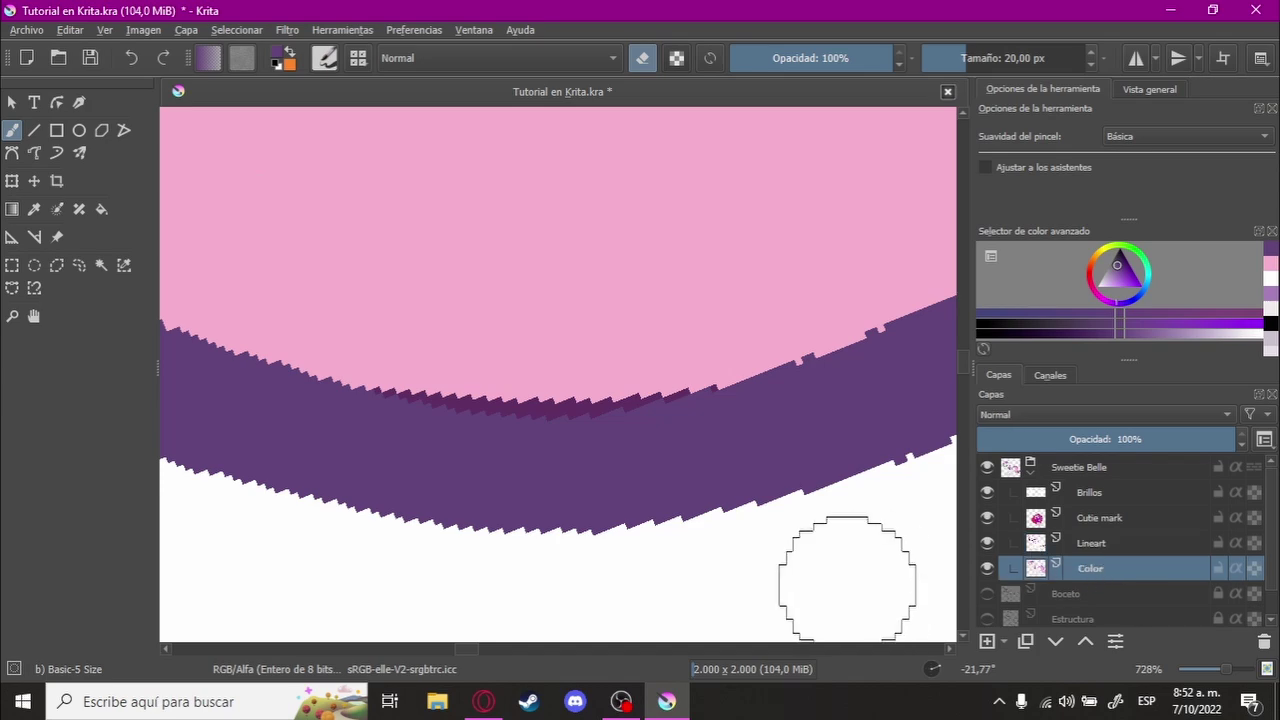
pyautogui.press('f')
pyautogui.scroll(-5, 697, 383)
pyautogui.scroll(-5, 606, 520)
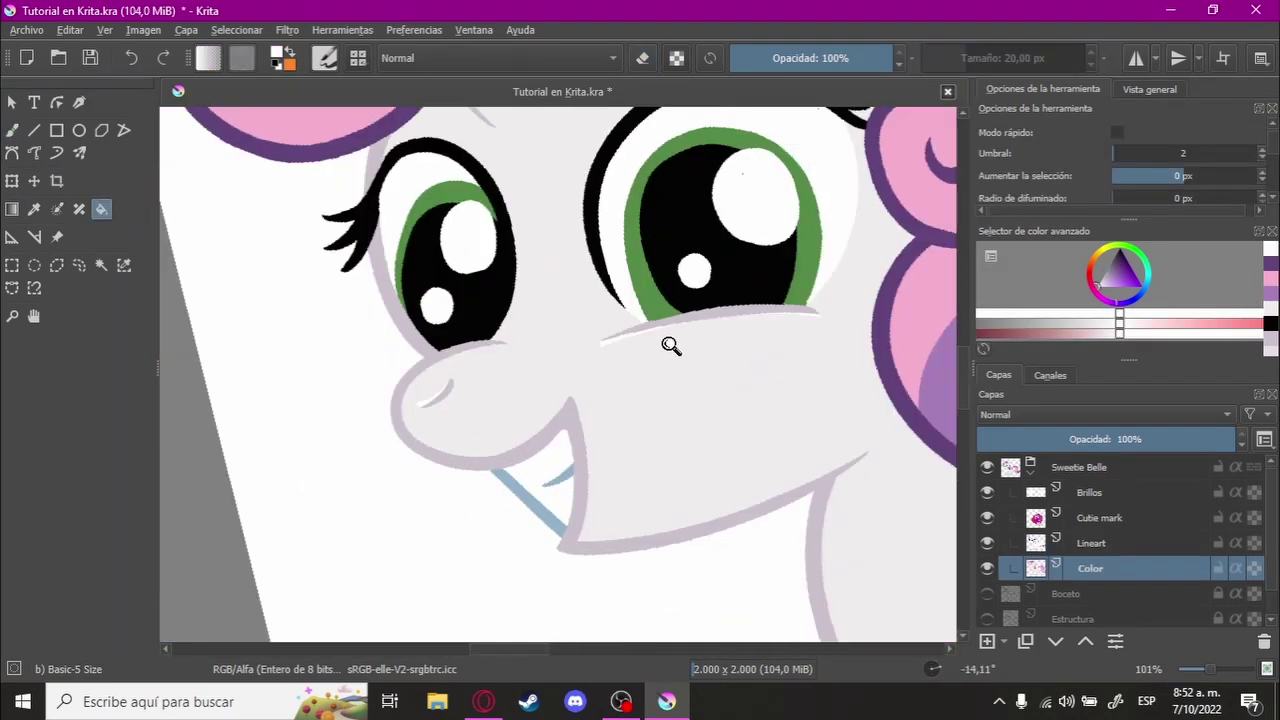
pyautogui.scroll(4, 670, 345)
pyautogui.scroll(2, 783, 329)
pyautogui.scroll(2, 586, 420)
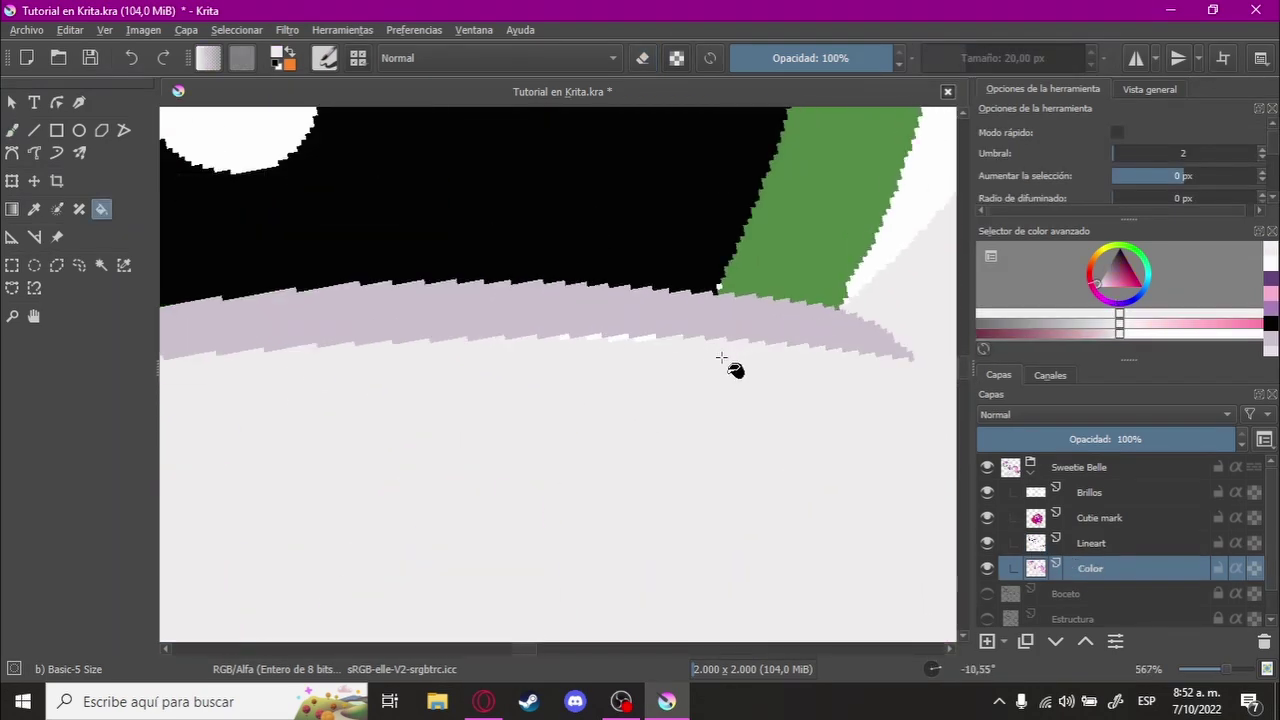
pyautogui.scroll(3, 722, 357)
pyautogui.scroll(-3, 726, 409)
pyautogui.scroll(4, 660, 180)
pyautogui.scroll(2, 488, 412)
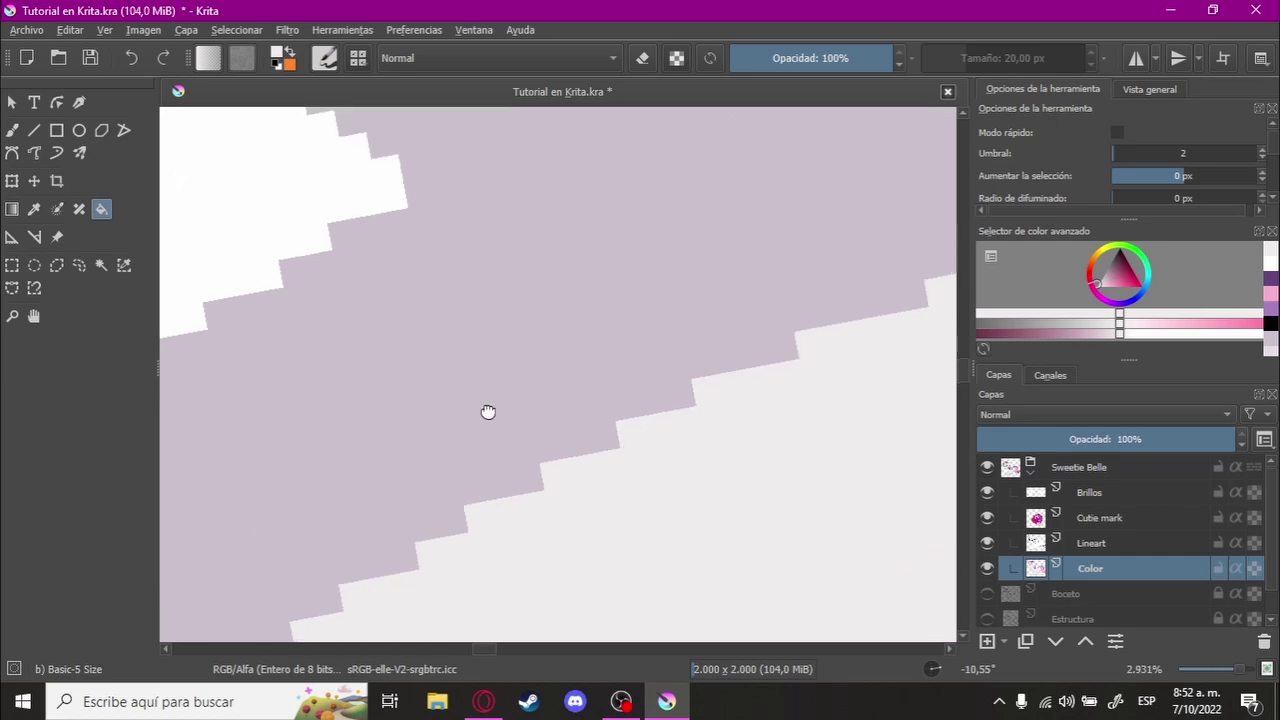
pyautogui.scroll(-6, 488, 412)
pyautogui.scroll(-2, 771, 420)
pyautogui.scroll(3, 705, 200)
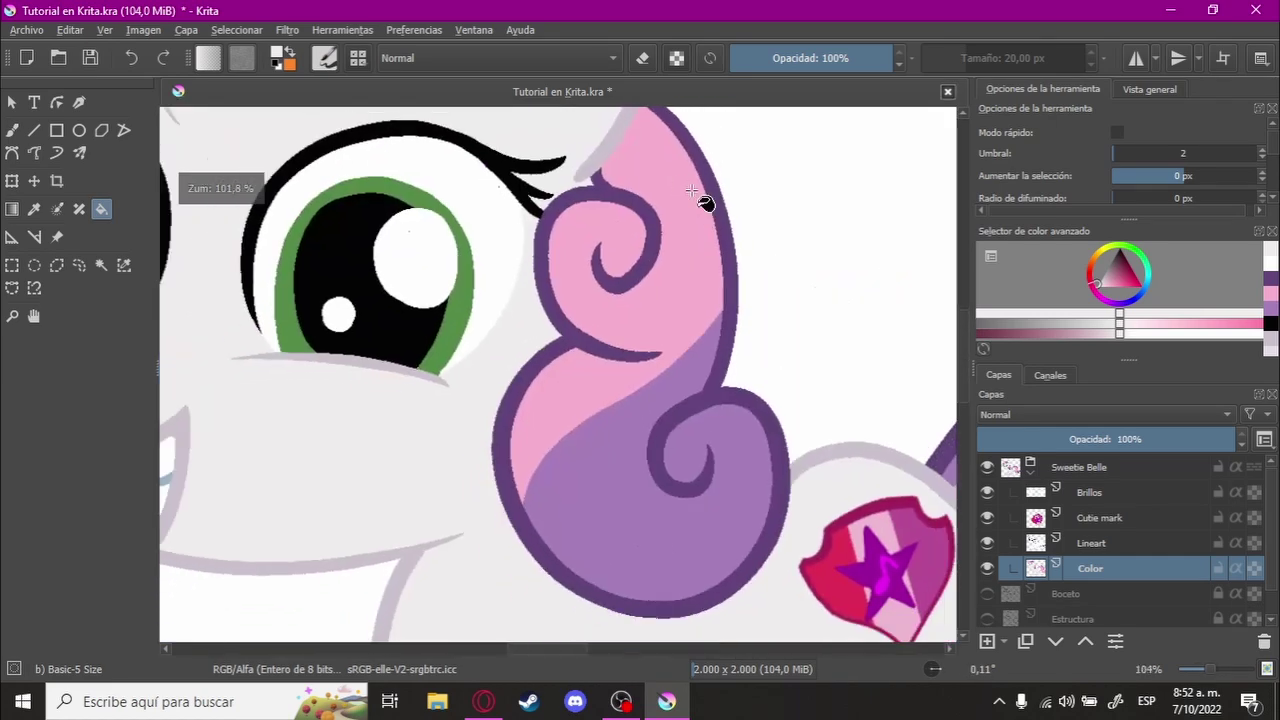
pyautogui.scroll(5, 705, 200)
# Step: Check the eyelid gaps on a canvas-only view, alternating between the Lineart and Color layers
pyautogui.press('b')
pyautogui.press('pageup')
pyautogui.press('Tab')
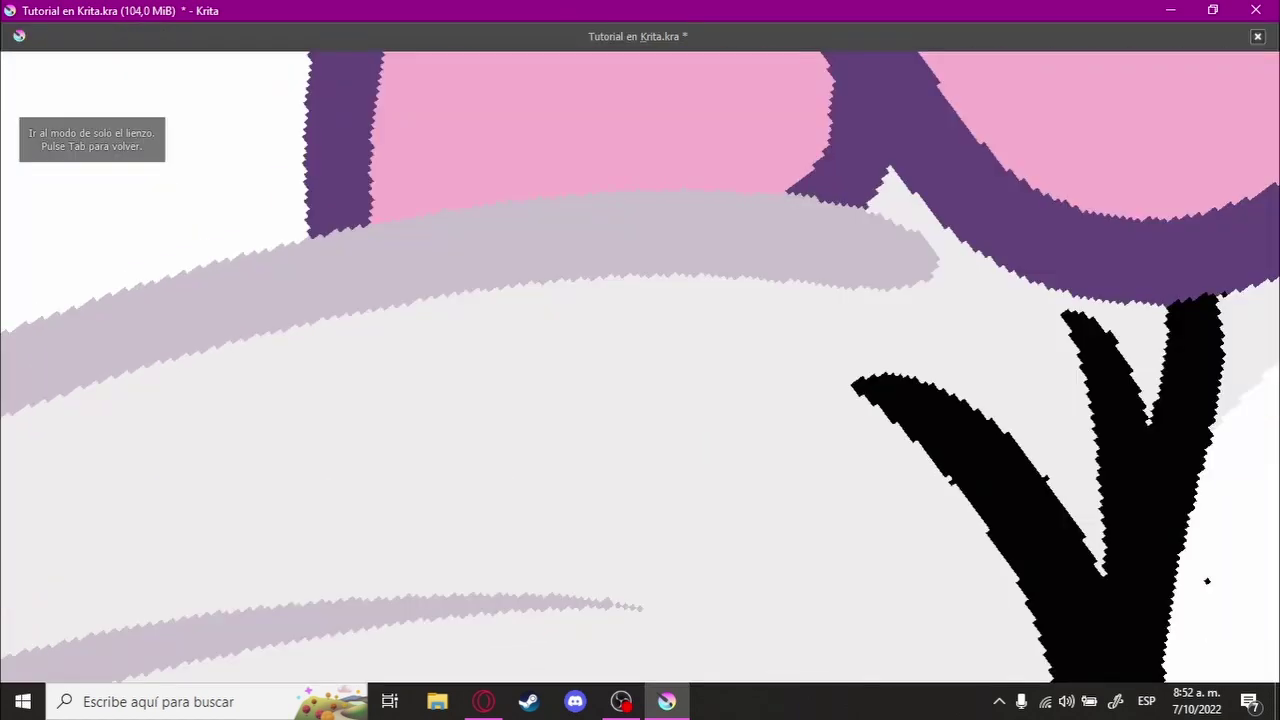
pyautogui.scroll(2, 480, 328)
pyautogui.press('Tab')
pyautogui.press('f')
pyautogui.press('pagedown')
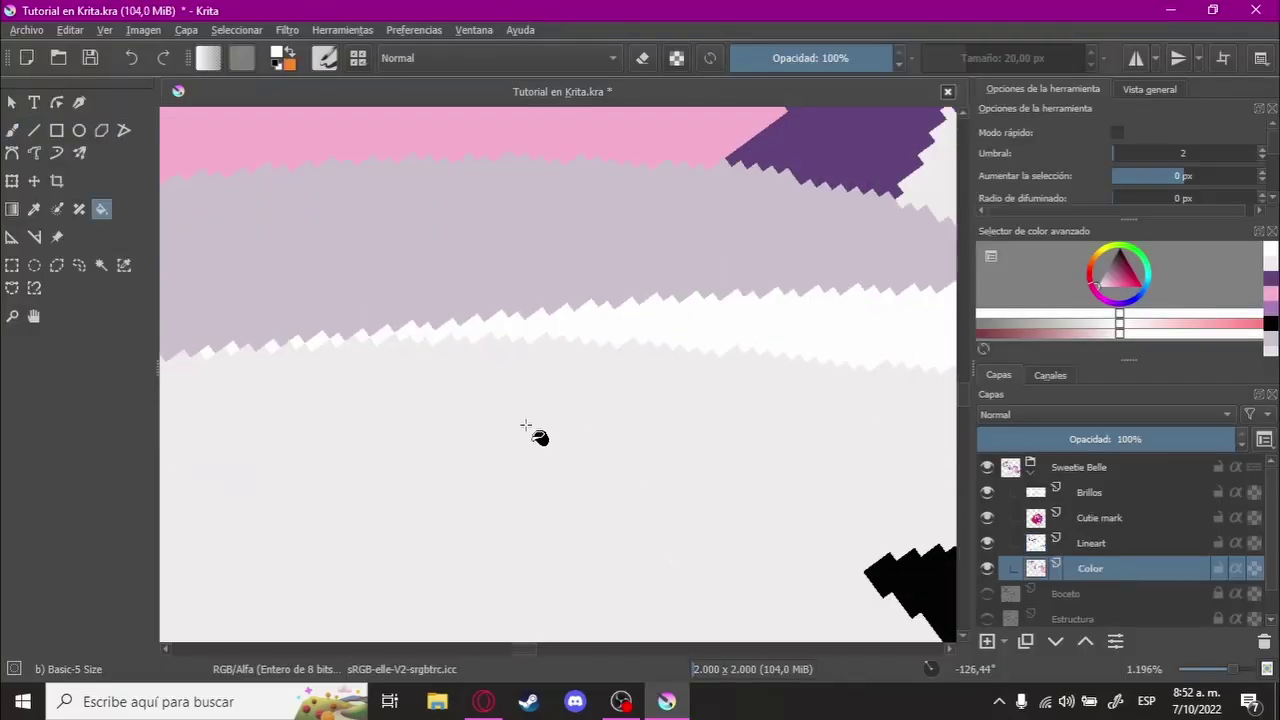
pyautogui.scroll(-4, 632, 346)
pyautogui.scroll(-2, 757, 249)
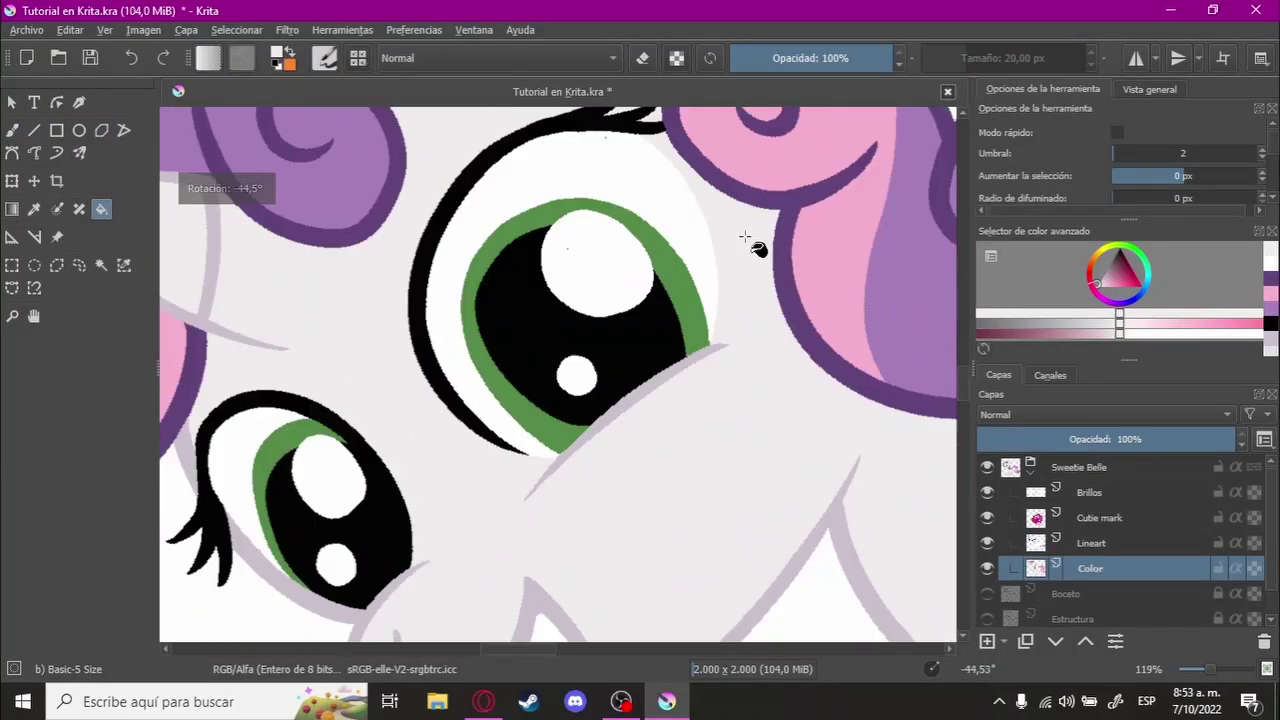
pyautogui.scroll(4, 757, 249)
pyautogui.press('pageup')
pyautogui.press('b')
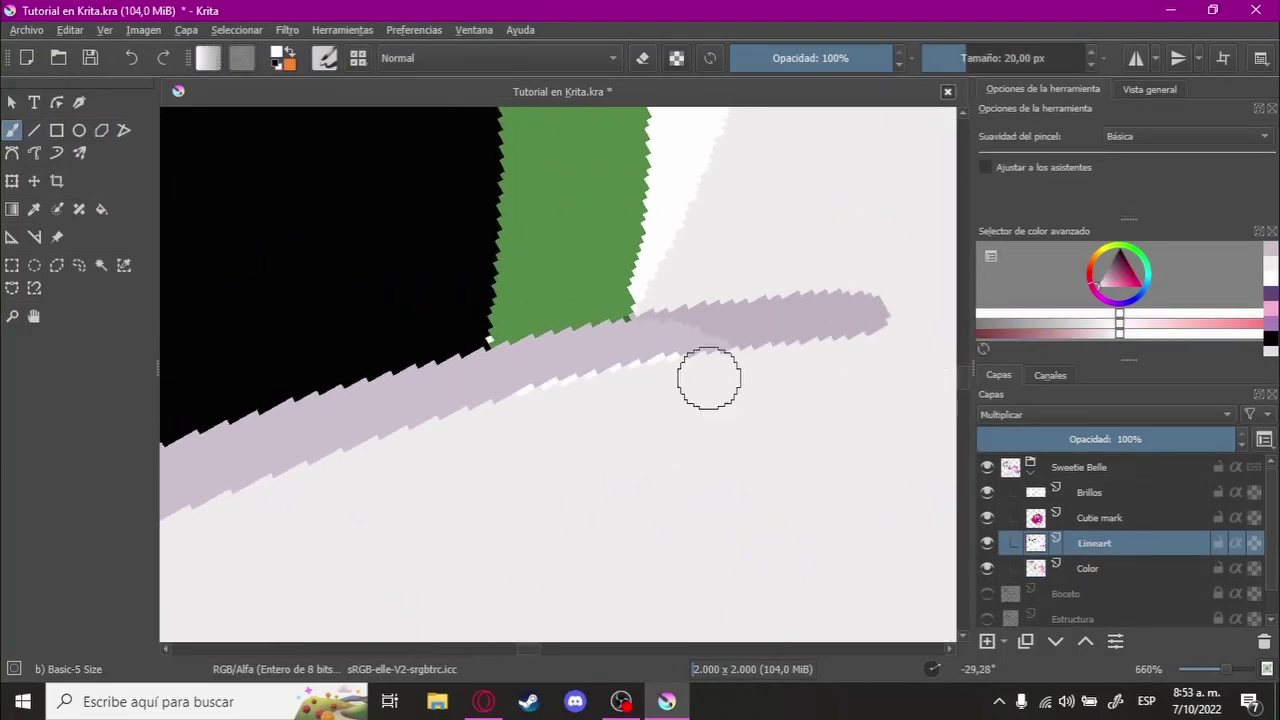
pyautogui.scroll(2, 523, 234)
pyautogui.press('pagedown')
# Step: Fill the remaining iris-edge gaps on the Color layer and zoom out to see the whole pony
pyautogui.scroll(2, 520, 300)
pyautogui.press('f')
pyautogui.press('b')
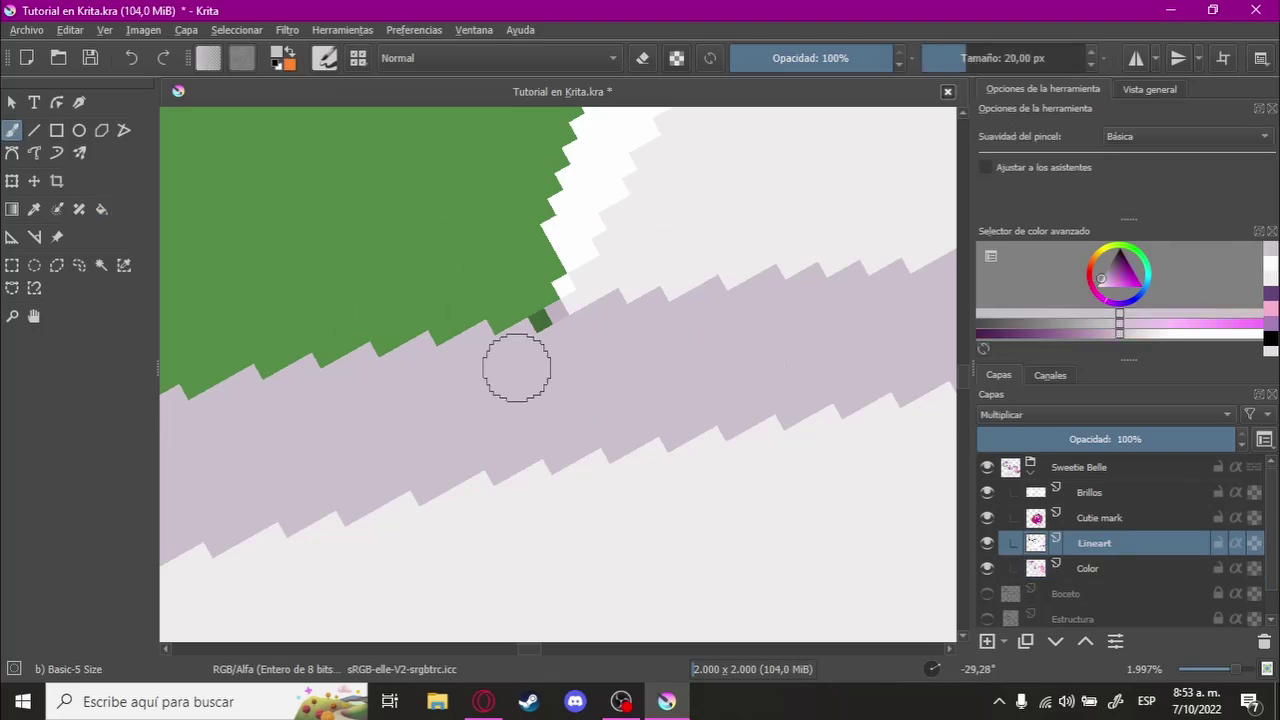
pyautogui.press('f')
pyautogui.scroll(-4, 566, 420)
pyautogui.click(1100, 543)
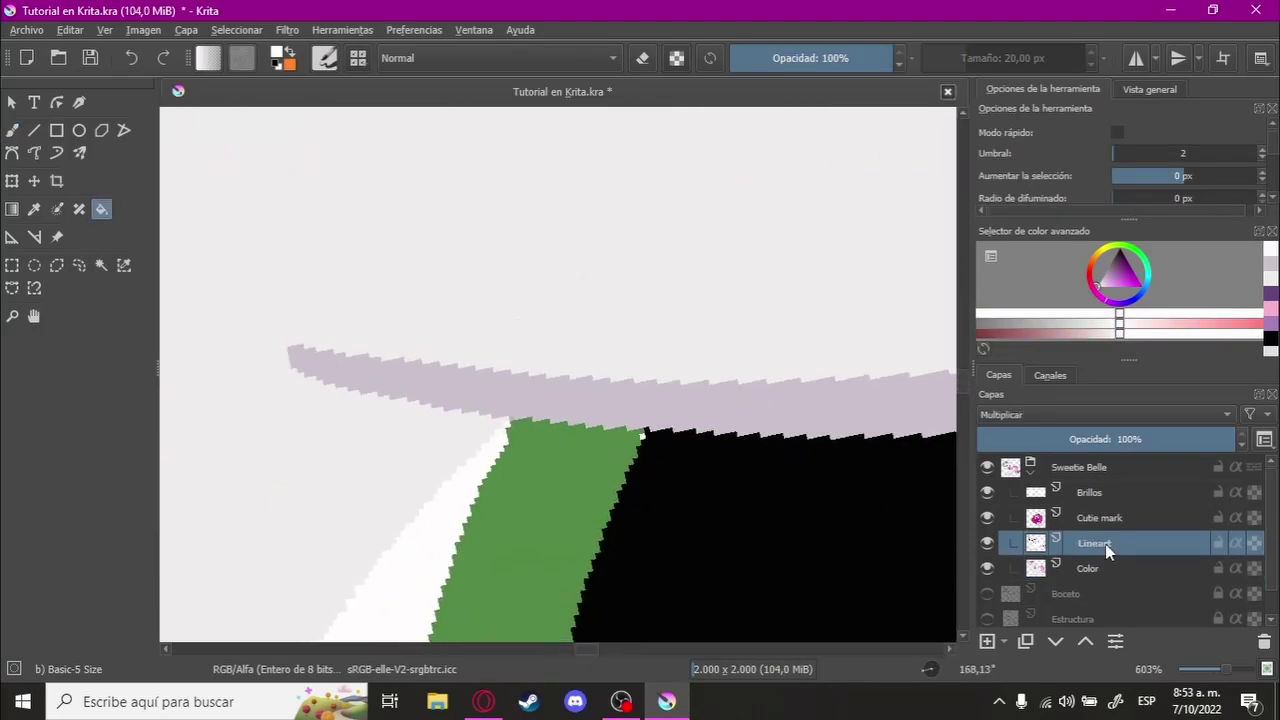
pyautogui.press('b')
pyautogui.click(1121, 568)
pyautogui.press('f')
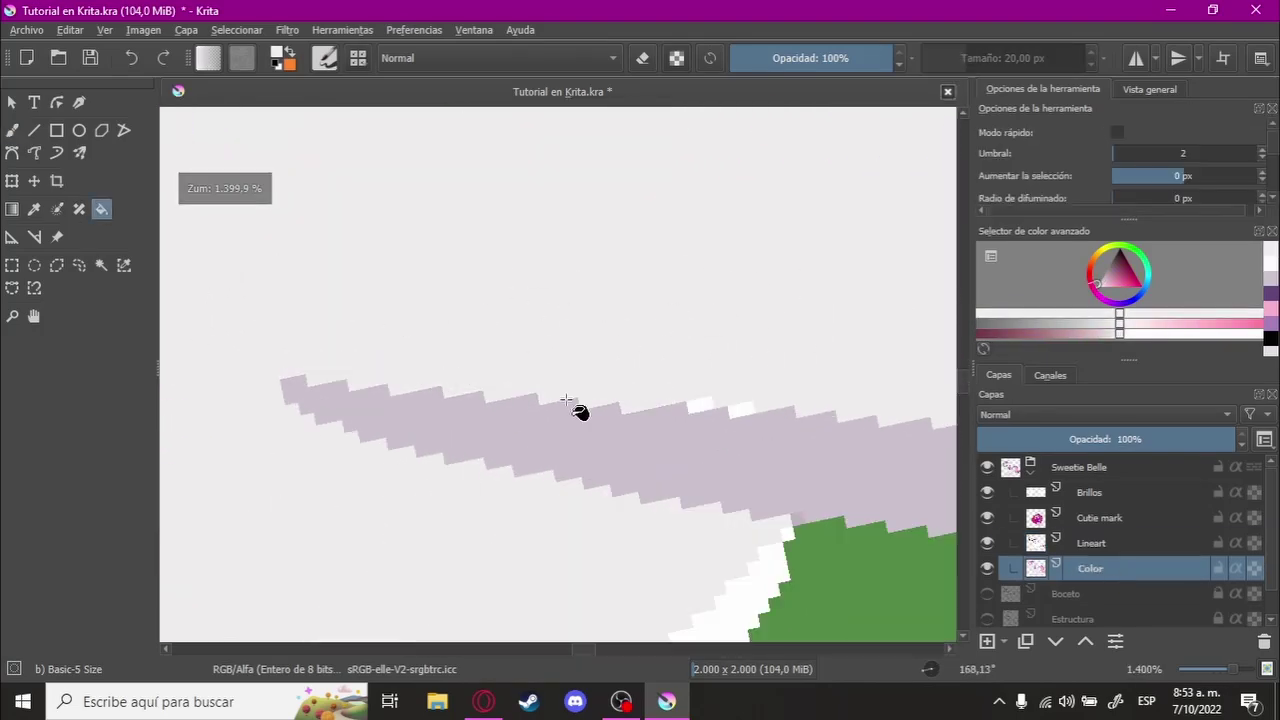
pyautogui.scroll(-3, 580, 408)
pyautogui.scroll(-3, 654, 451)
pyautogui.scroll(-1, 777, 434)
pyautogui.scroll(-2, 760, 355)
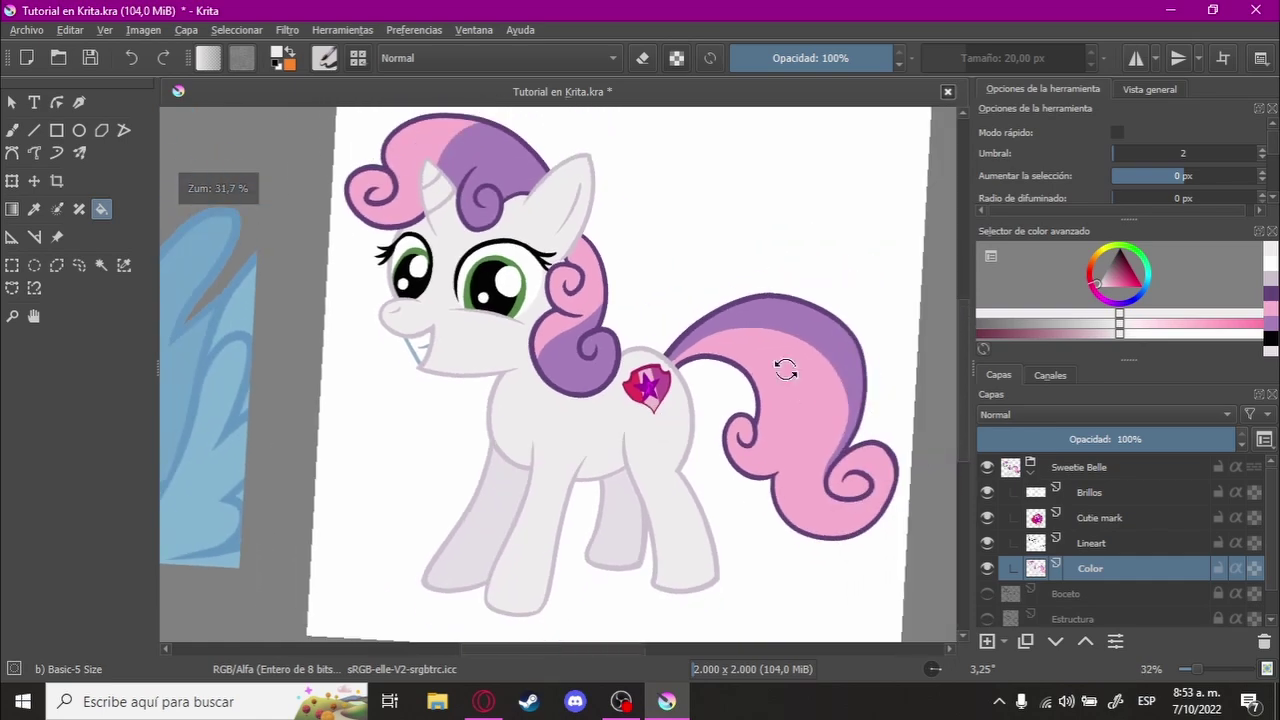
pyautogui.press('5')
pyautogui.hotkey('ctrl', 'r')
pyautogui.scroll(5, 671, 283)
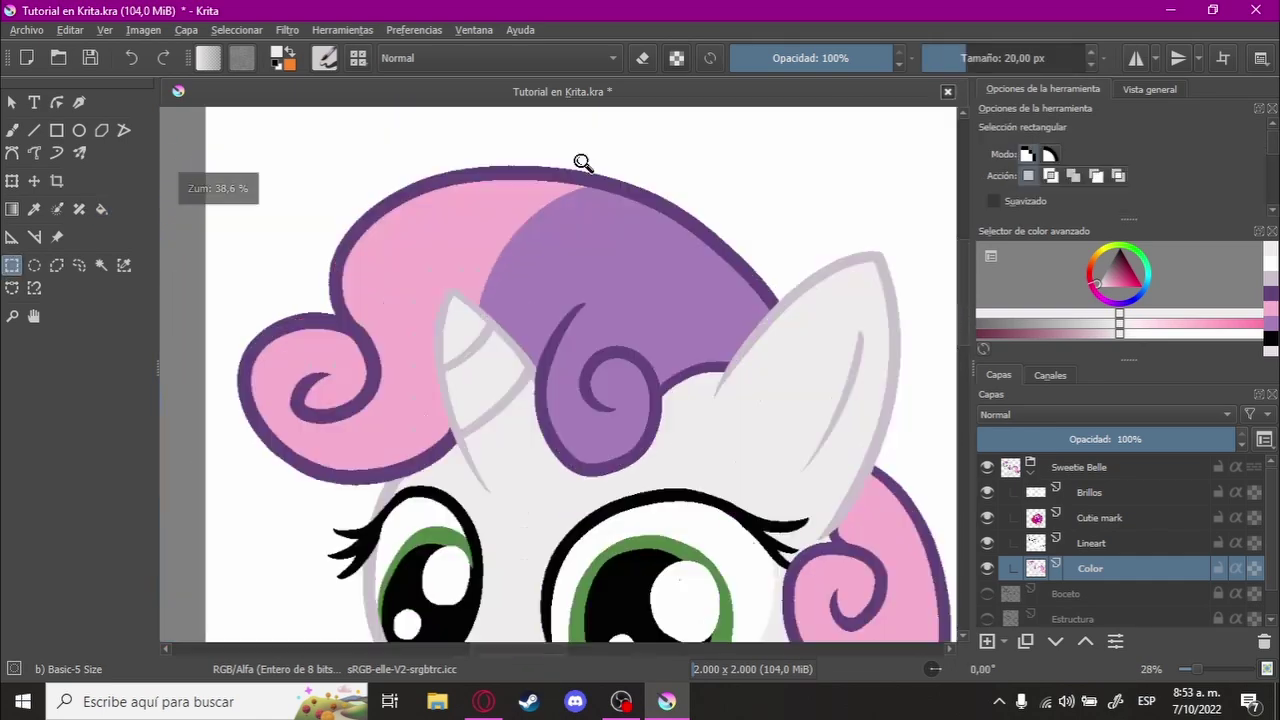
pyautogui.scroll(3, 586, 163)
pyautogui.scroll(-8, 508, 337)
pyautogui.press('5')
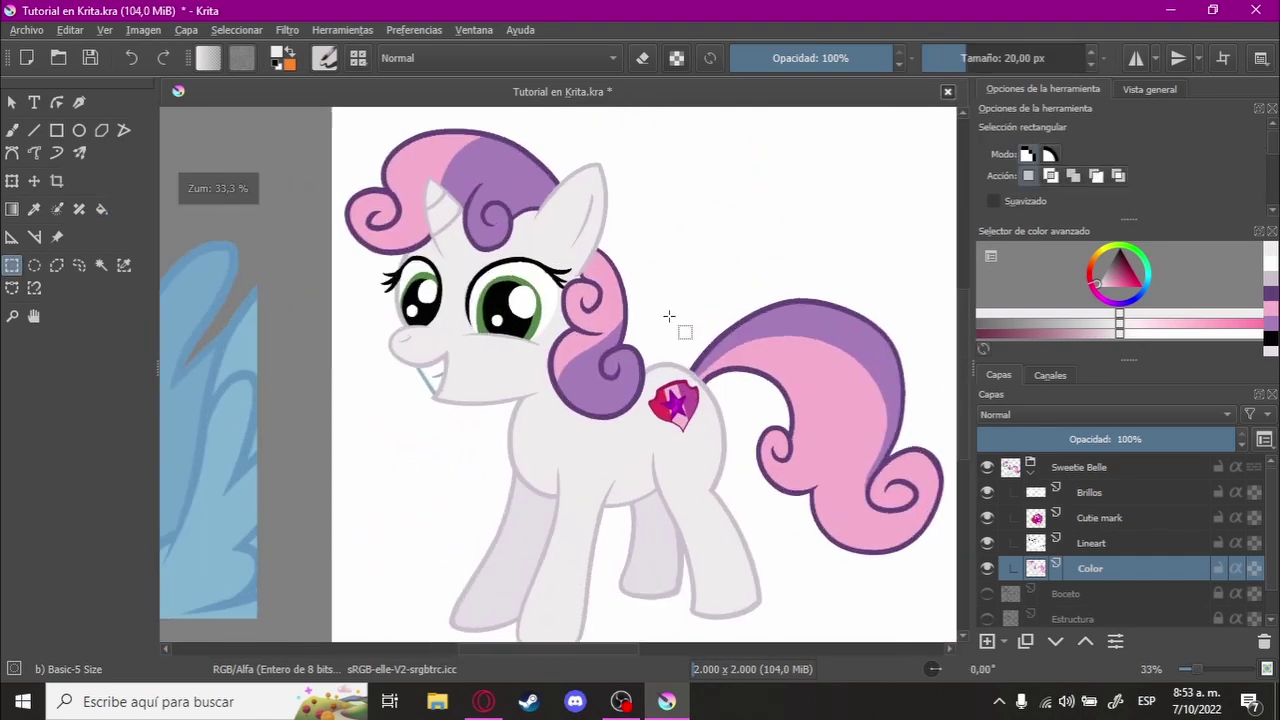
pyautogui.press('-')
pyautogui.moveTo(623, 356)
pyautogui.mouseDown()
pyautogui.moveTo(575, 353)
pyautogui.moveTo(441, 216)
pyautogui.moveTo(484, 218)
pyautogui.mouseUp()
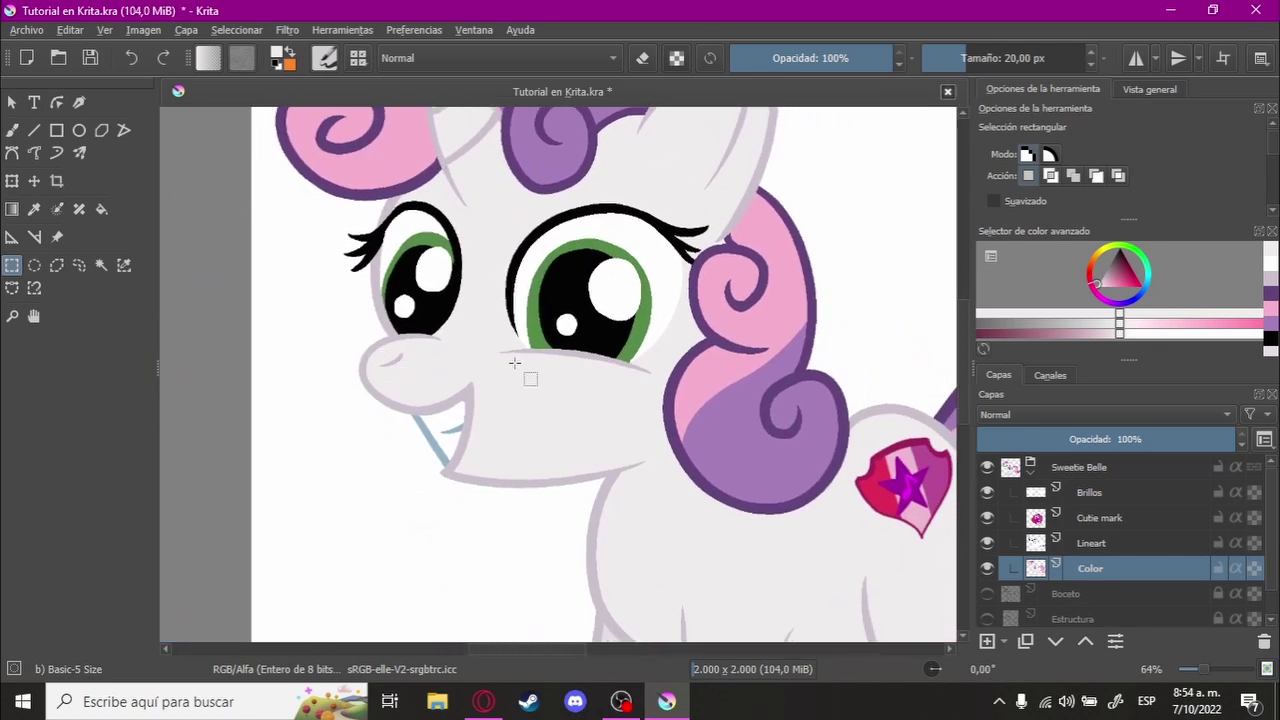
pyautogui.scroll(-3, 578, 278)
pyautogui.scroll(3, 570, 275)
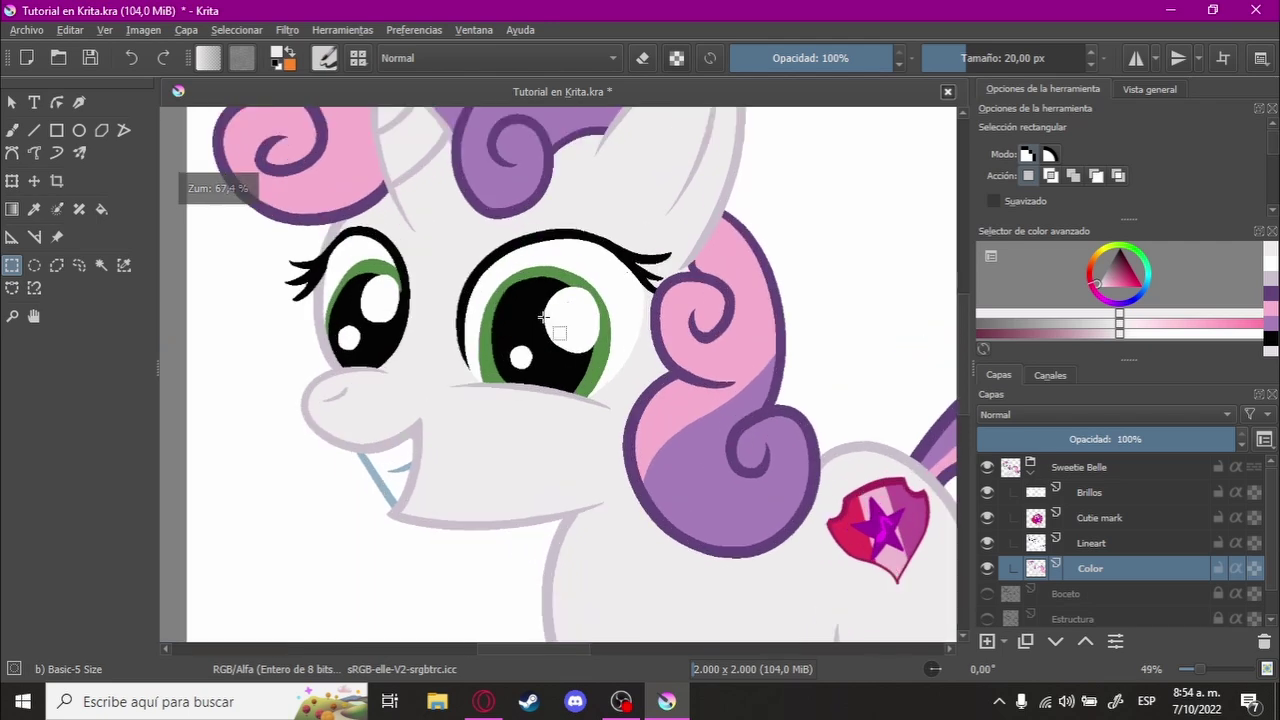
pyautogui.moveTo(444, 349); pyautogui.dragTo(680, 241)
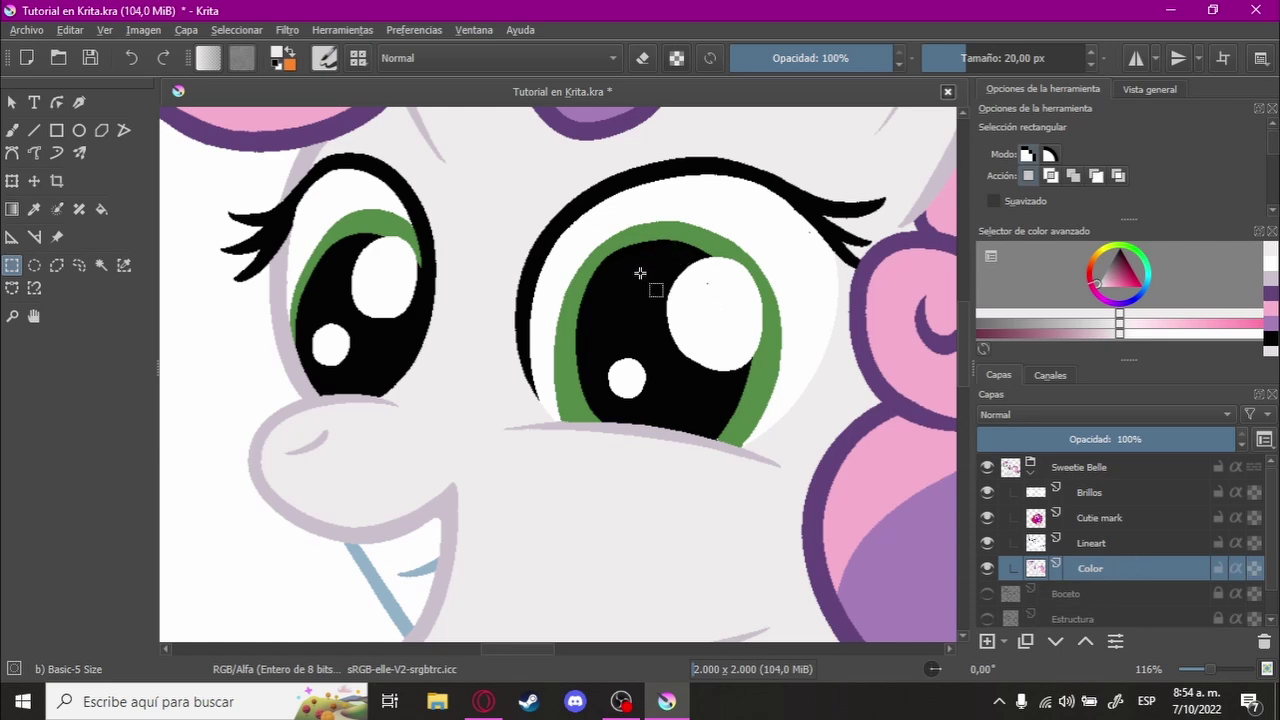
# Step: Sample the iris green and pupil black near the upper eyelid, ending on the Color layer
pyautogui.scroll(4, 640, 273)
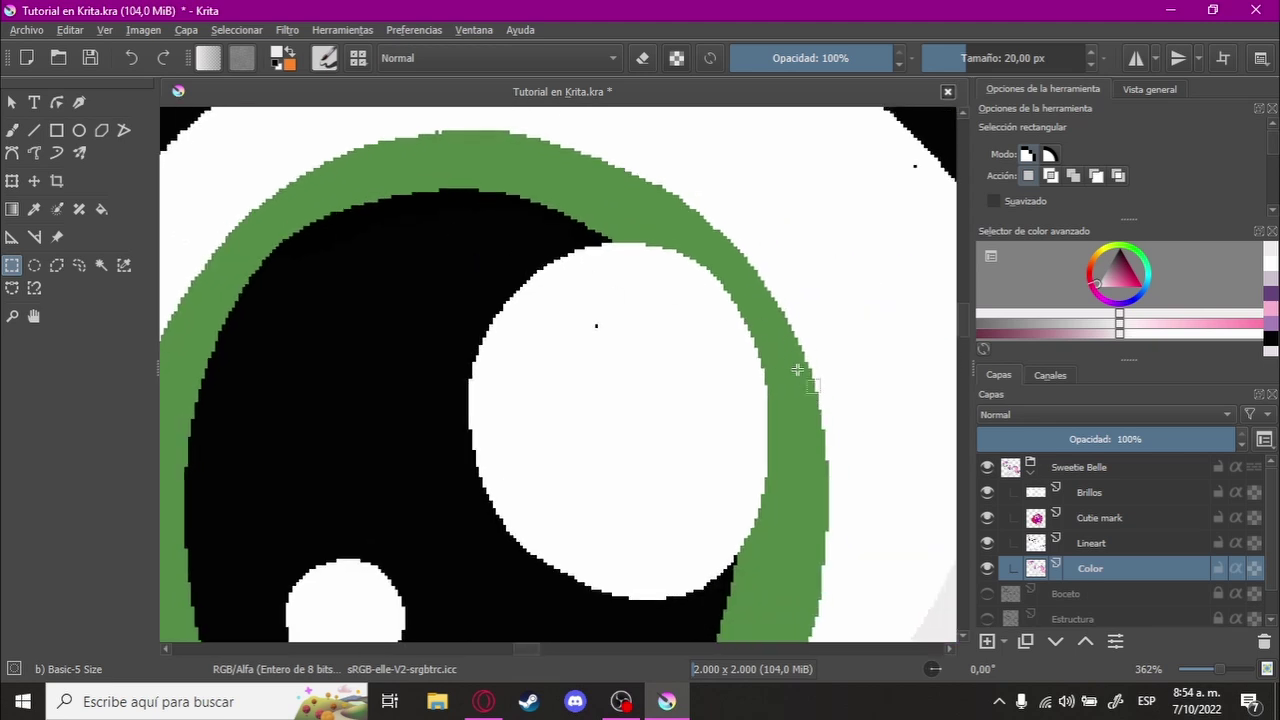
pyautogui.click(1124, 545)
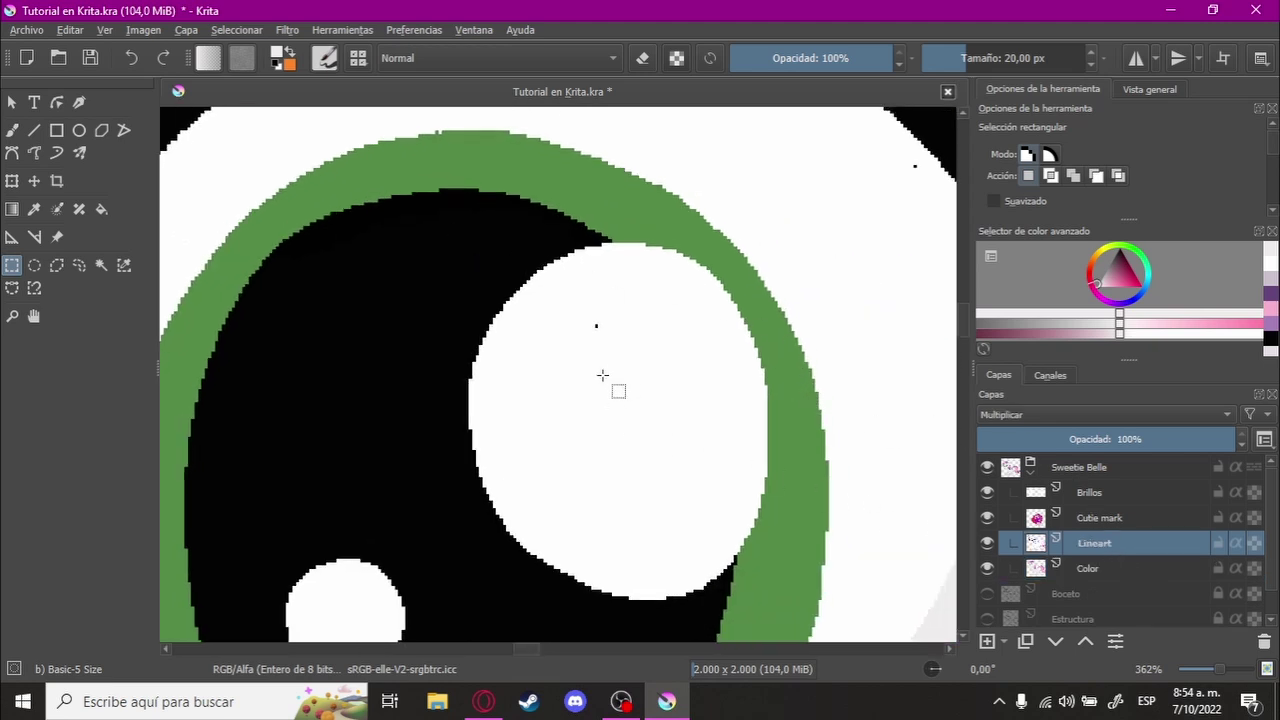
pyautogui.press('b')
pyautogui.moveTo(604, 347); pyautogui.dragTo(404, 469)
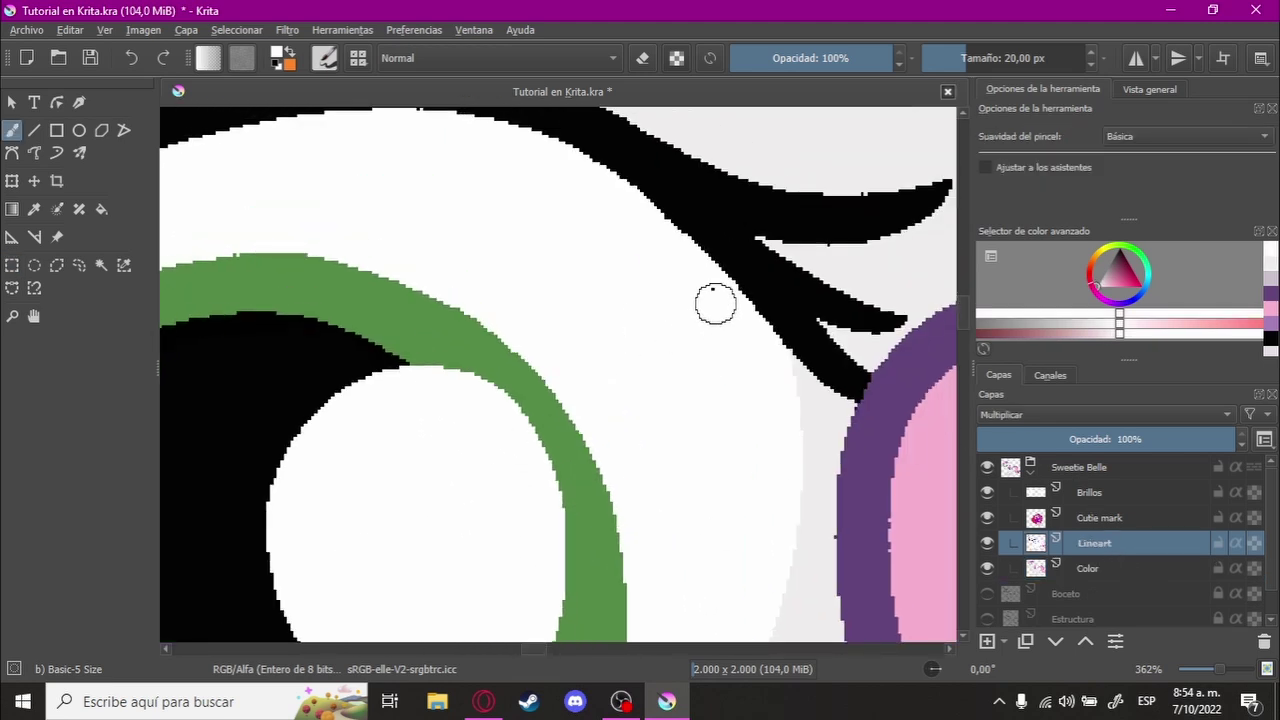
pyautogui.scroll(3, 563, 368)
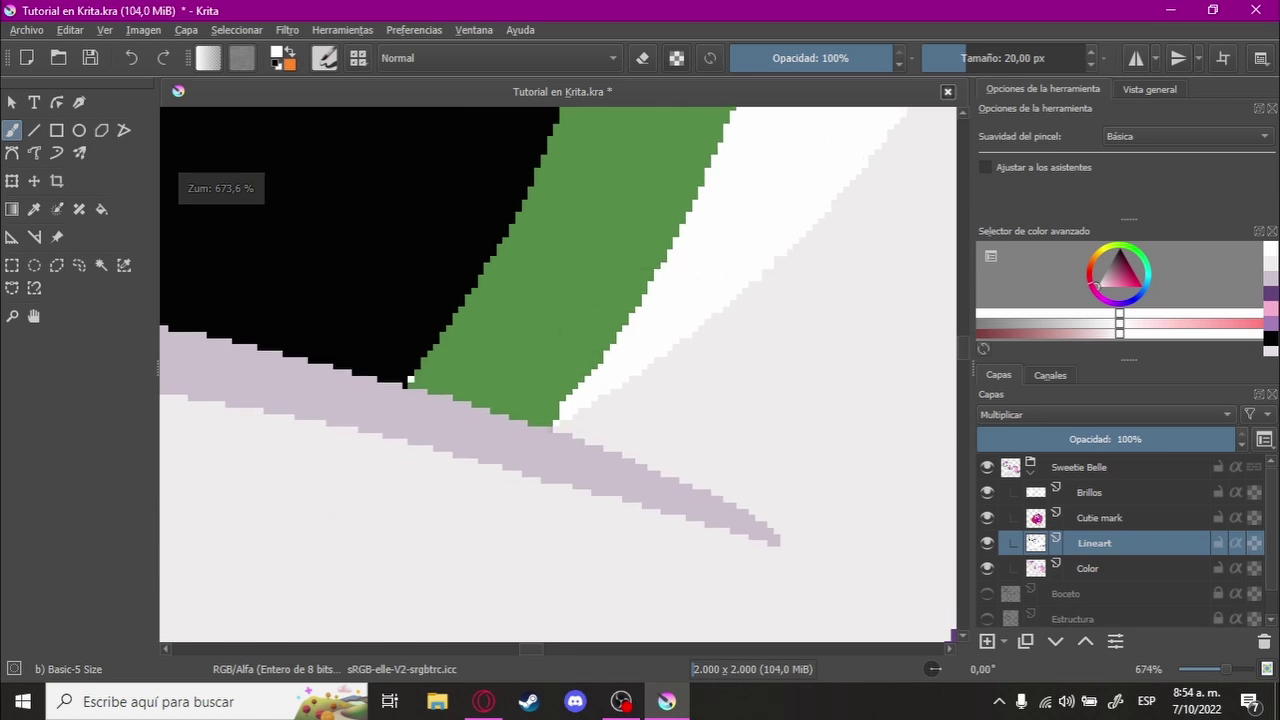
pyautogui.scroll(3, 514, 351)
pyautogui.keyDown('ctrl'); pyautogui.click(514, 351); pyautogui.keyUp('ctrl')
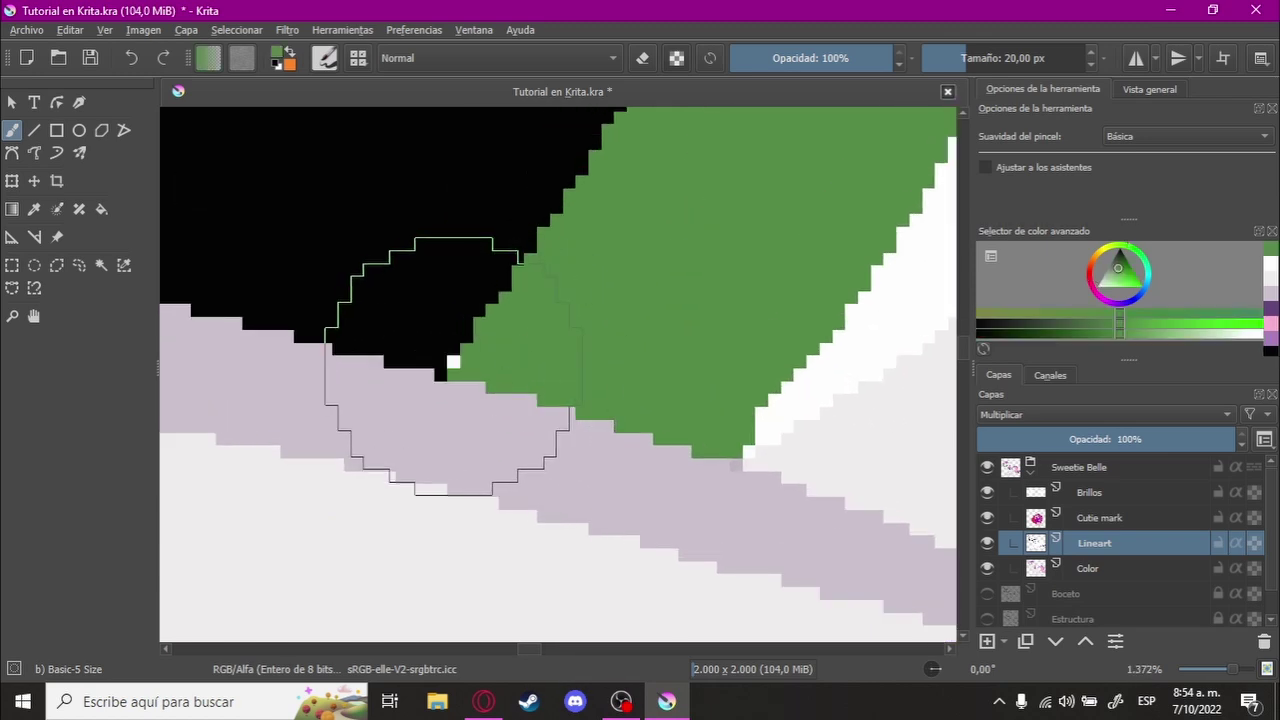
pyautogui.keyDown('ctrl'); pyautogui.click(436, 352); pyautogui.keyUp('ctrl')
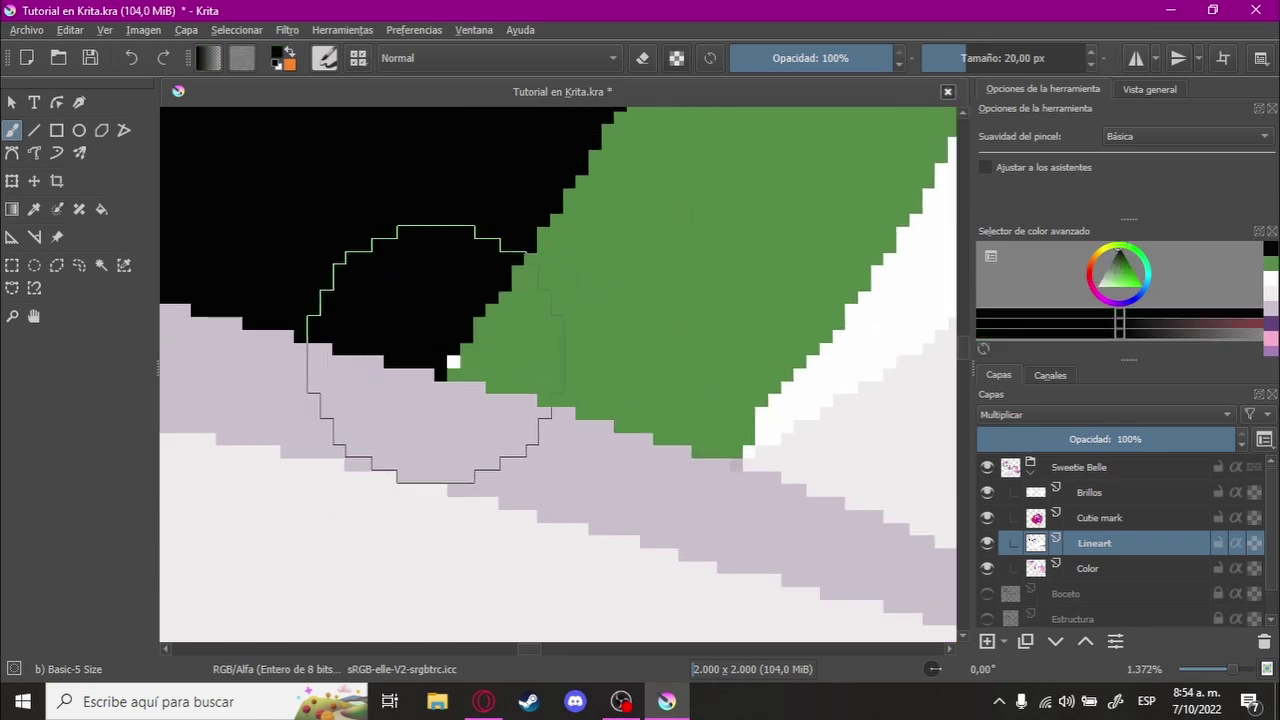
pyautogui.press('f')
pyautogui.moveTo(455, 365)
pyautogui.mouseDown()
pyautogui.moveTo(611, 348)
pyautogui.moveTo(652, 474)
pyautogui.mouseUp()
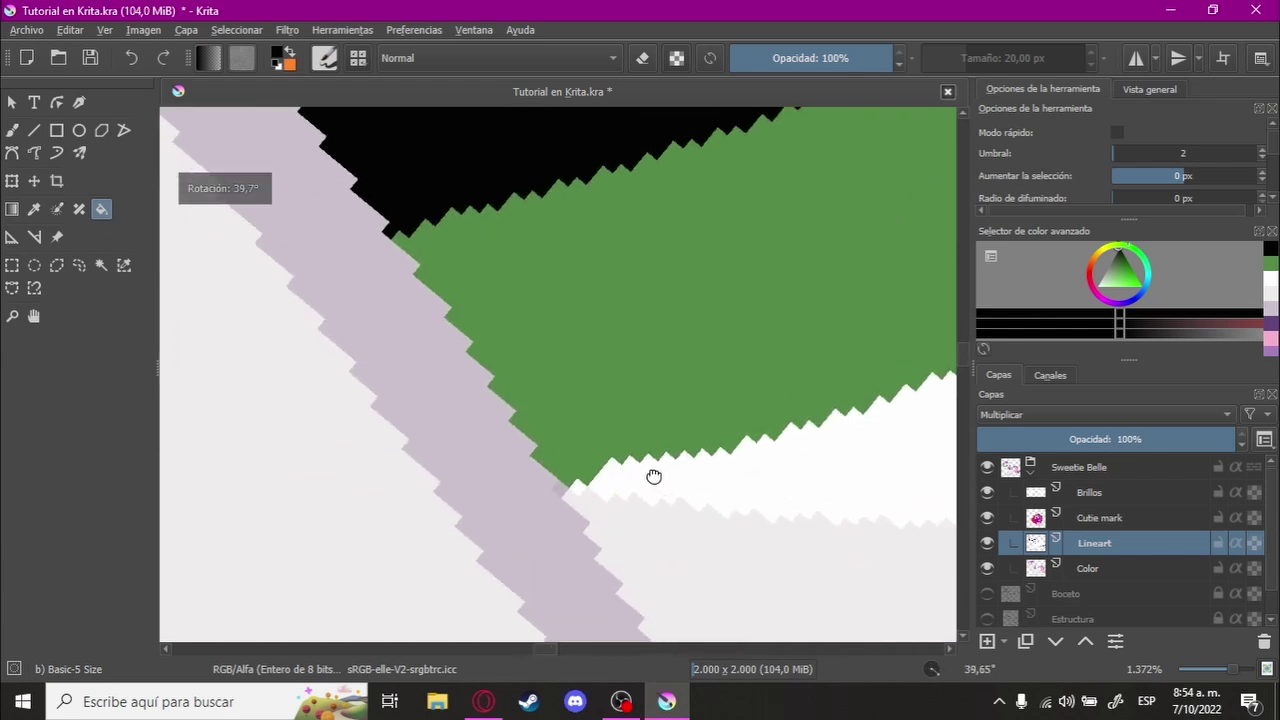
pyautogui.press('b')
pyautogui.click(1024, 569)
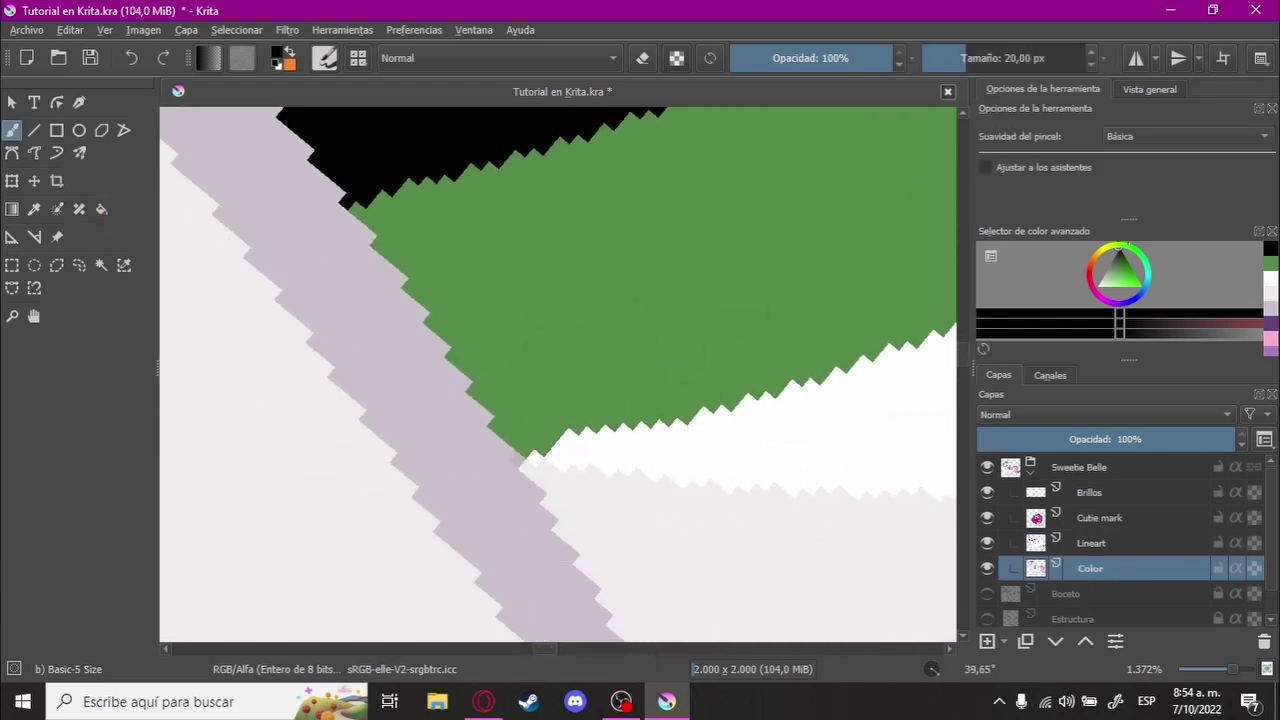
pyautogui.keyDown('ctrl'); pyautogui.click(586, 371); pyautogui.keyUp('ctrl')
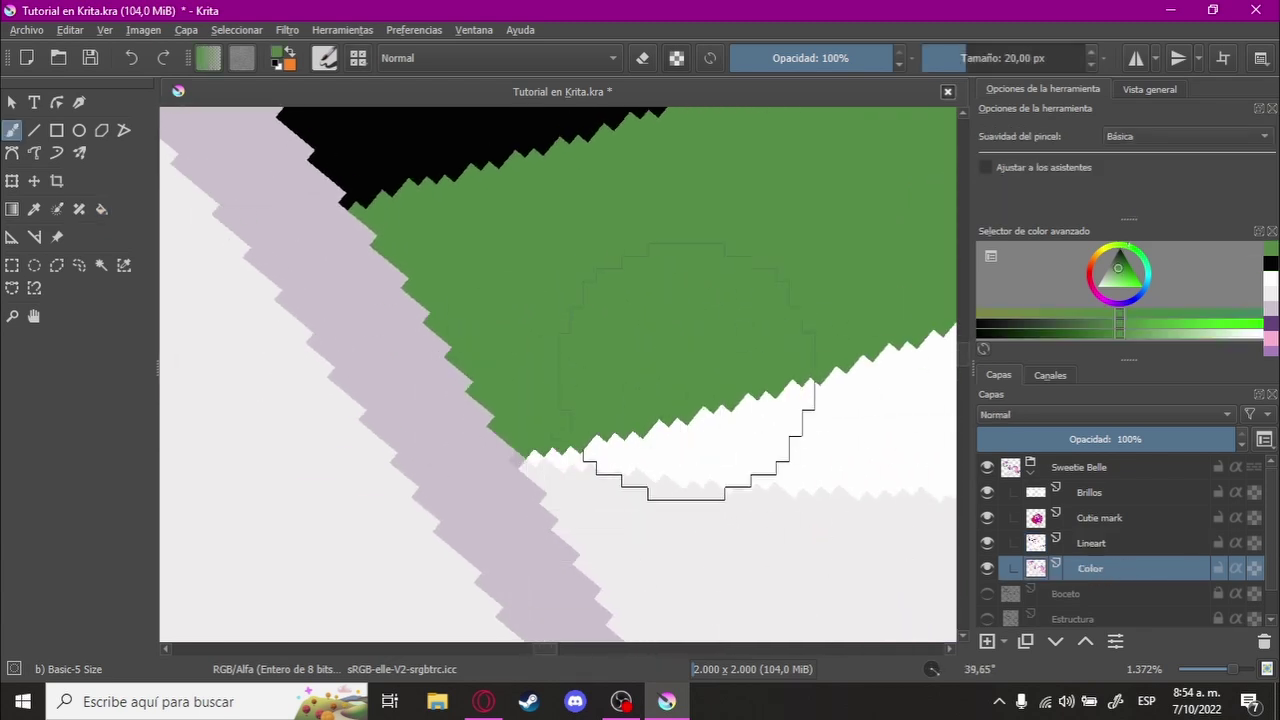
# Step: Zoom and pan across the pony's face to frame both eyes
pyautogui.scroll(-2, 623, 369)
pyautogui.scroll(-2, 660, 440)
pyautogui.scroll(-1, 574, 311)
pyautogui.scroll(-1, 605, 415)
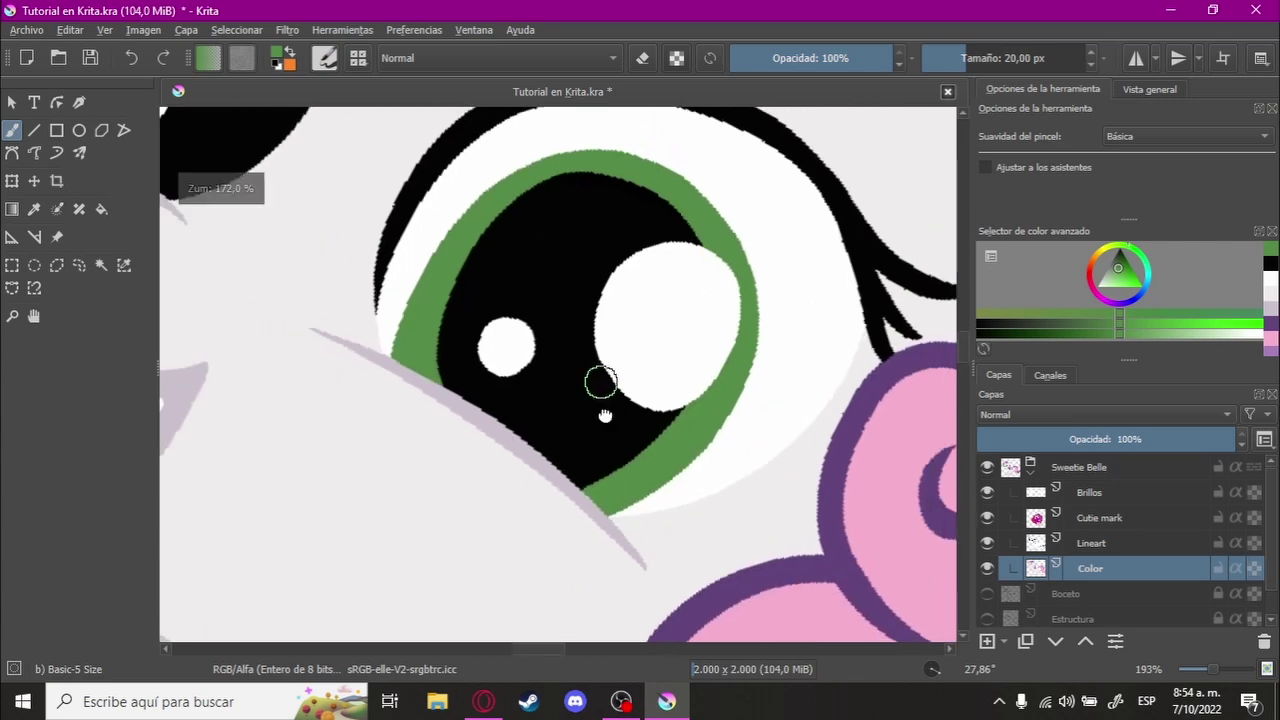
pyautogui.scroll(2, 605, 415)
pyautogui.scroll(2, 606, 240)
pyautogui.scroll(-2, 549, 311)
pyautogui.scroll(-1, 609, 371)
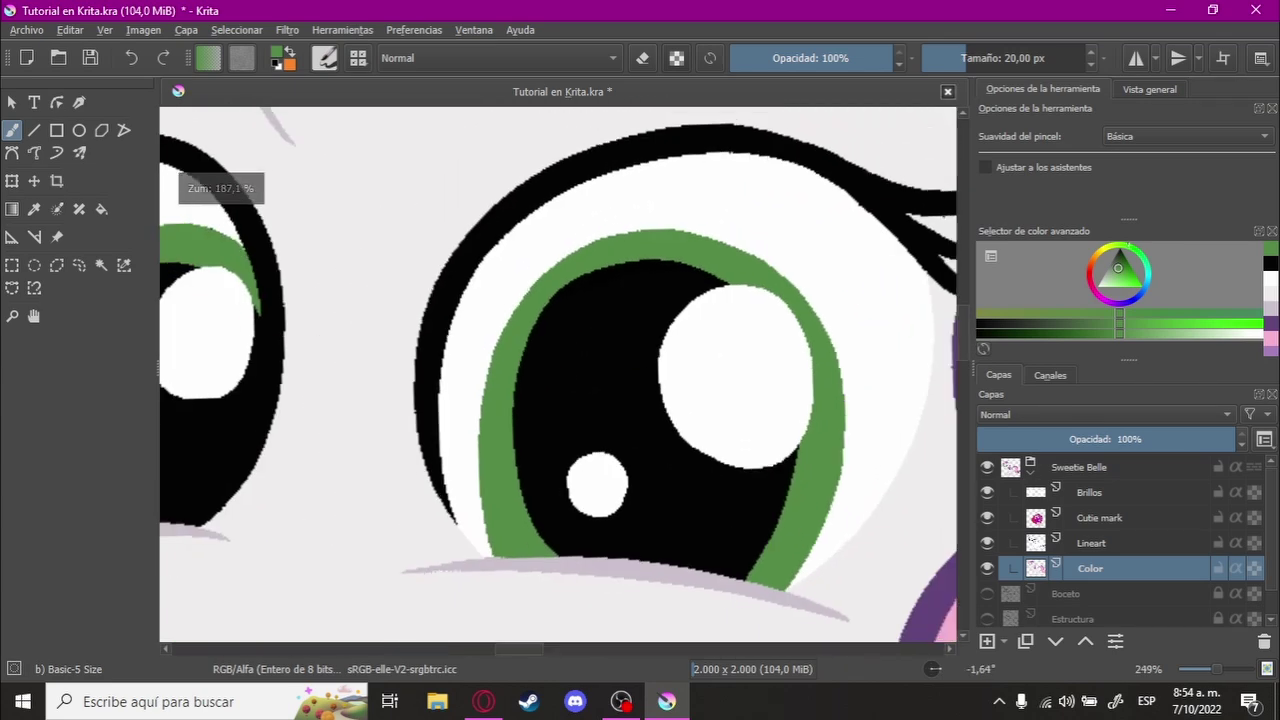
pyautogui.scroll(-1, 640, 380)
pyautogui.scroll(-2, 640, 380)
pyautogui.scroll(-1, 520, 349)
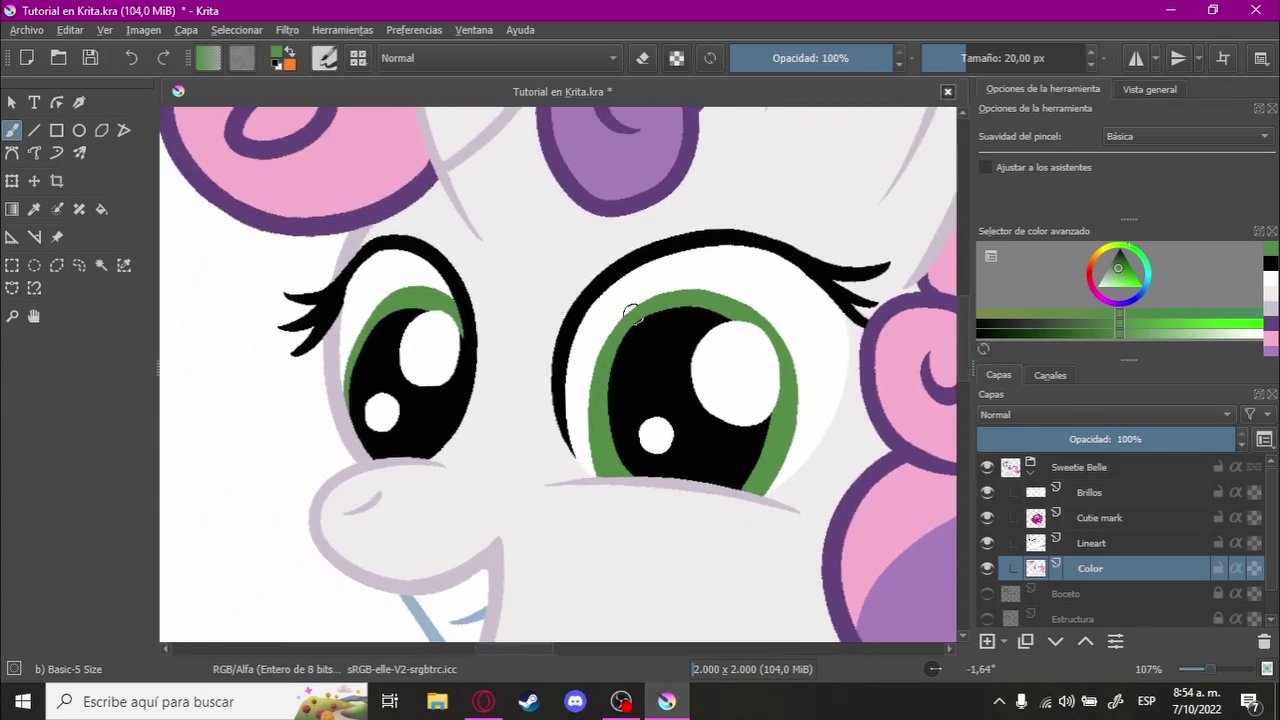
pyautogui.scroll(1, 633, 313)
pyautogui.scroll(1, 529, 349)
pyautogui.scroll(-1, 640, 280)
pyautogui.scroll(-2, 648, 375)
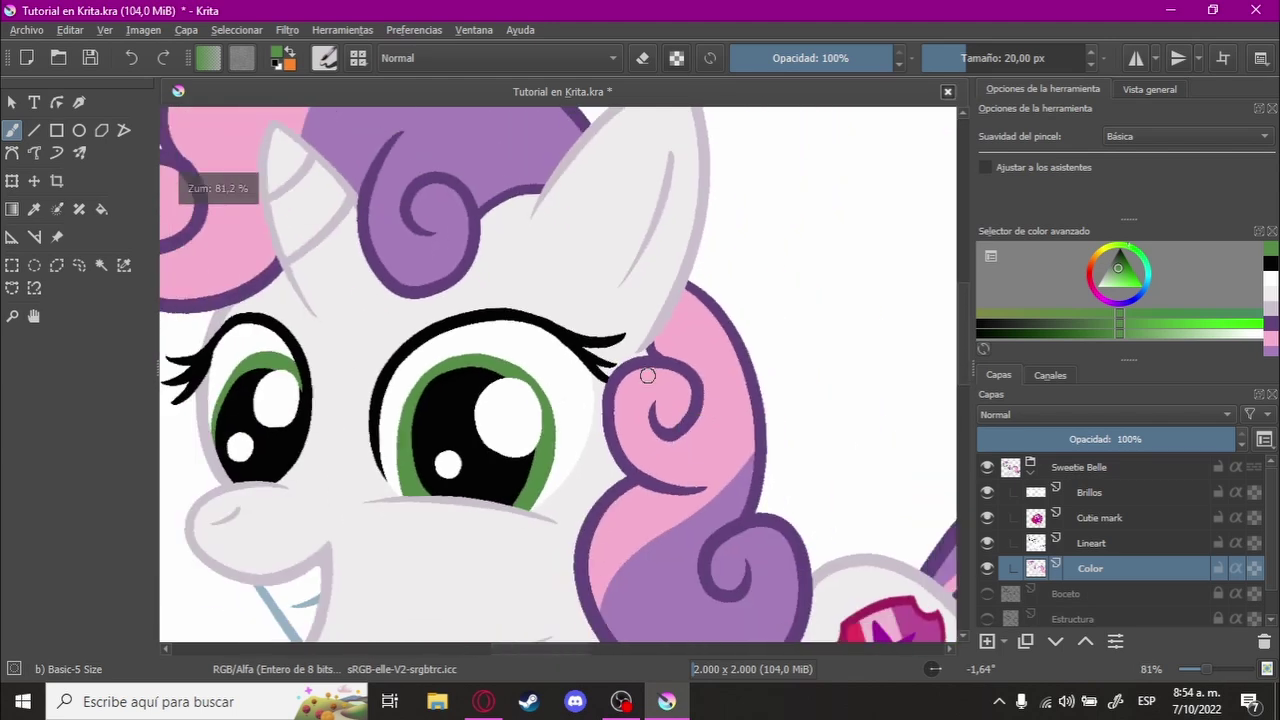
pyautogui.scroll(1, 680, 350)
pyautogui.scroll(-2, 634, 391)
pyautogui.scroll(3, 495, 403)
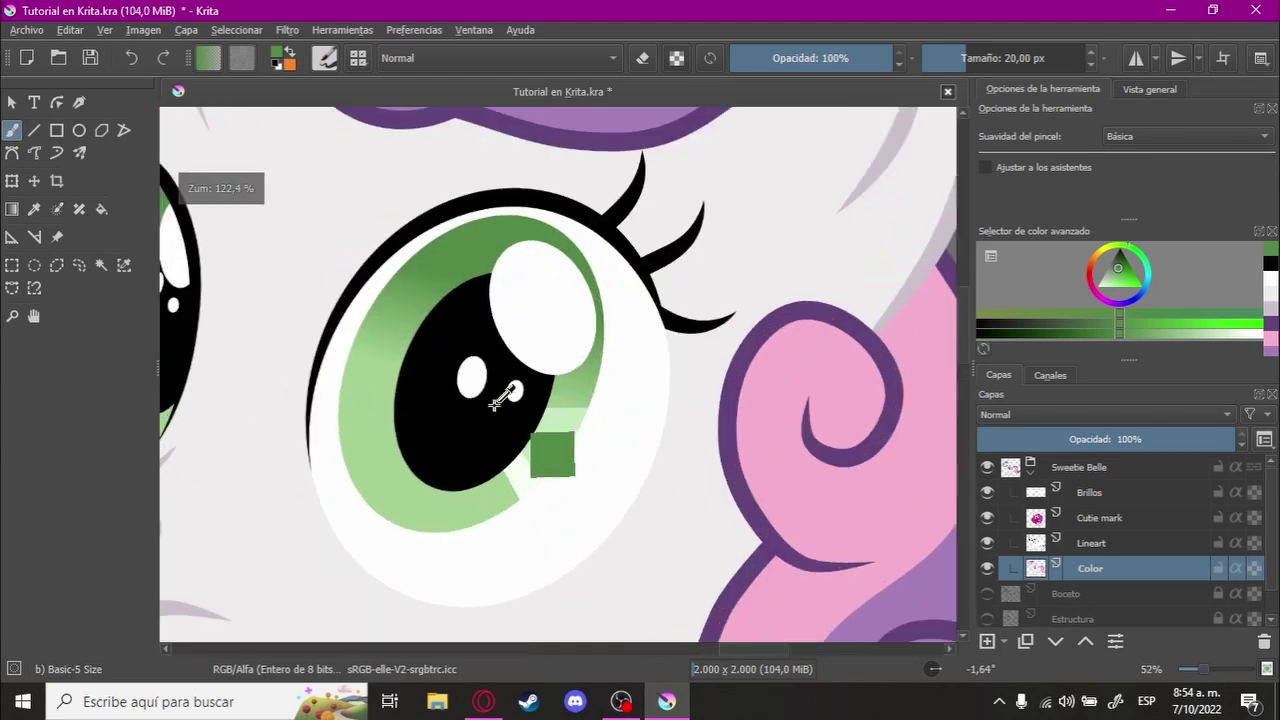
pyautogui.scroll(2, 500, 395)
pyautogui.scroll(-1, 531, 339)
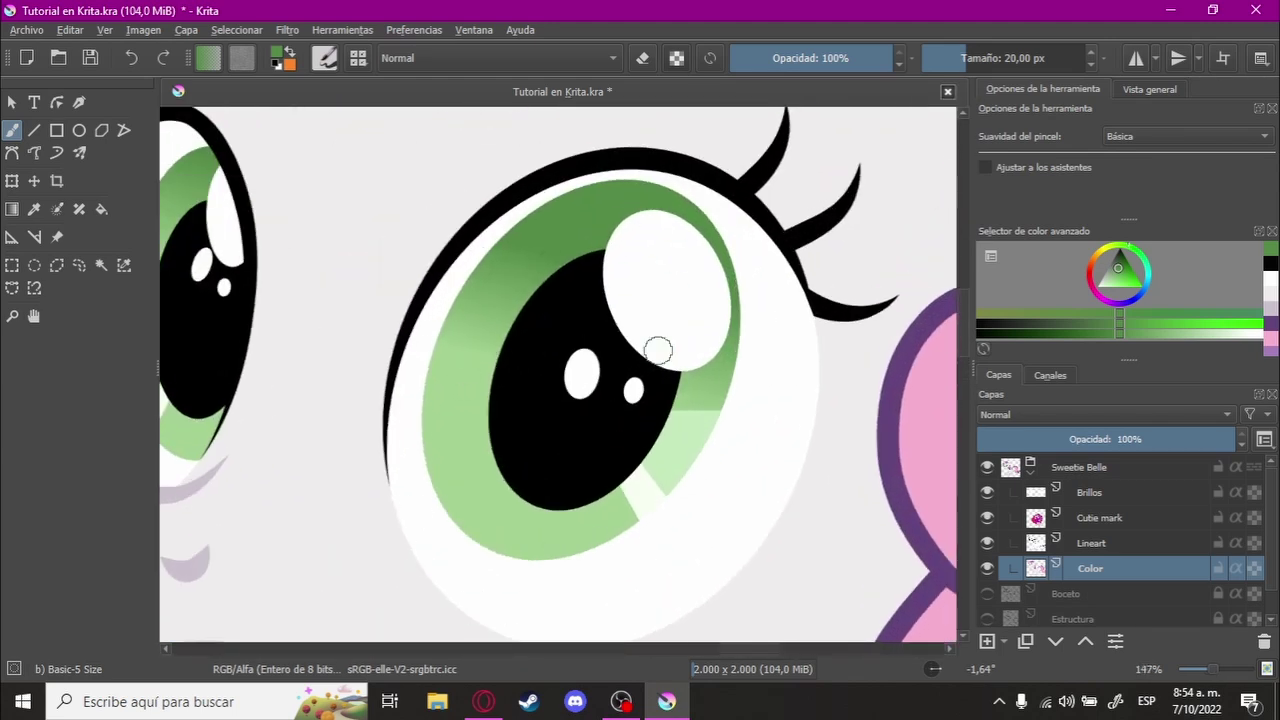
pyautogui.scroll(-1, 611, 453)
pyautogui.scroll(1, 680, 350)
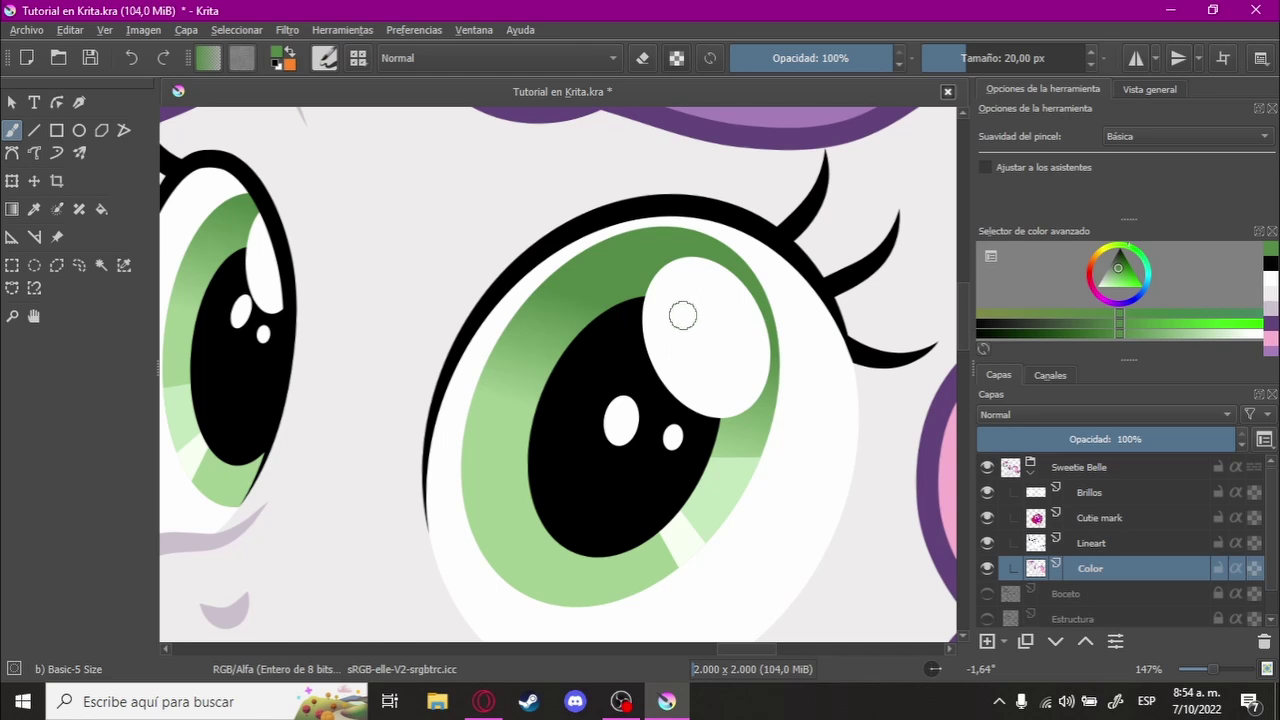
pyautogui.scroll(-1, 670, 310)
pyautogui.scroll(1, 650, 295)
pyautogui.scroll(-3, 666, 354)
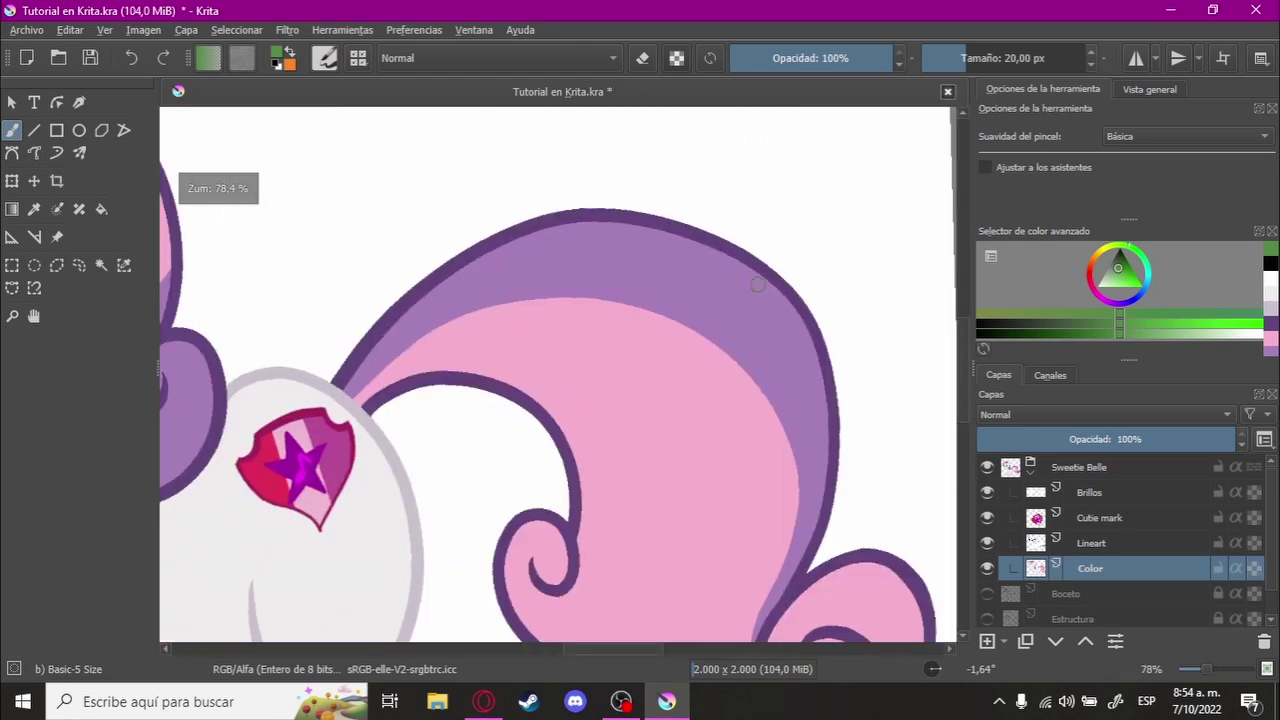
pyautogui.scroll(2, 763, 369)
pyautogui.scroll(2, 528, 300)
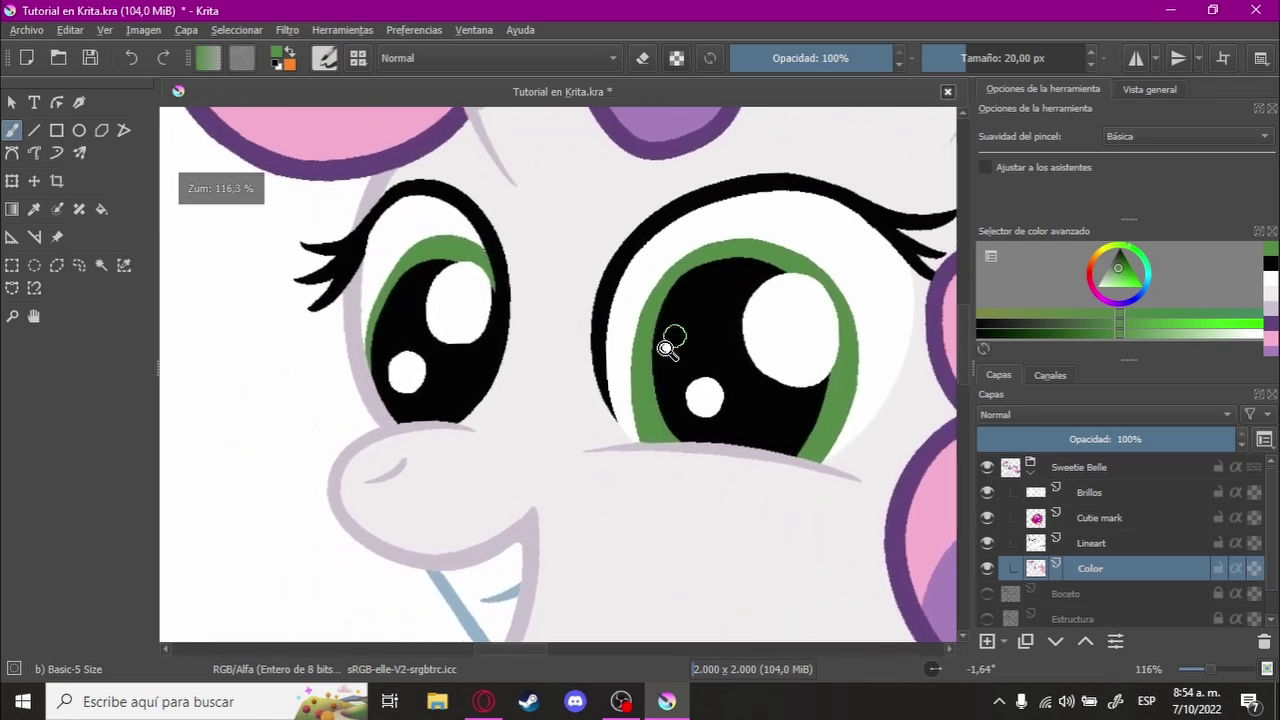
pyautogui.moveTo(623, 357); pyautogui.dragTo(658, 322)
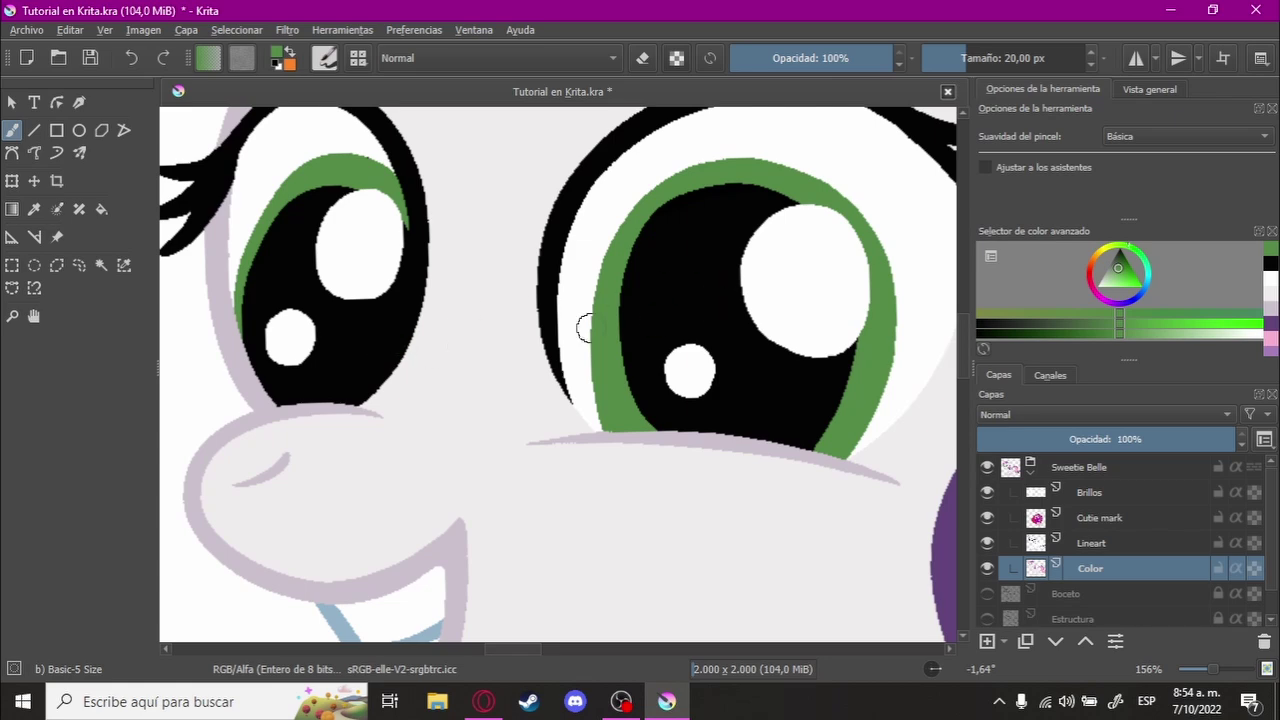
pyautogui.scroll(3, 585, 330)
pyautogui.hscroll(3, 551, 369)
pyautogui.hscroll(3, 574, 340)
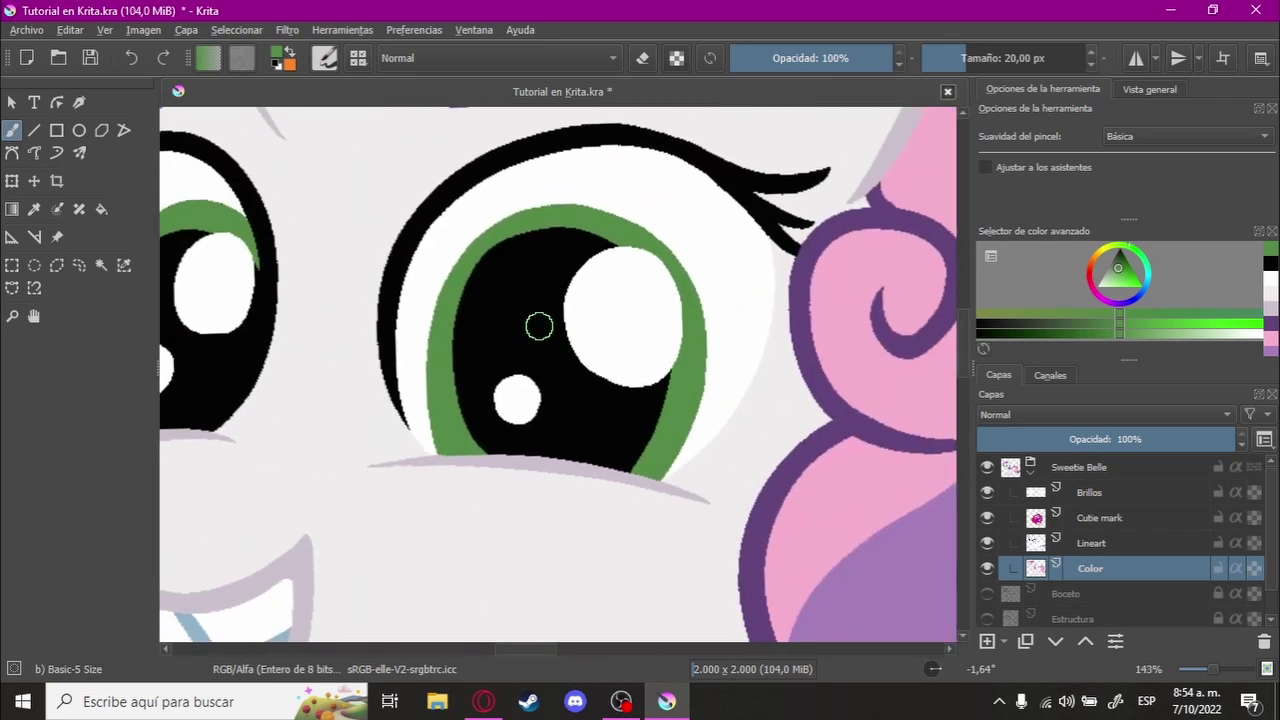
pyautogui.scroll(3, 501, 272)
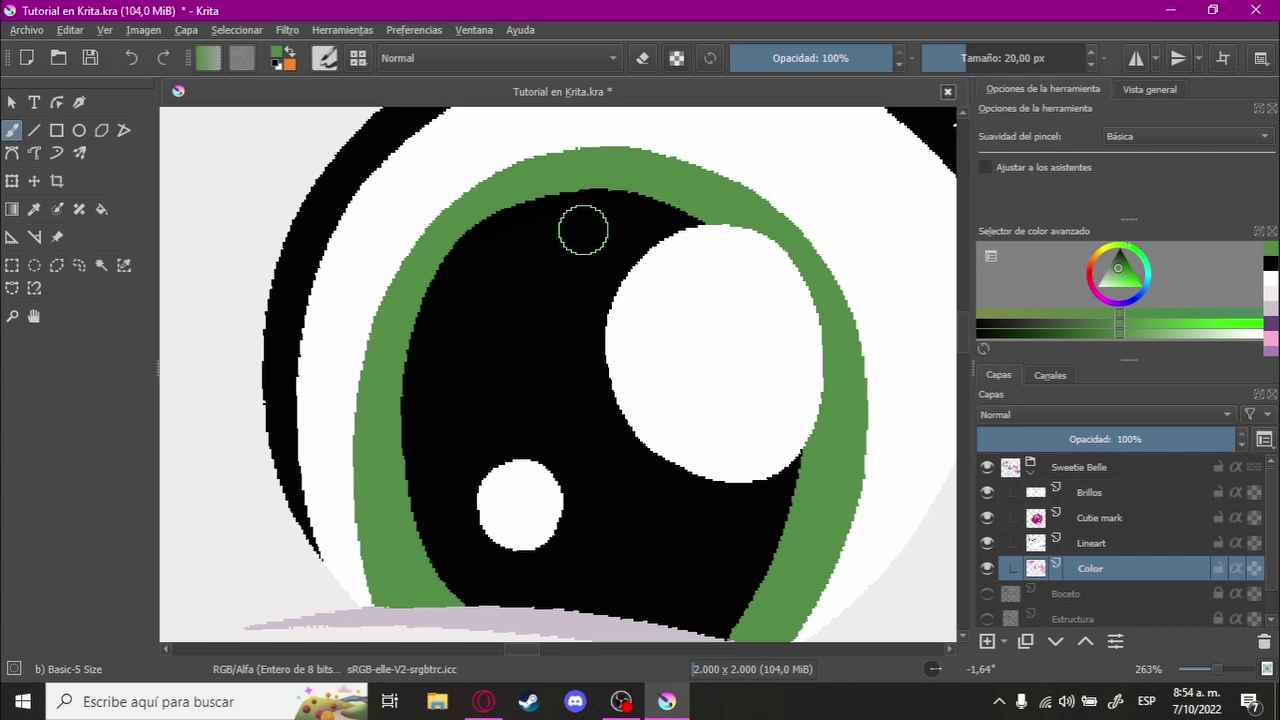
# Step: Sample the iris green, then pick a near-black green from the Advanced Color Selector shade bar
pyautogui.keyDown('ctrl'); pyautogui.click(619, 185); pyautogui.keyUp('ctrl')
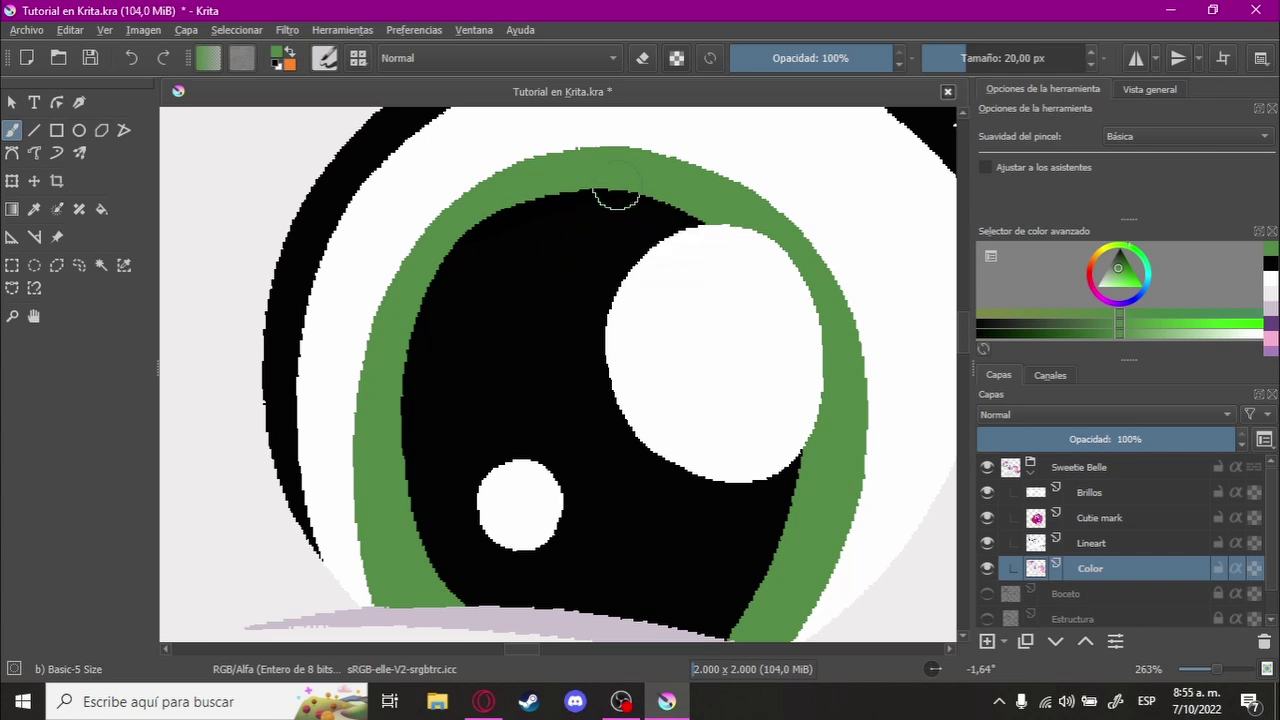
pyautogui.click(1012, 333)
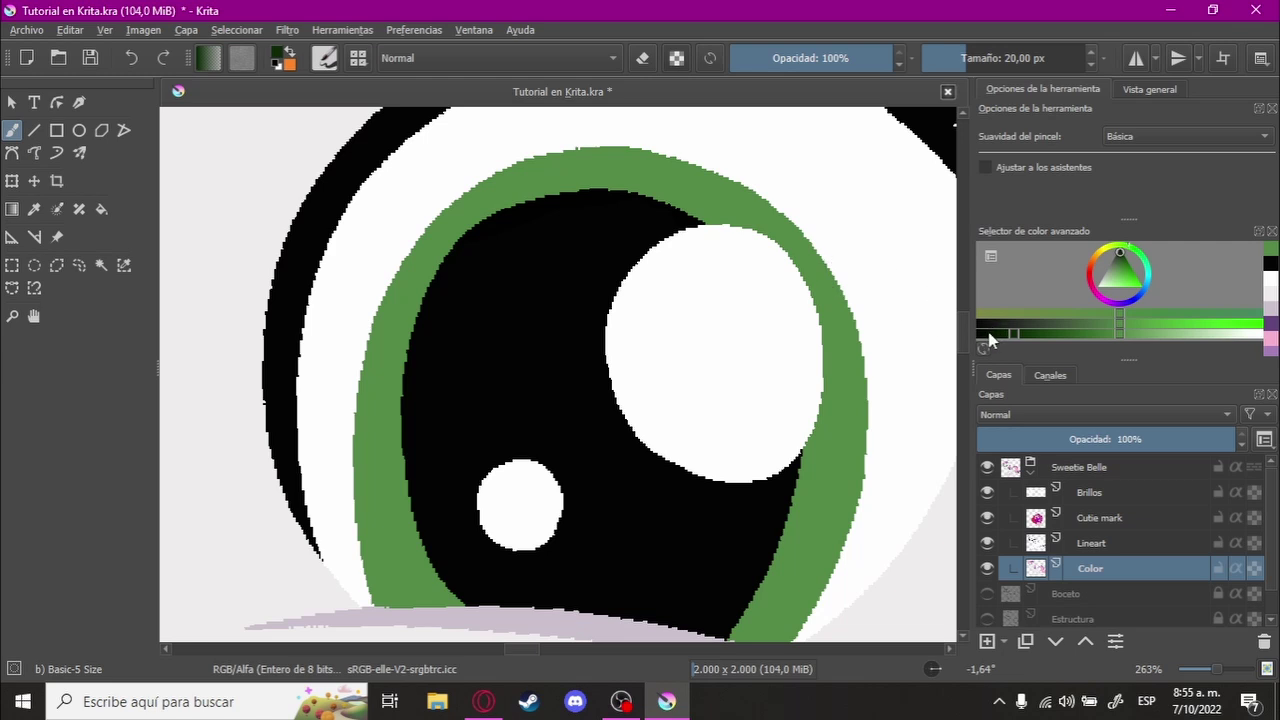
pyautogui.click(991, 334)
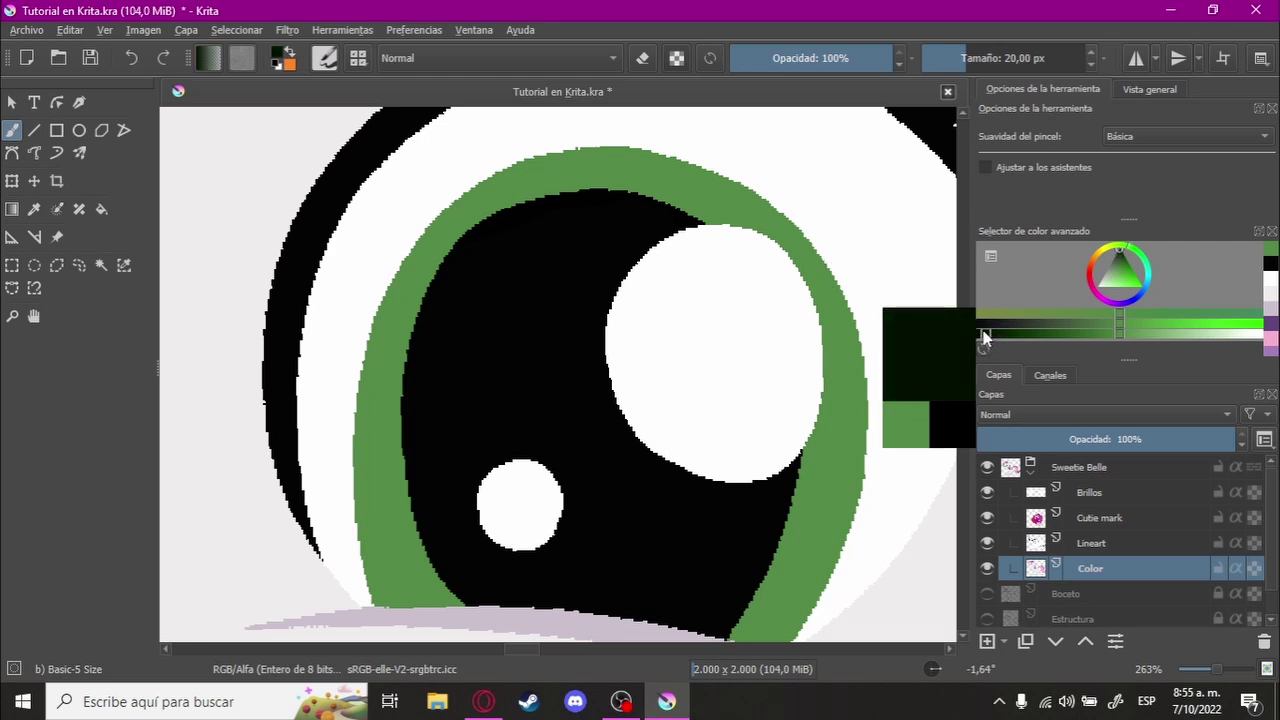
# Step: Fill the right eye's black pupil with the near-black green on the Lineart layer
pyautogui.press('f')
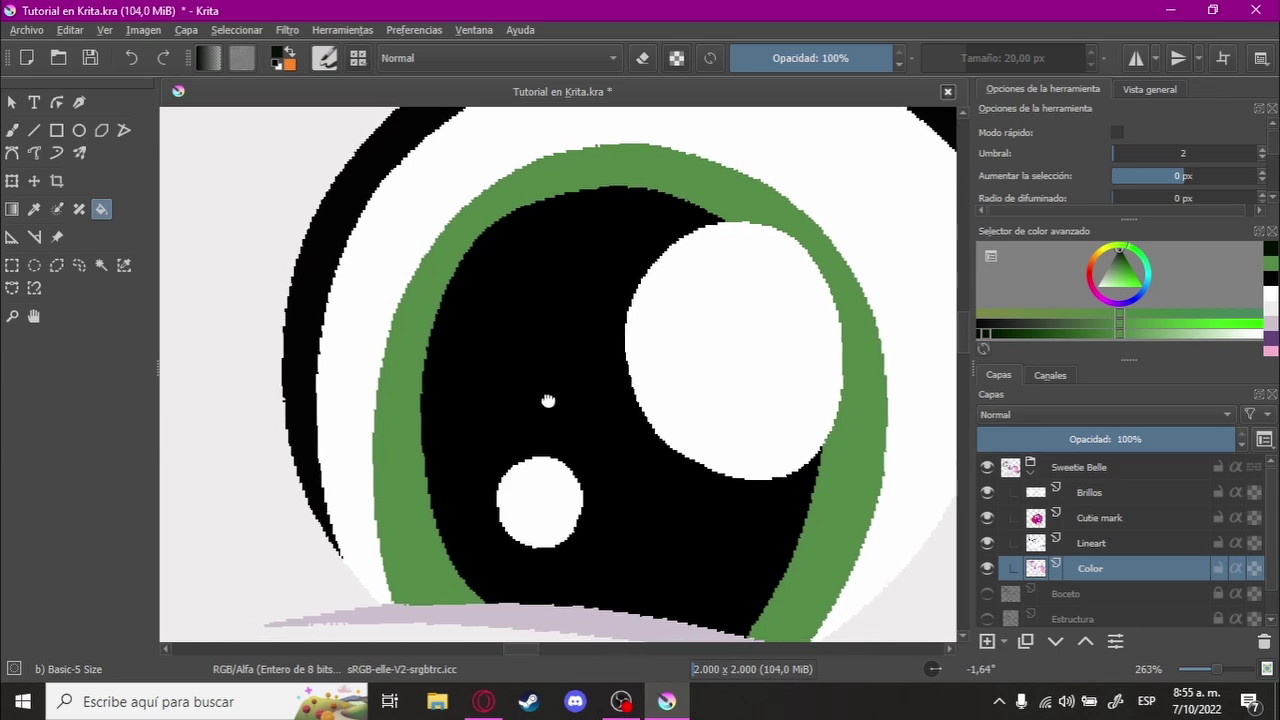
pyautogui.scroll(1, 540, 390)
pyautogui.press('pageup')
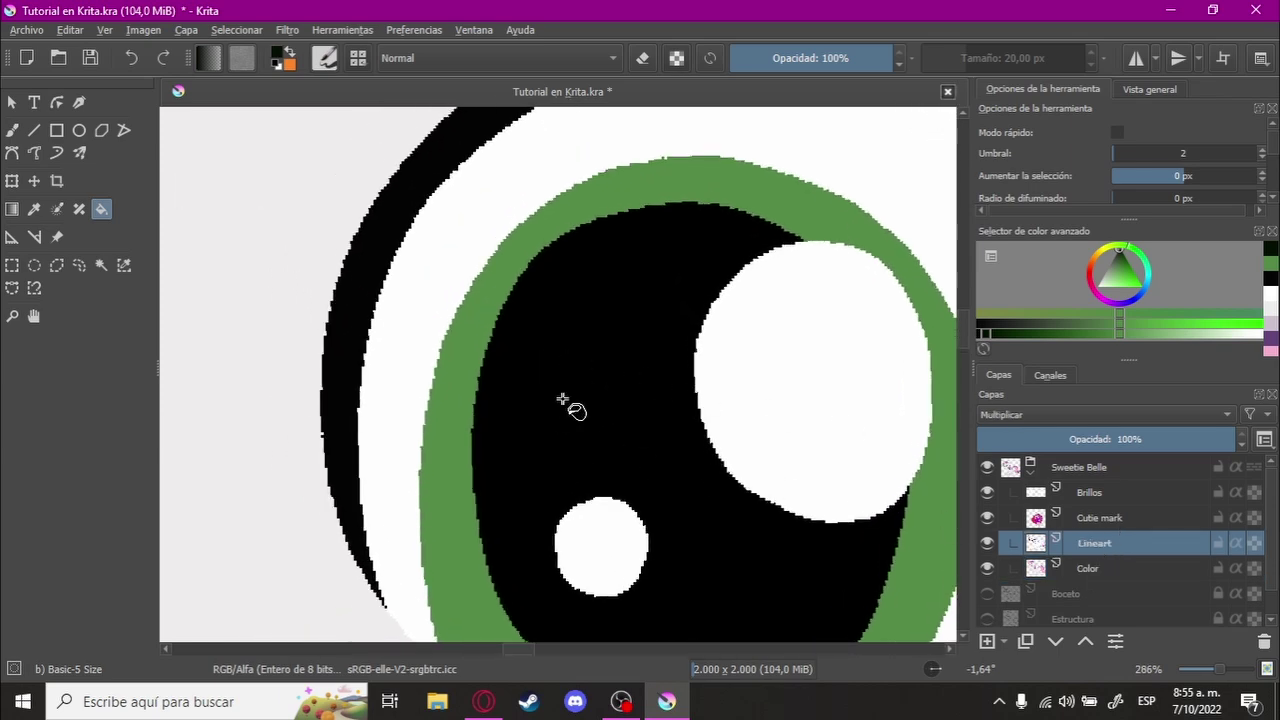
pyautogui.click(581, 402)
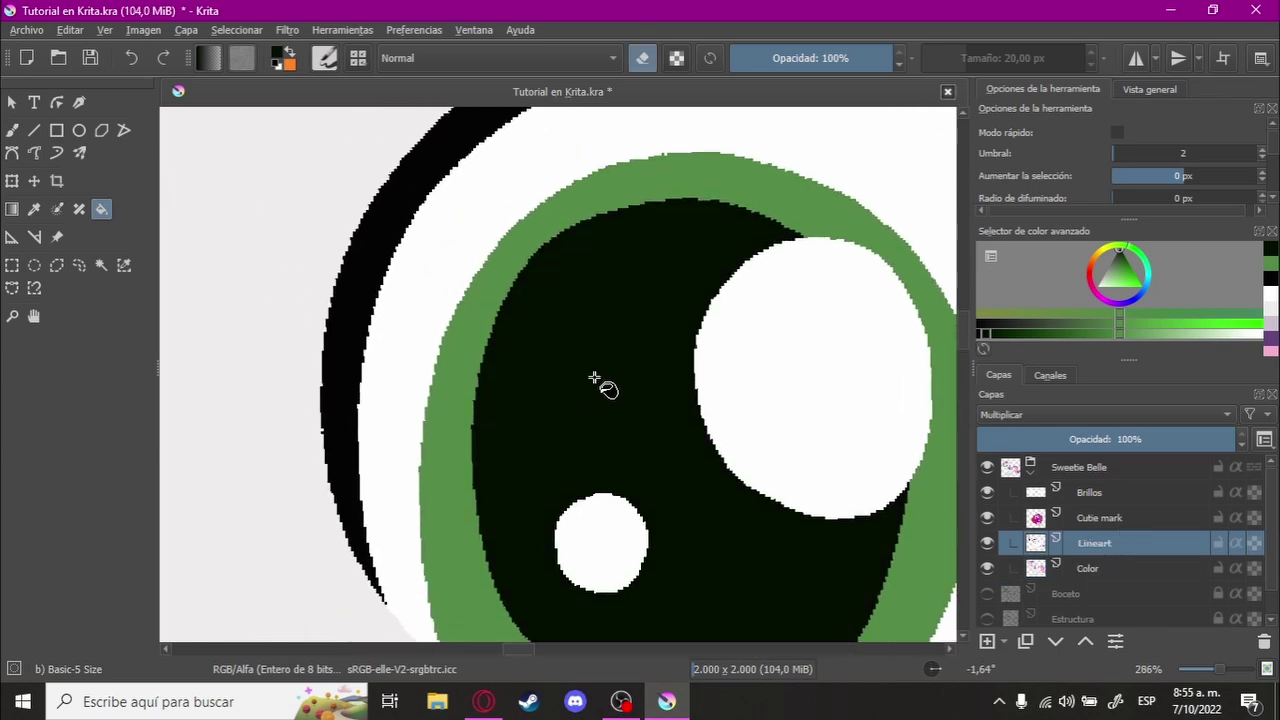
pyautogui.scroll(-2, 600, 377)
pyautogui.scroll(-1, 571, 428)
pyautogui.scroll(-1, 623, 386)
pyautogui.scroll(-1, 570, 385)
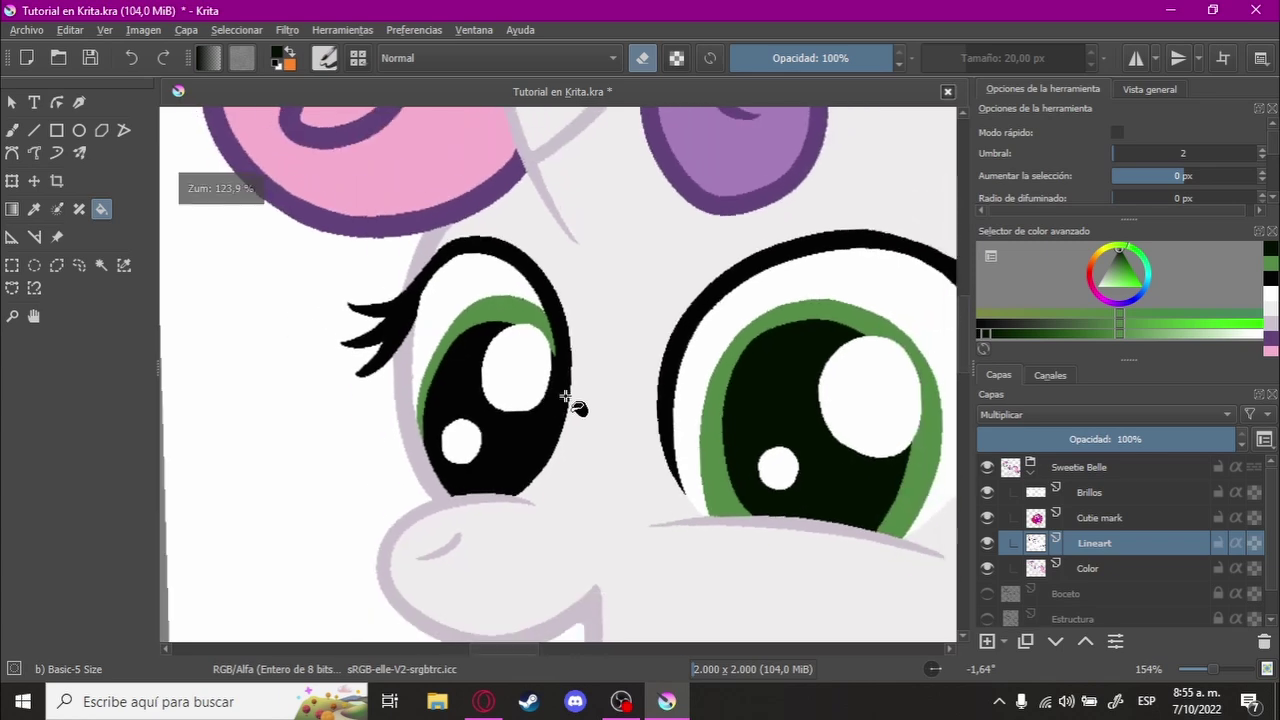
pyautogui.scroll(-1, 577, 406)
pyautogui.scroll(-1, 640, 370)
pyautogui.scroll(-1, 668, 360)
pyautogui.scroll(2, 672, 372)
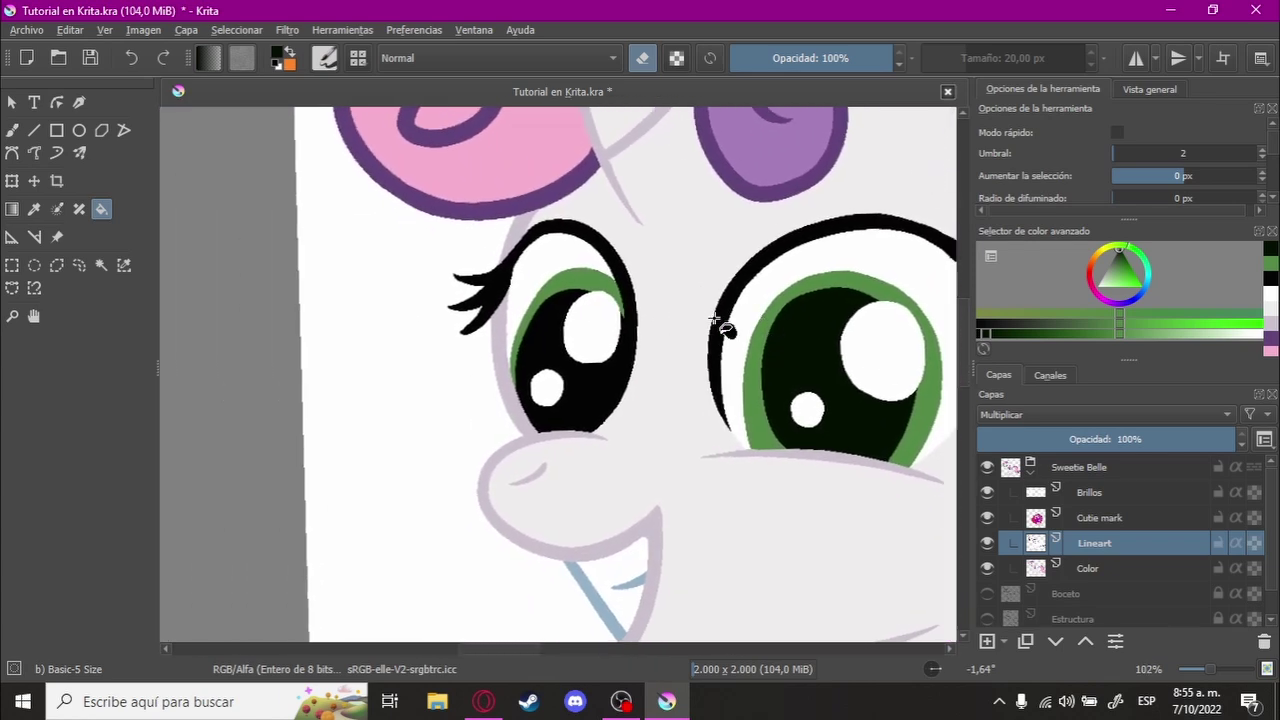
pyautogui.scroll(1, 714, 323)
pyautogui.moveTo(651, 263); pyautogui.dragTo(674, 281)
# Step: Magic-wand select the white inside the left eye and erase the black band along its top edge
pyautogui.scroll(1, 691, 303)
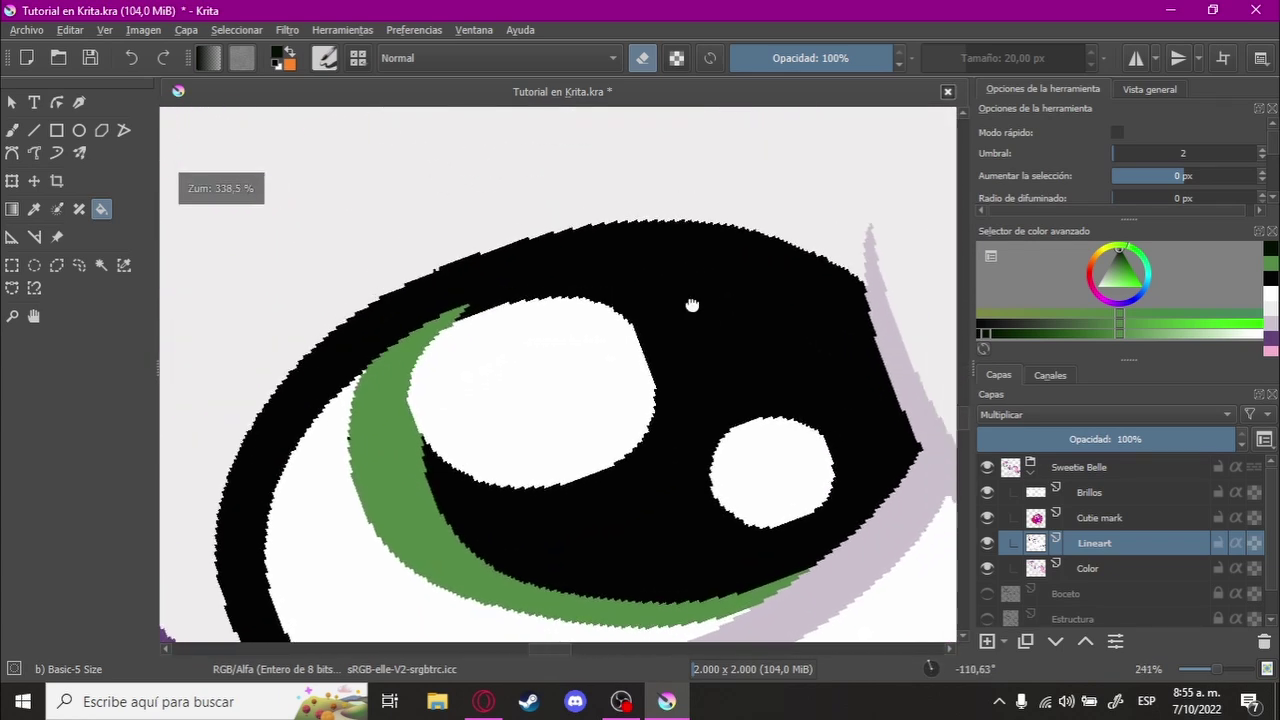
pyautogui.scroll(1, 720, 303)
pyautogui.scroll(1, 668, 332)
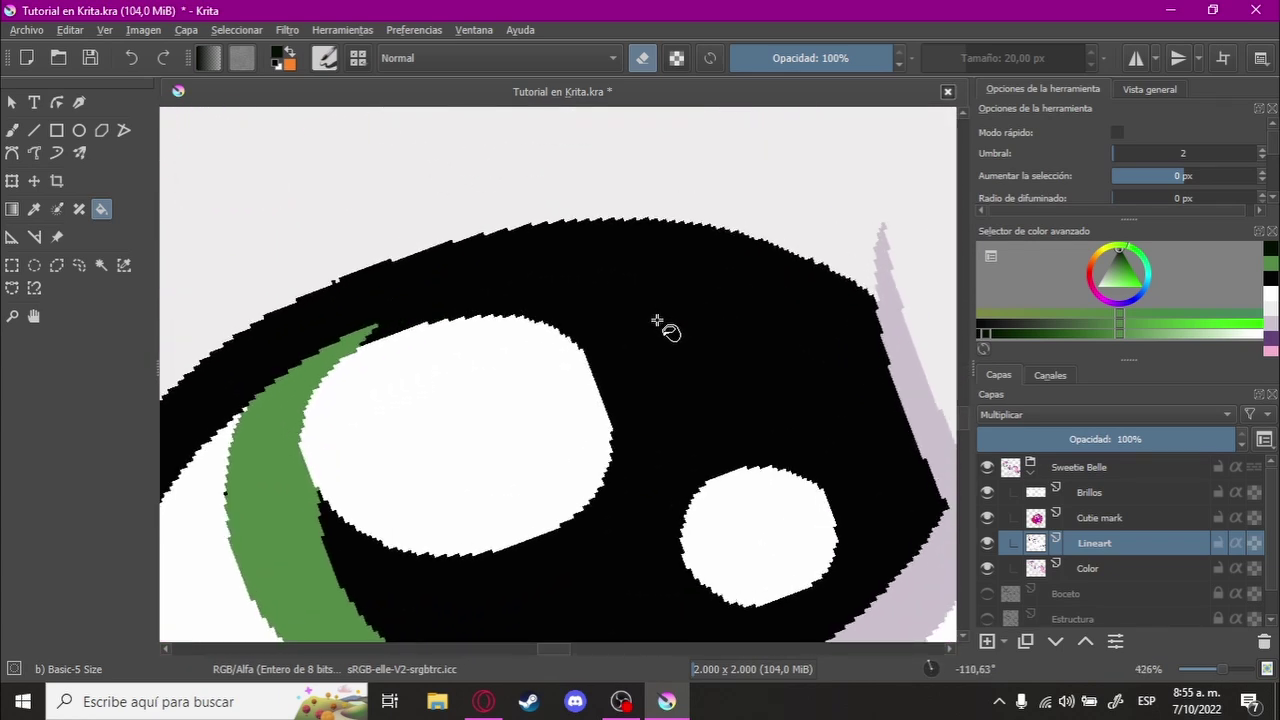
pyautogui.click(100, 266)
pyautogui.click(665, 329)
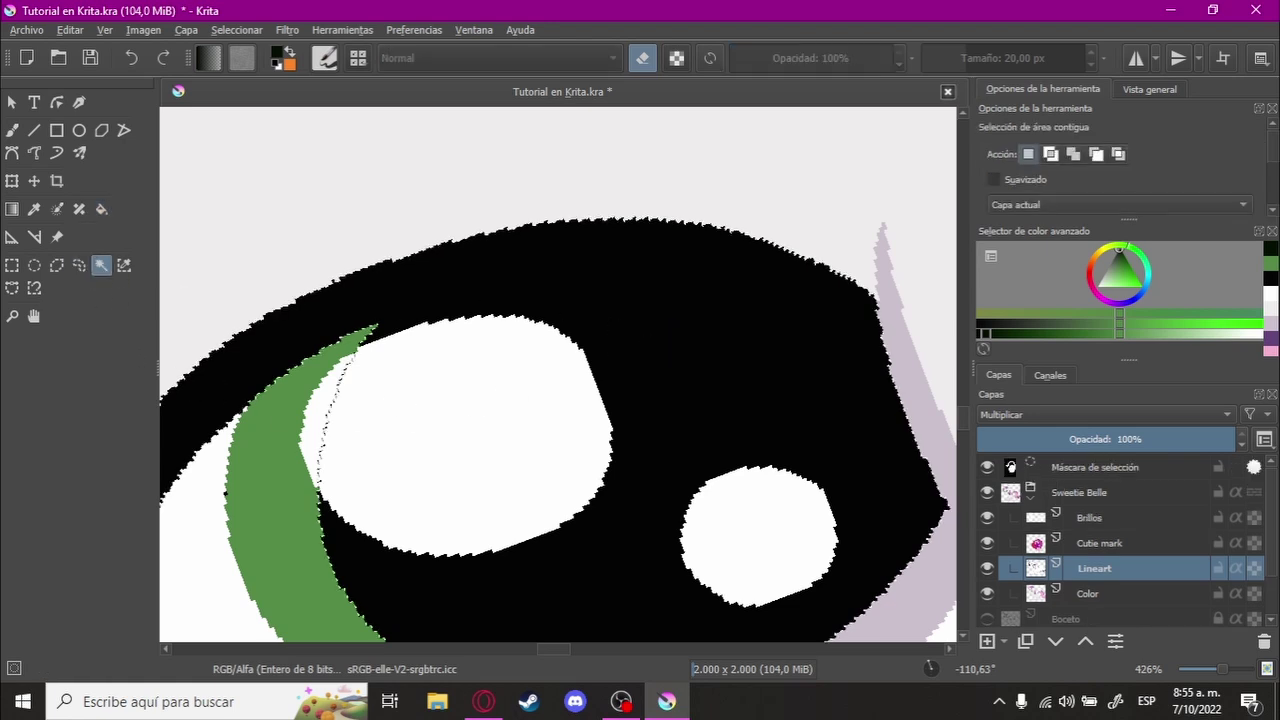
pyautogui.press('b')
pyautogui.moveTo(347, 354)
pyautogui.mouseDown()
pyautogui.moveTo(486, 314)
pyautogui.moveTo(551, 371)
pyautogui.moveTo(366, 349)
pyautogui.moveTo(515, 302)
pyautogui.mouseUp()
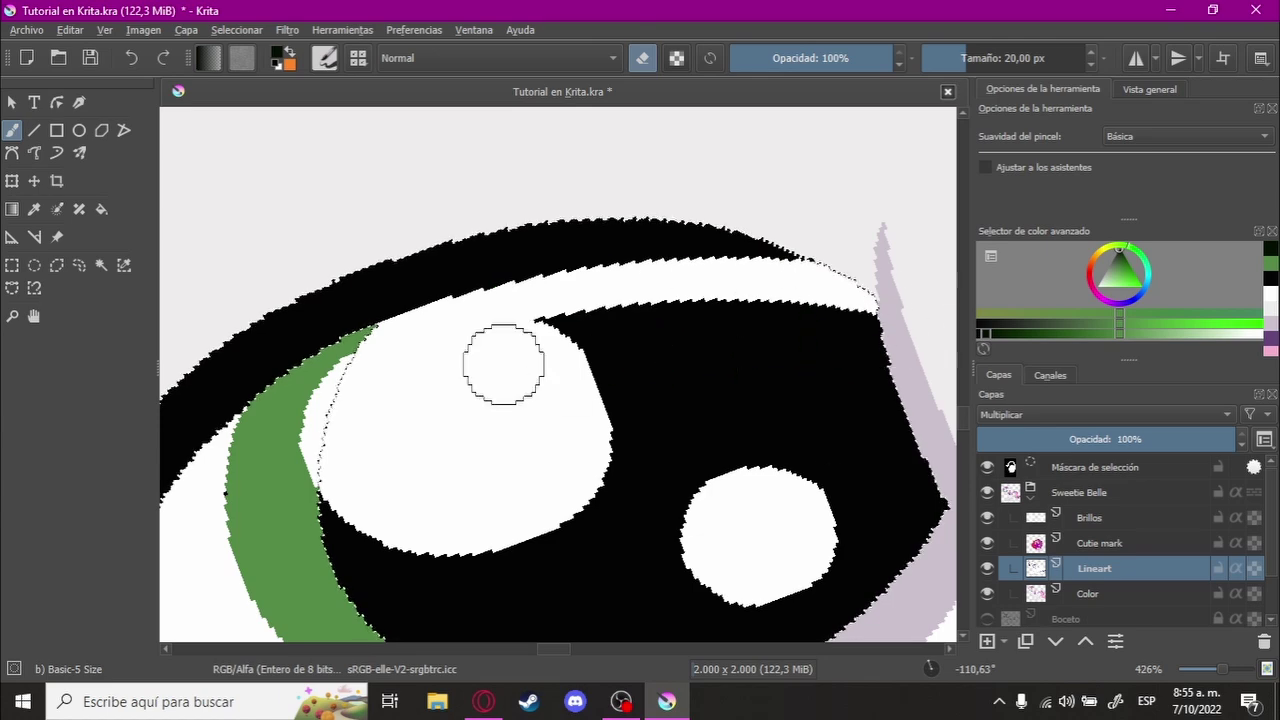
pyautogui.hotkey('ctrl', 'z')
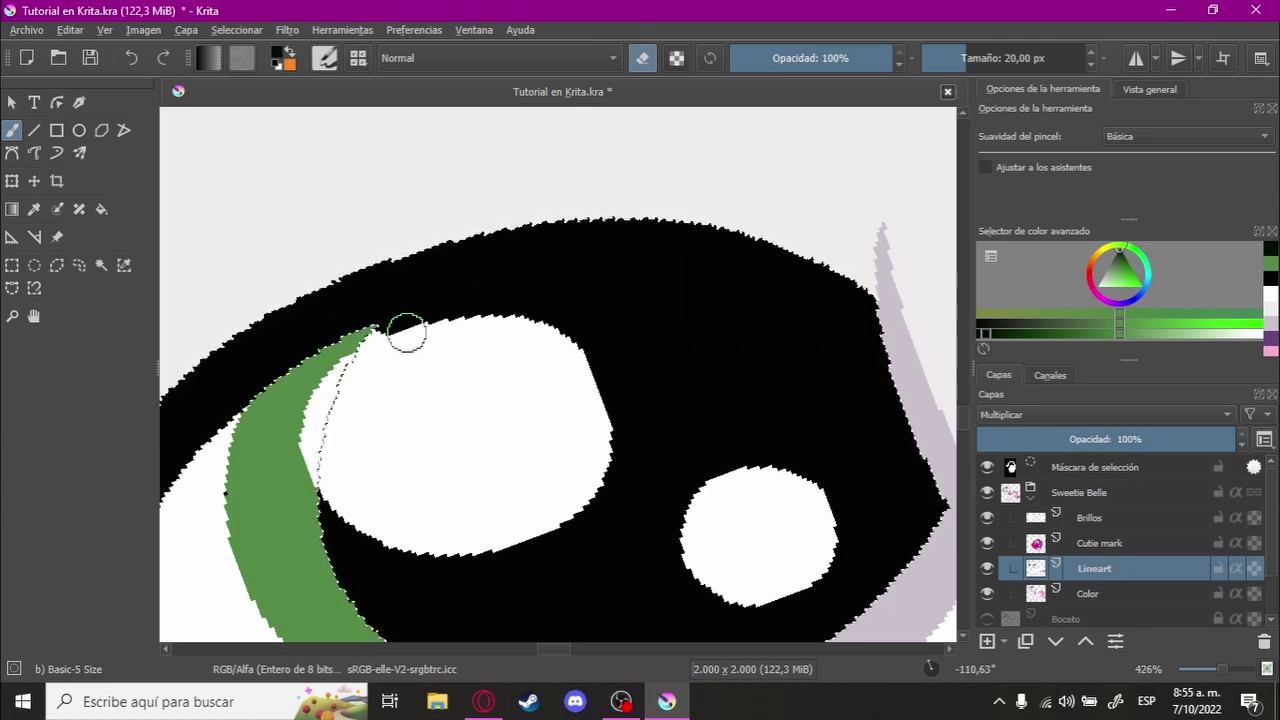
pyautogui.moveTo(408, 331); pyautogui.dragTo(674, 345)
# Step: Switch to rectangular selection and deselect all with Ctrl+Shift+A
pyautogui.scroll(3, 663, 343)
pyautogui.scroll(-2, 686, 286)
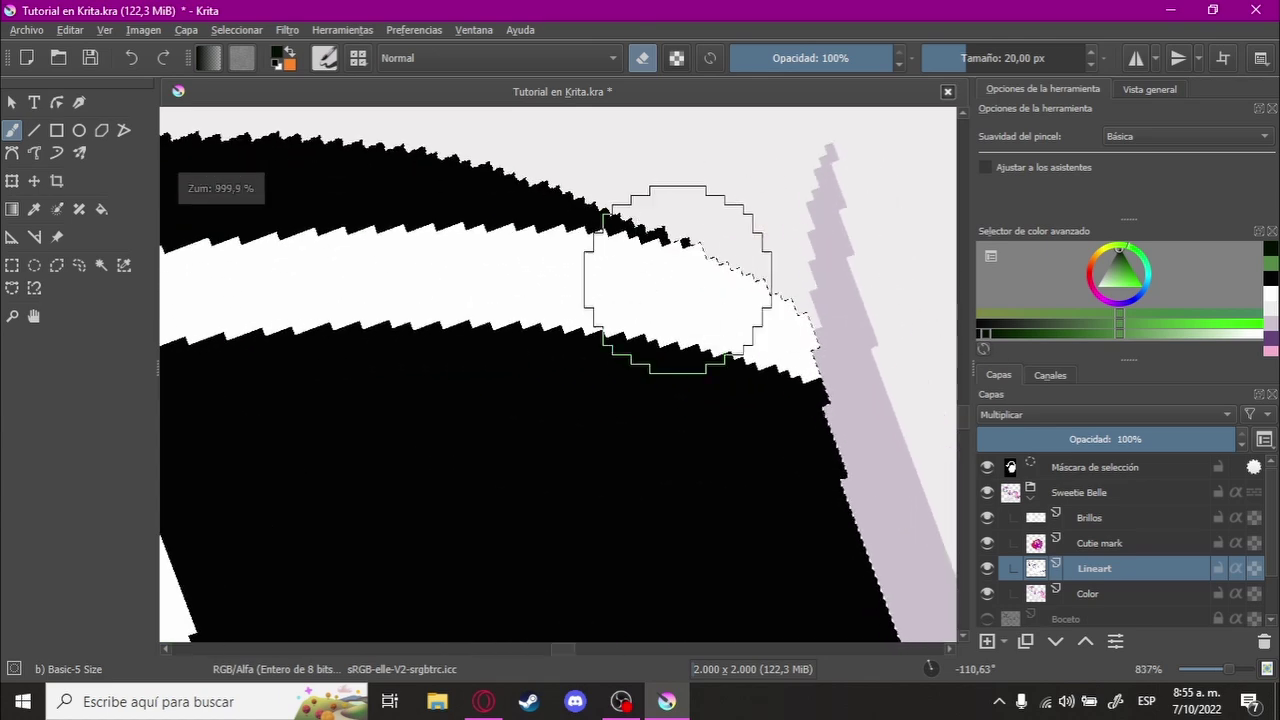
pyautogui.scroll(-2, 647, 313)
pyautogui.moveTo(647, 313); pyautogui.dragTo(680, 303)
pyautogui.click(12, 265)
pyautogui.hotkey('ctrl', 'shift', 'a')
# Step: Fill the left eye's black pupil with white on the Lineart layer, then reactivate the Color layer
pyautogui.click(1115, 560)
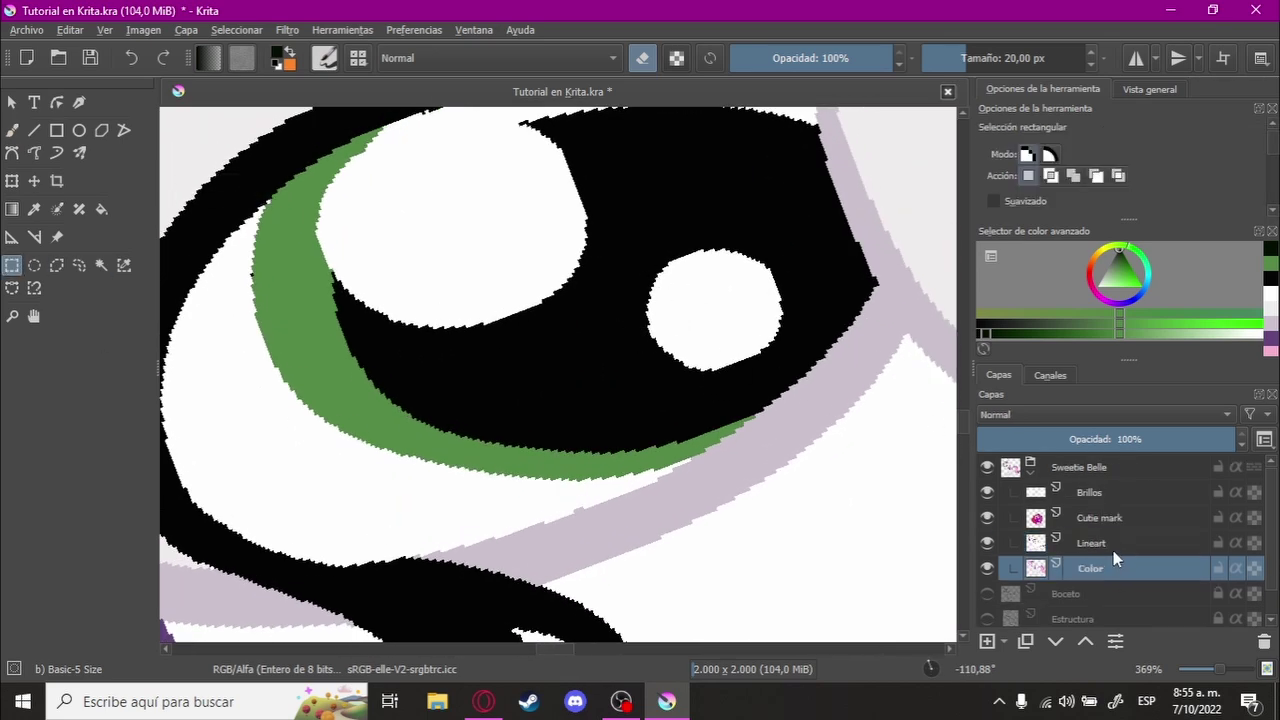
pyautogui.scroll(2, 596, 385)
pyautogui.click(1101, 543)
pyautogui.press('f')
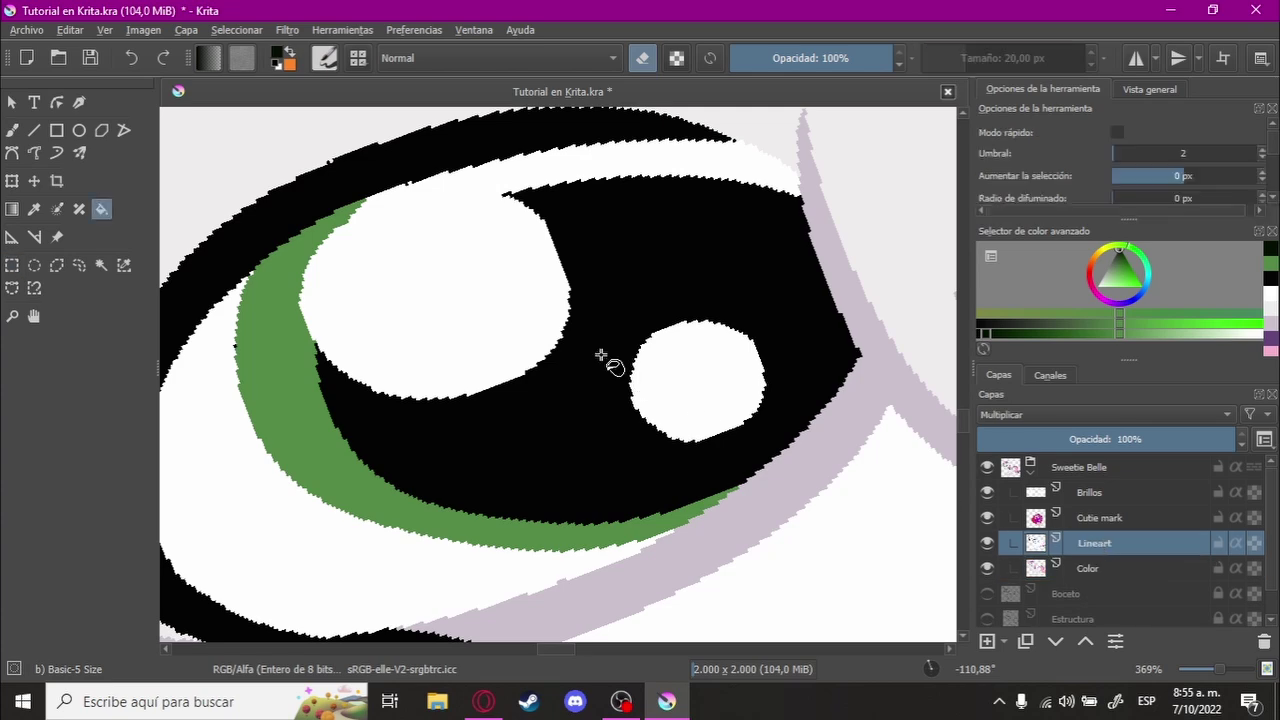
pyautogui.click(725, 318)
pyautogui.press('b')
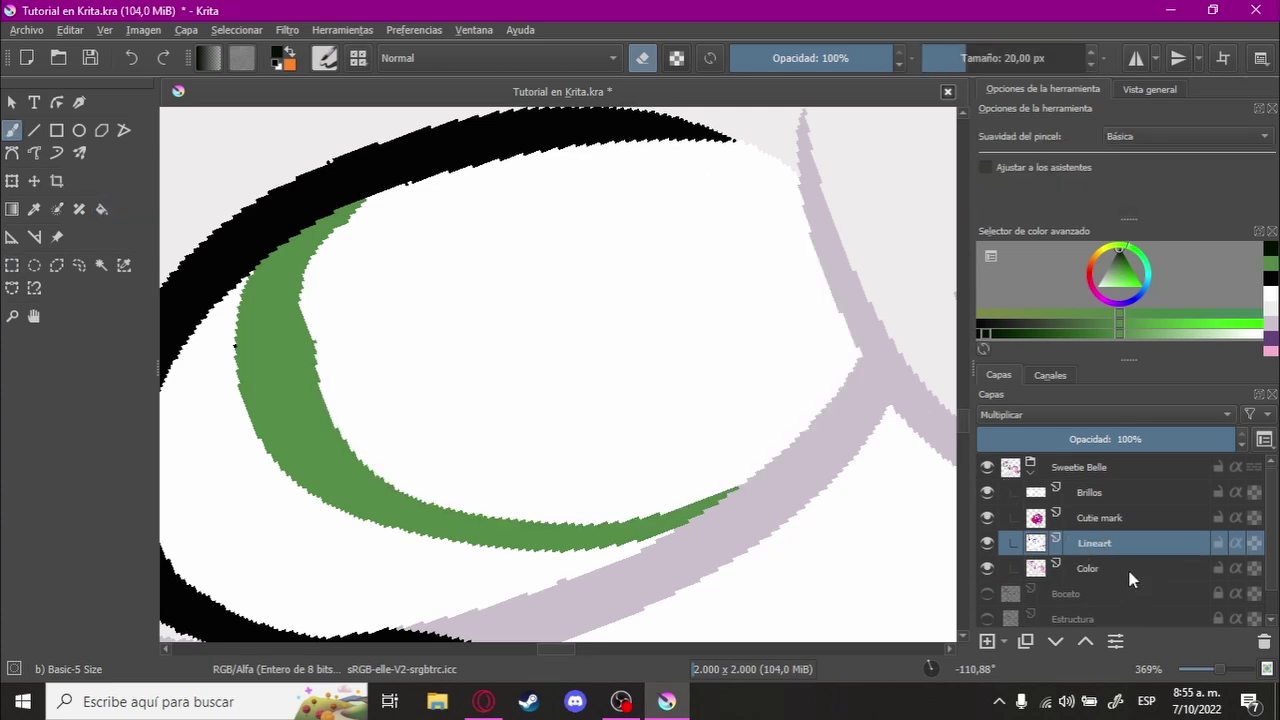
pyautogui.click(1128, 568)
pyautogui.scroll(-5, 590, 280)
# Step: Fill the left eye's pupil with the very dark green using the Fill tool
pyautogui.press('e')
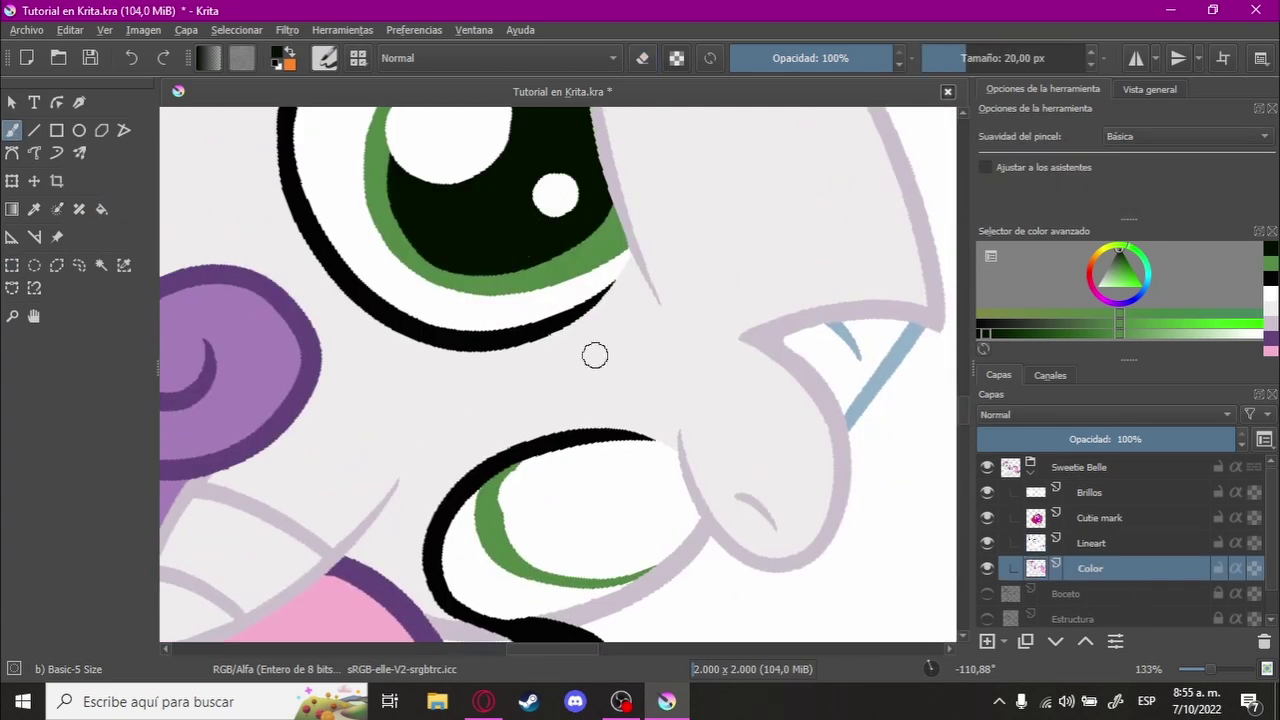
pyautogui.moveTo(595, 355)
pyautogui.mouseDown()
pyautogui.moveTo(548, 357)
pyautogui.moveTo(713, 401)
pyautogui.moveTo(686, 483)
pyautogui.moveTo(720, 357)
pyautogui.moveTo(623, 220)
pyautogui.moveTo(700, 257)
pyautogui.moveTo(680, 428)
pyautogui.moveTo(706, 262)
pyautogui.mouseUp()
pyautogui.press('f')
pyautogui.click(560, 365)
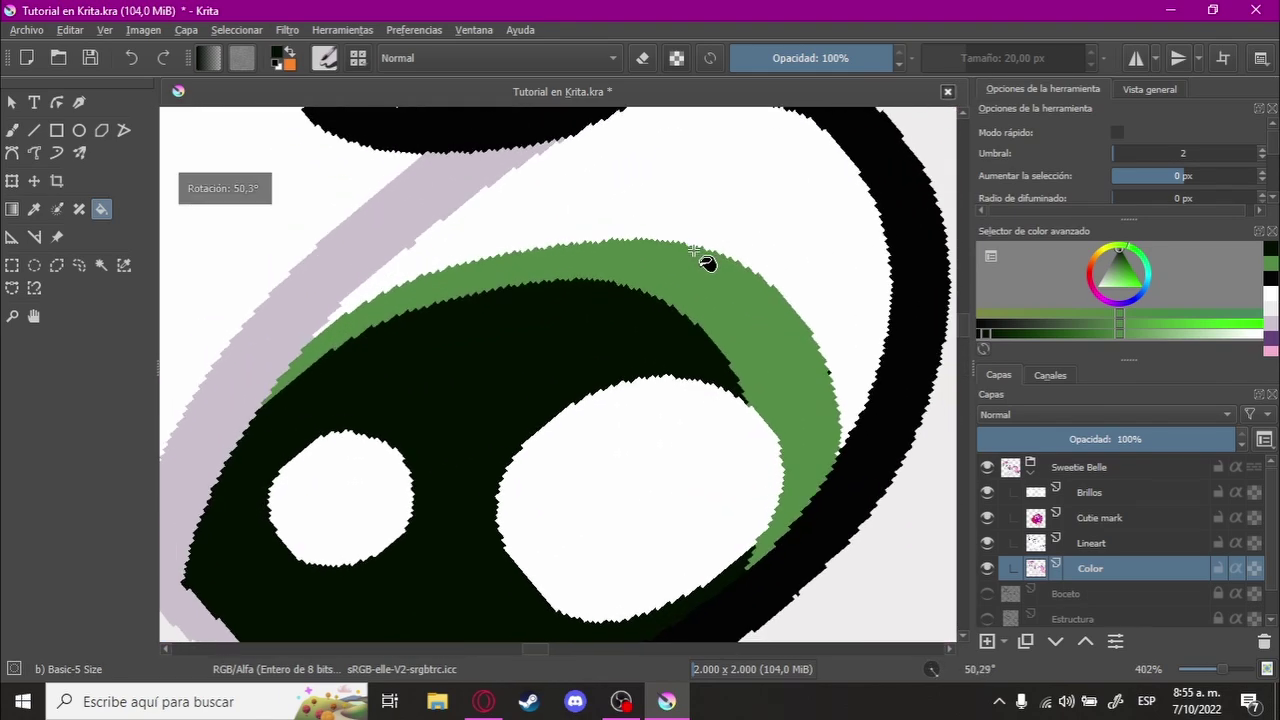
pyautogui.moveTo(554, 294)
pyautogui.mouseDown()
pyautogui.moveTo(737, 271)
pyautogui.moveTo(709, 294)
pyautogui.moveTo(732, 254)
pyautogui.moveTo(686, 271)
pyautogui.mouseUp()
# Step: Brush green over the gaps along the left pupil's edge against the iris
pyautogui.press('b')
pyautogui.click(430, 375)
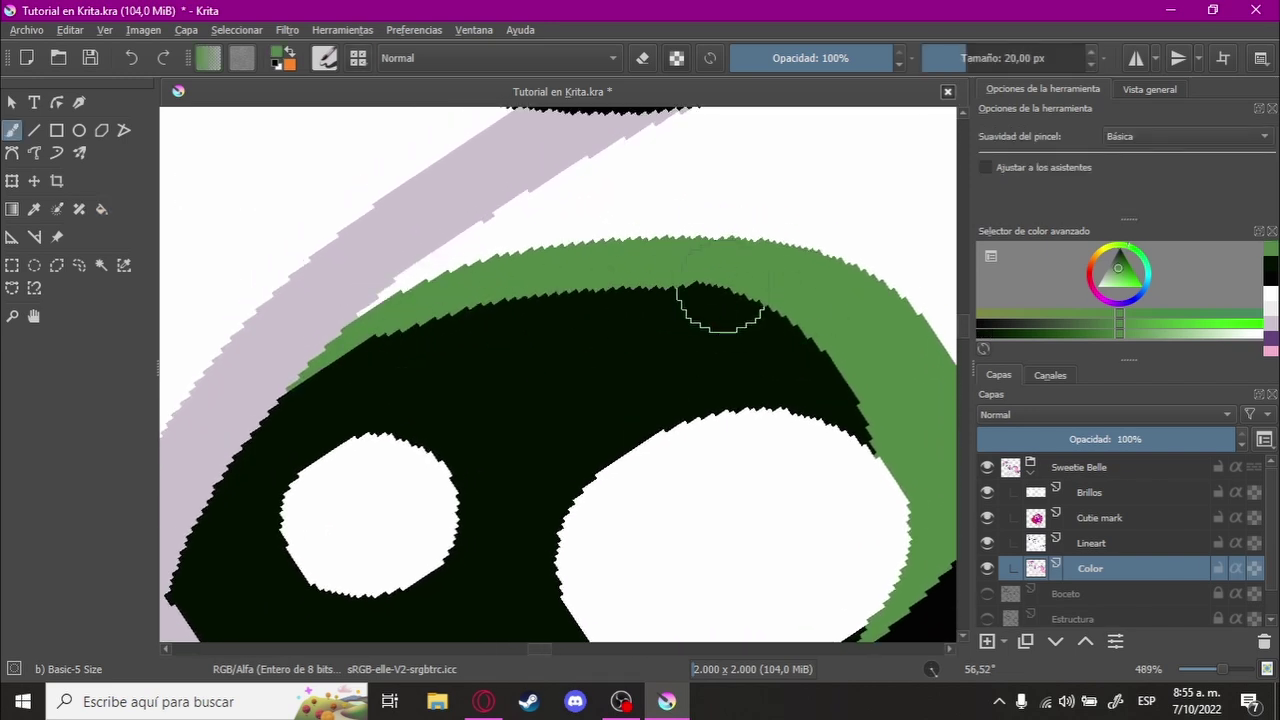
pyautogui.moveTo(392, 335)
pyautogui.mouseDown()
pyautogui.moveTo(670, 328)
pyautogui.moveTo(519, 305)
pyautogui.mouseUp()
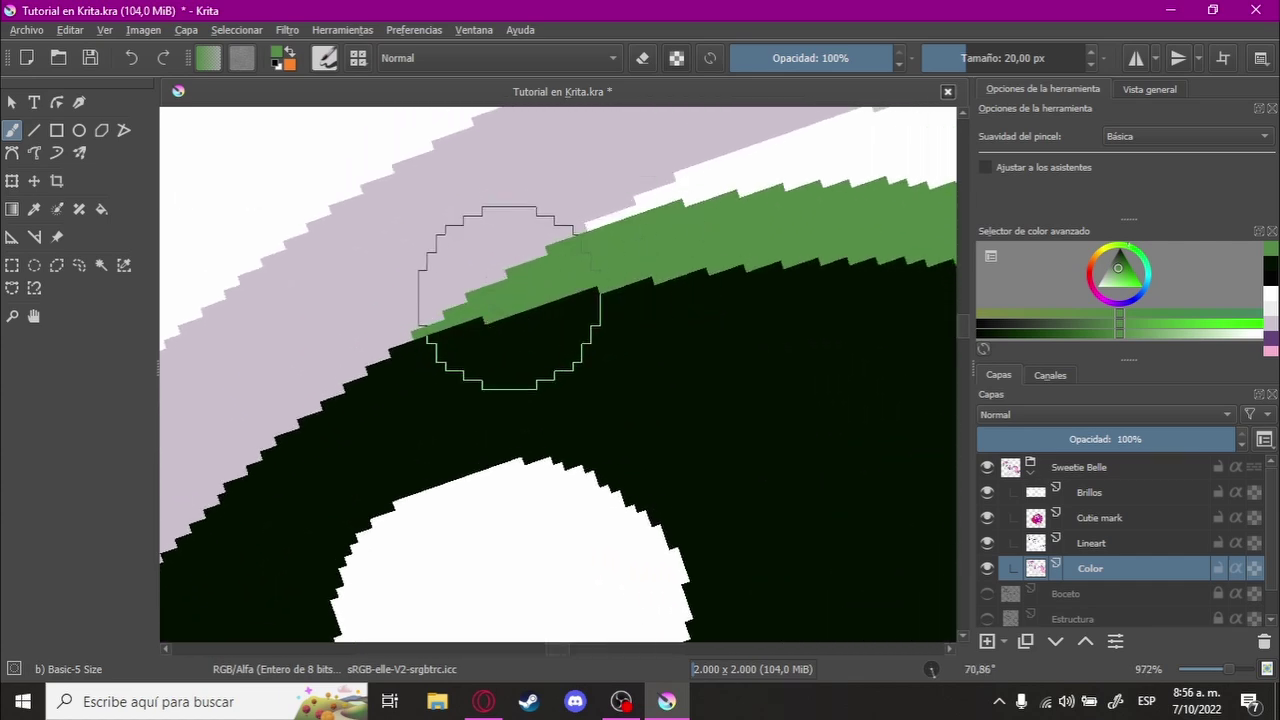
pyautogui.moveTo(471, 271)
pyautogui.mouseDown()
pyautogui.moveTo(580, 391)
pyautogui.moveTo(618, 208)
pyautogui.moveTo(680, 226)
pyautogui.moveTo(680, 386)
pyautogui.moveTo(743, 408)
pyautogui.moveTo(508, 251)
pyautogui.moveTo(629, 357)
pyautogui.mouseUp()
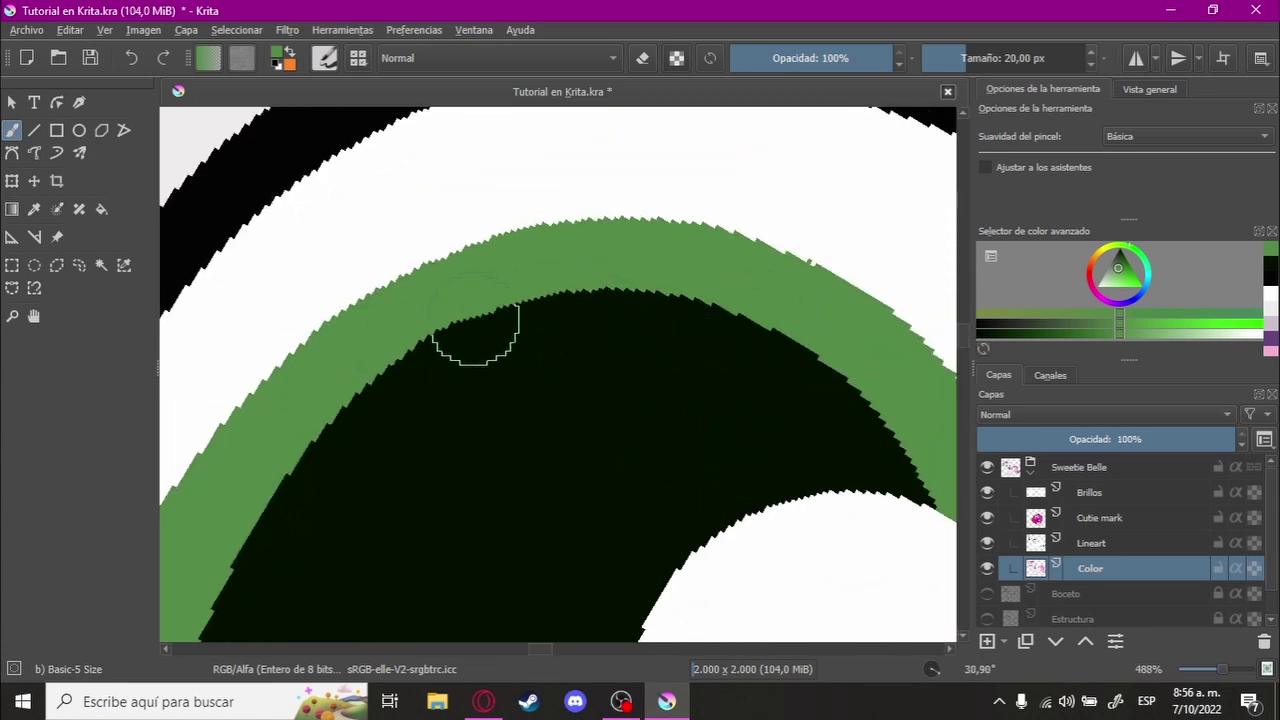
pyautogui.moveTo(378, 340)
pyautogui.mouseDown()
pyautogui.moveTo(677, 286)
pyautogui.moveTo(671, 271)
pyautogui.moveTo(571, 286)
pyautogui.moveTo(616, 373)
pyautogui.moveTo(625, 343)
pyautogui.moveTo(660, 360)
pyautogui.moveTo(752, 350)
pyautogui.moveTo(757, 395)
pyautogui.moveTo(731, 371)
pyautogui.moveTo(567, 372)
pyautogui.mouseUp()
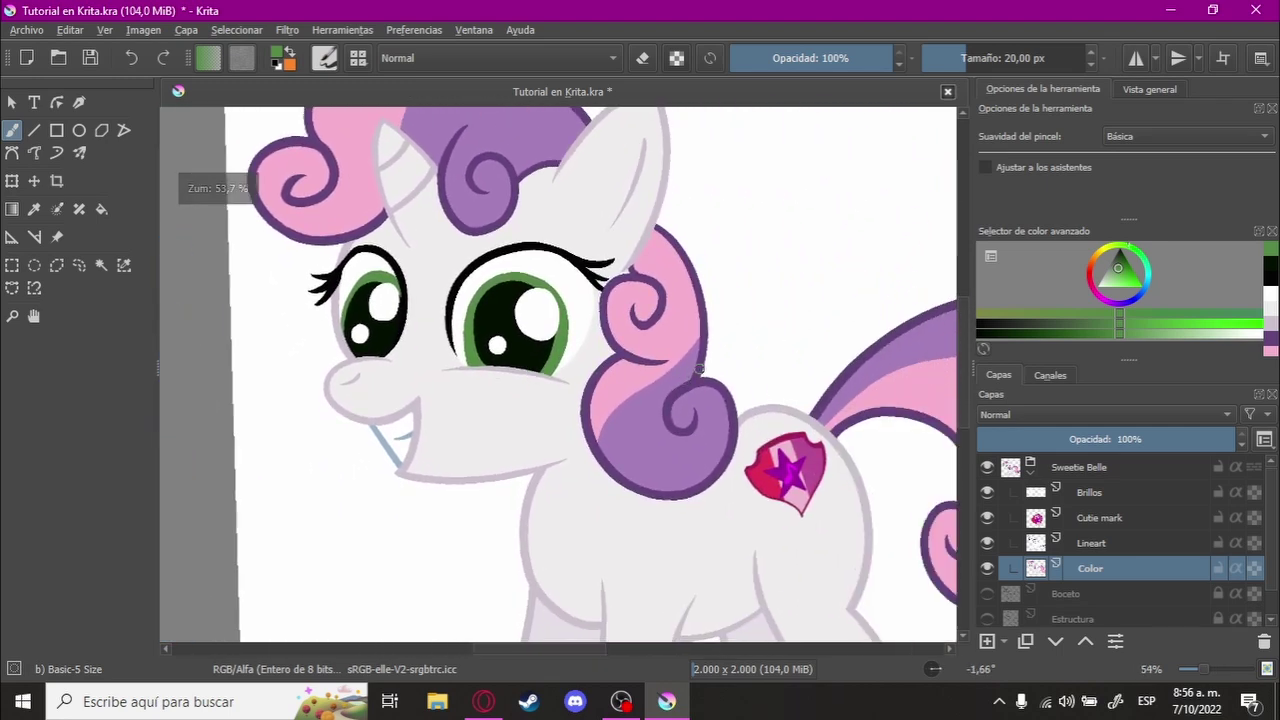
# Step: Start a new custom gradient whose first stop is the iris's medium green (#538a46)
pyautogui.moveTo(700, 370)
pyautogui.mouseDown()
pyautogui.moveTo(500, 355)
pyautogui.moveTo(663, 350)
pyautogui.moveTo(629, 337)
pyautogui.mouseUp()
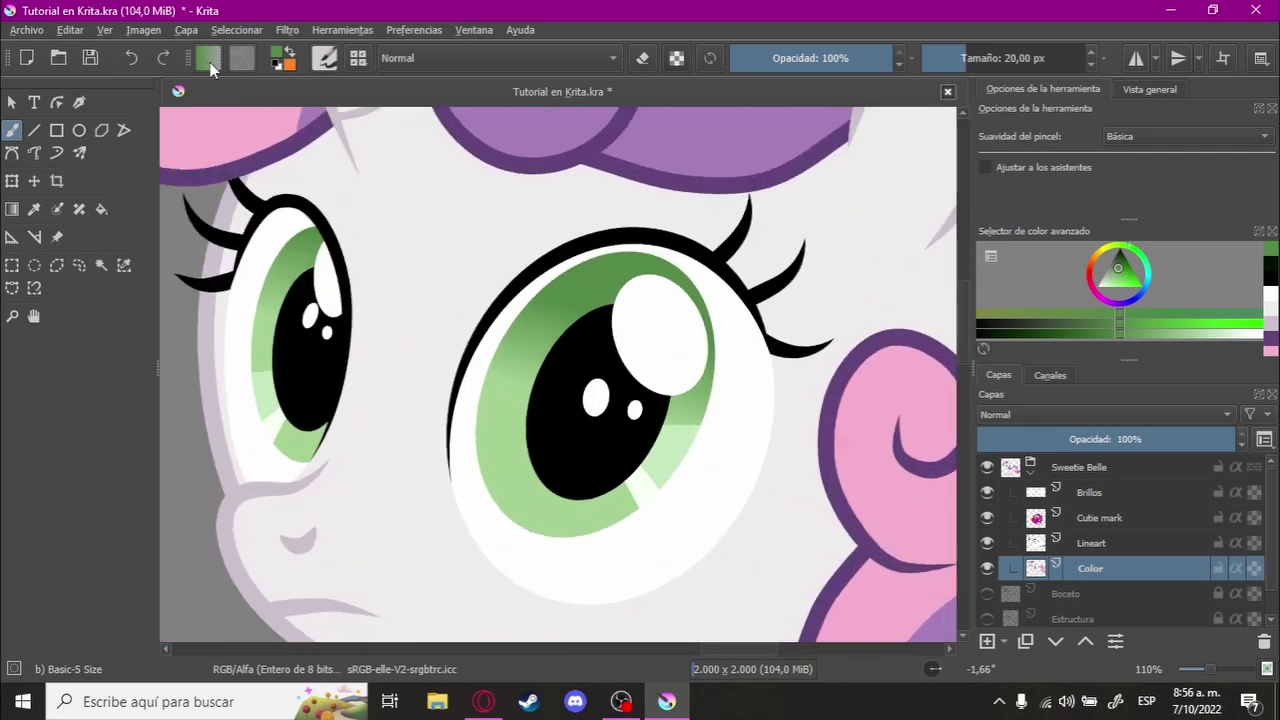
pyautogui.click(211, 64)
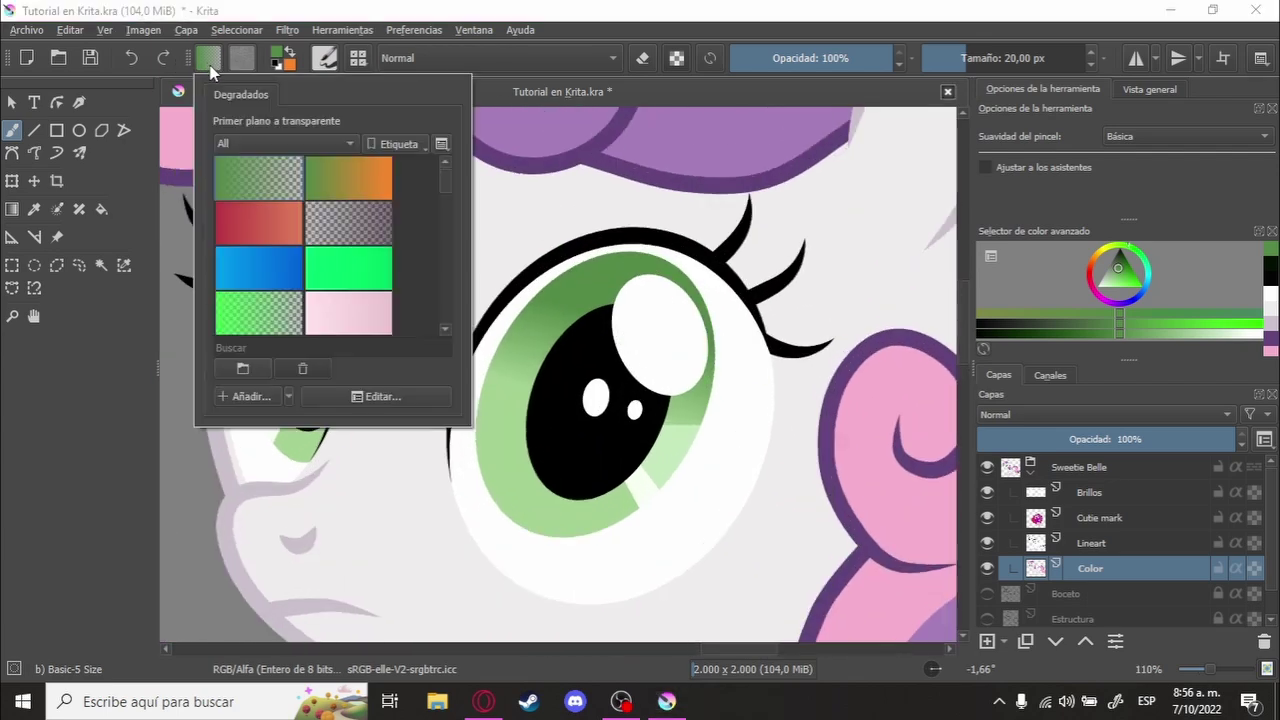
pyautogui.click(250, 397)
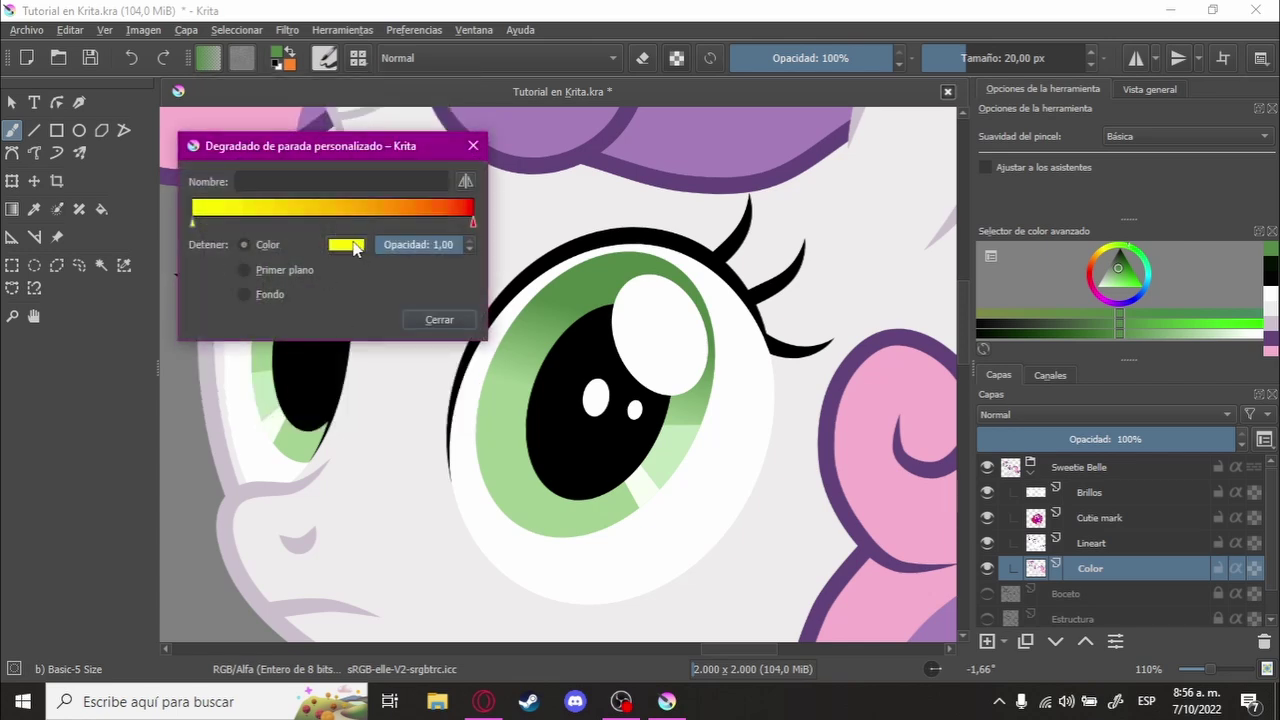
pyautogui.click(347, 245)
pyautogui.click(493, 366)
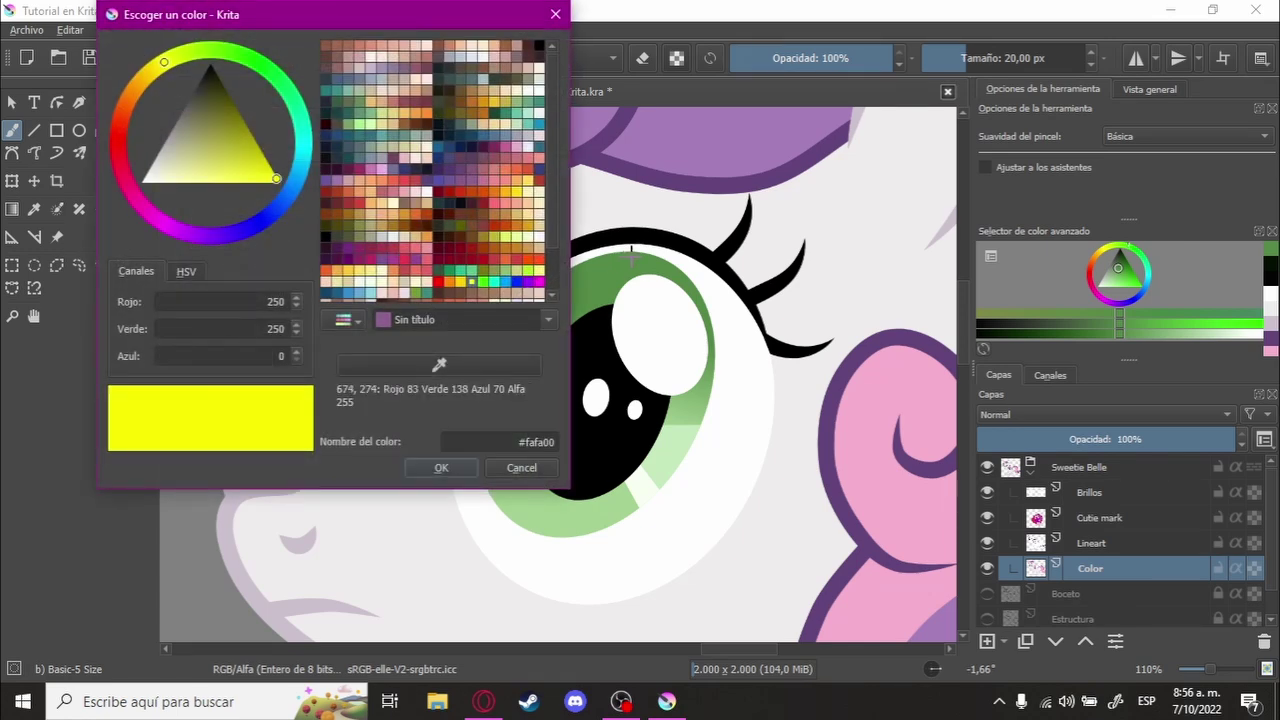
pyautogui.click(637, 252)
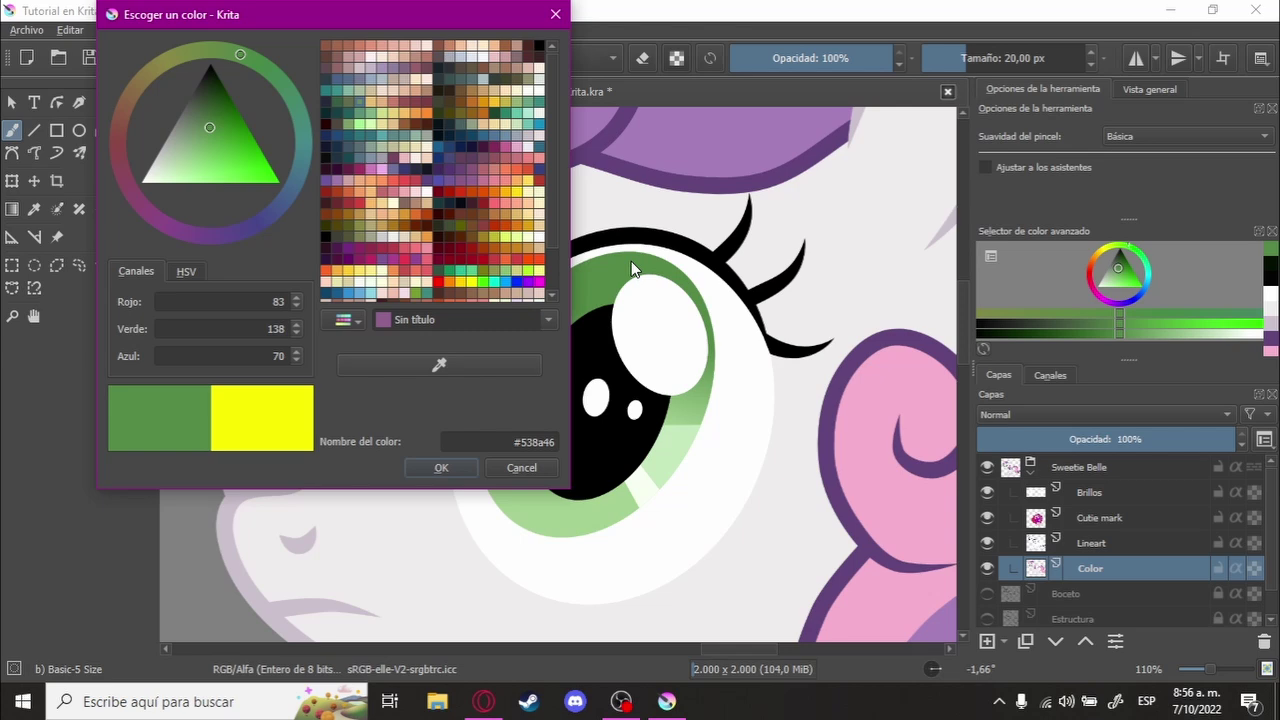
pyautogui.click(415, 468)
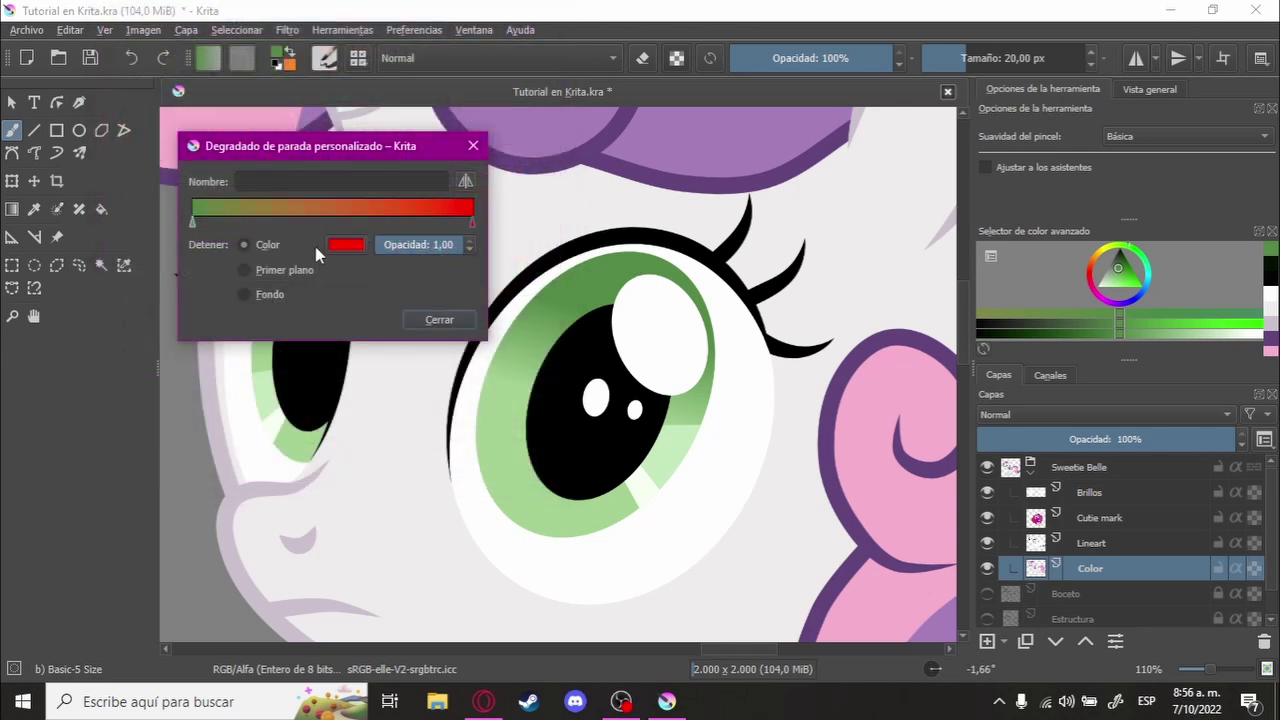
# Step: Set the gradient's end stop to a light green sampled from the iris, then close the editor
pyautogui.click(345, 246)
pyautogui.click(486, 366)
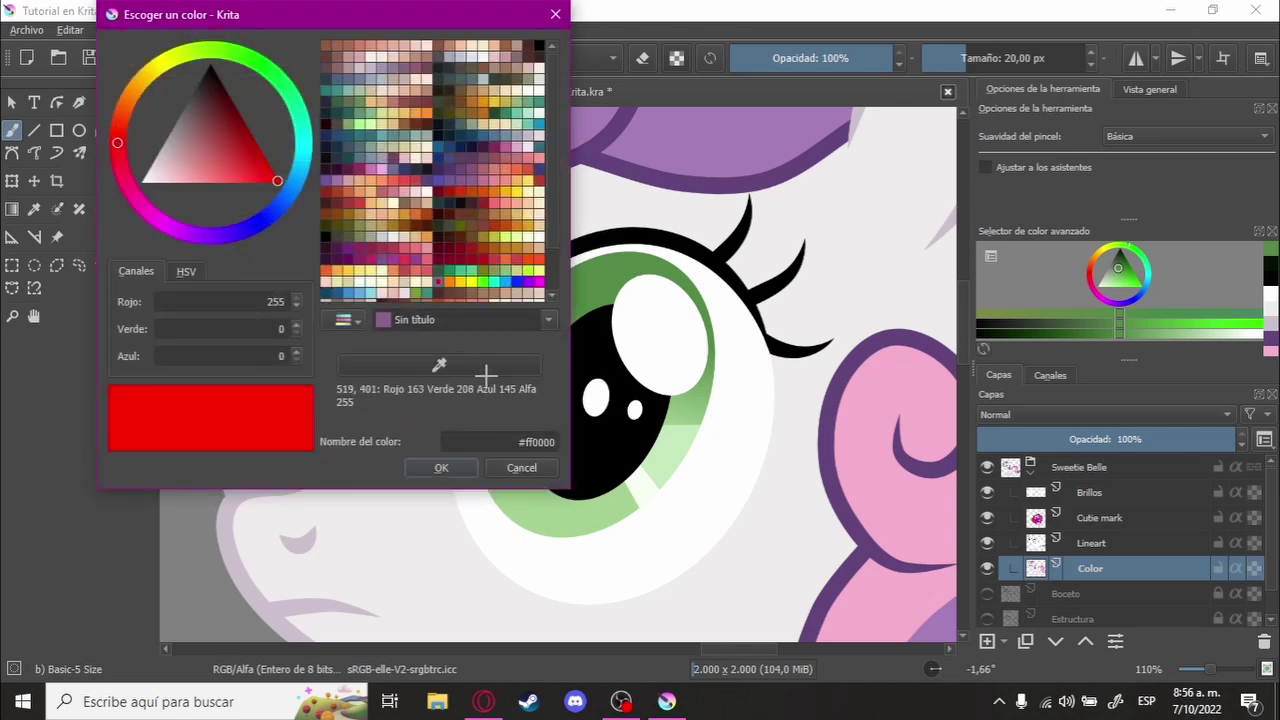
pyautogui.click(547, 537)
pyautogui.click(421, 468)
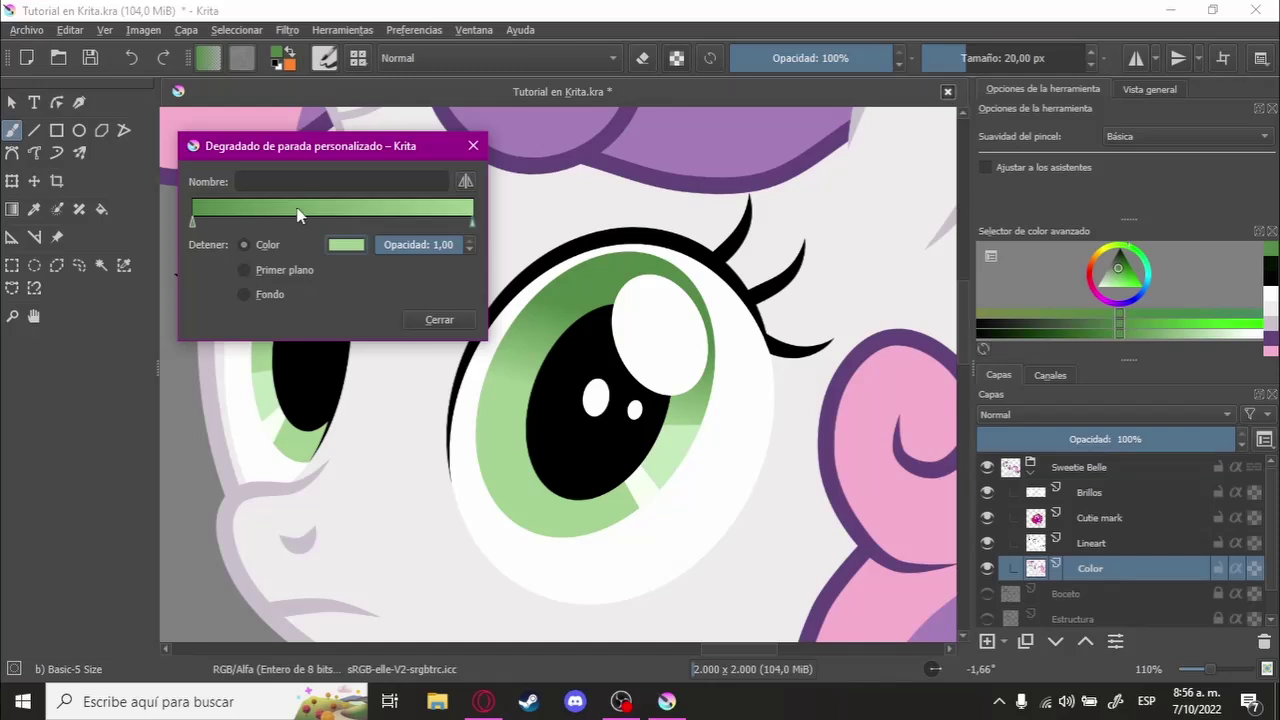
pyautogui.click(440, 320)
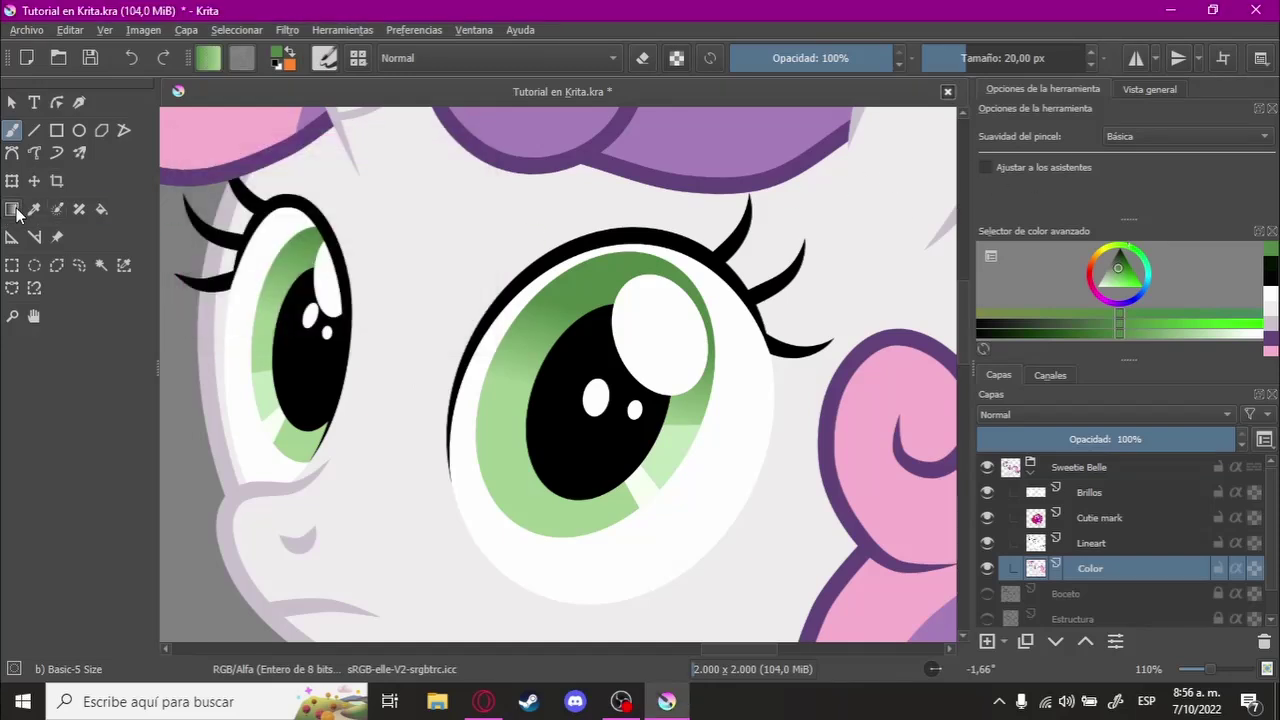
# Step: Select the Gradient tool and zoom, pan and rotate the canvas to frame both eyes up close
pyautogui.click(11, 211)
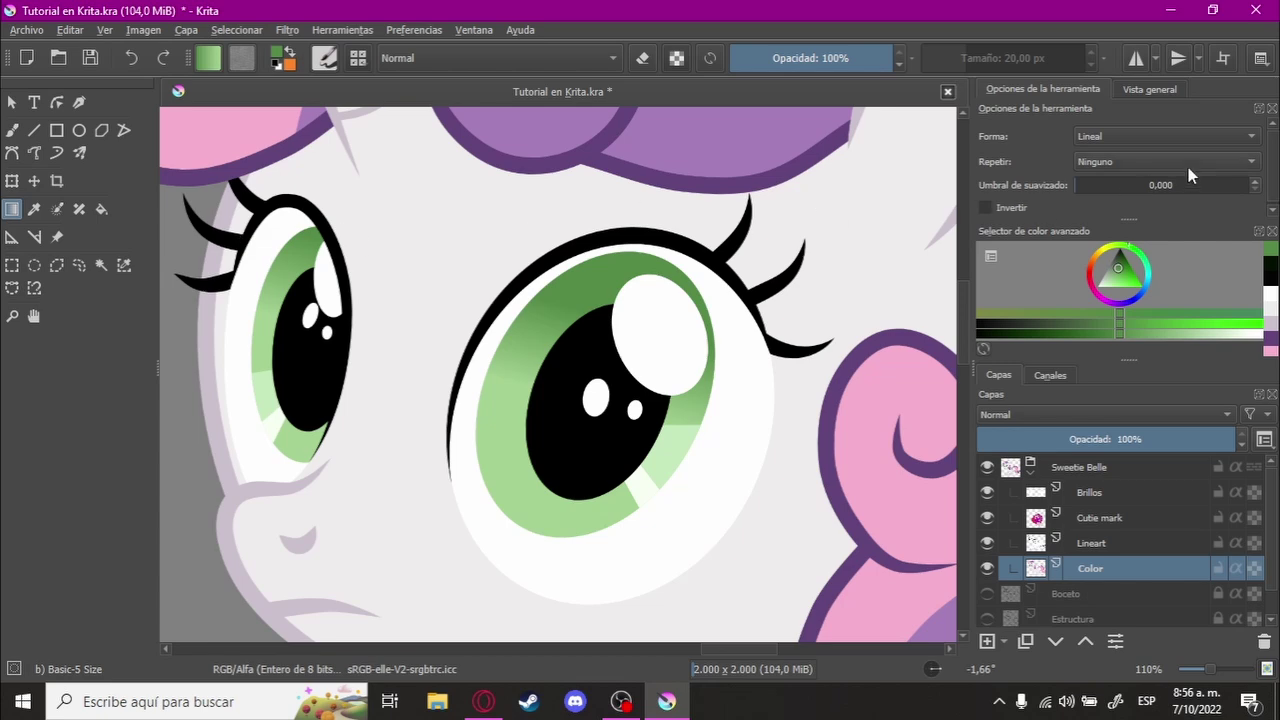
pyautogui.scroll(-2, 637, 294)
pyautogui.scroll(-2, 654, 314)
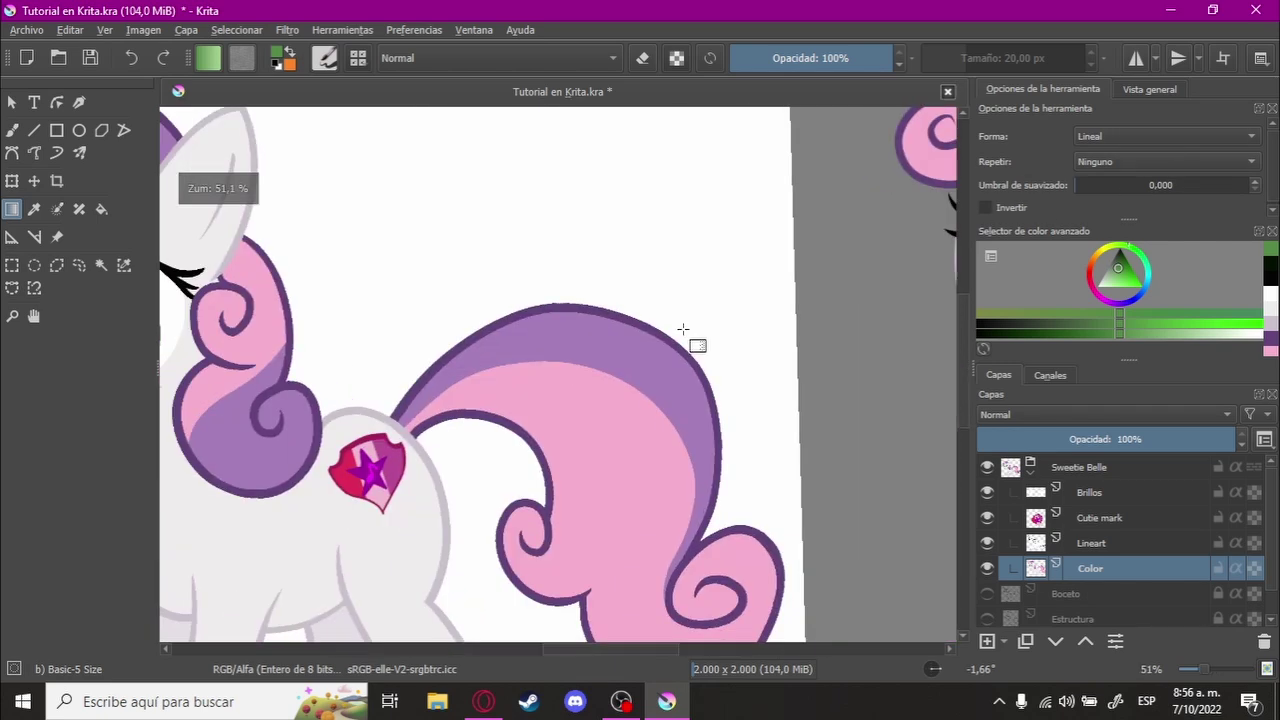
pyautogui.scroll(-1, 686, 343)
pyautogui.scroll(2, 514, 314)
pyautogui.scroll(2, 474, 309)
pyautogui.scroll(2, 549, 271)
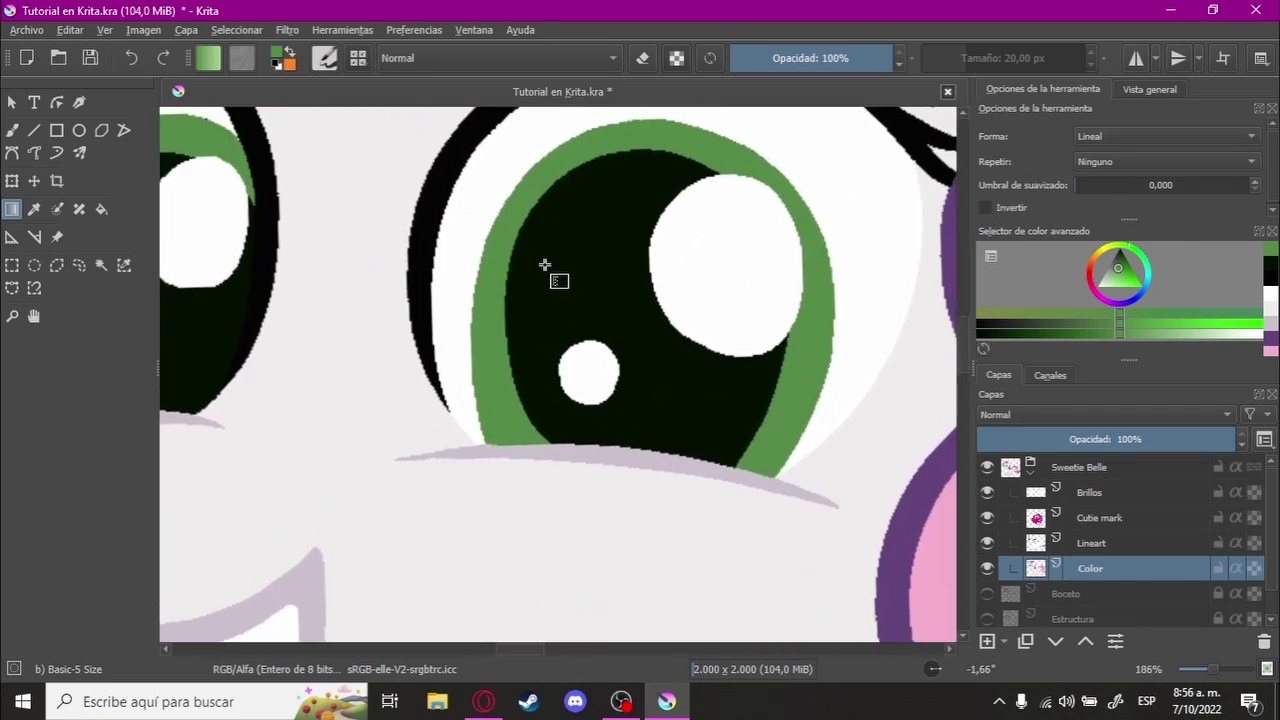
pyautogui.moveTo(549, 271); pyautogui.dragTo(523, 308)
pyautogui.scroll(-1, 543, 306)
pyautogui.hscroll(-3, 371, 271)
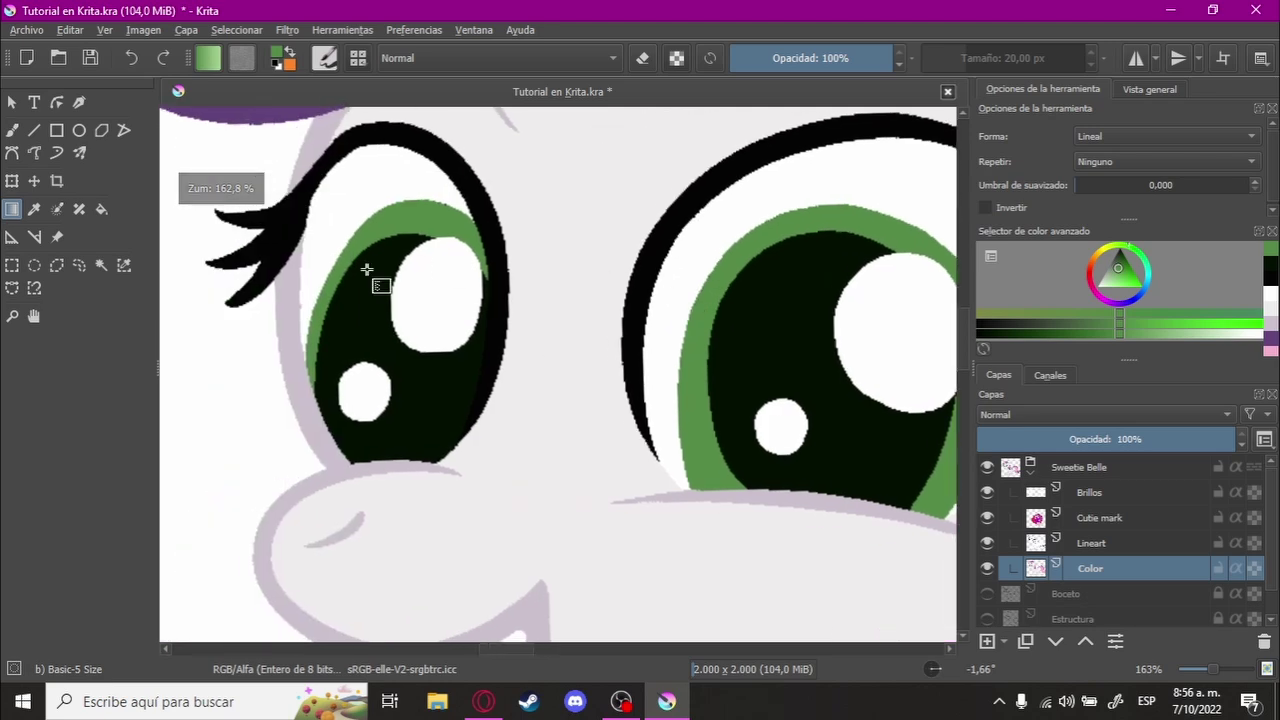
pyautogui.hscroll(3, 598, 356)
pyautogui.hscroll(1, 685, 218)
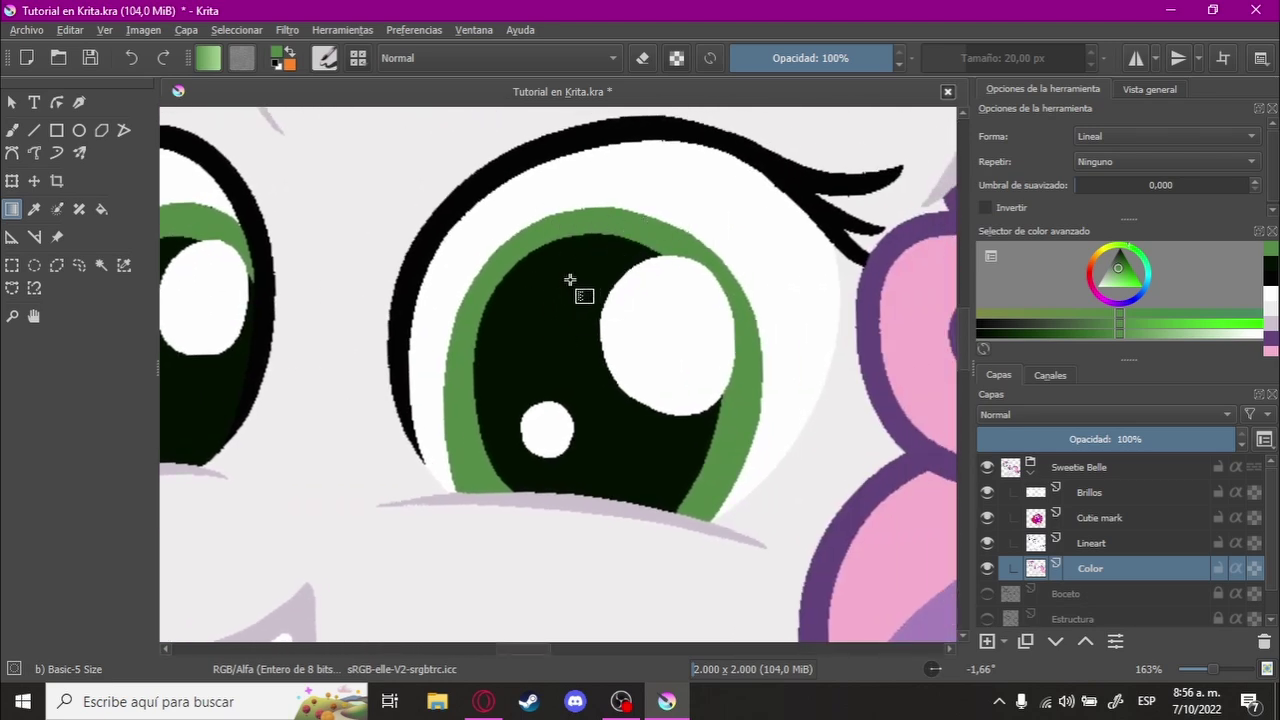
pyautogui.moveTo(570, 280)
pyautogui.mouseDown()
pyautogui.moveTo(693, 333)
pyautogui.moveTo(634, 409)
pyautogui.moveTo(686, 377)
pyautogui.mouseUp()
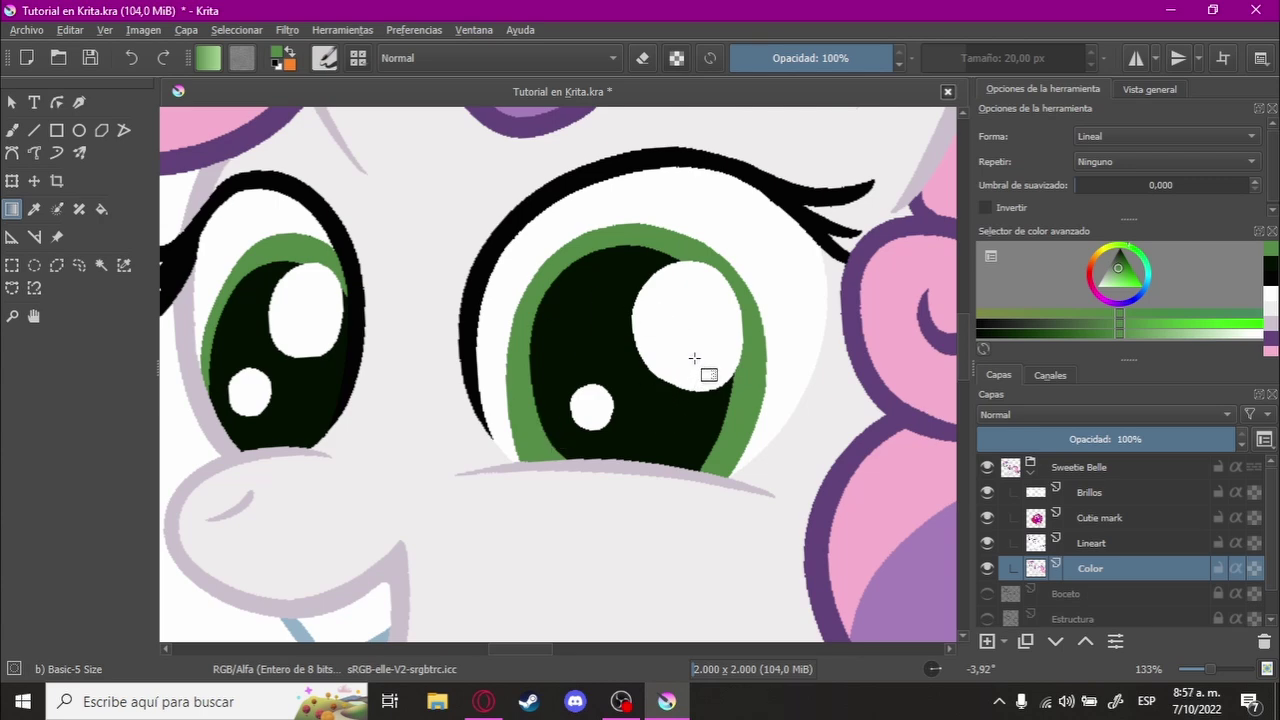
# Step: Magic-wand select the right eye's green iris and return to the Gradient tool
pyautogui.click(100, 267)
pyautogui.click(652, 241)
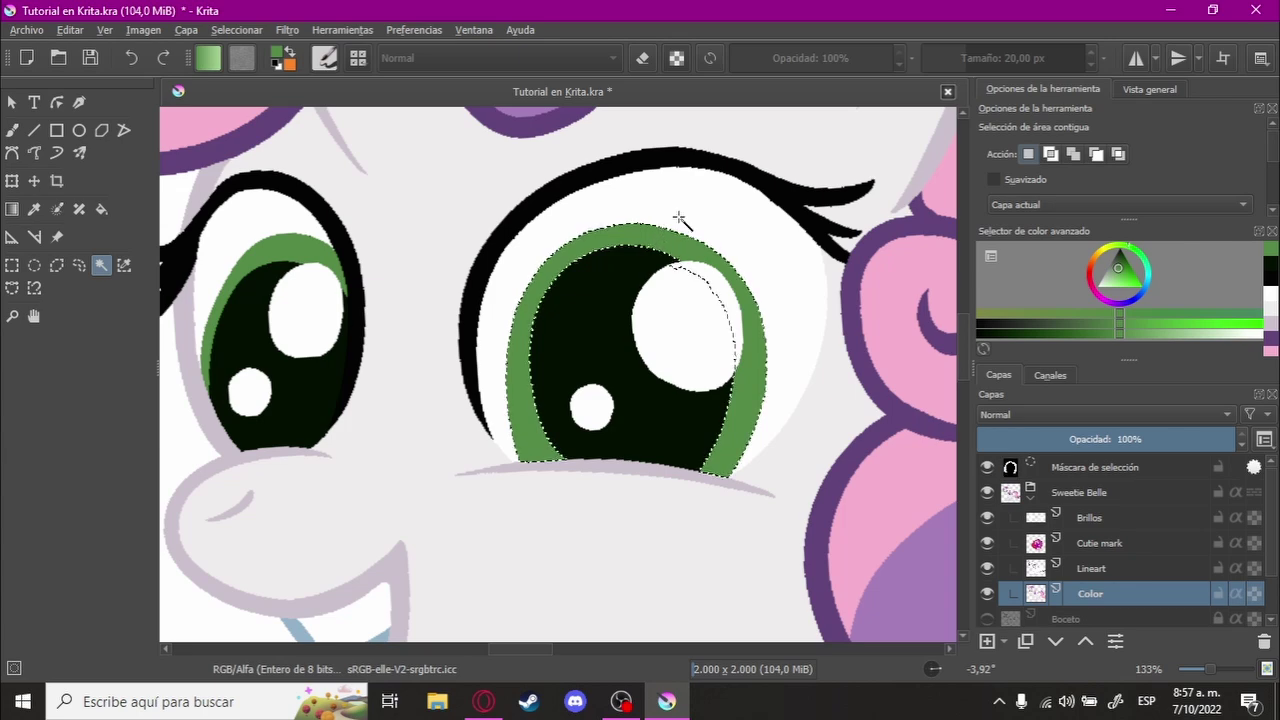
pyautogui.click(11, 210)
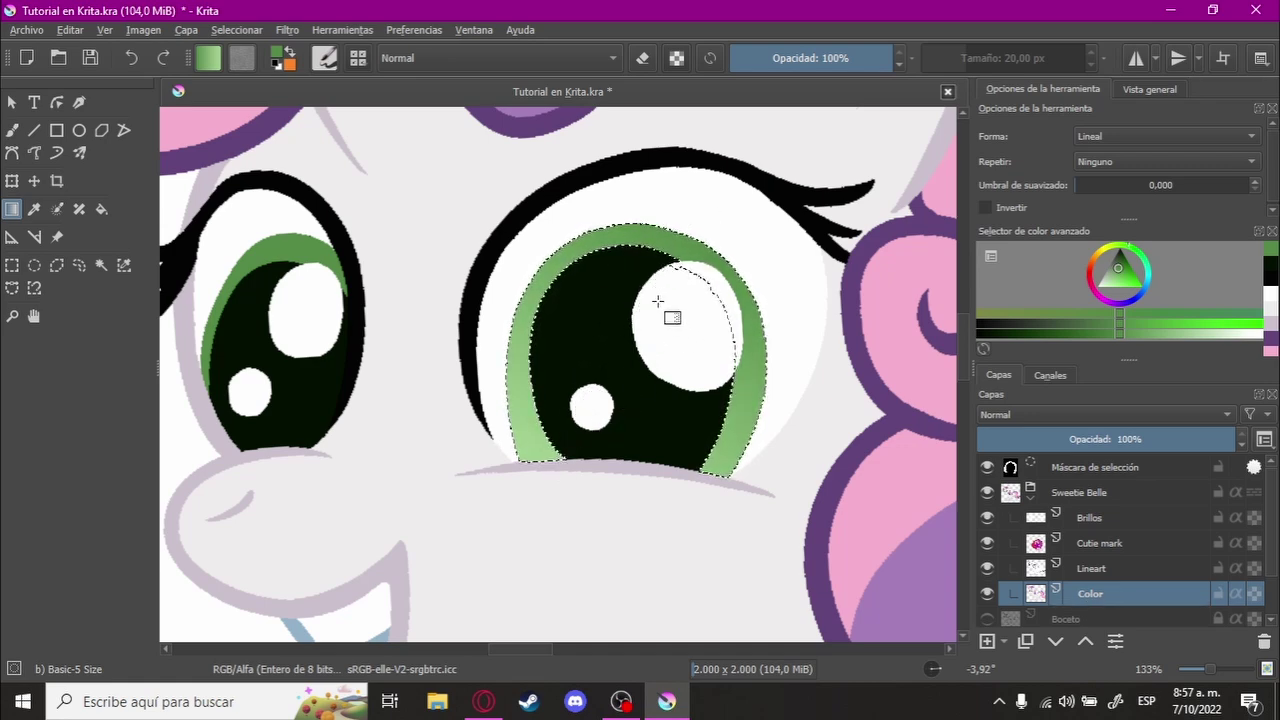
pyautogui.scroll(5, 685, 280)
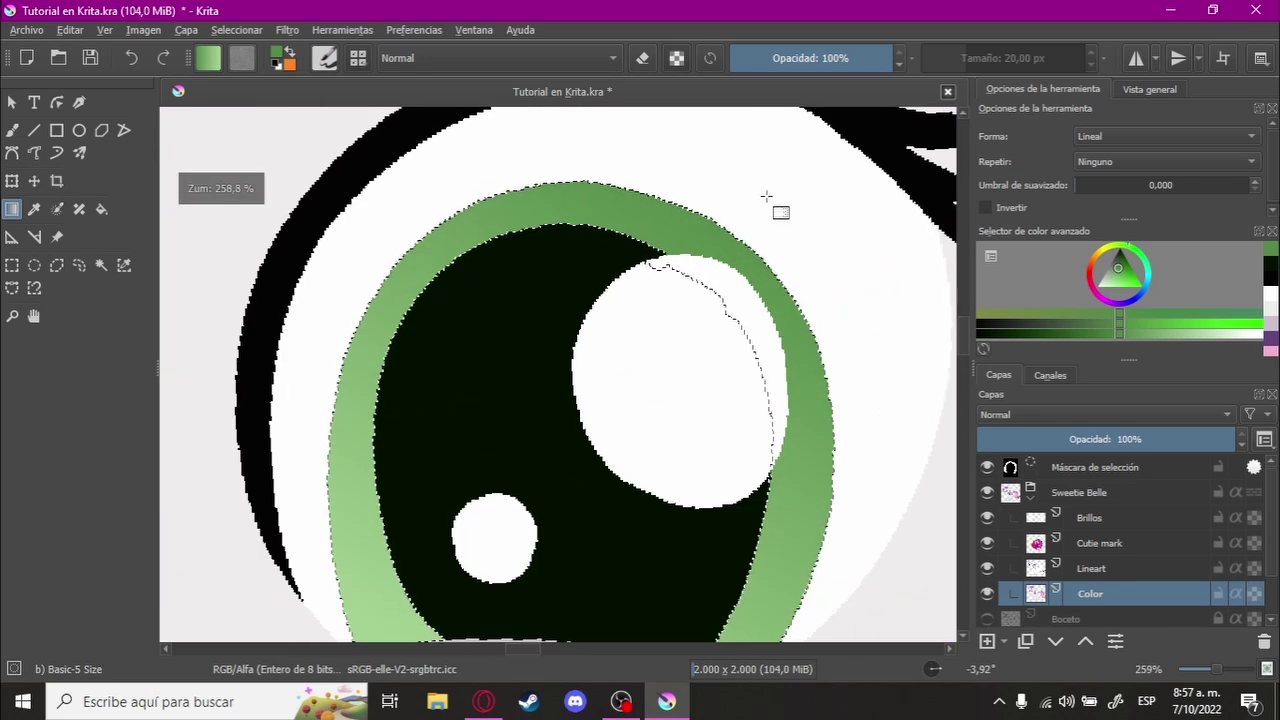
pyautogui.scroll(-3, 743, 217)
pyautogui.scroll(-2, 620, 340)
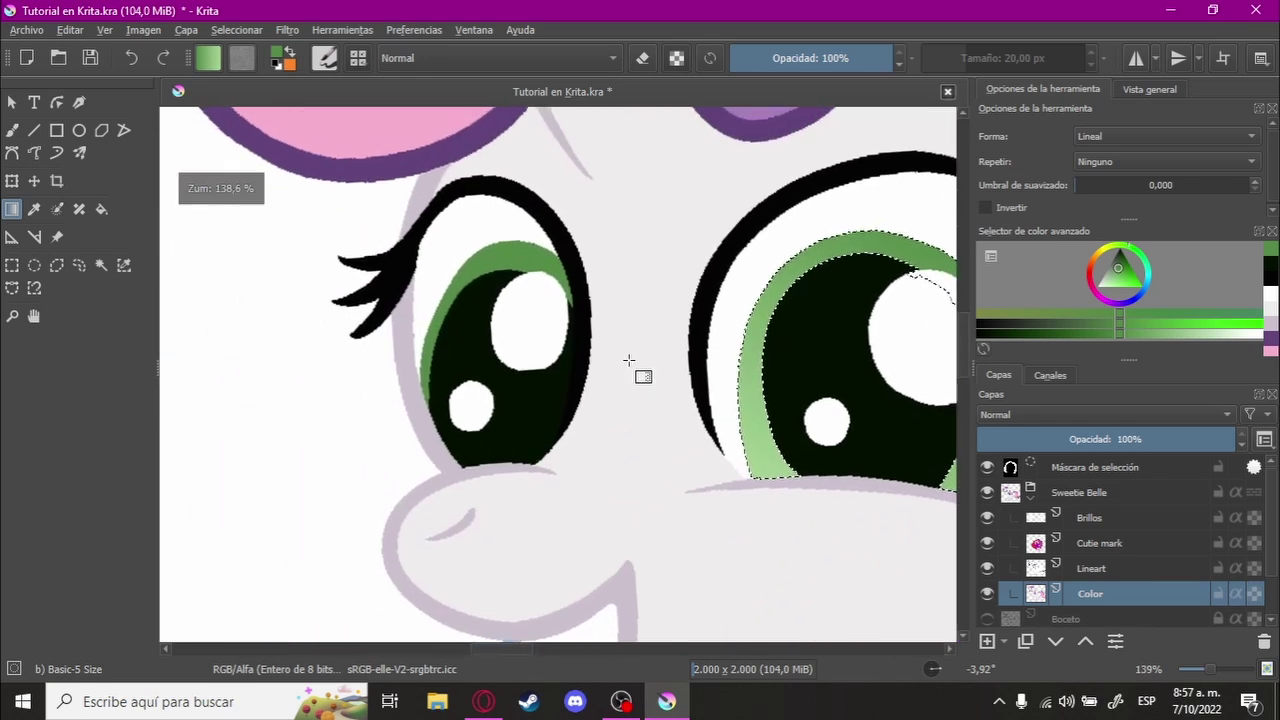
pyautogui.scroll(3, 466, 286)
# Step: Select the left iris, drag the green gradient across it, then deselect
pyautogui.click(102, 268)
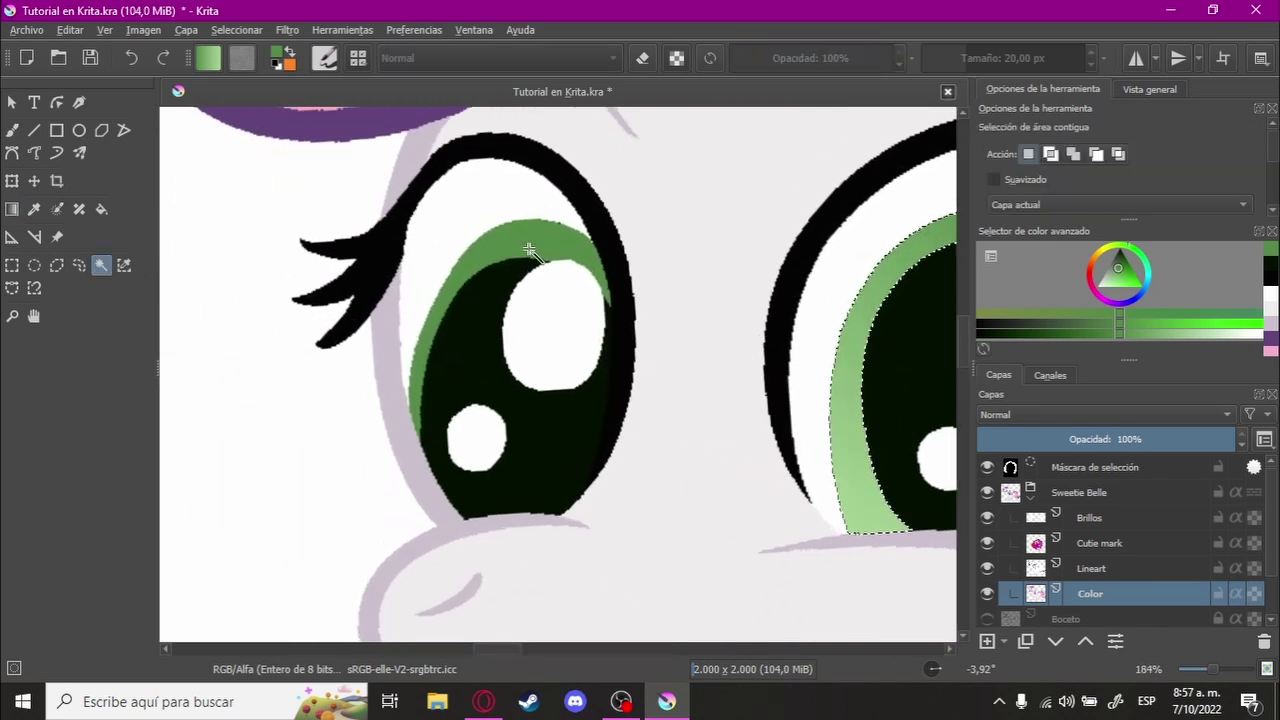
pyautogui.click(529, 248)
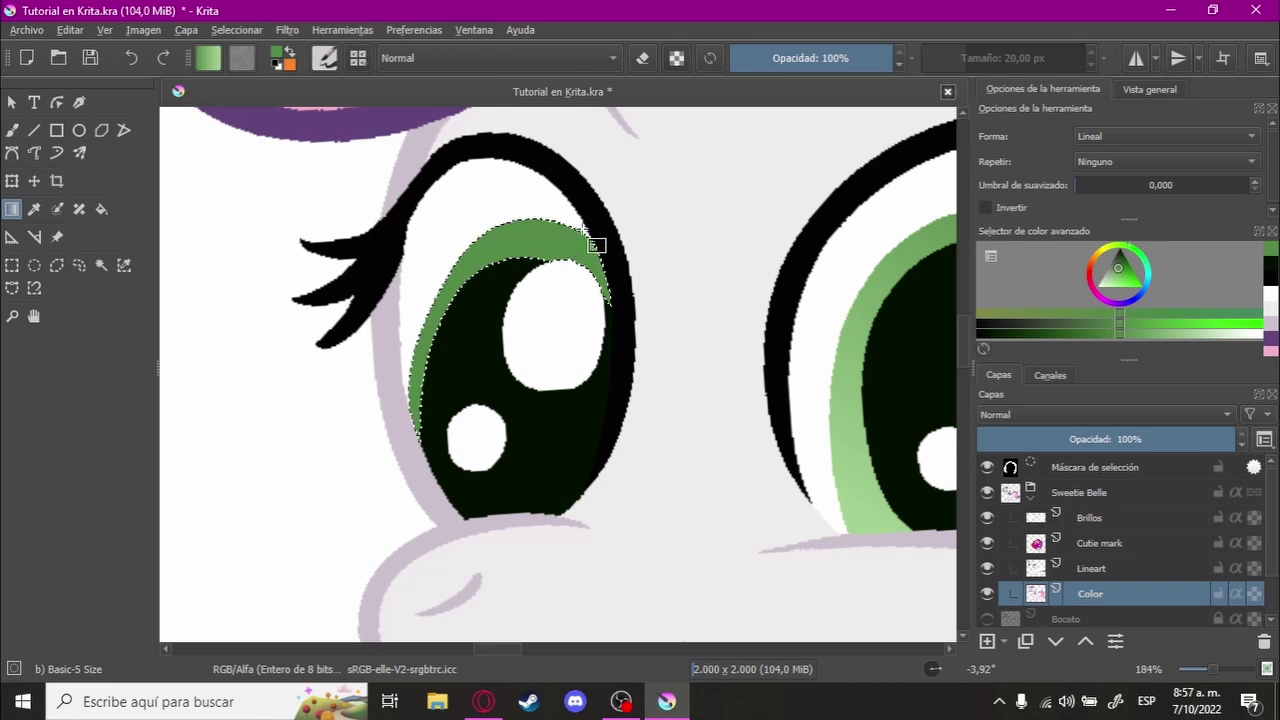
pyautogui.moveTo(600, 245); pyautogui.dragTo(476, 470)
pyautogui.scroll(-3, 559, 312)
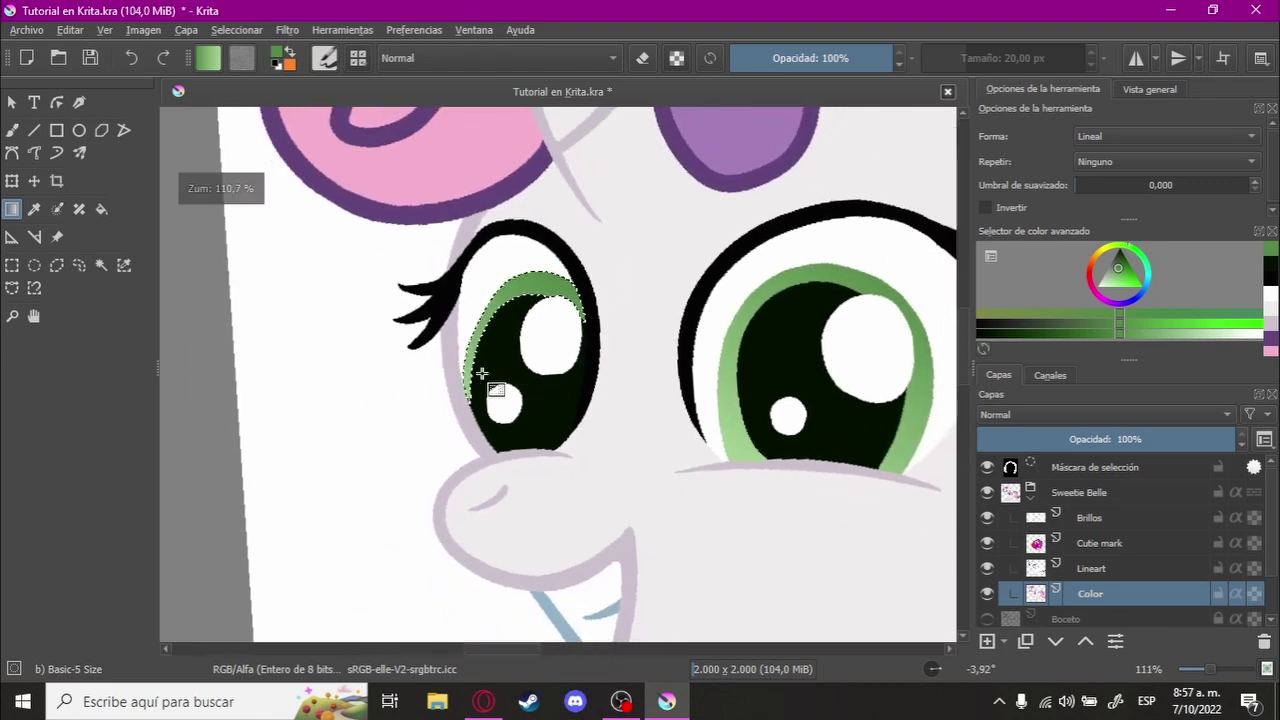
pyautogui.hotkey('ctrl', 'r')
# Step: Switch to rectangular selection, zoom out over the pony's face and straighten the canvas rotation
pyautogui.hotkey('ctrl', 'shift', 'a')
pyautogui.scroll(-2, 462, 304)
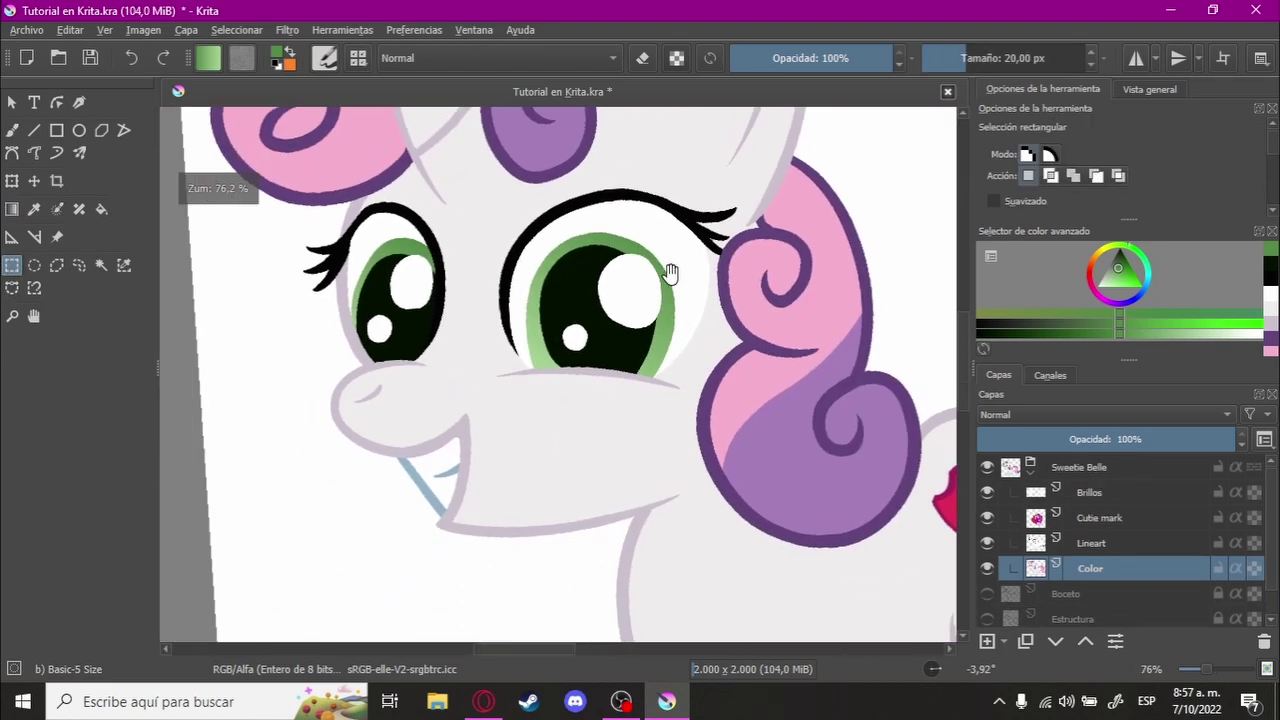
pyautogui.scroll(-2, 600, 315)
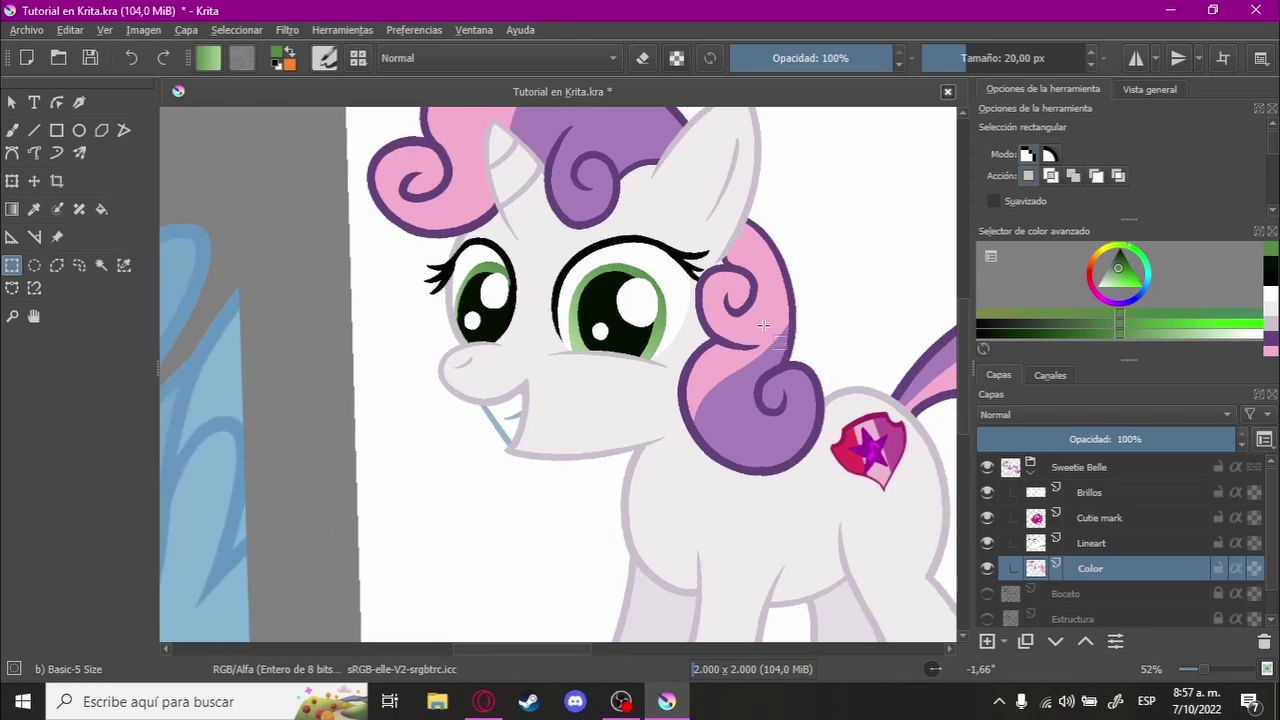
pyautogui.moveTo(762, 325); pyautogui.dragTo(635, 319)
pyautogui.scroll(2, 380, 368)
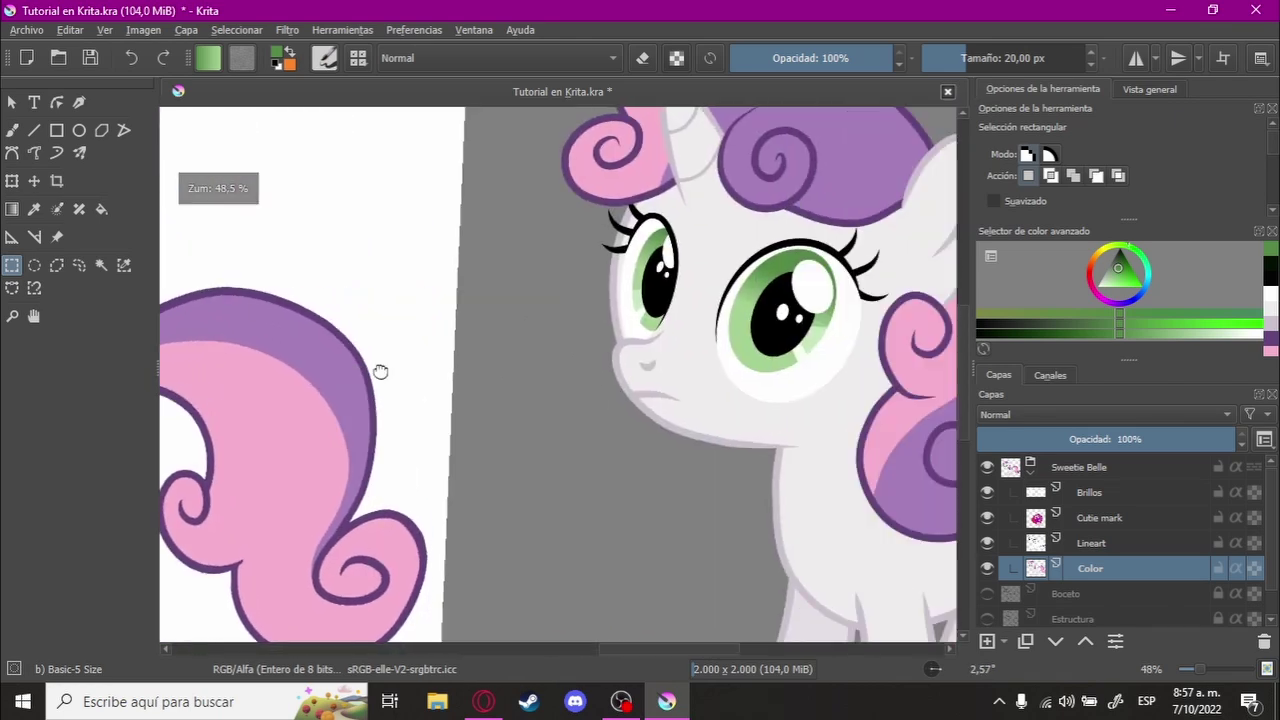
pyautogui.scroll(2, 771, 306)
pyautogui.scroll(1, 751, 334)
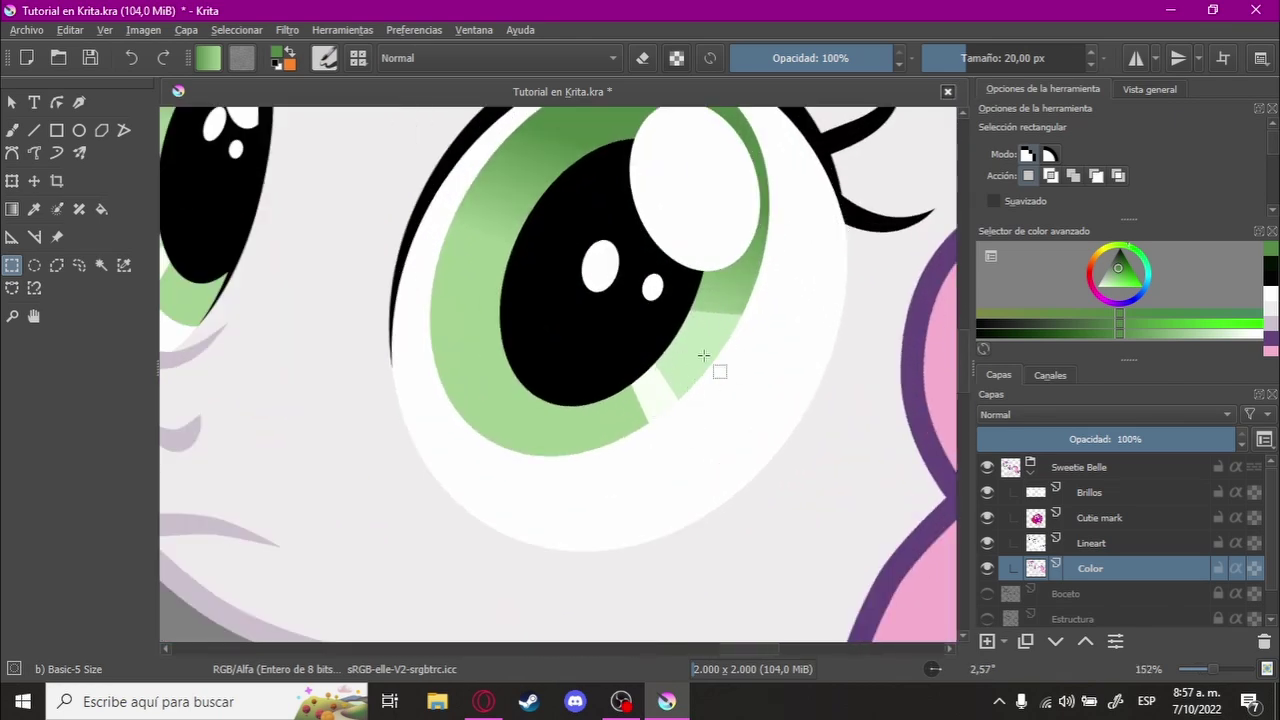
pyautogui.scroll(-2, 687, 368)
pyautogui.scroll(-1, 491, 414)
pyautogui.moveTo(491, 414); pyautogui.dragTo(417, 423)
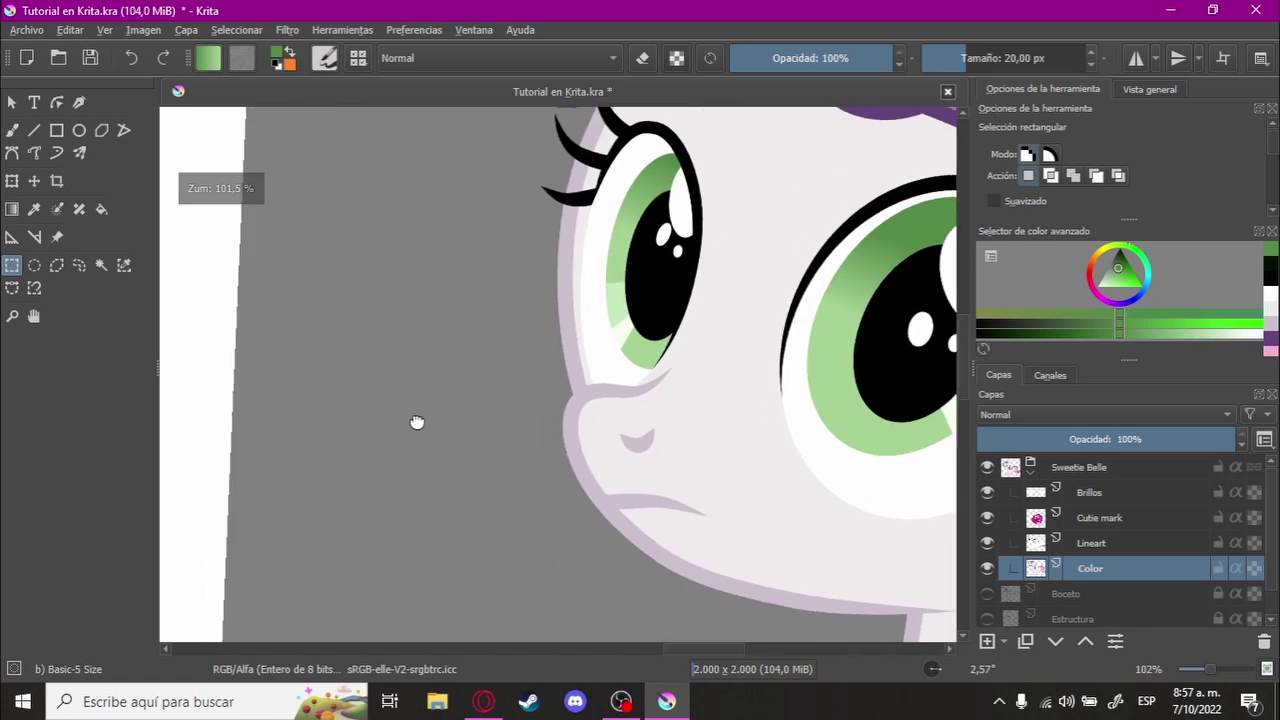
pyautogui.scroll(2, 652, 370)
pyautogui.scroll(-1, 652, 370)
pyautogui.scroll(-1, 600, 434)
pyautogui.scroll(-1, 571, 386)
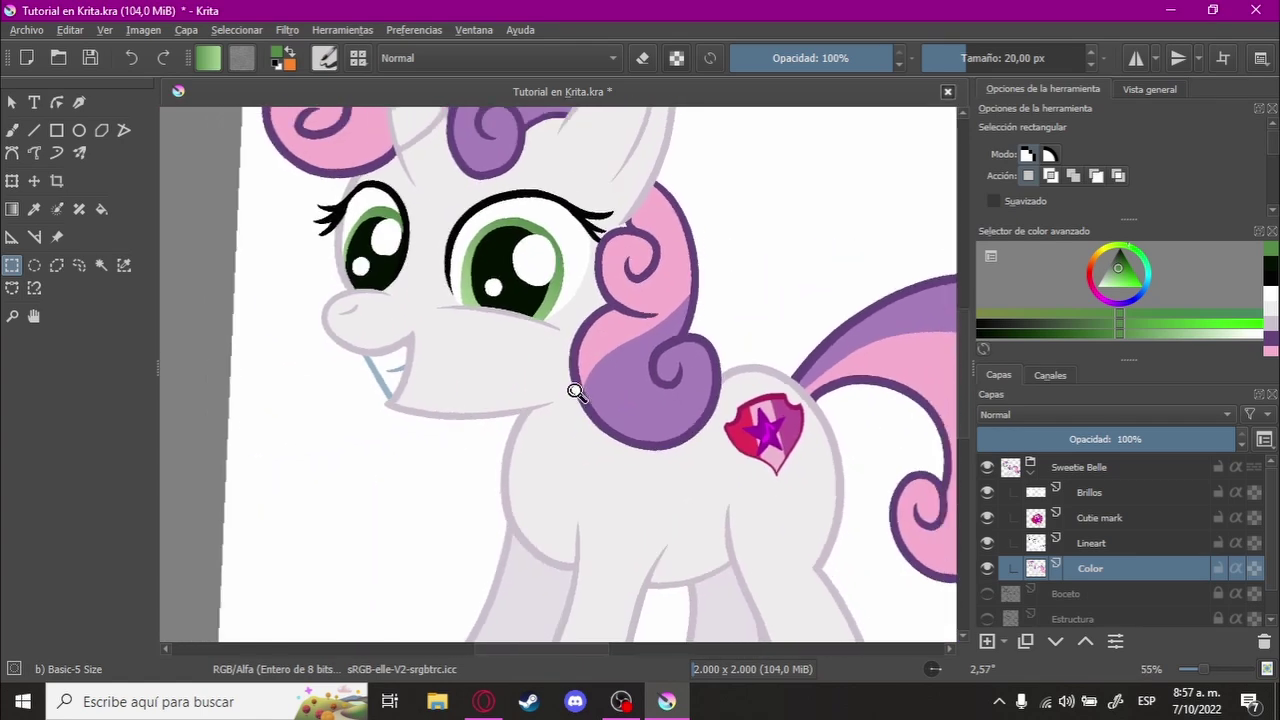
pyautogui.scroll(-1, 660, 330)
pyautogui.moveTo(660, 330)
pyautogui.mouseDown()
pyautogui.moveTo(723, 330)
pyautogui.moveTo(646, 351)
pyautogui.moveTo(651, 337)
pyautogui.moveTo(625, 320)
pyautogui.mouseUp()
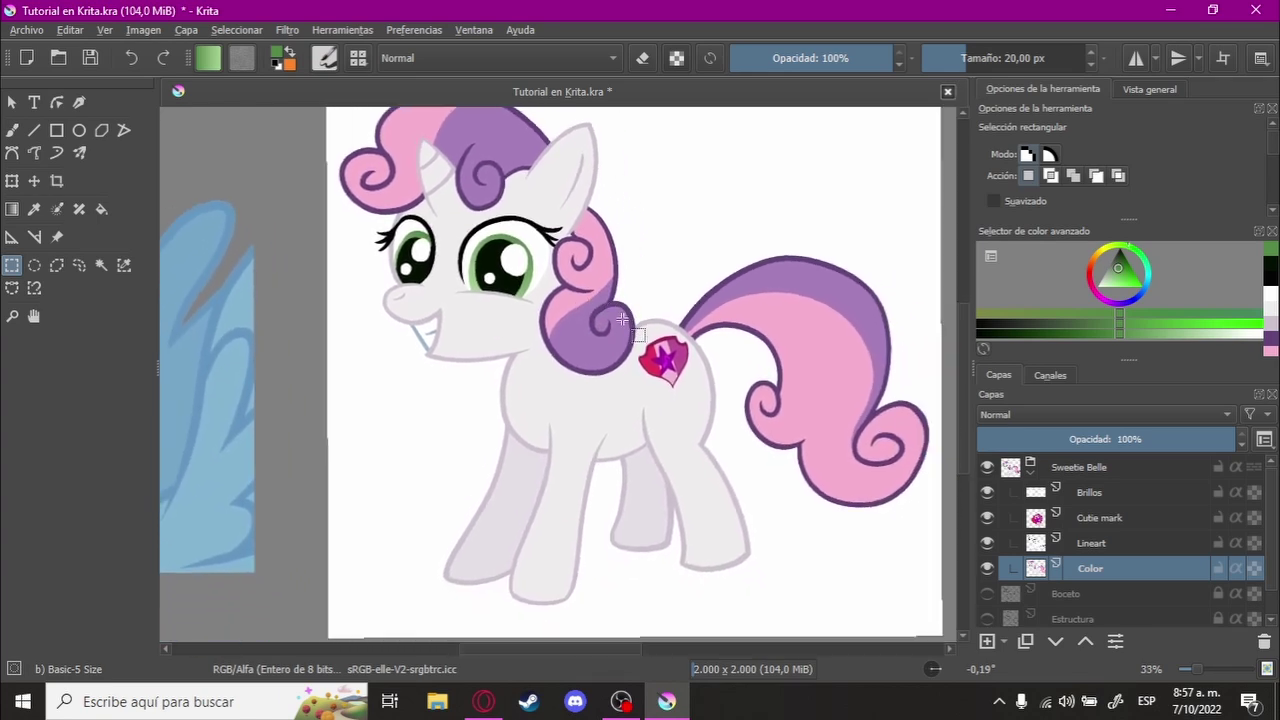
# Step: Review the whole shaded pony beside the reference, then show the complementary-colour wheel in Opera
pyautogui.moveTo(622, 316); pyautogui.dragTo(551, 336)
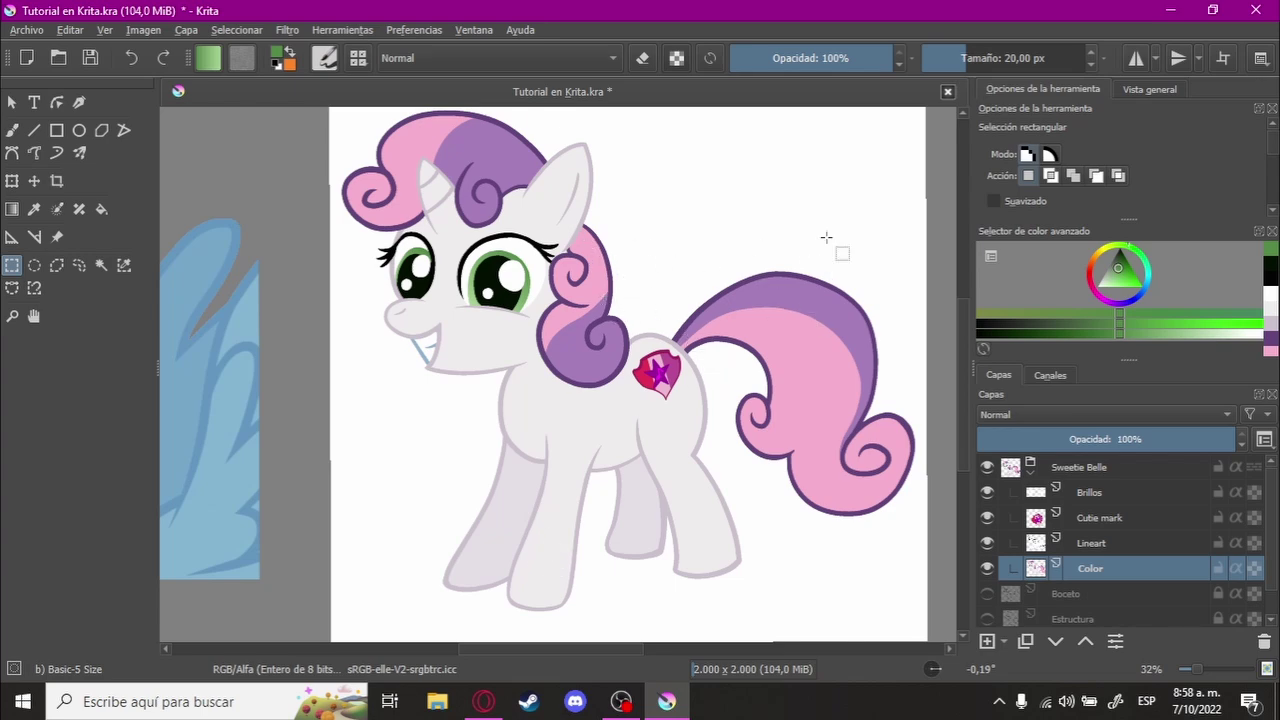
pyautogui.moveTo(830, 250); pyautogui.dragTo(704, 278)
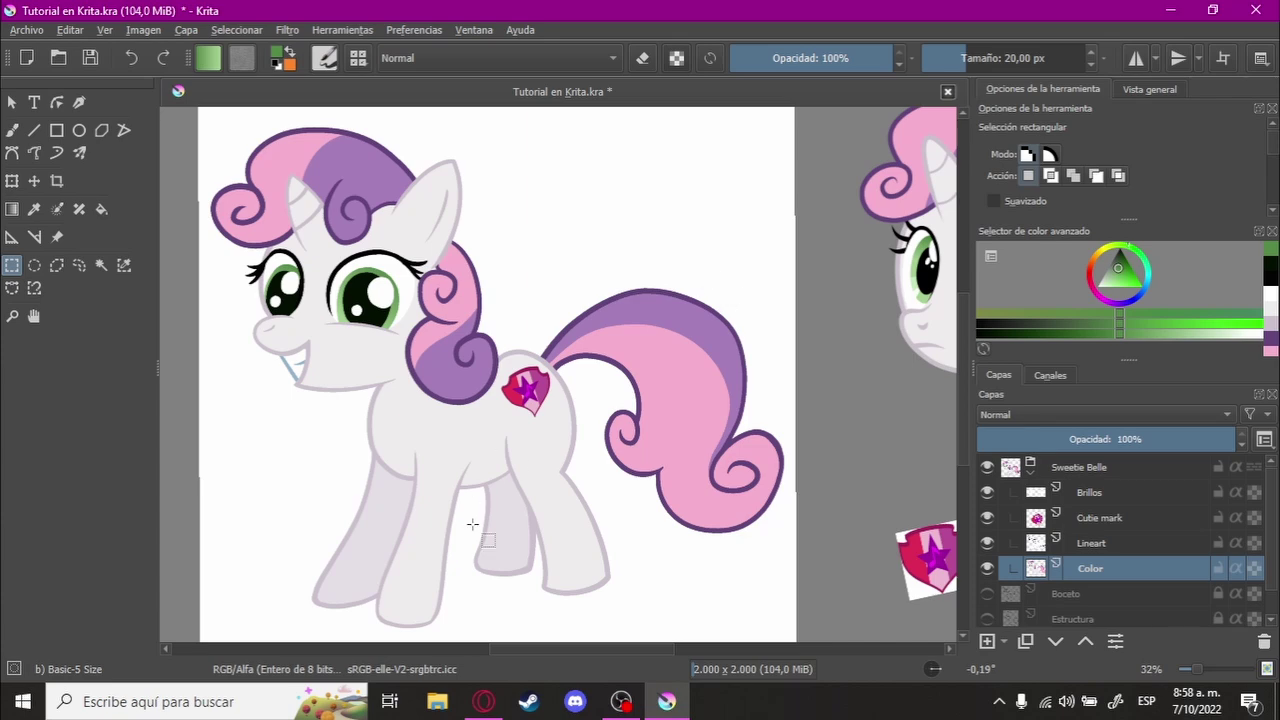
pyautogui.click(483, 701)
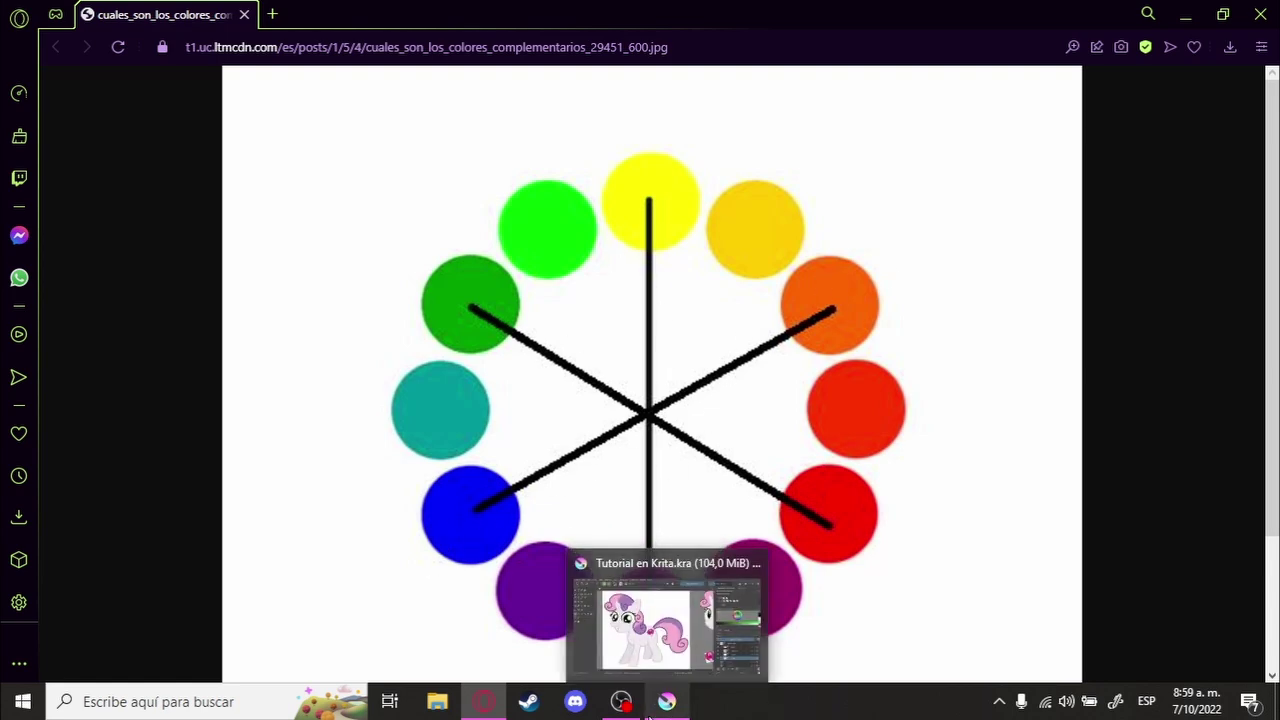
# Step: Back in Krita, add a new paint layer above the Cutie mark layer
pyautogui.click(666, 701)
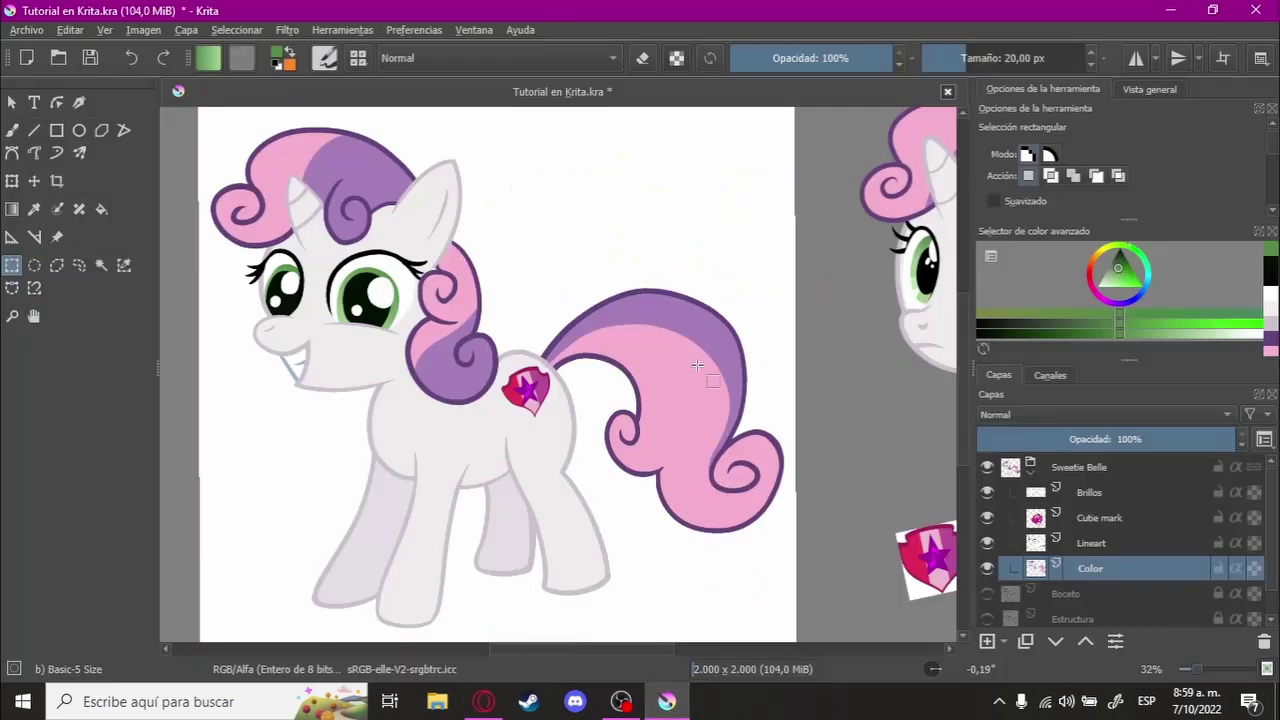
pyautogui.moveTo(642, 314); pyautogui.dragTo(745, 299)
pyautogui.moveTo(760, 350); pyautogui.dragTo(688, 350)
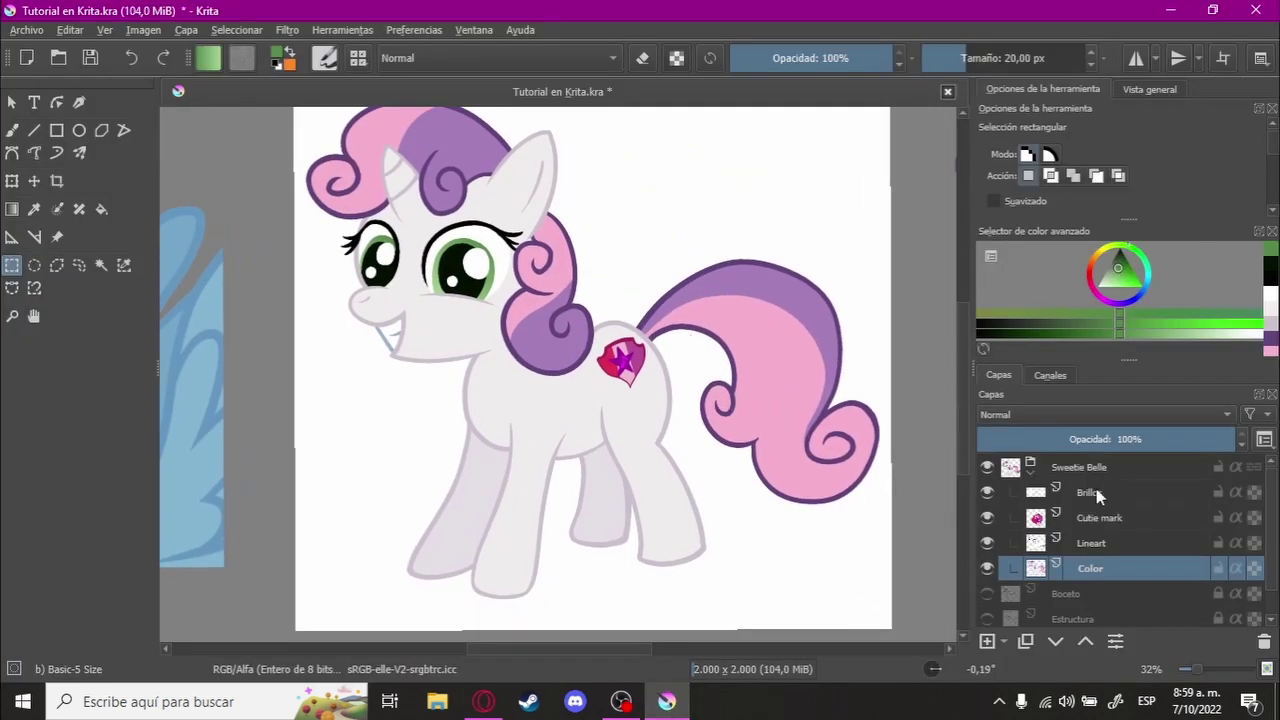
pyautogui.click(1127, 515)
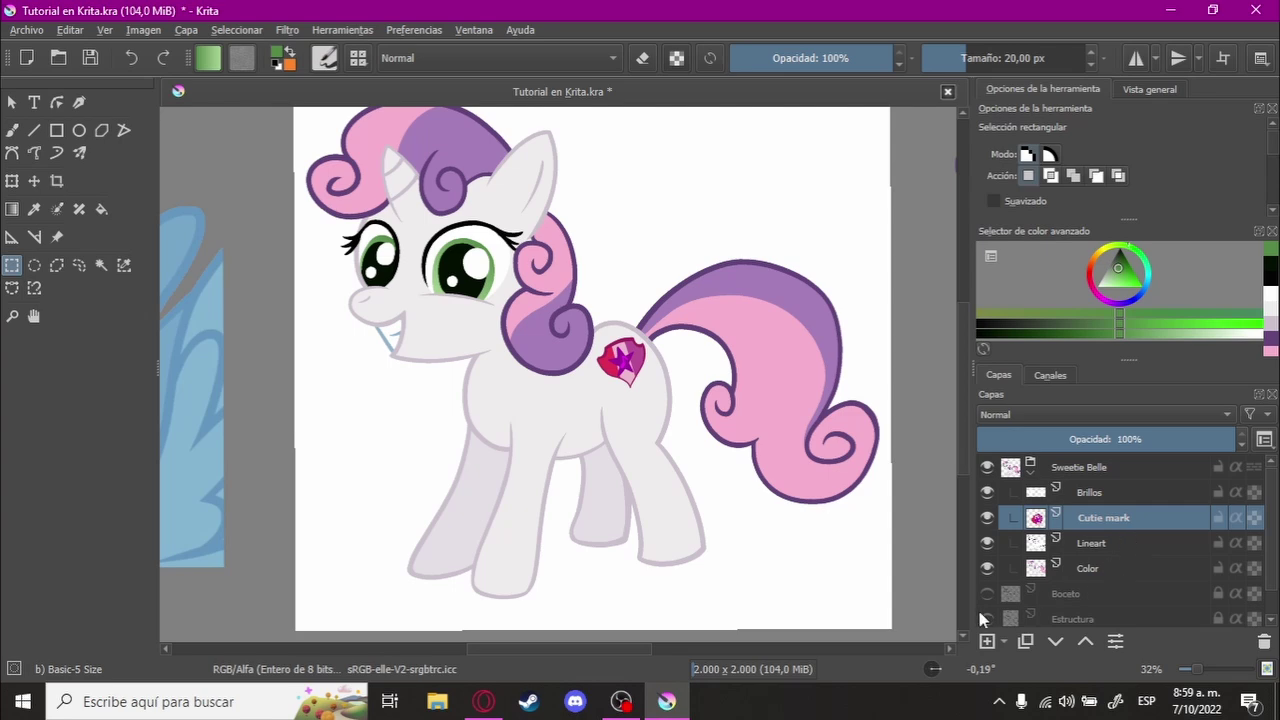
pyautogui.click(986, 642)
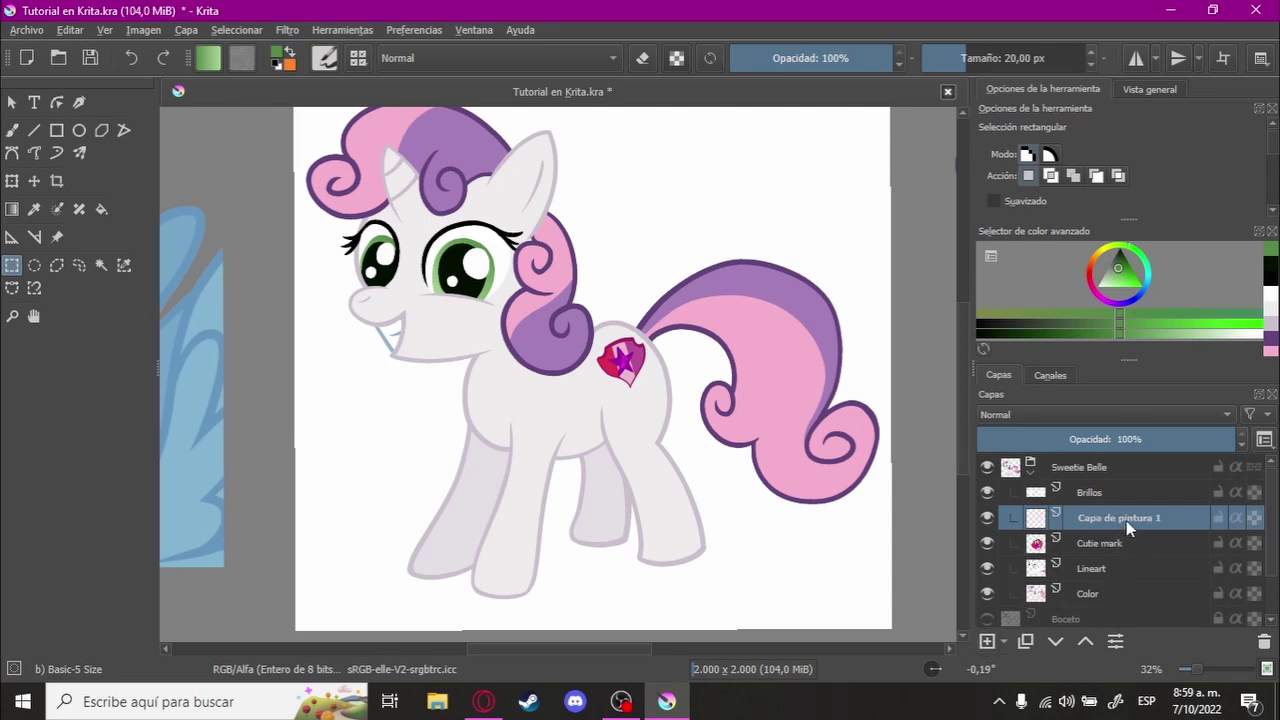
# Step: Rename the new paint layer to 'Sombras 1'
pyautogui.doubleClick(1125, 519)
pyautogui.write('Somb')
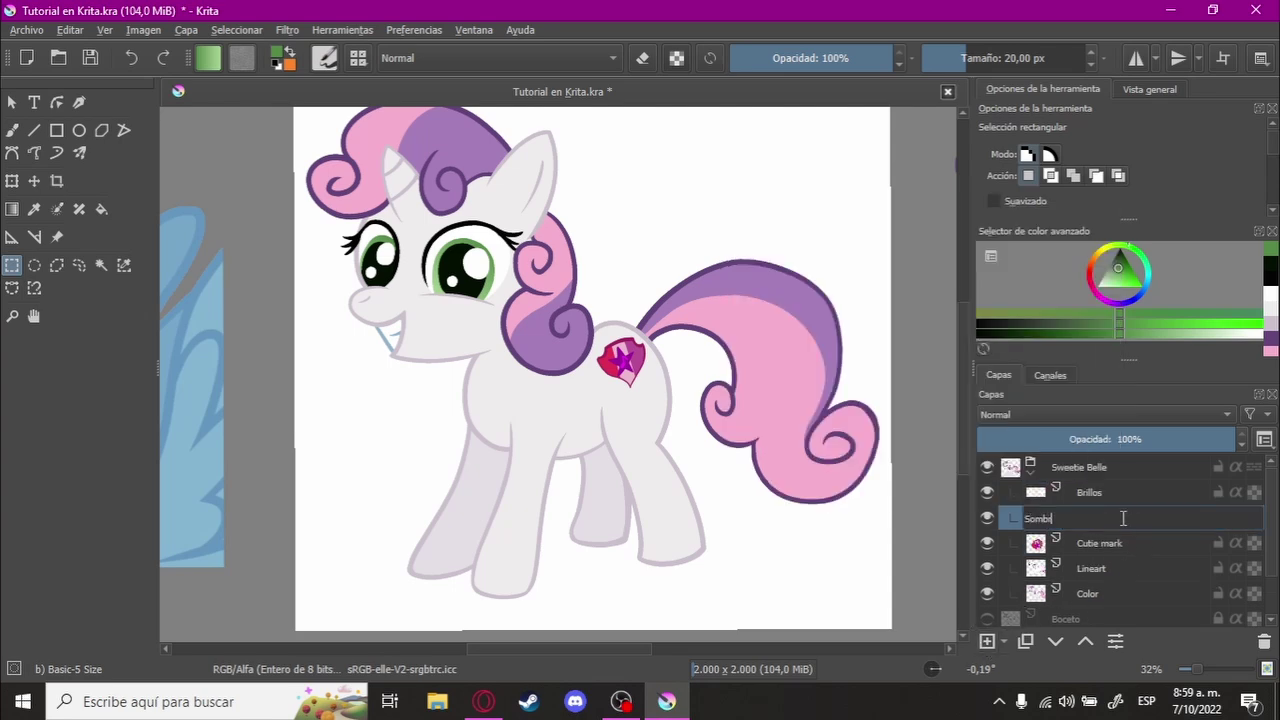
pyautogui.write('ras')
pyautogui.press('Return')
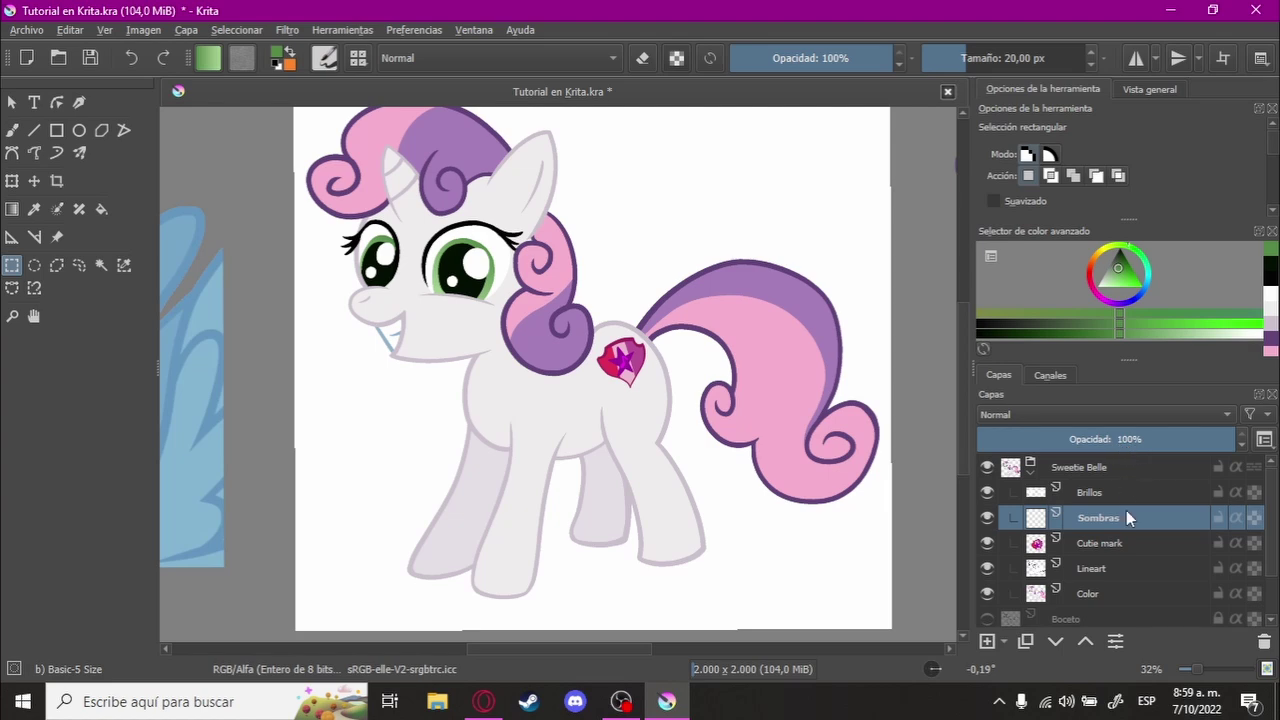
pyautogui.doubleClick(1126, 512)
pyautogui.write('1')
pyautogui.press('Return')
# Step: Pick a dark magenta painting colour from the pop-up palette's wheel
pyautogui.press('b')
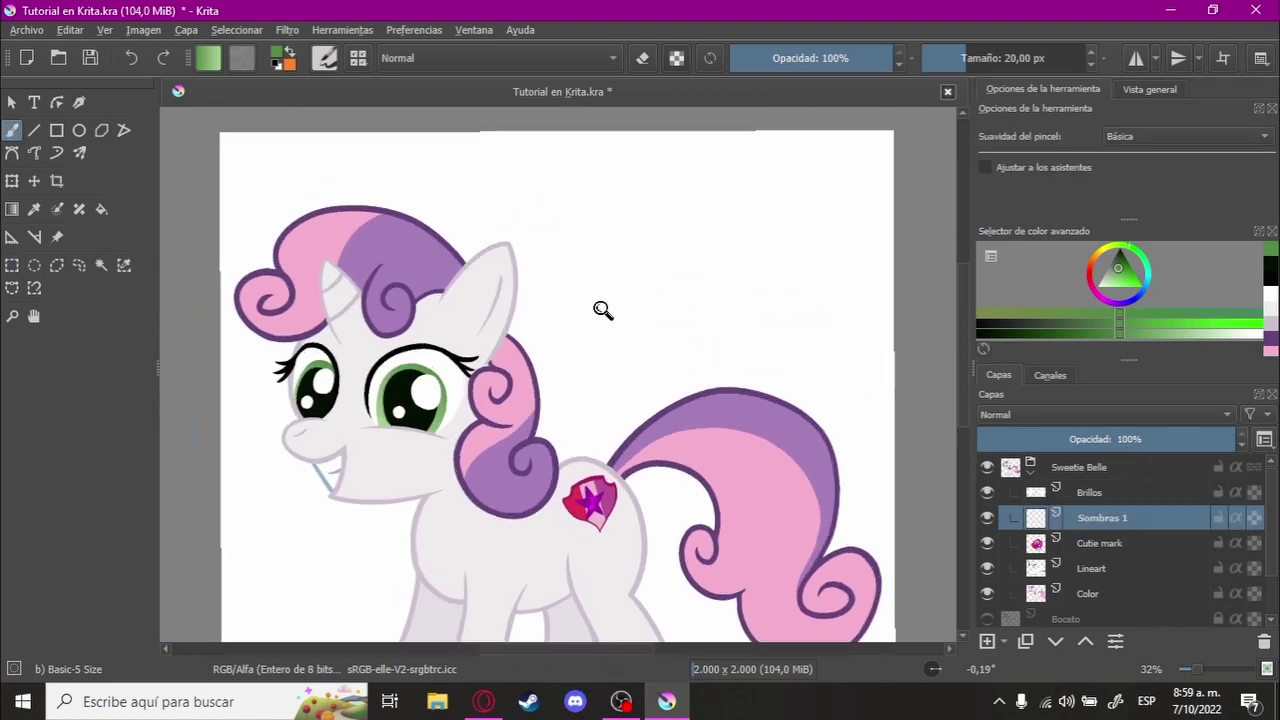
pyautogui.moveTo(600, 309); pyautogui.dragTo(697, 252)
pyautogui.rightClick(679, 305)
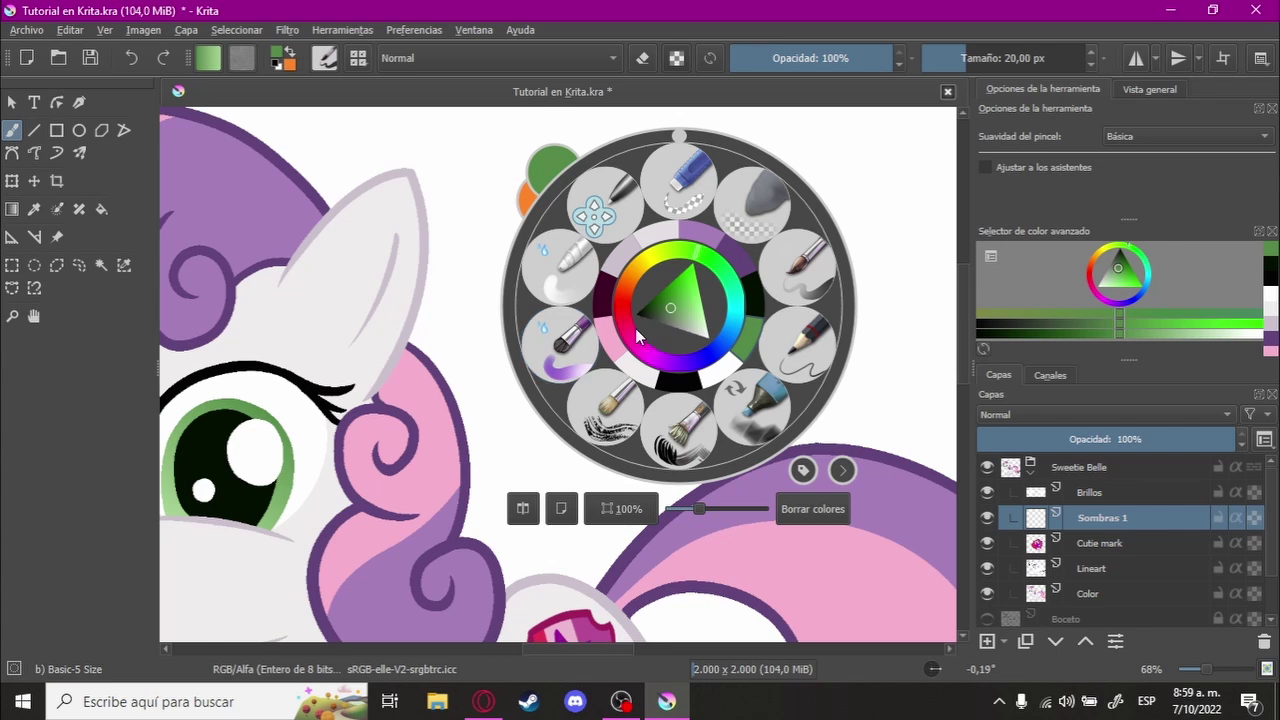
pyautogui.click(633, 330)
pyautogui.moveTo(680, 318); pyautogui.dragTo(697, 333)
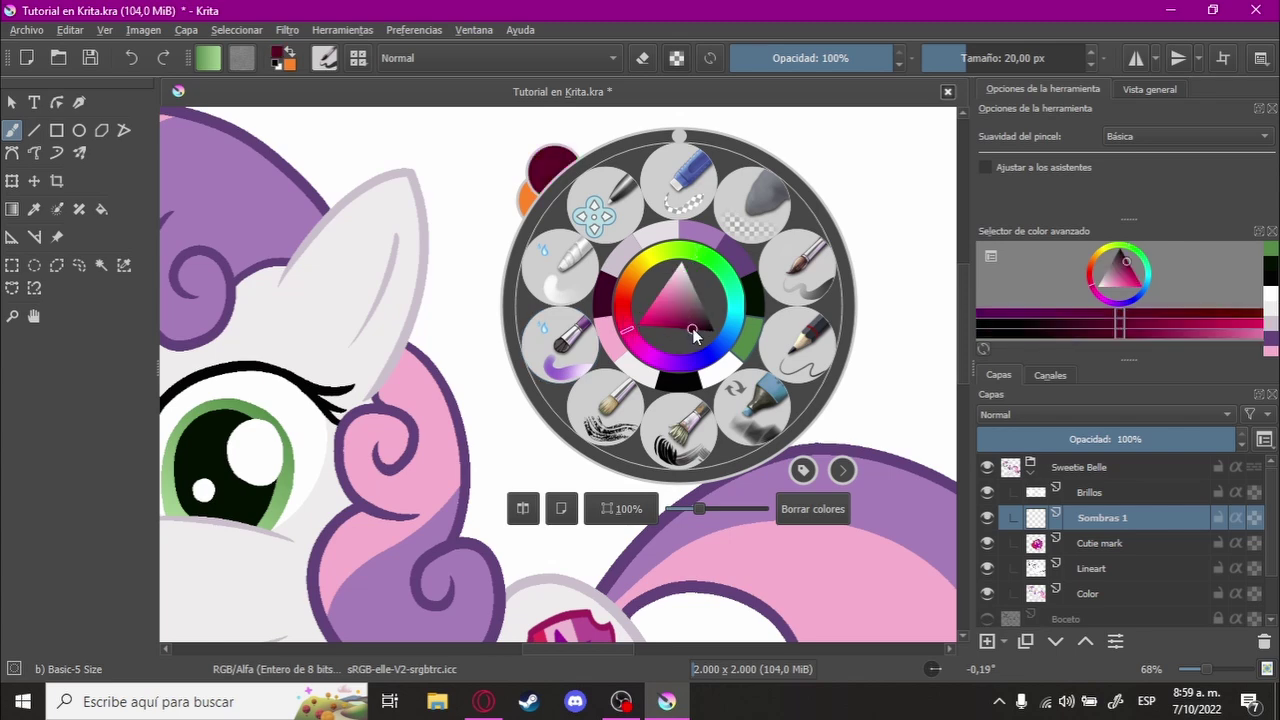
pyautogui.click(480, 345)
# Step: Paint dark magenta test blobs on the canvas, deleting the first one
pyautogui.scroll(2, 720, 294)
pyautogui.moveTo(662, 322)
pyautogui.mouseDown()
pyautogui.moveTo(698, 282)
pyautogui.moveTo(650, 300)
pyautogui.moveTo(700, 280)
pyautogui.mouseUp()
pyautogui.moveTo(702, 263)
pyautogui.mouseDown()
pyautogui.moveTo(797, 183)
pyautogui.moveTo(749, 294)
pyautogui.mouseUp()
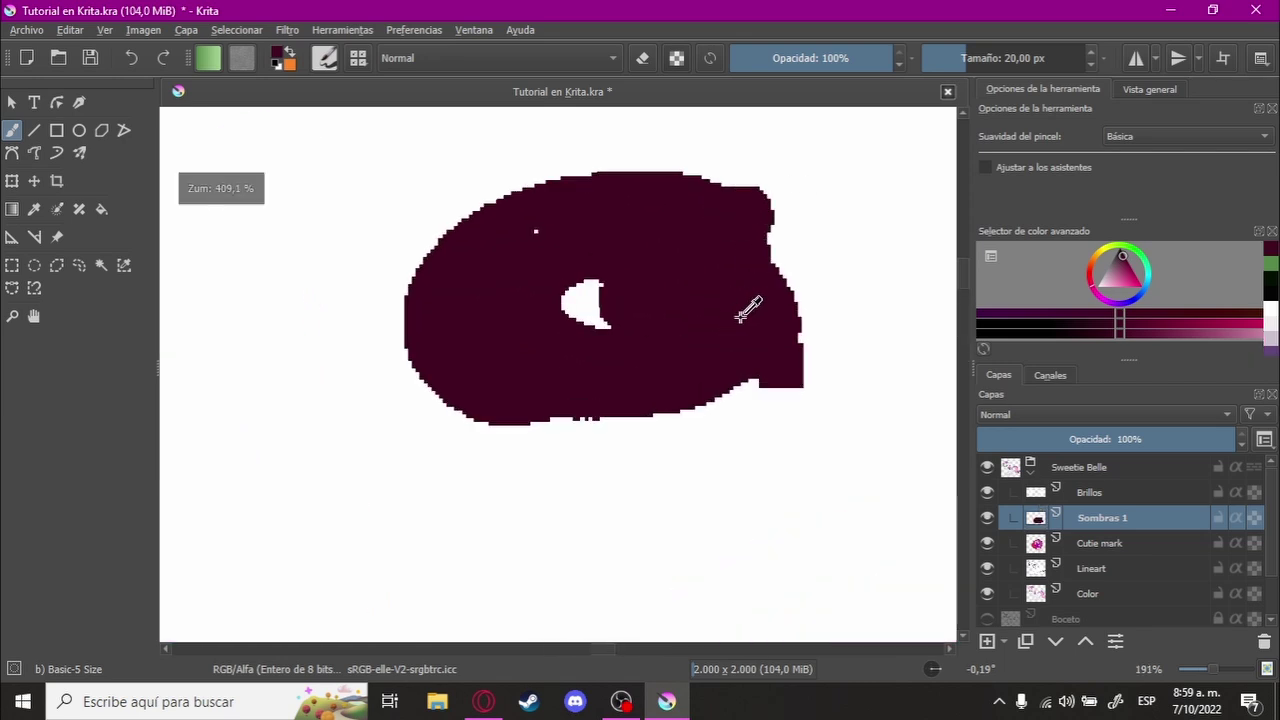
pyautogui.press('Delete')
pyautogui.moveTo(612, 372)
pyautogui.mouseDown()
pyautogui.moveTo(714, 306)
pyautogui.moveTo(629, 371)
pyautogui.moveTo(714, 334)
pyautogui.moveTo(692, 417)
pyautogui.moveTo(623, 514)
pyautogui.mouseUp()
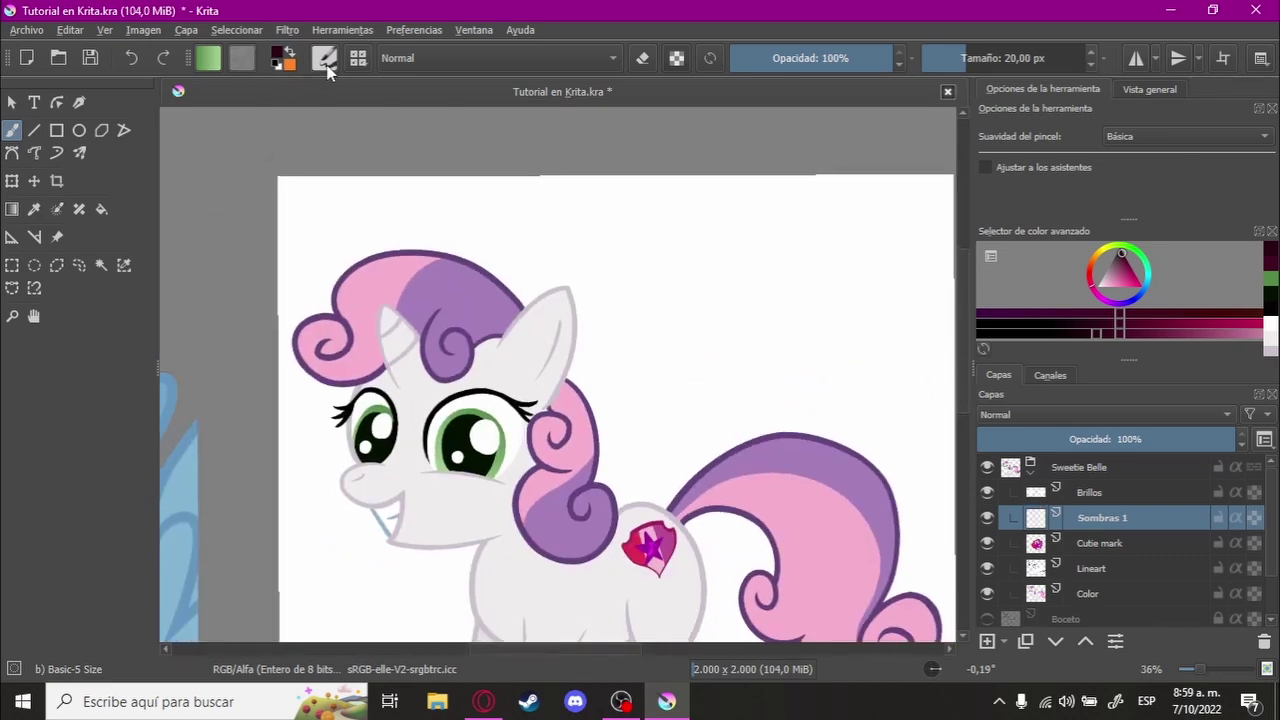
# Step: Search the brush presets for 'wet' and choose the Wet Paint preset
pyautogui.click(326, 60)
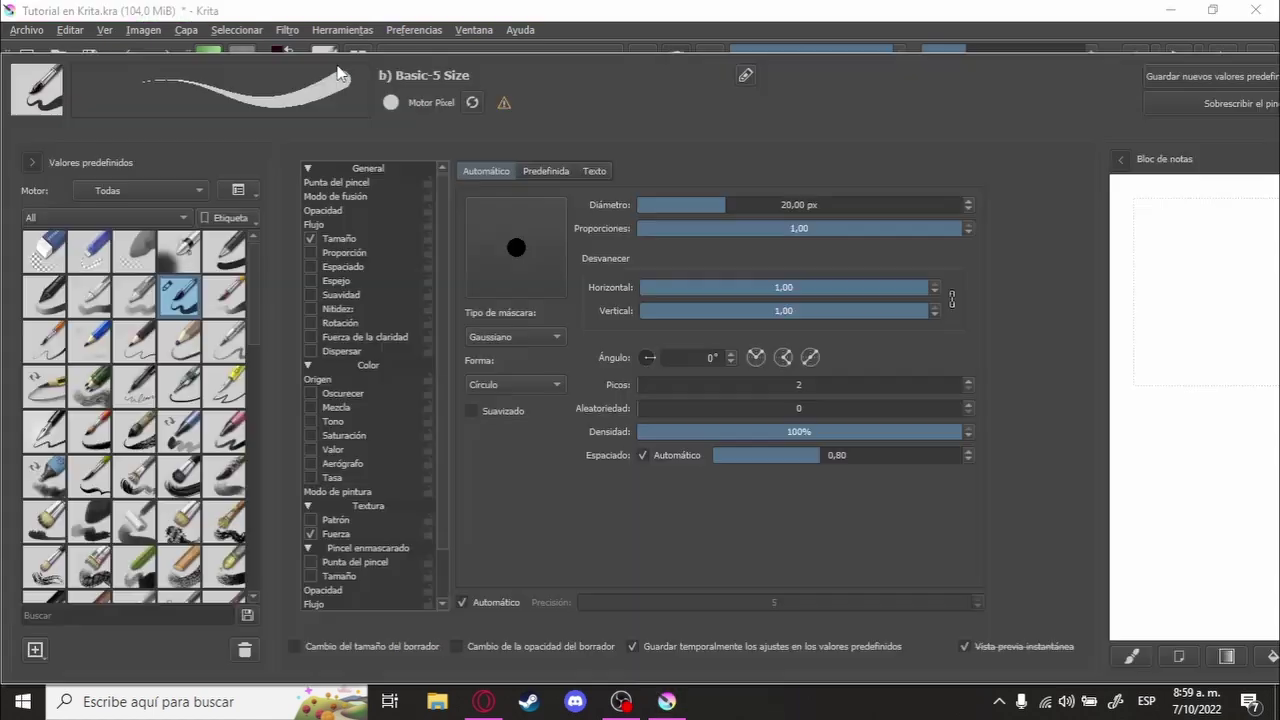
pyautogui.click(55, 616)
pyautogui.write('wet')
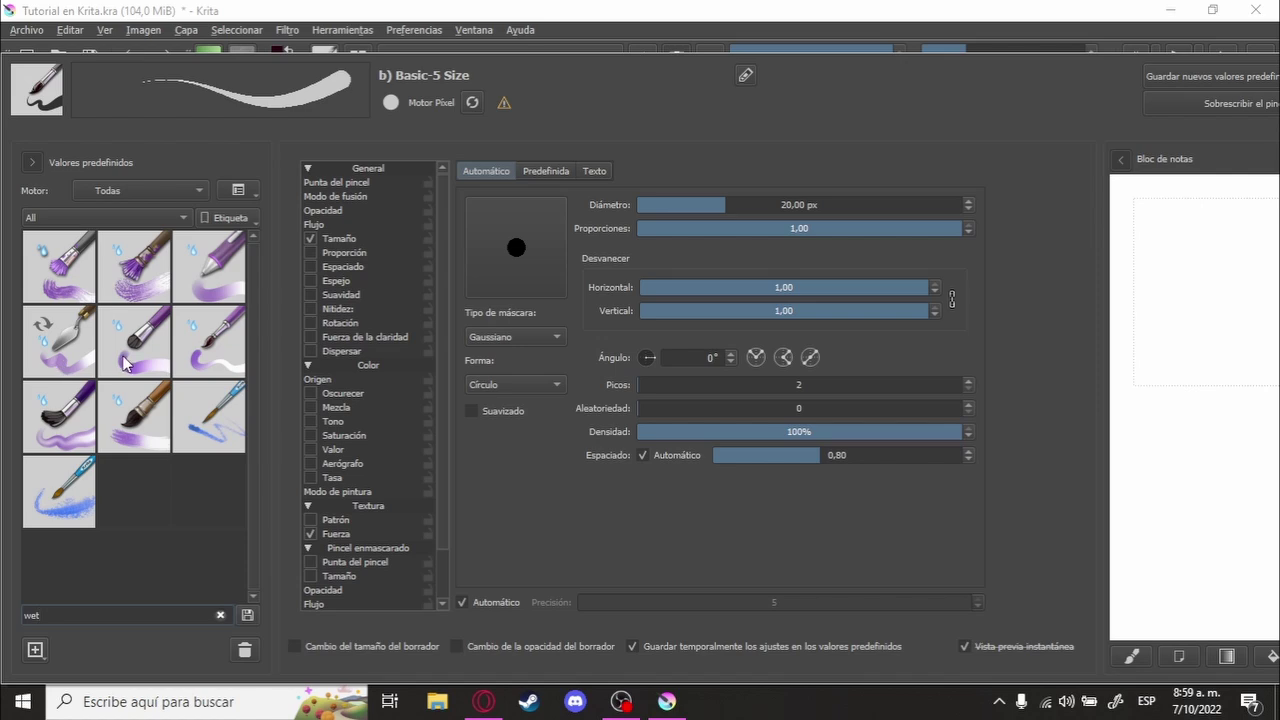
pyautogui.click(138, 361)
pyautogui.click(581, 23)
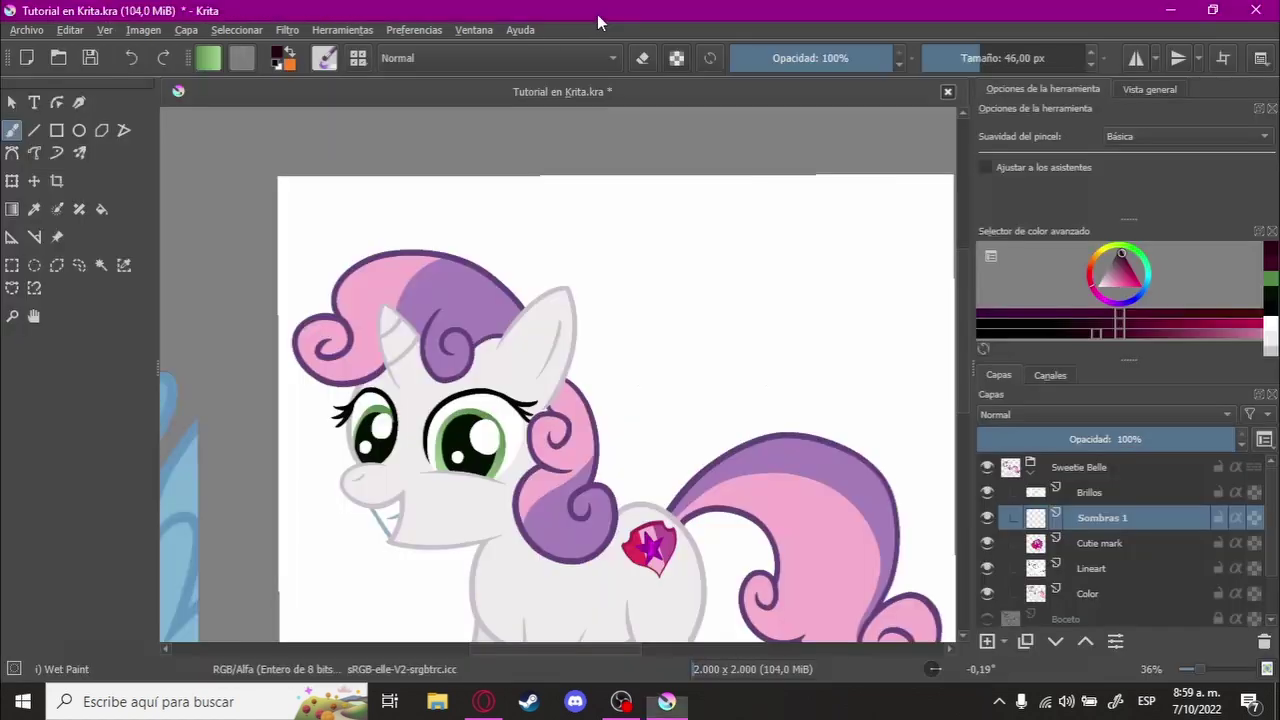
pyautogui.scroll(1, 608, 277)
pyautogui.scroll(2, 608, 277)
pyautogui.scroll(2, 720, 284)
pyautogui.scroll(2, 720, 284)
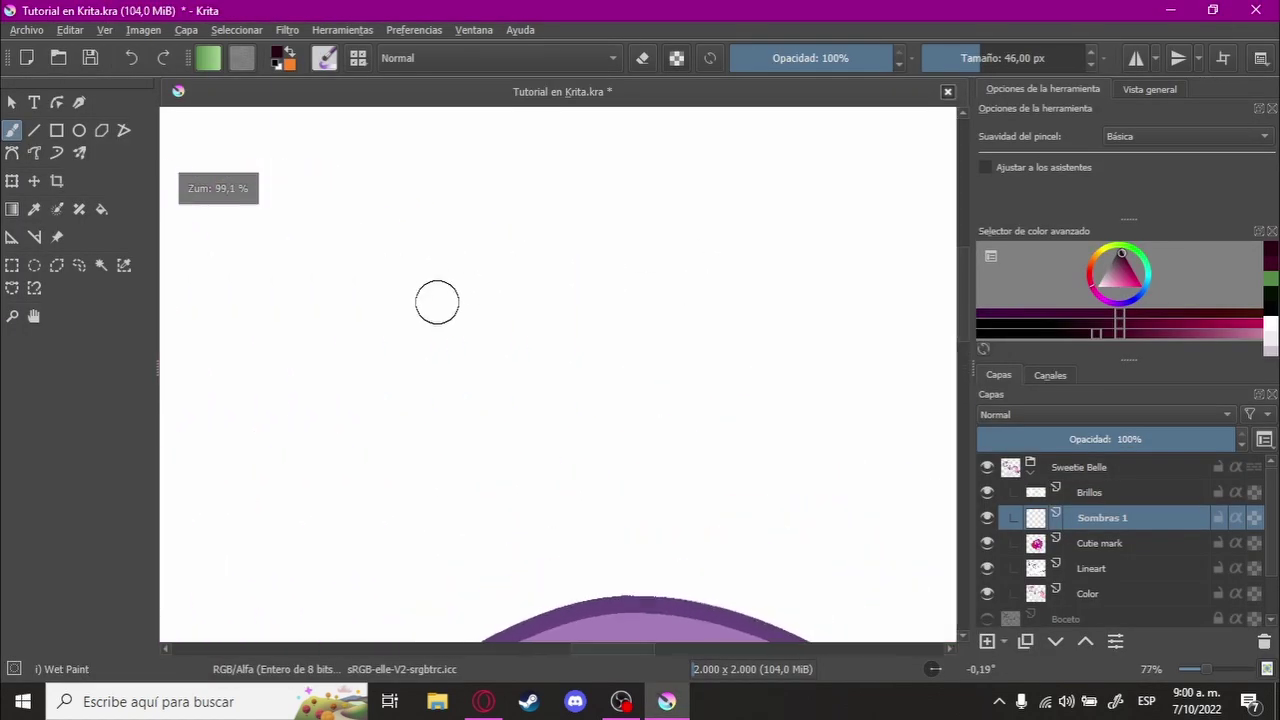
pyautogui.moveTo(395, 322); pyautogui.dragTo(706, 277)
pyautogui.moveTo(355, 325); pyautogui.dragTo(775, 262)
pyautogui.hotkey('ctrl', 'z')
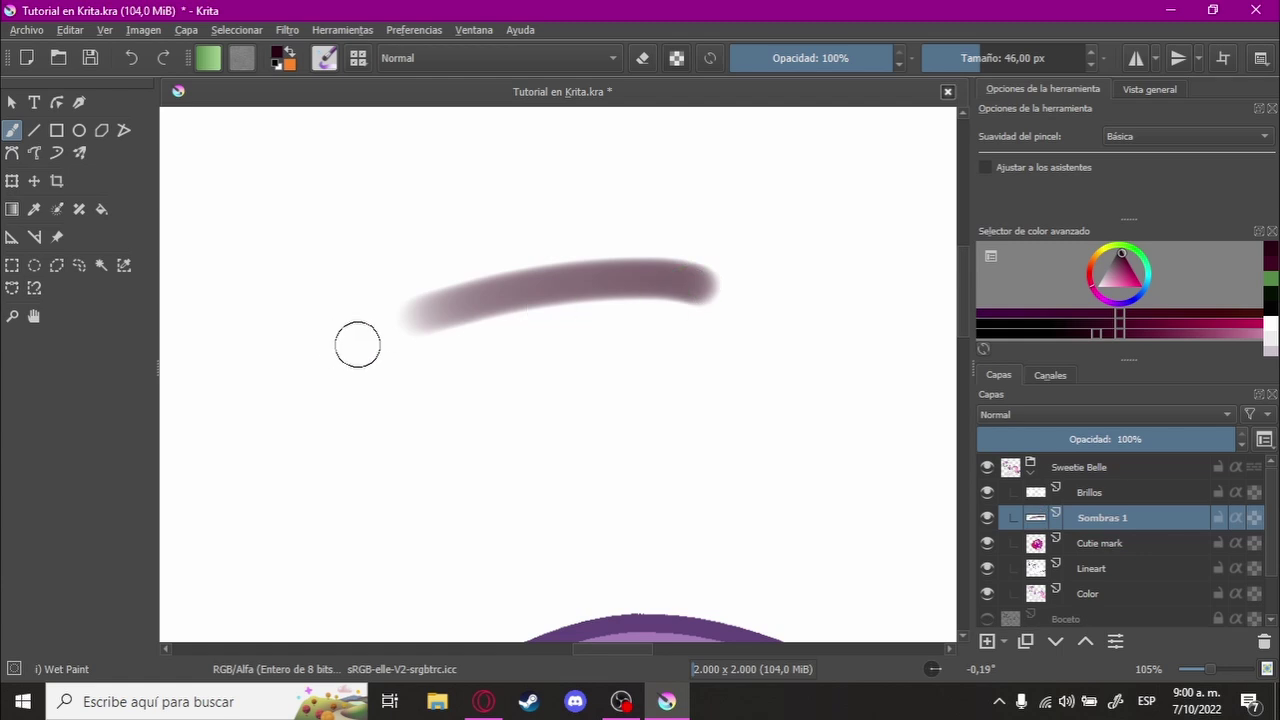
pyautogui.moveTo(357, 343); pyautogui.dragTo(520, 323)
pyautogui.moveTo(394, 391)
pyautogui.mouseDown()
pyautogui.moveTo(469, 449)
pyautogui.moveTo(414, 494)
pyautogui.moveTo(410, 538)
pyautogui.moveTo(569, 520)
pyautogui.moveTo(491, 503)
pyautogui.moveTo(541, 468)
pyautogui.mouseUp()
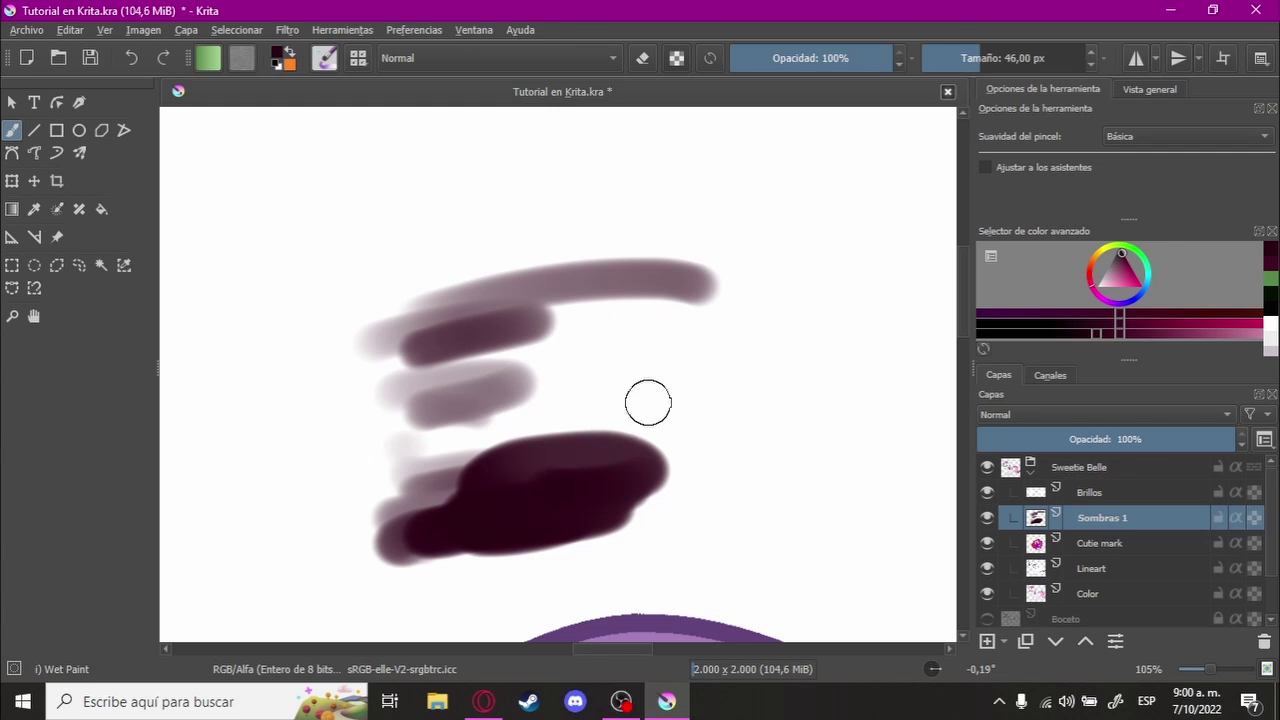
pyautogui.moveTo(648, 400)
pyautogui.mouseDown()
pyautogui.moveTo(726, 406)
pyautogui.moveTo(704, 378)
pyautogui.moveTo(691, 380)
pyautogui.moveTo(750, 395)
pyautogui.mouseUp()
pyautogui.scroll(-1, 620, 340)
pyautogui.hotkey('ctrl', 'z')
pyautogui.hotkey('ctrl', 'z')
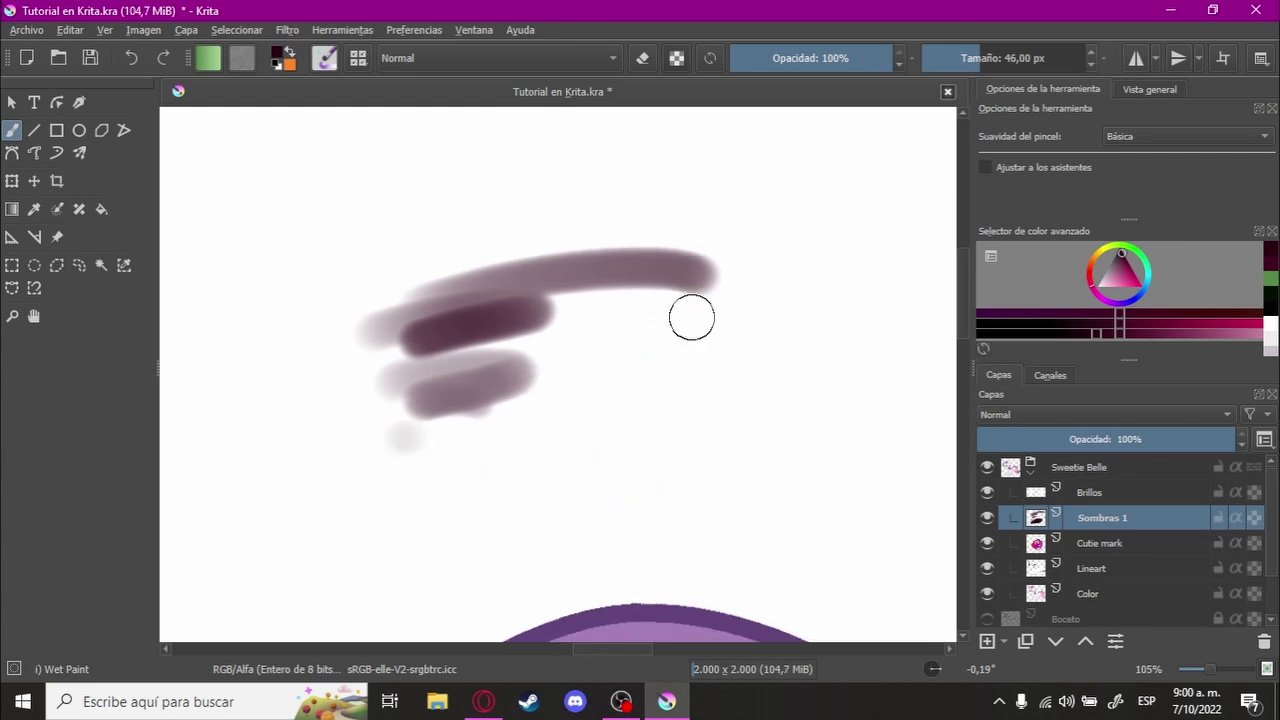
pyautogui.hotkey('ctrl', 'z')
pyautogui.hotkey('ctrl', 'z')
pyautogui.hotkey('ctrl', 'z')
pyautogui.hotkey('ctrl', 'z')
pyautogui.scroll(-3, 697, 315)
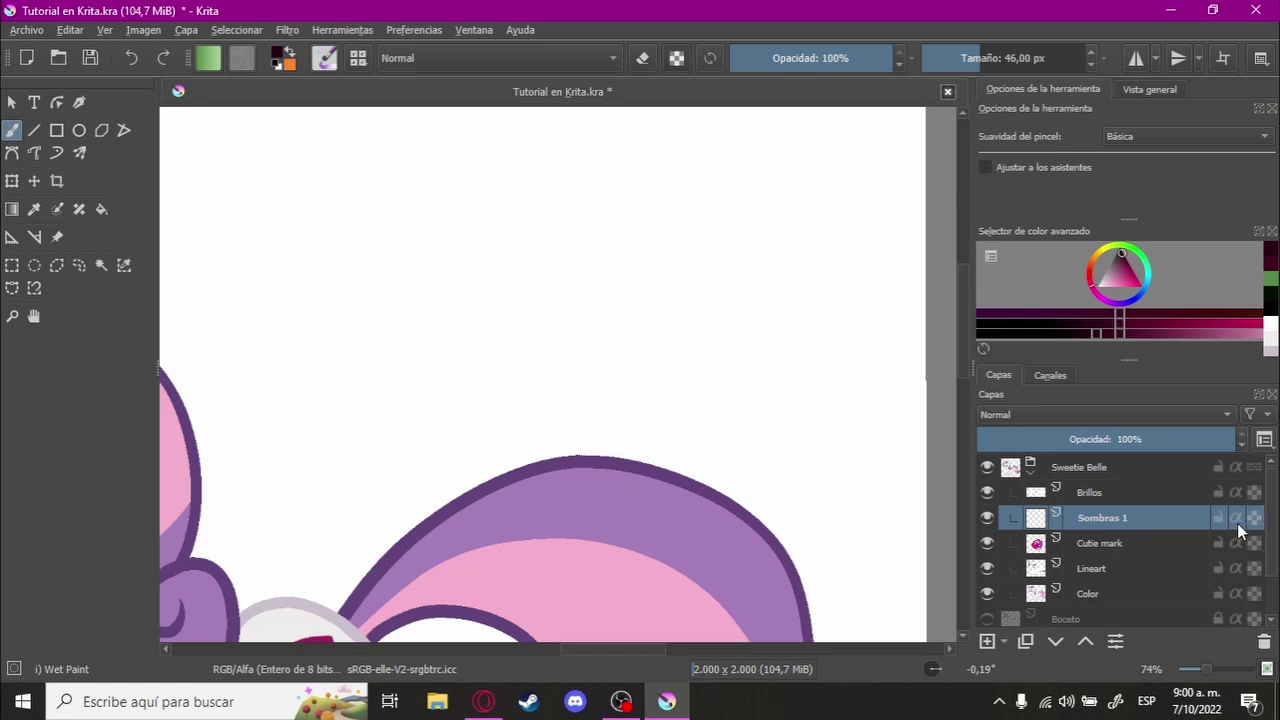
# Step: Paint shading along the tail's top edge, undoing and redrawing the stroke several times
pyautogui.scroll(3, 686, 457)
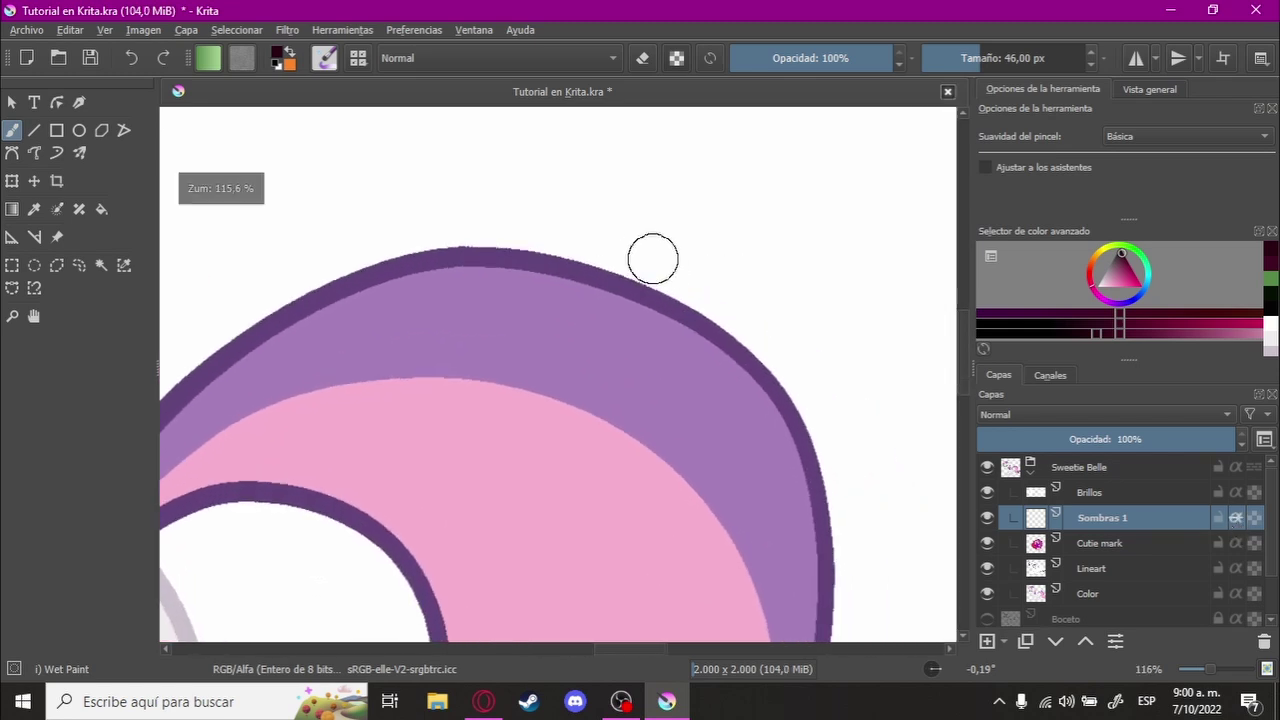
pyautogui.moveTo(386, 323); pyautogui.dragTo(800, 305)
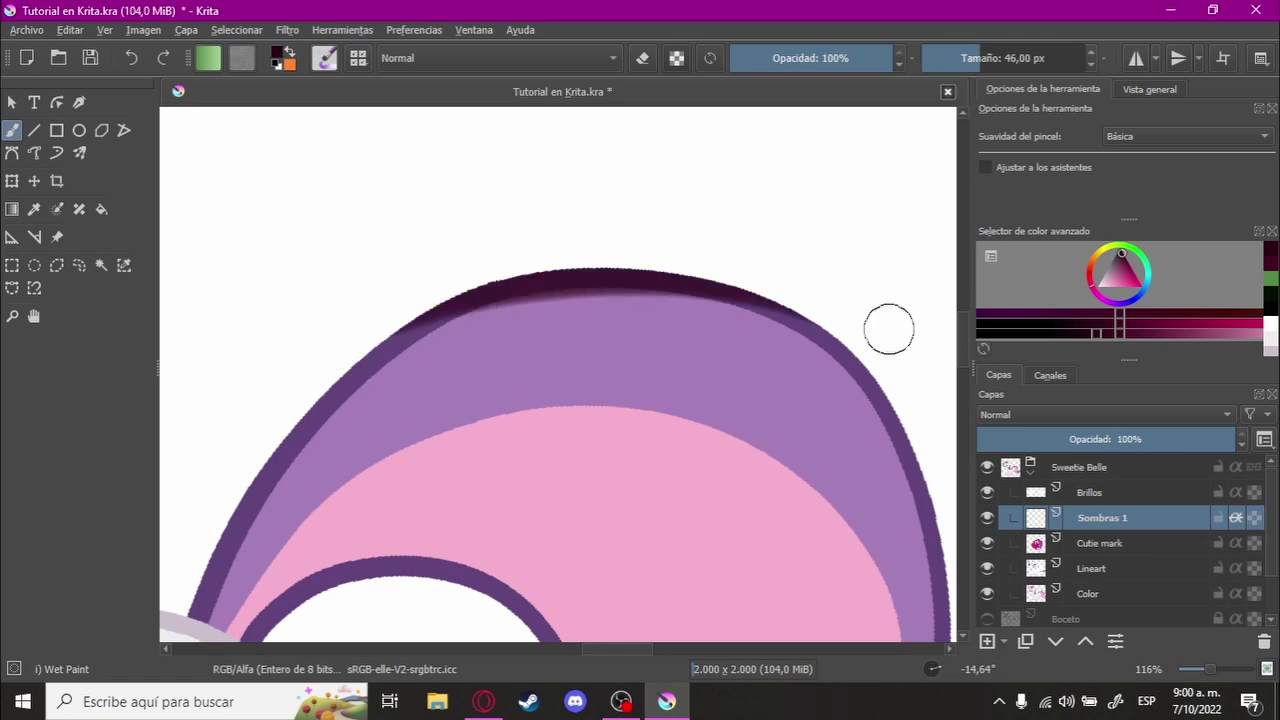
pyautogui.hotkey('ctrl', 'z')
pyautogui.moveTo(343, 350); pyautogui.dragTo(914, 366)
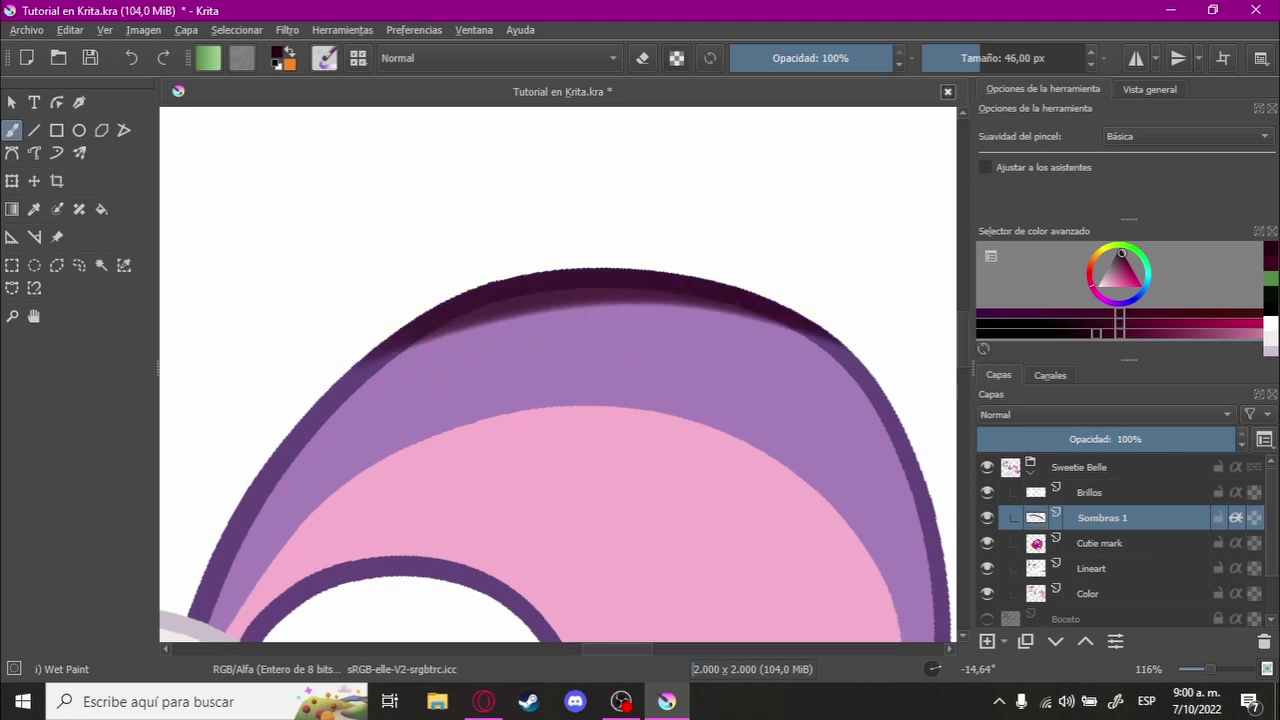
pyautogui.hotkey('ctrl', 'z')
pyautogui.moveTo(377, 341); pyautogui.dragTo(875, 360)
pyautogui.hotkey('ctrl', 'z')
pyautogui.moveTo(386, 337)
pyautogui.mouseDown()
pyautogui.moveTo(686, 286)
pyautogui.moveTo(915, 410)
pyautogui.mouseUp()
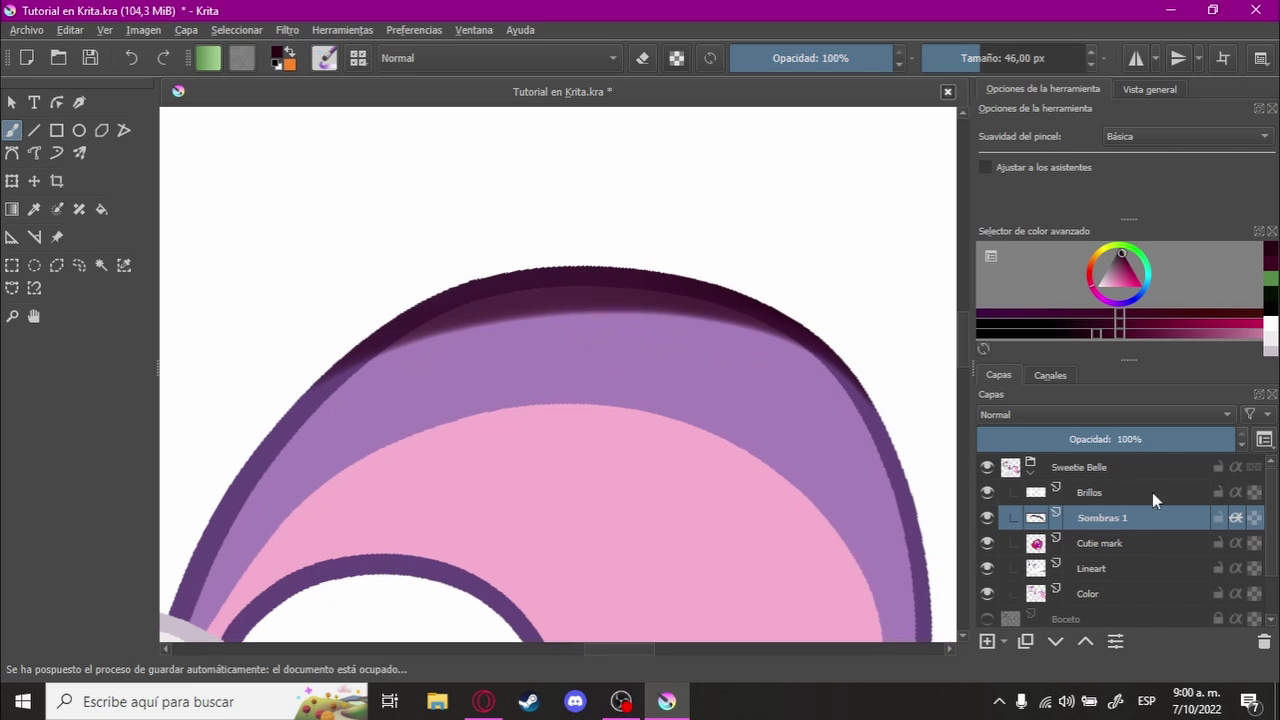
# Step: Toggle Inherit Alpha back on for Sombras 1, reset the rotation, and undo the tail stroke
pyautogui.click(1235, 518)
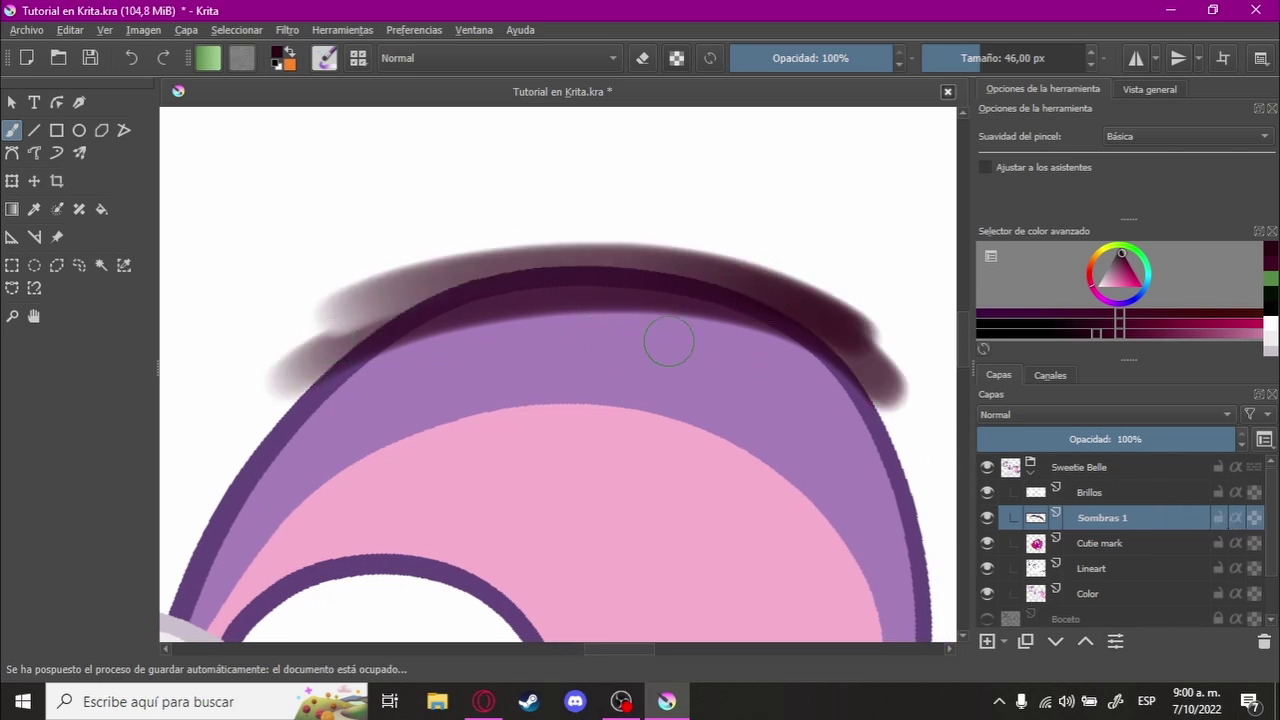
pyautogui.moveTo(634, 371)
pyautogui.mouseDown()
pyautogui.moveTo(434, 294)
pyautogui.moveTo(491, 328)
pyautogui.moveTo(594, 341)
pyautogui.mouseUp()
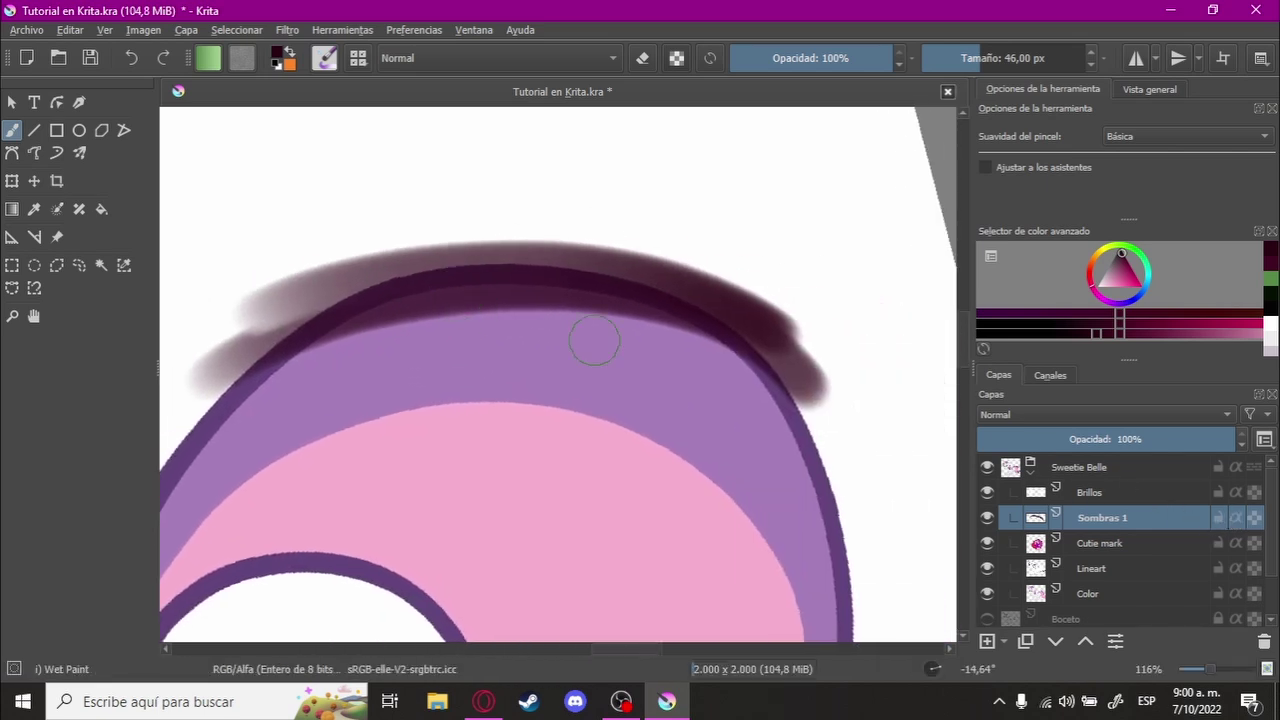
pyautogui.click(1235, 518)
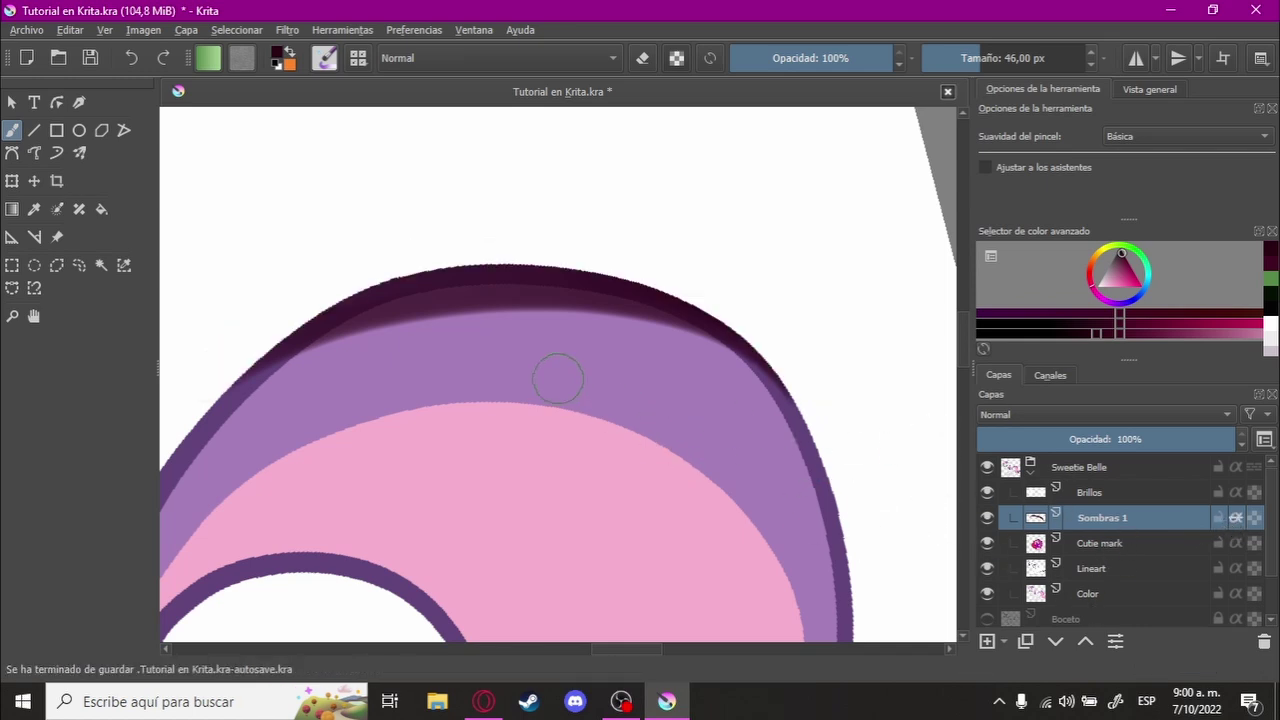
pyautogui.press('5')
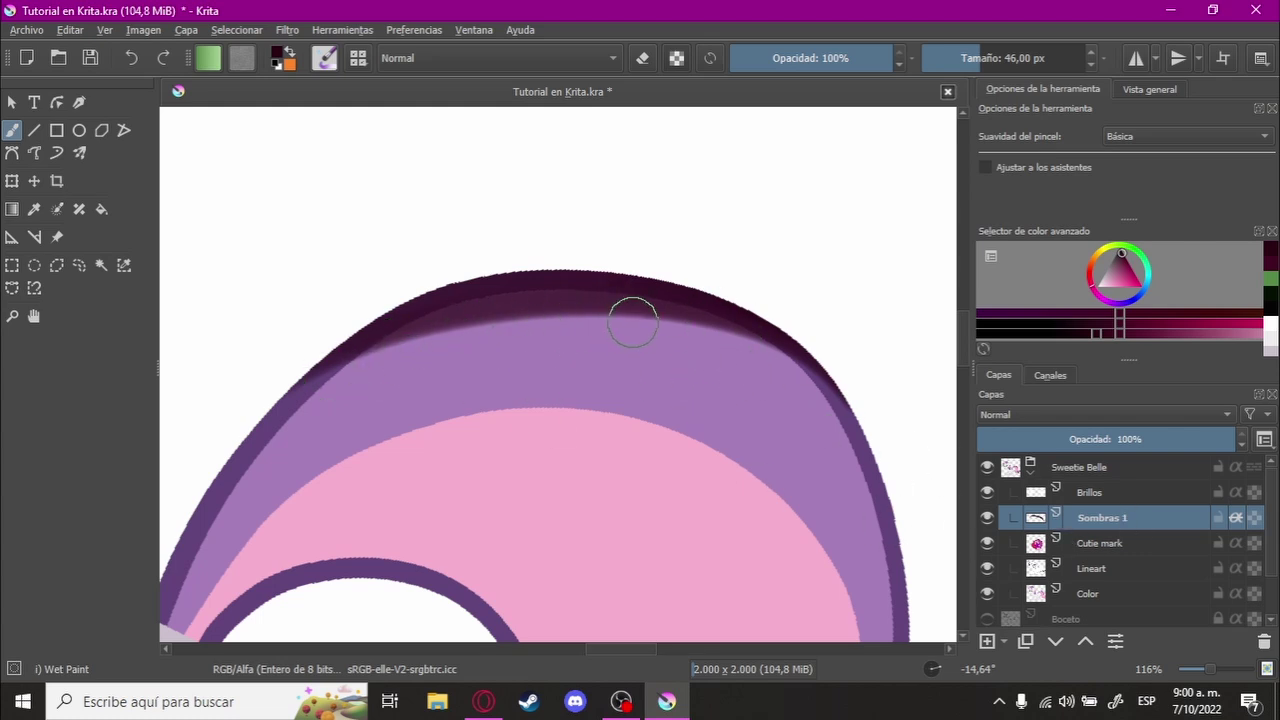
pyautogui.hotkey('ctrl', 'z')
pyautogui.moveTo(634, 331)
pyautogui.mouseDown()
pyautogui.moveTo(721, 273)
pyautogui.moveTo(663, 357)
pyautogui.mouseUp()
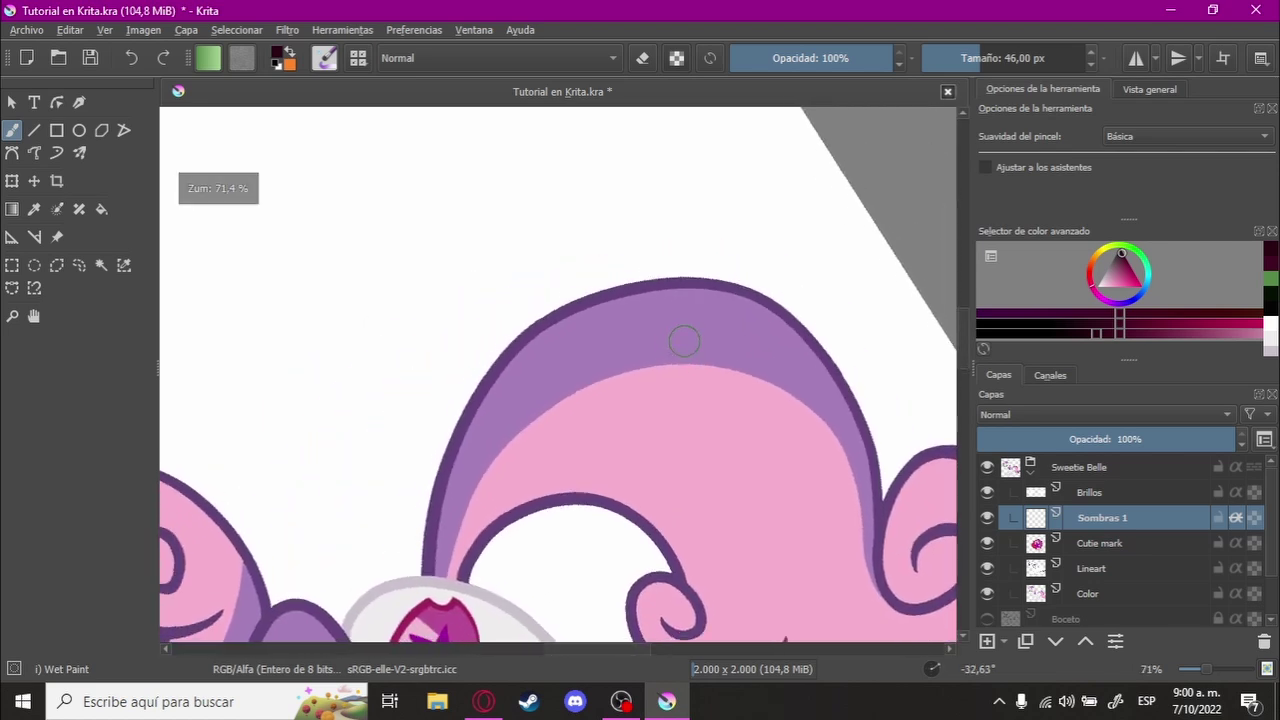
pyautogui.moveTo(660, 303)
pyautogui.mouseDown()
pyautogui.moveTo(683, 343)
pyautogui.moveTo(691, 331)
pyautogui.moveTo(749, 360)
pyautogui.moveTo(714, 306)
pyautogui.moveTo(757, 254)
pyautogui.moveTo(779, 270)
pyautogui.moveTo(749, 360)
pyautogui.moveTo(760, 350)
pyautogui.mouseUp()
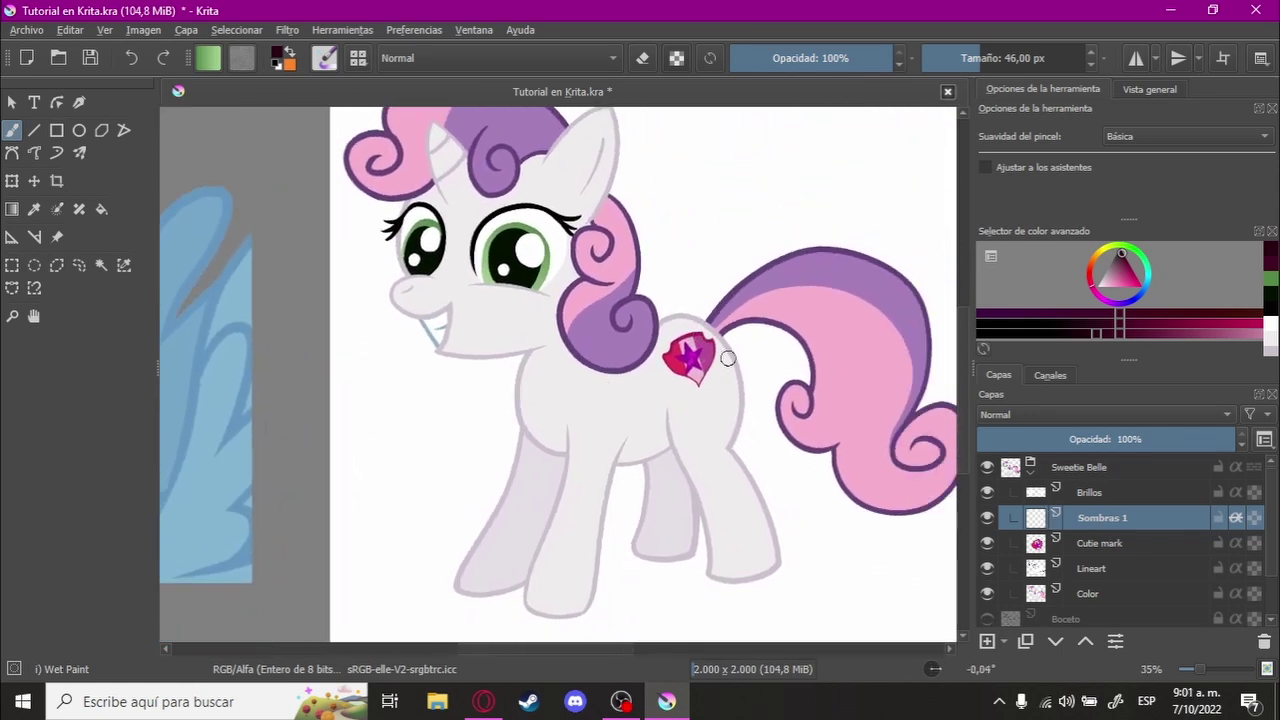
pyautogui.moveTo(512, 360); pyautogui.dragTo(614, 357)
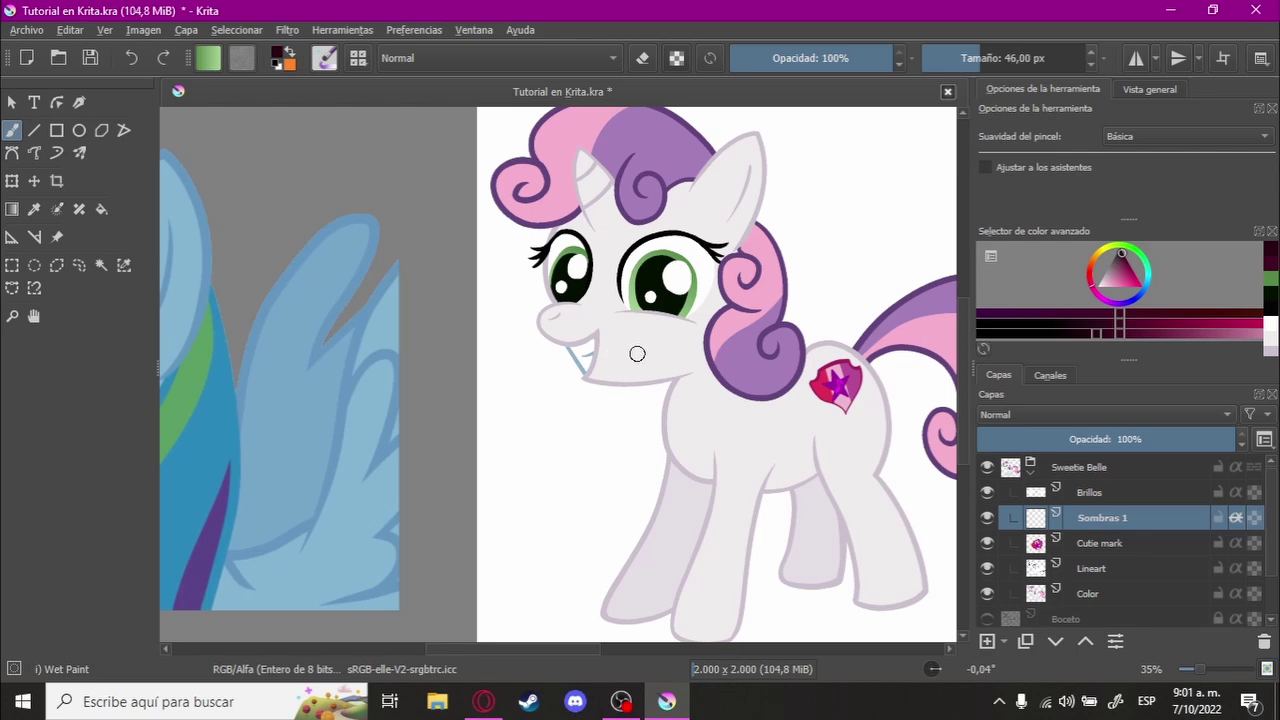
pyautogui.scroll(-2, 637, 353)
pyautogui.scroll(-2, 637, 353)
pyautogui.scroll(2, 616, 343)
pyautogui.scroll(1, 616, 343)
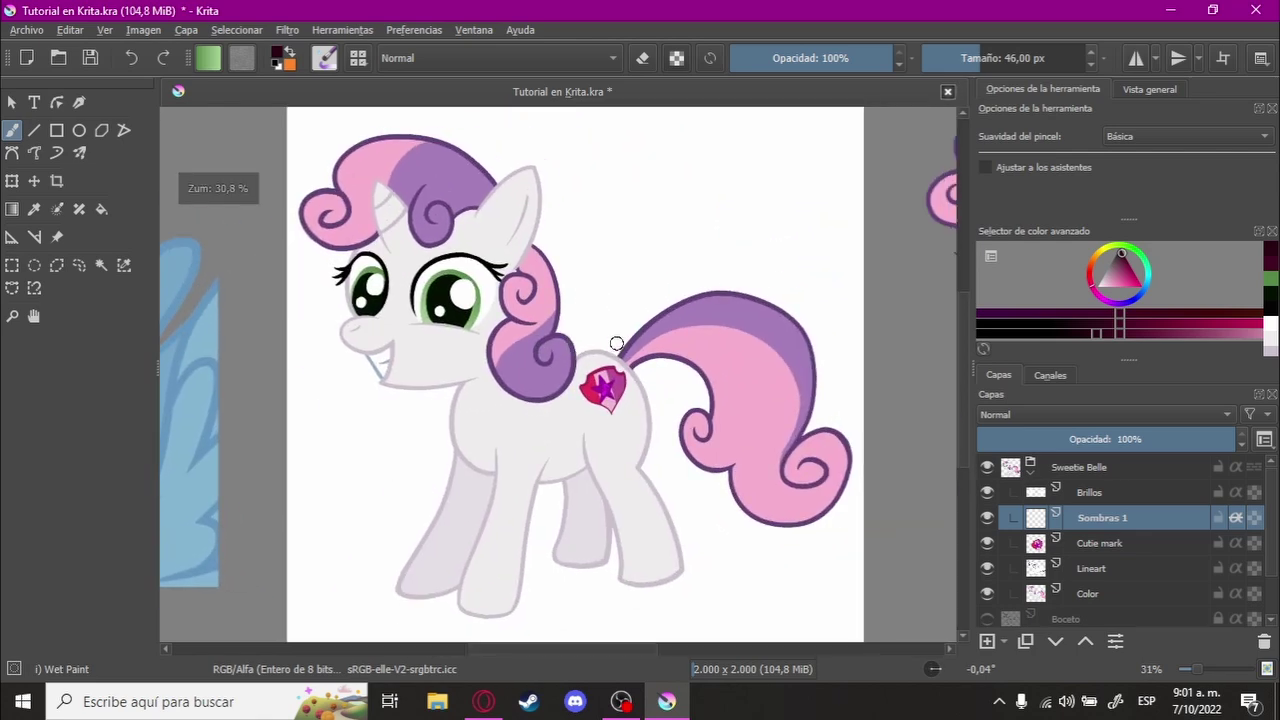
pyautogui.hscroll(-3, 616, 343)
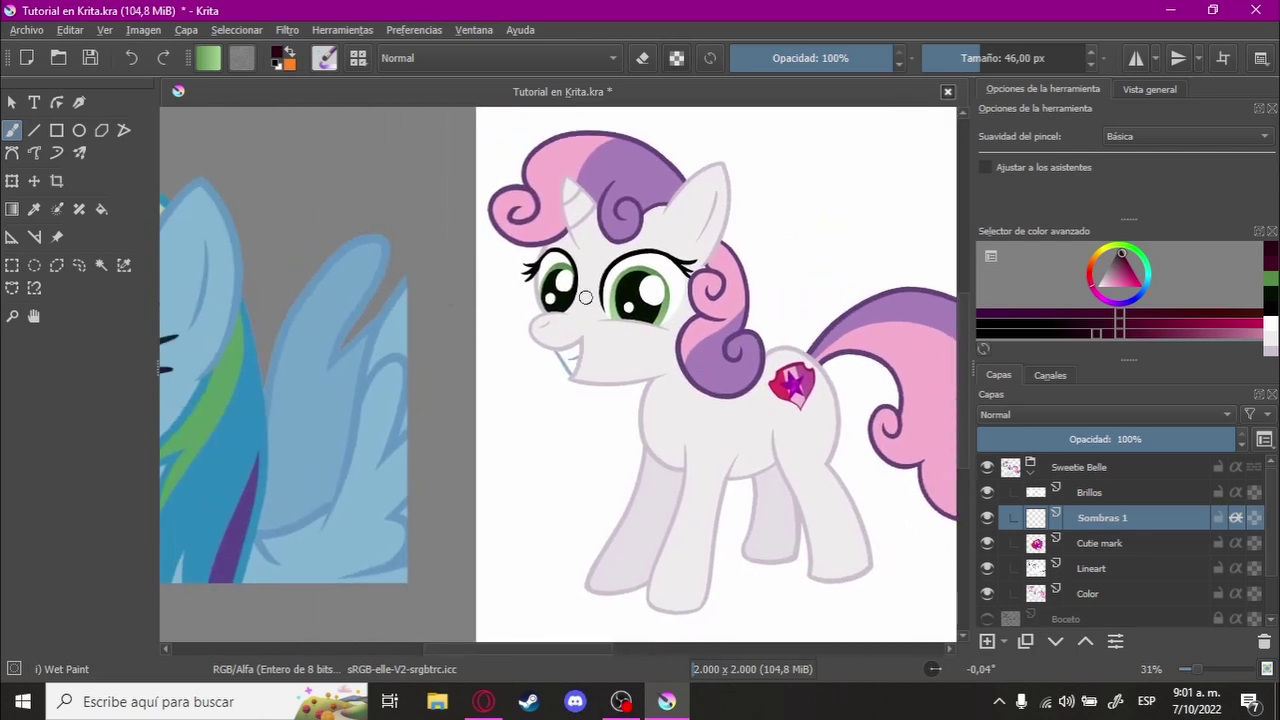
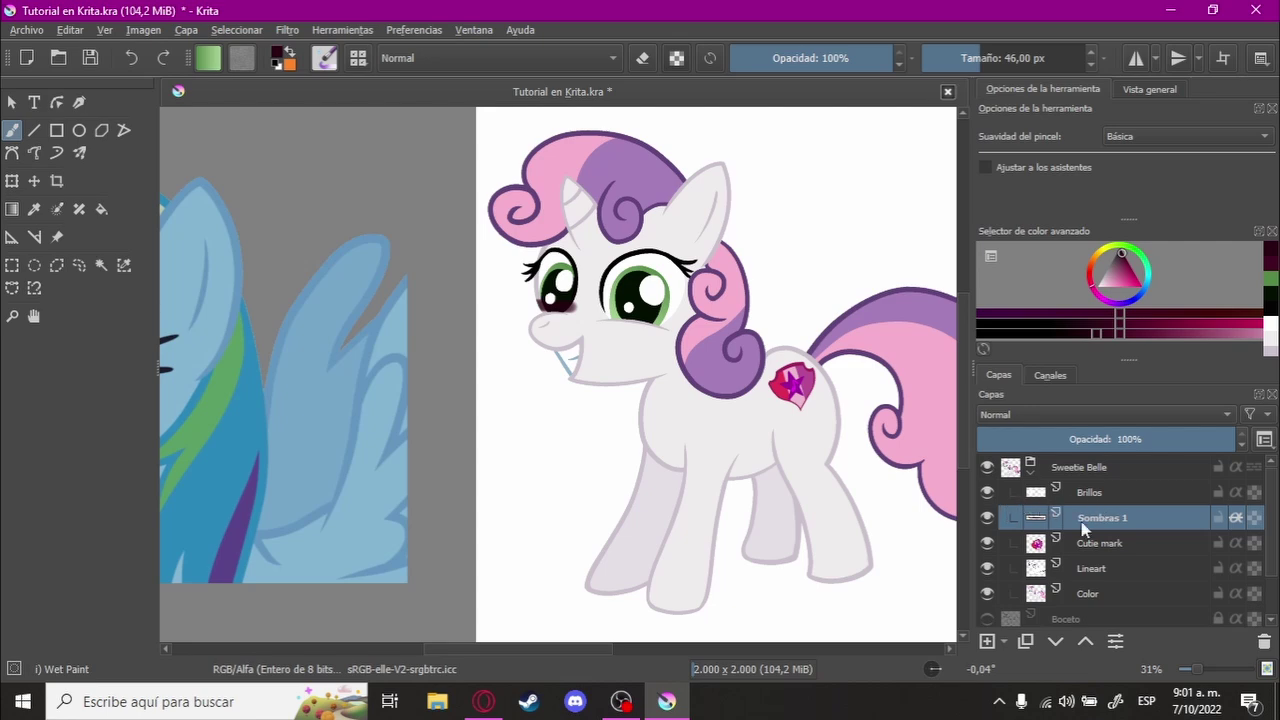
# Step: Try test strokes on the Brillos layer beside the pony, undo them, and recentre the view
pyautogui.click(1040, 492)
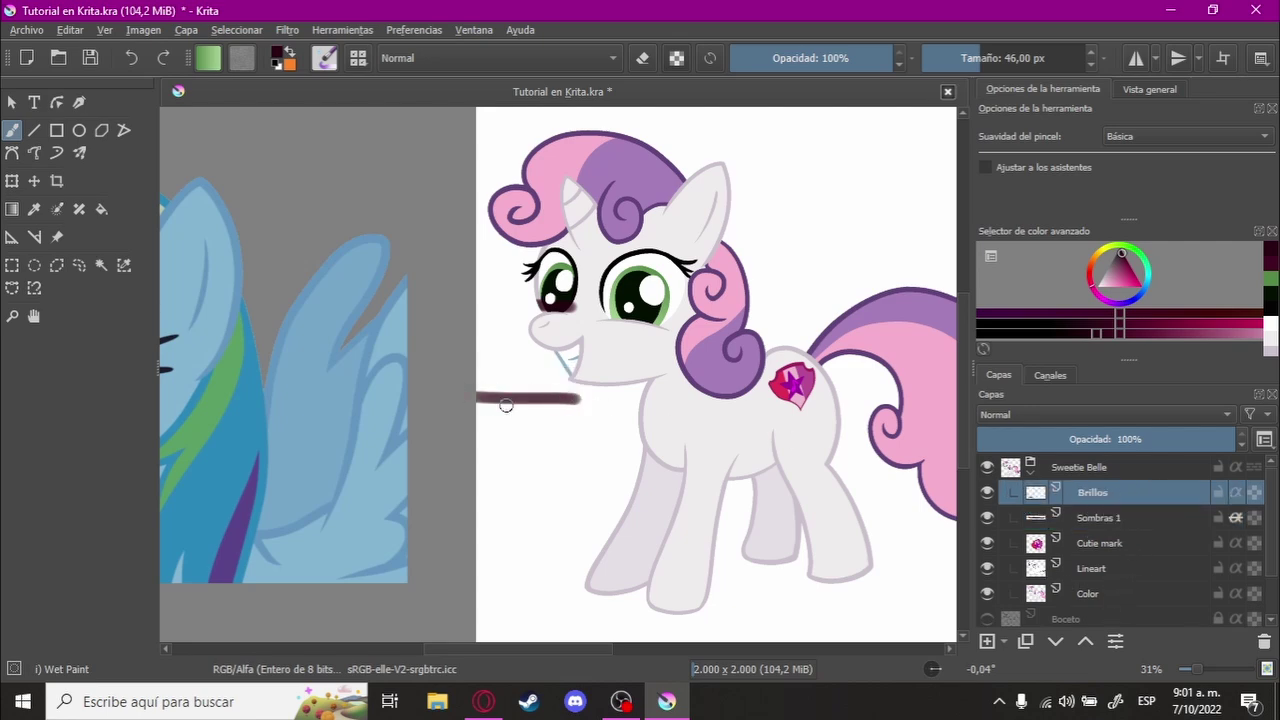
pyautogui.hotkey('ctrl', 'z')
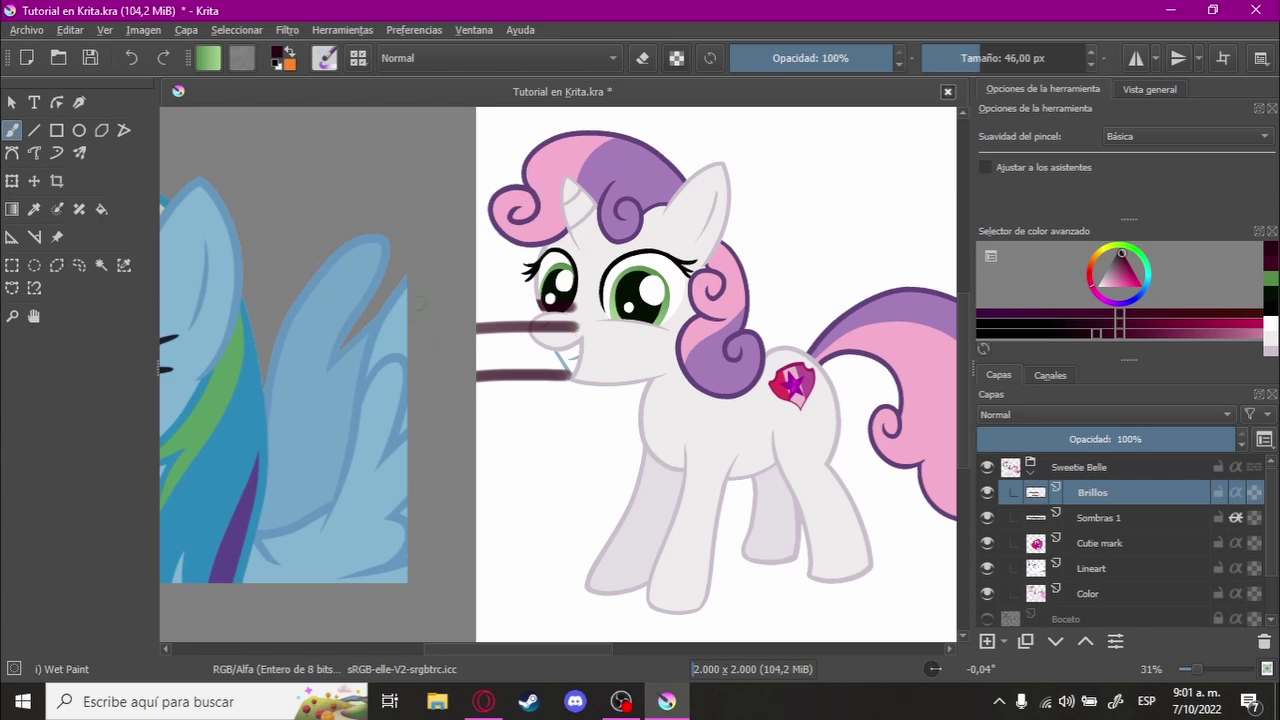
pyautogui.moveTo(462, 486); pyautogui.dragTo(592, 486)
pyautogui.moveTo(462, 519); pyautogui.dragTo(593, 522)
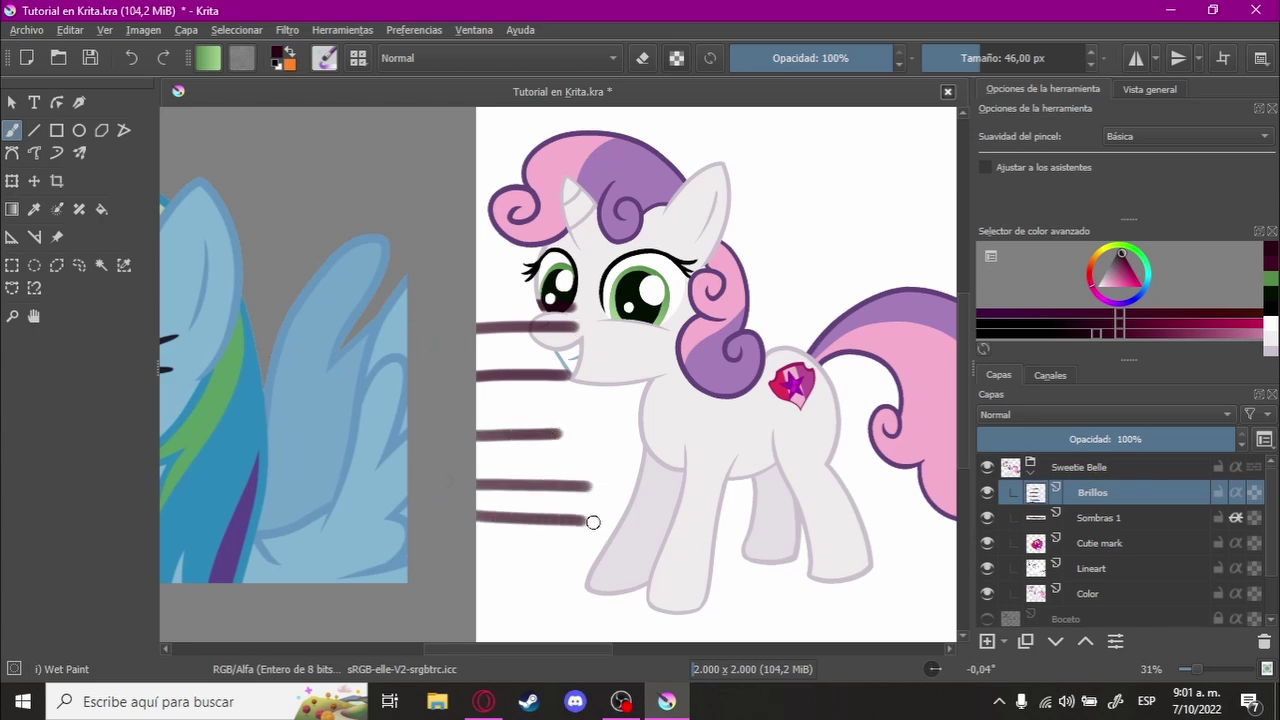
pyautogui.hotkey('ctrl', 'z')
pyautogui.hotkey('ctrl', 'z')
pyautogui.hotkey('ctrl', 'z')
pyautogui.hotkey('ctrl', 'z')
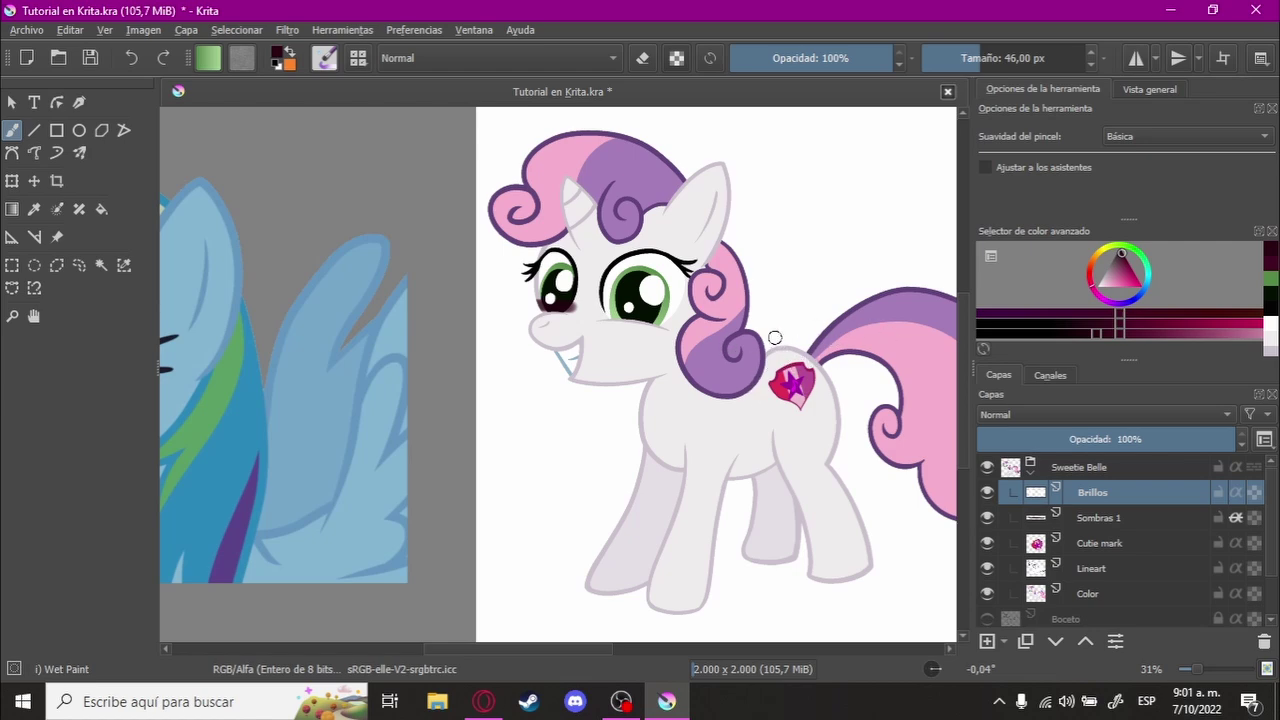
pyautogui.moveTo(727, 278); pyautogui.dragTo(636, 342)
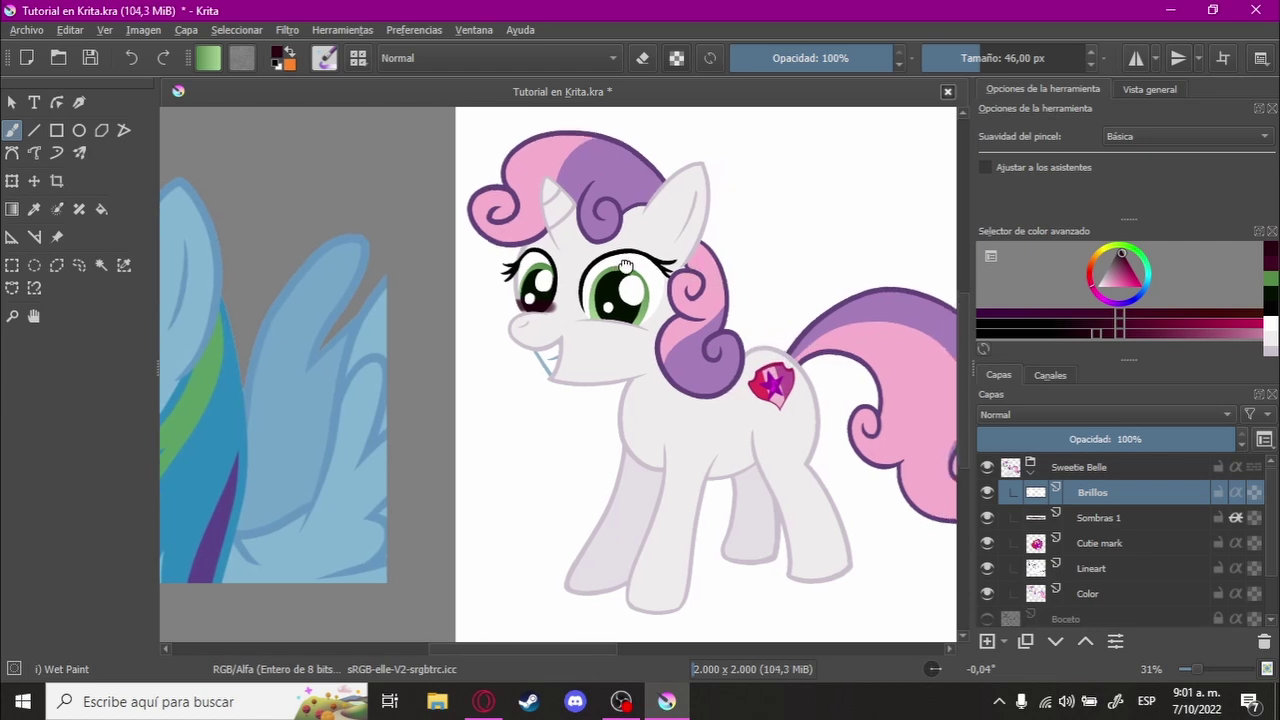
pyautogui.scroll(1, 636, 342)
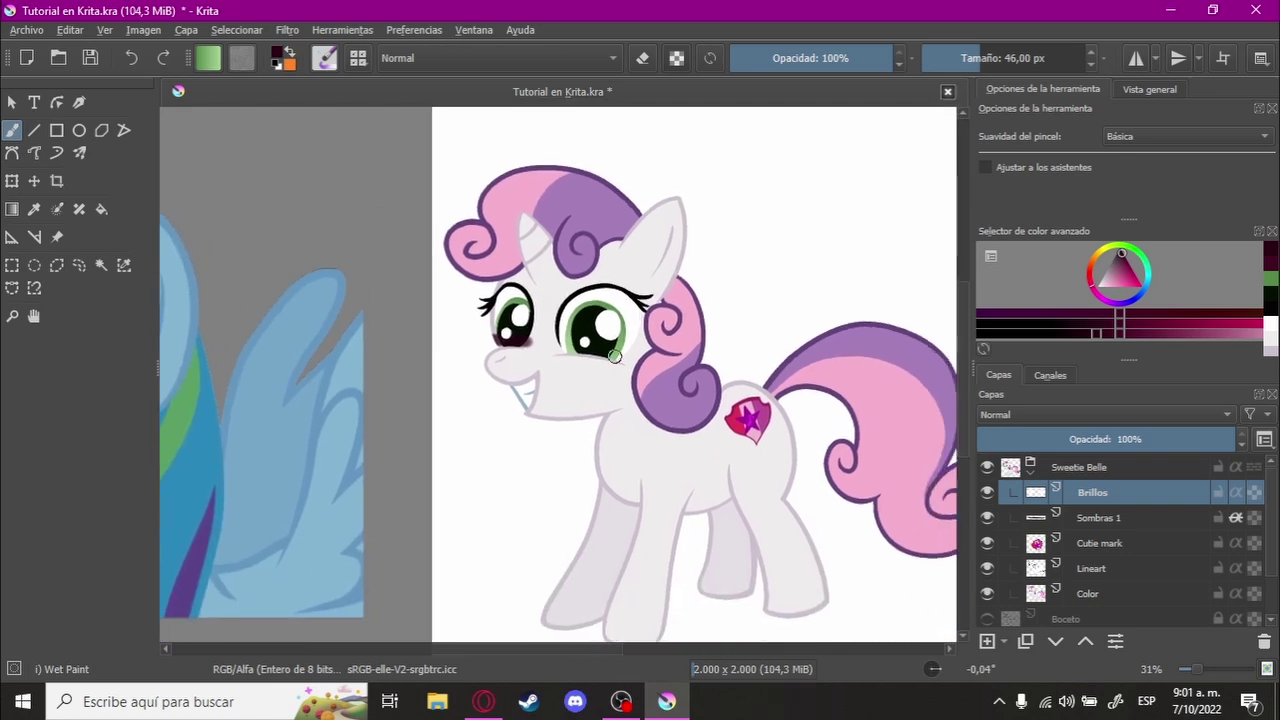
pyautogui.scroll(1, 636, 340)
pyautogui.scroll(1, 637, 336)
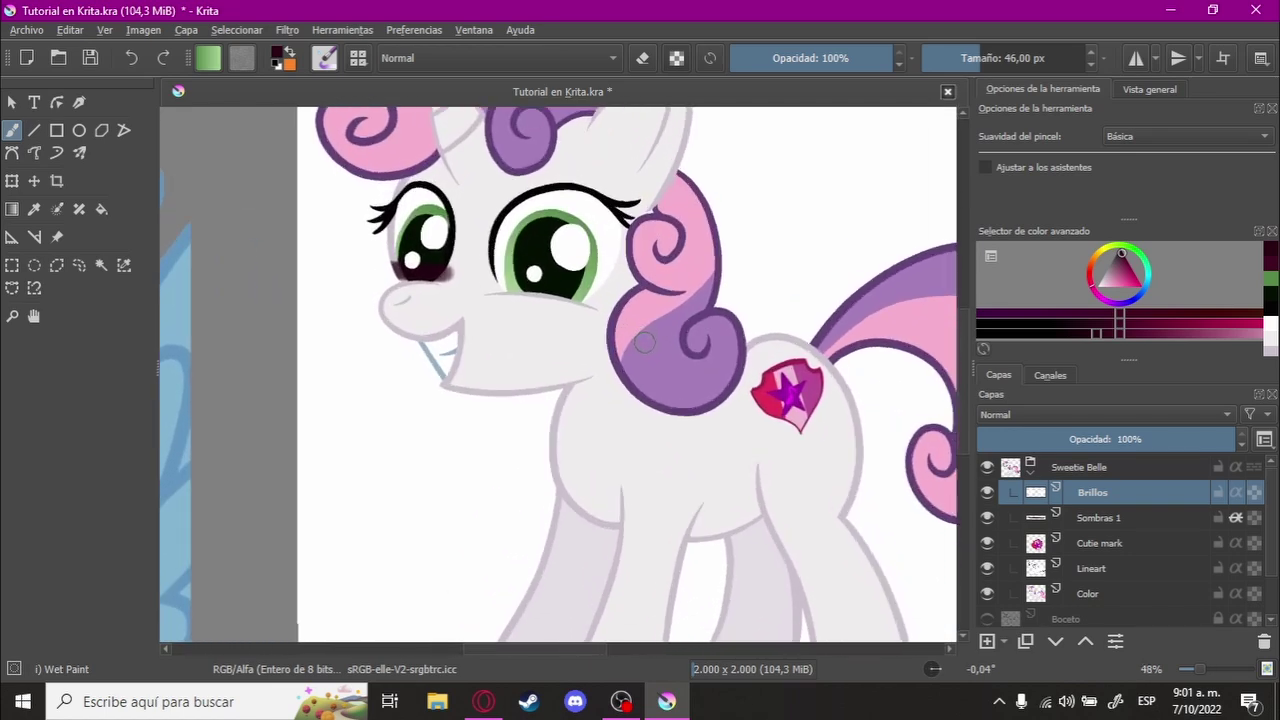
# Step: Switch back to the Sombras 1 layer and zoom in on the pony
pyautogui.click(1100, 517)
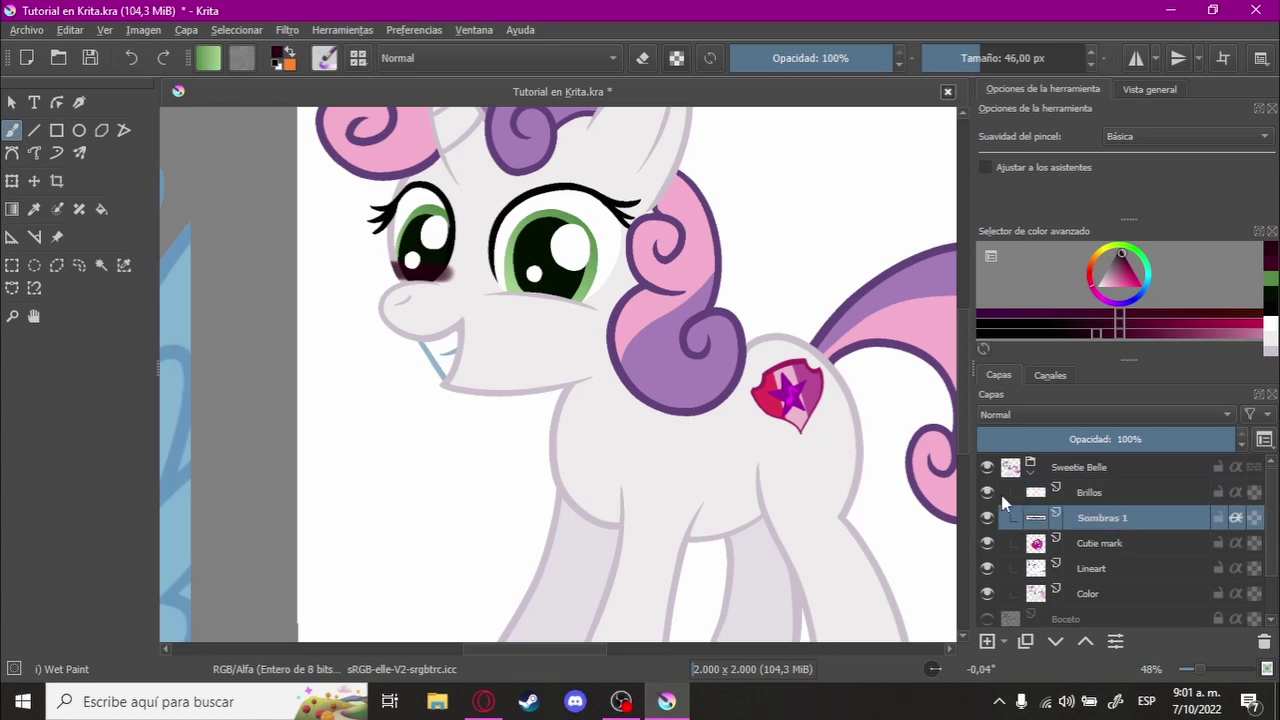
pyautogui.scroll(-2, 583, 320)
pyautogui.scroll(2, 780, 391)
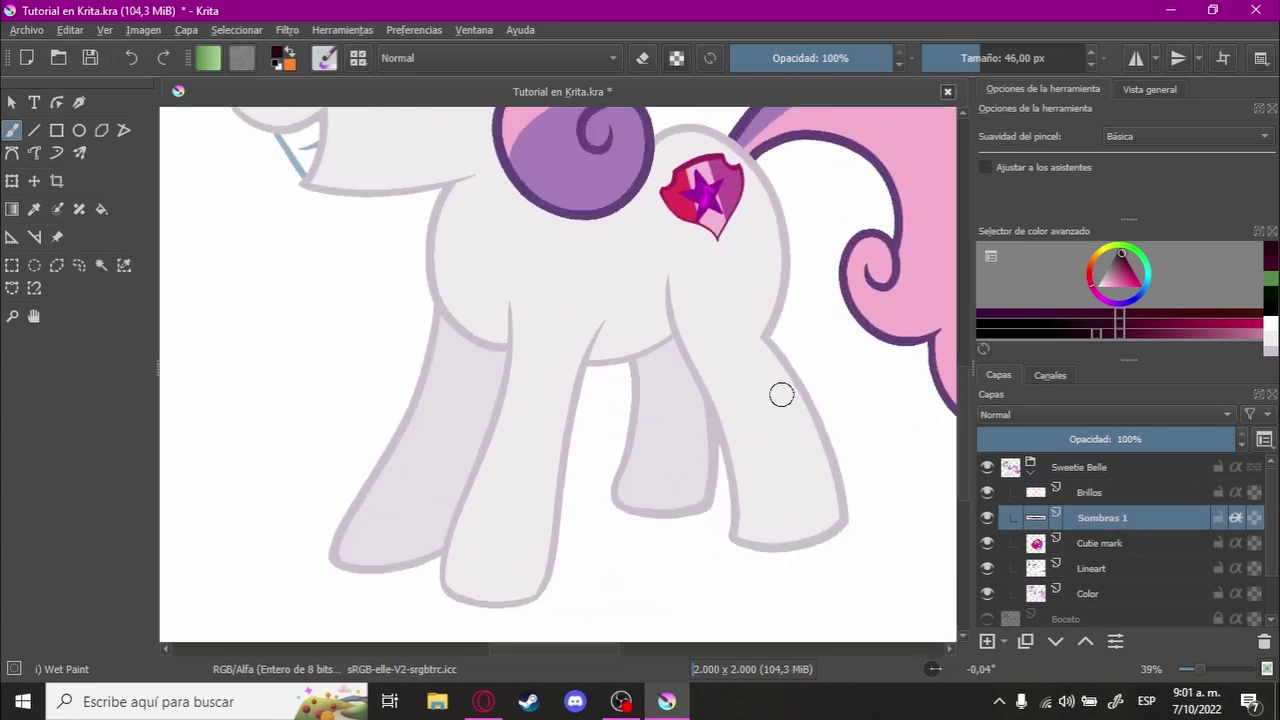
pyautogui.scroll(1, 837, 340)
pyautogui.scroll(1, 629, 286)
pyautogui.scroll(1, 548, 369)
pyautogui.scroll(1, 548, 369)
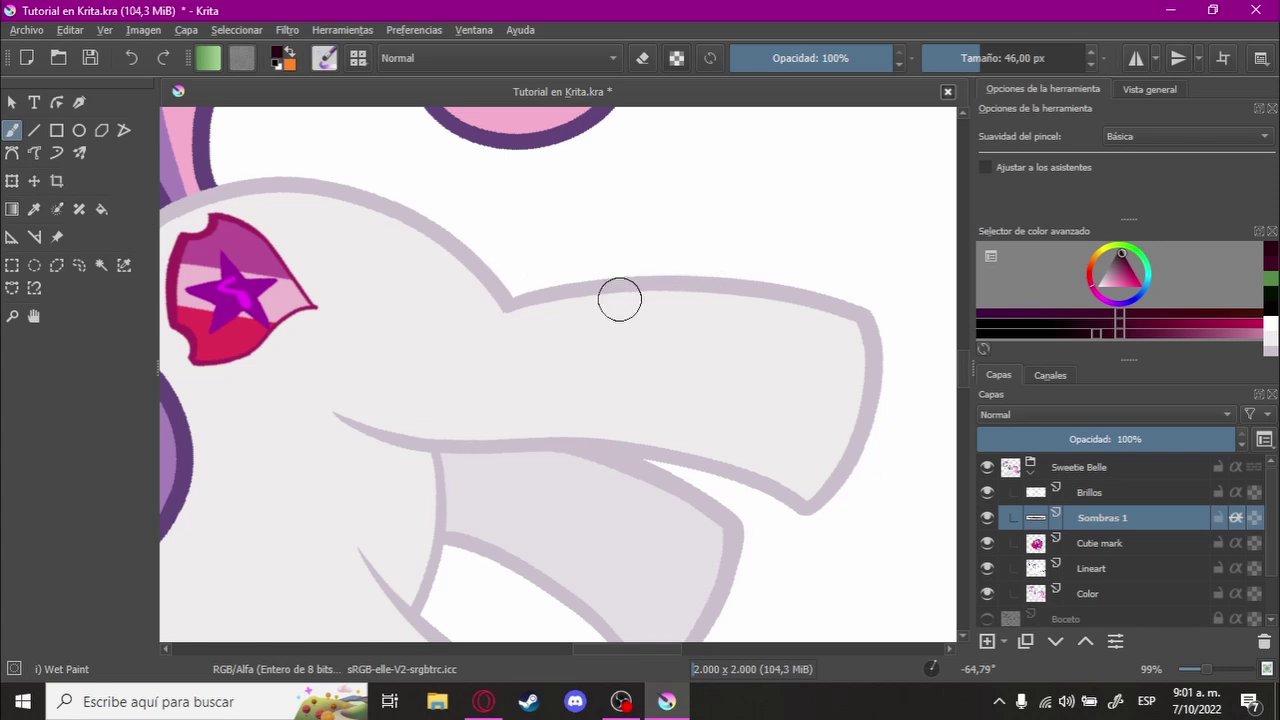
# Step: Shade along the top outline of the pony's body, discarding two misplaced strokes
pyautogui.moveTo(801, 277); pyautogui.dragTo(747, 271)
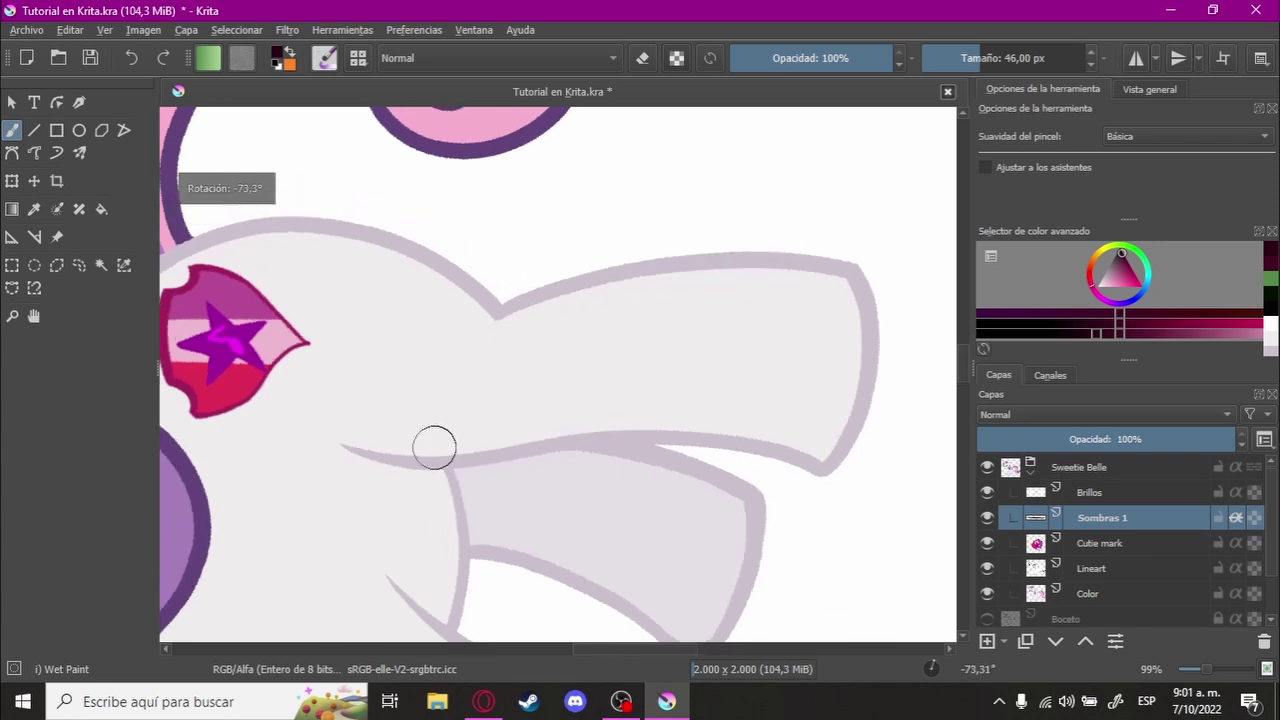
pyautogui.moveTo(330, 399); pyautogui.dragTo(870, 388)
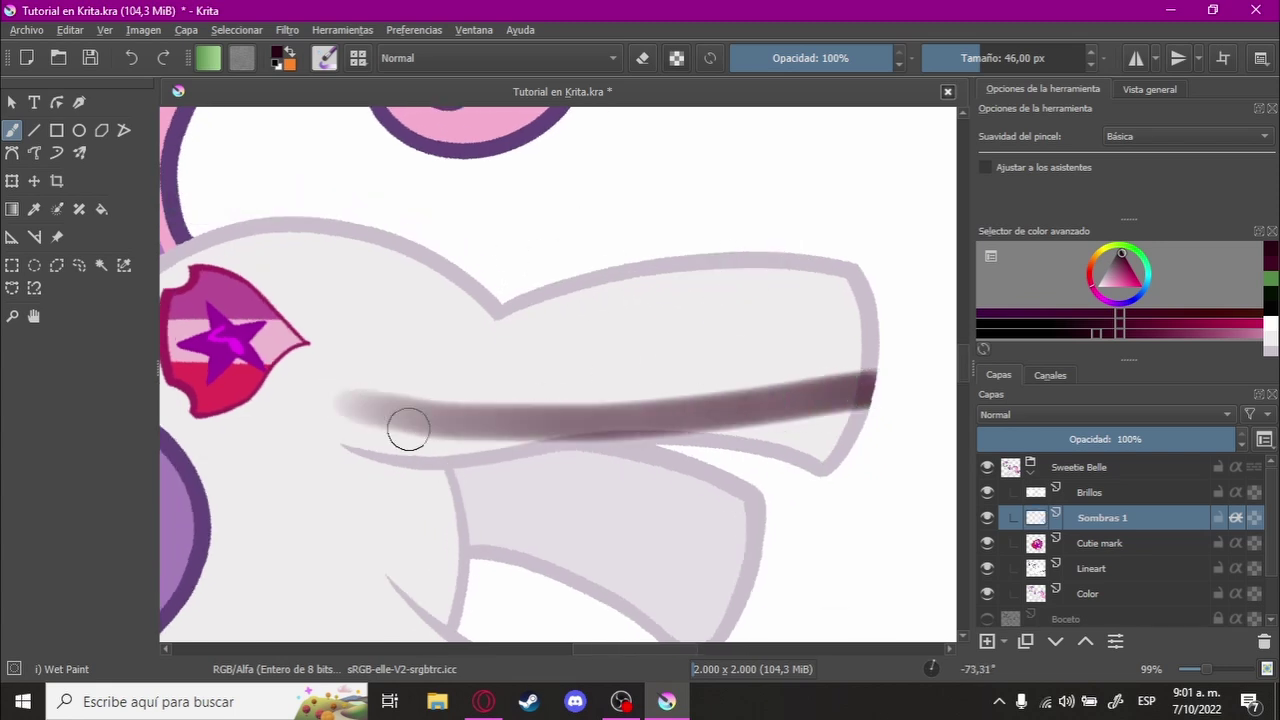
pyautogui.hotkey('ctrl', 'z')
pyautogui.moveTo(343, 429); pyautogui.dragTo(849, 446)
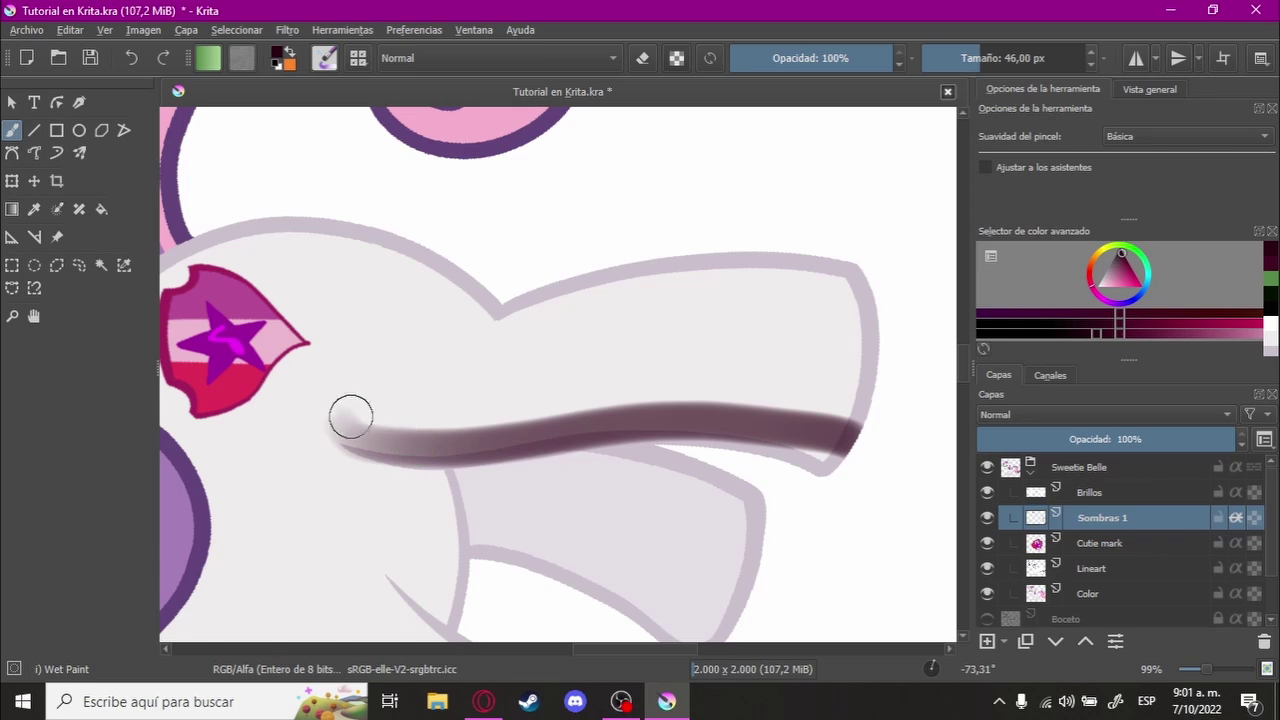
pyautogui.hotkey('ctrl', 'z')
pyautogui.moveTo(519, 306)
pyautogui.mouseDown()
pyautogui.moveTo(829, 271)
pyautogui.moveTo(872, 292)
pyautogui.mouseUp()
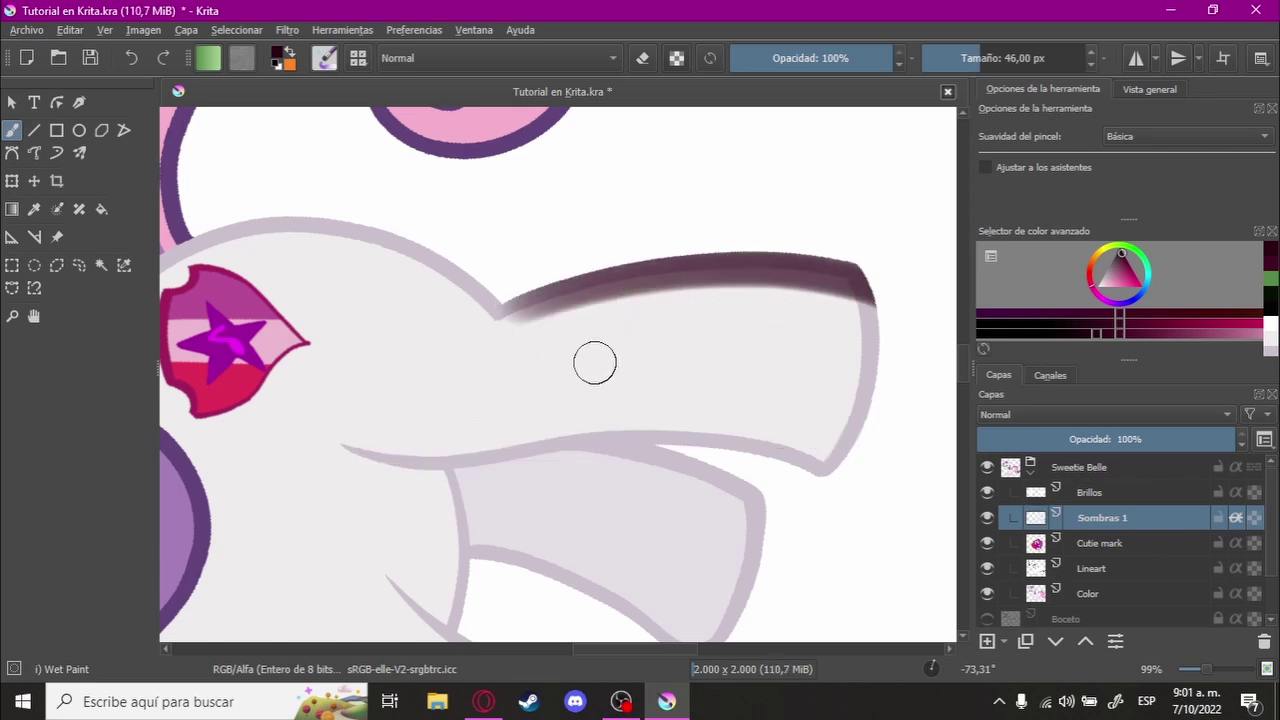
# Step: Inspect the legs with a trial dark stroke, undo it, and rotate back to the face
pyautogui.moveTo(595, 363); pyautogui.dragTo(766, 206)
pyautogui.scroll(-3, 651, 306)
pyautogui.moveTo(651, 306)
pyautogui.mouseDown()
pyautogui.moveTo(714, 303)
pyautogui.moveTo(552, 345)
pyautogui.mouseUp()
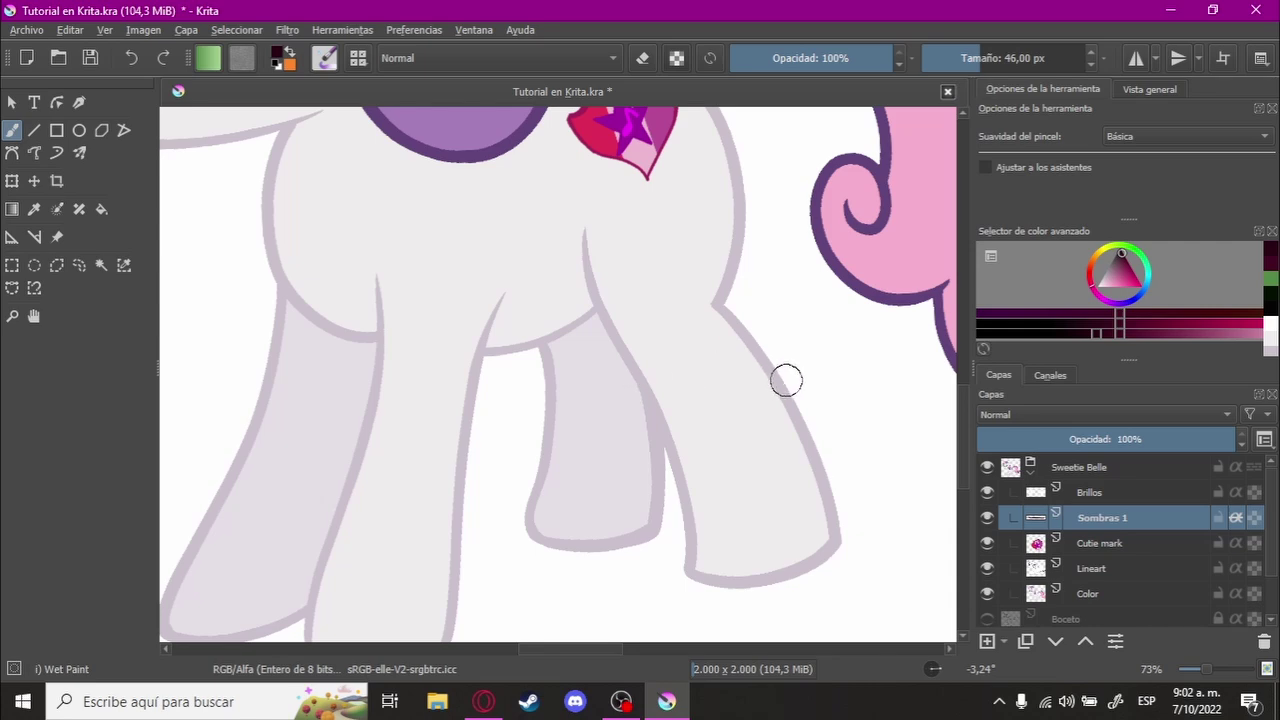
pyautogui.moveTo(700, 324)
pyautogui.mouseDown()
pyautogui.moveTo(674, 306)
pyautogui.moveTo(643, 323)
pyautogui.moveTo(612, 318)
pyautogui.mouseUp()
pyautogui.moveTo(703, 350)
pyautogui.mouseDown()
pyautogui.moveTo(606, 300)
pyautogui.moveTo(846, 331)
pyautogui.mouseUp()
pyautogui.hotkey('ctrl', 'z')
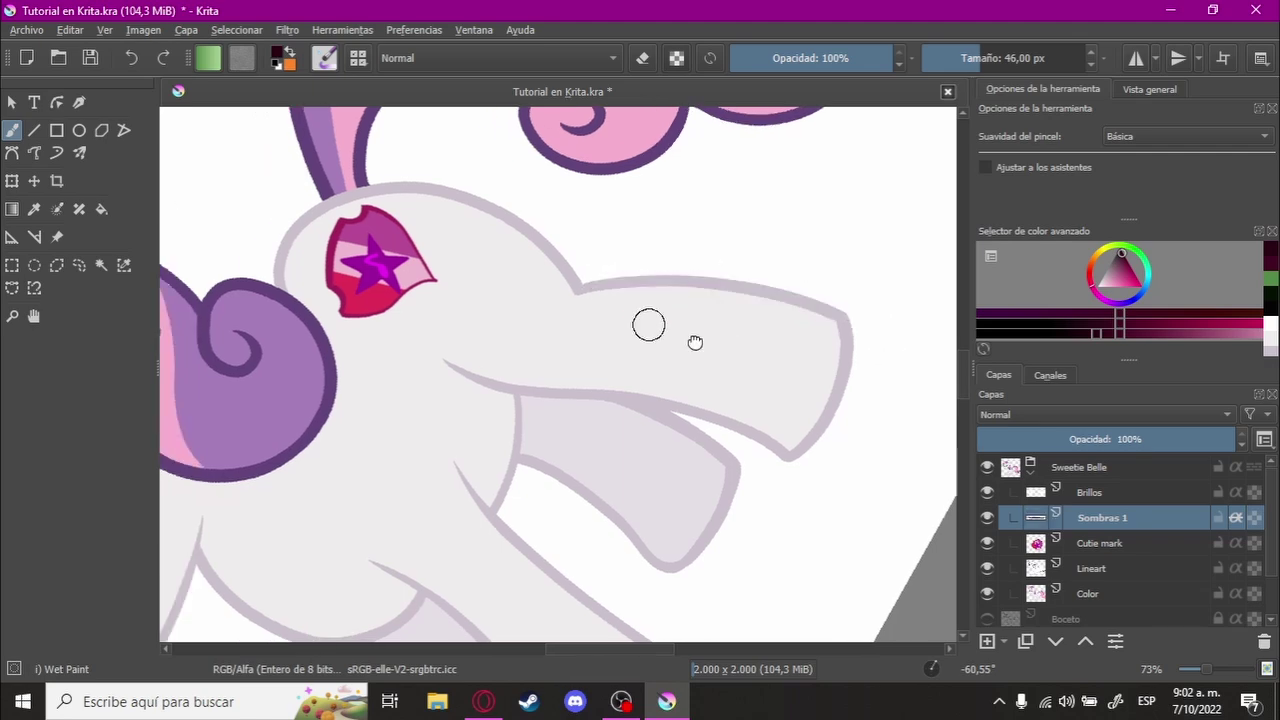
pyautogui.moveTo(694, 343); pyautogui.dragTo(528, 286)
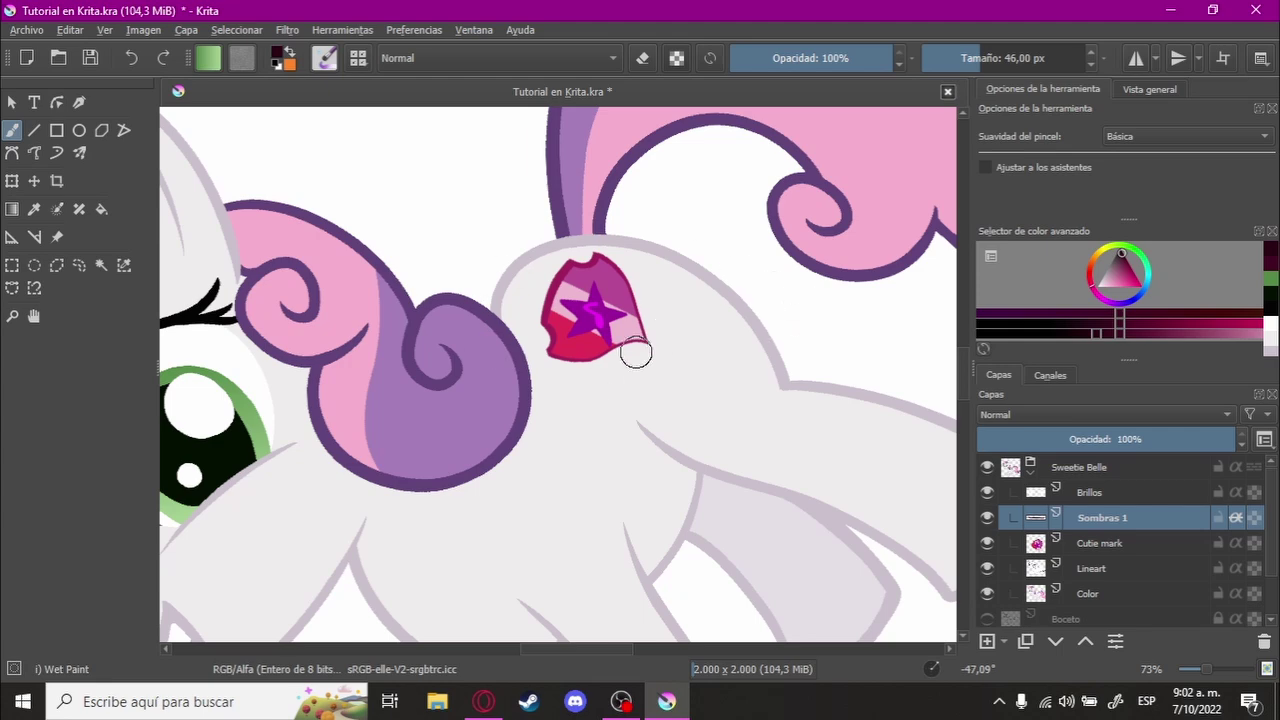
pyautogui.moveTo(636, 352); pyautogui.dragTo(600, 343)
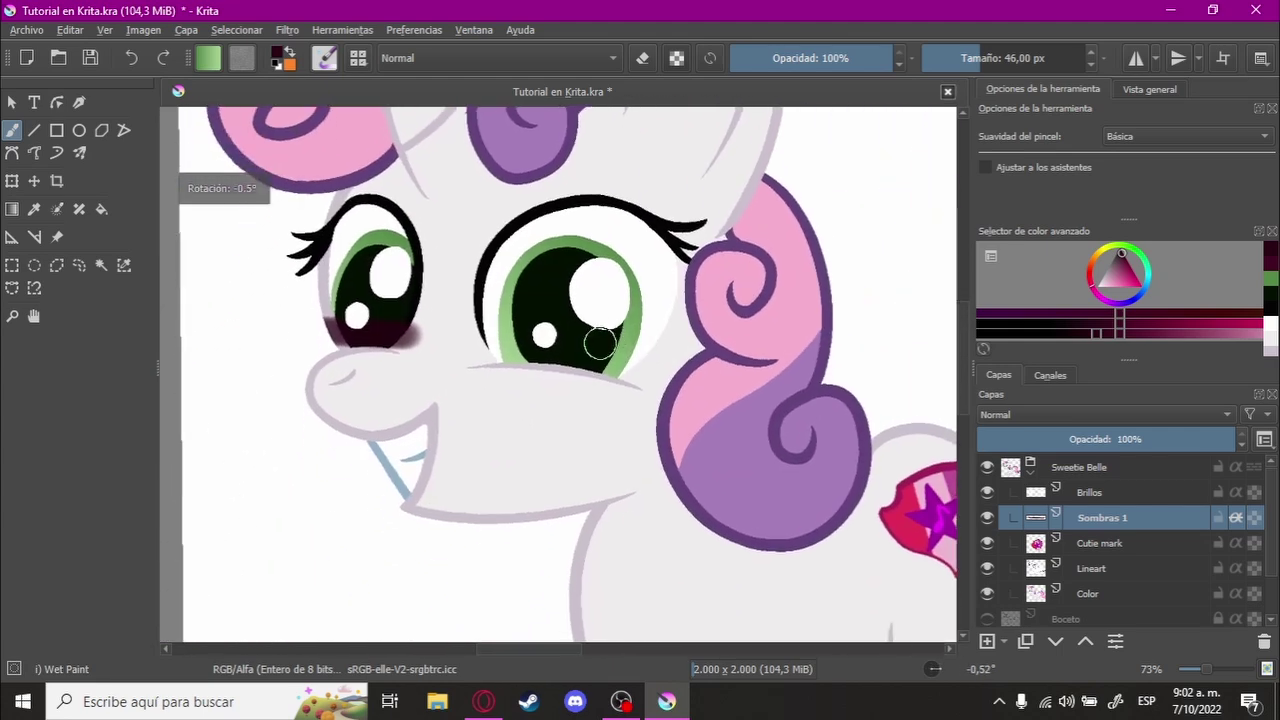
# Step: Zoom in on the eyes and erase the dark shadow under the left eye
pyautogui.moveTo(580, 491); pyautogui.dragTo(583, 274)
pyautogui.scroll(5, 583, 274)
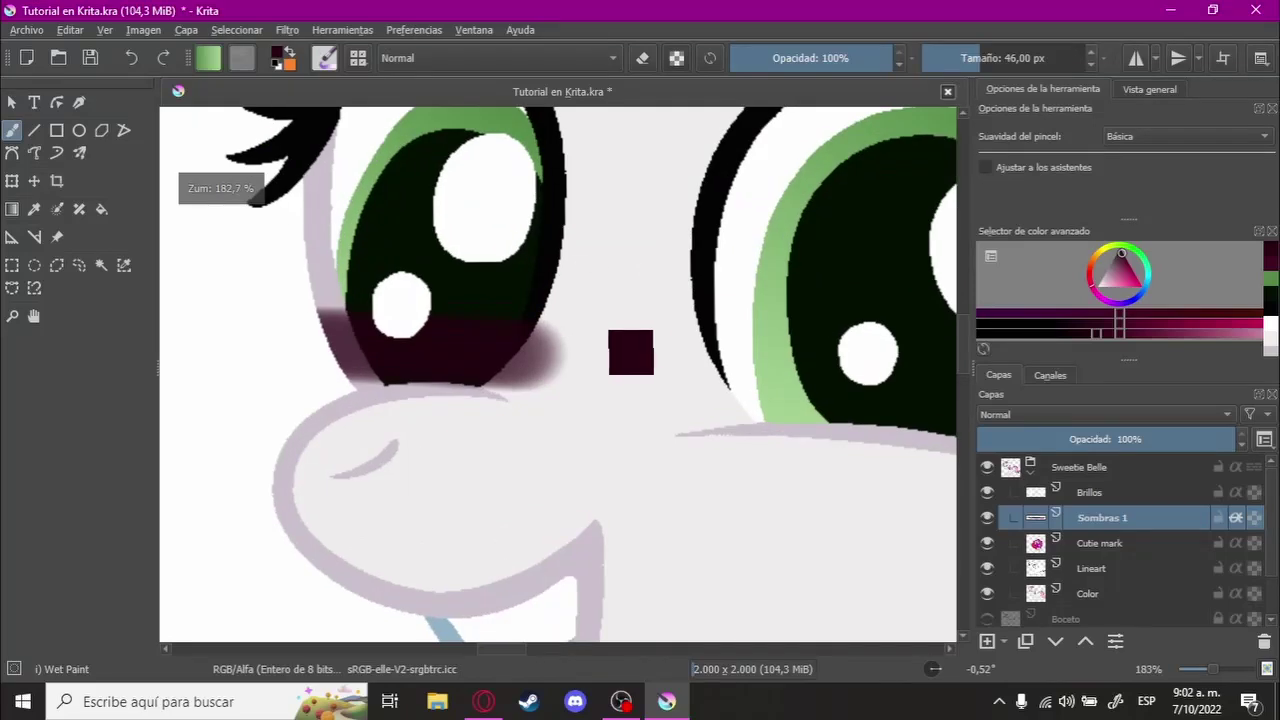
pyautogui.scroll(-3, 571, 314)
pyautogui.press('e')
pyautogui.moveTo(560, 352)
pyautogui.mouseDown()
pyautogui.moveTo(400, 349)
pyautogui.moveTo(571, 371)
pyautogui.mouseUp()
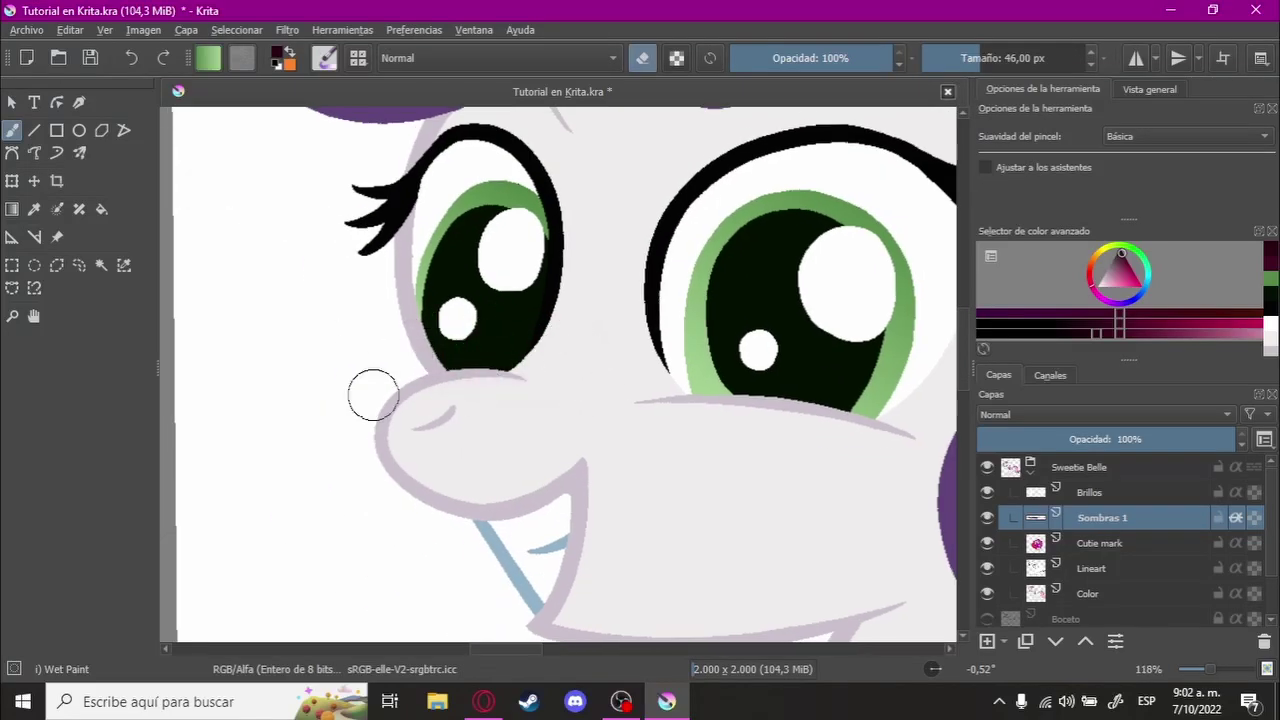
pyautogui.scroll(-2, 540, 449)
pyautogui.scroll(-3, 540, 449)
pyautogui.press('e')
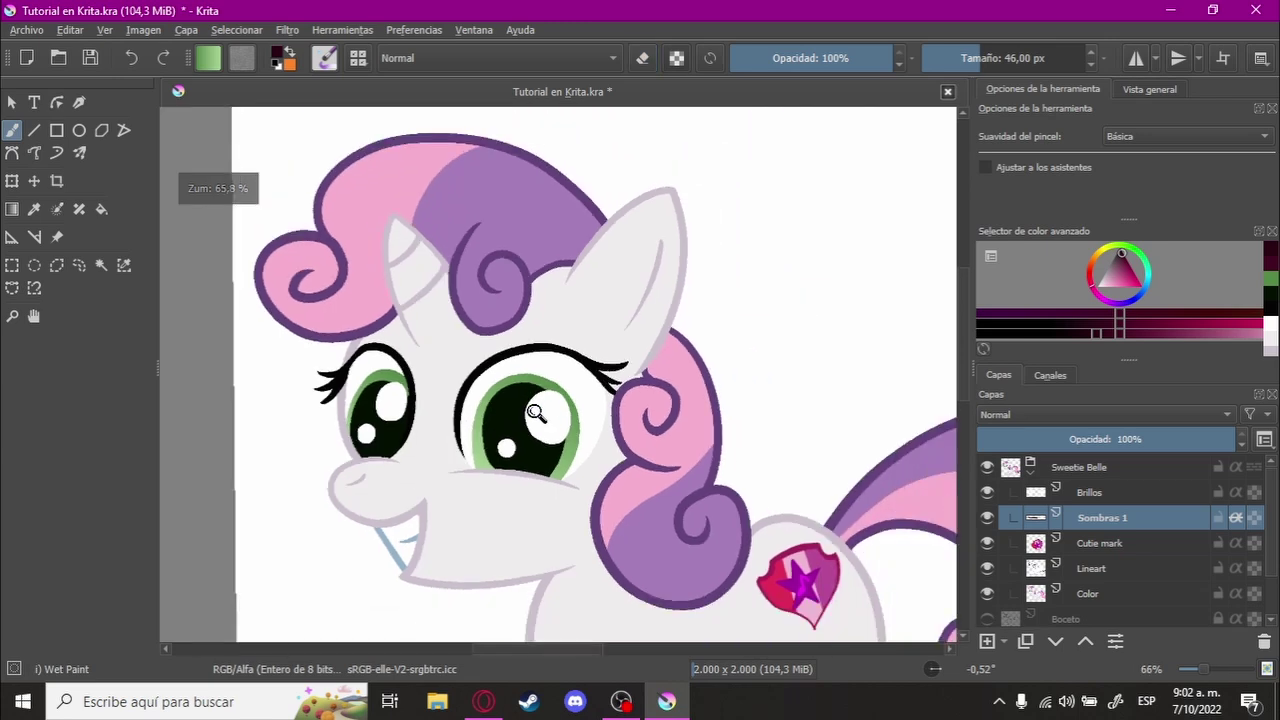
# Step: Reposition the canvas and rotate the view almost a quarter turn
pyautogui.hscroll(2, 546, 357)
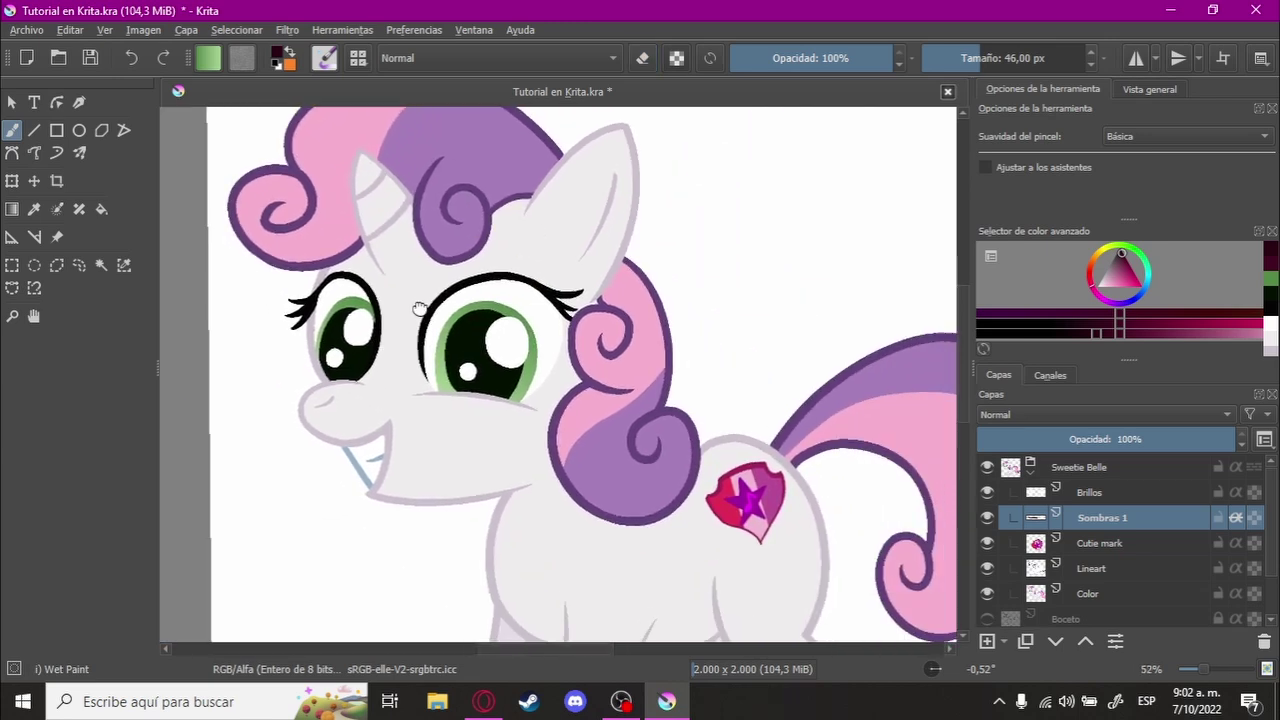
pyautogui.scroll(-1, 560, 365)
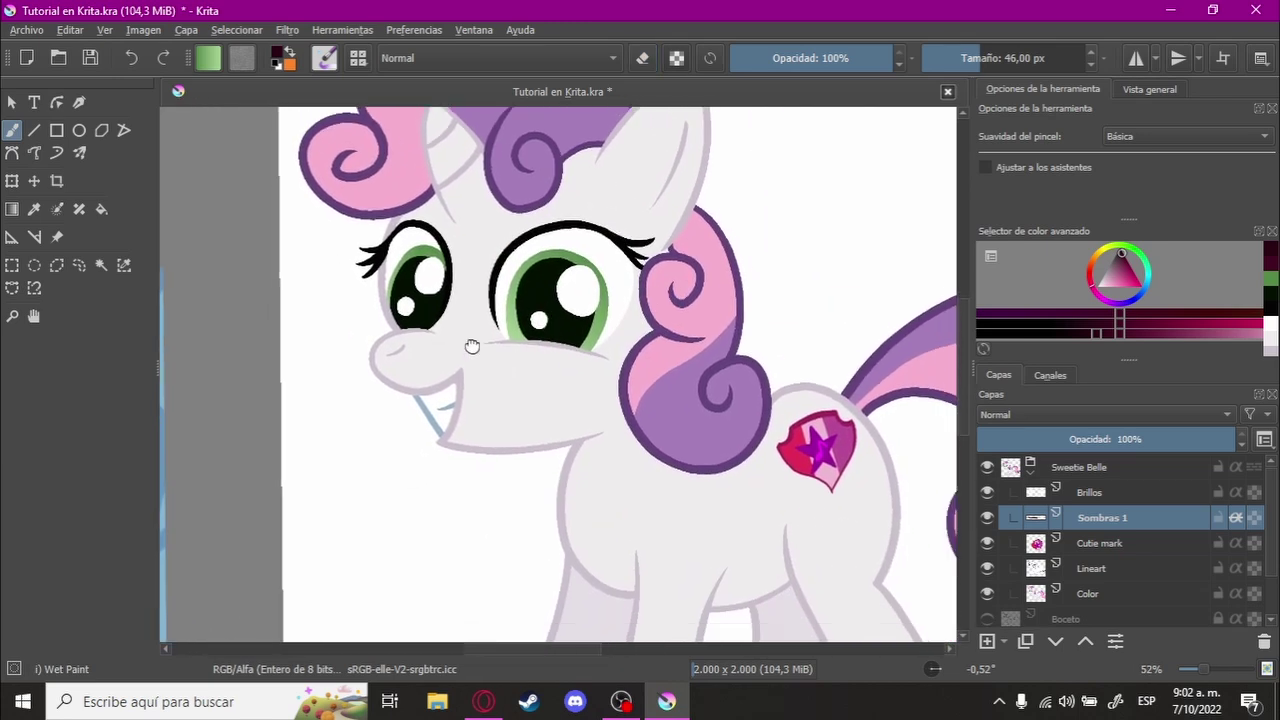
pyautogui.hscroll(2, 630, 345)
pyautogui.scroll(-2, 630, 345)
pyautogui.scroll(-1, 643, 338)
pyautogui.scroll(-2, 643, 338)
pyautogui.hscroll(-1, 610, 380)
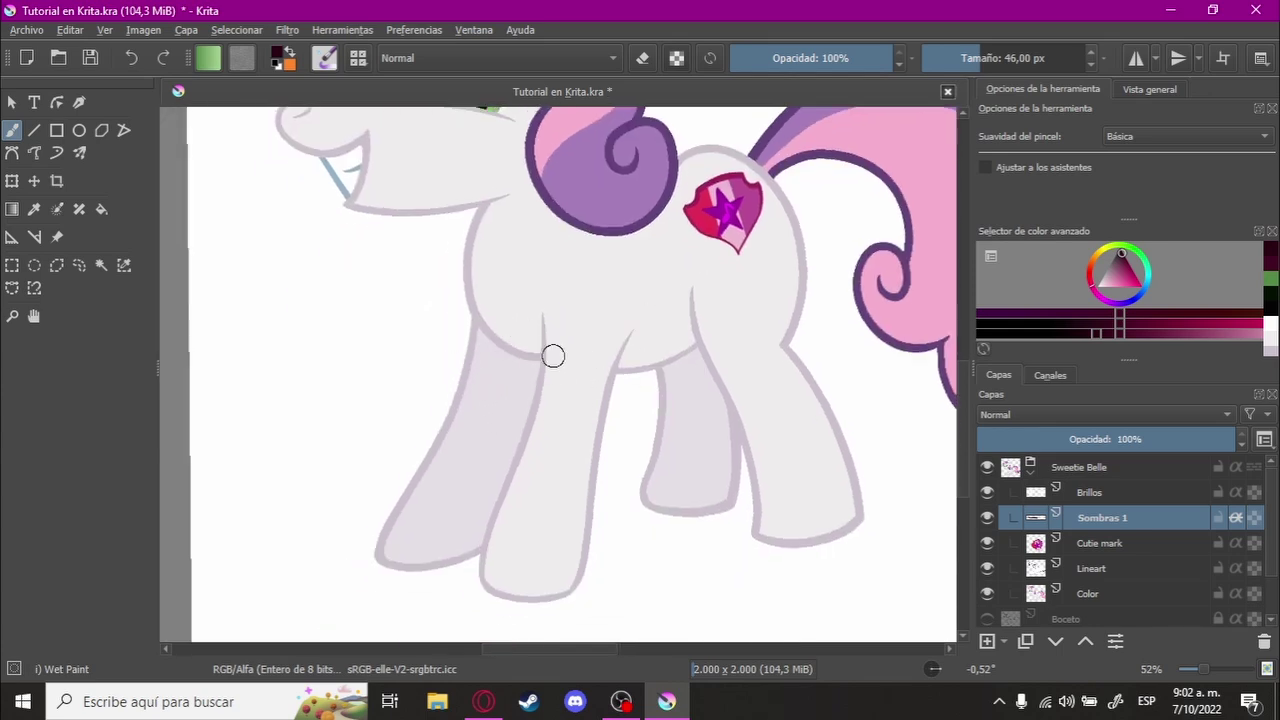
pyautogui.moveTo(553, 356)
pyautogui.mouseDown()
pyautogui.moveTo(719, 289)
pyautogui.moveTo(595, 301)
pyautogui.moveTo(519, 288)
pyautogui.moveTo(511, 269)
pyautogui.moveTo(709, 297)
pyautogui.moveTo(657, 329)
pyautogui.moveTo(681, 261)
pyautogui.mouseUp()
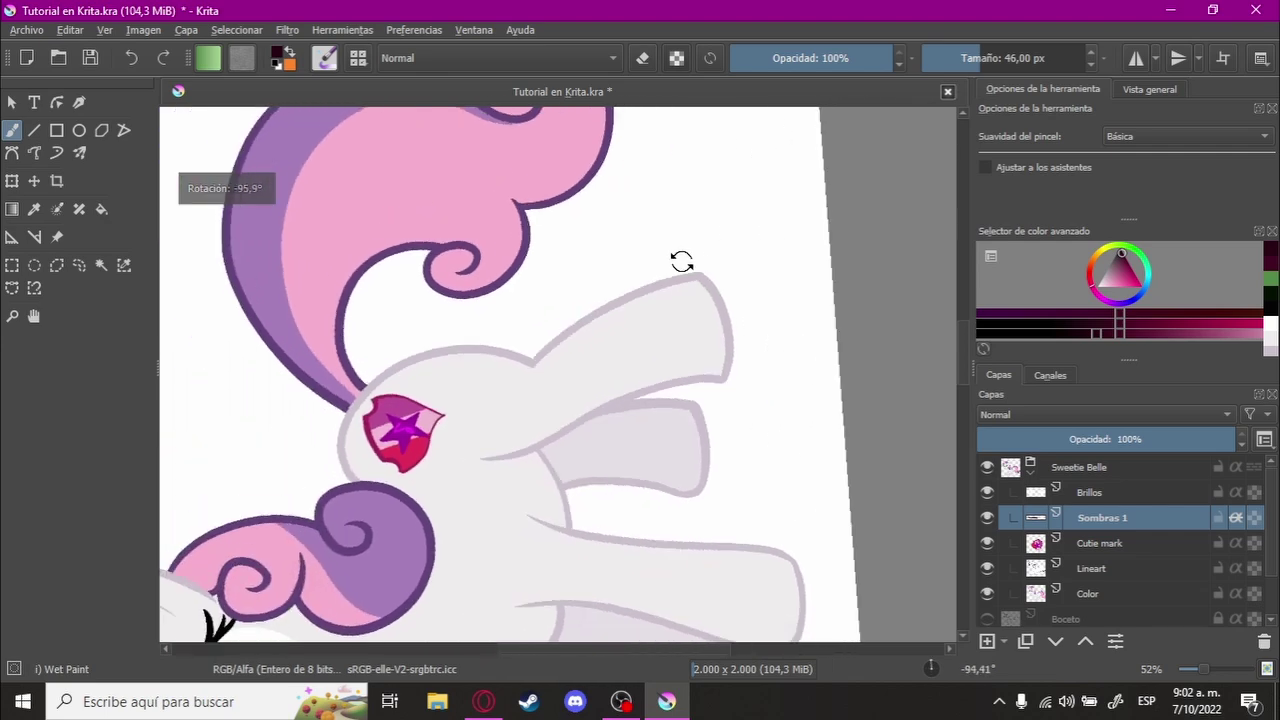
pyautogui.scroll(2, 681, 261)
pyautogui.scroll(2, 729, 260)
# Step: Set the brush size to 30 after an undone trial stroke in canvas-only mode
pyautogui.press('Tab')
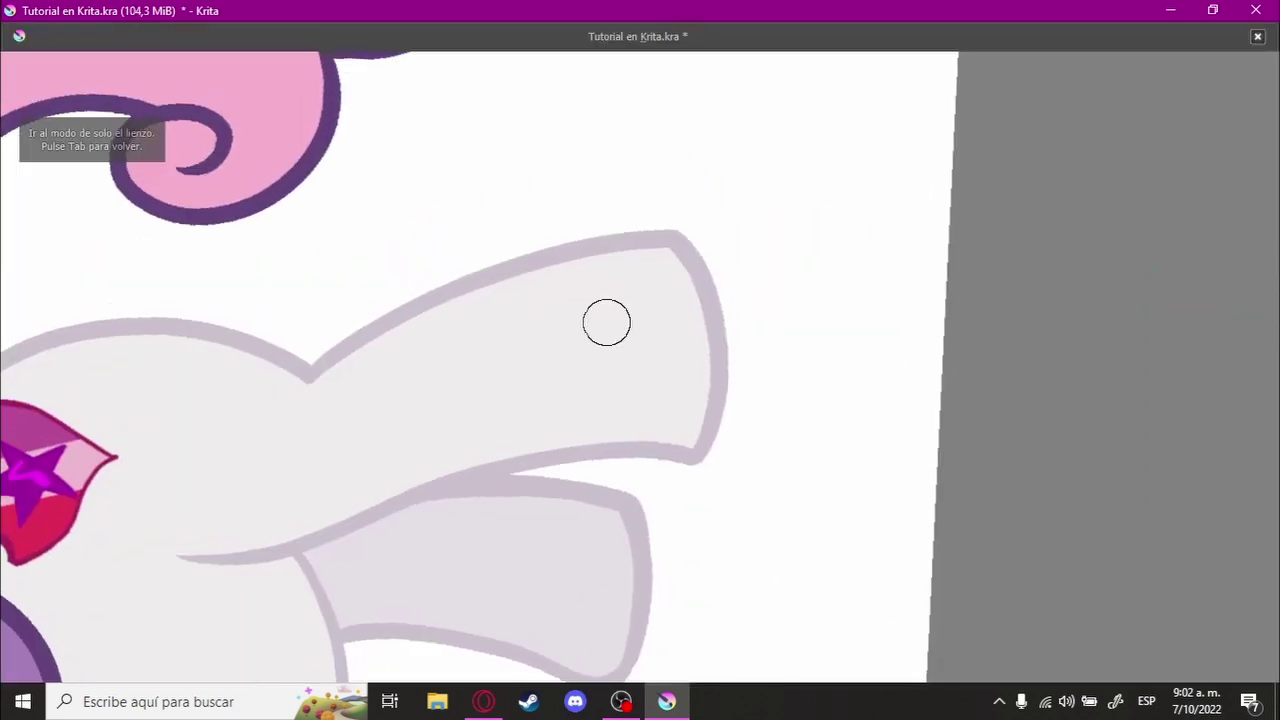
pyautogui.scroll(2, 451, 340)
pyautogui.moveTo(240, 378); pyautogui.dragTo(790, 245)
pyautogui.hotkey('ctrl', 'z')
pyautogui.press('Tab')
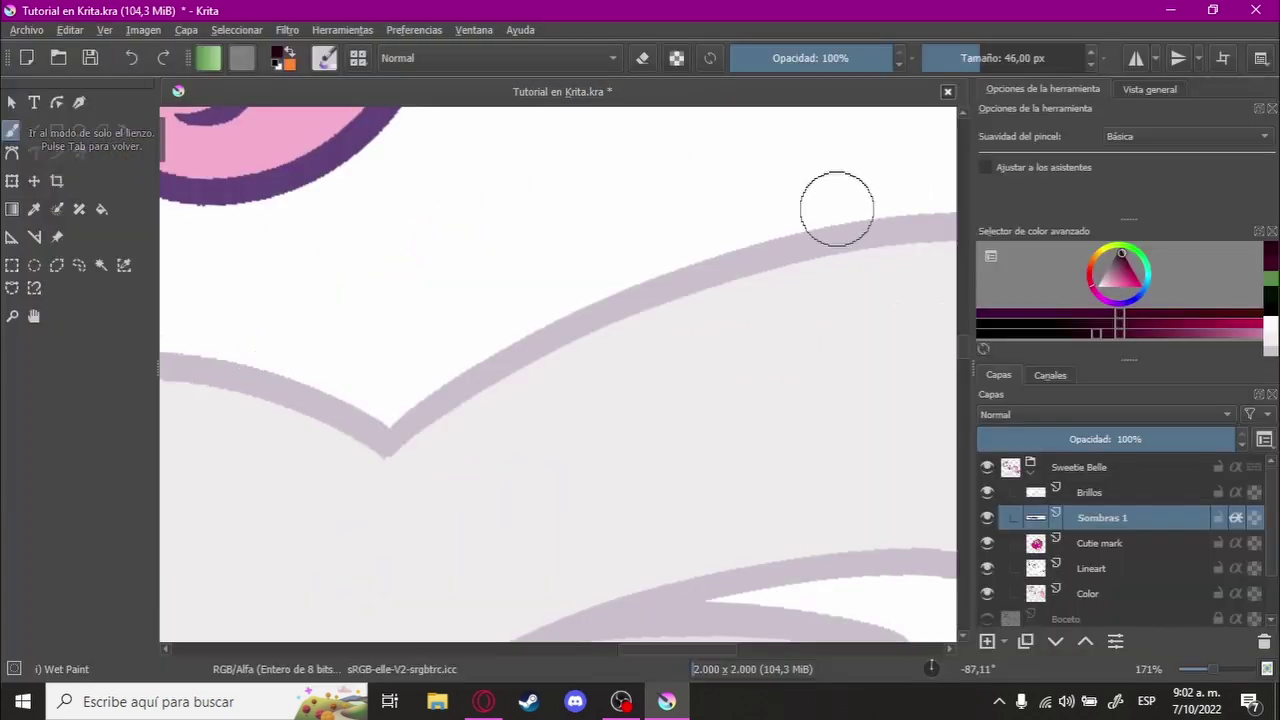
pyautogui.doubleClick(944, 68)
pyautogui.write('30')
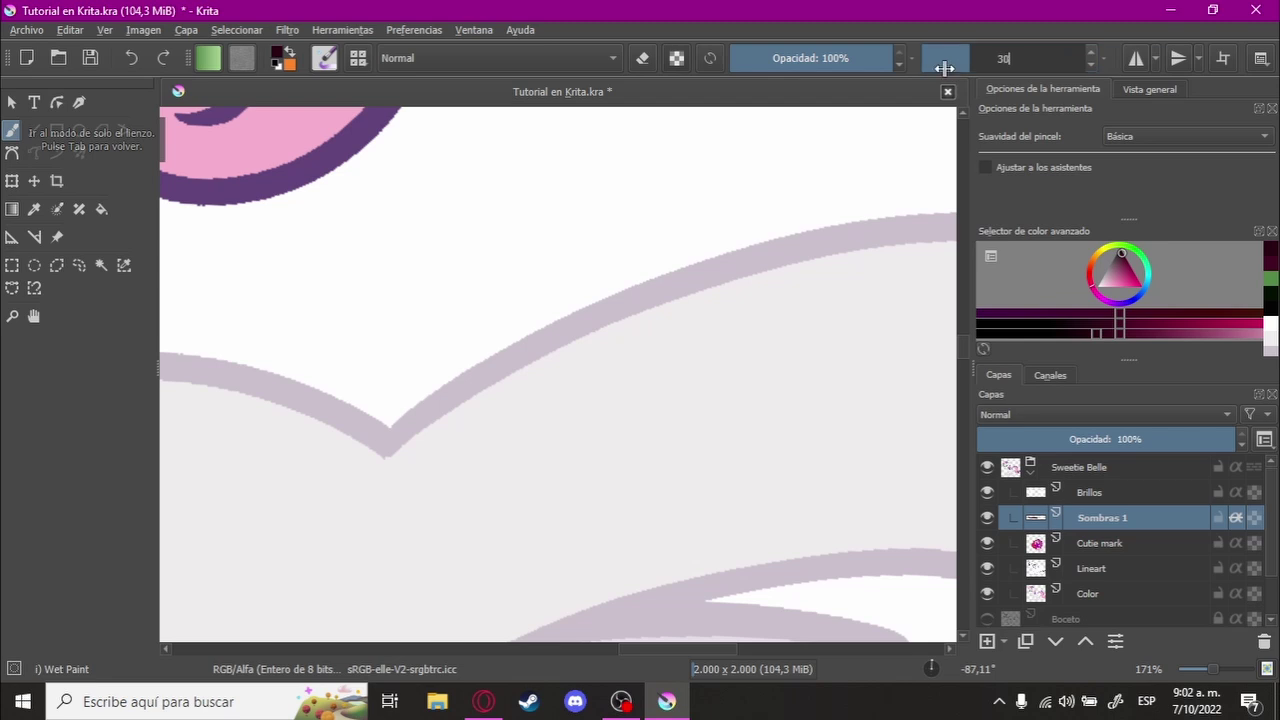
pyautogui.scroll(-2, 423, 457)
# Step: In canvas-only mode, paint and build up a dark shadow along the upper outline
pyautogui.press('Tab')
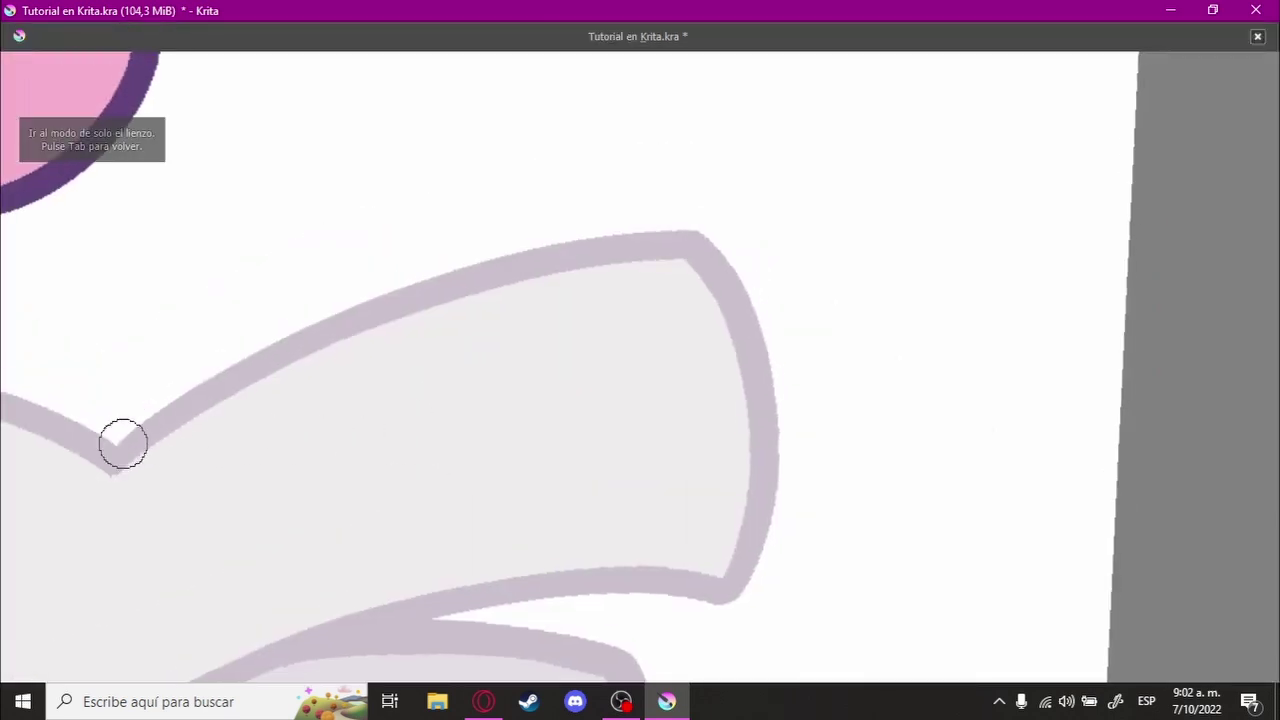
pyautogui.moveTo(122, 443); pyautogui.dragTo(737, 272)
pyautogui.hotkey('ctrl', 'z')
pyautogui.moveTo(140, 431)
pyautogui.mouseDown()
pyautogui.moveTo(589, 271)
pyautogui.moveTo(740, 278)
pyautogui.mouseUp()
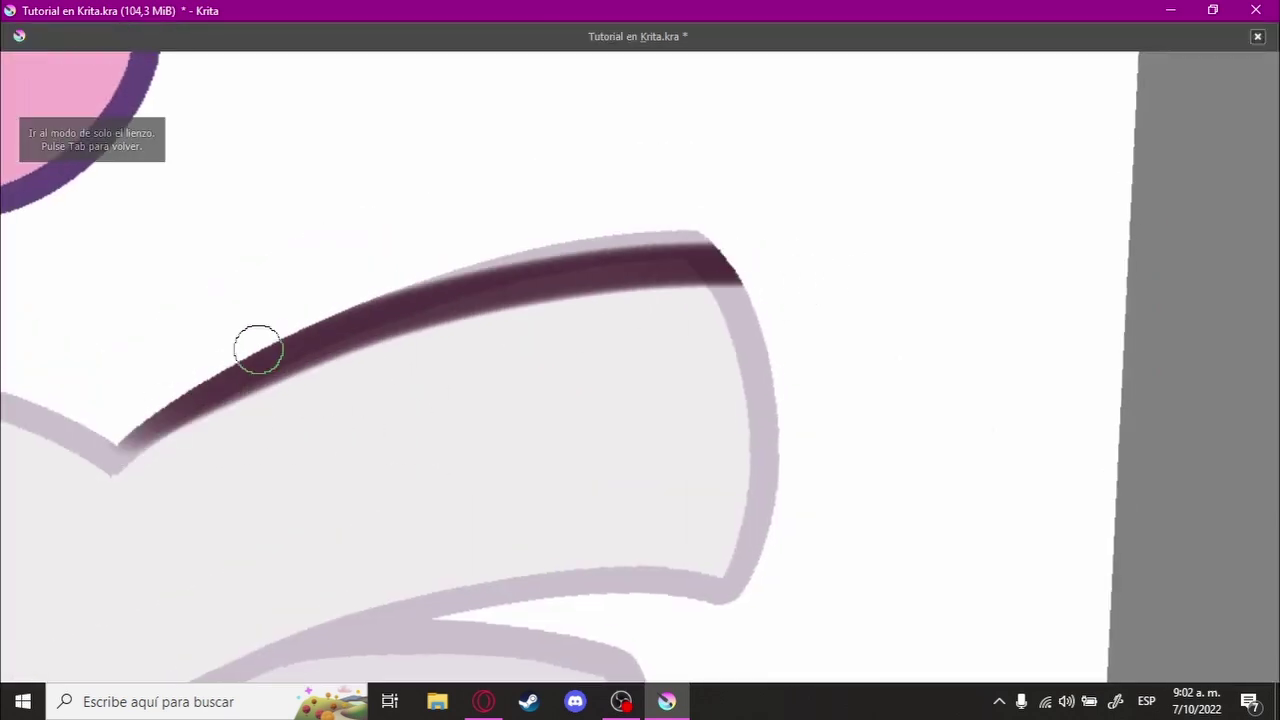
pyautogui.moveTo(258, 349); pyautogui.dragTo(819, 254)
pyautogui.moveTo(241, 357)
pyautogui.mouseDown()
pyautogui.moveTo(497, 277)
pyautogui.moveTo(700, 248)
pyautogui.mouseUp()
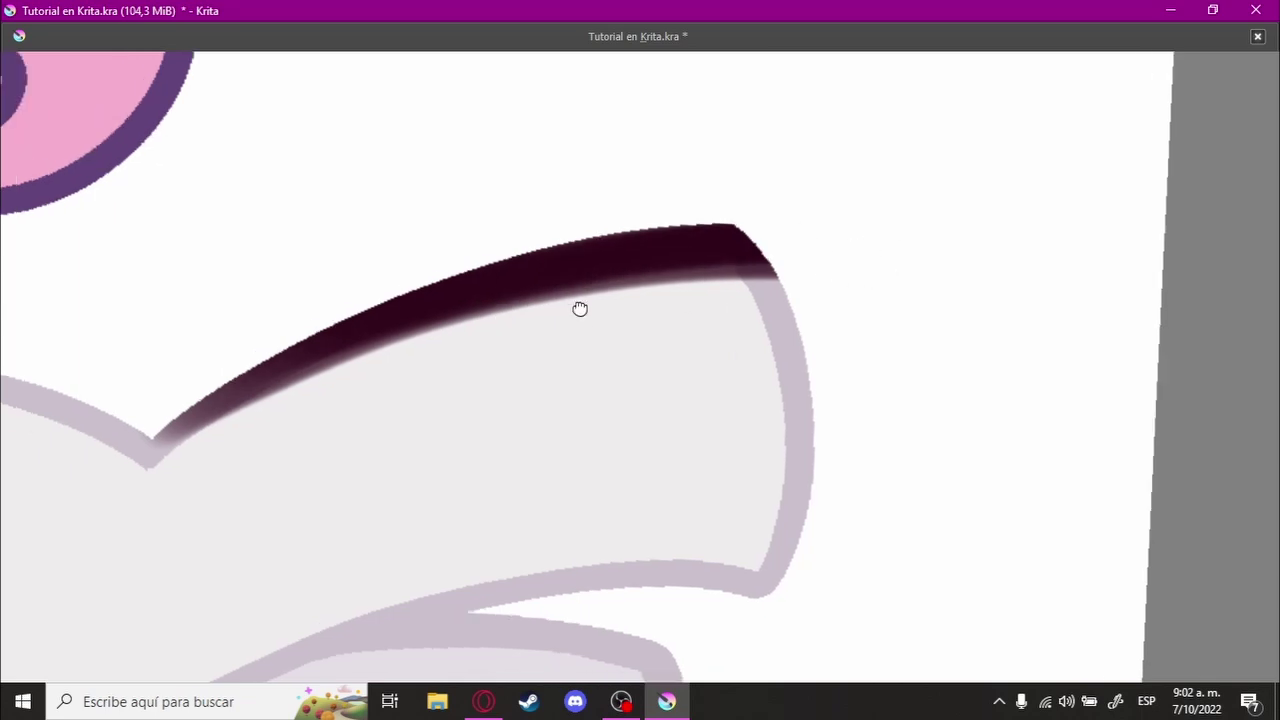
# Step: Paint a dark shadow along the first leg's edge, darkening it and softening its tapered end
pyautogui.scroll(-2, 440, 354)
pyautogui.scroll(-2, 662, 318)
pyautogui.moveTo(662, 318)
pyautogui.mouseDown()
pyautogui.moveTo(737, 371)
pyautogui.moveTo(474, 346)
pyautogui.moveTo(674, 380)
pyautogui.moveTo(570, 415)
pyautogui.mouseUp()
pyautogui.scroll(2, 874, 277)
pyautogui.scroll(2, 874, 277)
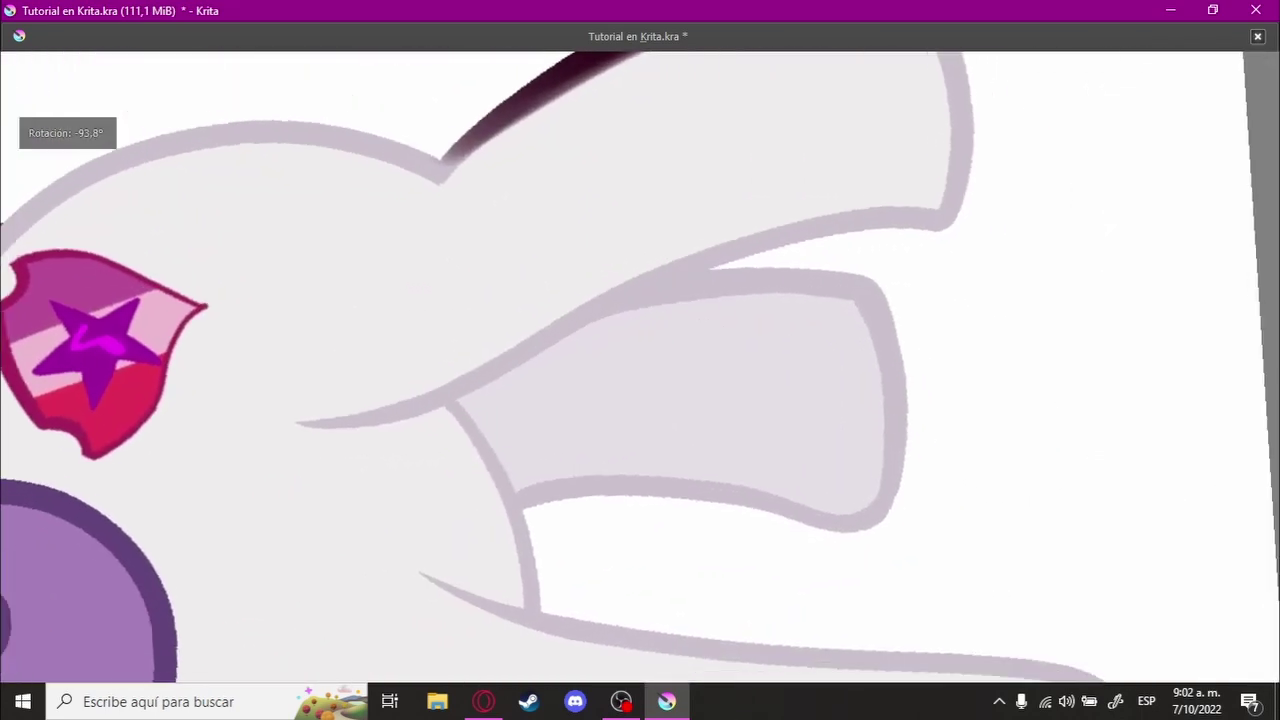
pyautogui.scroll(1, 551, 326)
pyautogui.moveTo(478, 337)
pyautogui.mouseDown()
pyautogui.moveTo(600, 305)
pyautogui.moveTo(925, 302)
pyautogui.mouseUp()
pyautogui.moveTo(551, 300)
pyautogui.mouseDown()
pyautogui.moveTo(594, 271)
pyautogui.moveTo(880, 230)
pyautogui.moveTo(868, 250)
pyautogui.mouseUp()
pyautogui.hotkey('ctrl', 'z')
pyautogui.moveTo(612, 288); pyautogui.dragTo(925, 300)
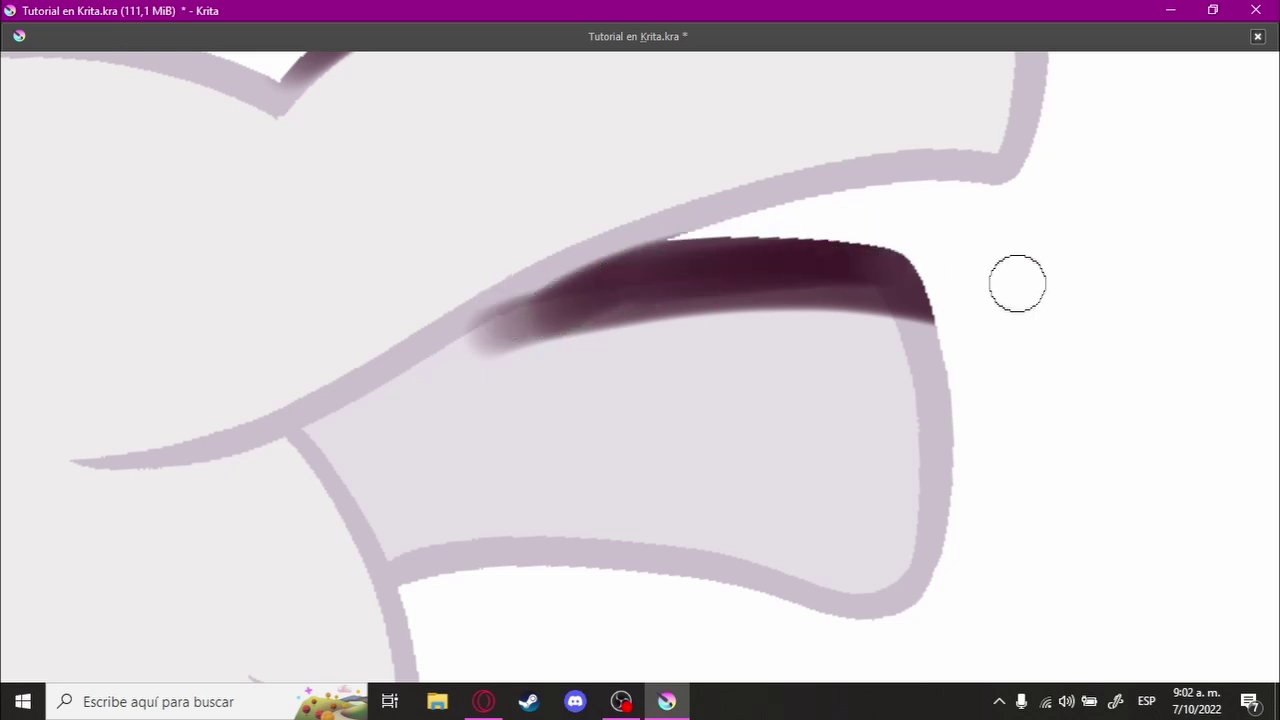
pyautogui.moveTo(570, 300)
pyautogui.mouseDown()
pyautogui.moveTo(683, 286)
pyautogui.moveTo(925, 300)
pyautogui.mouseUp()
pyautogui.moveTo(451, 351)
pyautogui.mouseDown()
pyautogui.moveTo(751, 297)
pyautogui.moveTo(514, 334)
pyautogui.moveTo(449, 371)
pyautogui.moveTo(700, 308)
pyautogui.mouseUp()
# Step: Zoom to the next leg and lay a shadow stroke along its outline, retrying twice
pyautogui.scroll(1, 760, 325)
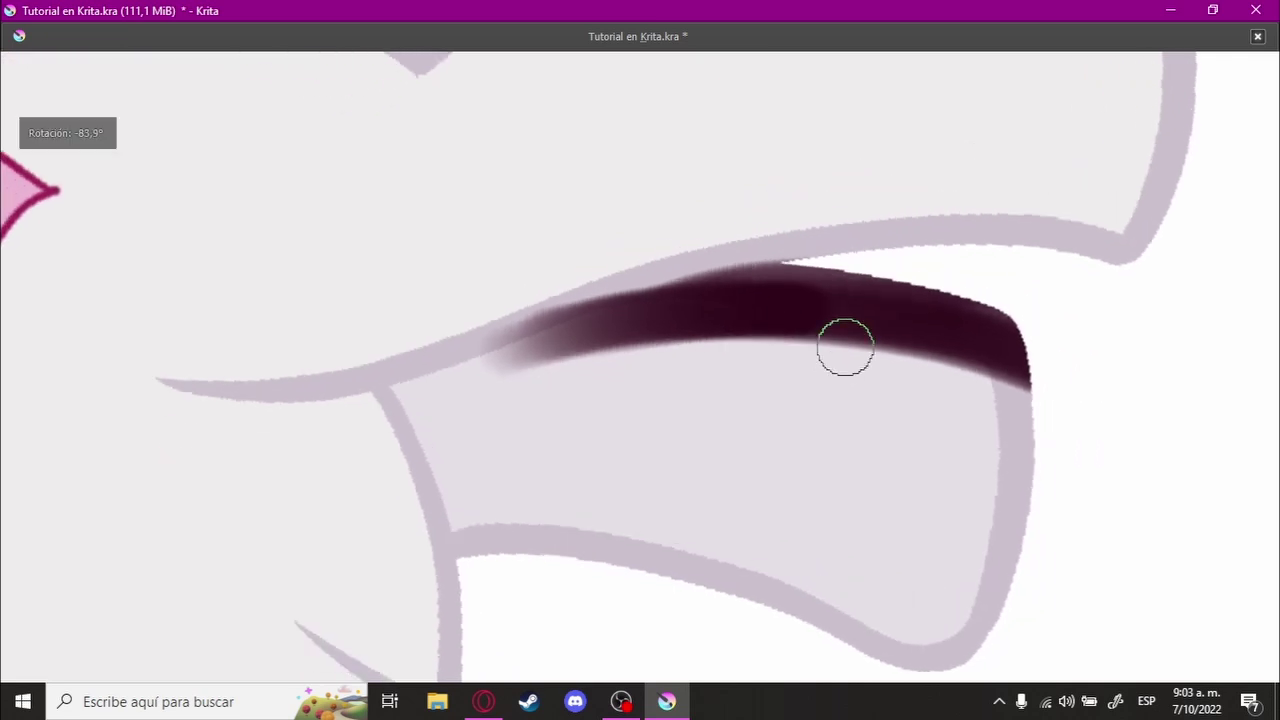
pyautogui.scroll(1, 855, 365)
pyautogui.scroll(2, 423, 357)
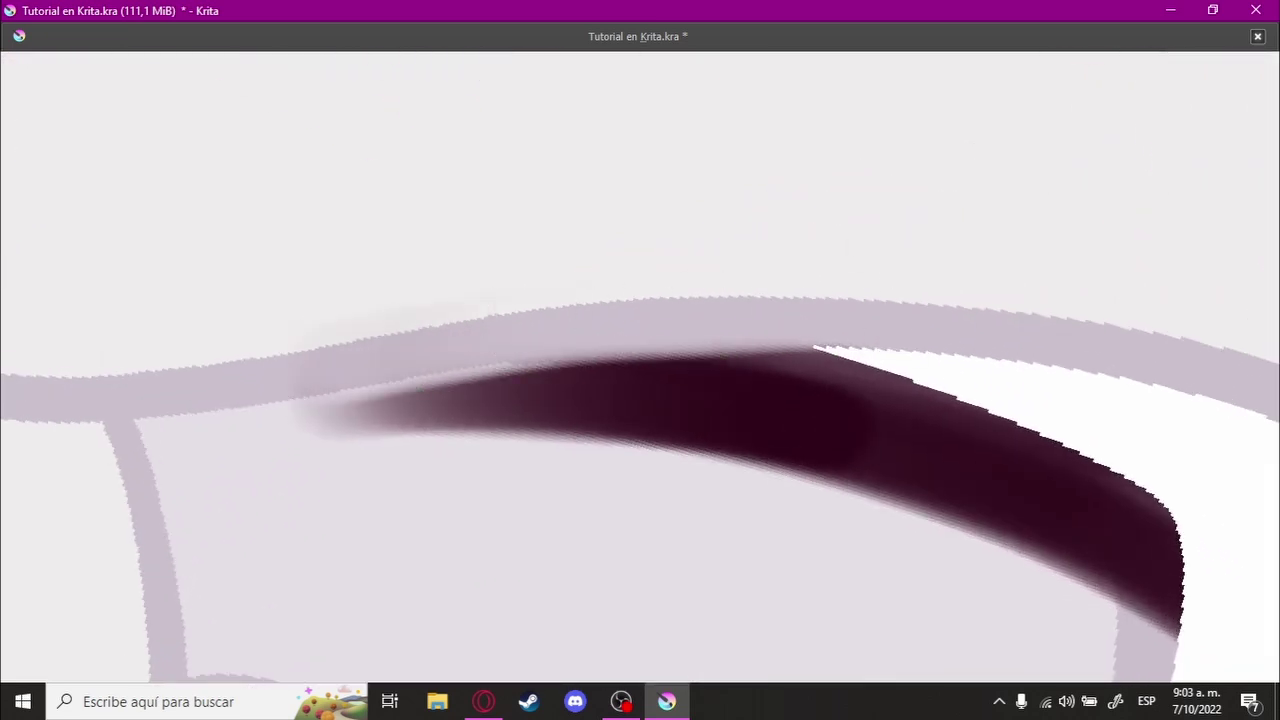
pyautogui.scroll(-3, 769, 444)
pyautogui.scroll(1, 786, 249)
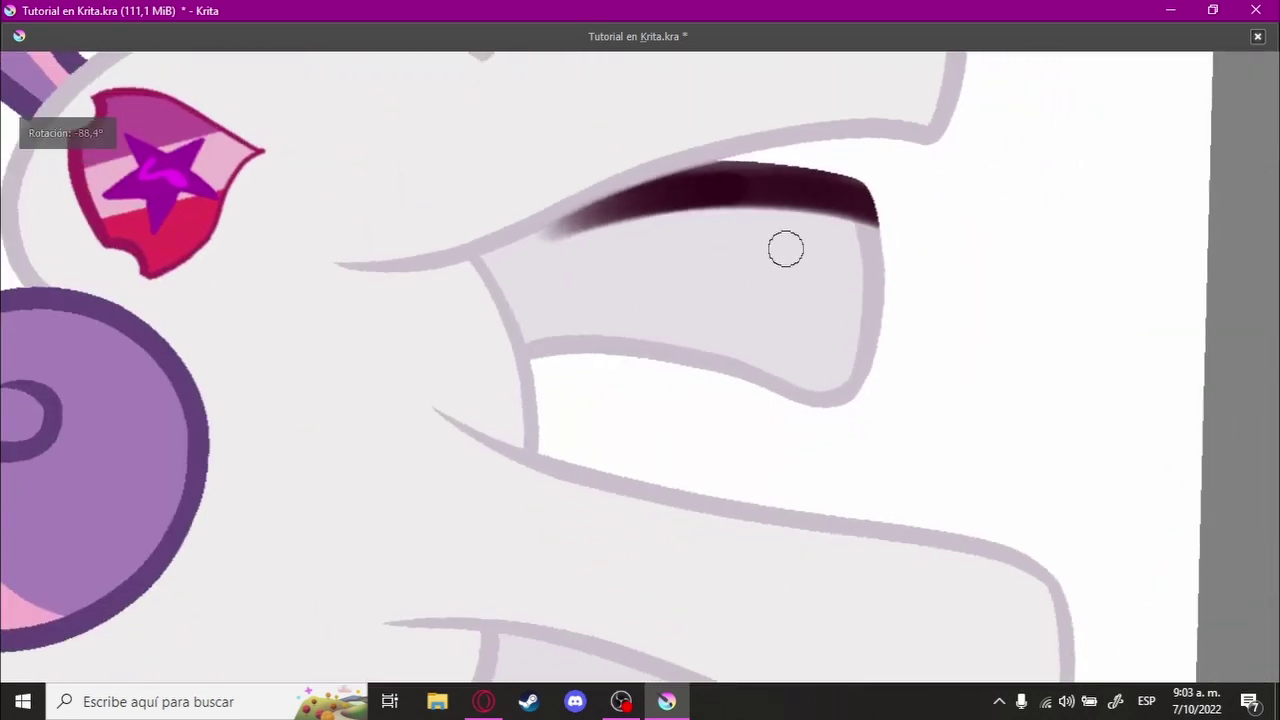
pyautogui.scroll(2, 806, 303)
pyautogui.scroll(1, 700, 209)
pyautogui.scroll(2, 681, 141)
pyautogui.scroll(-2, 681, 141)
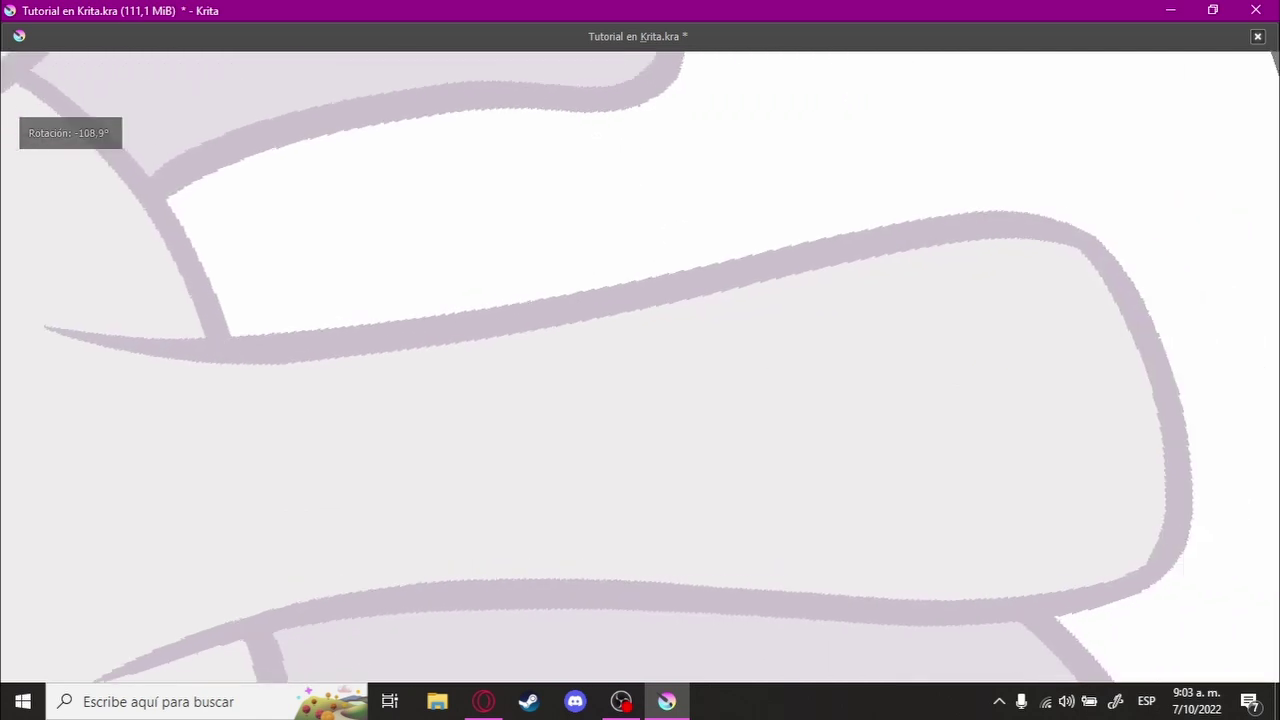
pyautogui.scroll(-1, 334, 397)
pyautogui.moveTo(240, 328); pyautogui.dragTo(890, 258)
pyautogui.hotkey('ctrl', 'z')
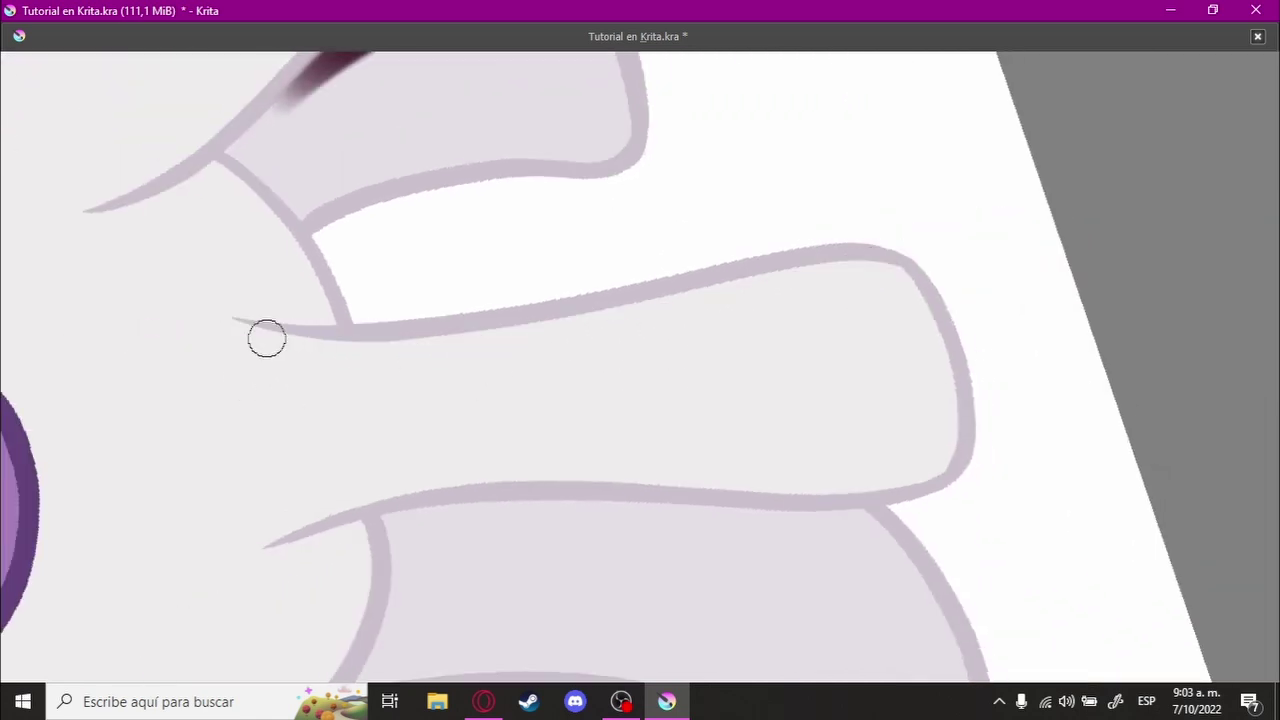
pyautogui.moveTo(240, 325)
pyautogui.mouseDown()
pyautogui.moveTo(549, 346)
pyautogui.moveTo(925, 268)
pyautogui.mouseUp()
pyautogui.hotkey('ctrl', 'z')
pyautogui.moveTo(240, 329); pyautogui.dragTo(888, 276)
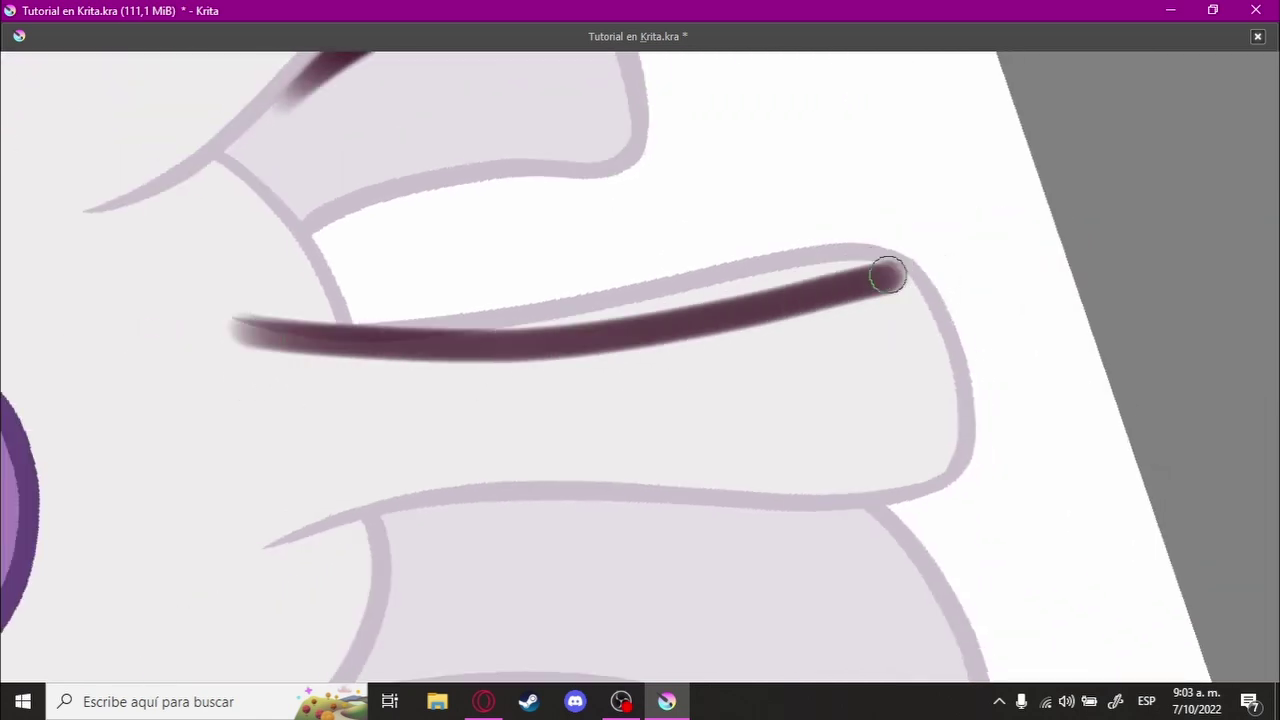
# Step: Darken, thicken, and extend that leg shadow to the tip
pyautogui.moveTo(380, 323)
pyautogui.mouseDown()
pyautogui.moveTo(890, 262)
pyautogui.moveTo(631, 289)
pyautogui.moveTo(876, 243)
pyautogui.mouseUp()
pyautogui.moveTo(576, 322); pyautogui.dragTo(925, 275)
pyautogui.moveTo(508, 346); pyautogui.dragTo(935, 295)
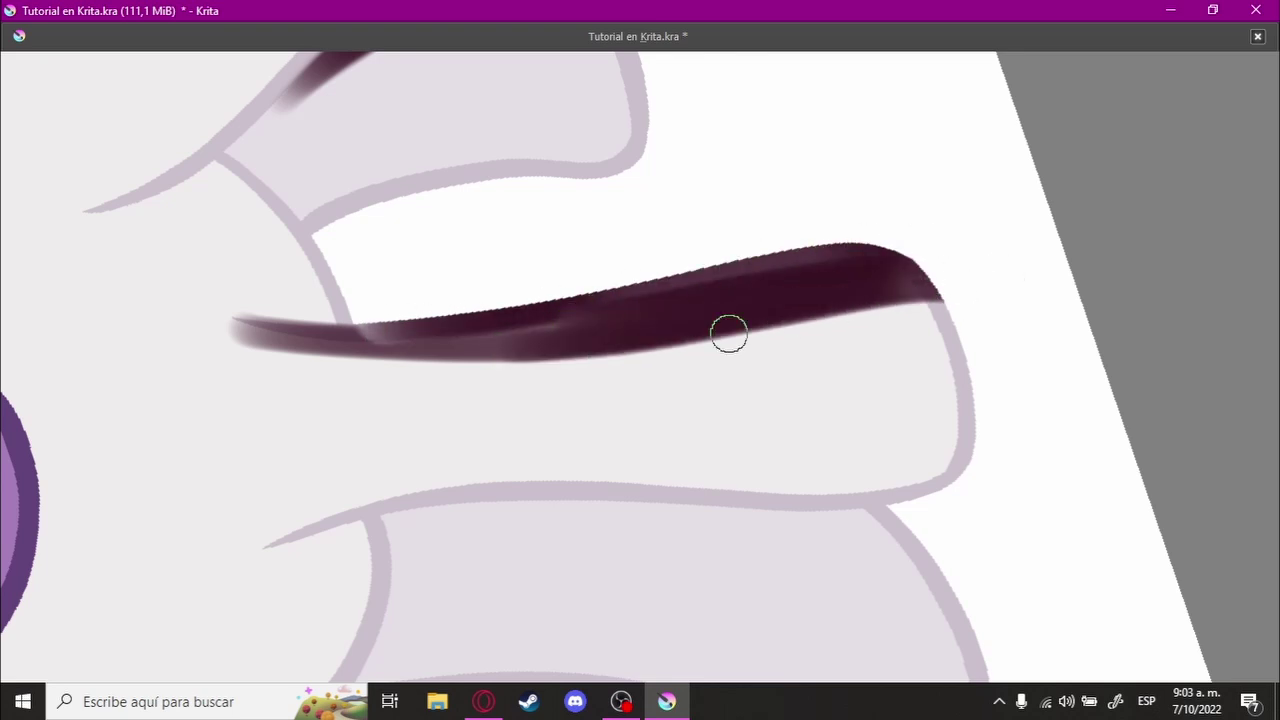
pyautogui.moveTo(405, 347)
pyautogui.mouseDown()
pyautogui.moveTo(323, 334)
pyautogui.moveTo(566, 331)
pyautogui.moveTo(803, 289)
pyautogui.moveTo(875, 261)
pyautogui.mouseUp()
pyautogui.moveTo(691, 309); pyautogui.dragTo(935, 288)
# Step: Rotate the view and try softening the shadow's top edge, undoing both attempts
pyautogui.moveTo(557, 314)
pyautogui.mouseDown()
pyautogui.moveTo(663, 360)
pyautogui.moveTo(727, 445)
pyautogui.moveTo(780, 411)
pyautogui.moveTo(623, 514)
pyautogui.mouseUp()
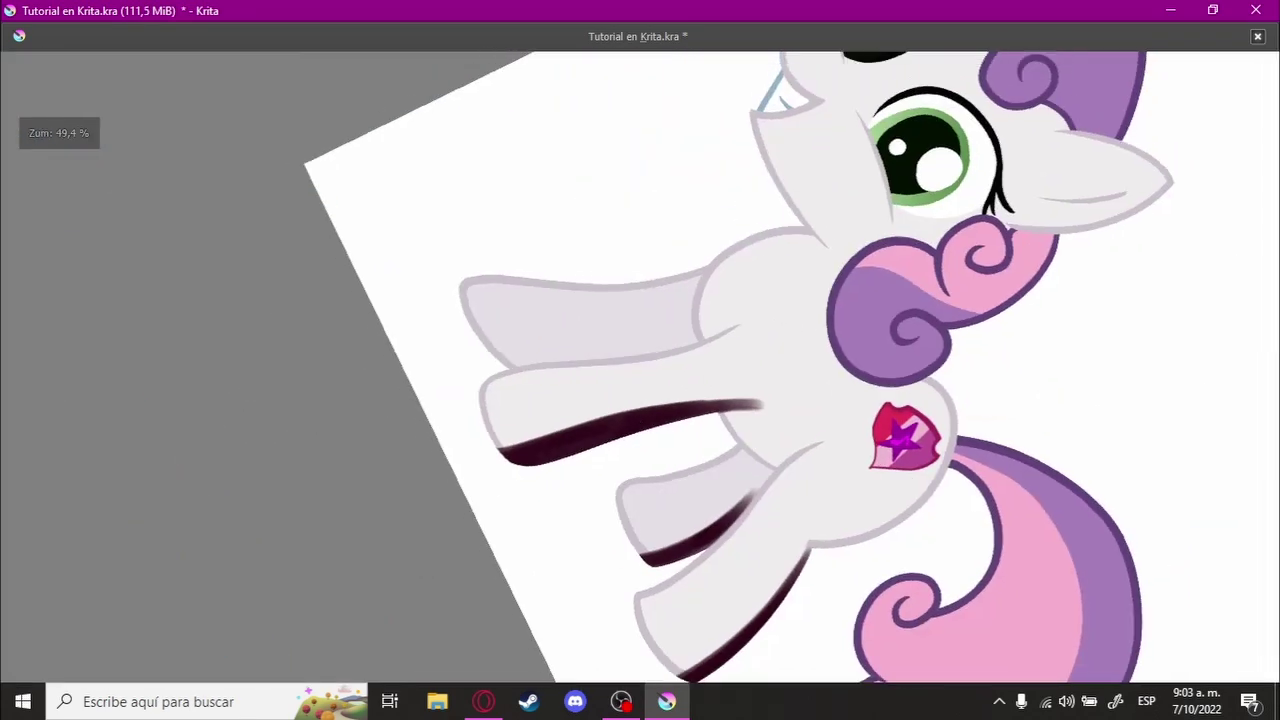
pyautogui.scroll(3, 578, 406)
pyautogui.moveTo(294, 494); pyautogui.dragTo(980, 374)
pyautogui.hotkey('ctrl', 'z')
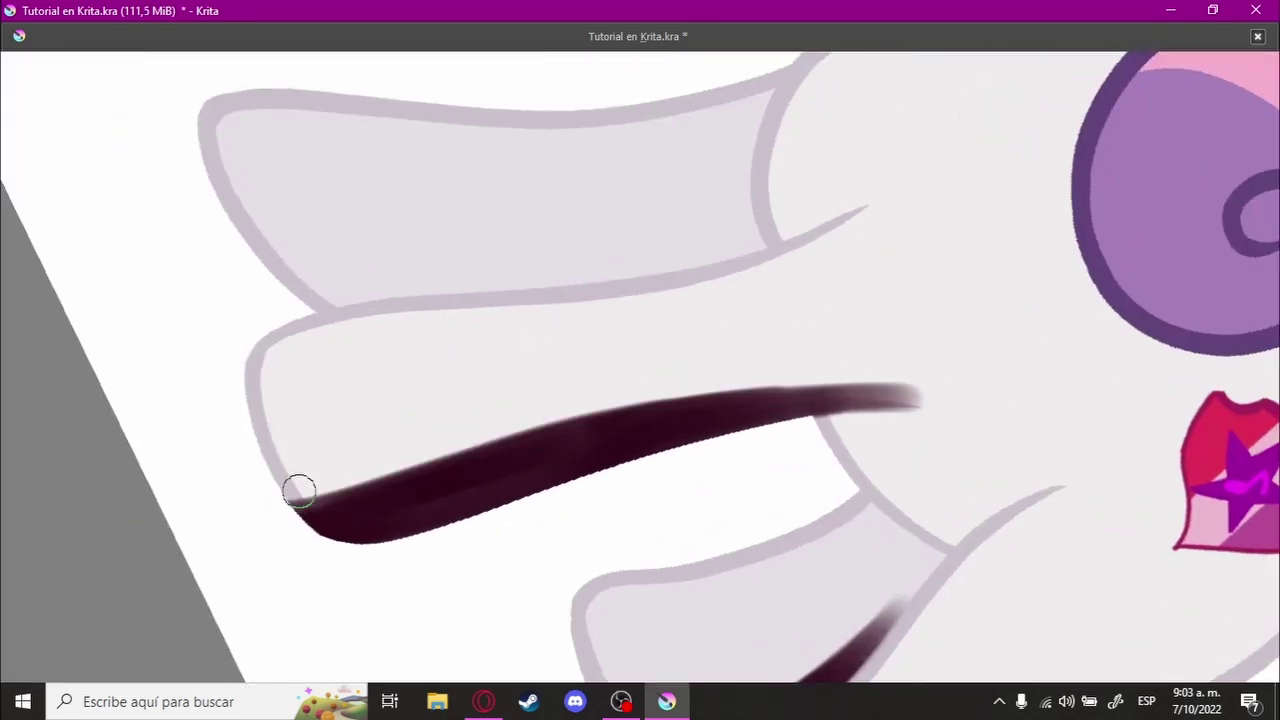
pyautogui.moveTo(297, 491)
pyautogui.mouseDown()
pyautogui.moveTo(731, 390)
pyautogui.moveTo(920, 400)
pyautogui.mouseUp()
pyautogui.hotkey('ctrl', 'z')
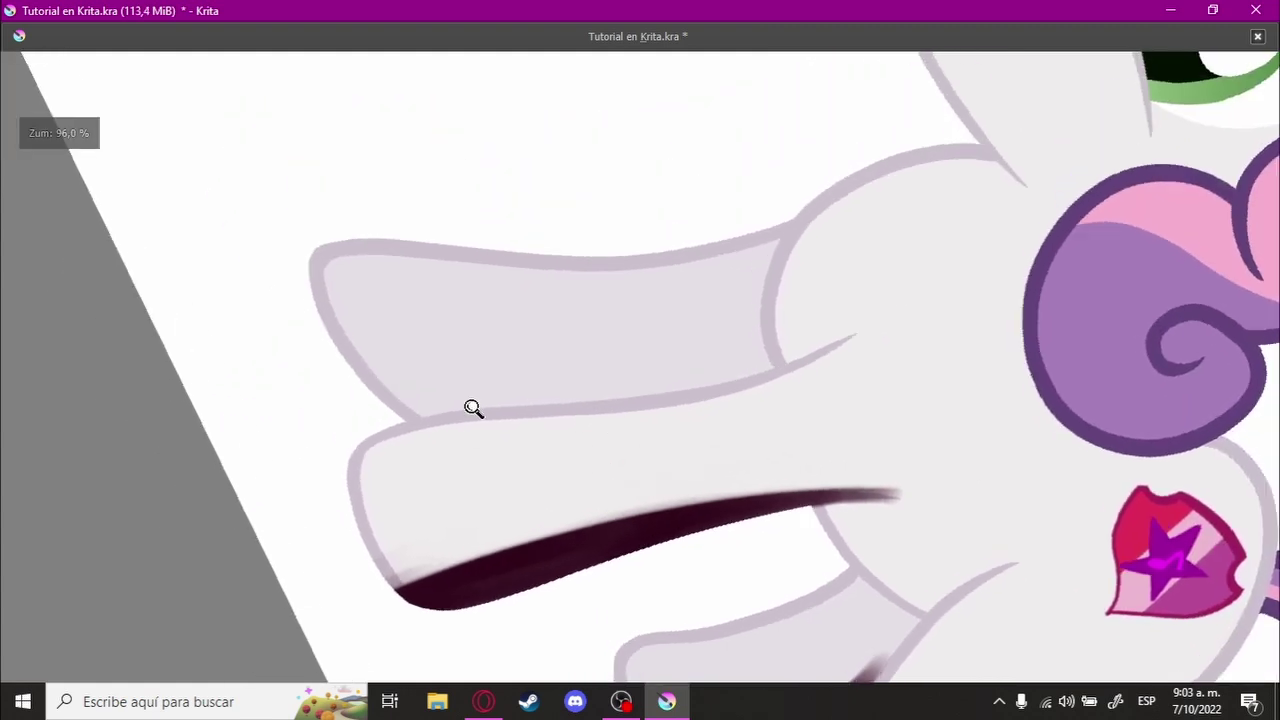
# Step: Paint a shadow along another leg's lower edge, redoing several strokes
pyautogui.scroll(3, 471, 408)
pyautogui.moveTo(298, 364); pyautogui.dragTo(712, 338)
pyautogui.hotkey('ctrl', 'z')
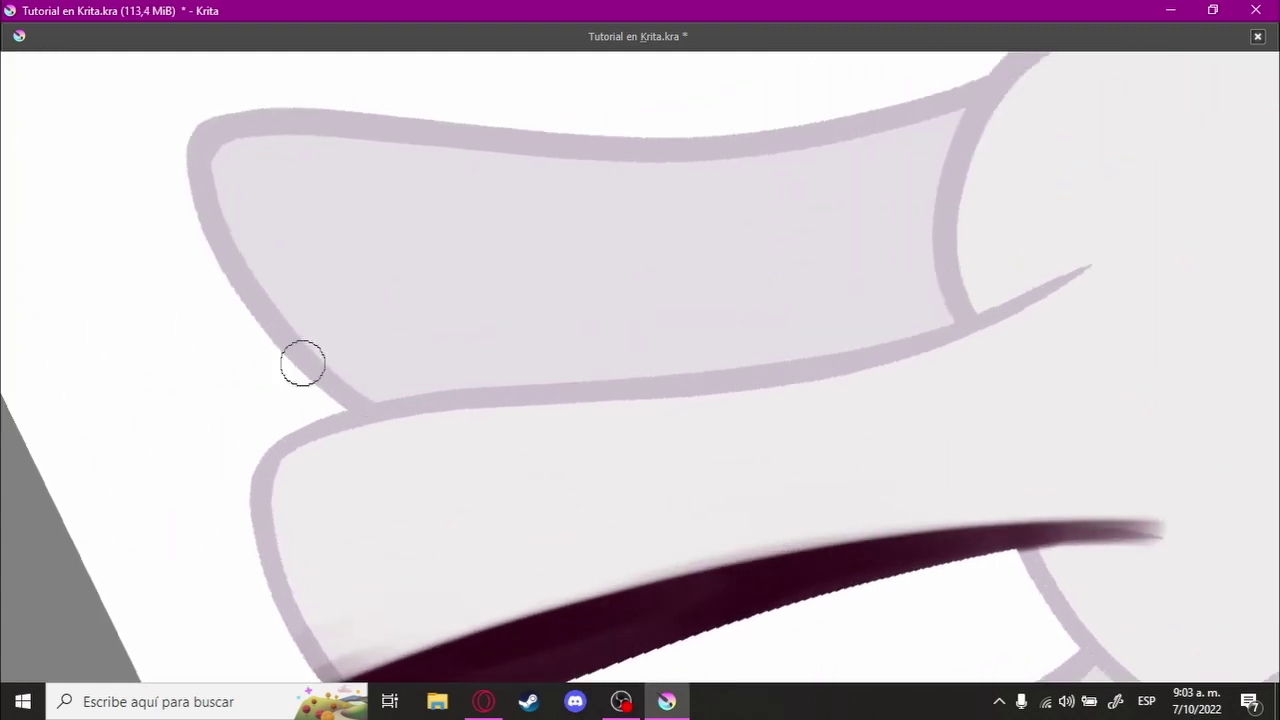
pyautogui.moveTo(300, 363); pyautogui.dragTo(937, 289)
pyautogui.hotkey('ctrl', 'z')
pyautogui.moveTo(300, 386); pyautogui.dragTo(857, 308)
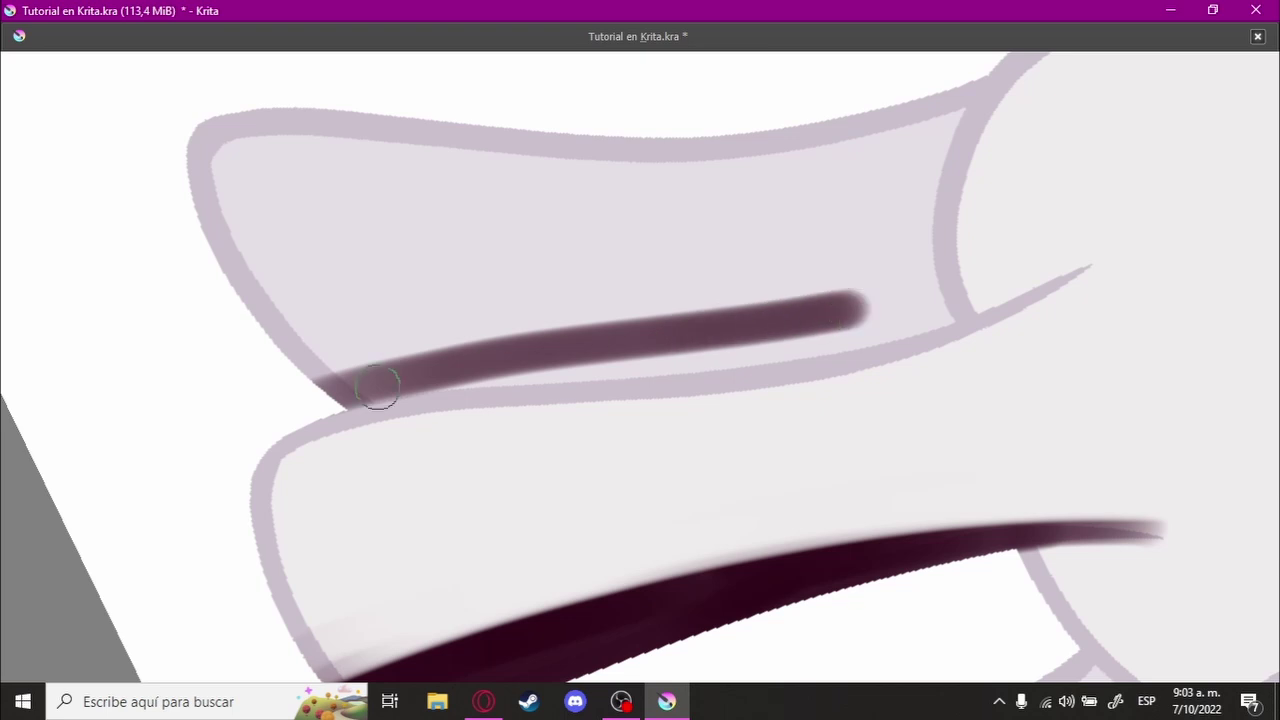
pyautogui.moveTo(371, 386); pyautogui.dragTo(929, 314)
pyautogui.hotkey('ctrl', 'z')
pyautogui.moveTo(470, 385); pyautogui.dragTo(950, 300)
pyautogui.hotkey('ctrl', 'z')
# Step: Build up and darken that leg's shadow band evenly from end to end
pyautogui.moveTo(384, 386); pyautogui.dragTo(960, 302)
pyautogui.moveTo(680, 351); pyautogui.dragTo(903, 311)
pyautogui.moveTo(750, 335); pyautogui.dragTo(914, 306)
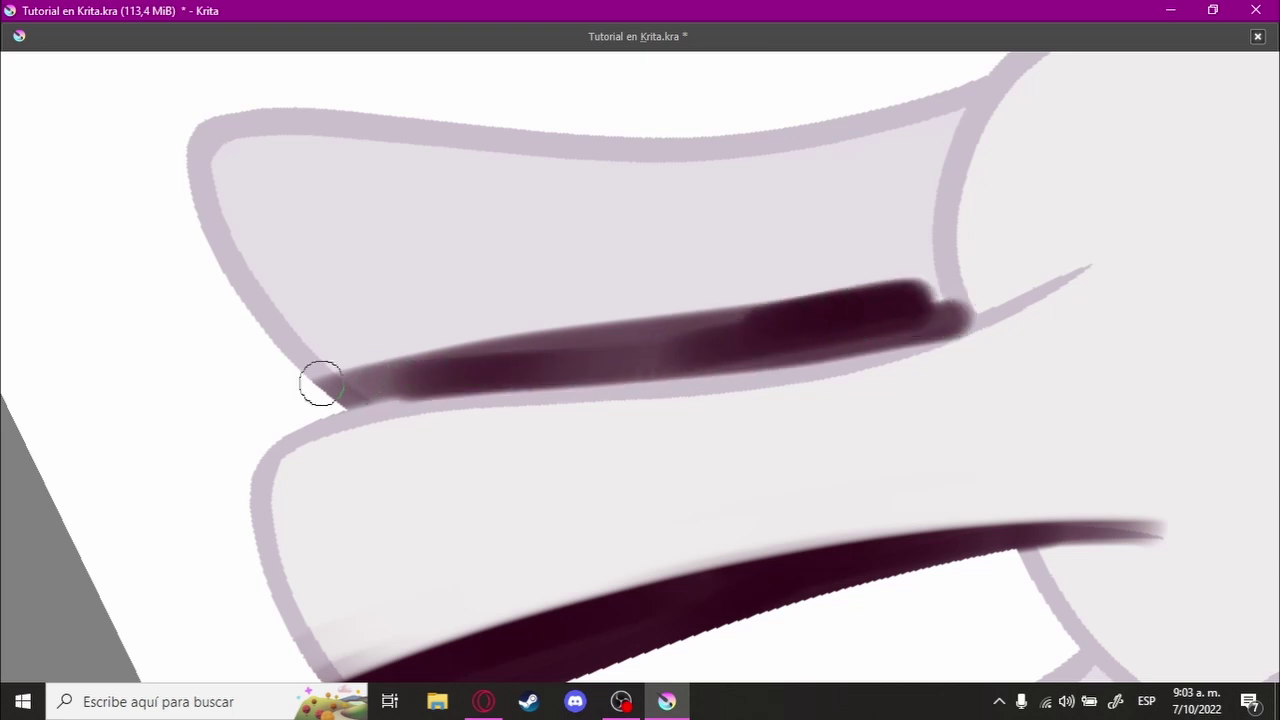
pyautogui.moveTo(321, 383); pyautogui.dragTo(730, 330)
pyautogui.moveTo(449, 380); pyautogui.dragTo(760, 330)
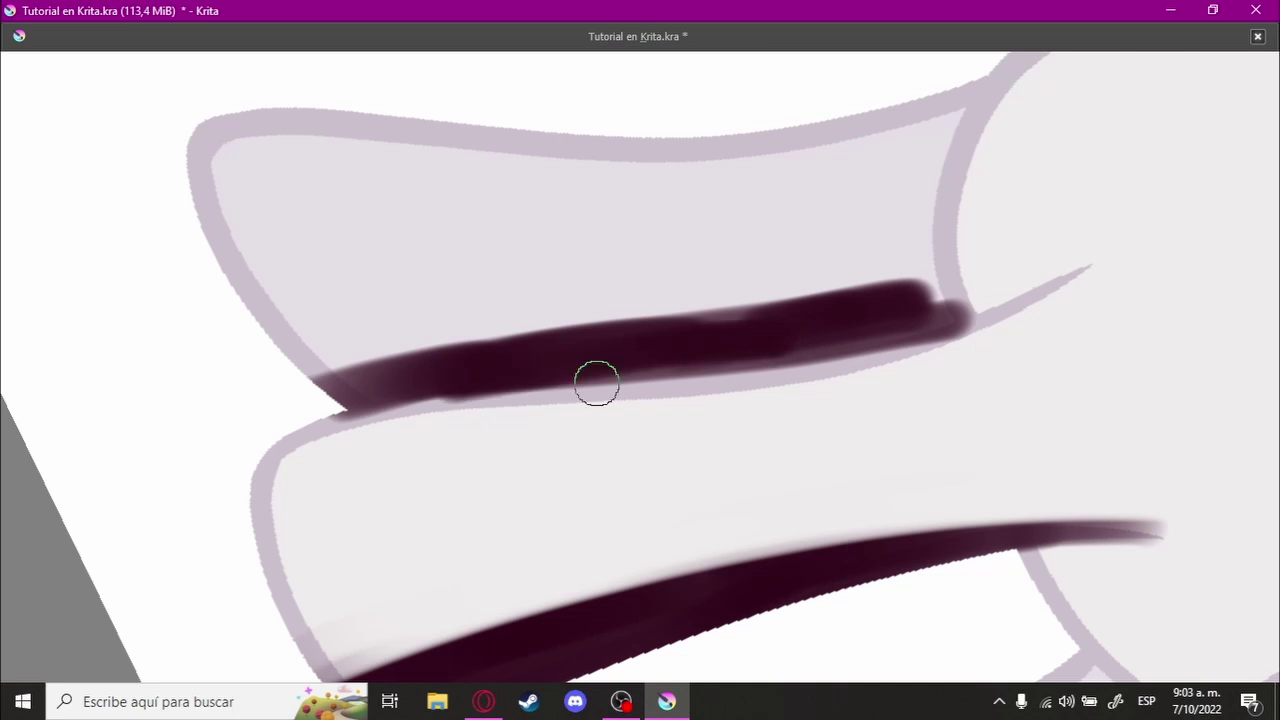
# Step: Clean up the shadow's tip near the outline and zoom out to check
pyautogui.scroll(2, 443, 419)
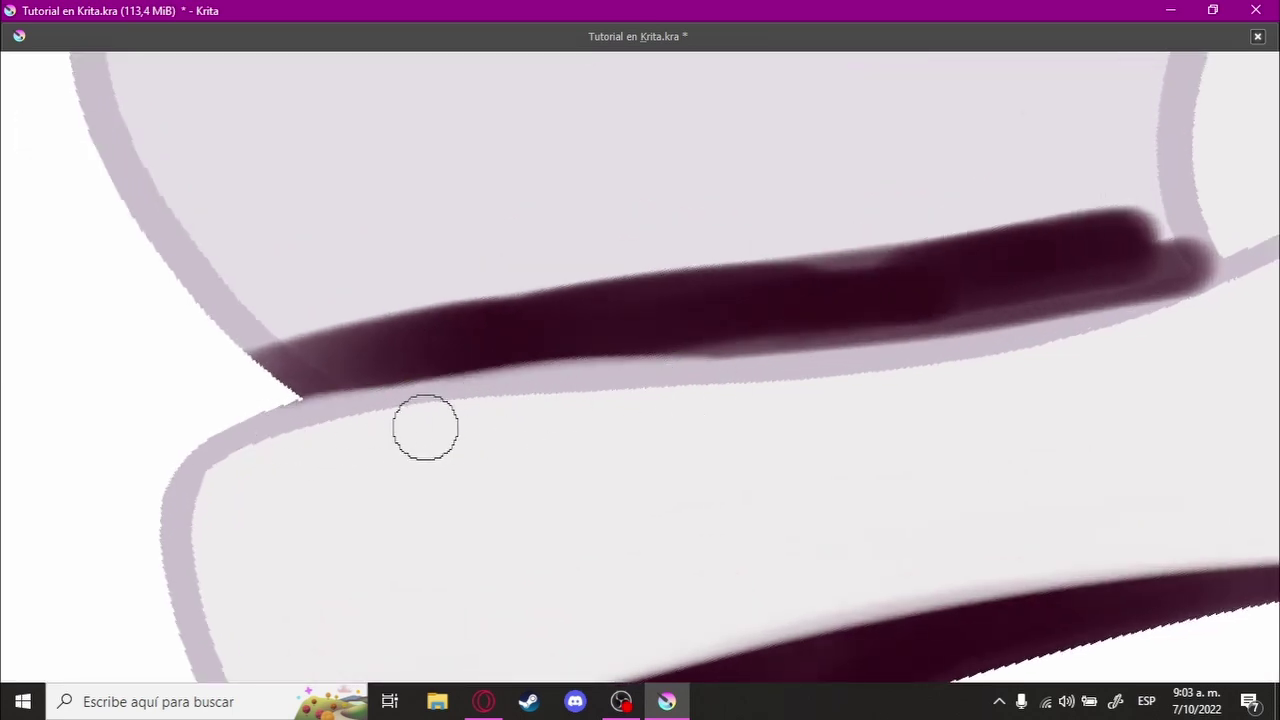
pyautogui.moveTo(1031, 374); pyautogui.dragTo(623, 420)
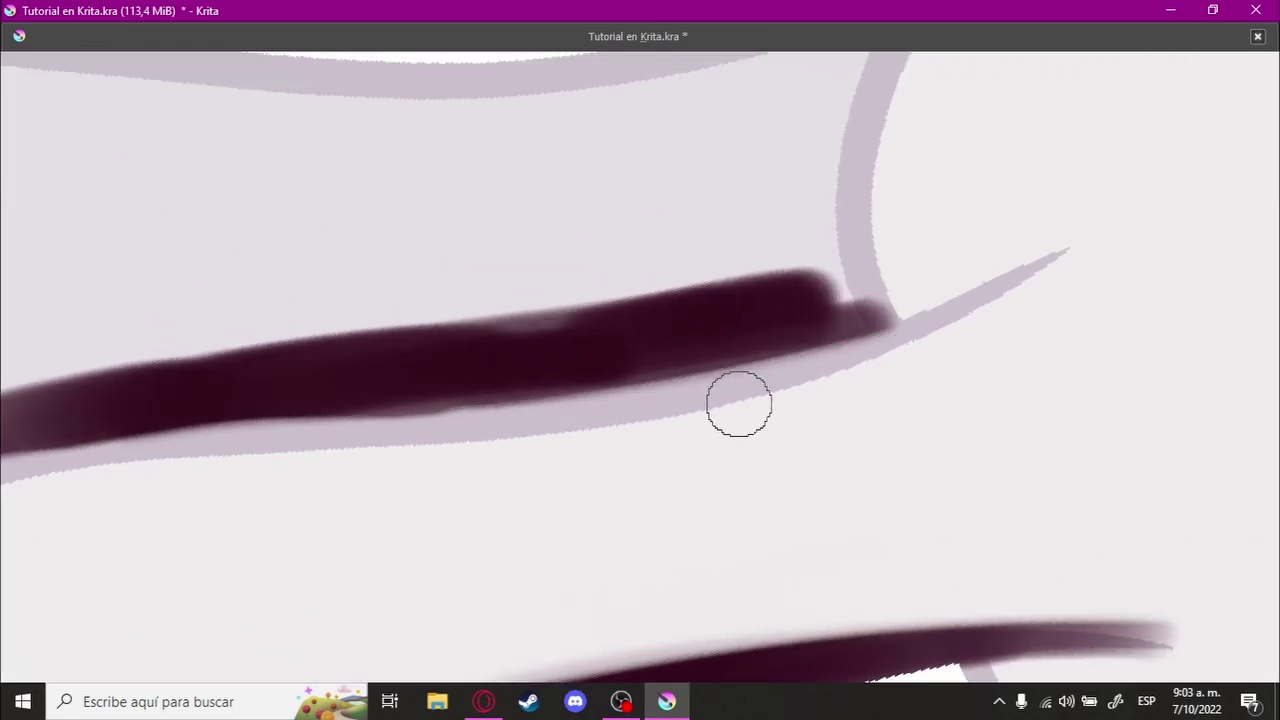
pyautogui.moveTo(867, 344); pyautogui.dragTo(900, 340)
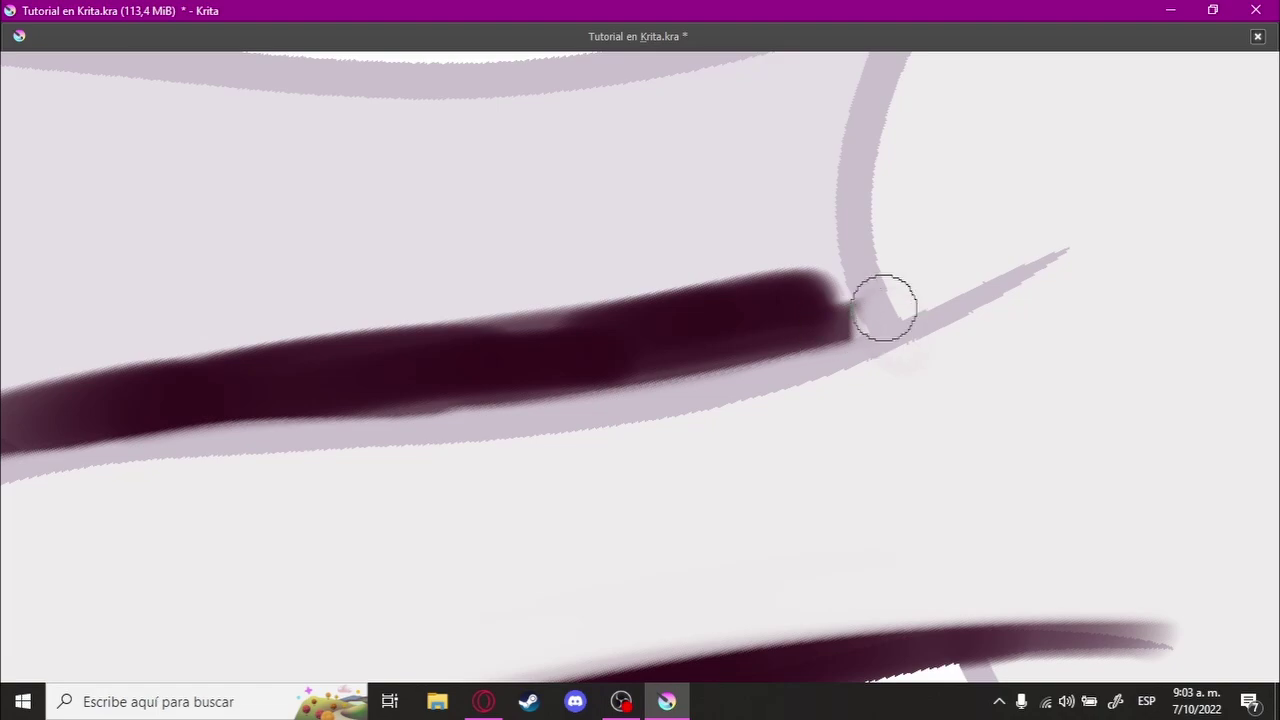
pyautogui.scroll(-5, 695, 345)
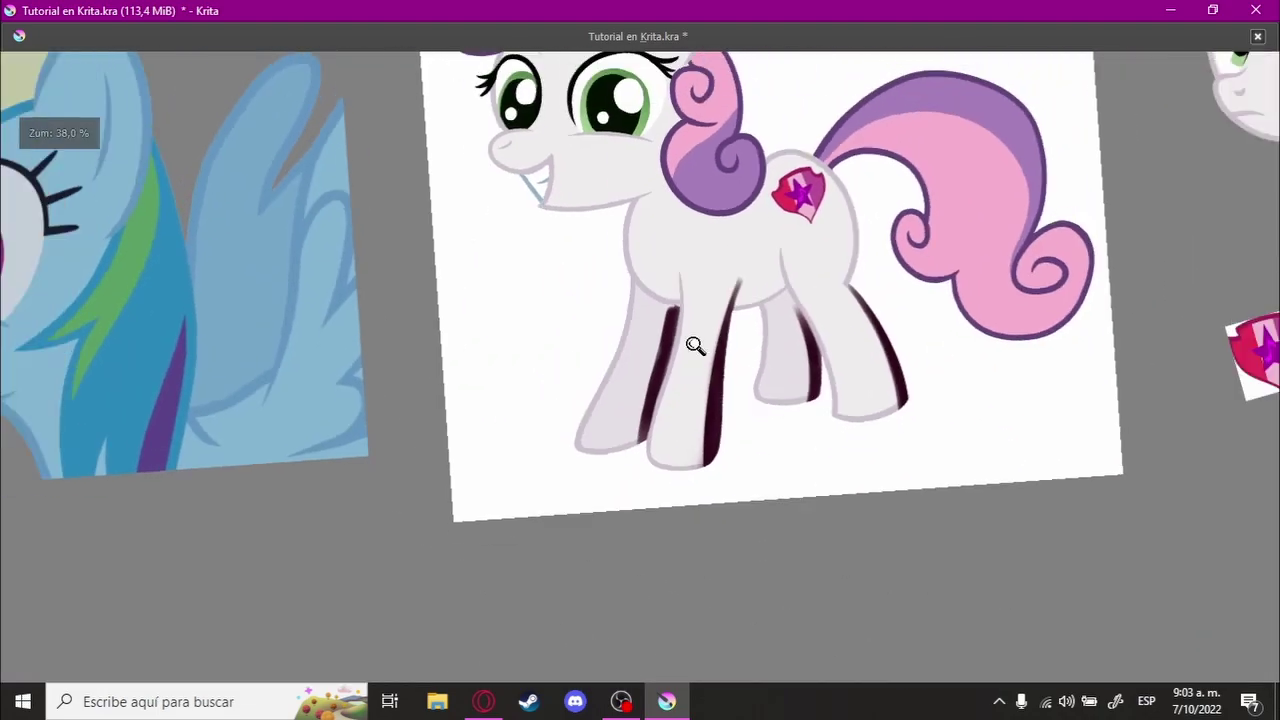
# Step: Rotate the view upright and select the shading layer in the Layers docker
pyautogui.moveTo(695, 345)
pyautogui.mouseDown()
pyautogui.moveTo(743, 251)
pyautogui.moveTo(796, 318)
pyautogui.moveTo(763, 240)
pyautogui.moveTo(671, 303)
pyautogui.moveTo(607, 278)
pyautogui.moveTo(584, 332)
pyautogui.mouseUp()
pyautogui.scroll(3, 763, 240)
pyautogui.scroll(-2, 607, 278)
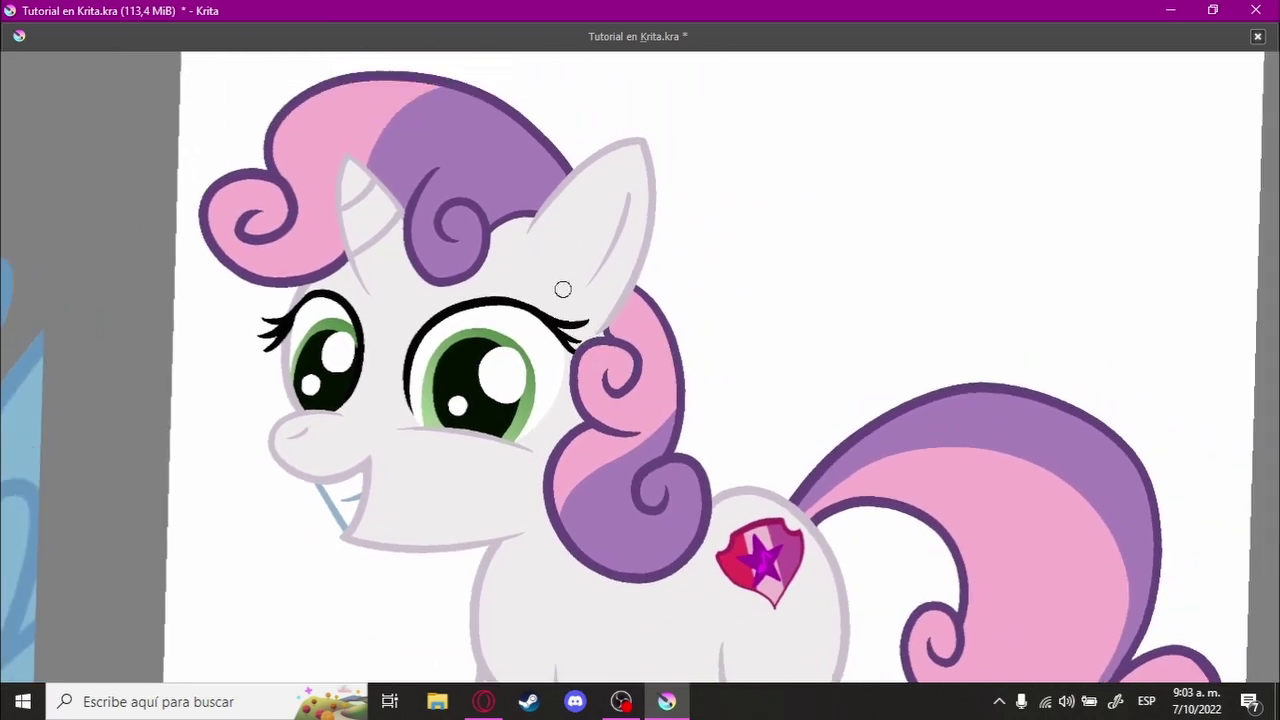
pyautogui.scroll(3, 563, 289)
pyautogui.press('Tab')
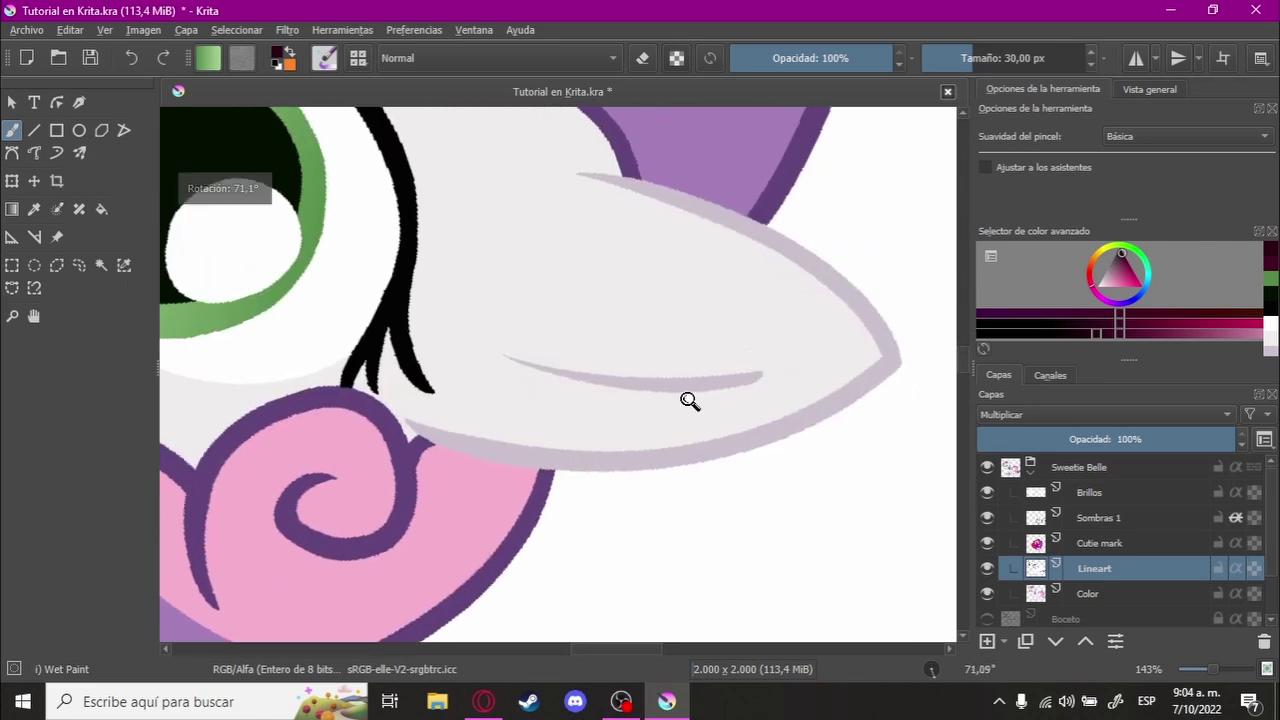
pyautogui.click(1132, 492)
pyautogui.press('Tab')
# Step: Brush dark soft shadows along the ear's lower edge and near the horn
pyautogui.moveTo(243, 371); pyautogui.dragTo(986, 343)
pyautogui.moveTo(230, 455); pyautogui.dragTo(896, 416)
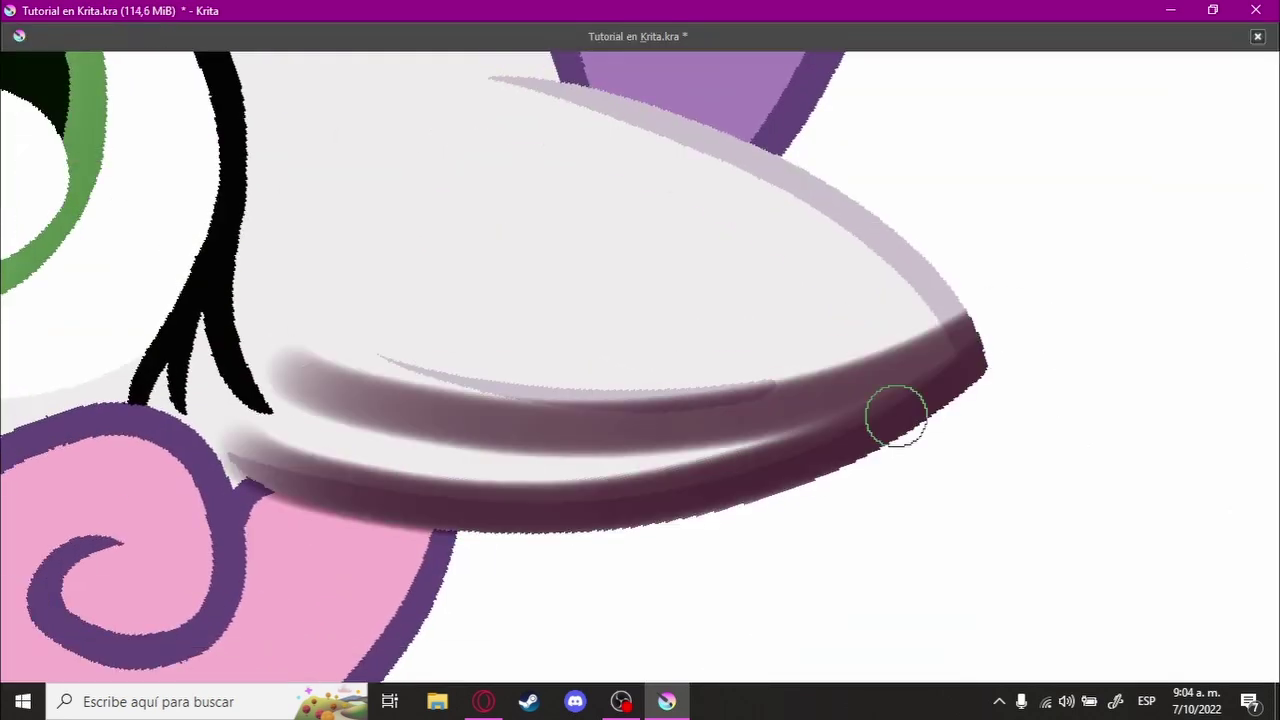
pyautogui.moveTo(290, 380)
pyautogui.mouseDown()
pyautogui.moveTo(977, 366)
pyautogui.moveTo(229, 443)
pyautogui.moveTo(623, 443)
pyautogui.moveTo(789, 361)
pyautogui.moveTo(374, 386)
pyautogui.mouseUp()
pyautogui.moveTo(857, 314); pyautogui.dragTo(283, 423)
pyautogui.scroll(2, 643, 371)
pyautogui.scroll(2, 466, 356)
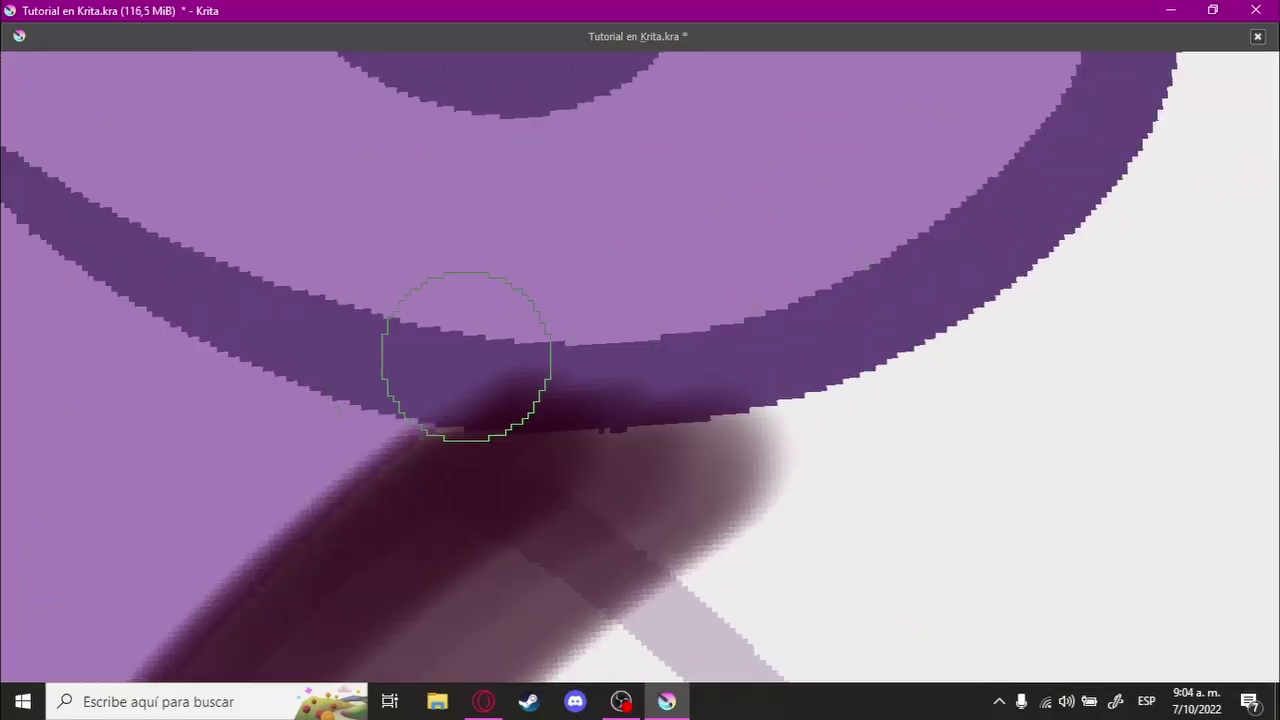
pyautogui.scroll(-3, 680, 363)
pyautogui.scroll(-3, 646, 494)
# Step: Reframe the view and paint a dark shadow arc over the top of the cutie mark
pyautogui.moveTo(646, 494)
pyautogui.mouseDown()
pyautogui.moveTo(811, 346)
pyautogui.moveTo(864, 334)
pyautogui.mouseUp()
pyautogui.scroll(3, 745, 305)
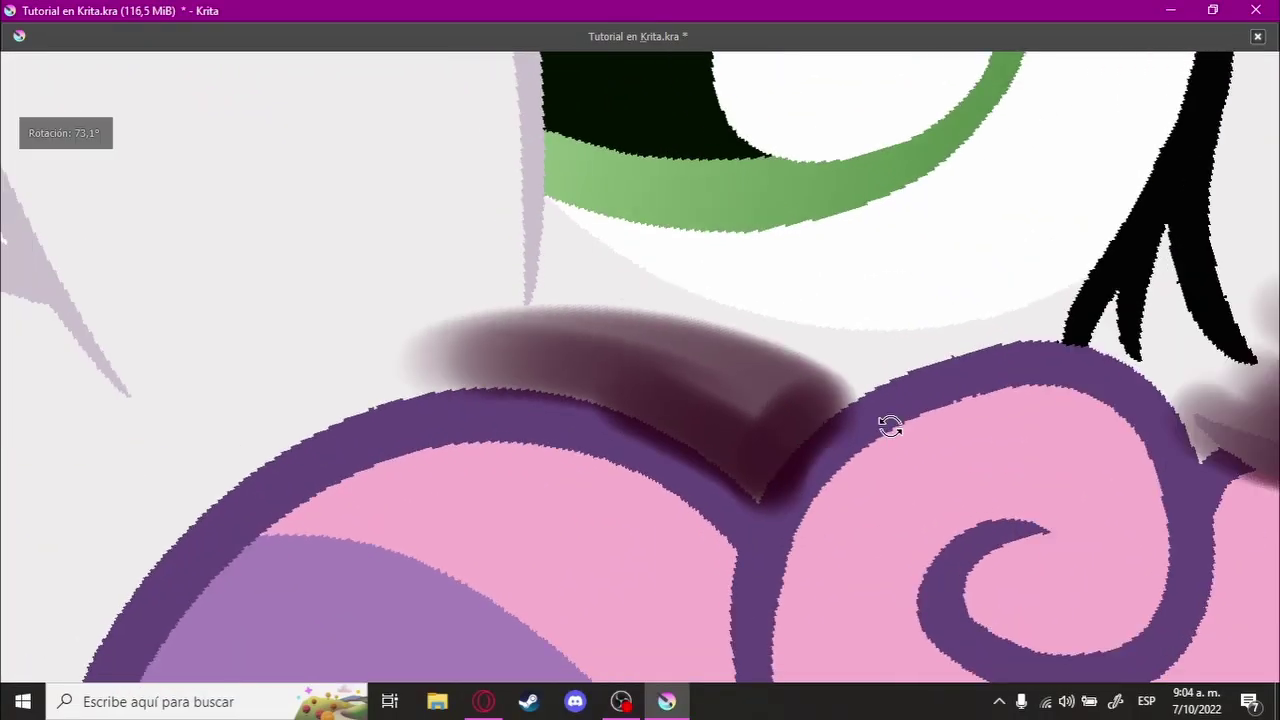
pyautogui.moveTo(636, 362); pyautogui.dragTo(451, 349)
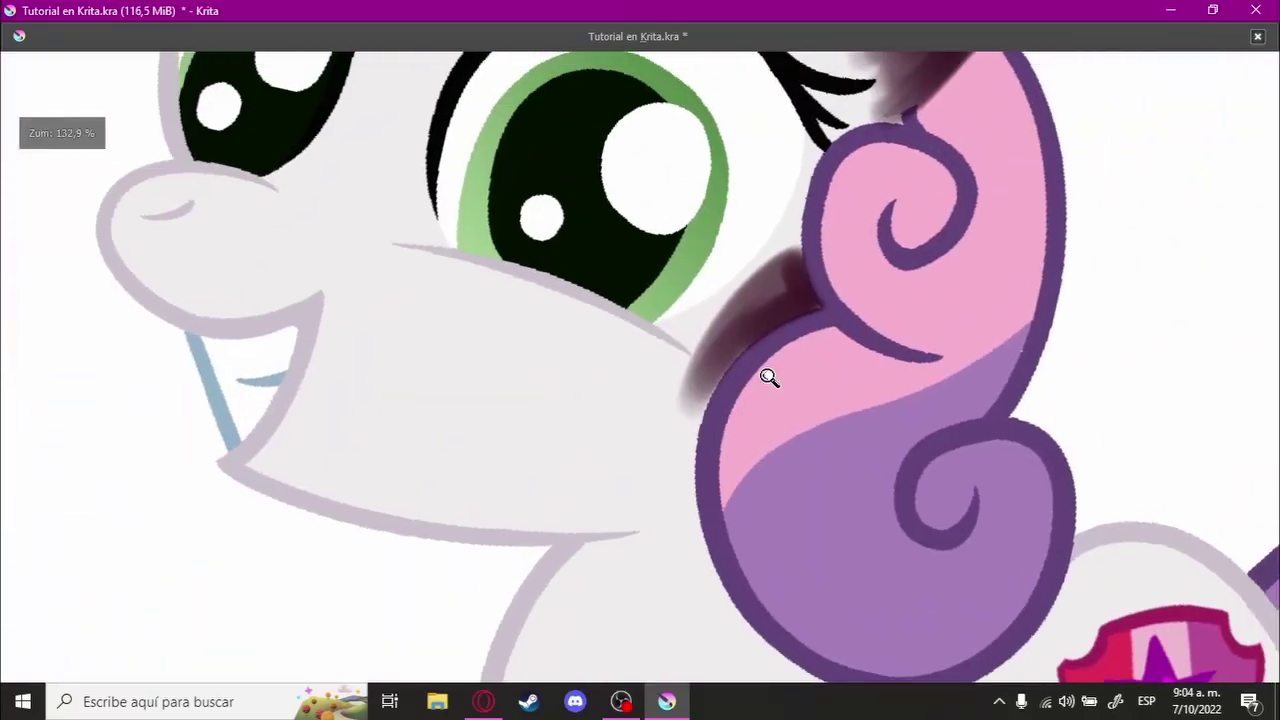
pyautogui.moveTo(620, 289); pyautogui.dragTo(729, 257)
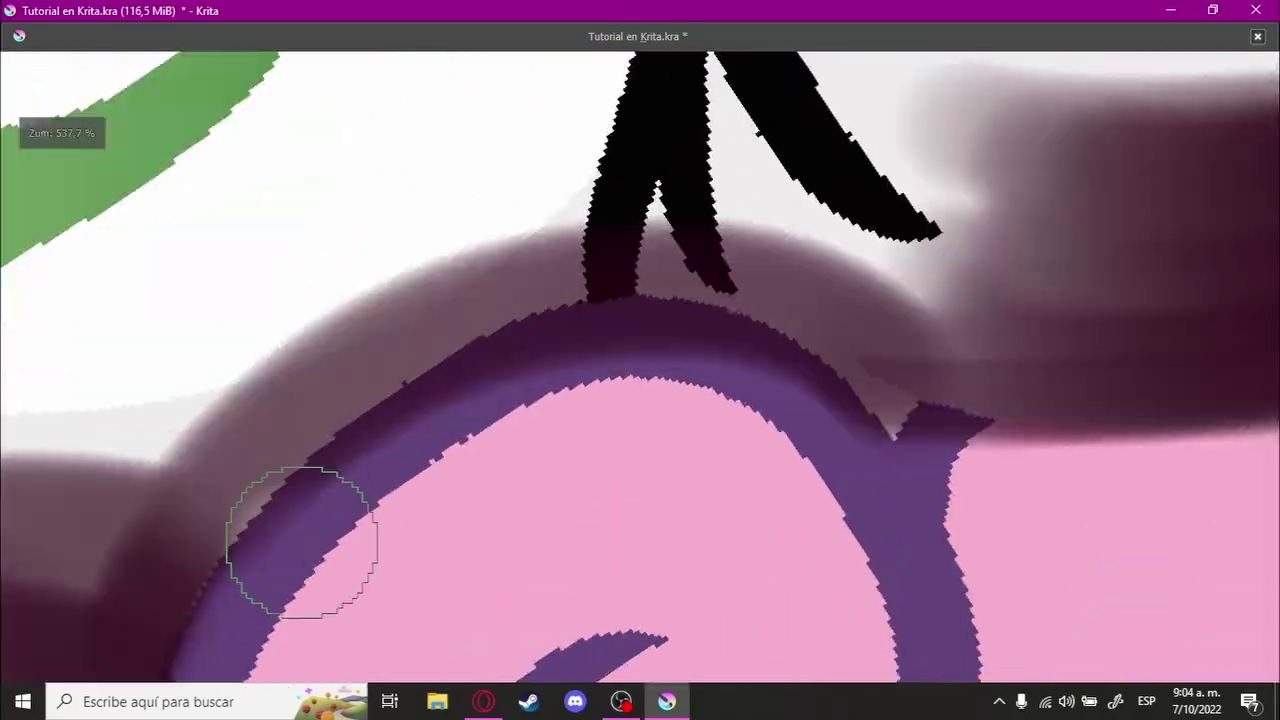
pyautogui.moveTo(397, 406); pyautogui.dragTo(622, 220)
pyautogui.scroll(-5, 622, 220)
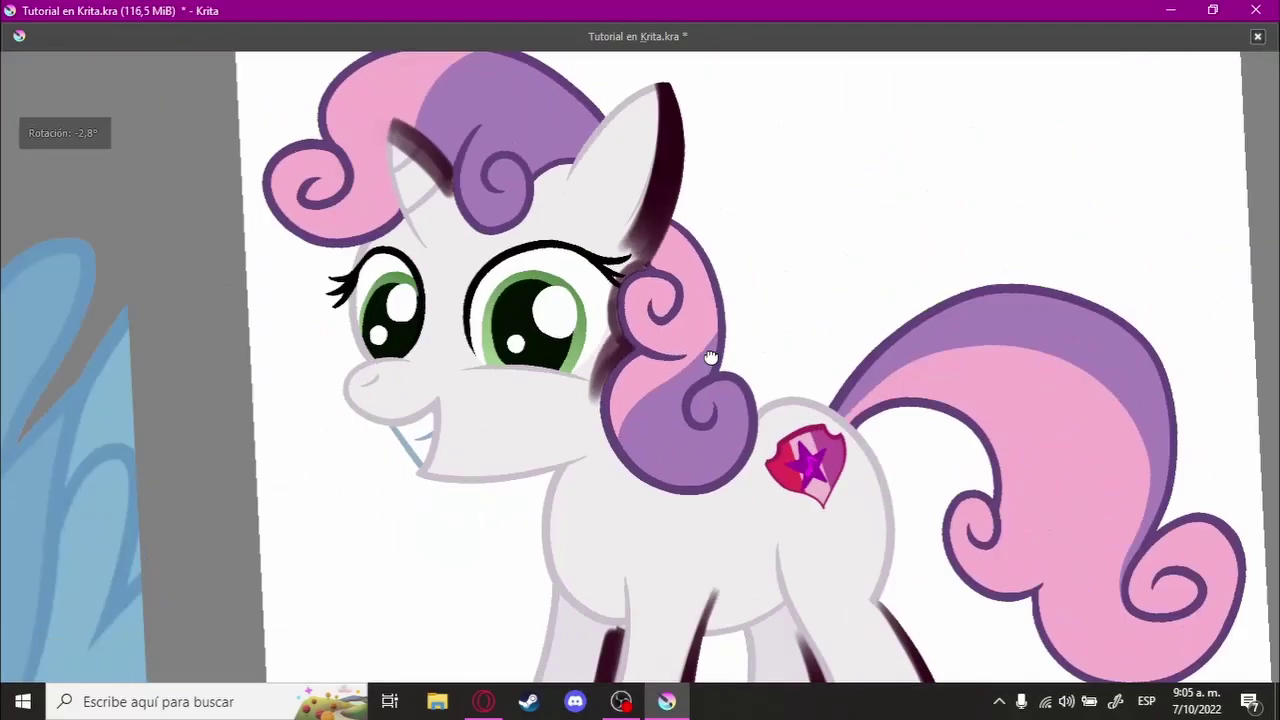
pyautogui.scroll(5, 543, 386)
pyautogui.moveTo(414, 457); pyautogui.dragTo(891, 251)
pyautogui.moveTo(360, 520); pyautogui.dragTo(685, 360)
pyautogui.moveTo(345, 470)
pyautogui.mouseDown()
pyautogui.moveTo(762, 302)
pyautogui.moveTo(619, 370)
pyautogui.mouseUp()
pyautogui.scroll(-2, 592, 340)
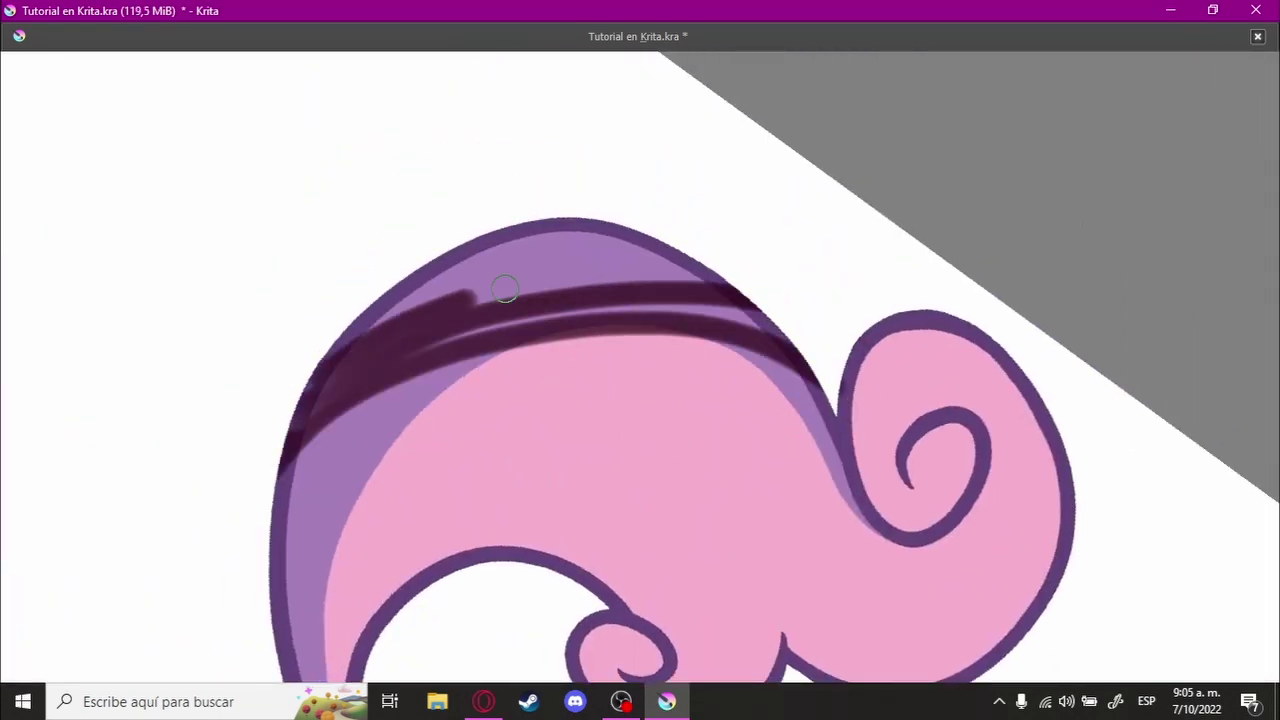
# Step: Shade the lower mane curls with several dark plum strokes
pyautogui.scroll(-3, 757, 323)
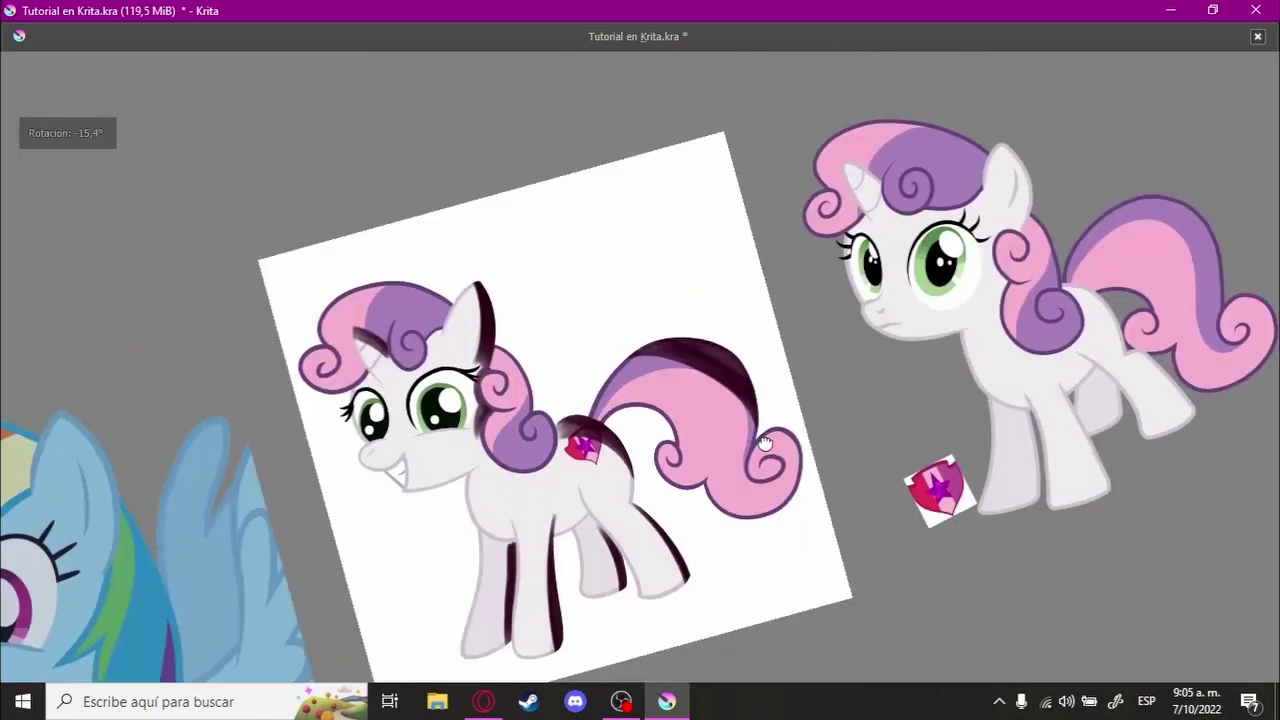
pyautogui.scroll(4, 780, 500)
pyautogui.scroll(2, 600, 400)
pyautogui.moveTo(757, 430)
pyautogui.mouseDown()
pyautogui.moveTo(449, 443)
pyautogui.moveTo(446, 454)
pyautogui.mouseUp()
pyautogui.moveTo(760, 470); pyautogui.dragTo(429, 474)
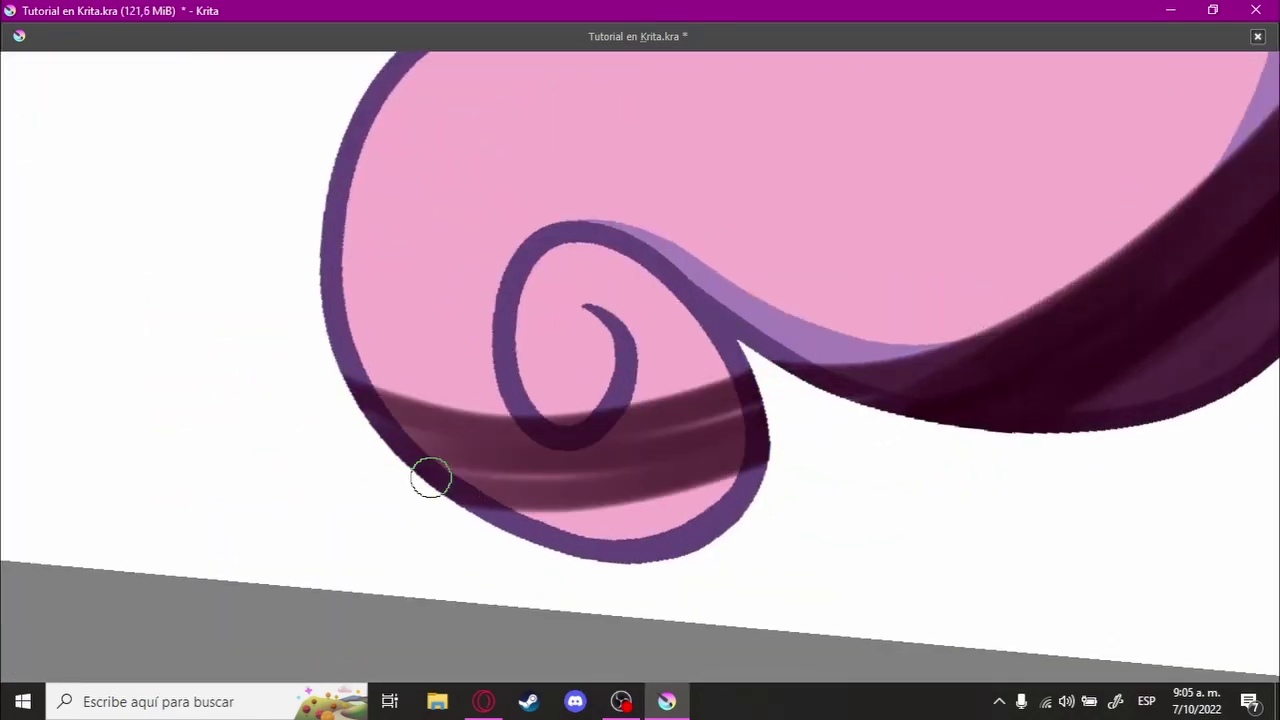
pyautogui.moveTo(755, 505)
pyautogui.mouseDown()
pyautogui.moveTo(509, 523)
pyautogui.moveTo(766, 406)
pyautogui.mouseUp()
pyautogui.scroll(-2, 766, 406)
pyautogui.scroll(-2, 640, 400)
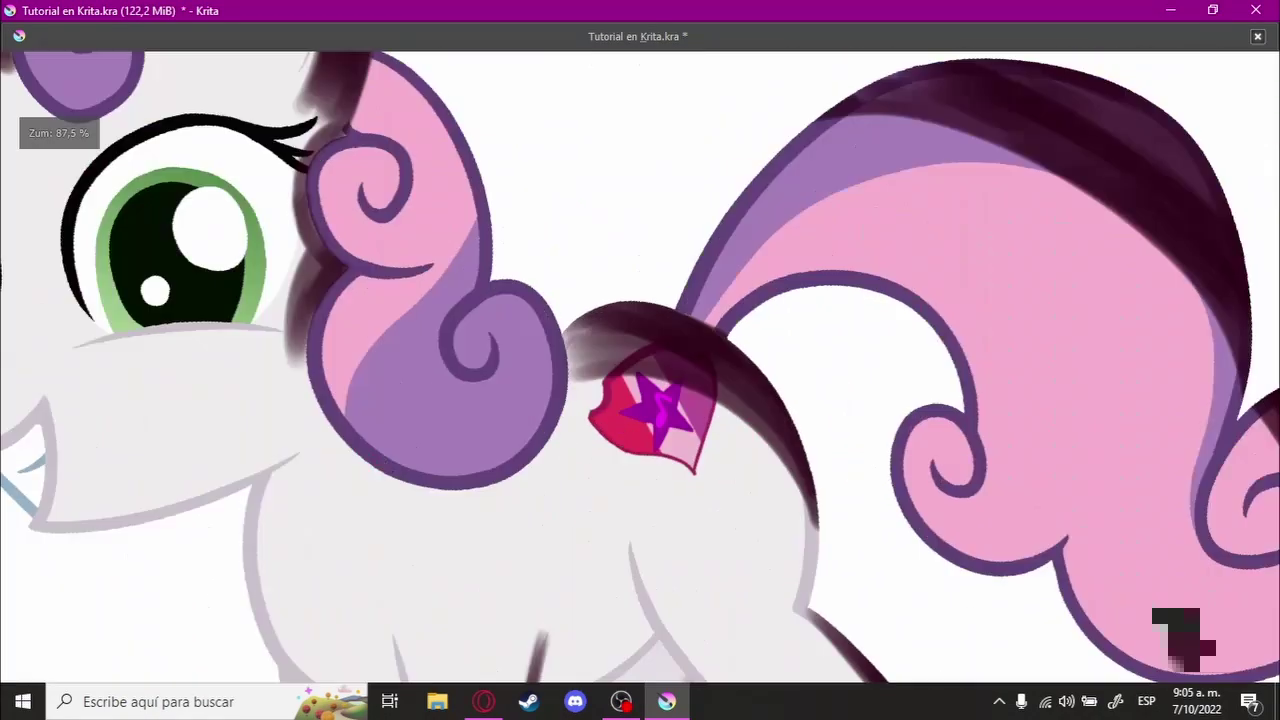
pyautogui.scroll(3, 600, 430)
pyautogui.scroll(2, 600, 430)
pyautogui.moveTo(640, 400)
pyautogui.mouseDown()
pyautogui.moveTo(251, 434)
pyautogui.moveTo(504, 467)
pyautogui.moveTo(963, 343)
pyautogui.mouseUp()
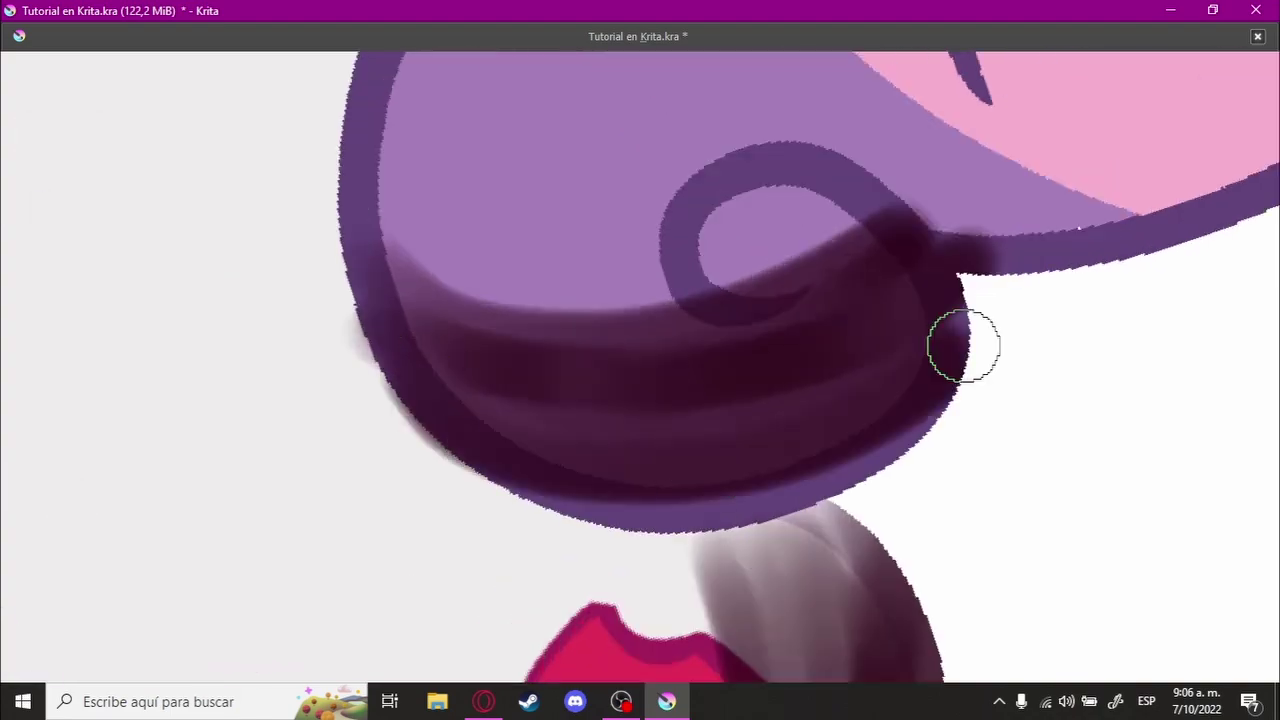
# Step: Paint dark shading across the upper mane curl, undoing one stray stroke
pyautogui.scroll(-3, 766, 520)
pyautogui.scroll(3, 246, 434)
pyautogui.moveTo(246, 434)
pyautogui.mouseDown()
pyautogui.moveTo(806, 398)
pyautogui.moveTo(920, 363)
pyautogui.mouseUp()
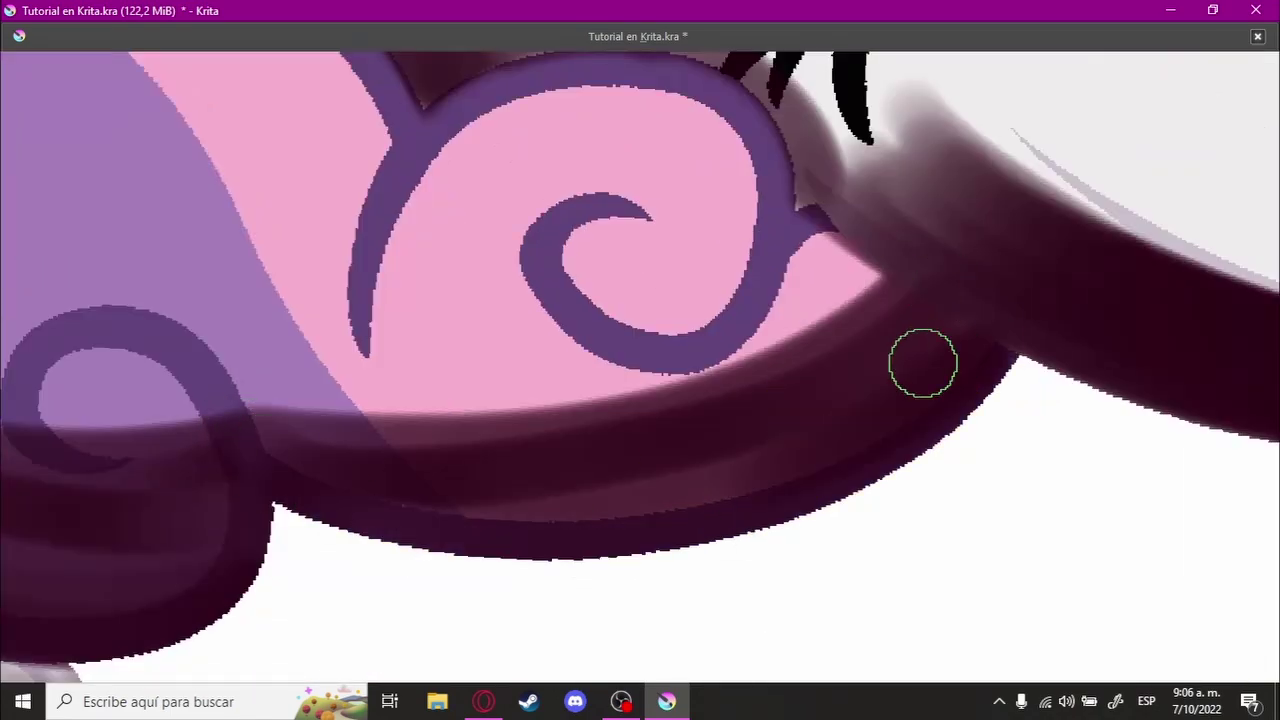
pyautogui.scroll(-3, 811, 366)
pyautogui.scroll(3, 606, 260)
pyautogui.moveTo(285, 250); pyautogui.dragTo(585, 263)
pyautogui.hotkey('ctrl', 'z')
pyautogui.moveTo(172, 365)
pyautogui.mouseDown()
pyautogui.moveTo(517, 337)
pyautogui.moveTo(194, 386)
pyautogui.moveTo(411, 289)
pyautogui.mouseUp()
# Step: Tilt the view and add a fresh dark shading stroke along the leg
pyautogui.scroll(3, 682, 318)
pyautogui.scroll(-2, 682, 318)
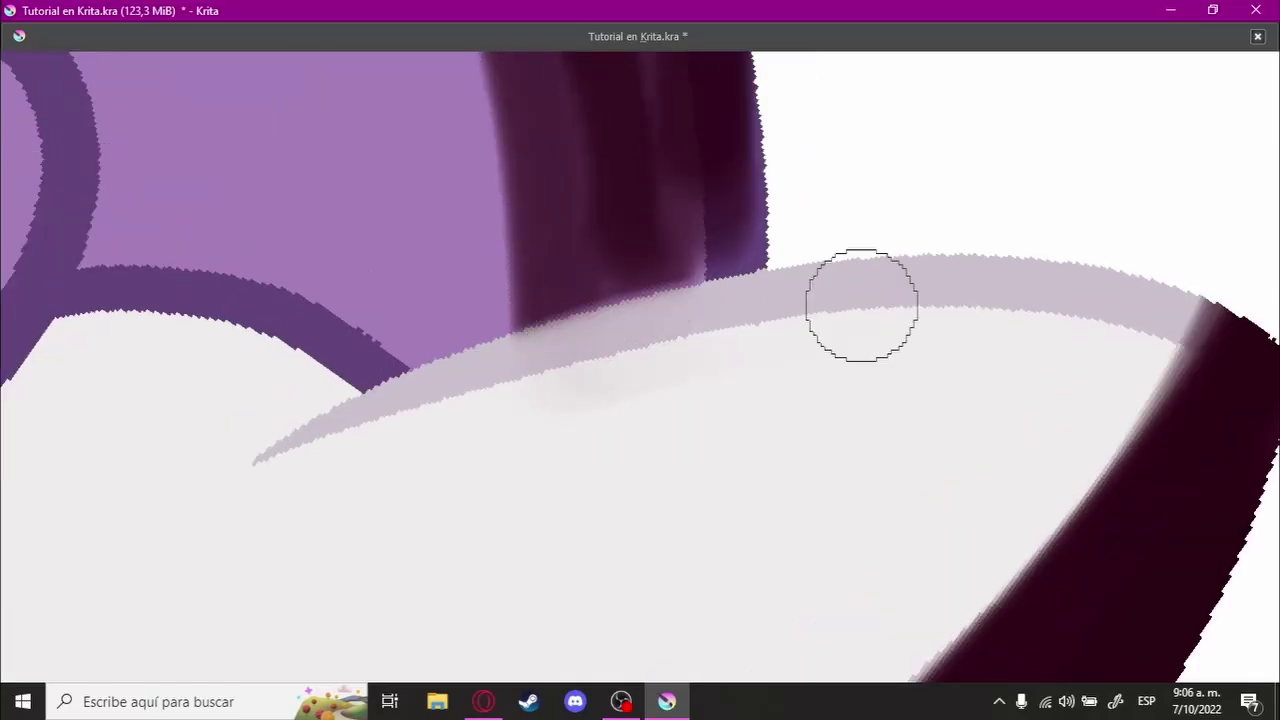
pyautogui.scroll(-3, 857, 300)
pyautogui.moveTo(791, 363); pyautogui.dragTo(866, 273)
pyautogui.scroll(5, 866, 273)
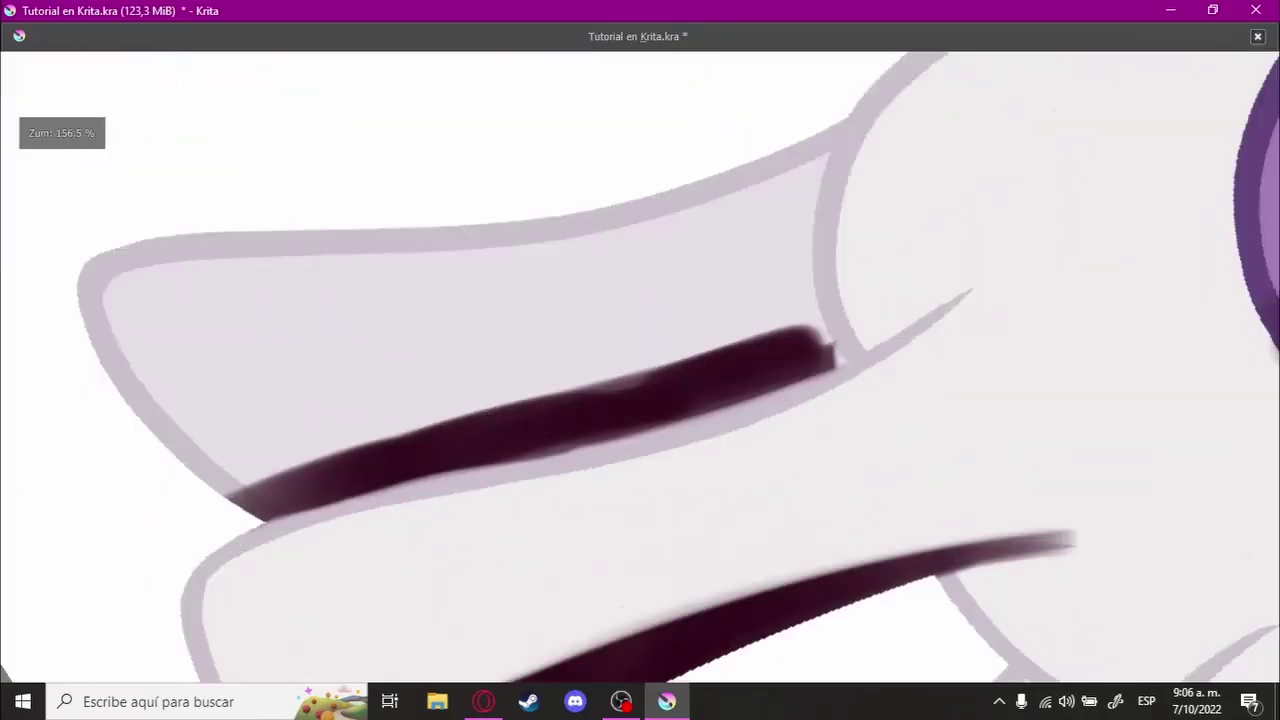
pyautogui.moveTo(820, 345)
pyautogui.mouseDown()
pyautogui.moveTo(290, 470)
pyautogui.moveTo(434, 406)
pyautogui.moveTo(802, 411)
pyautogui.moveTo(597, 383)
pyautogui.moveTo(377, 423)
pyautogui.moveTo(846, 383)
pyautogui.moveTo(668, 353)
pyautogui.mouseUp()
pyautogui.scroll(-2, 668, 353)
pyautogui.scroll(-5, 668, 353)
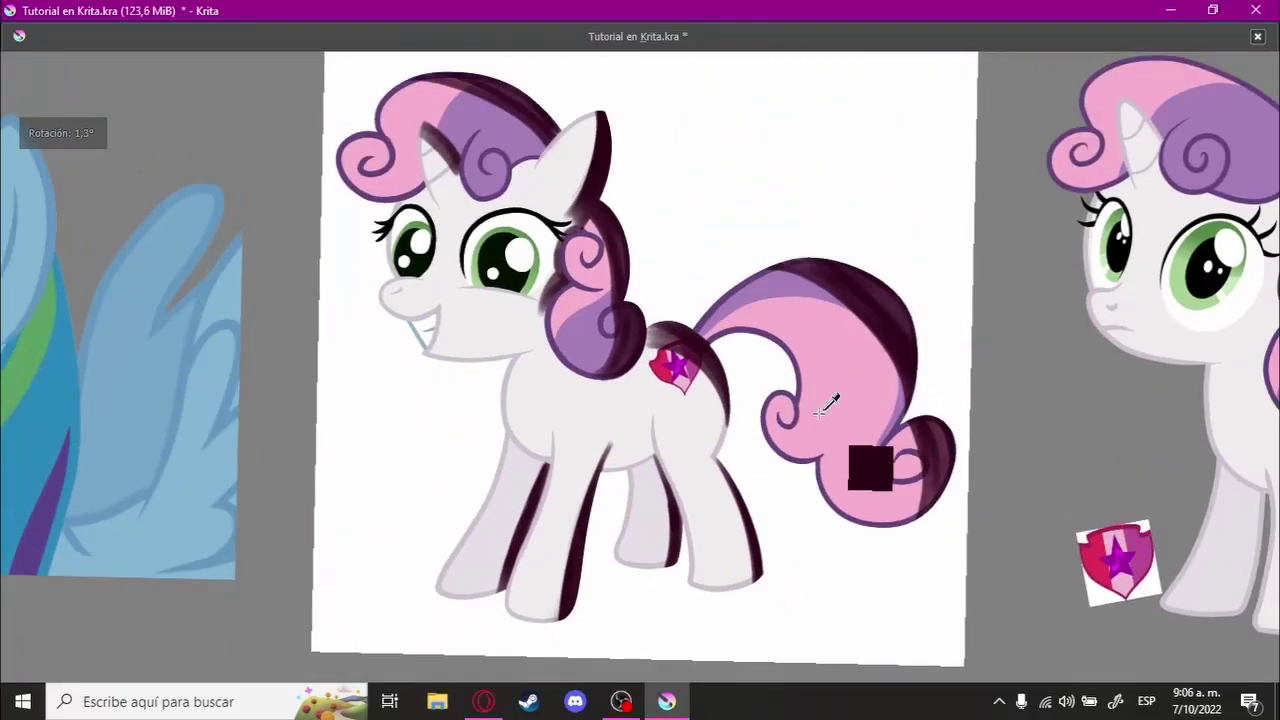
pyautogui.press('5')
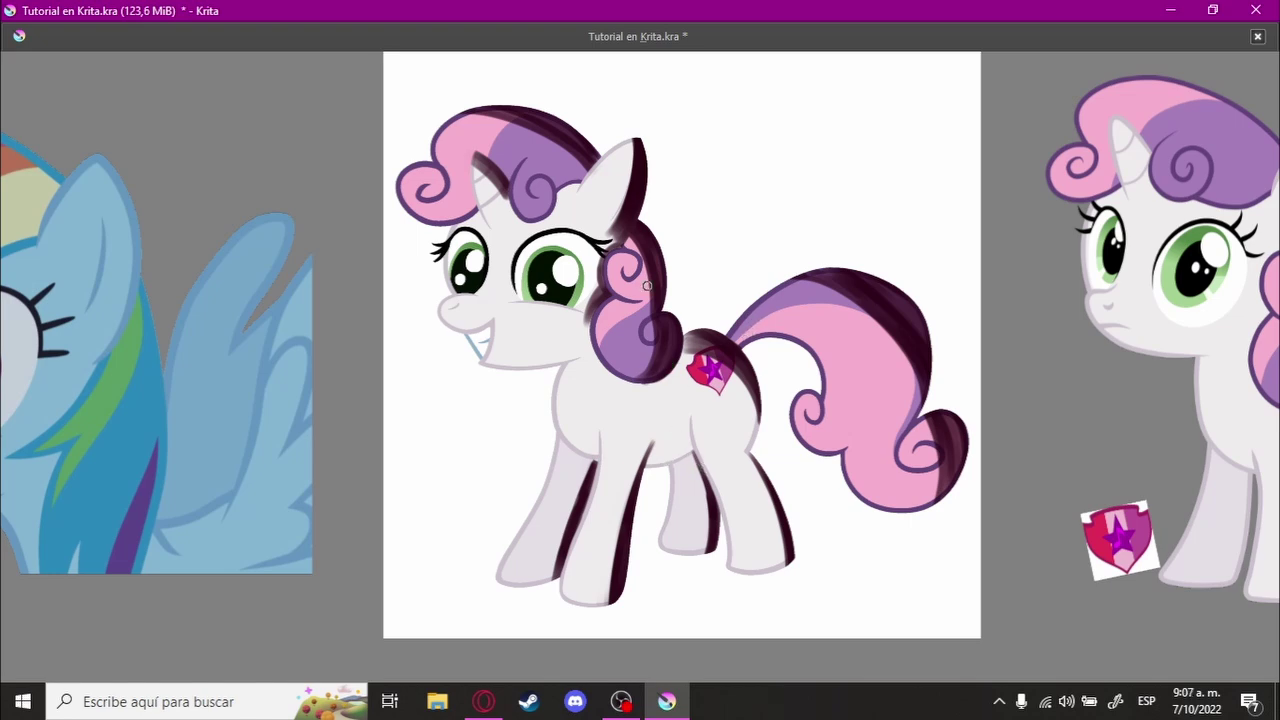
pyautogui.moveTo(542, 222); pyautogui.dragTo(694, 281)
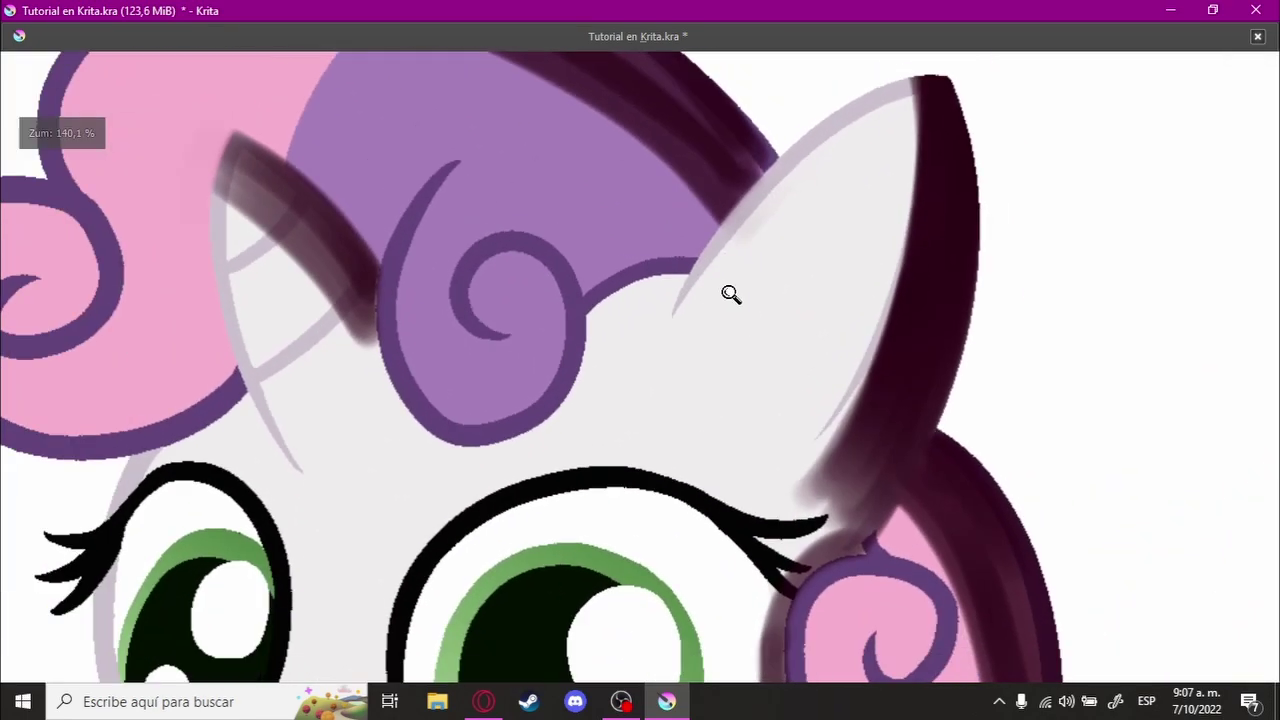
pyautogui.scroll(-5, 711, 363)
pyautogui.moveTo(711, 363); pyautogui.dragTo(606, 214)
pyautogui.scroll(5, 700, 311)
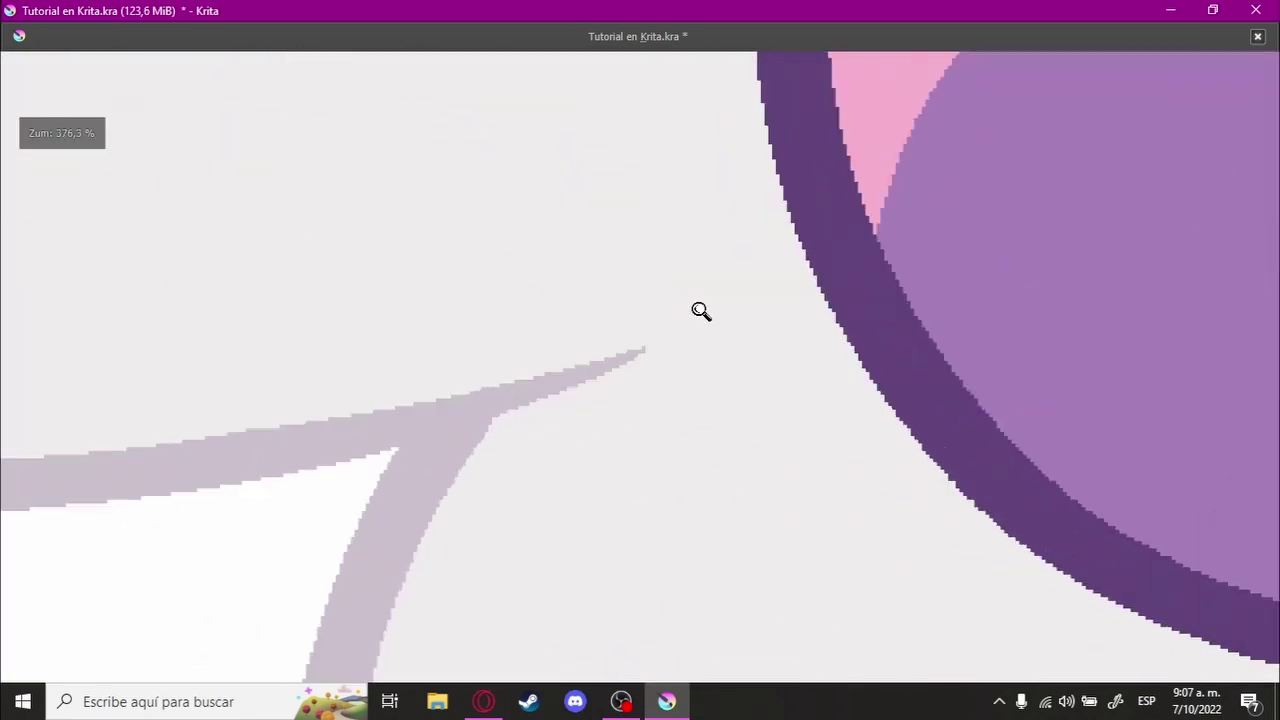
pyautogui.scroll(3, 771, 329)
pyautogui.moveTo(517, 343); pyautogui.dragTo(566, 317)
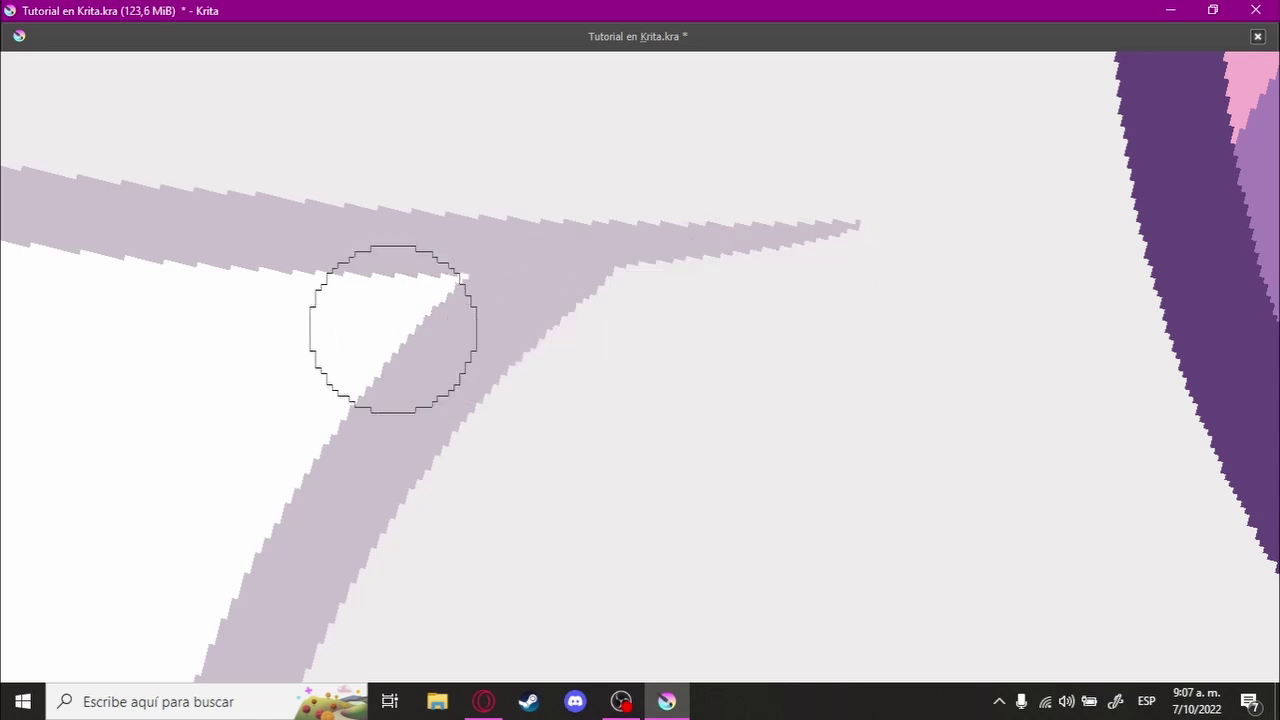
pyautogui.moveTo(490, 325)
pyautogui.mouseDown()
pyautogui.moveTo(771, 320)
pyautogui.moveTo(837, 282)
pyautogui.mouseUp()
# Step: Check the layer panel, then lay a dark shadow stroke along the outline junction
pyautogui.press('Tab')
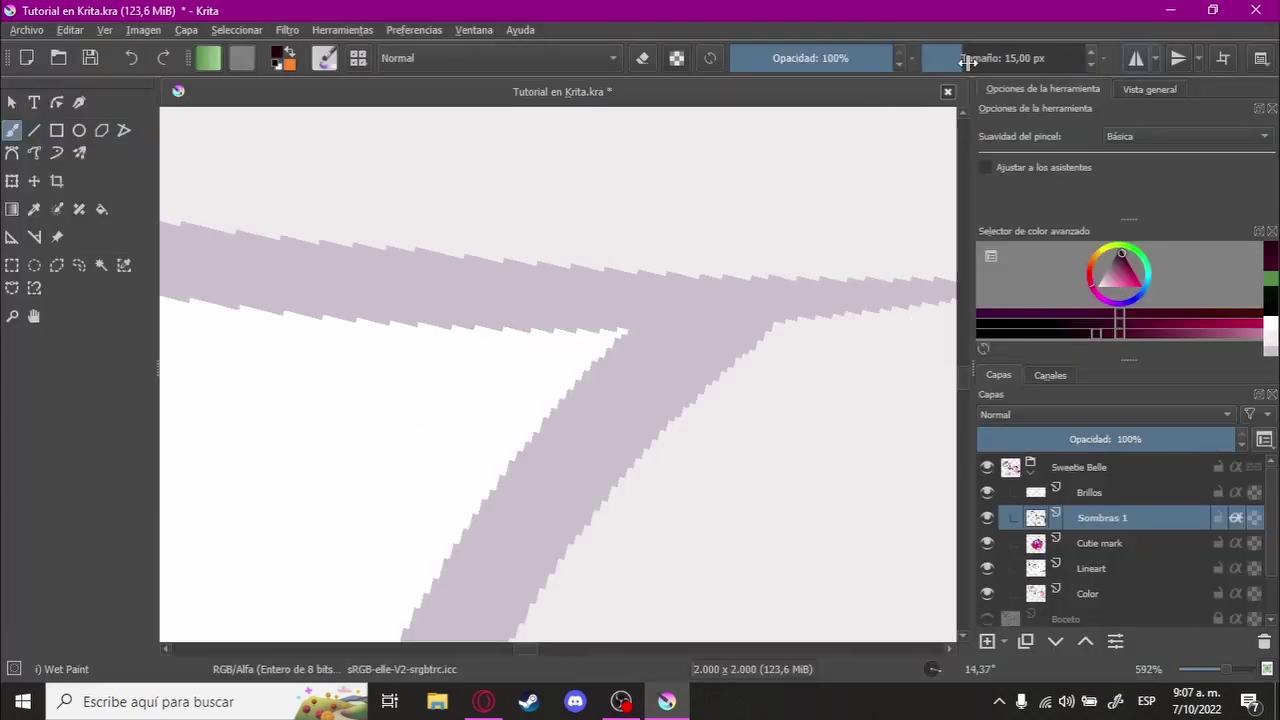
pyautogui.moveTo(531, 435); pyautogui.dragTo(496, 413)
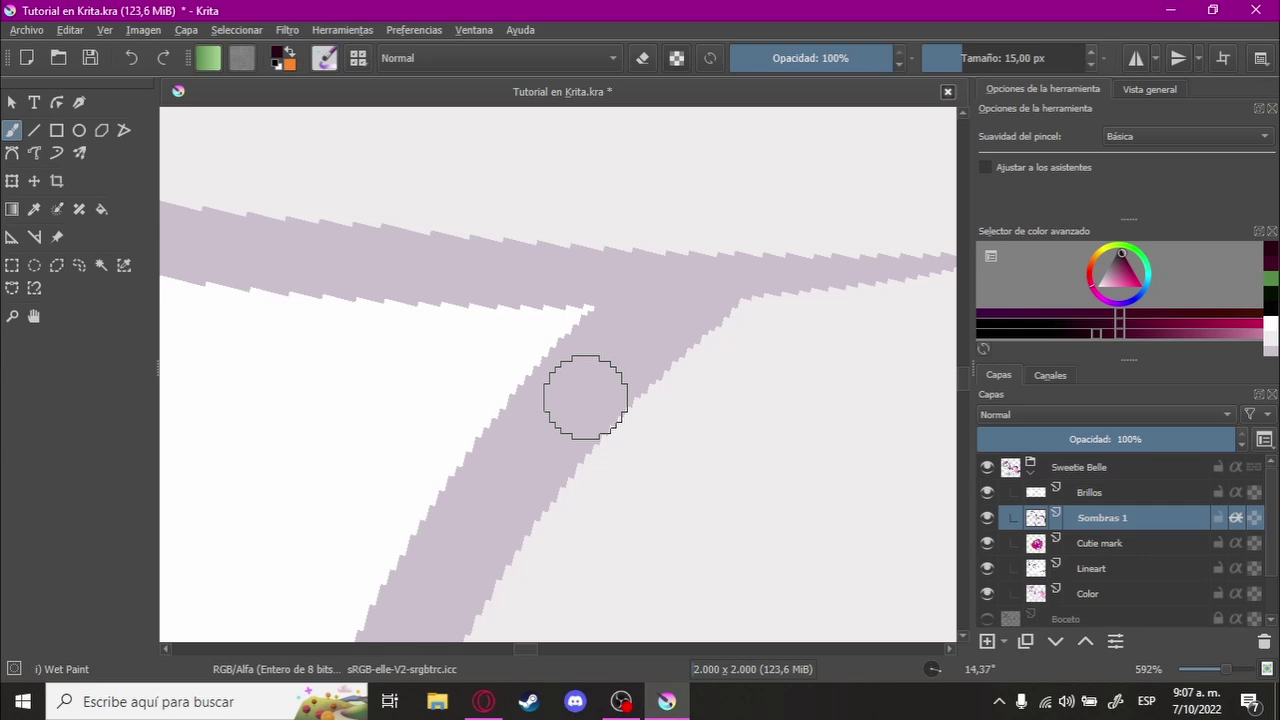
pyautogui.press('Tab')
pyautogui.press('Tab')
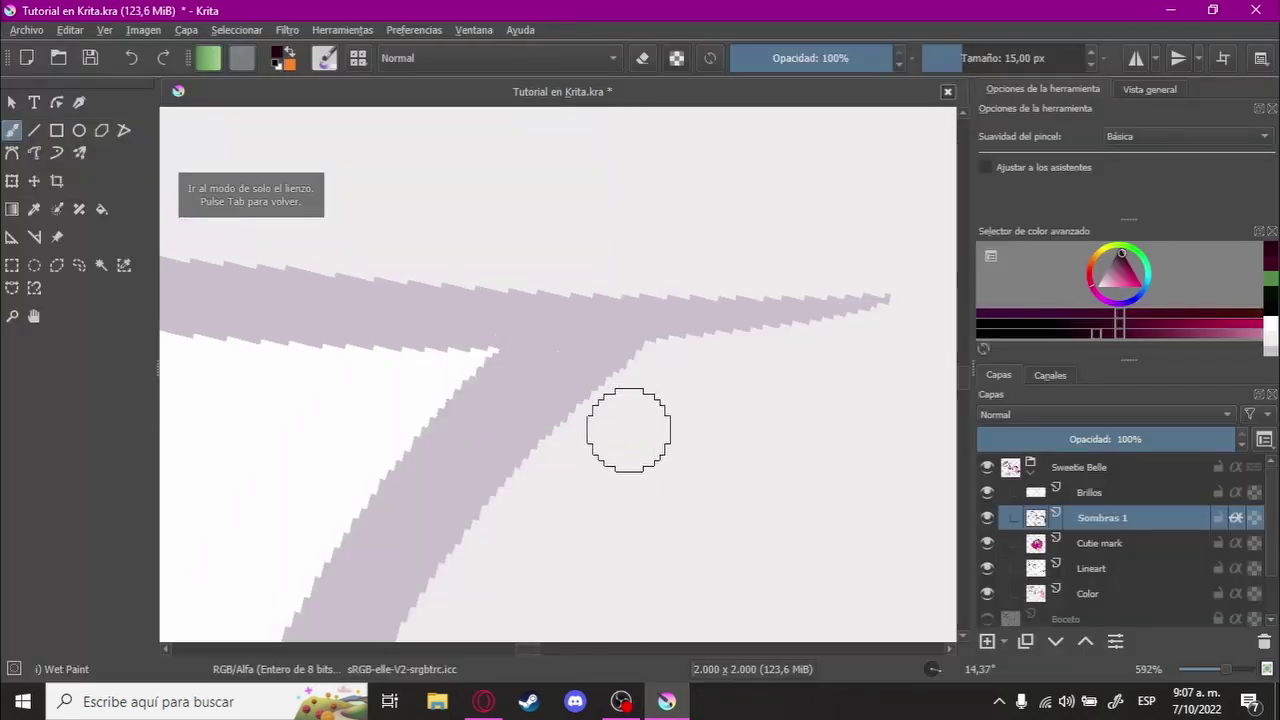
pyautogui.press('Tab')
pyautogui.scroll(1, 362, 394)
pyautogui.moveTo(362, 394); pyautogui.dragTo(851, 343)
pyautogui.hotkey('ctrl', 'z')
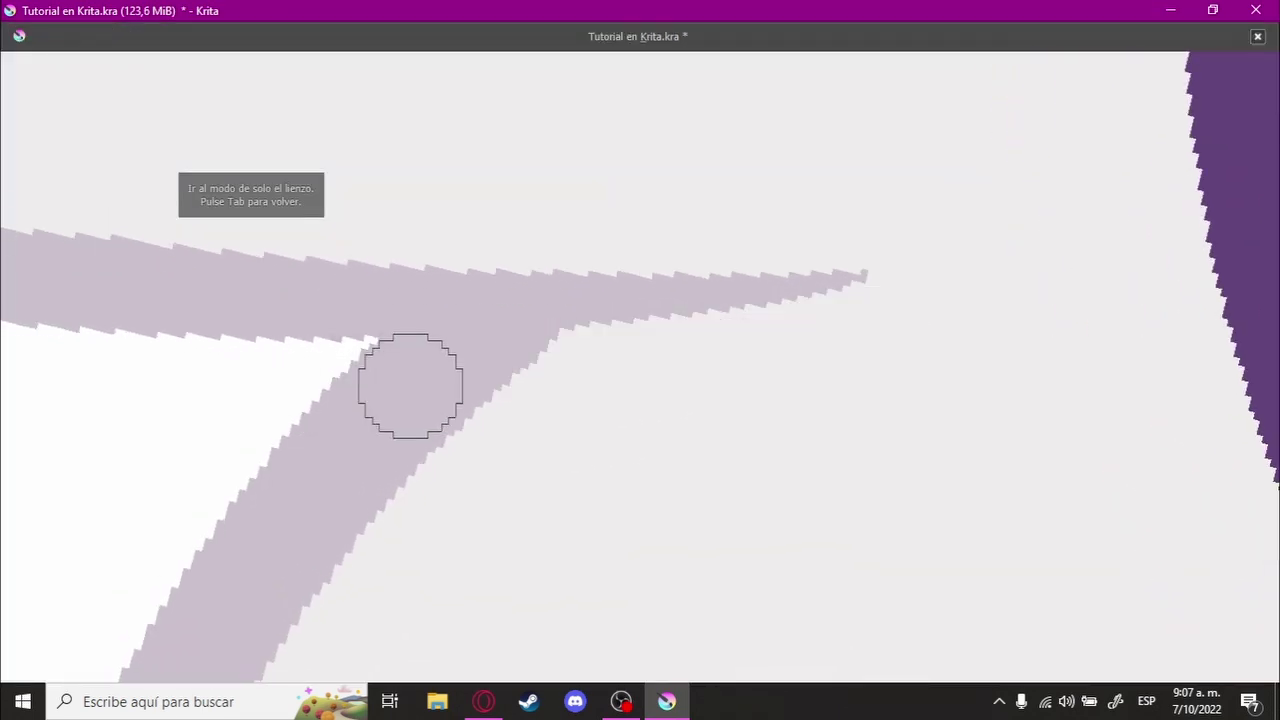
pyautogui.moveTo(385, 382); pyautogui.dragTo(872, 320)
# Step: Extend and darken the shadow band down-left along the body outline
pyautogui.moveTo(300, 435); pyautogui.dragTo(850, 335)
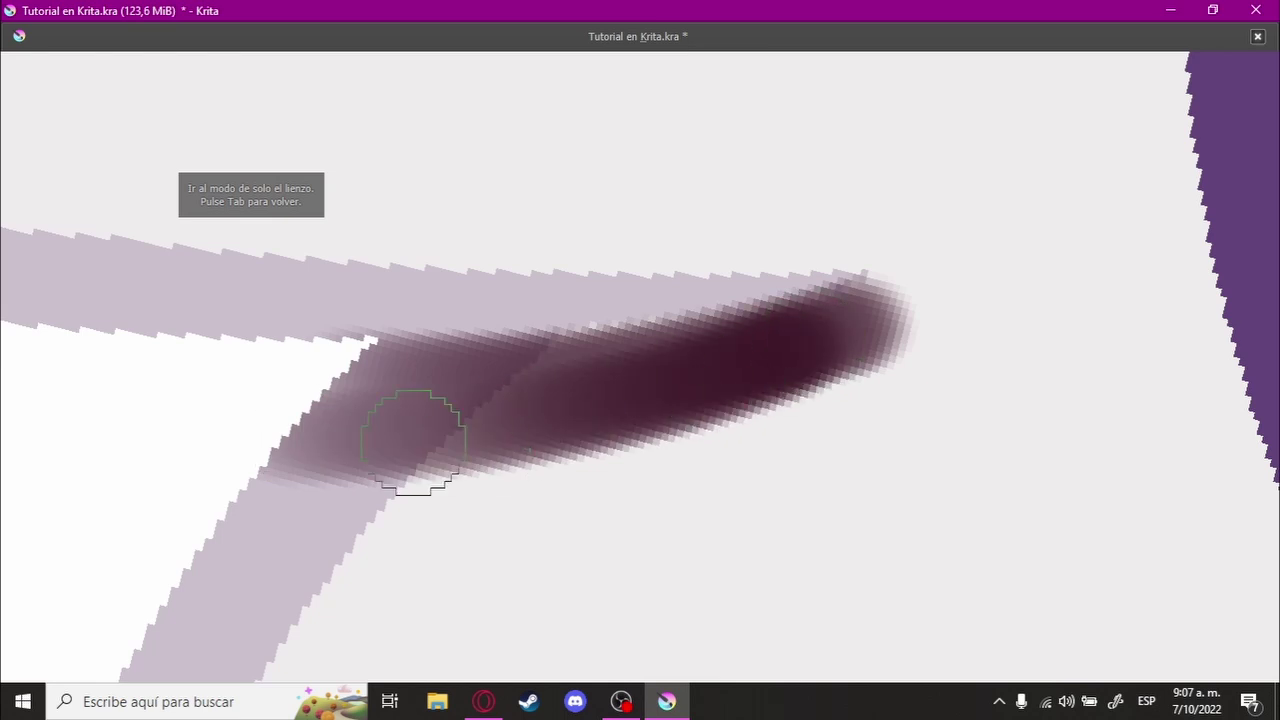
pyautogui.moveTo(213, 470); pyautogui.dragTo(800, 343)
pyautogui.moveTo(194, 486); pyautogui.dragTo(771, 365)
pyautogui.moveTo(285, 470)
pyautogui.mouseDown()
pyautogui.moveTo(414, 423)
pyautogui.moveTo(790, 335)
pyautogui.mouseUp()
pyautogui.moveTo(329, 394); pyautogui.dragTo(652, 390)
pyautogui.moveTo(190, 540); pyautogui.dragTo(709, 406)
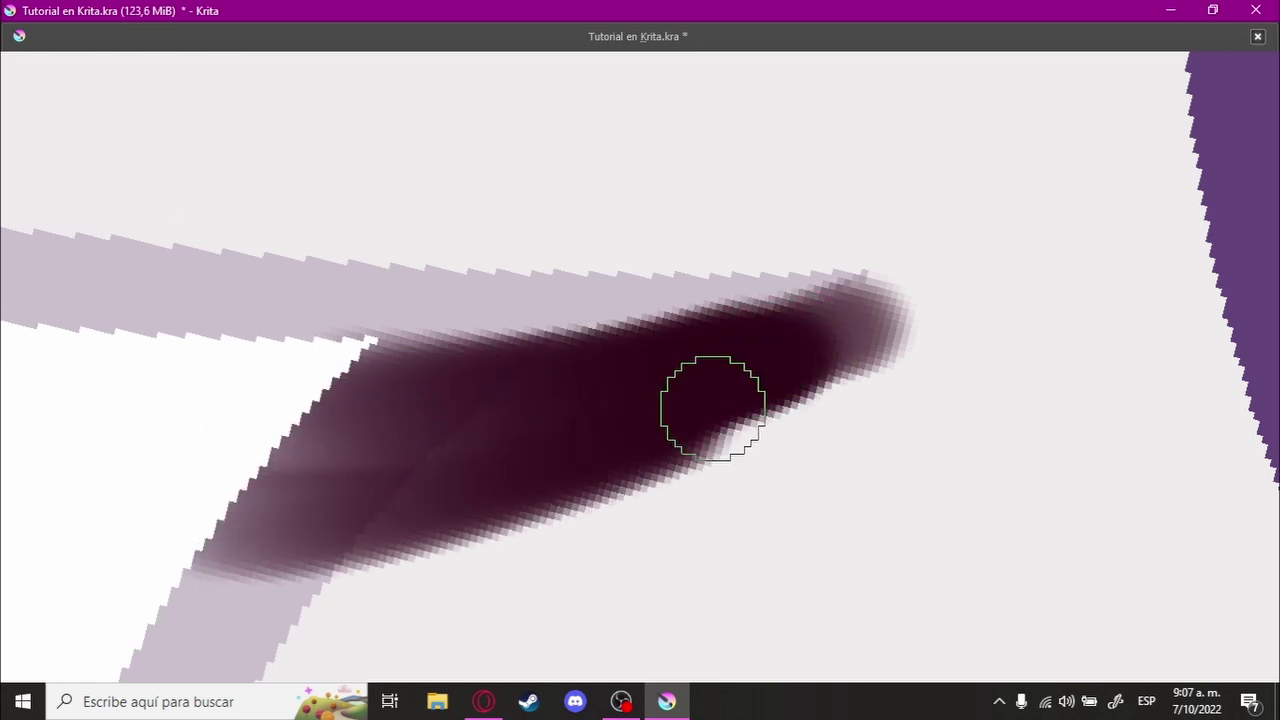
pyautogui.moveTo(400, 509)
pyautogui.mouseDown()
pyautogui.moveTo(788, 386)
pyautogui.moveTo(737, 349)
pyautogui.moveTo(703, 366)
pyautogui.mouseUp()
# Step: Paint a soft plum shadow along the purple mane outline, extending it right
pyautogui.scroll(-5, 738, 393)
pyautogui.scroll(-5, 738, 393)
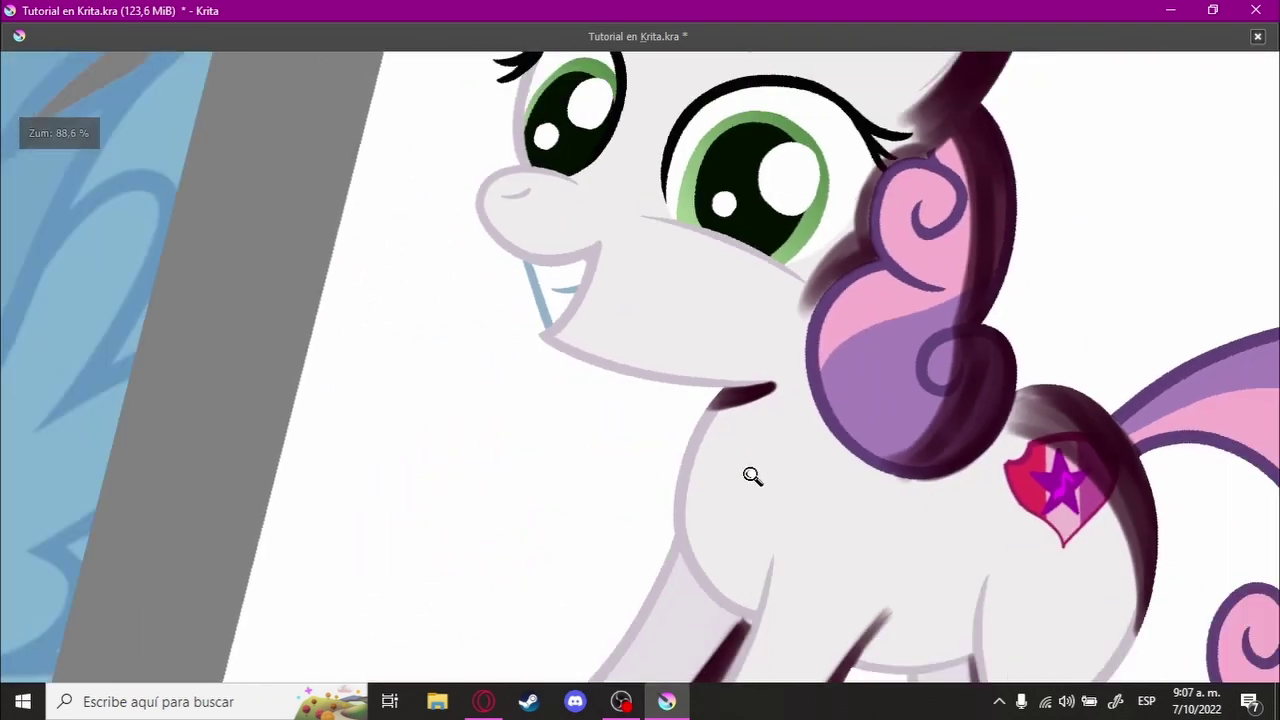
pyautogui.moveTo(751, 474)
pyautogui.mouseDown()
pyautogui.moveTo(866, 357)
pyautogui.moveTo(581, 107)
pyautogui.mouseUp()
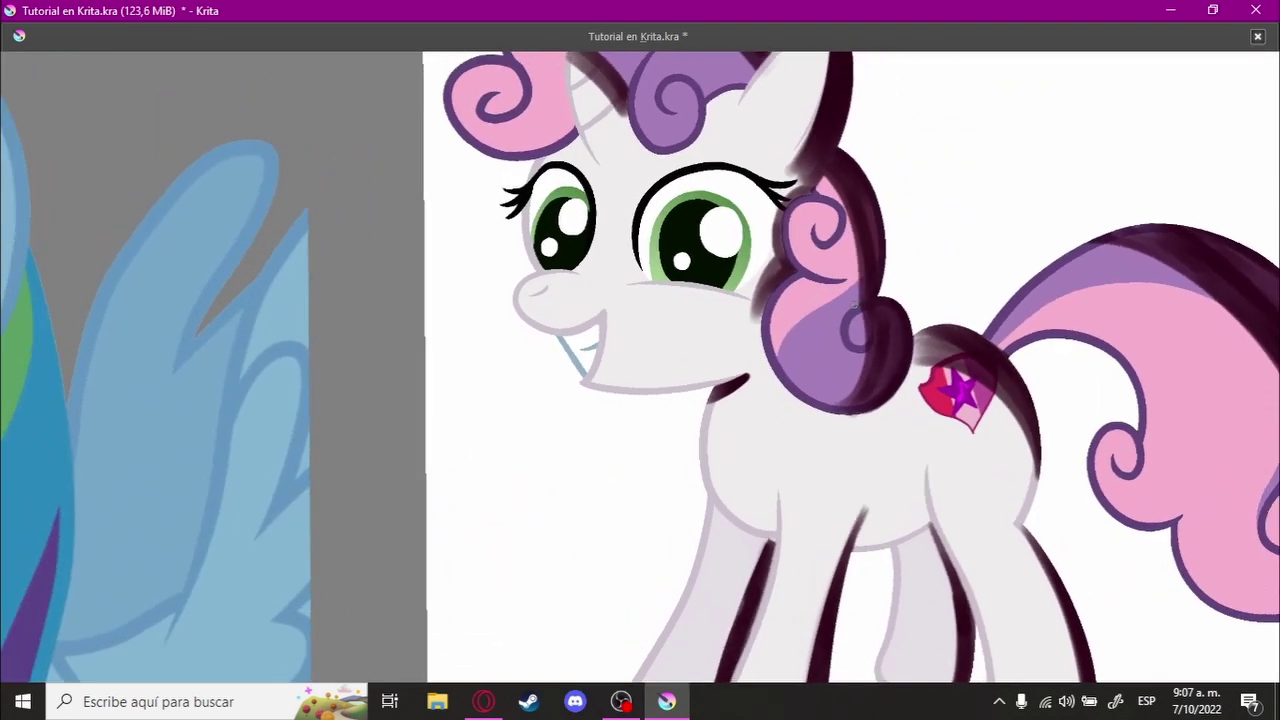
pyautogui.moveTo(704, 453)
pyautogui.mouseDown()
pyautogui.moveTo(674, 388)
pyautogui.moveTo(800, 250)
pyautogui.mouseUp()
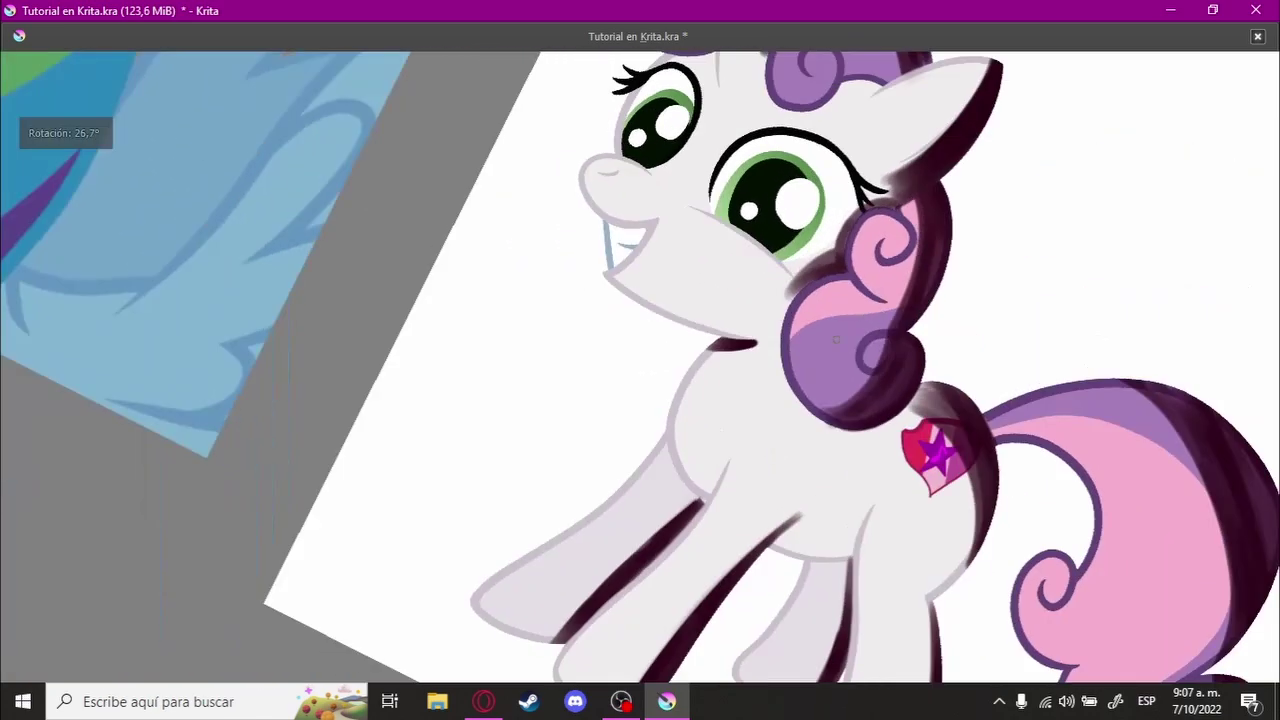
pyautogui.scroll(5, 640, 368)
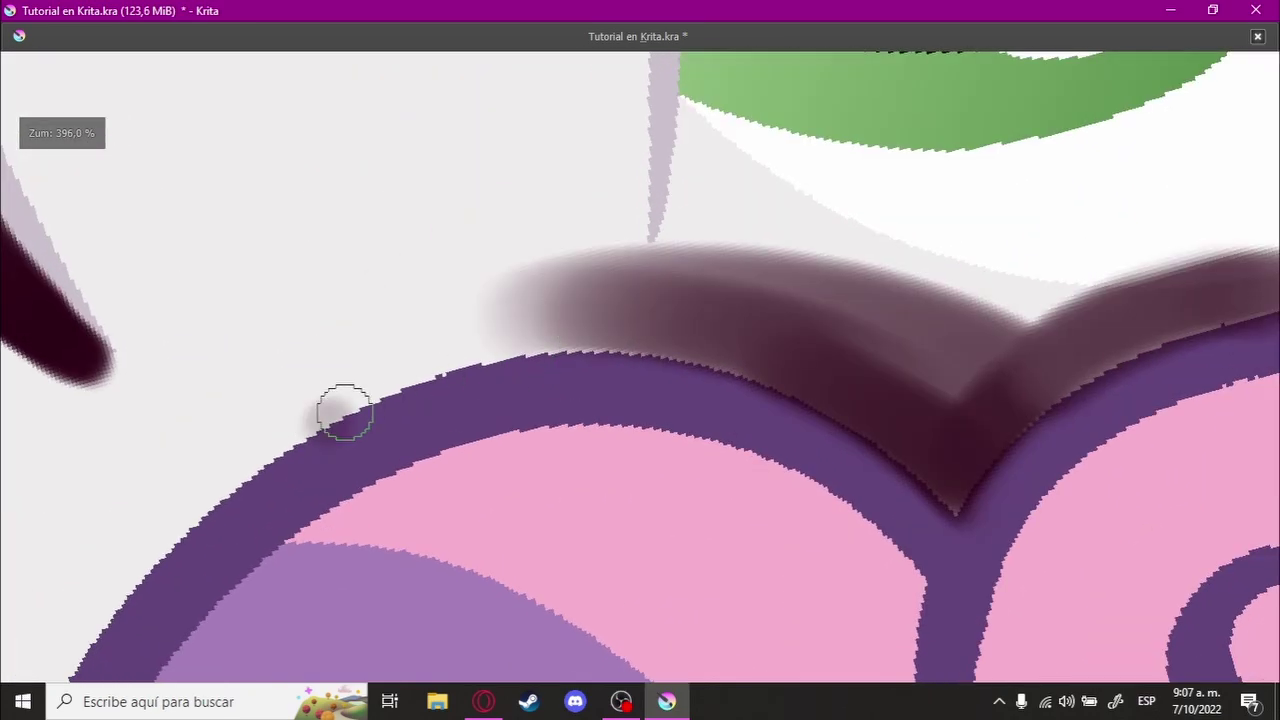
pyautogui.moveTo(308, 438)
pyautogui.mouseDown()
pyautogui.moveTo(703, 346)
pyautogui.moveTo(398, 383)
pyautogui.moveTo(680, 352)
pyautogui.moveTo(620, 306)
pyautogui.mouseUp()
pyautogui.hotkey('ctrl', 'z')
pyautogui.moveTo(330, 420); pyautogui.dragTo(562, 306)
pyautogui.moveTo(472, 316); pyautogui.dragTo(749, 337)
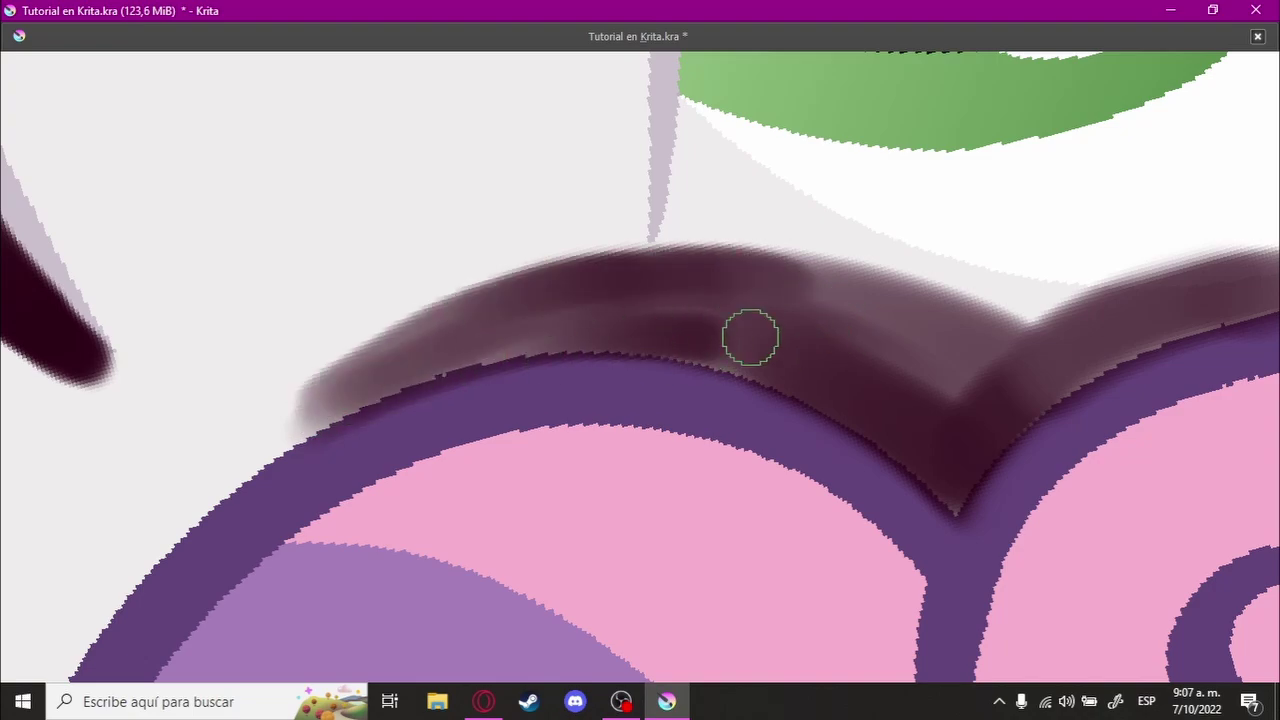
# Step: Shade the outline band rightward and add a soft stroke near the junction
pyautogui.scroll(-5, 749, 337)
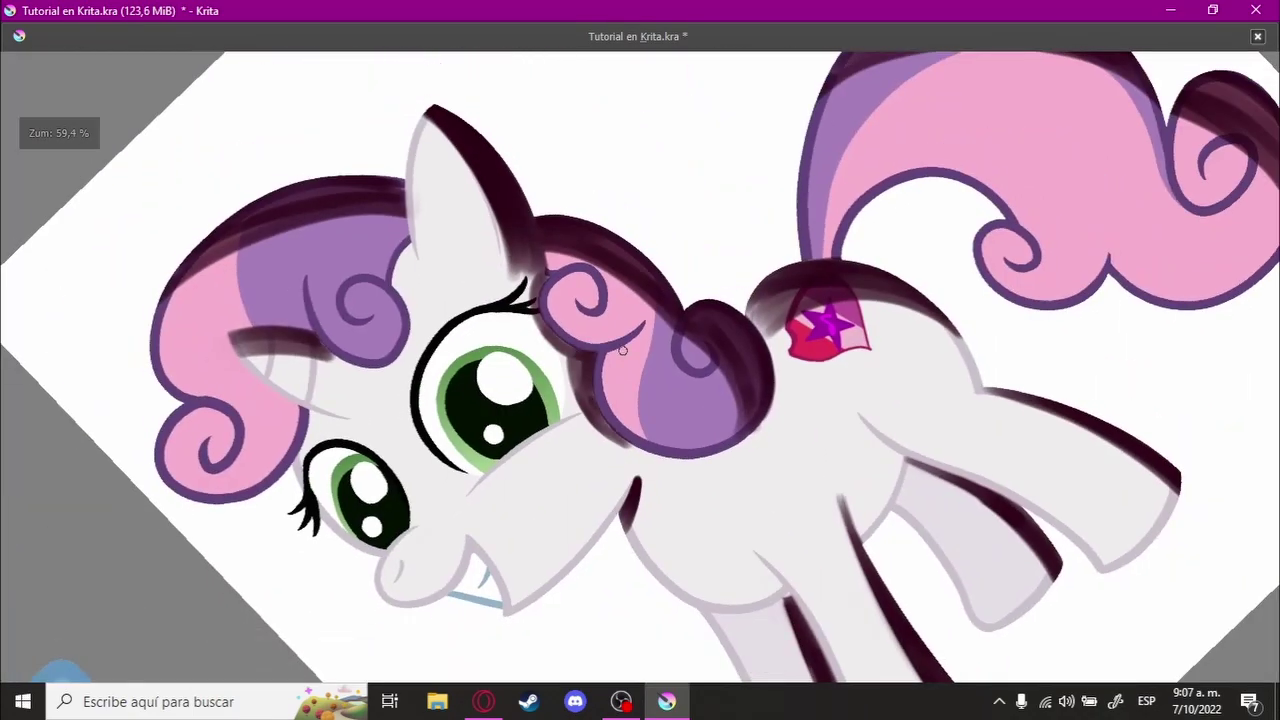
pyautogui.moveTo(622, 349); pyautogui.dragTo(623, 371)
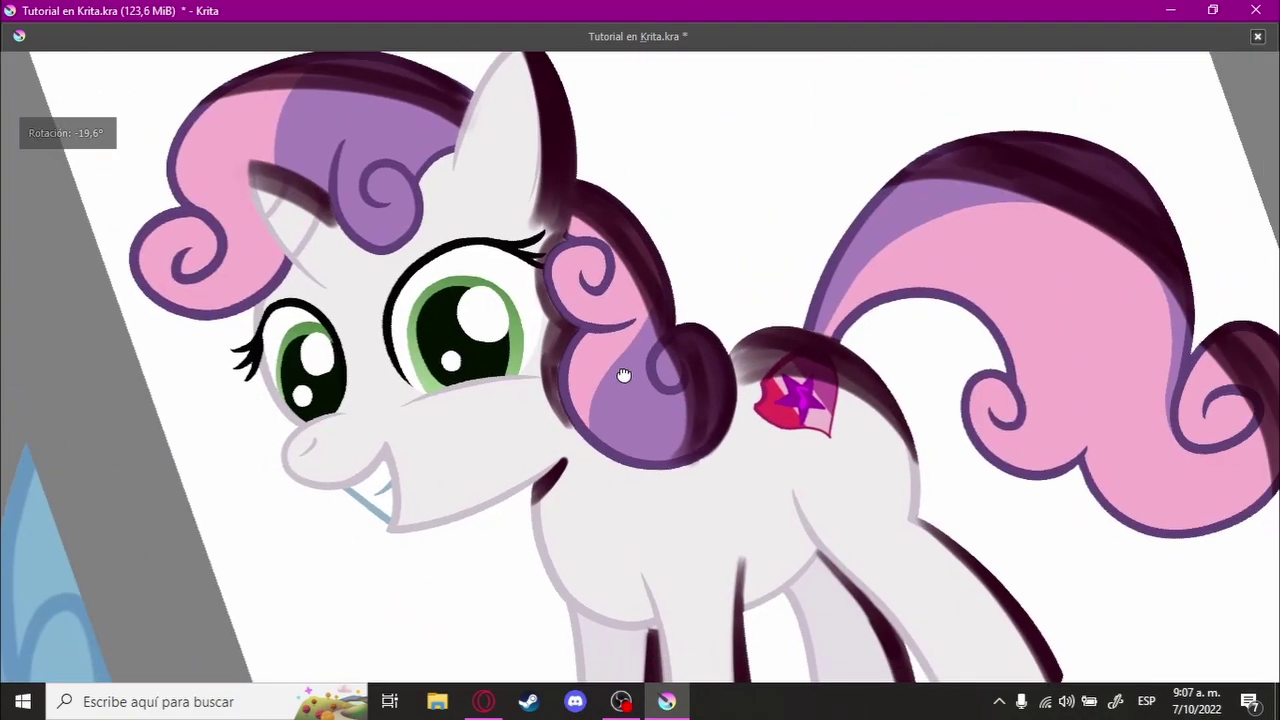
pyautogui.scroll(5, 600, 414)
pyautogui.moveTo(600, 414)
pyautogui.mouseDown()
pyautogui.moveTo(372, 497)
pyautogui.moveTo(731, 309)
pyautogui.moveTo(851, 343)
pyautogui.moveTo(806, 377)
pyautogui.mouseUp()
pyautogui.scroll(4, 497, 349)
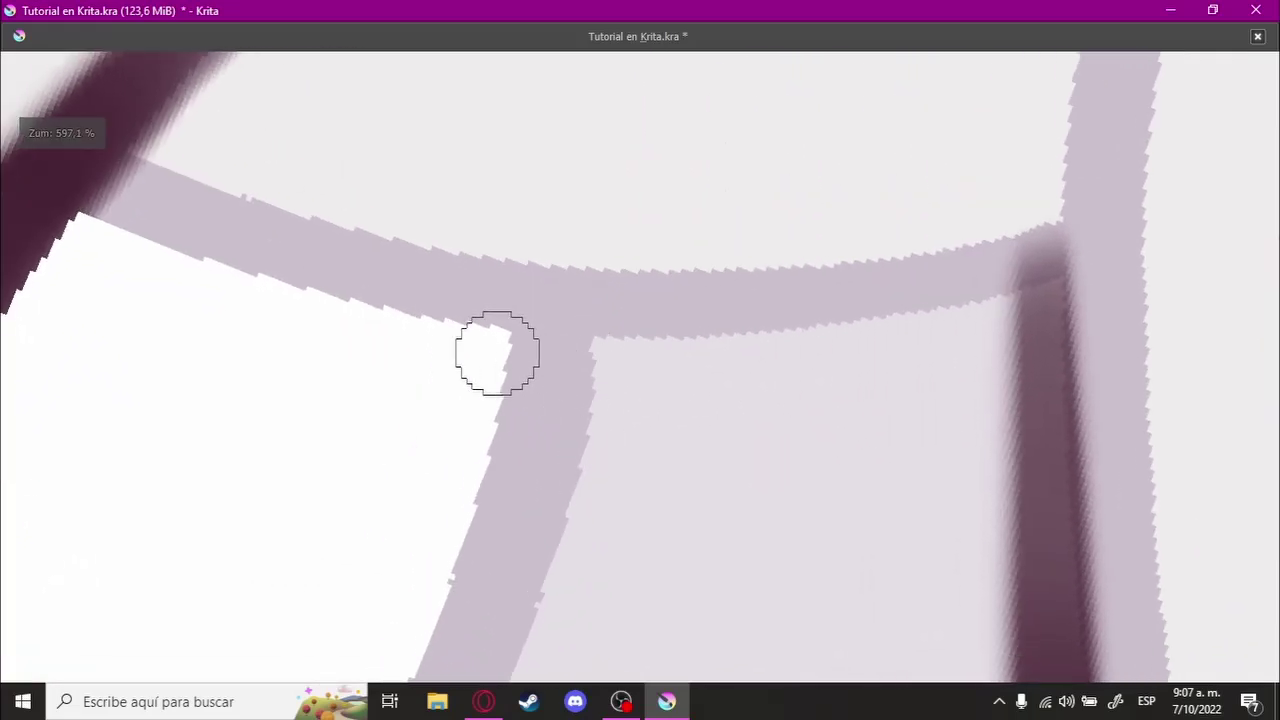
pyautogui.moveTo(497, 349); pyautogui.dragTo(805, 390)
pyautogui.moveTo(893, 323); pyautogui.dragTo(914, 254)
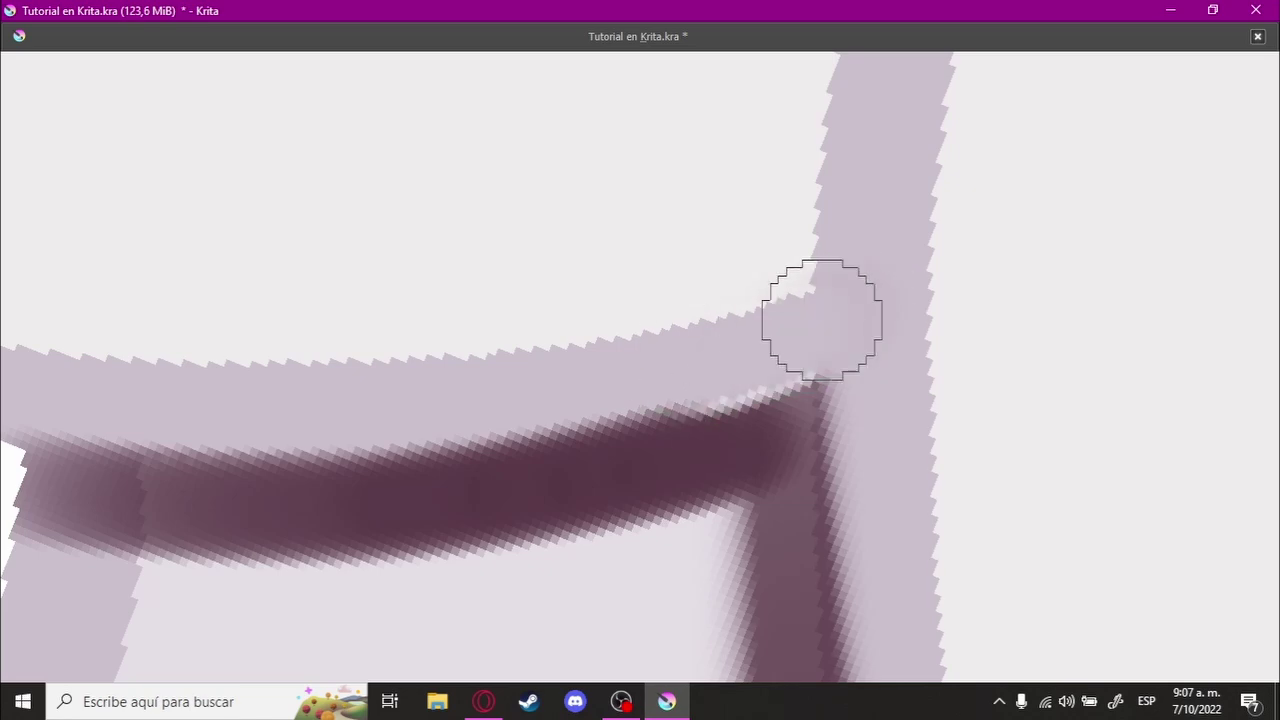
pyautogui.moveTo(822, 320)
pyautogui.mouseDown()
pyautogui.moveTo(706, 355)
pyautogui.moveTo(784, 300)
pyautogui.mouseUp()
# Step: Draw a dark stroke along the curved band to the leg, retrying several times
pyautogui.scroll(-5, 780, 346)
pyautogui.scroll(5, 784, 300)
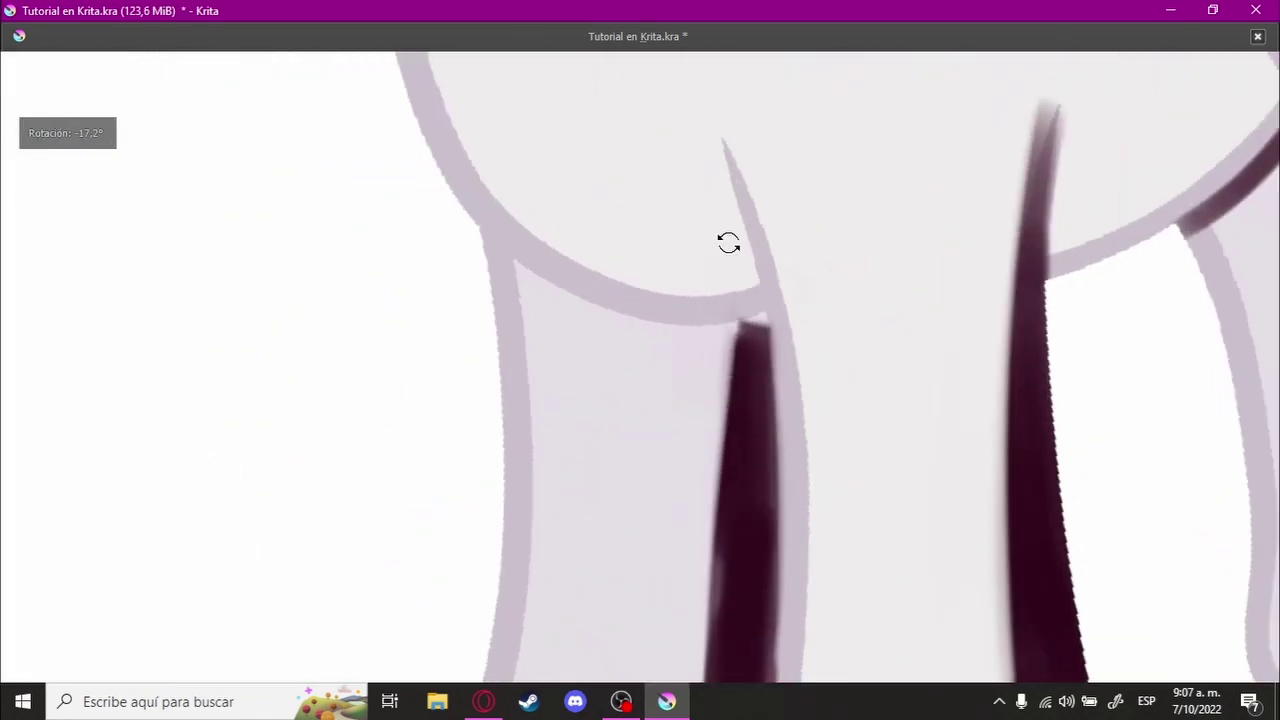
pyautogui.scroll(3, 729, 243)
pyautogui.scroll(2, 560, 357)
pyautogui.moveTo(390, 365); pyautogui.dragTo(600, 376)
pyautogui.hotkey('ctrl', 'z')
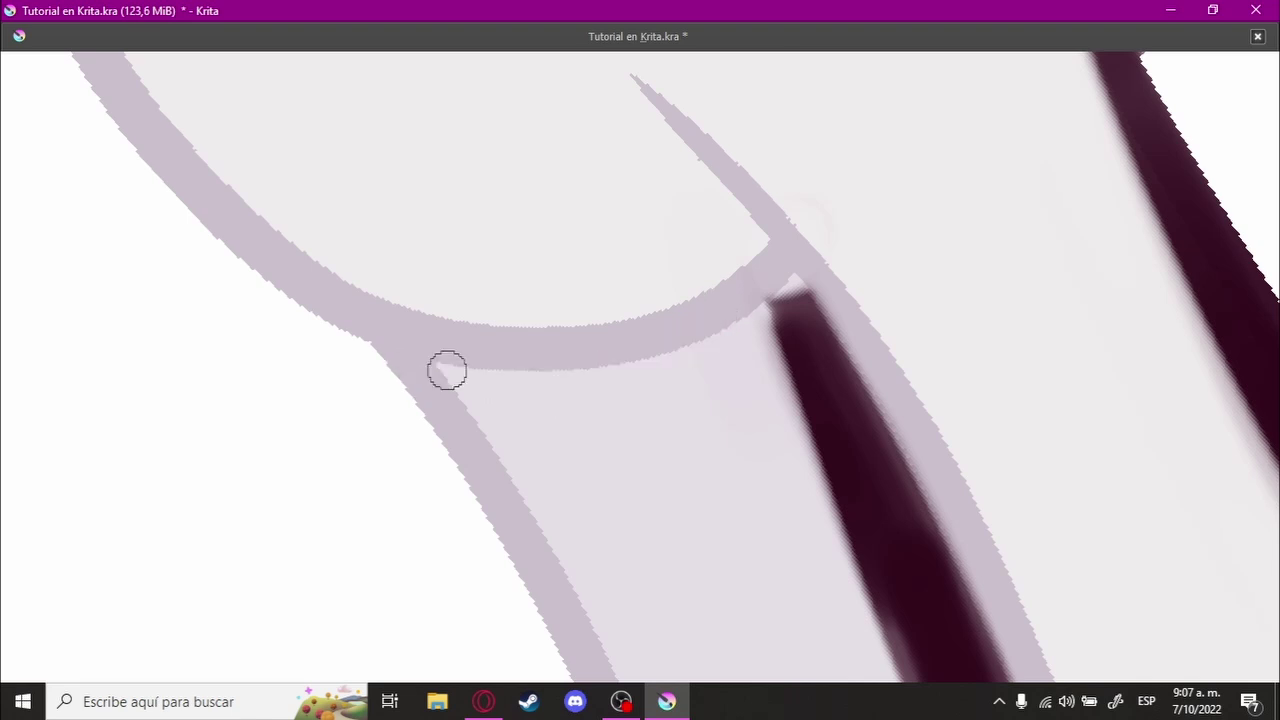
pyautogui.moveTo(386, 358); pyautogui.dragTo(686, 367)
pyautogui.hotkey('ctrl', 'z')
pyautogui.moveTo(385, 358); pyautogui.dragTo(779, 314)
pyautogui.hotkey('ctrl', 'z')
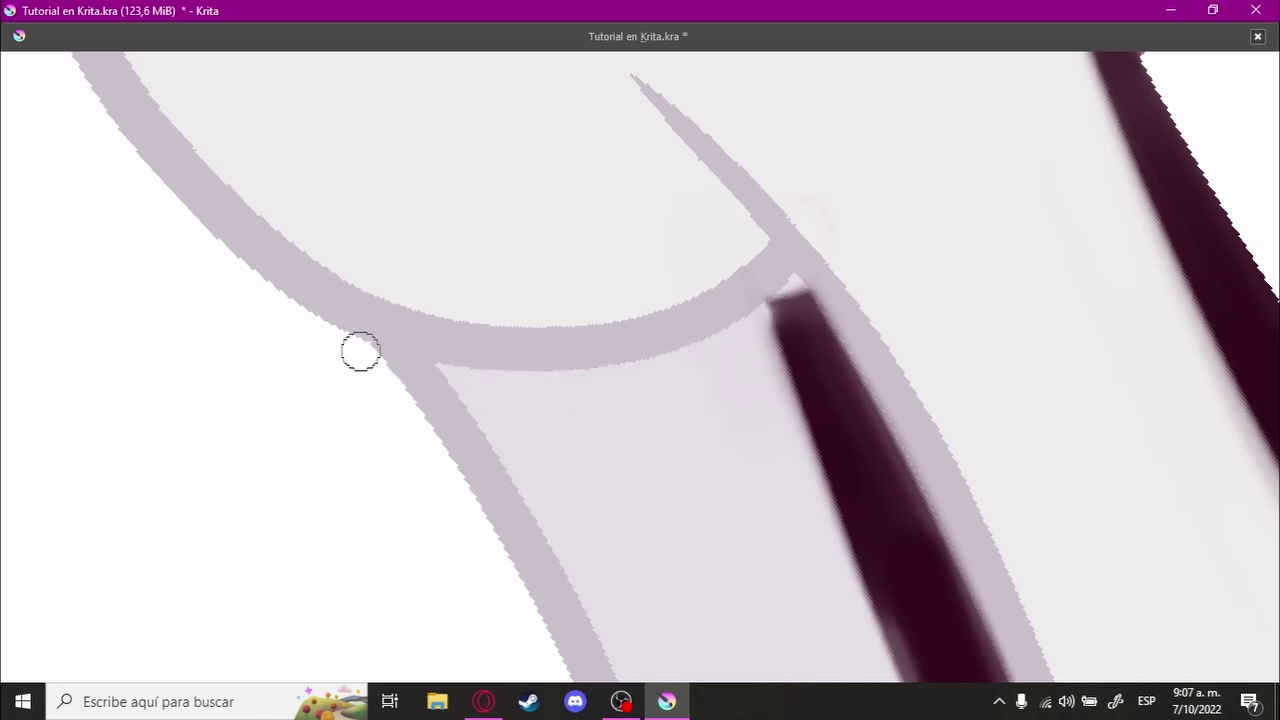
pyautogui.hotkey('ctrl', 'z')
pyautogui.moveTo(362, 348); pyautogui.dragTo(828, 298)
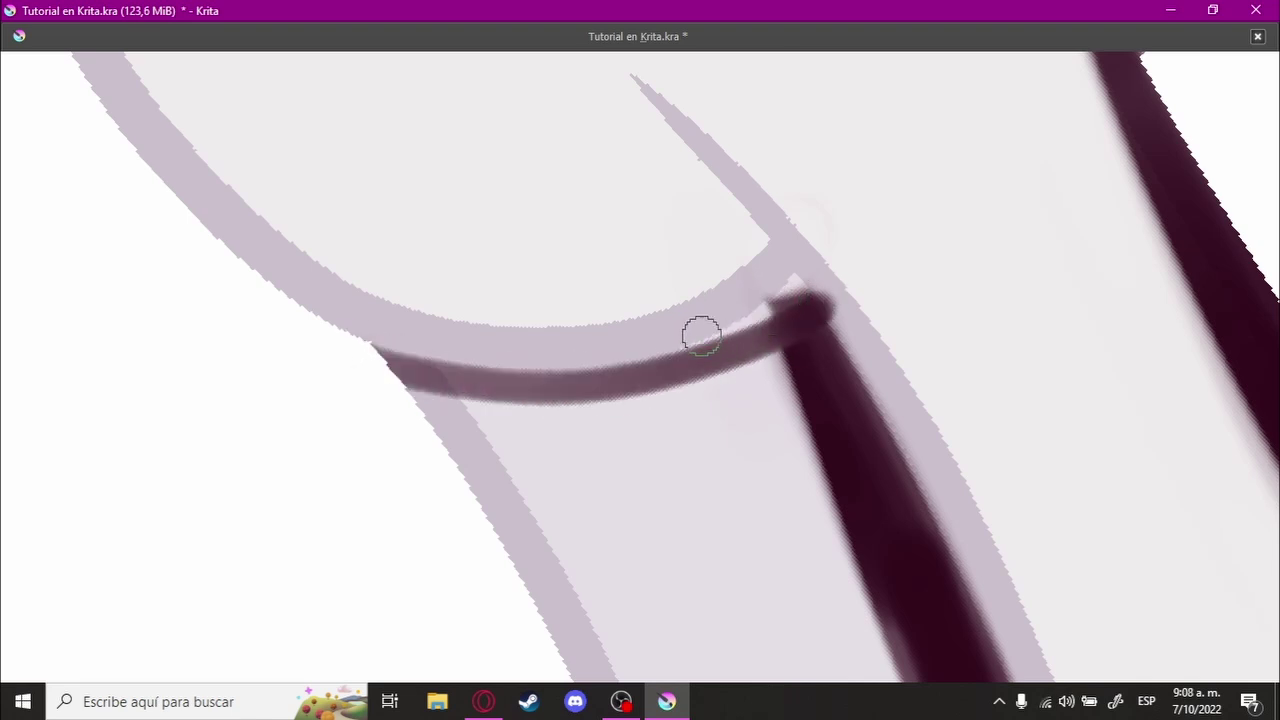
# Step: Blend the dark shadow beneath the lower mane curl across the neck
pyautogui.scroll(2, 814, 400)
pyautogui.scroll(2, 527, 406)
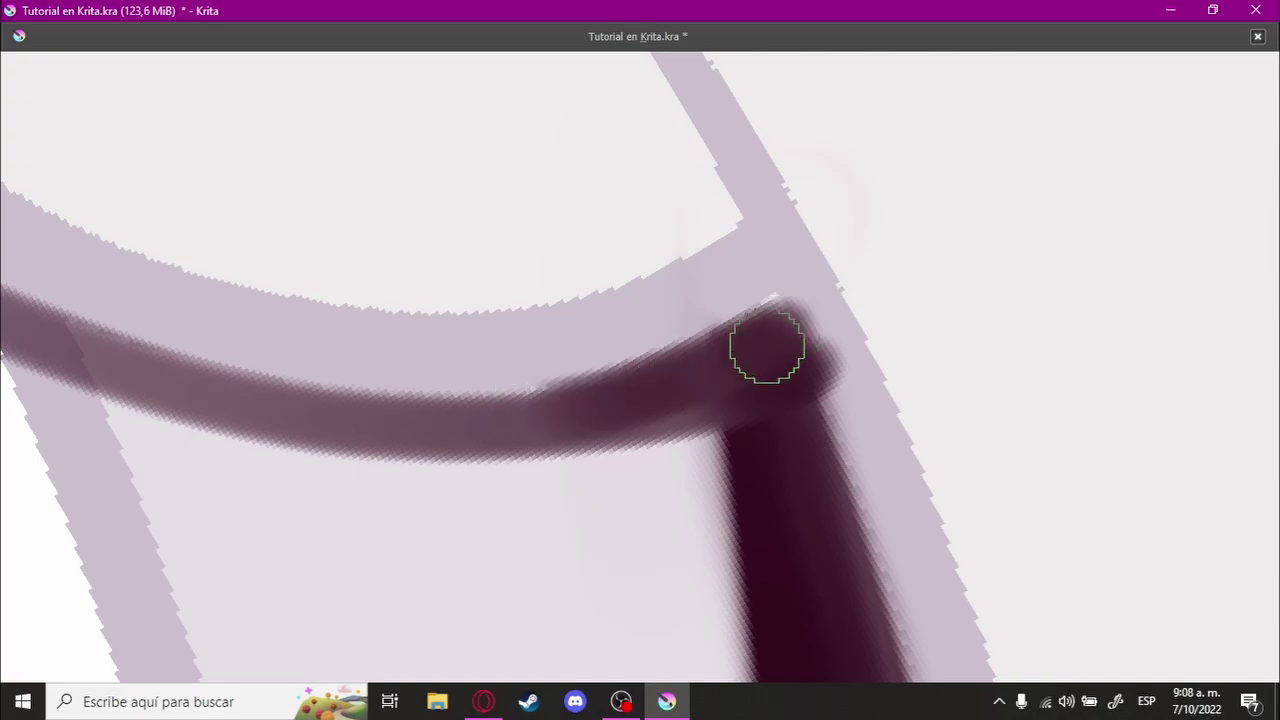
pyautogui.scroll(-10, 715, 270)
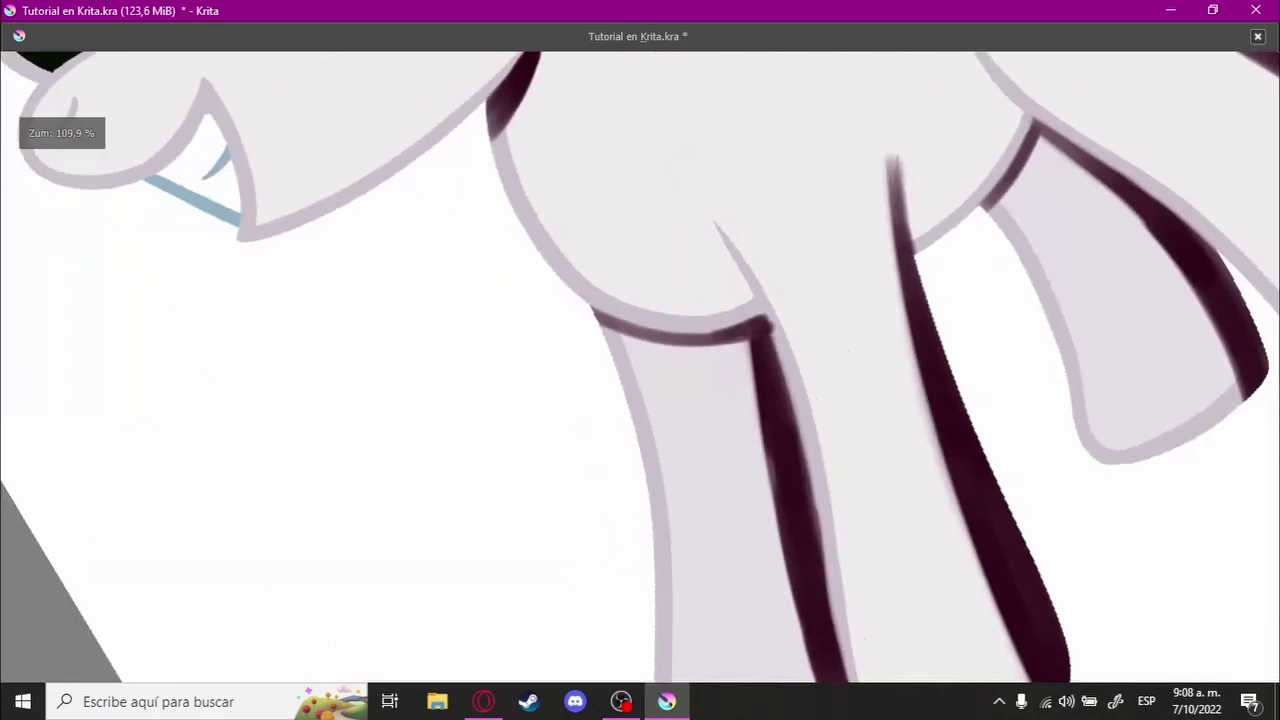
pyautogui.scroll(-3, 763, 443)
pyautogui.moveTo(763, 443); pyautogui.dragTo(809, 443)
pyautogui.scroll(3, 809, 343)
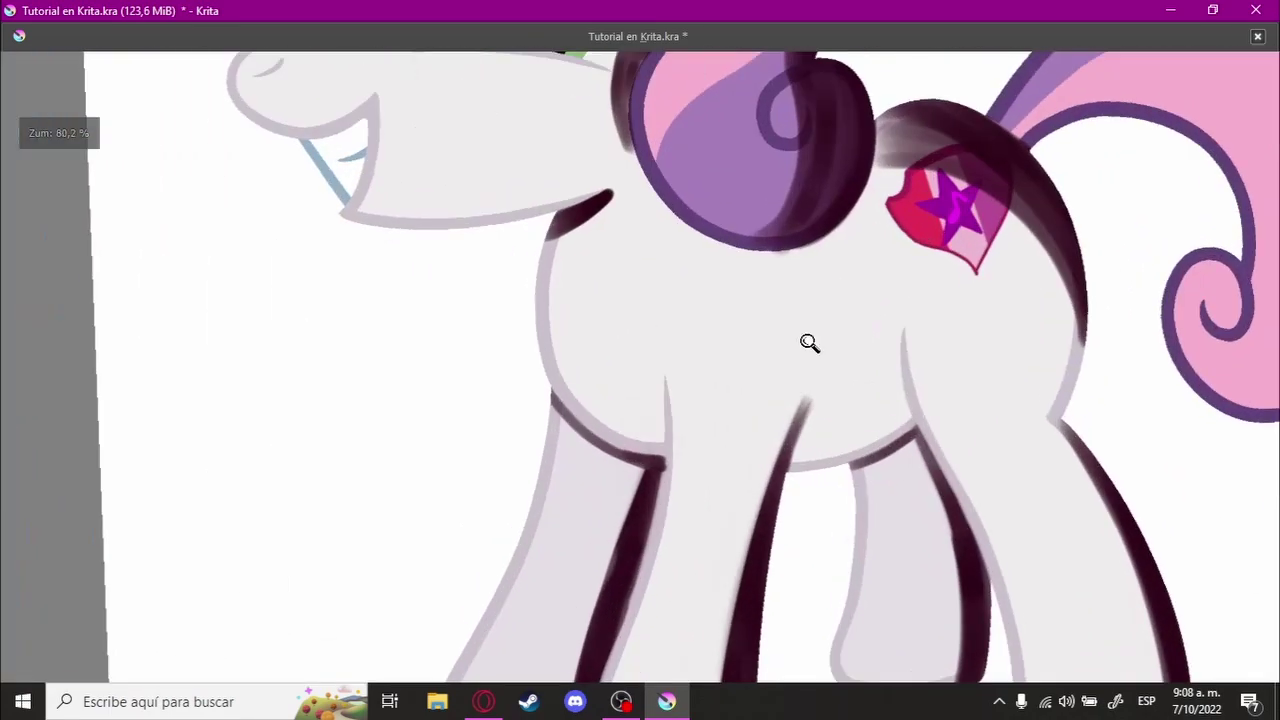
pyautogui.scroll(1, 823, 354)
pyautogui.scroll(-3, 811, 380)
pyautogui.scroll(-1, 808, 398)
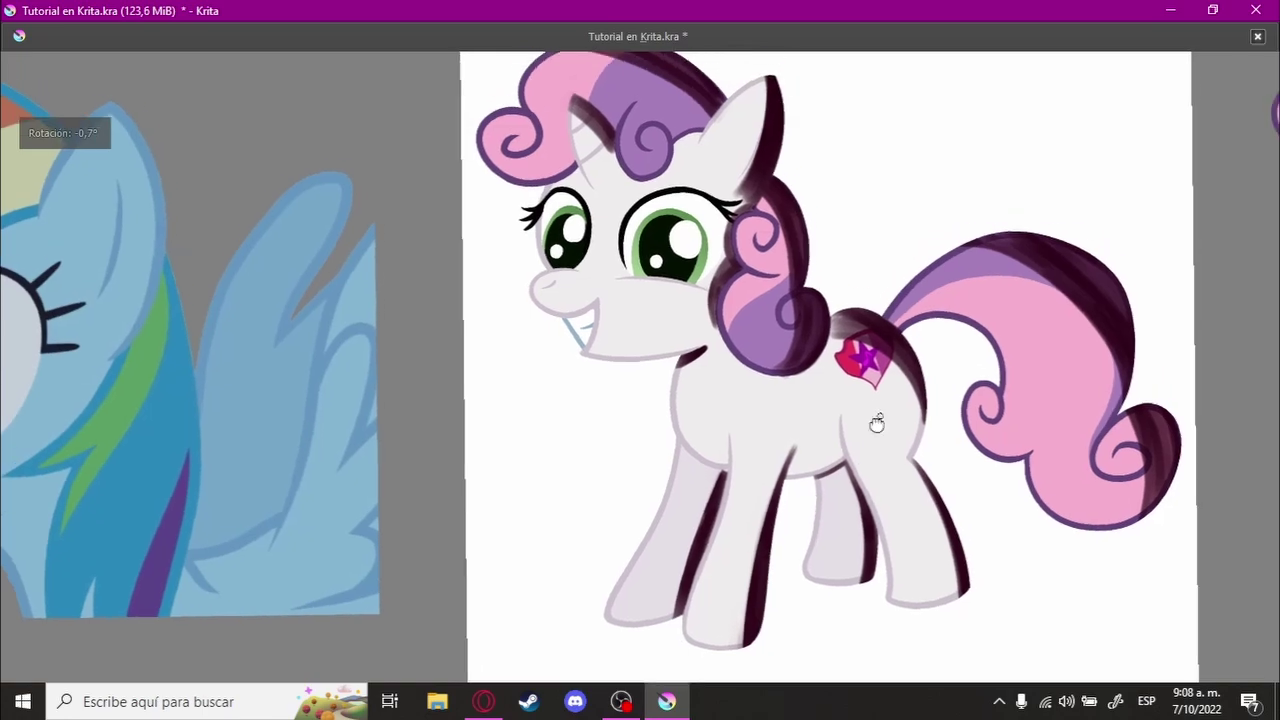
pyautogui.scroll(4, 729, 366)
pyautogui.scroll(2, 735, 369)
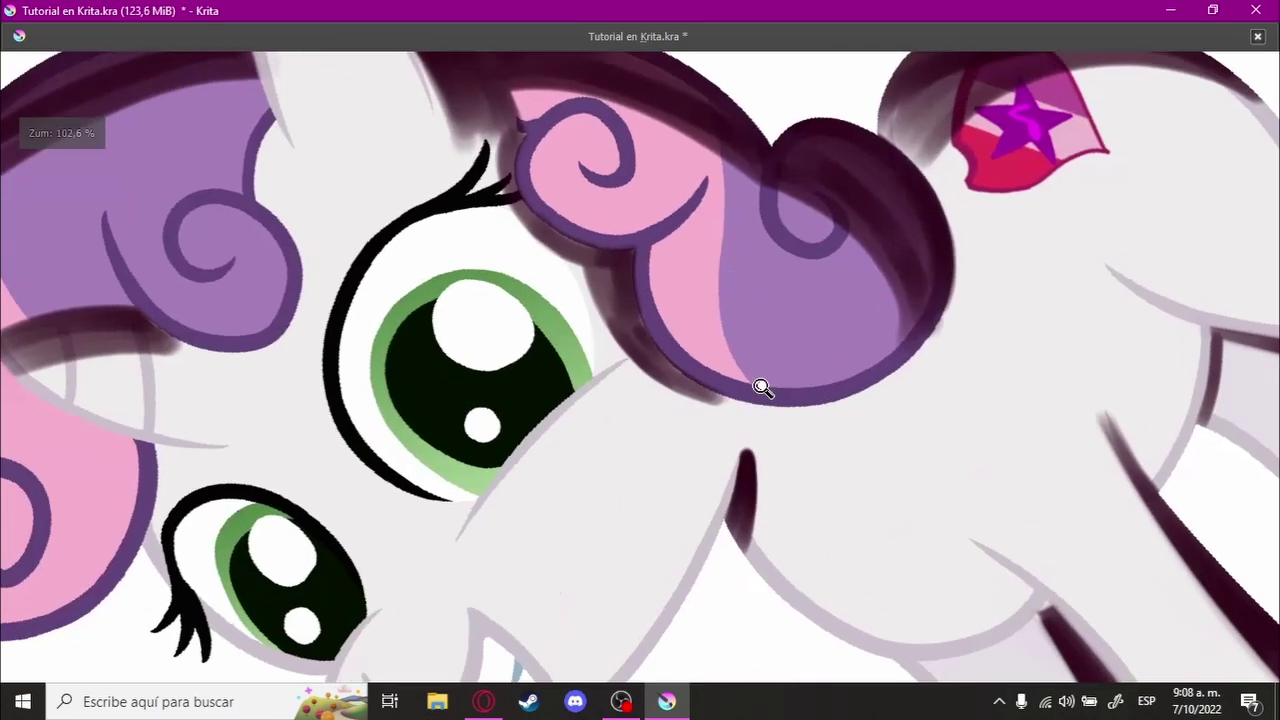
pyautogui.scroll(2, 760, 386)
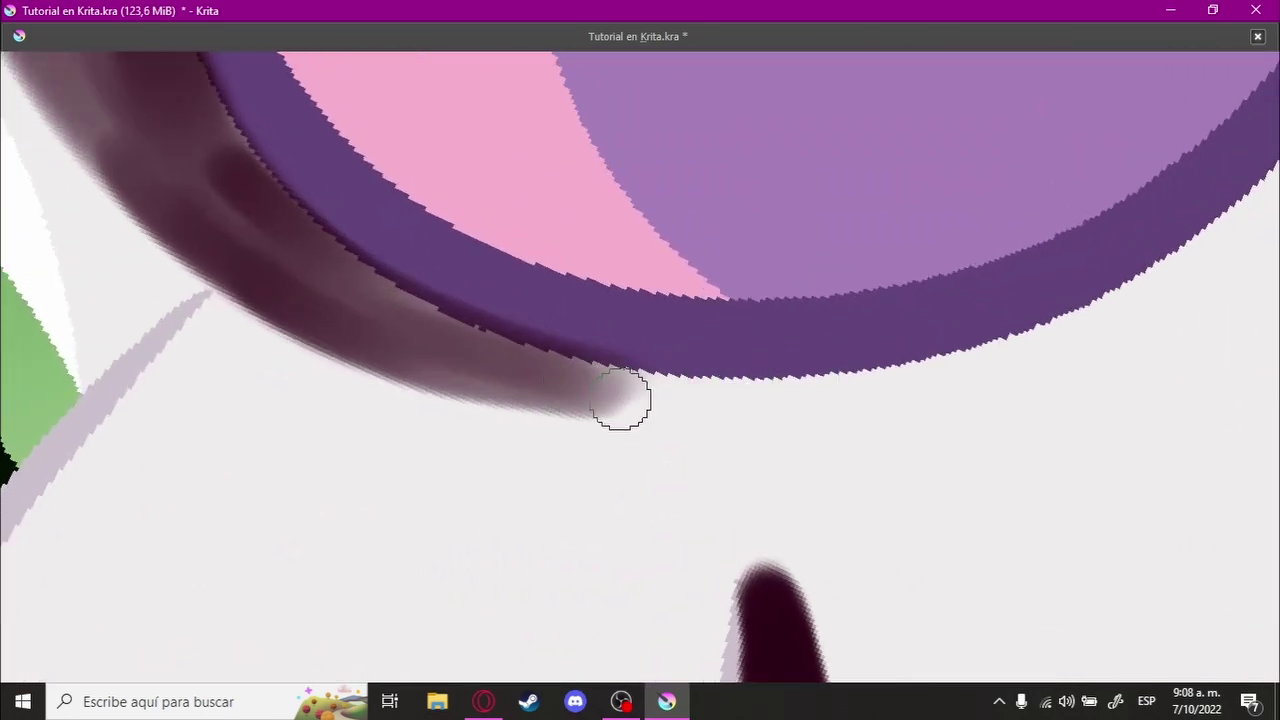
pyautogui.moveTo(796, 363)
pyautogui.mouseDown()
pyautogui.moveTo(560, 386)
pyautogui.moveTo(900, 331)
pyautogui.moveTo(431, 340)
pyautogui.mouseUp()
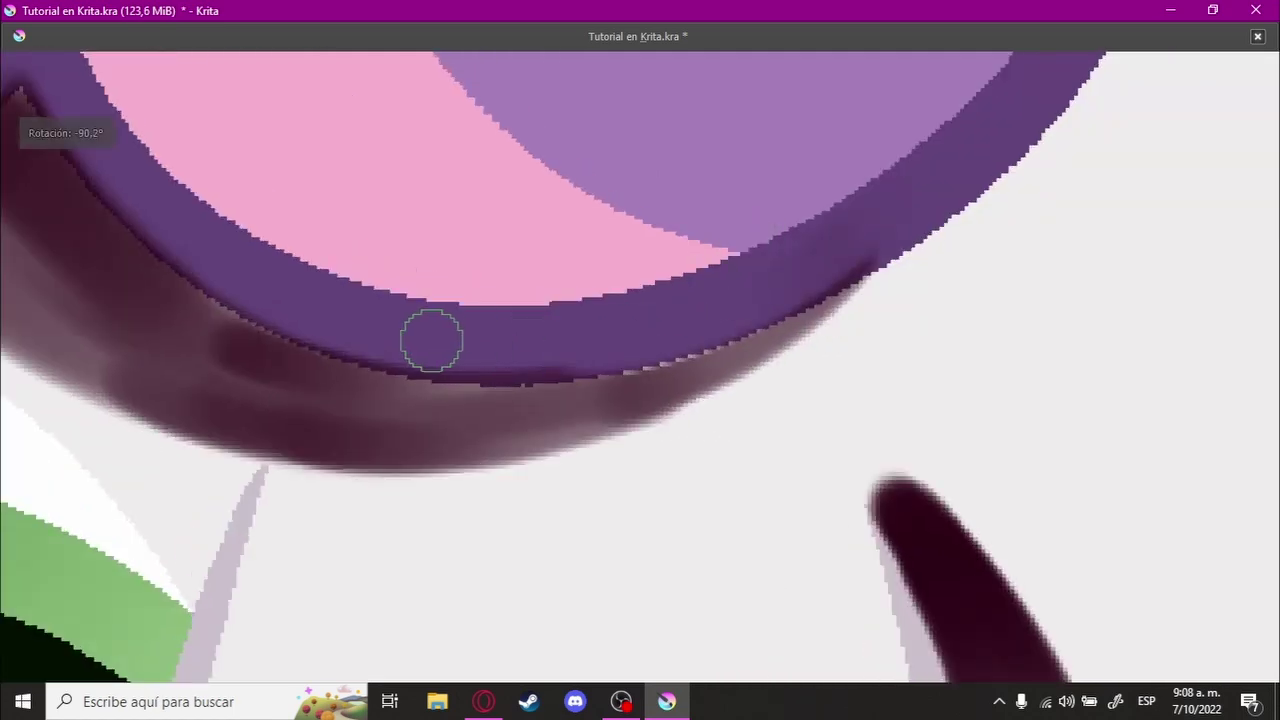
# Step: Zoom out and straighten the view to see the whole pony
pyautogui.moveTo(533, 362)
pyautogui.mouseDown()
pyautogui.moveTo(710, 313)
pyautogui.moveTo(780, 406)
pyautogui.moveTo(737, 386)
pyautogui.moveTo(779, 400)
pyautogui.mouseUp()
pyautogui.scroll(-5, 765, 310)
pyautogui.scroll(-2, 779, 400)
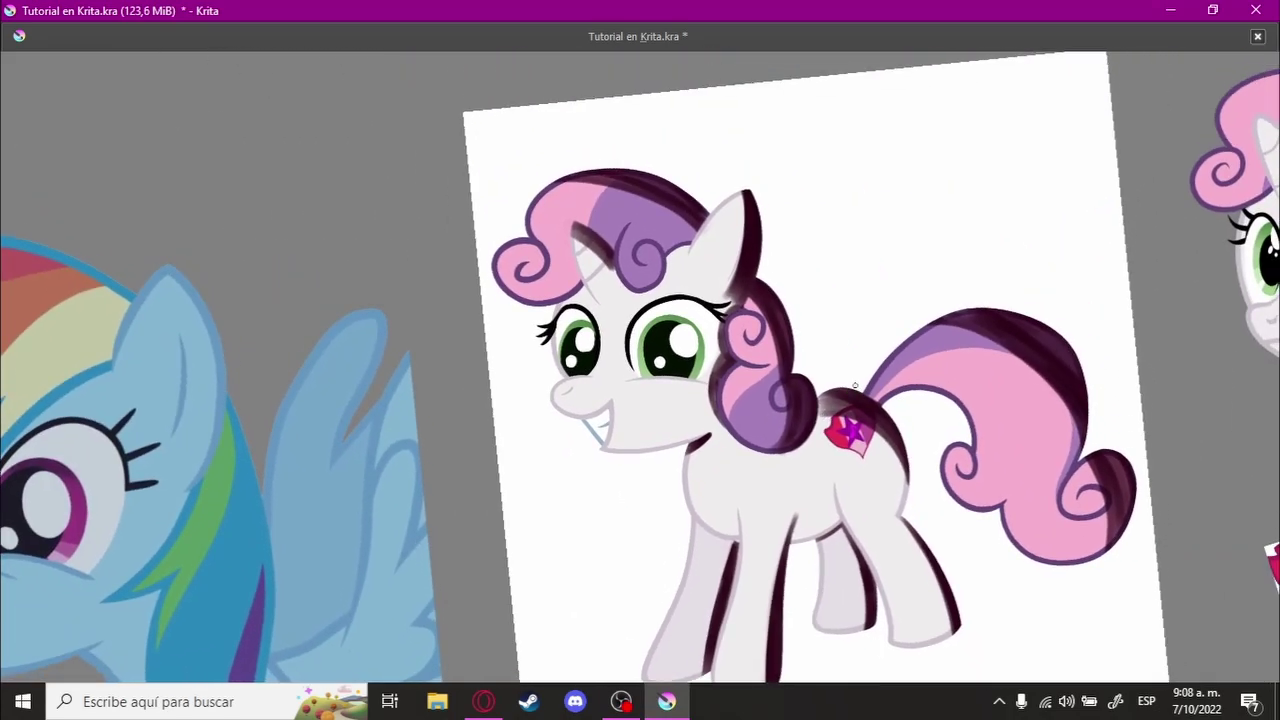
pyautogui.moveTo(843, 401); pyautogui.dragTo(995, 380)
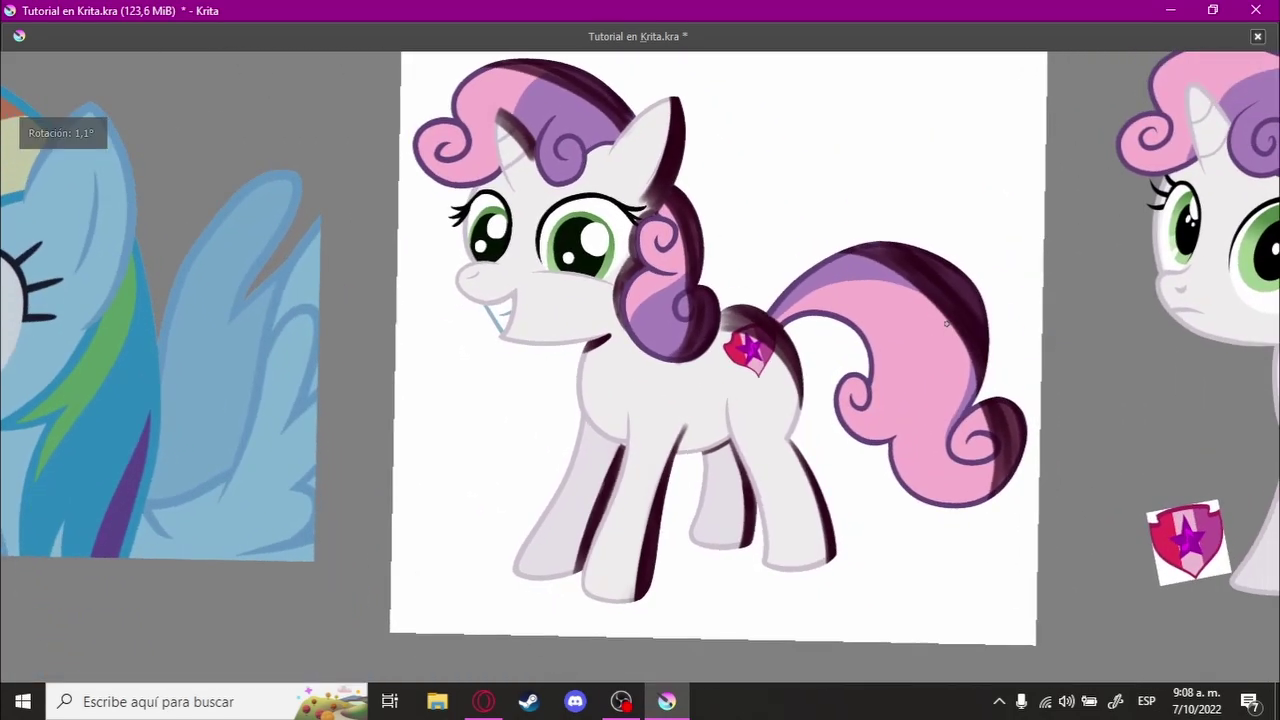
pyautogui.scroll(-2, 847, 341)
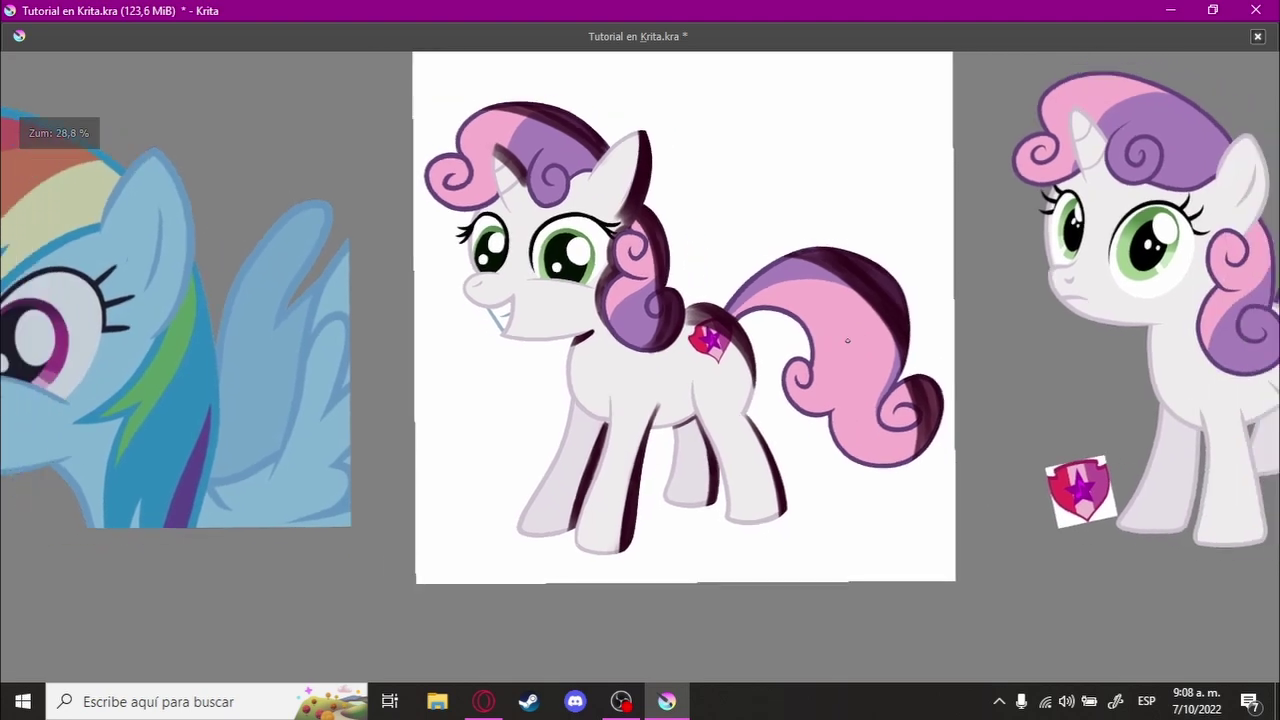
pyautogui.scroll(1, 830, 347)
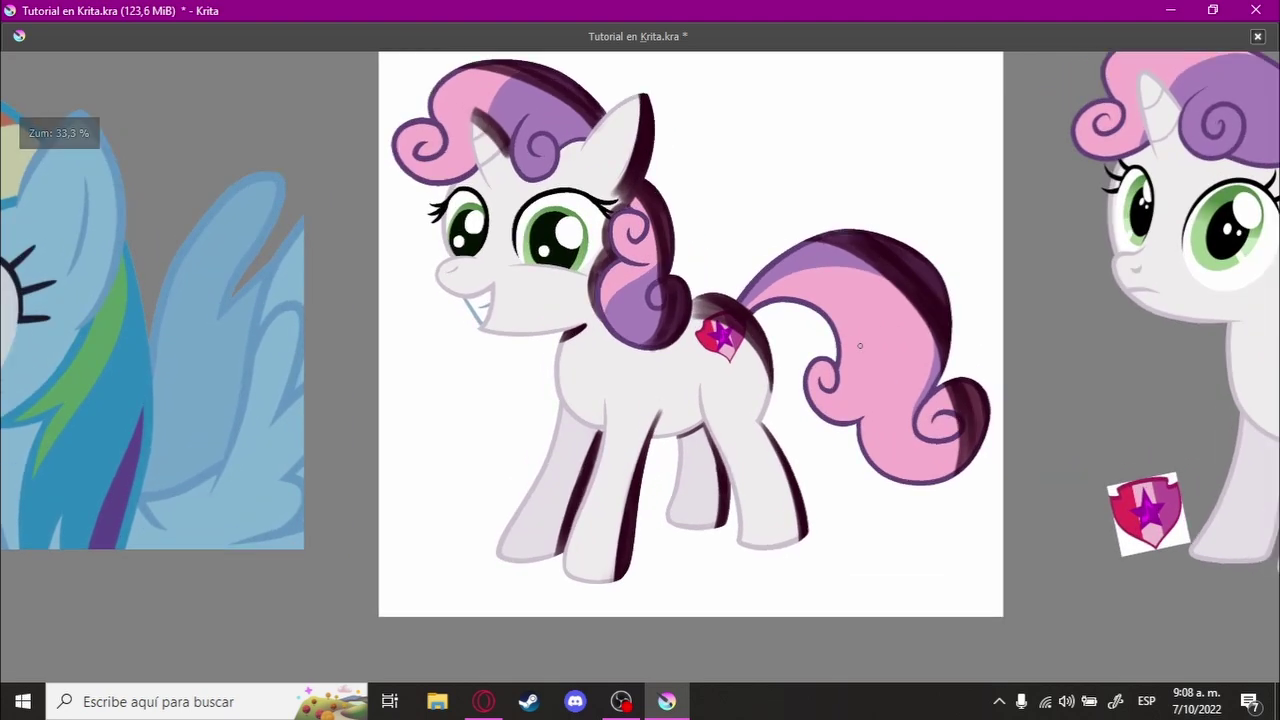
pyautogui.scroll(-1, 697, 391)
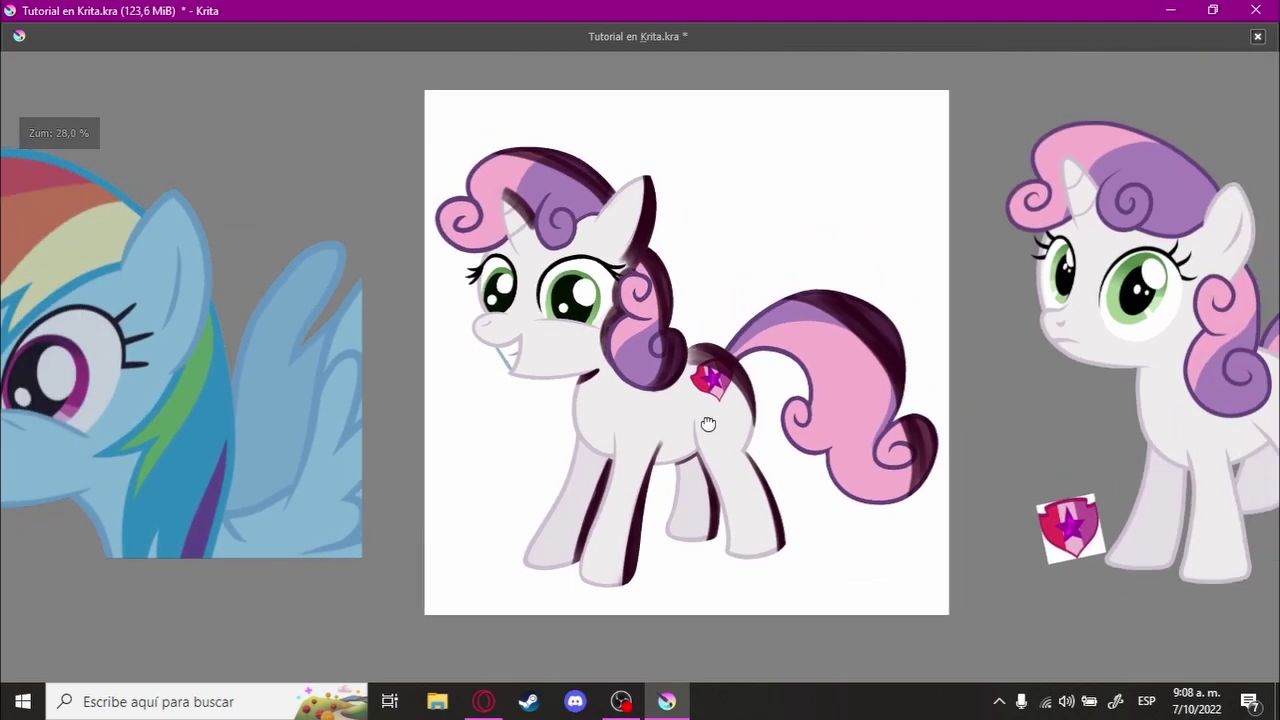
pyautogui.scroll(-1, 688, 387)
# Step: Restore the full interface and switch to the Rectangular Selection tool
pyautogui.press('Tab')
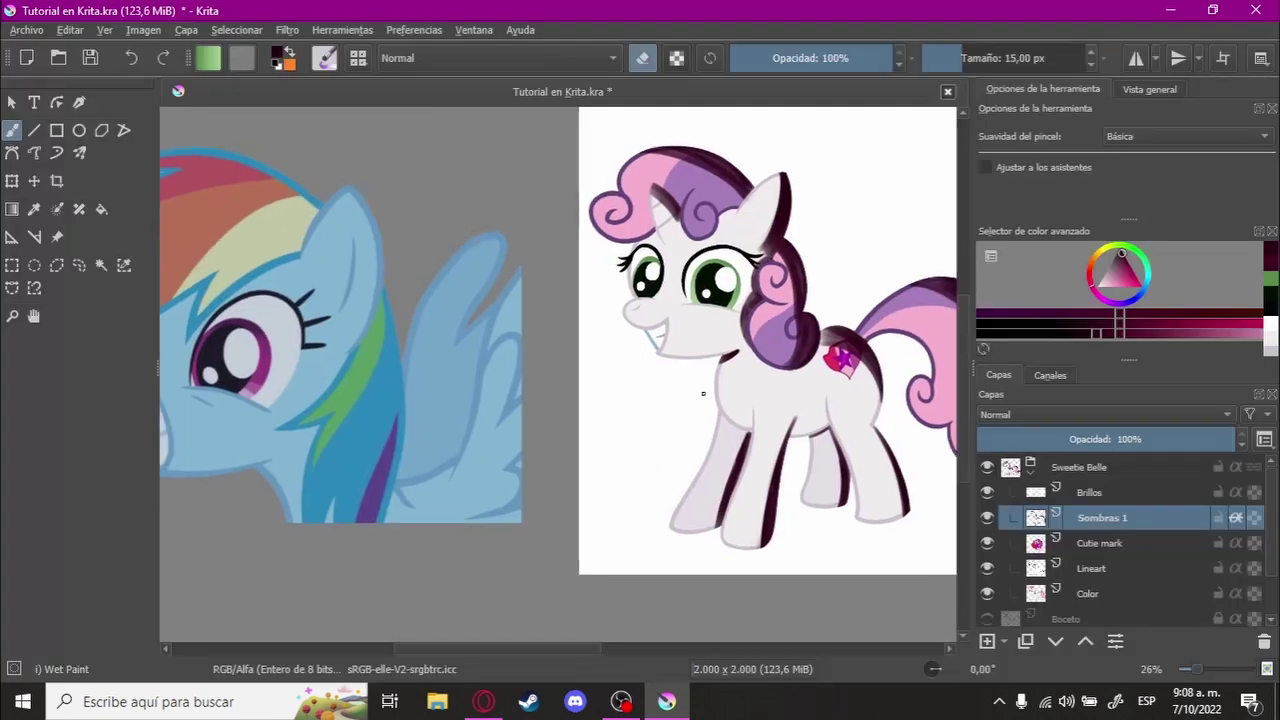
pyautogui.scroll(-1, 588, 394)
pyautogui.click(12, 266)
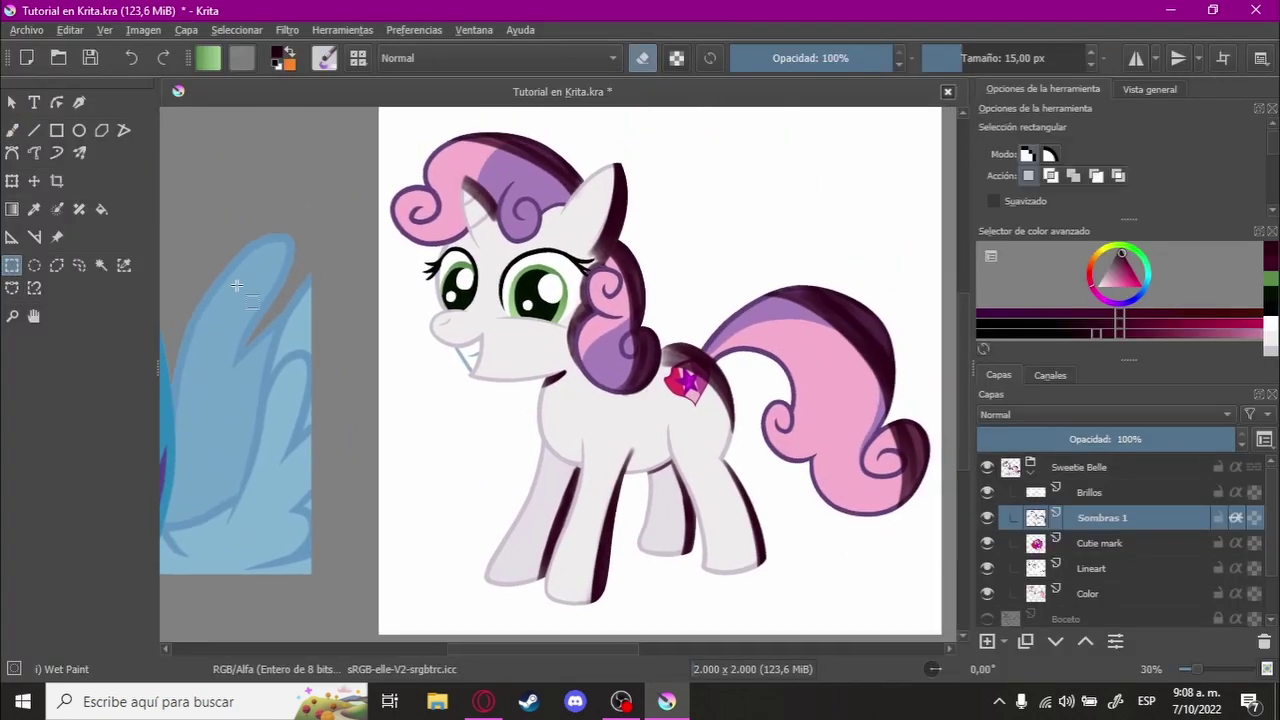
pyautogui.scroll(1, 720, 262)
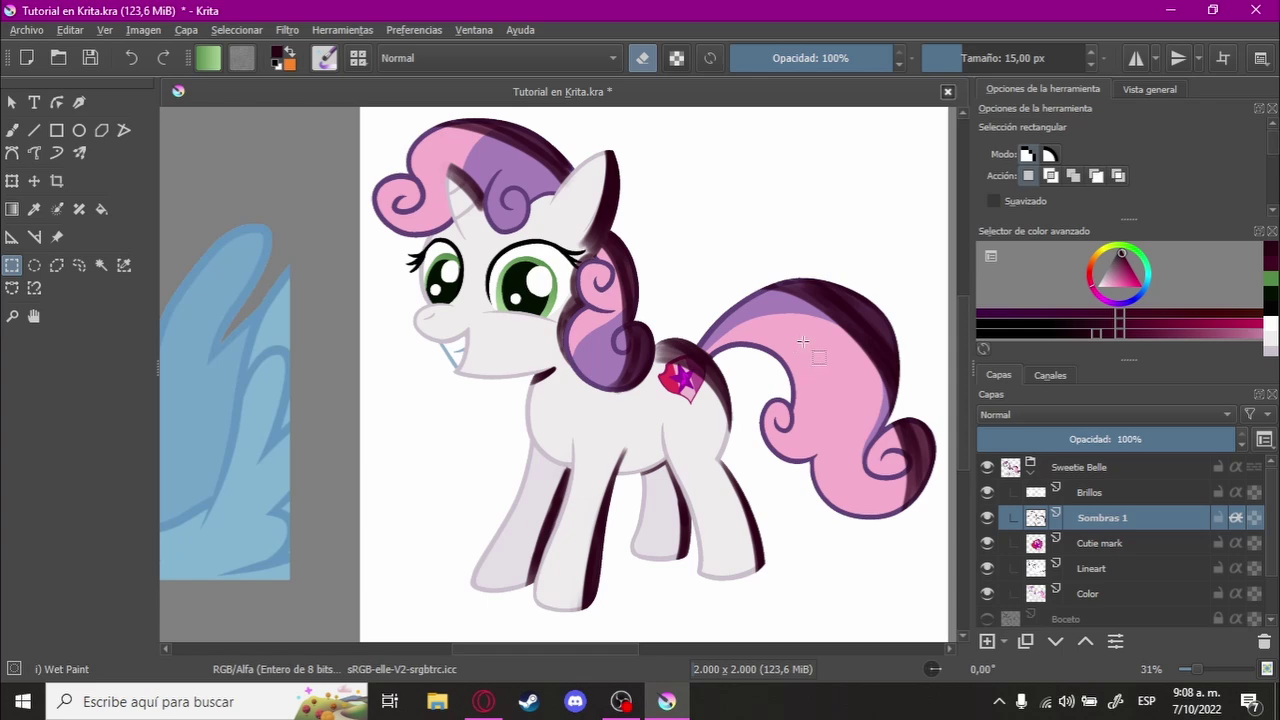
pyautogui.scroll(1, 812, 333)
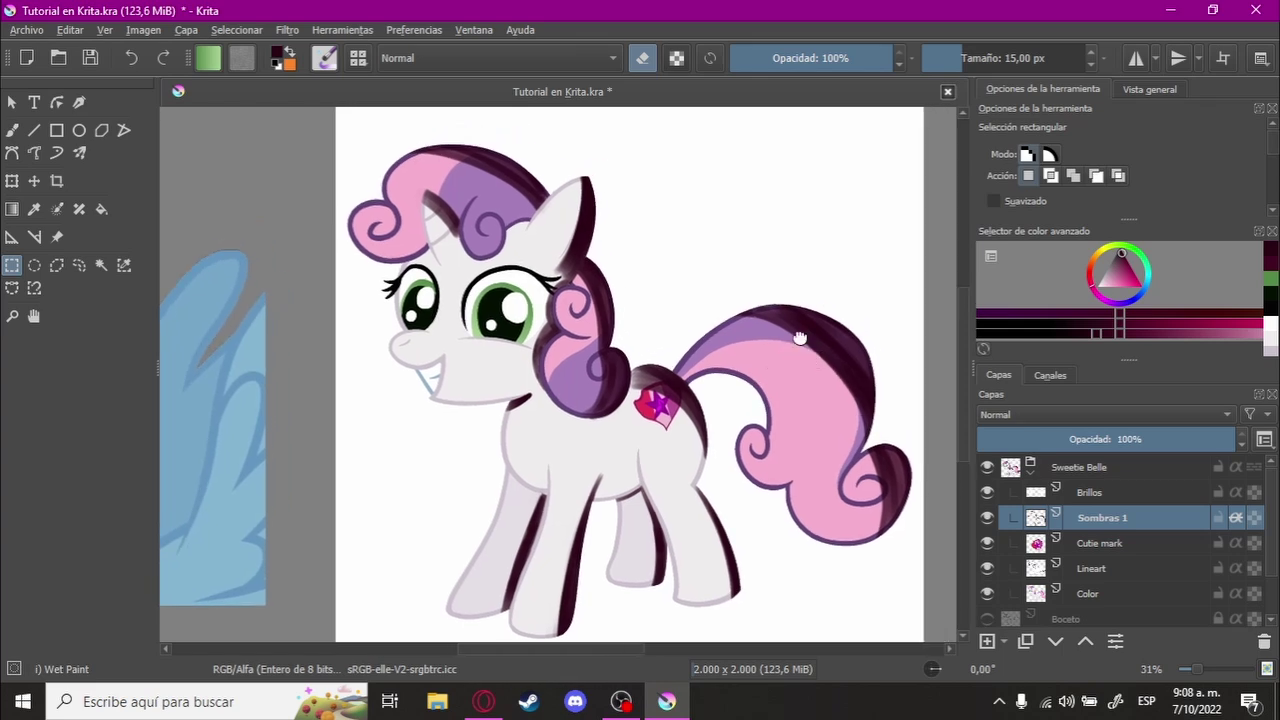
pyautogui.moveTo(800, 338); pyautogui.dragTo(804, 330)
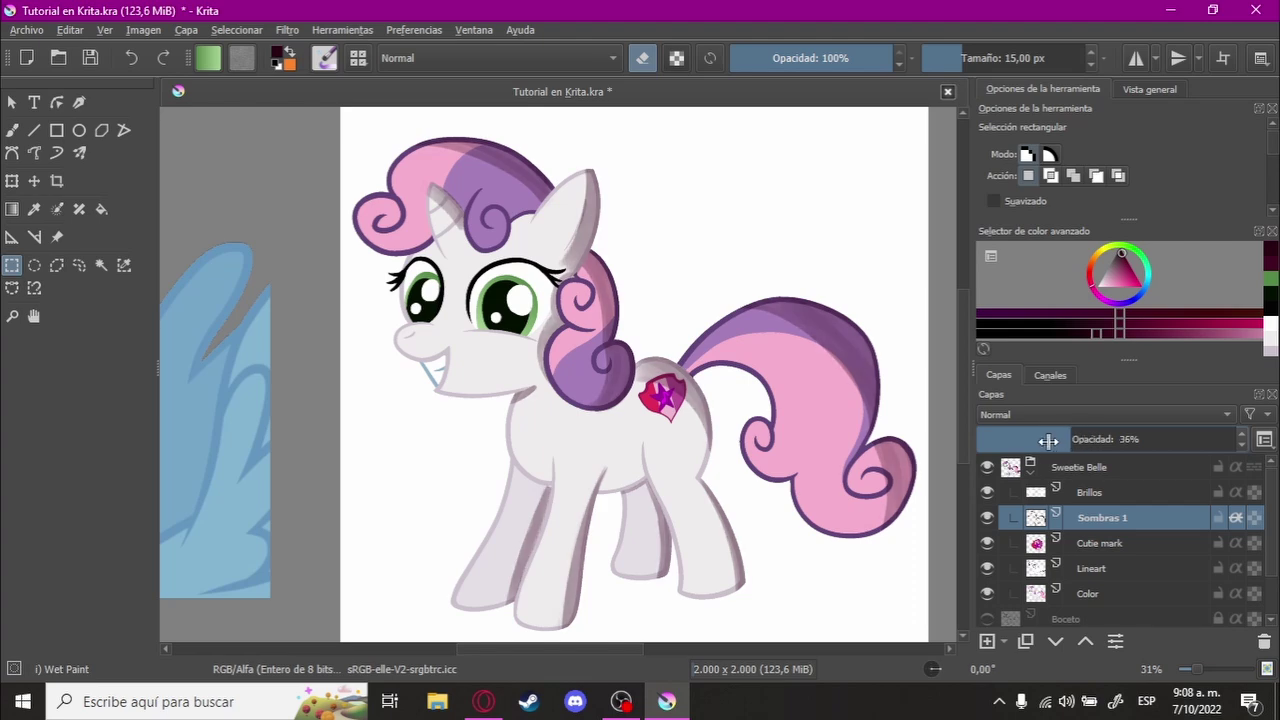
# Step: Set the Sombras 1 layer opacity to 32% in the Layers docker
pyautogui.moveTo(1048, 440); pyautogui.dragTo(1058, 440)
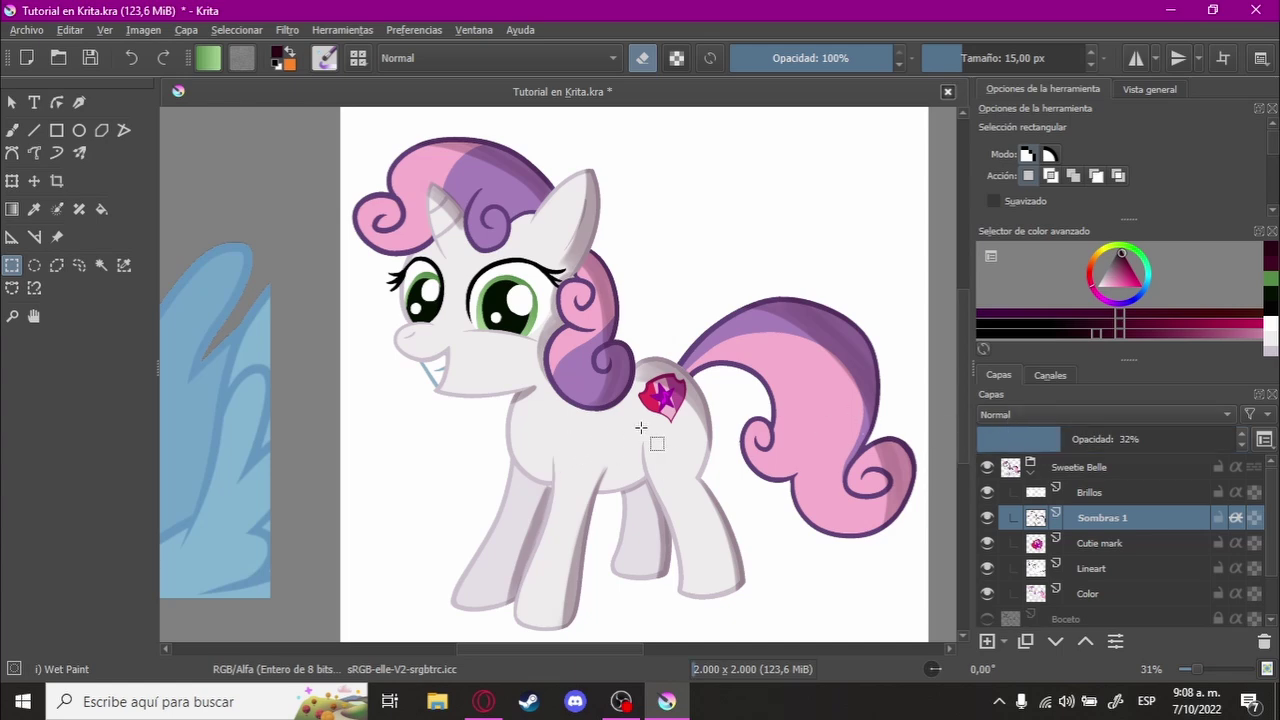
pyautogui.hscroll(1, 640, 280)
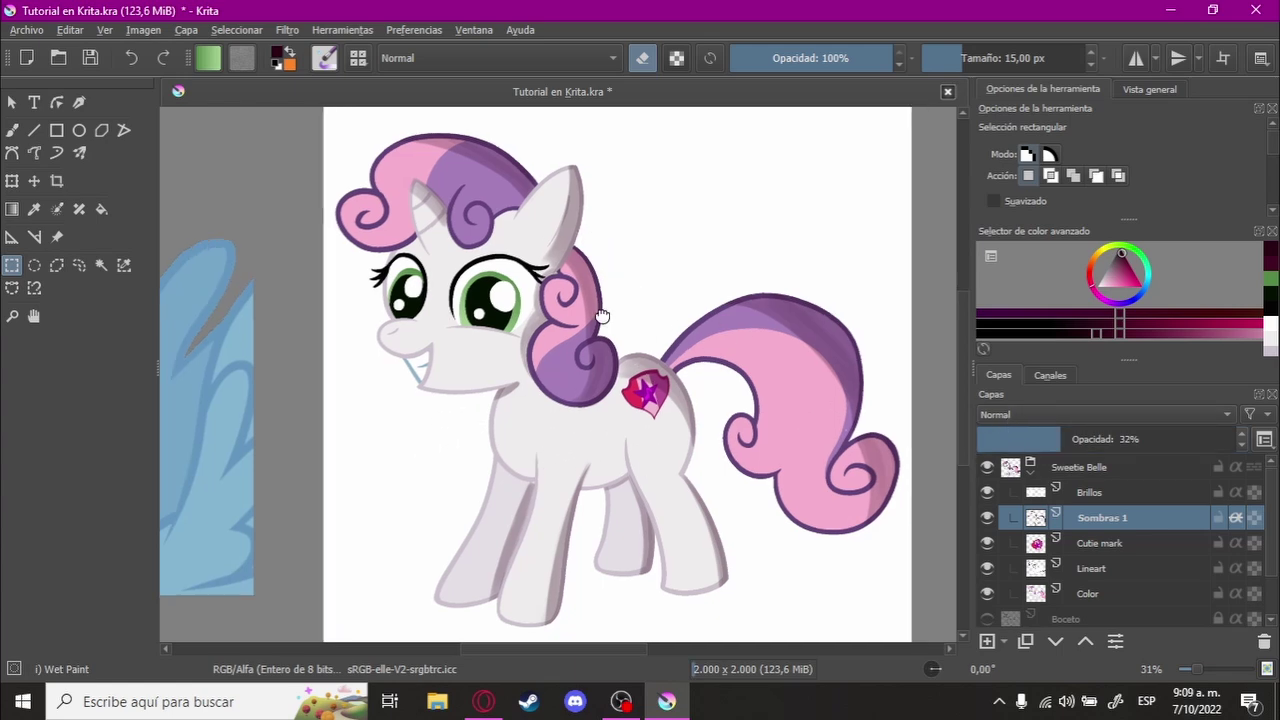
pyautogui.hscroll(2, 660, 320)
pyautogui.hscroll(2, 668, 334)
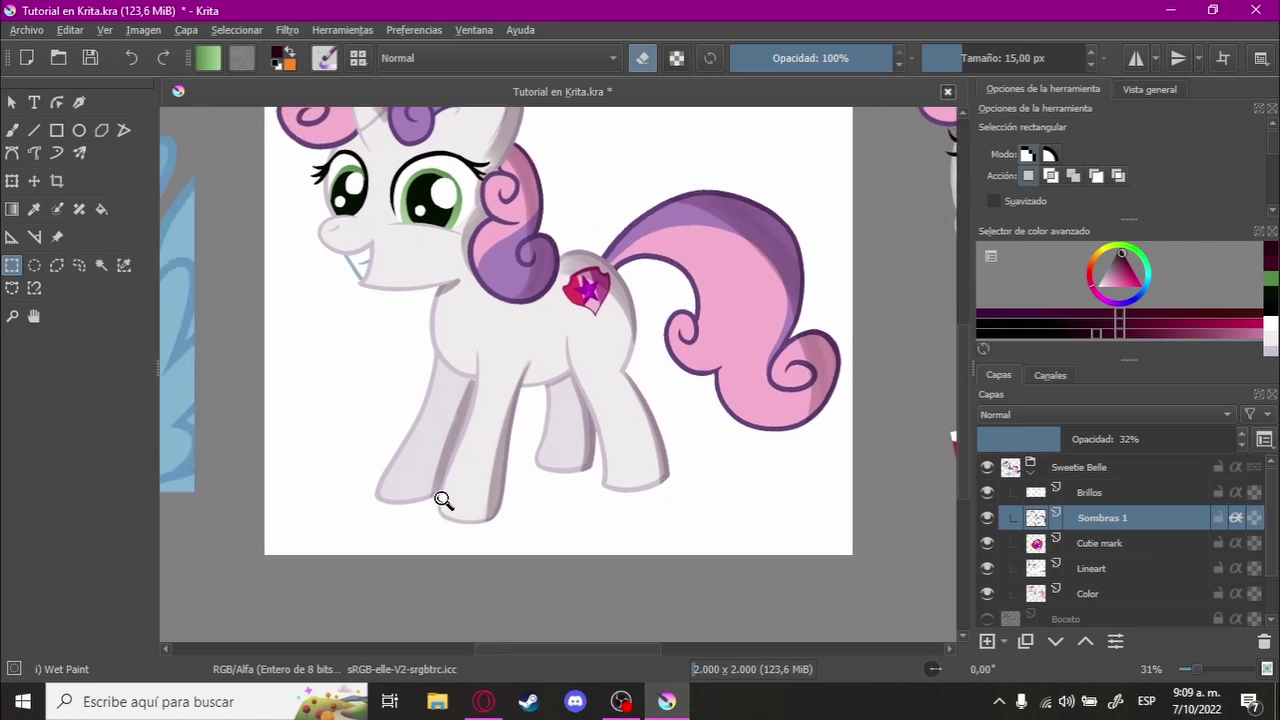
pyautogui.scroll(5, 700, 330)
# Step: Extend the dark shading band under the outline on Sombras 1 with the brush
pyautogui.moveTo(737, 337)
pyautogui.mouseDown()
pyautogui.moveTo(637, 516)
pyautogui.moveTo(680, 386)
pyautogui.mouseUp()
pyautogui.scroll(-3, 689, 317)
pyautogui.scroll(-2, 709, 280)
pyautogui.scroll(5, 765, 226)
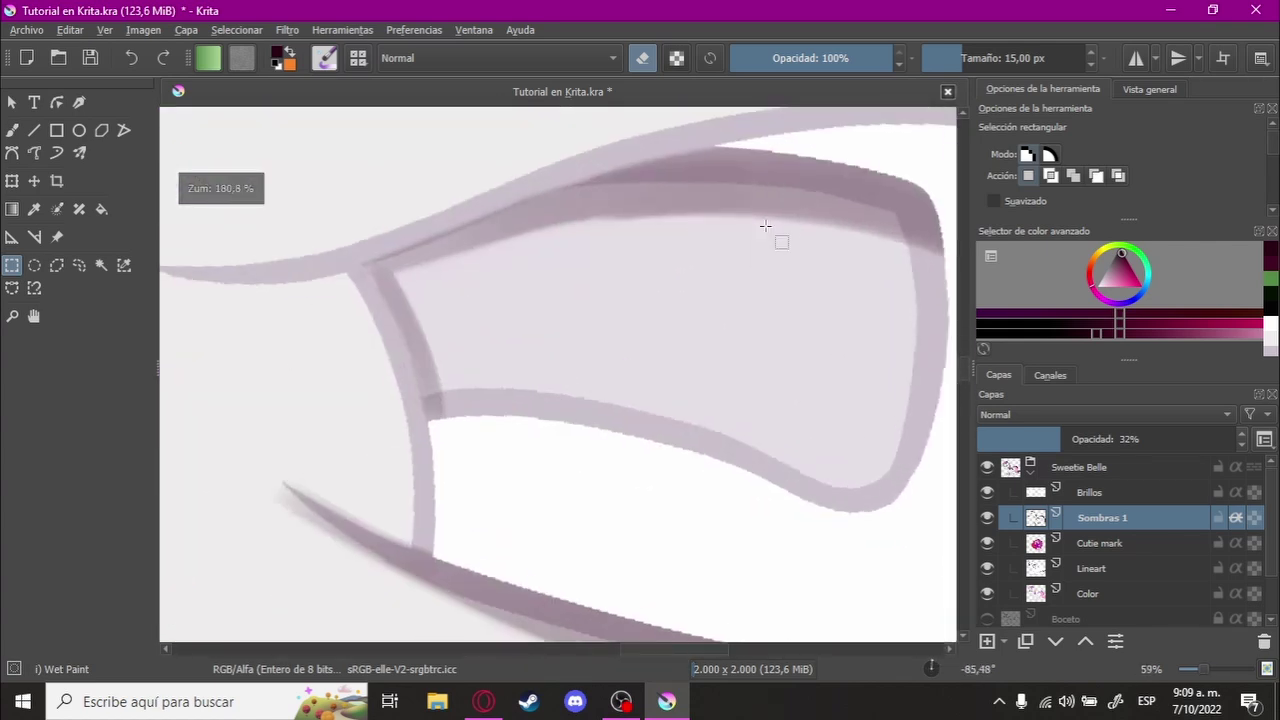
pyautogui.moveTo(765, 226)
pyautogui.mouseDown()
pyautogui.moveTo(700, 286)
pyautogui.moveTo(654, 306)
pyautogui.moveTo(538, 314)
pyautogui.mouseUp()
pyautogui.press('b')
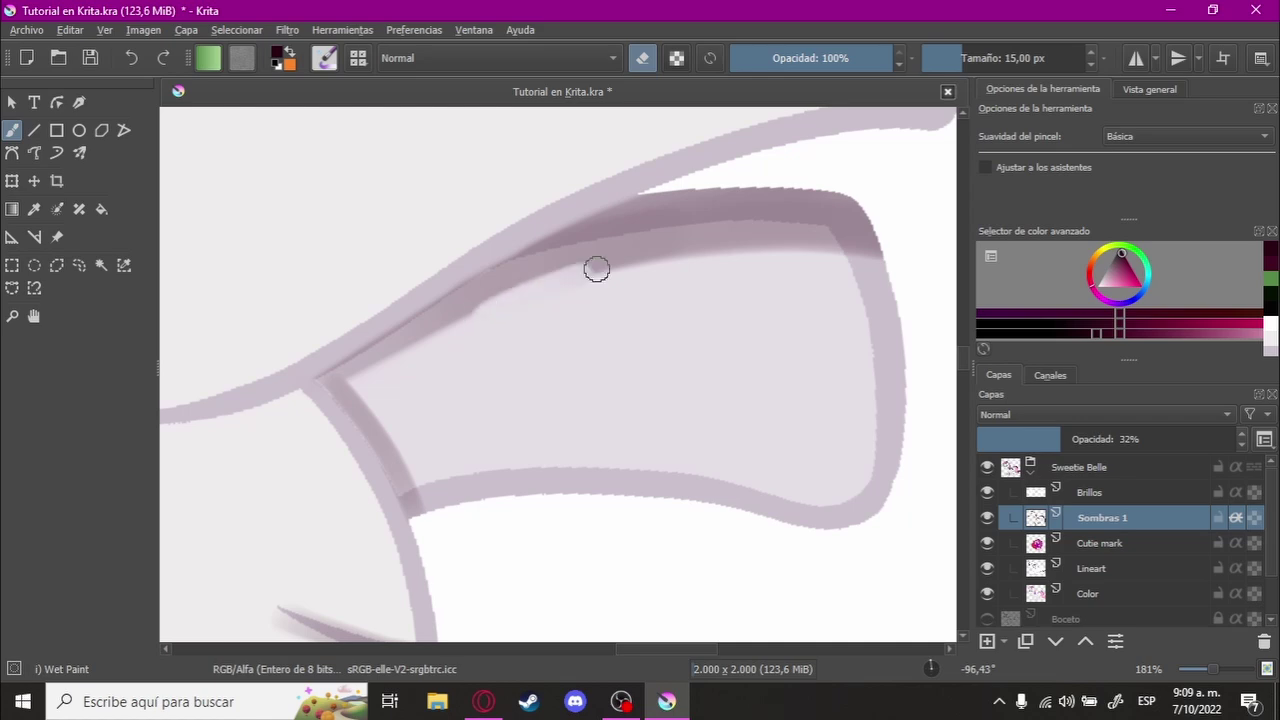
pyautogui.moveTo(596, 268); pyautogui.dragTo(493, 315)
pyautogui.moveTo(838, 247); pyautogui.dragTo(508, 319)
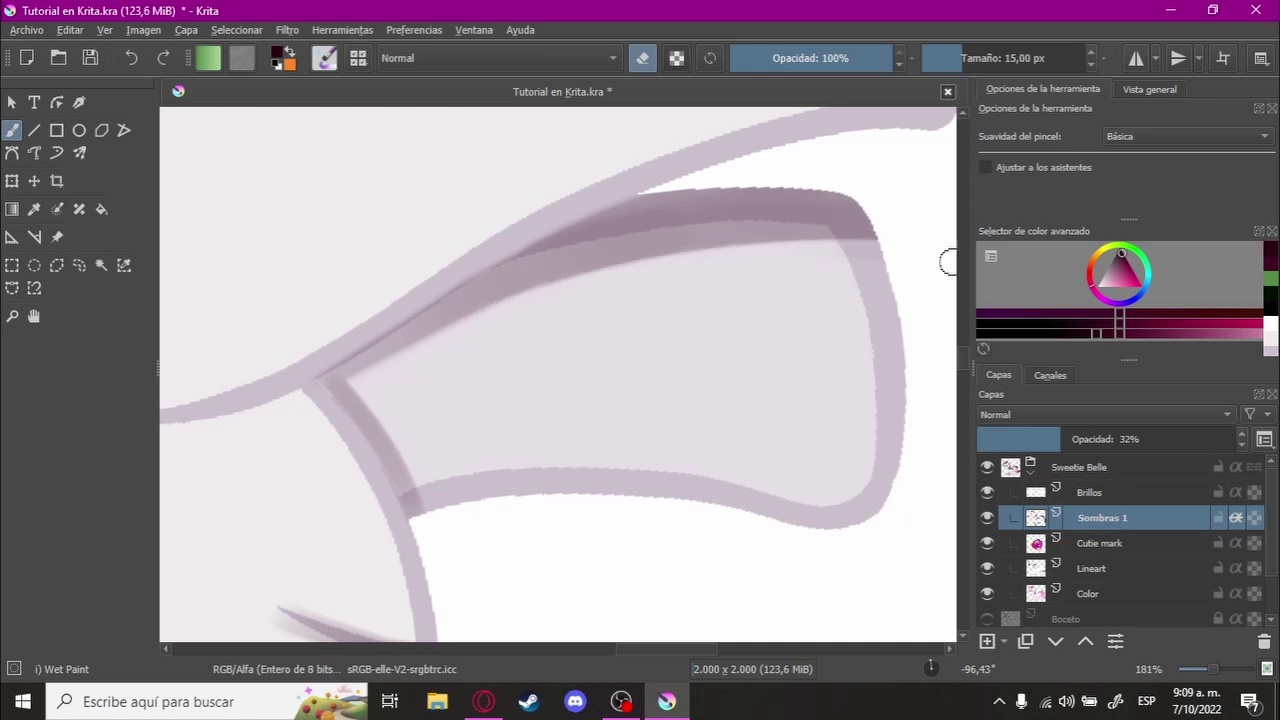
# Step: Try erasing part of the shading band twice, undoing both erase strokes
pyautogui.moveTo(626, 280)
pyautogui.mouseDown()
pyautogui.moveTo(614, 306)
pyautogui.moveTo(763, 334)
pyautogui.moveTo(730, 342)
pyautogui.moveTo(694, 426)
pyautogui.moveTo(751, 300)
pyautogui.moveTo(549, 437)
pyautogui.moveTo(675, 393)
pyautogui.moveTo(493, 403)
pyautogui.mouseUp()
pyautogui.moveTo(270, 460); pyautogui.dragTo(869, 269)
pyautogui.hotkey('ctrl', 'z')
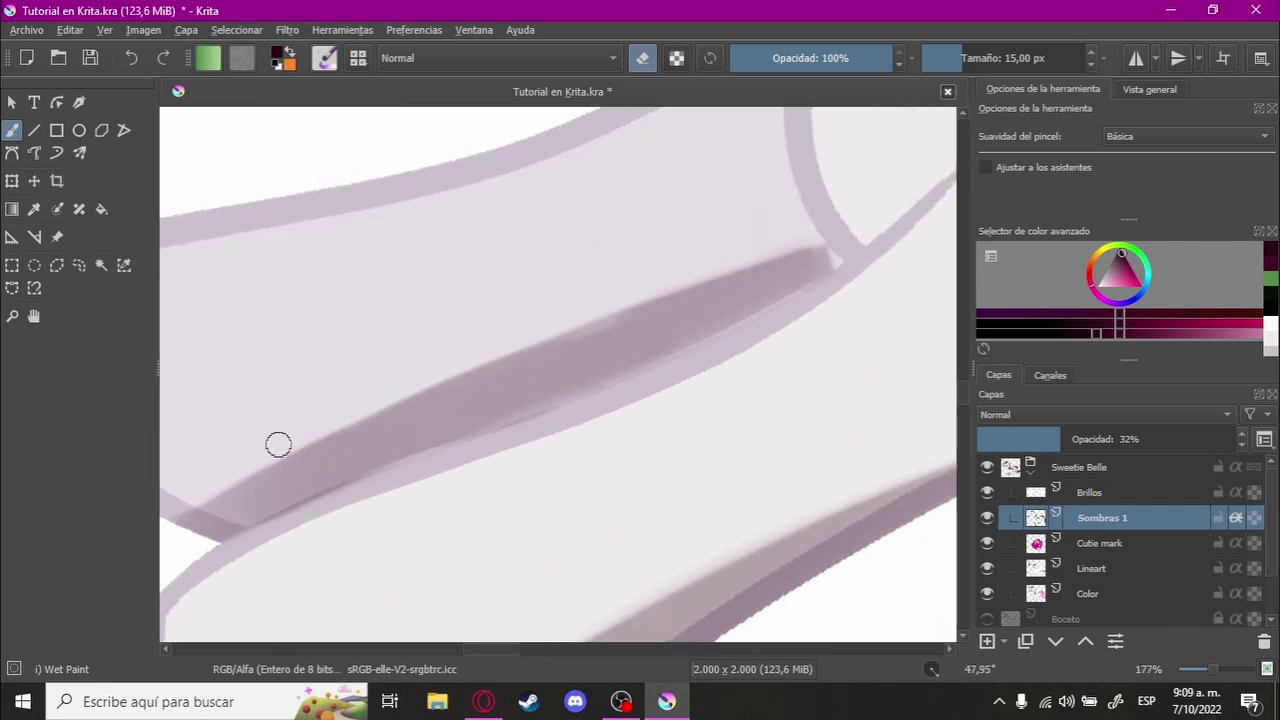
pyautogui.moveTo(331, 421); pyautogui.dragTo(897, 266)
pyautogui.hotkey('ctrl', 'z')
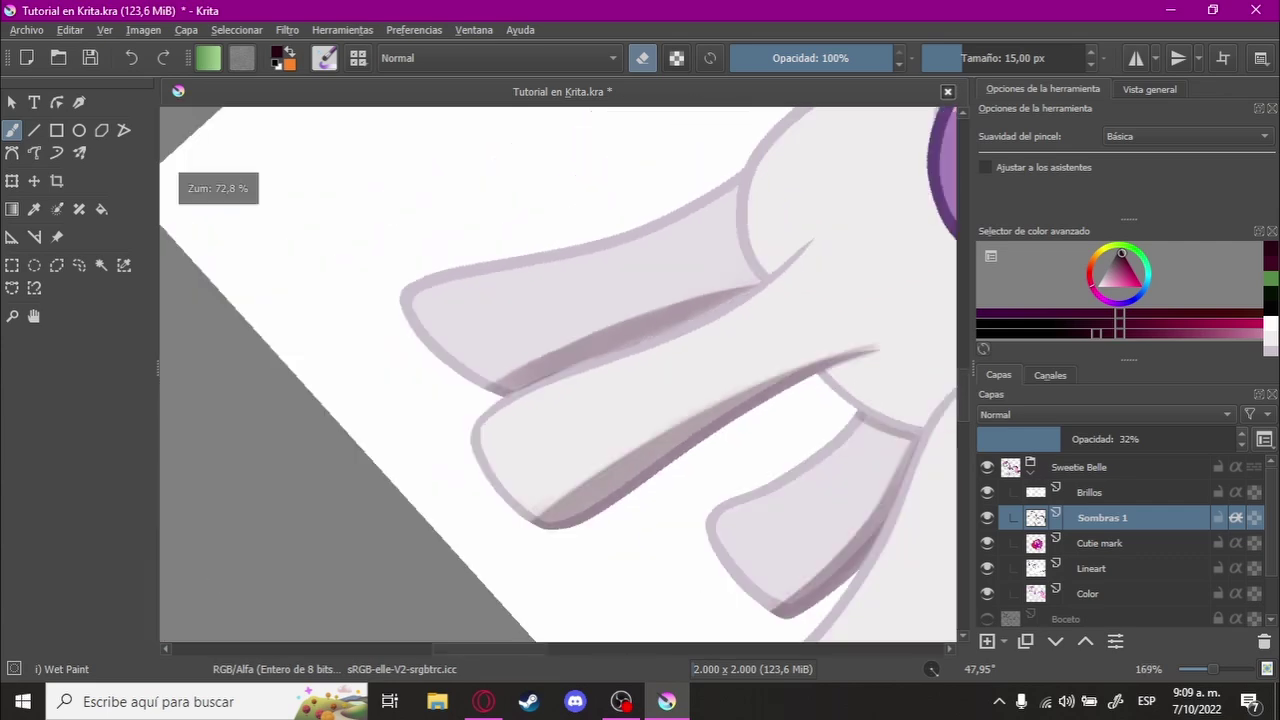
# Step: Inspect the leg shading, the whole pony, and then the mane at different zoom levels
pyautogui.moveTo(590, 330)
pyautogui.mouseDown()
pyautogui.moveTo(752, 251)
pyautogui.moveTo(448, 441)
pyautogui.mouseUp()
pyautogui.moveTo(726, 352); pyautogui.dragTo(498, 450)
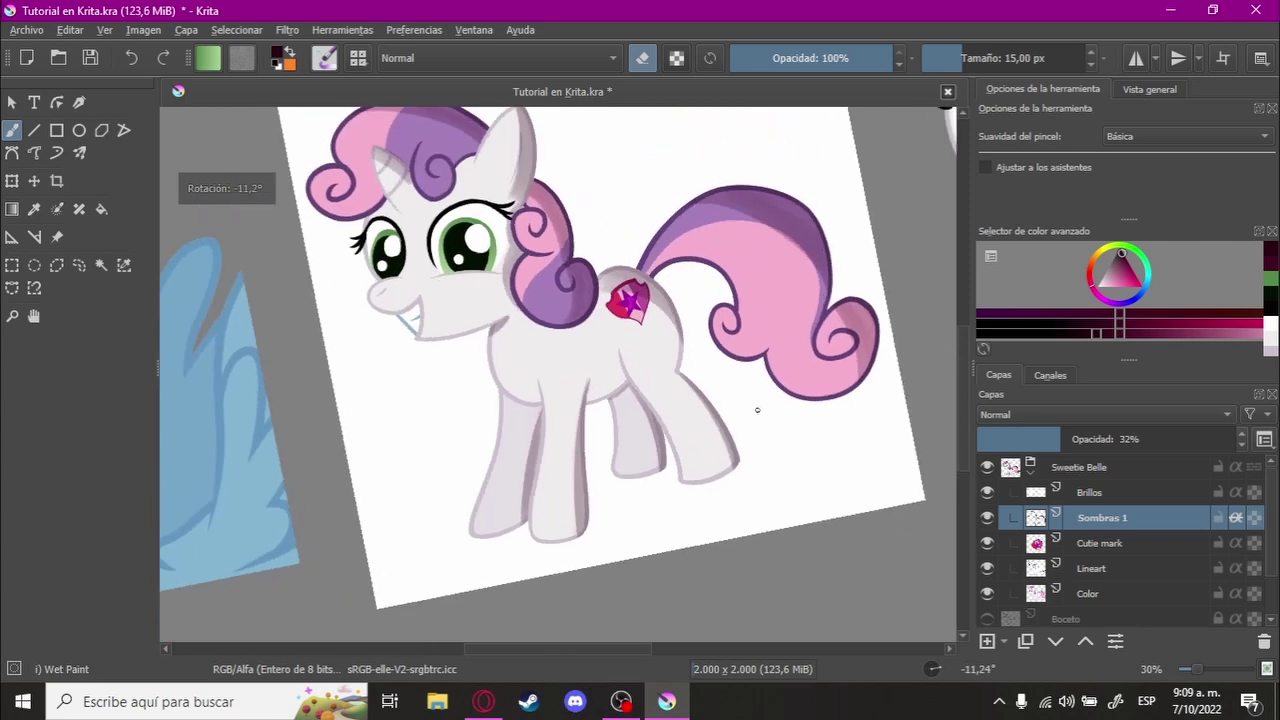
pyautogui.moveTo(505, 444)
pyautogui.mouseDown()
pyautogui.moveTo(754, 418)
pyautogui.moveTo(758, 373)
pyautogui.mouseUp()
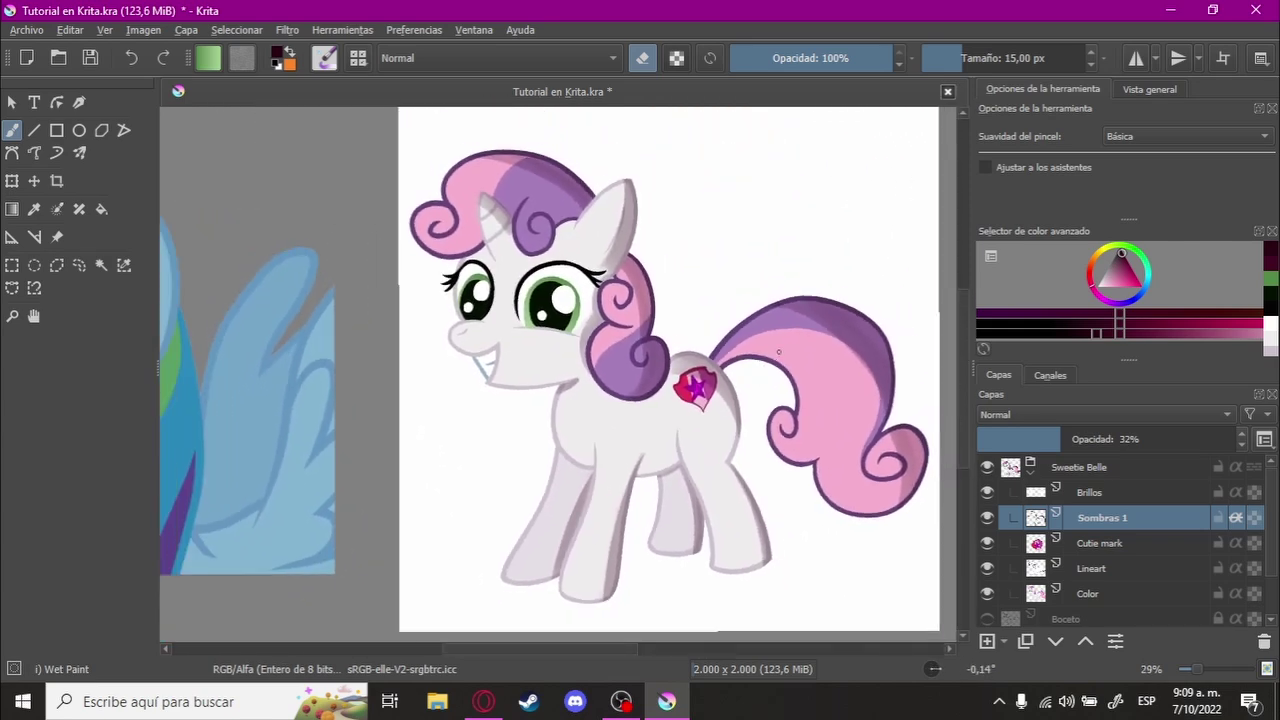
pyautogui.moveTo(679, 290)
pyautogui.mouseDown()
pyautogui.moveTo(669, 336)
pyautogui.moveTo(543, 286)
pyautogui.moveTo(623, 289)
pyautogui.moveTo(551, 223)
pyautogui.moveTo(534, 343)
pyautogui.moveTo(697, 315)
pyautogui.moveTo(617, 298)
pyautogui.mouseUp()
pyautogui.scroll(1, 725, 290)
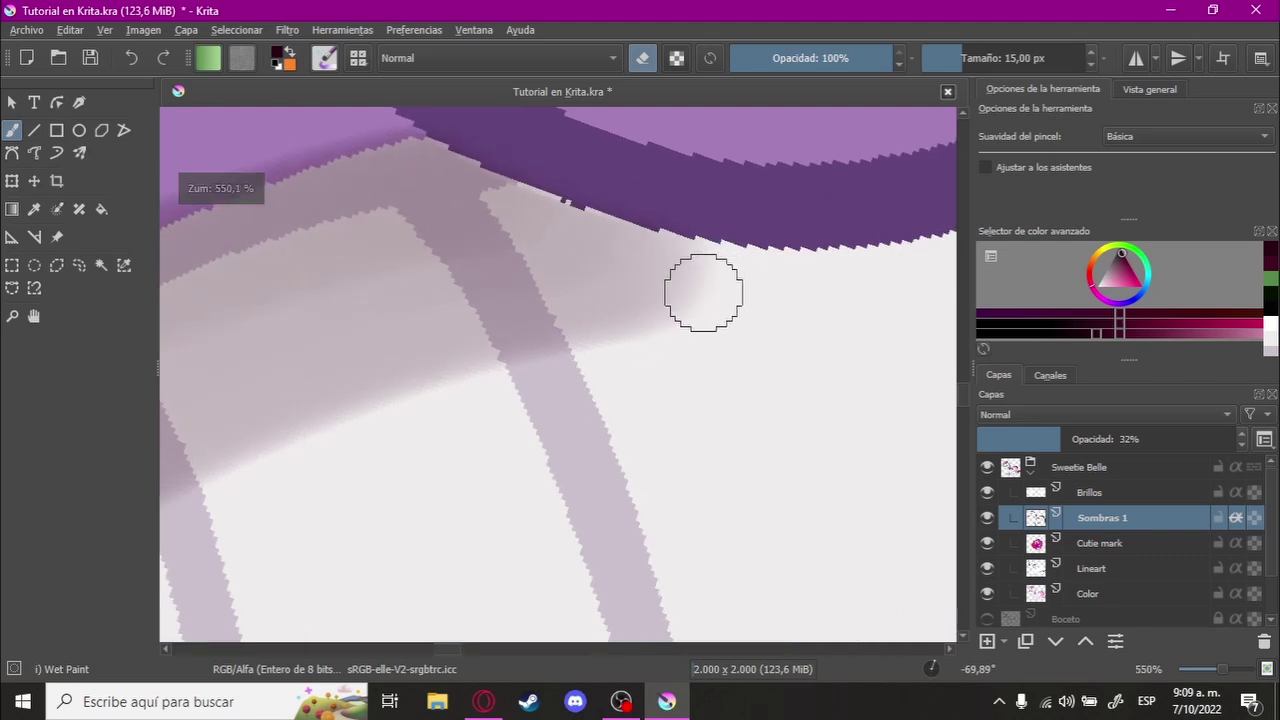
# Step: Switch to the eraser and touch up the soft shadow at the horn's base under the mane
pyautogui.press('e')
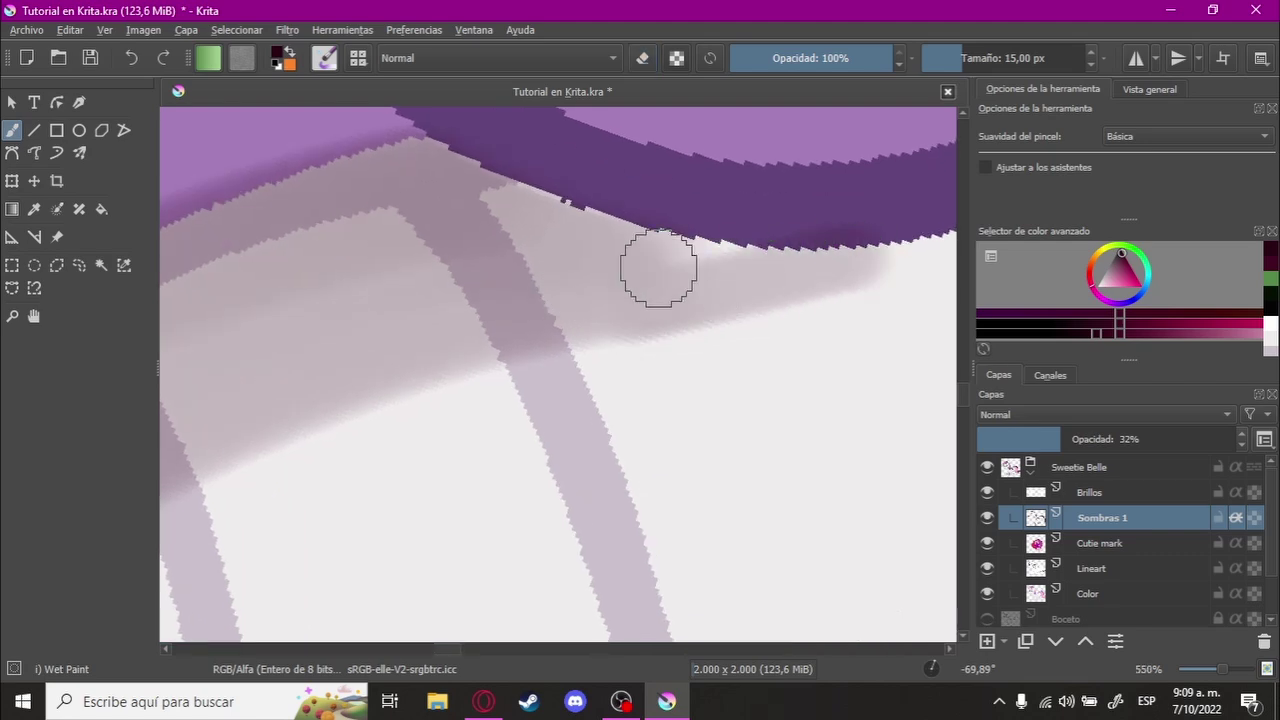
pyautogui.press('e')
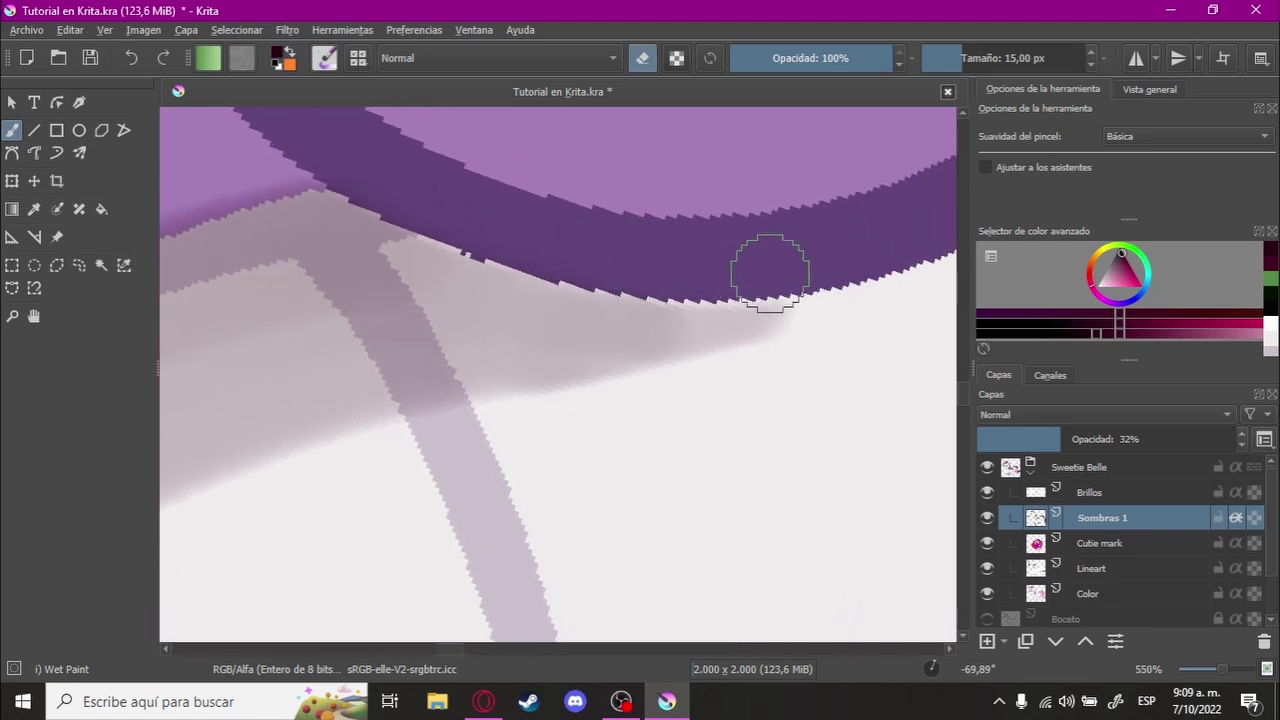
pyautogui.scroll(-2, 770, 272)
pyautogui.scroll(-1, 640, 420)
pyautogui.scroll(-1, 683, 474)
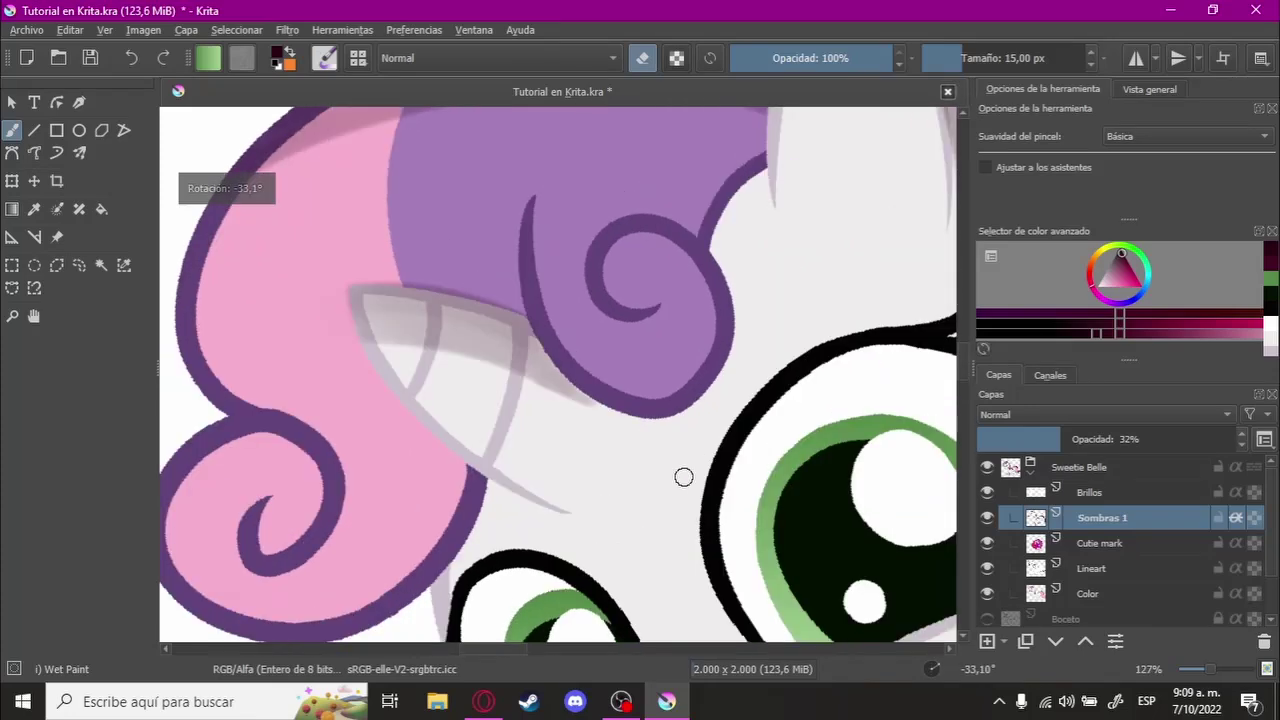
pyautogui.scroll(-1, 680, 400)
pyautogui.scroll(-1, 733, 445)
pyautogui.scroll(-1, 718, 412)
pyautogui.scroll(-1, 623, 425)
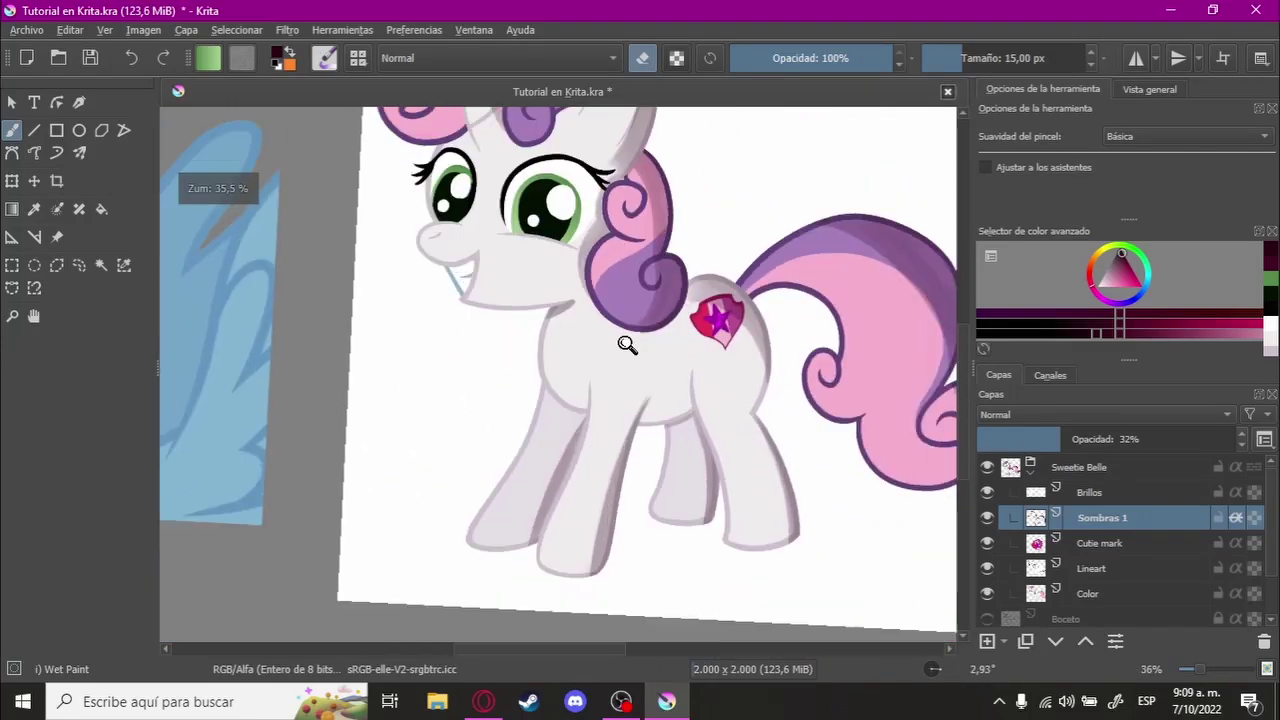
pyautogui.scroll(-1, 650, 400)
pyautogui.scroll(-1, 763, 355)
pyautogui.scroll(1, 763, 355)
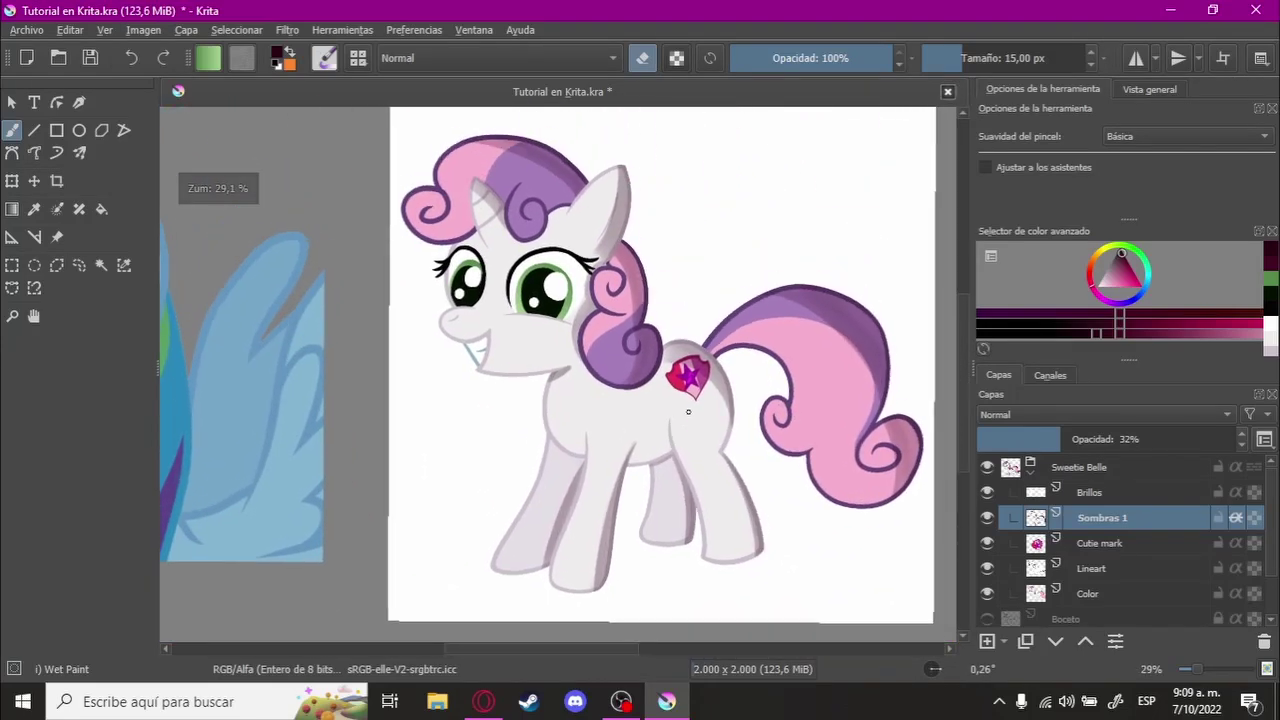
# Step: Add a paint layer above Boceto at the group's bottom, named 'Sombras en el suelo'
pyautogui.press('5')
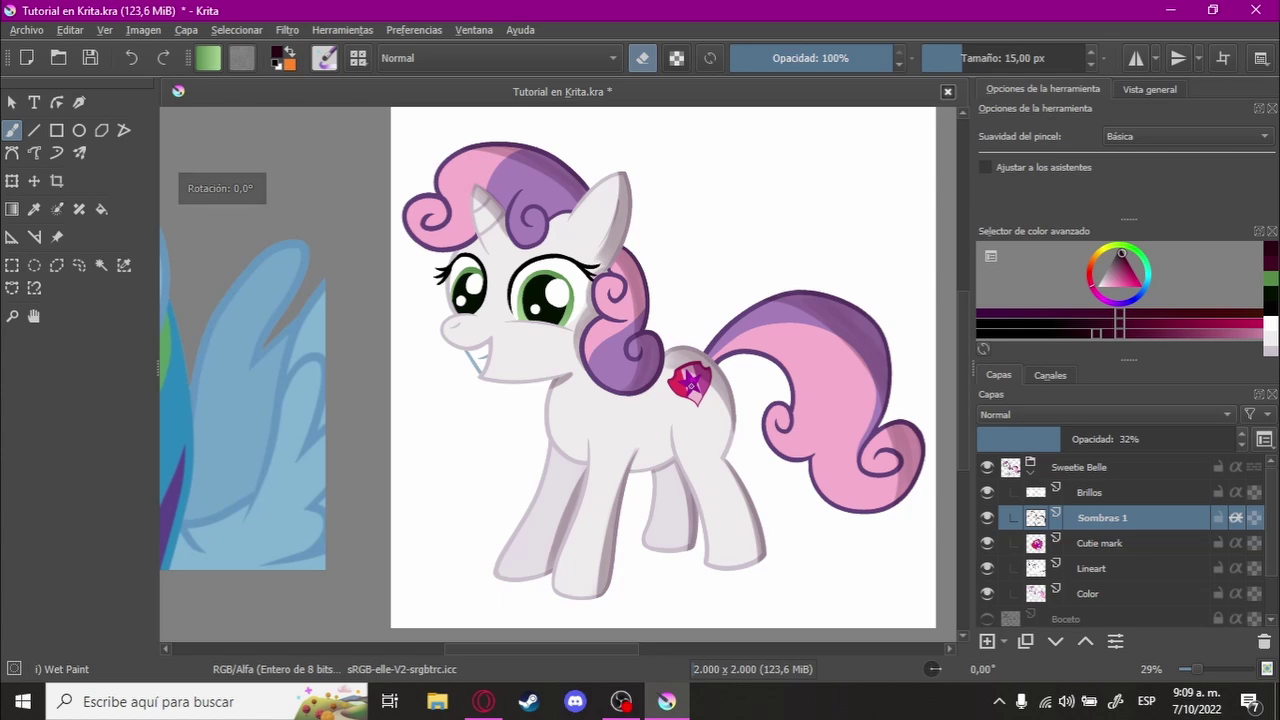
pyautogui.moveTo(753, 505); pyautogui.dragTo(731, 440)
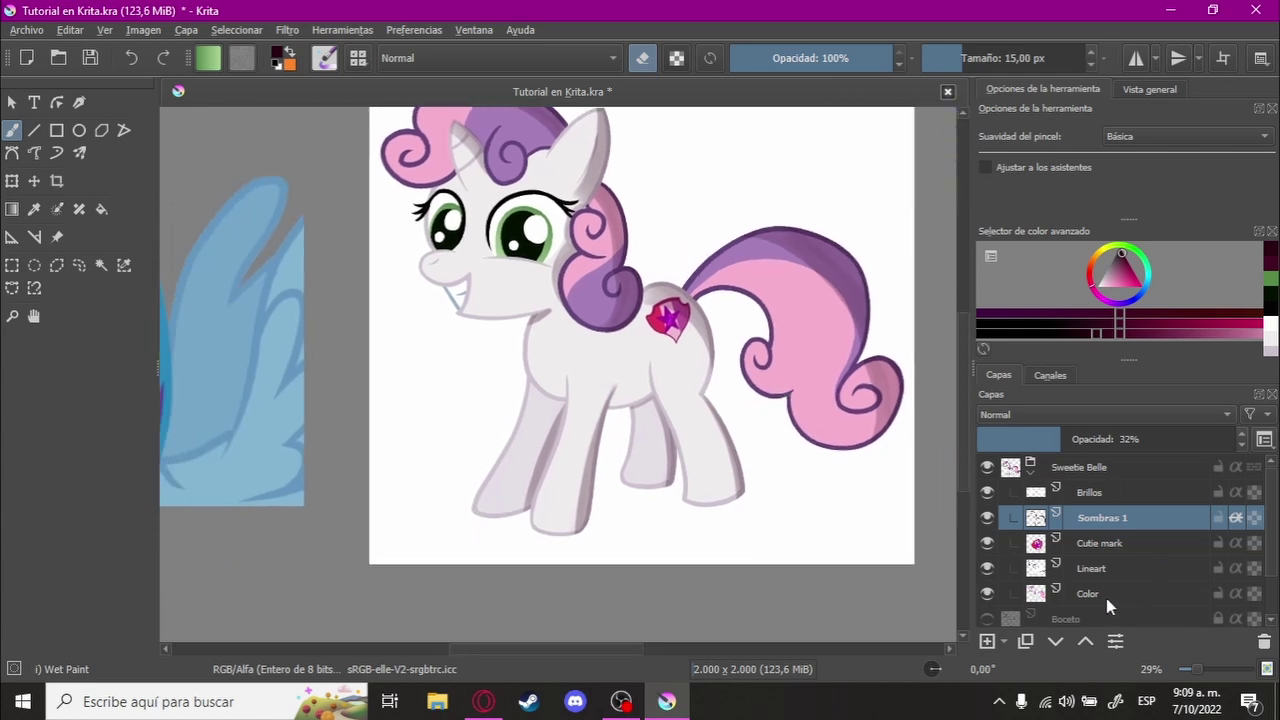
pyautogui.click(1106, 596)
pyautogui.click(1062, 620)
pyautogui.click(988, 642)
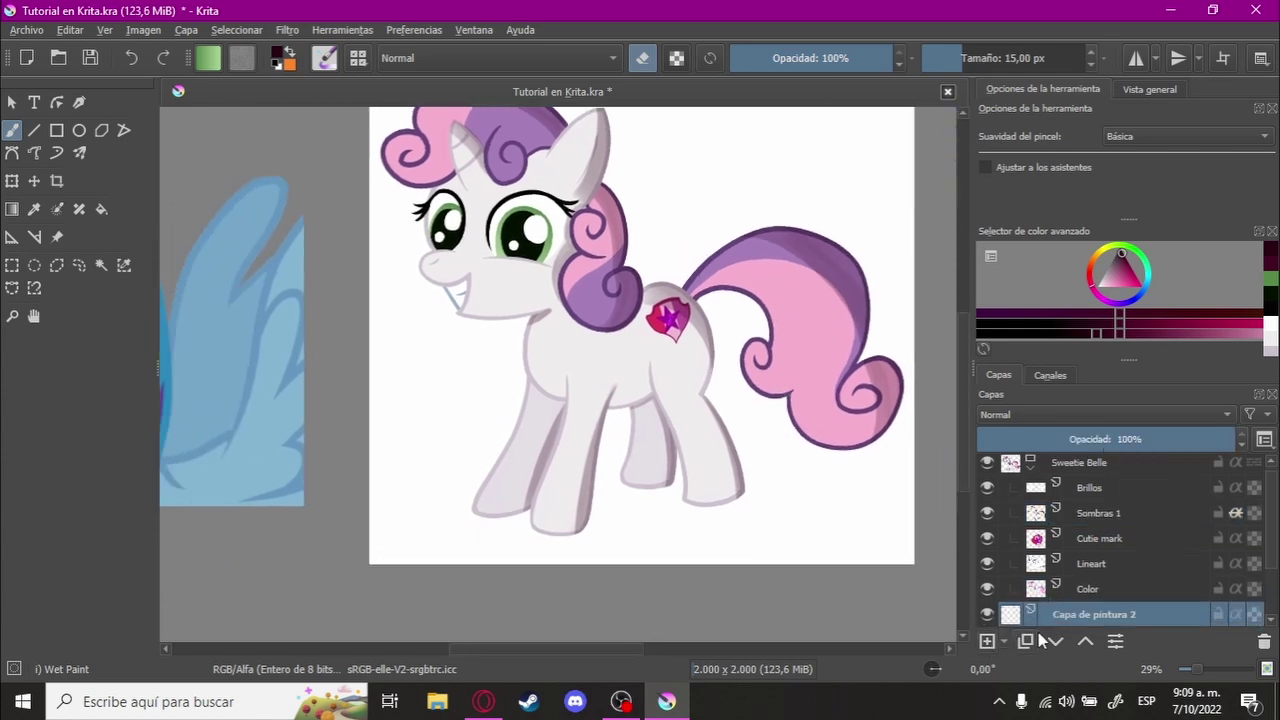
pyautogui.doubleClick(1116, 615)
pyautogui.write('Sombras en el suel')
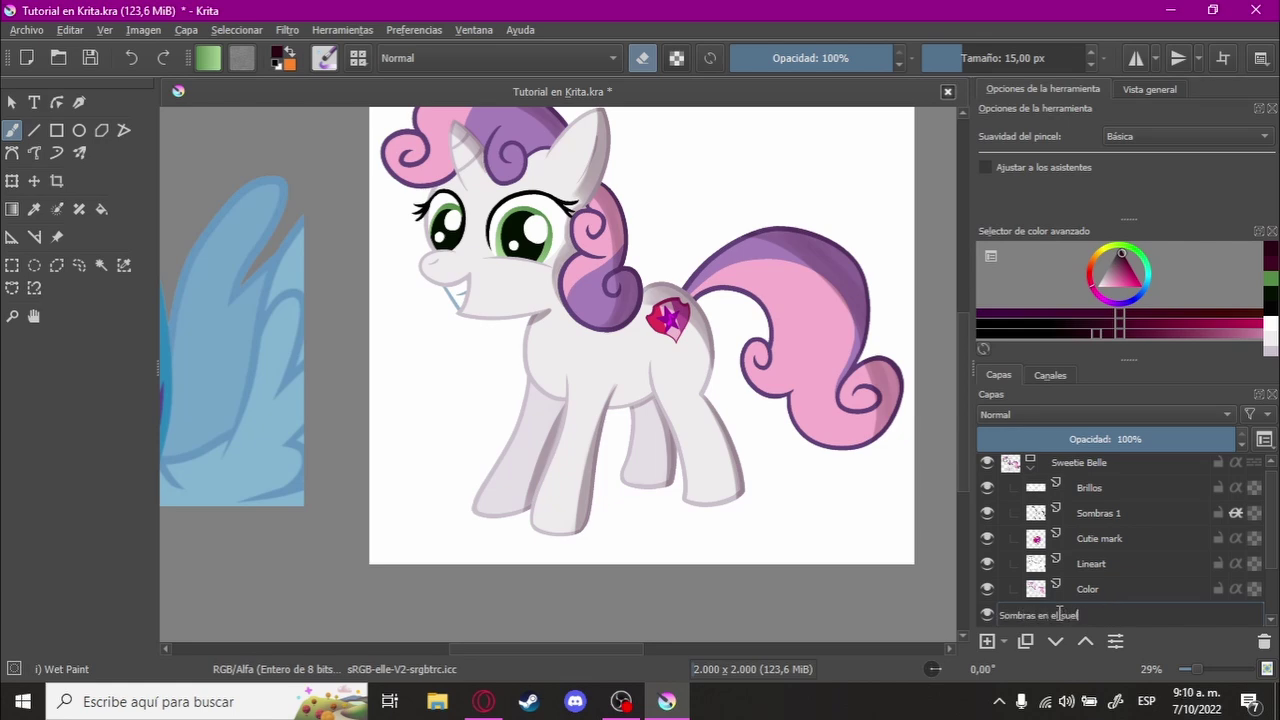
pyautogui.write('o')
pyautogui.press('Return')
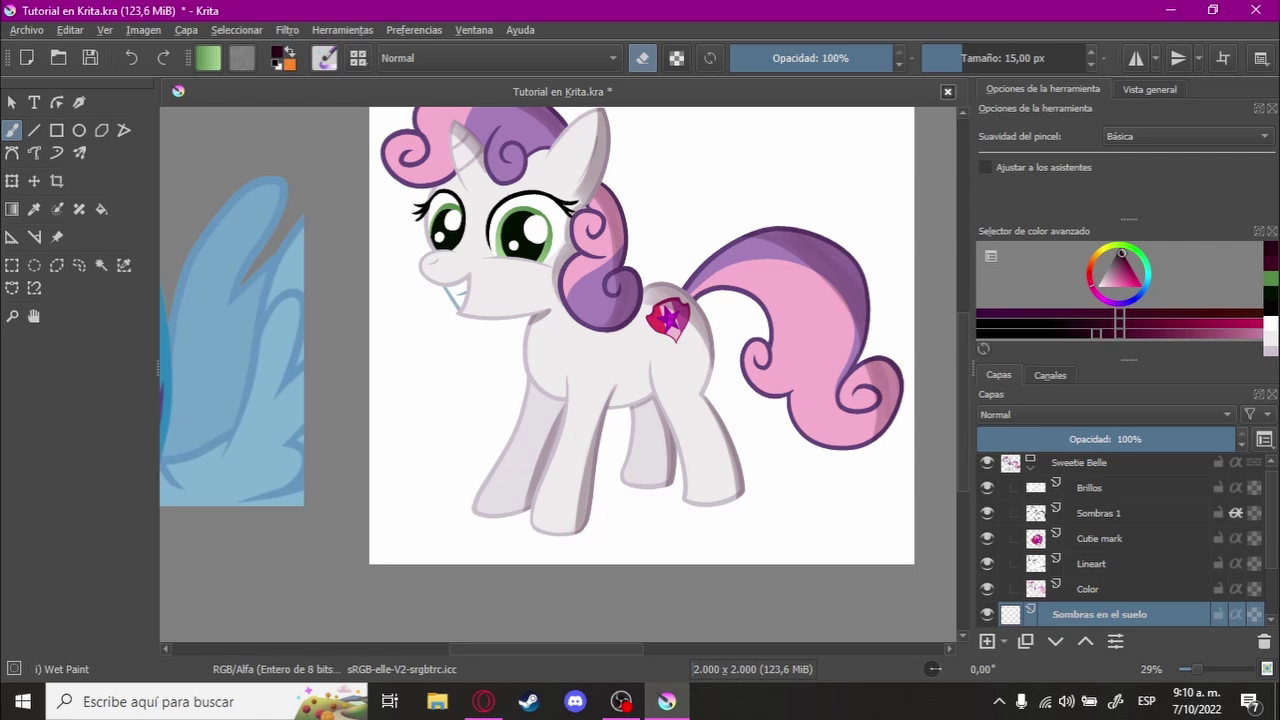
pyautogui.scroll(-2, 569, 373)
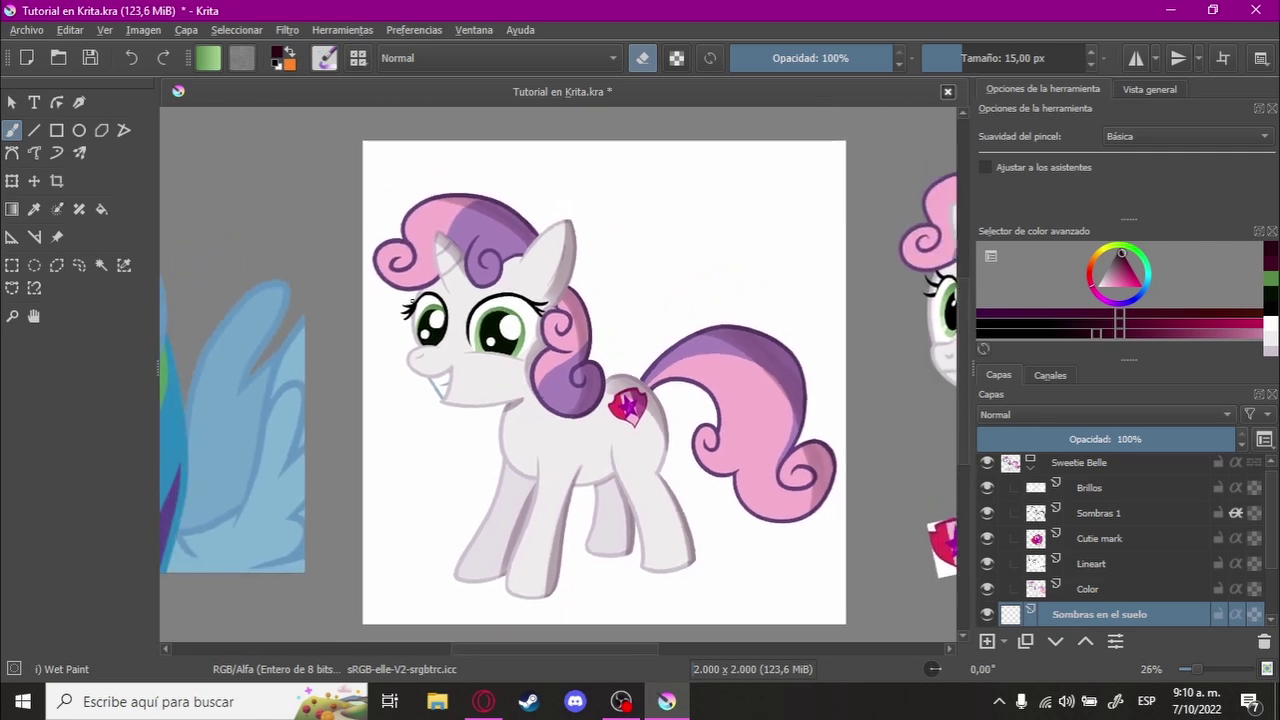
# Step: Clear the 'wet' preset search and select the b) Airbrush Soft brush at 600 px
pyautogui.rightClick(418, 346)
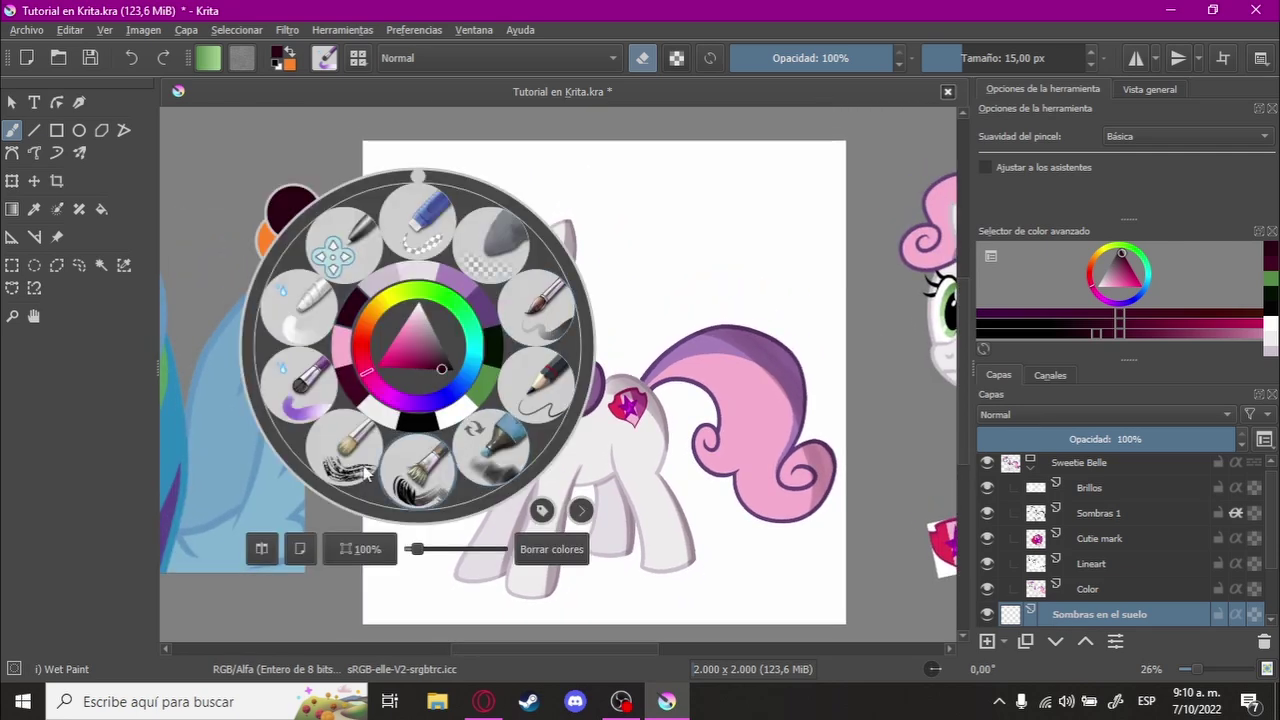
pyautogui.click(495, 258)
pyautogui.scroll(2, 664, 201)
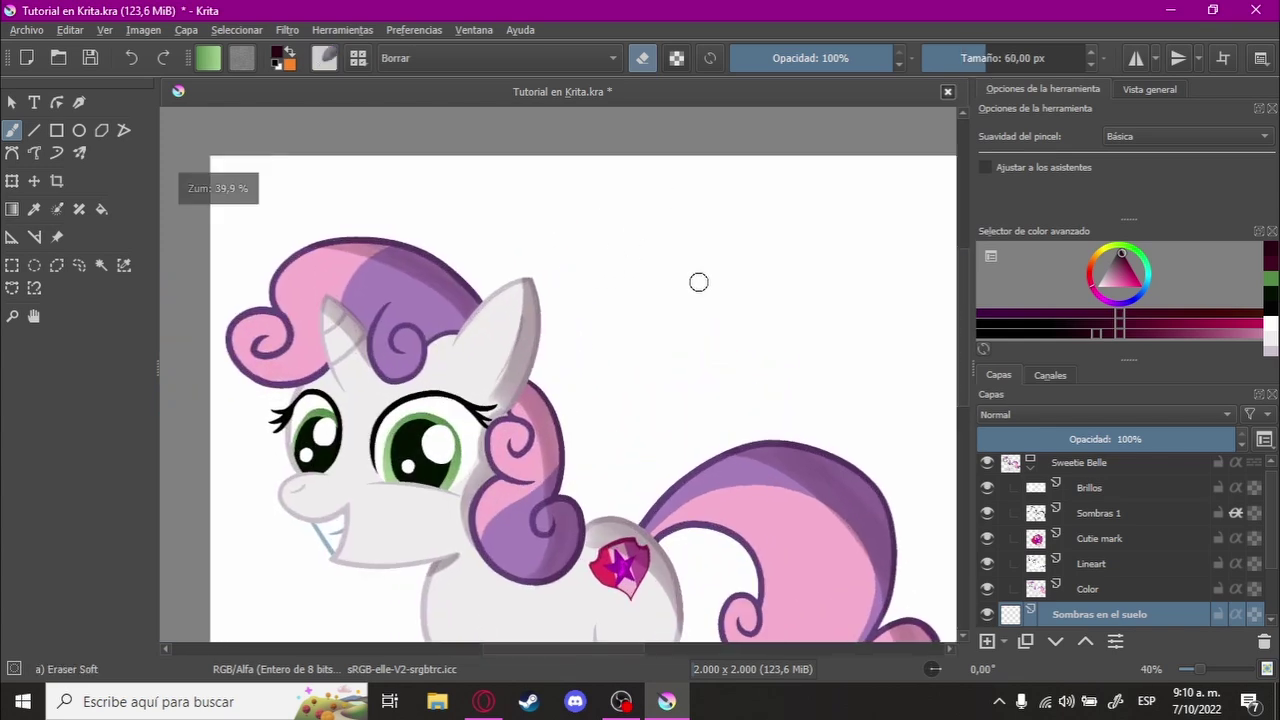
pyautogui.rightClick(522, 248)
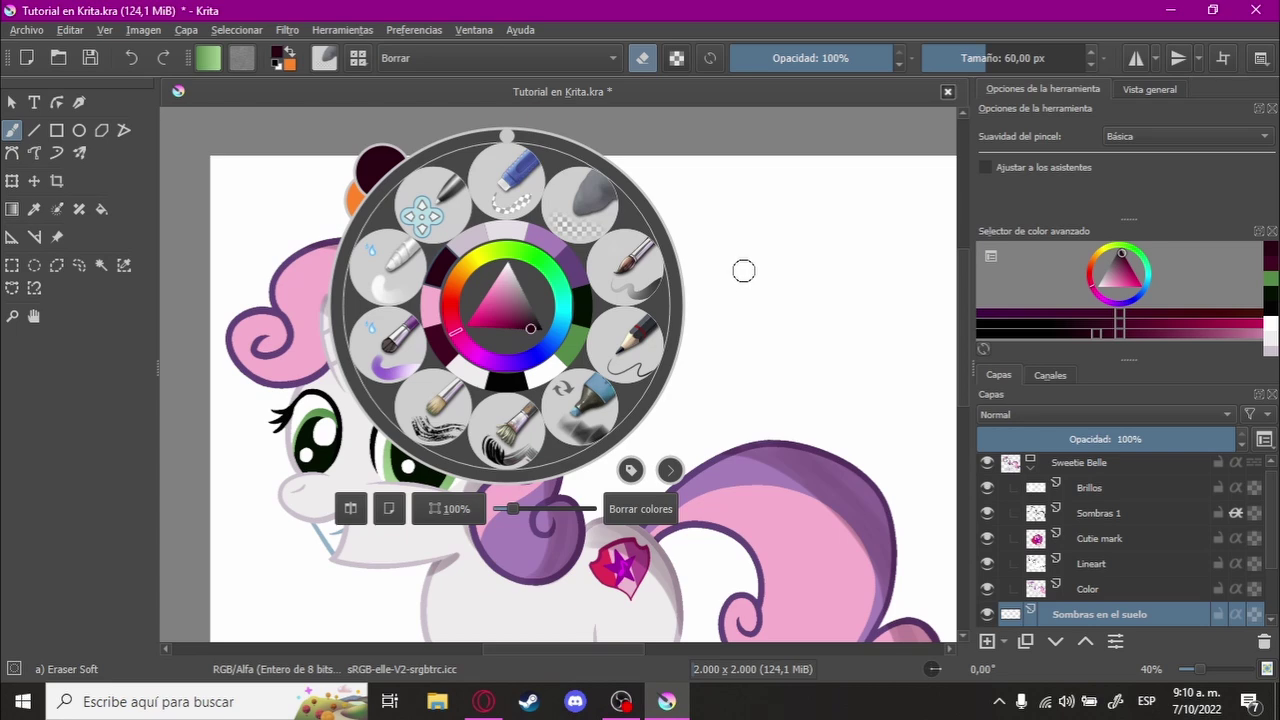
pyautogui.press('F5')
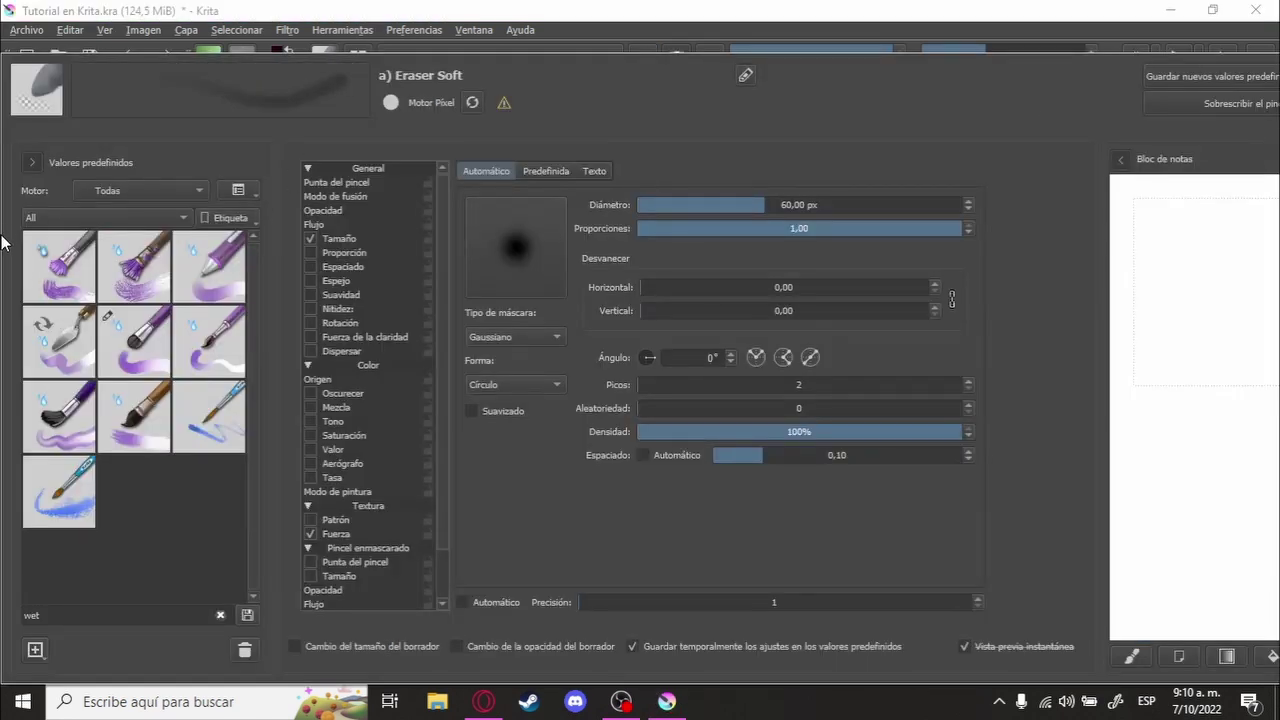
pyautogui.click(35, 164)
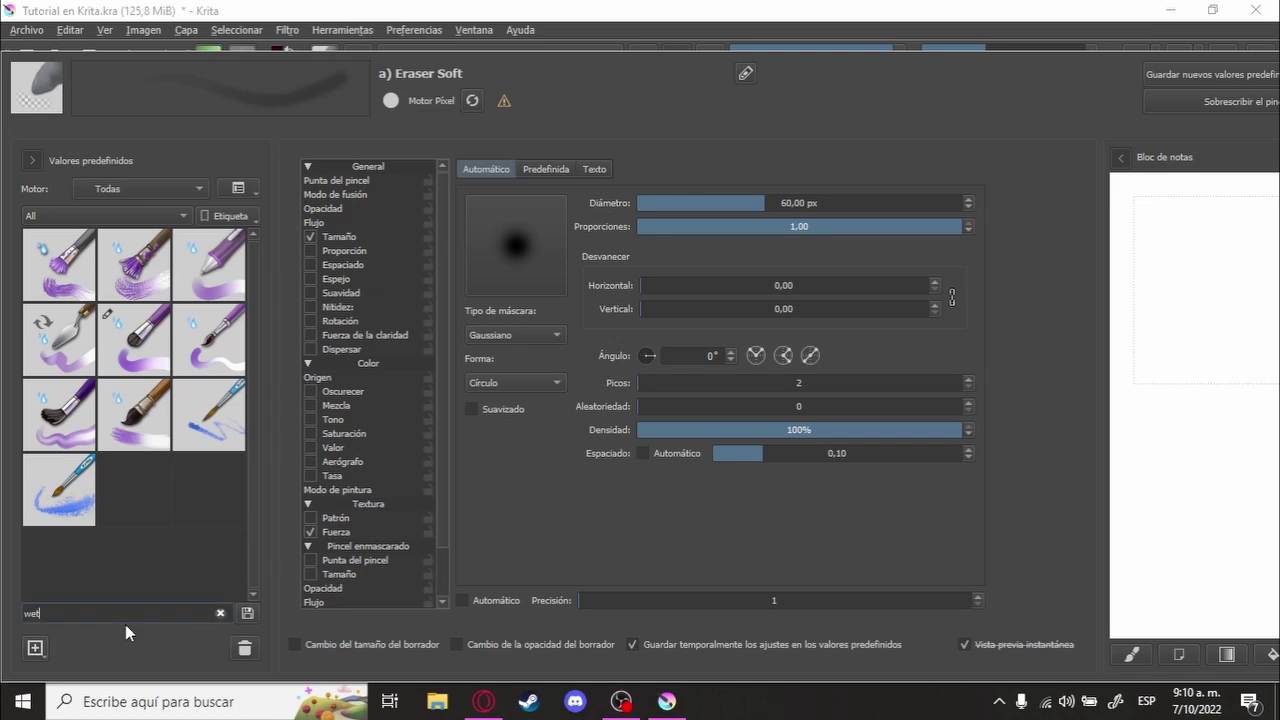
pyautogui.press('BackSpace')
pyautogui.press('BackSpace')
pyautogui.press('BackSpace')
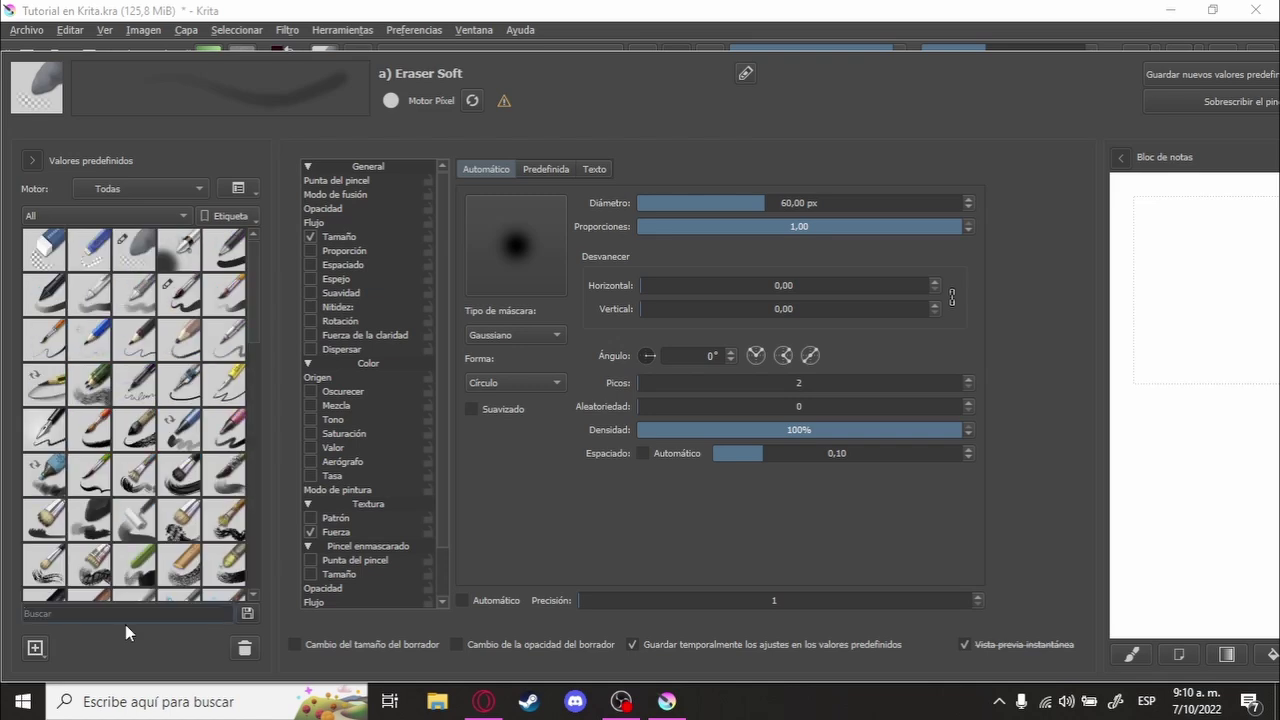
pyautogui.click(172, 265)
# Step: Test a soft airbrush stroke beside the pony's head, then undo it
pyautogui.click(655, 22)
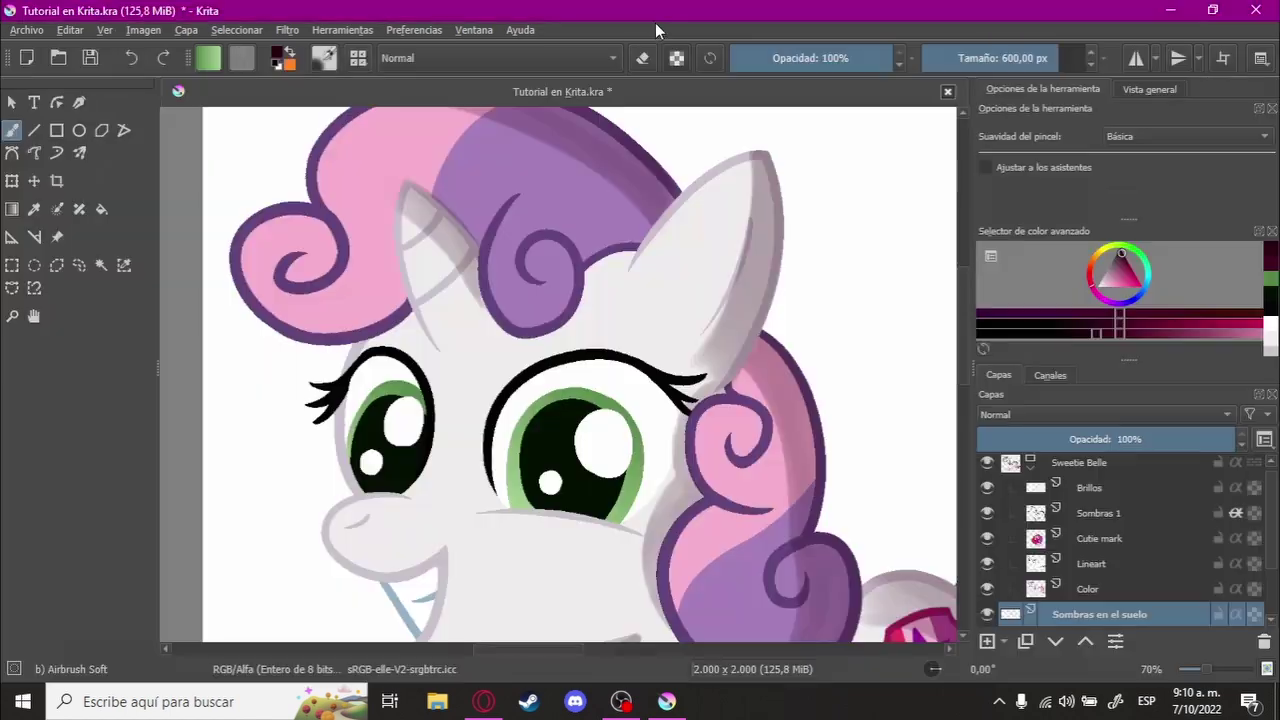
pyautogui.scroll(2, 611, 306)
pyautogui.scroll(2, 611, 306)
pyautogui.moveTo(645, 317); pyautogui.dragTo(572, 364)
pyautogui.scroll(-1, 563, 363)
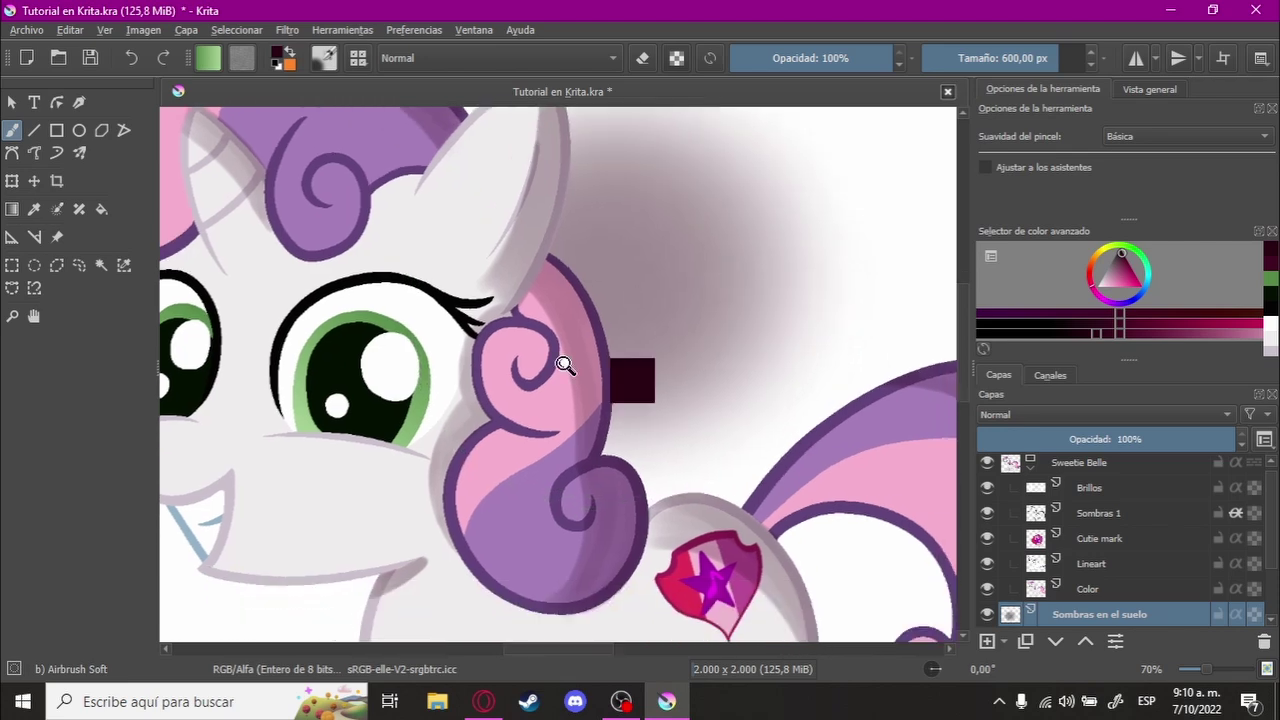
pyautogui.scroll(3, 523, 351)
pyautogui.scroll(-3, 503, 424)
pyautogui.scroll(-3, 503, 424)
pyautogui.scroll(-1, 520, 430)
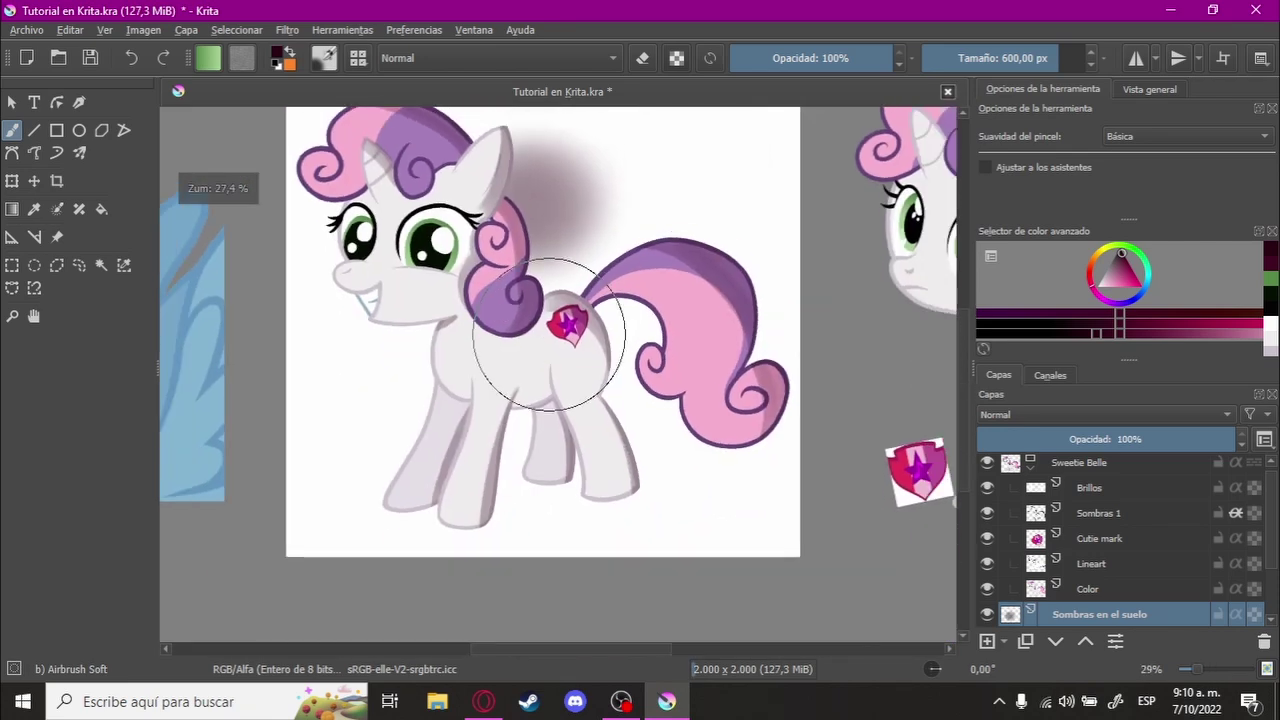
pyautogui.hotkey('ctrl', 'z')
pyautogui.scroll(1, 545, 444)
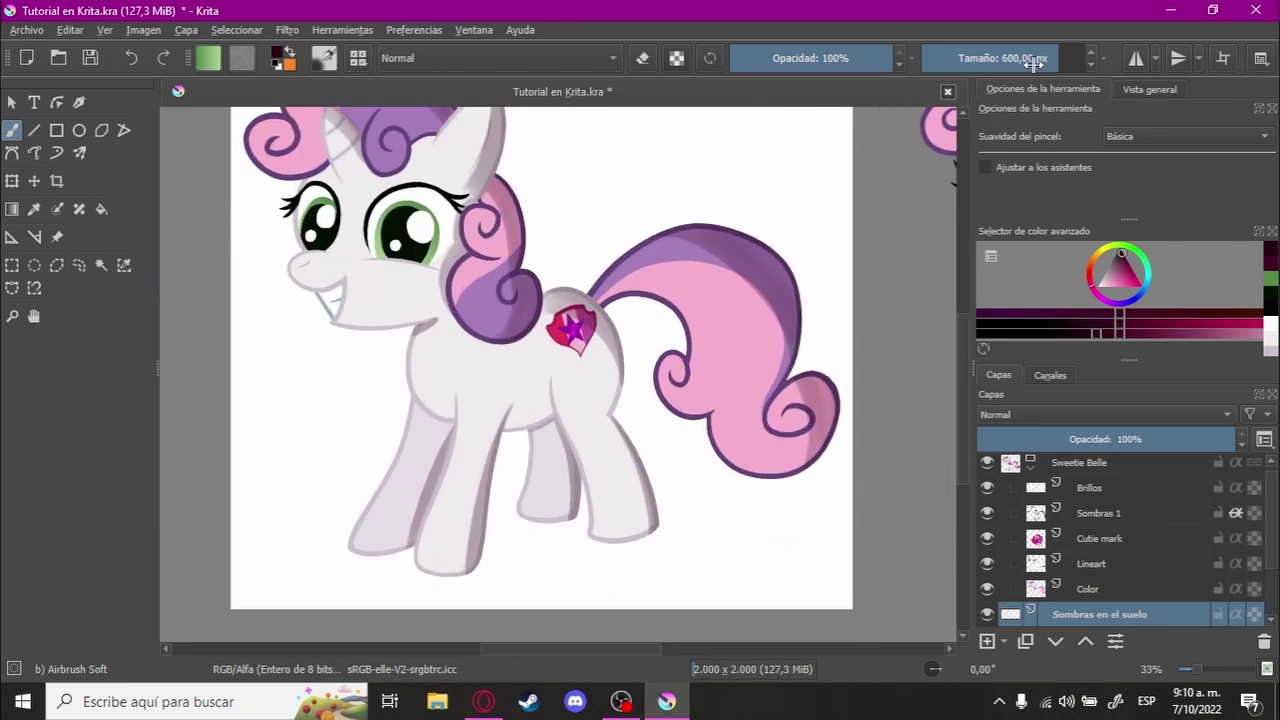
# Step: Shrink the airbrush to about 286 px and paint a soft shadow on the ground under the legs
pyautogui.click(1031, 57)
pyautogui.scroll(-1, 519, 455)
pyautogui.moveTo(414, 471)
pyautogui.mouseDown()
pyautogui.moveTo(629, 449)
pyautogui.moveTo(632, 469)
pyautogui.mouseUp()
pyautogui.moveTo(438, 505)
pyautogui.mouseDown()
pyautogui.moveTo(586, 500)
pyautogui.moveTo(462, 497)
pyautogui.mouseUp()
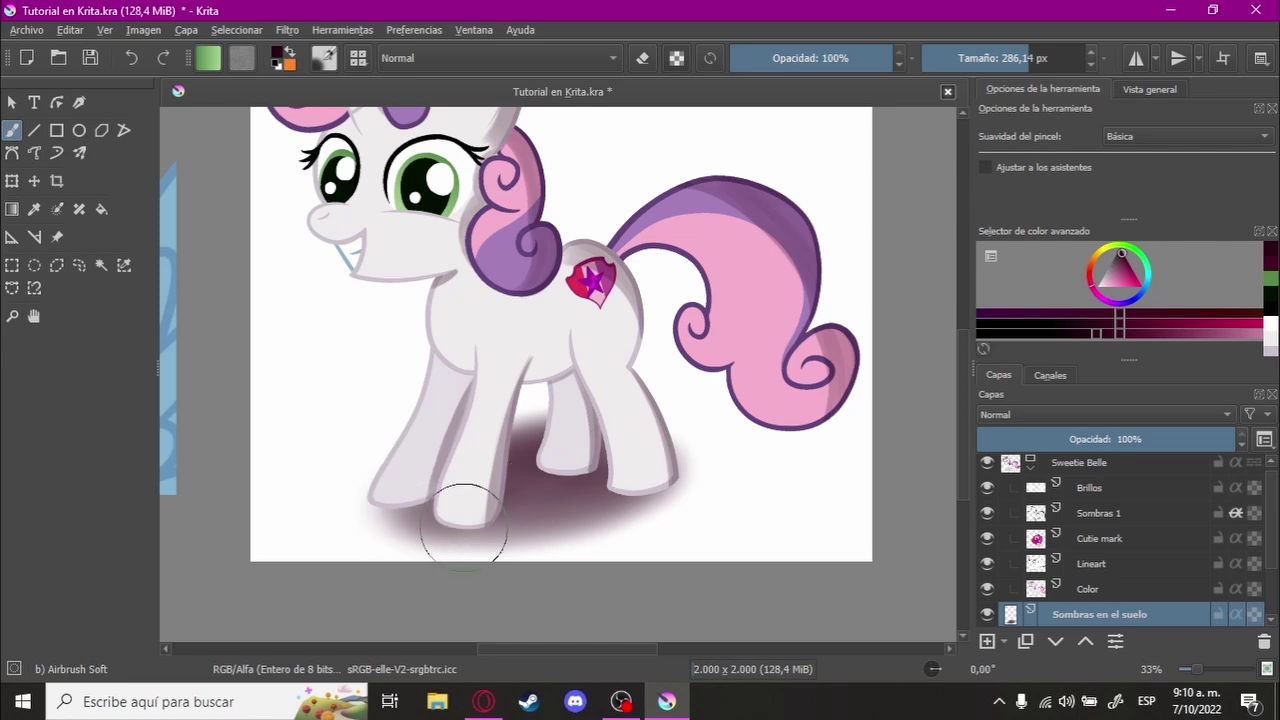
pyautogui.scroll(-1, 610, 515)
pyautogui.scroll(-1, 650, 525)
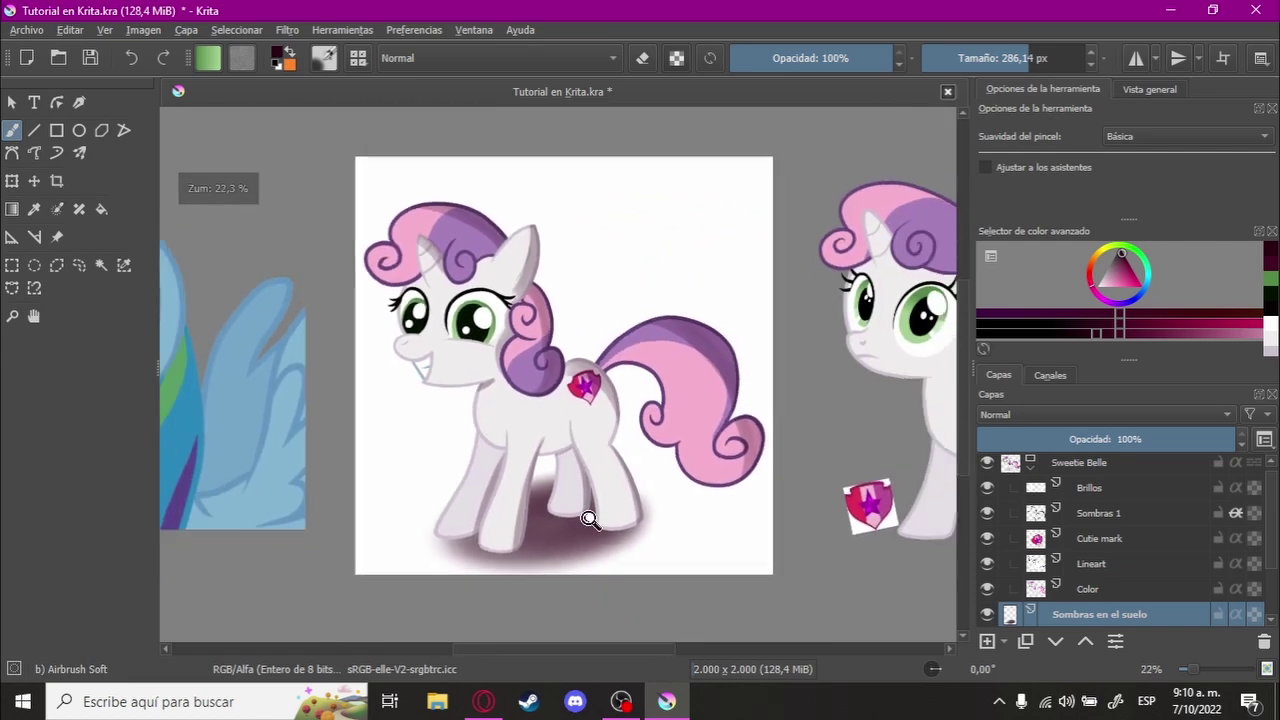
pyautogui.scroll(5, 590, 510)
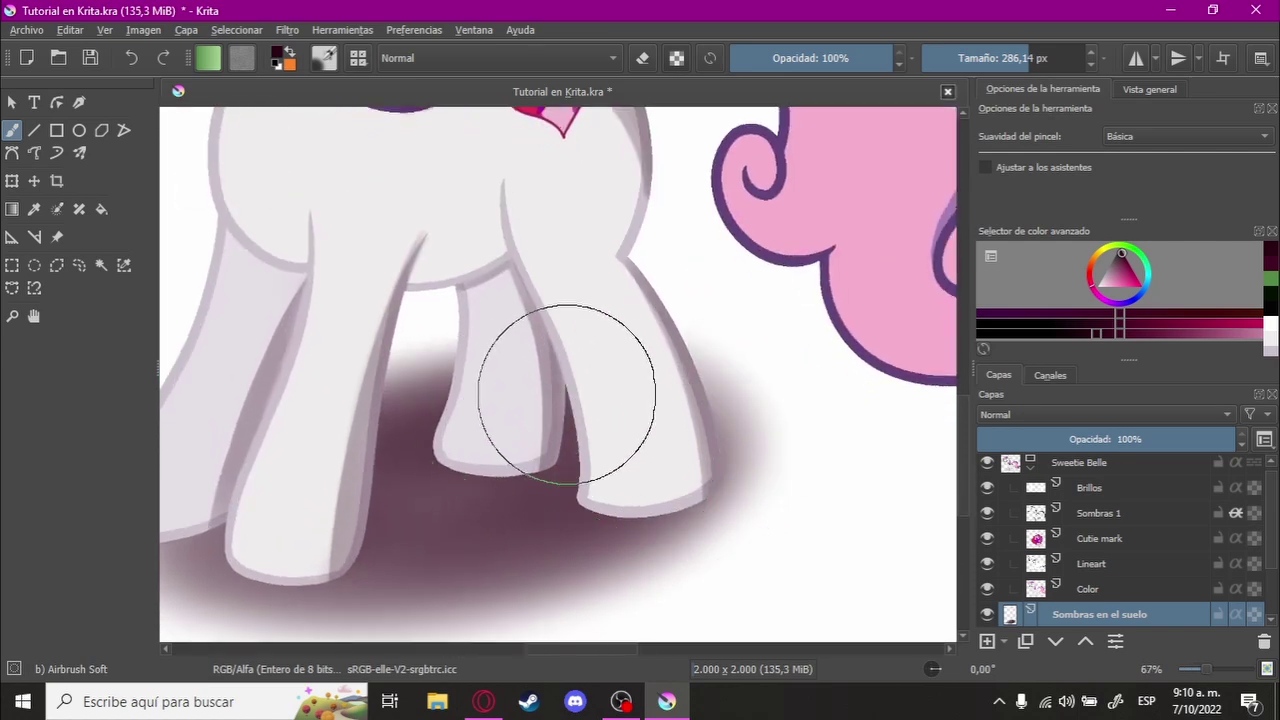
pyautogui.scroll(-2, 540, 470)
pyautogui.scroll(-1, 630, 450)
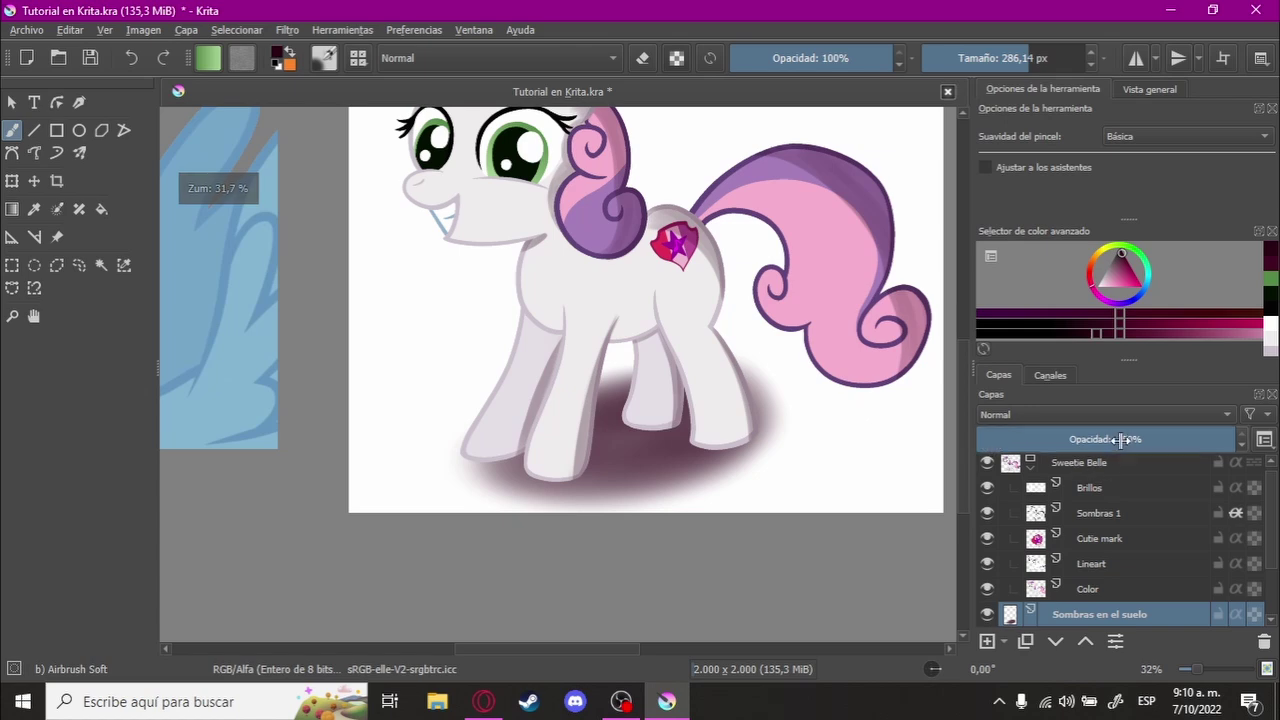
# Step: Lower the Sombras en el suelo layer opacity to 55%, then to 46%
pyautogui.moveTo(990, 447); pyautogui.dragTo(1120, 440)
pyautogui.scroll(-1, 705, 450)
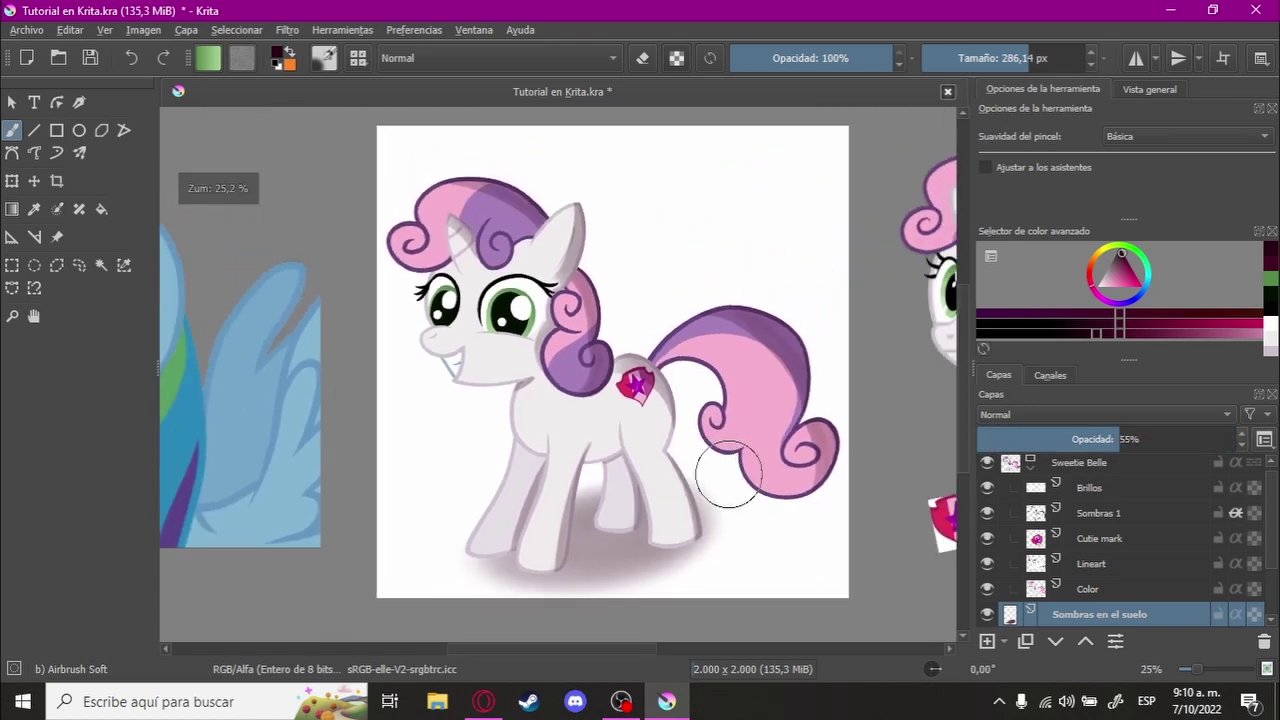
pyautogui.moveTo(1098, 439); pyautogui.dragTo(1075, 439)
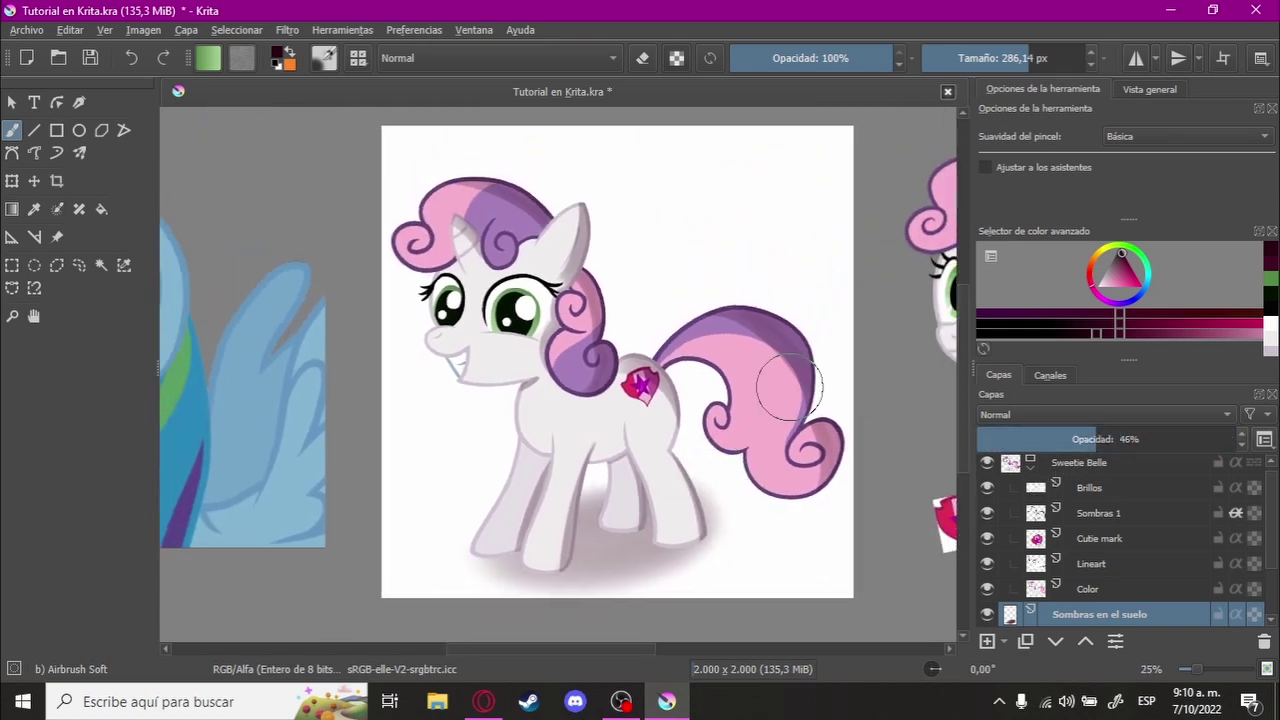
pyautogui.scroll(-1, 529, 469)
pyautogui.scroll(2, 529, 469)
pyautogui.scroll(1, 571, 457)
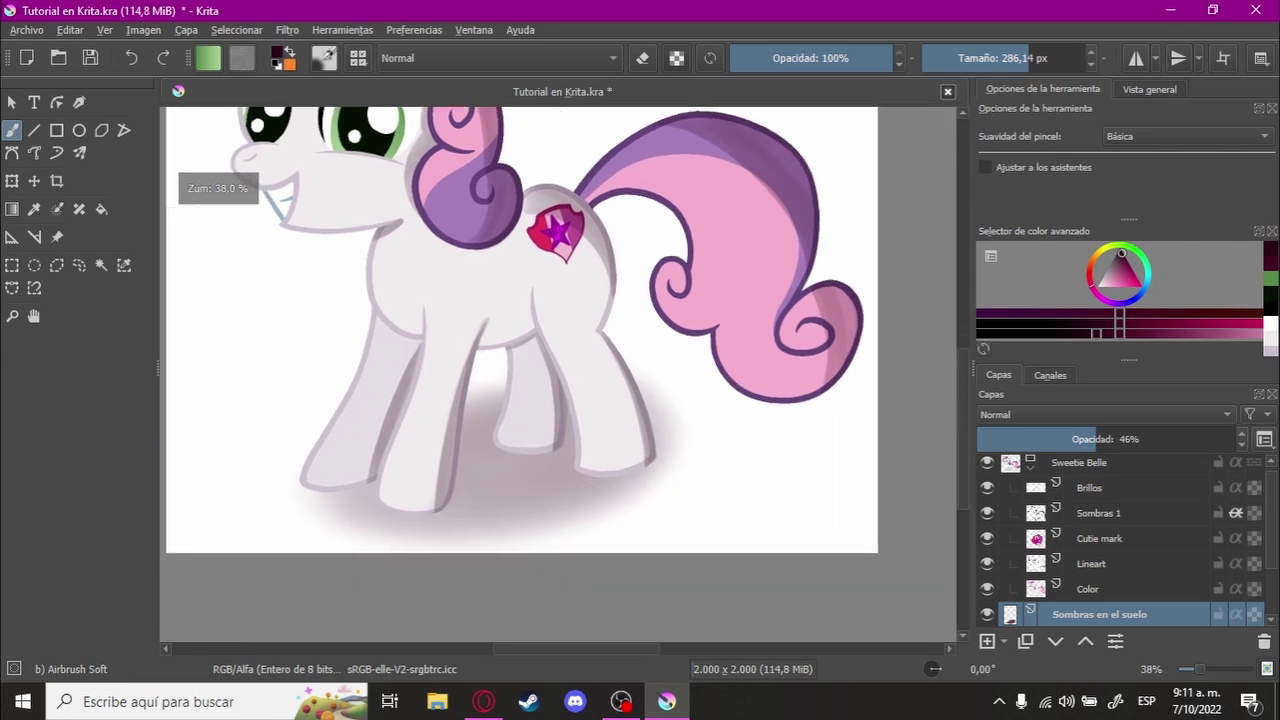
pyautogui.scroll(2, 600, 420)
pyautogui.scroll(-2, 634, 397)
pyautogui.scroll(-2, 608, 503)
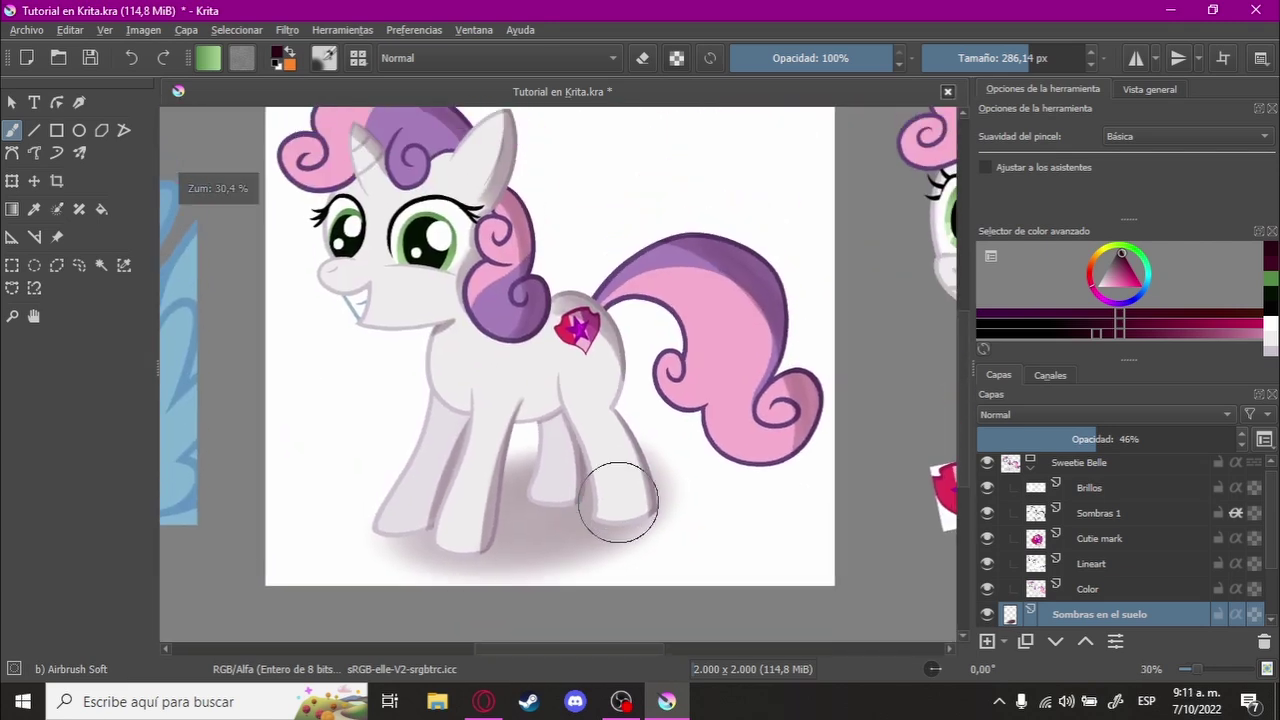
pyautogui.scroll(-1, 643, 469)
# Step: Hide the Color layer
pyautogui.click(12, 266)
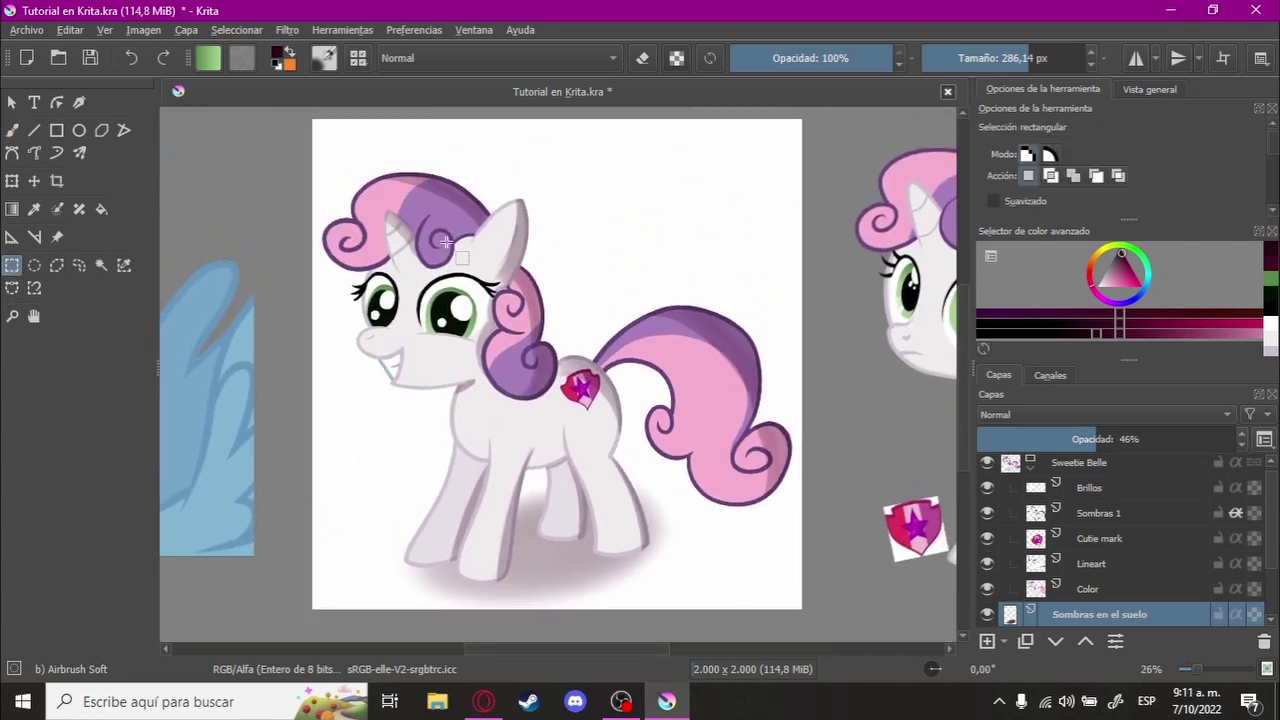
pyautogui.moveTo(651, 242); pyautogui.dragTo(734, 237)
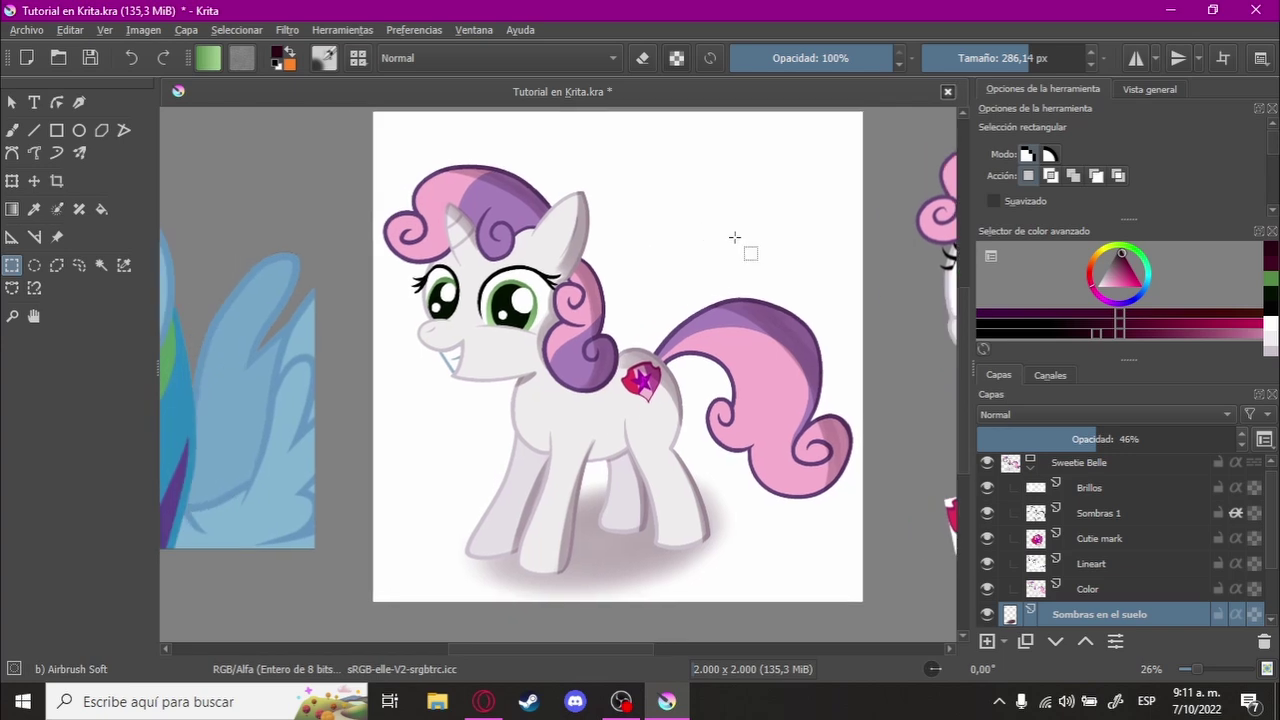
pyautogui.click(988, 590)
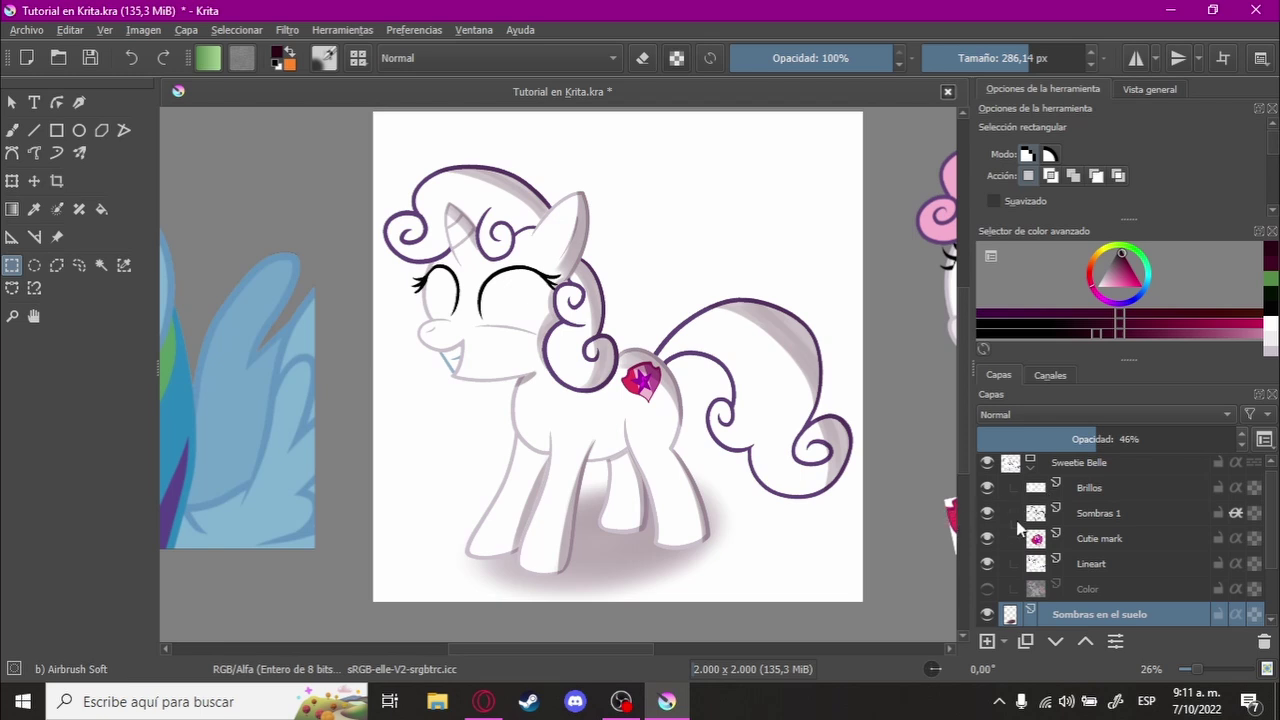
# Step: Add a new paint layer above Sombras 1 named 'Sombras 2'
pyautogui.click(1155, 515)
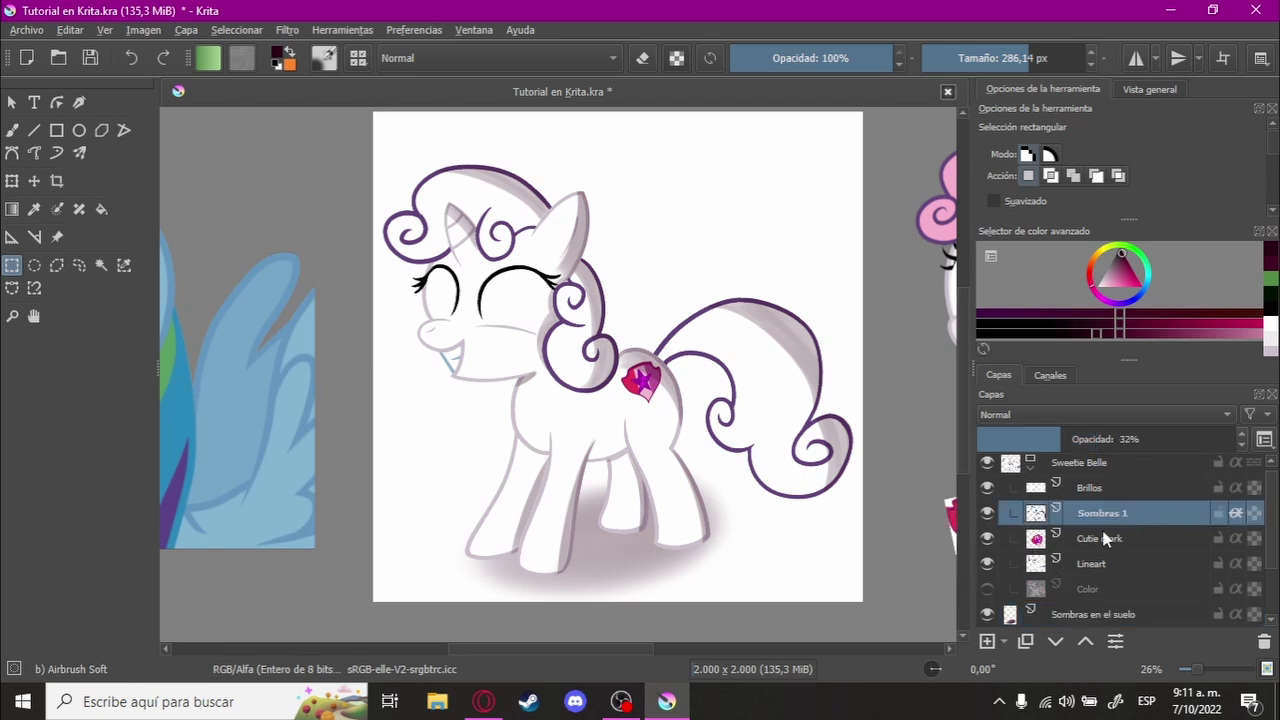
pyautogui.click(986, 642)
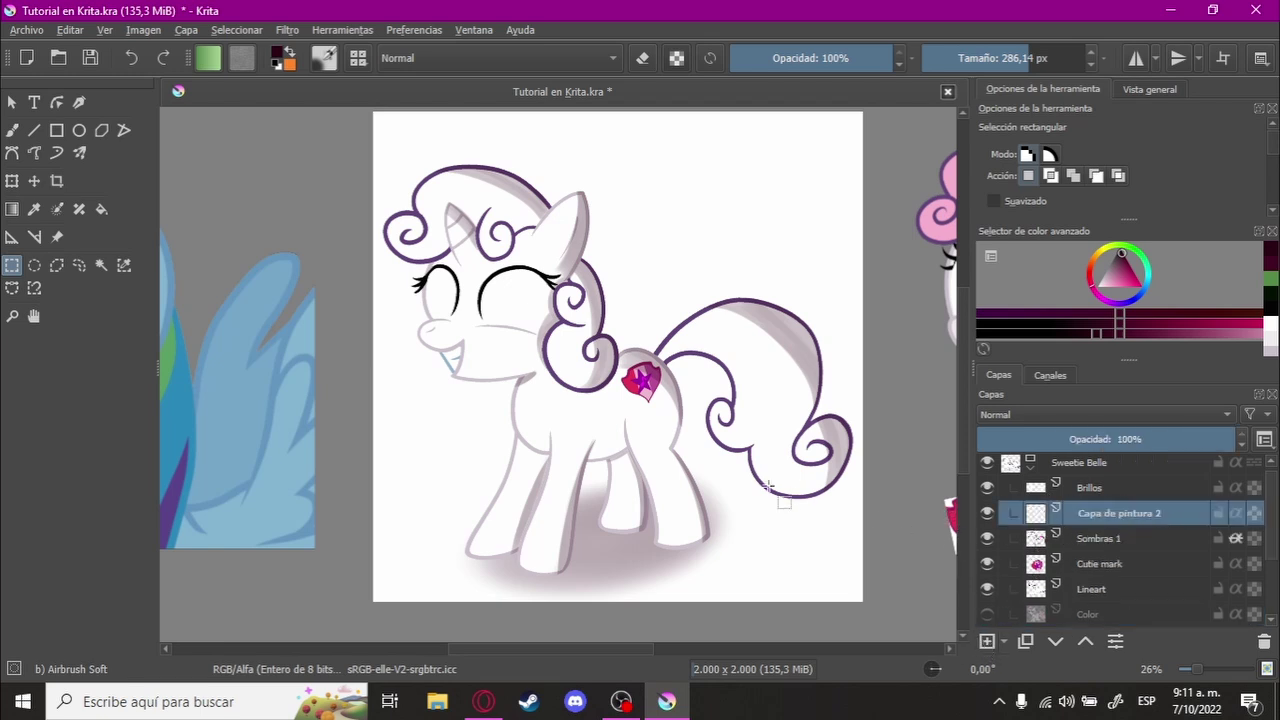
pyautogui.doubleClick(1159, 515)
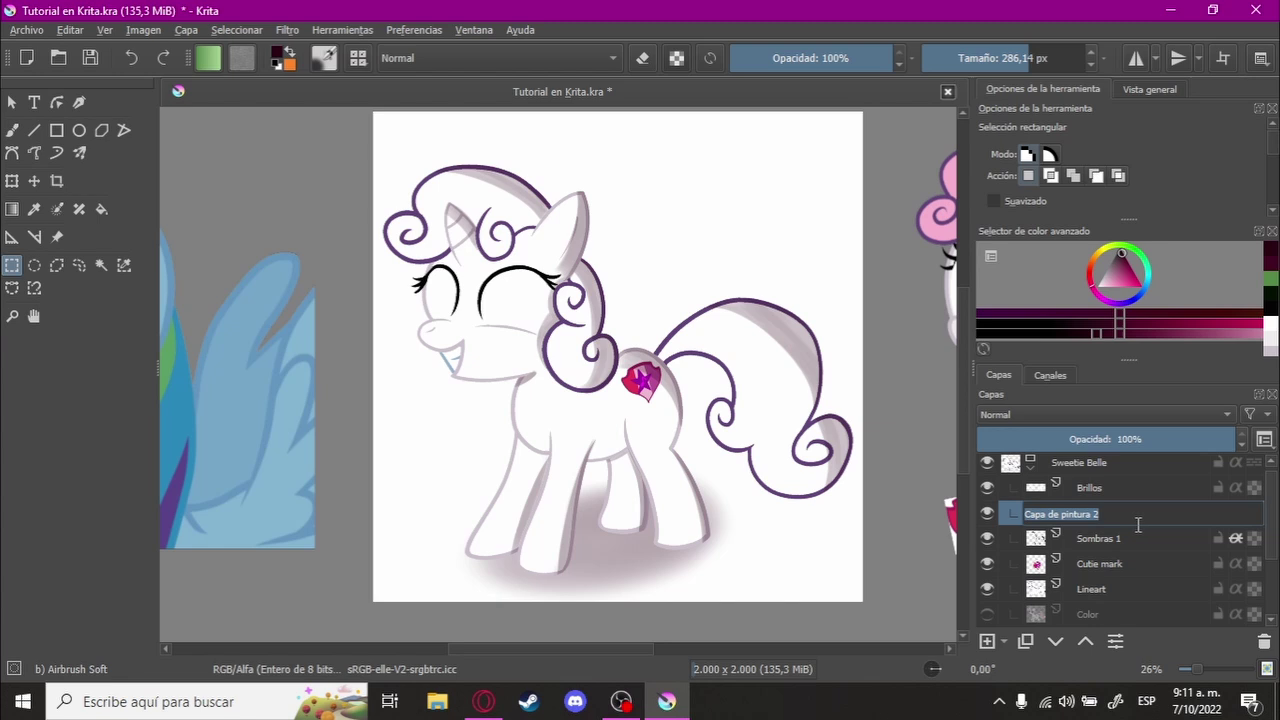
pyautogui.write('Sombras')
pyautogui.write('2')
pyautogui.press('Return')
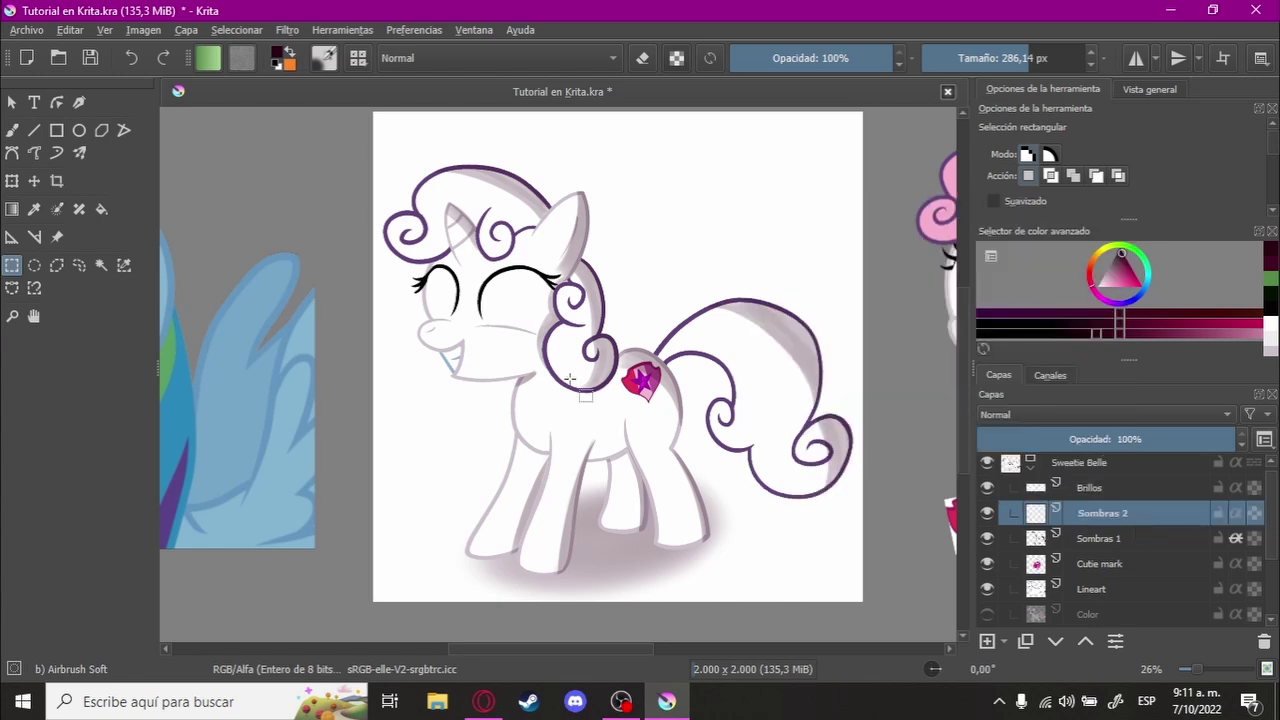
# Step: Paint a grey airbrush shadow along the top of the tail on Sombras 2
pyautogui.scroll(1, 971, 443)
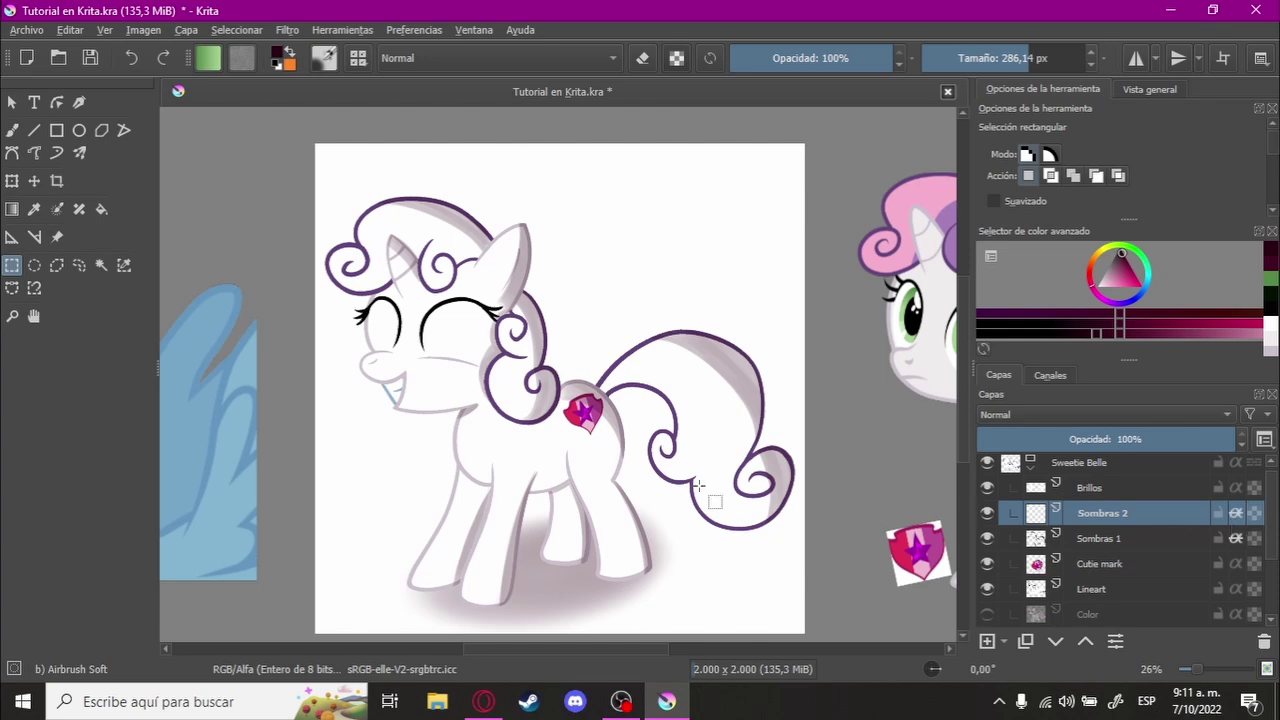
pyautogui.scroll(-2, 698, 486)
pyautogui.press('b')
pyautogui.scroll(-2, 653, 208)
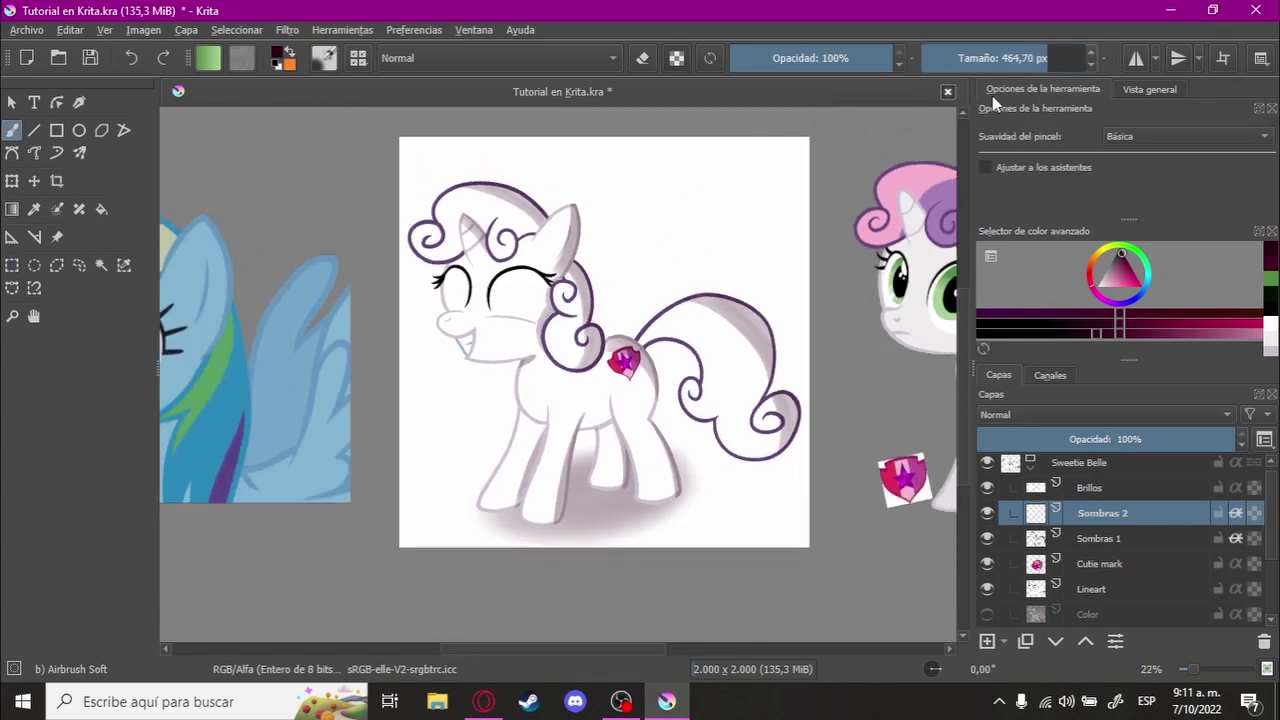
pyautogui.scroll(1, 522, 203)
pyautogui.scroll(1, 600, 250)
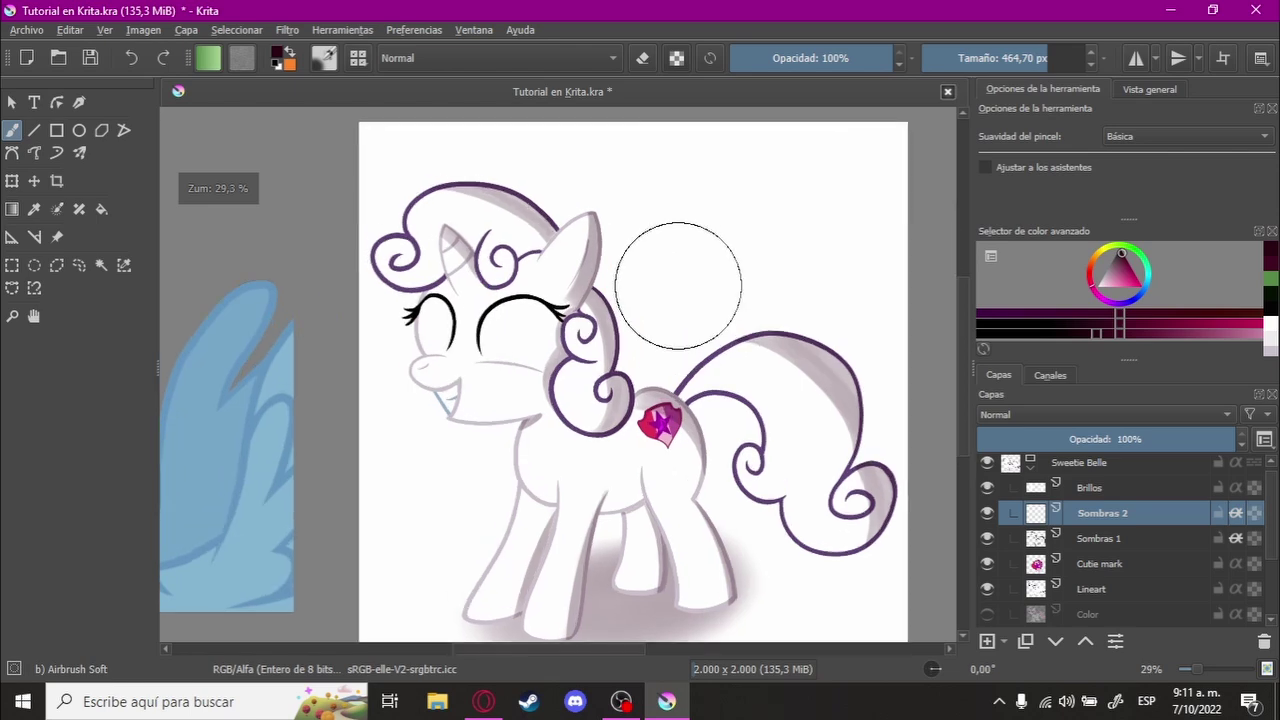
pyautogui.rightClick(678, 285)
pyautogui.rightClick(660, 305)
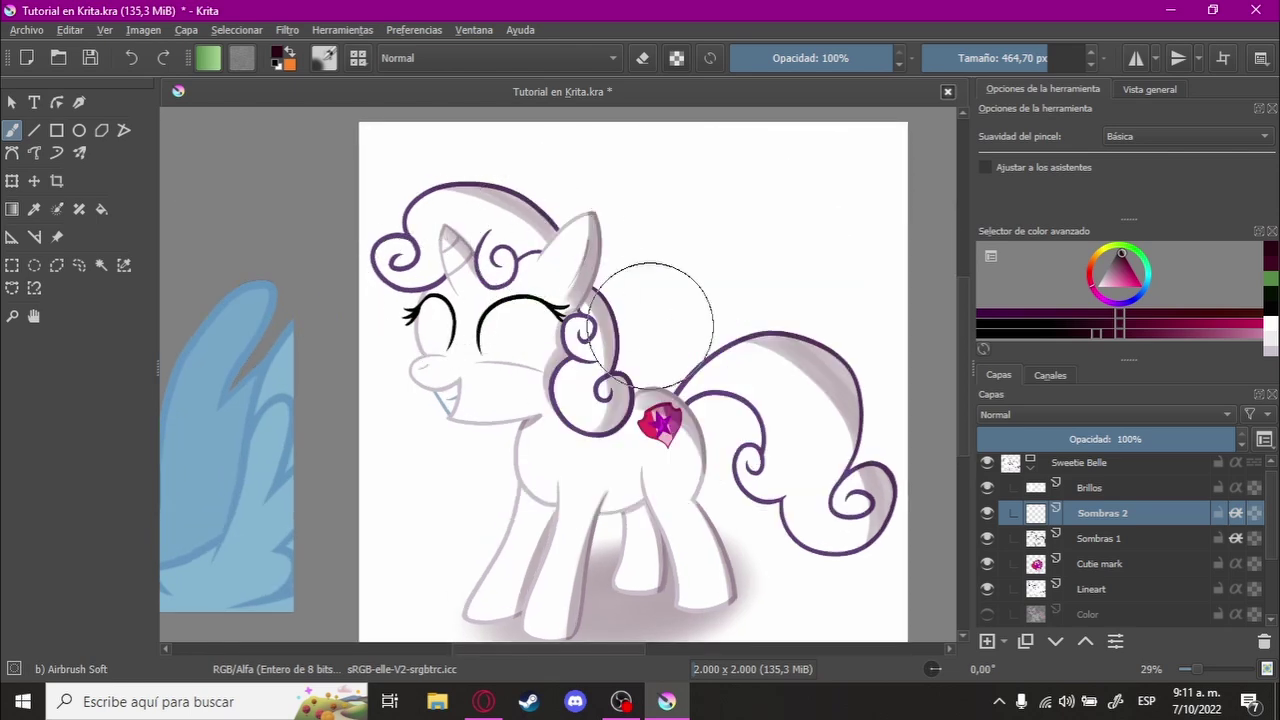
pyautogui.moveTo(700, 291); pyautogui.dragTo(843, 380)
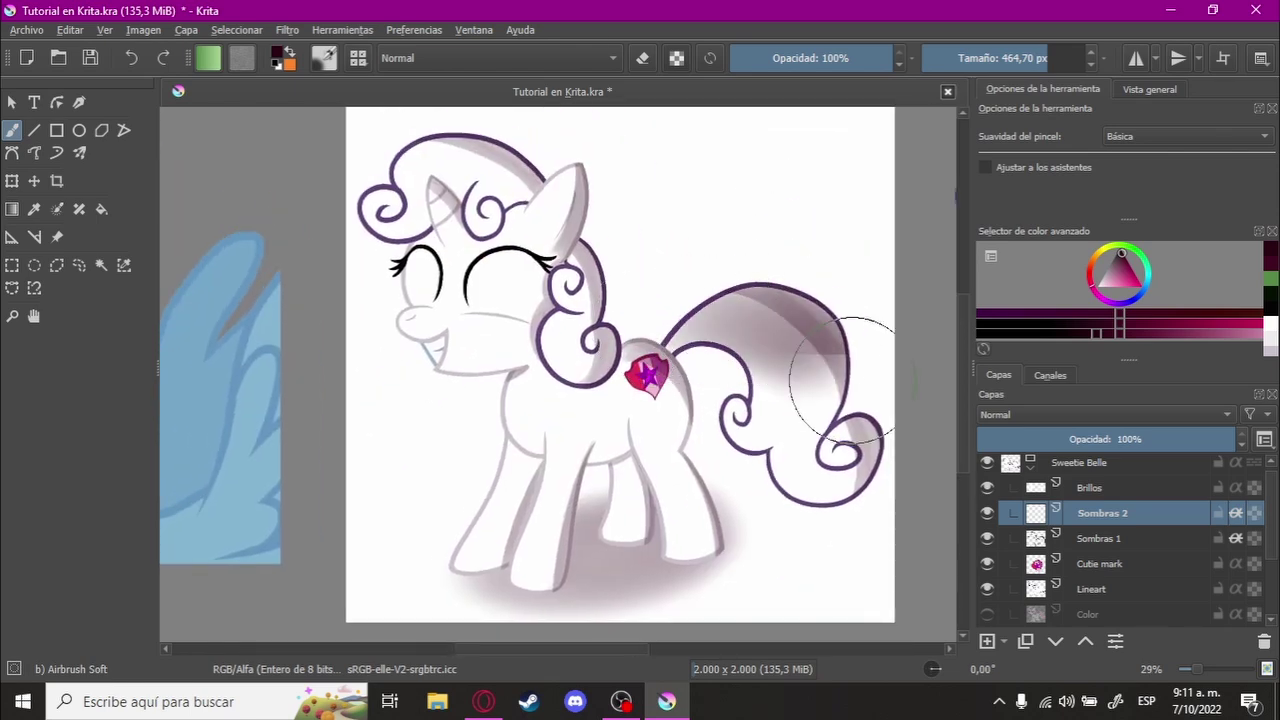
# Step: Airbrush dark shading over the mane, tail, rear body and head
pyautogui.scroll(-2, 529, 245)
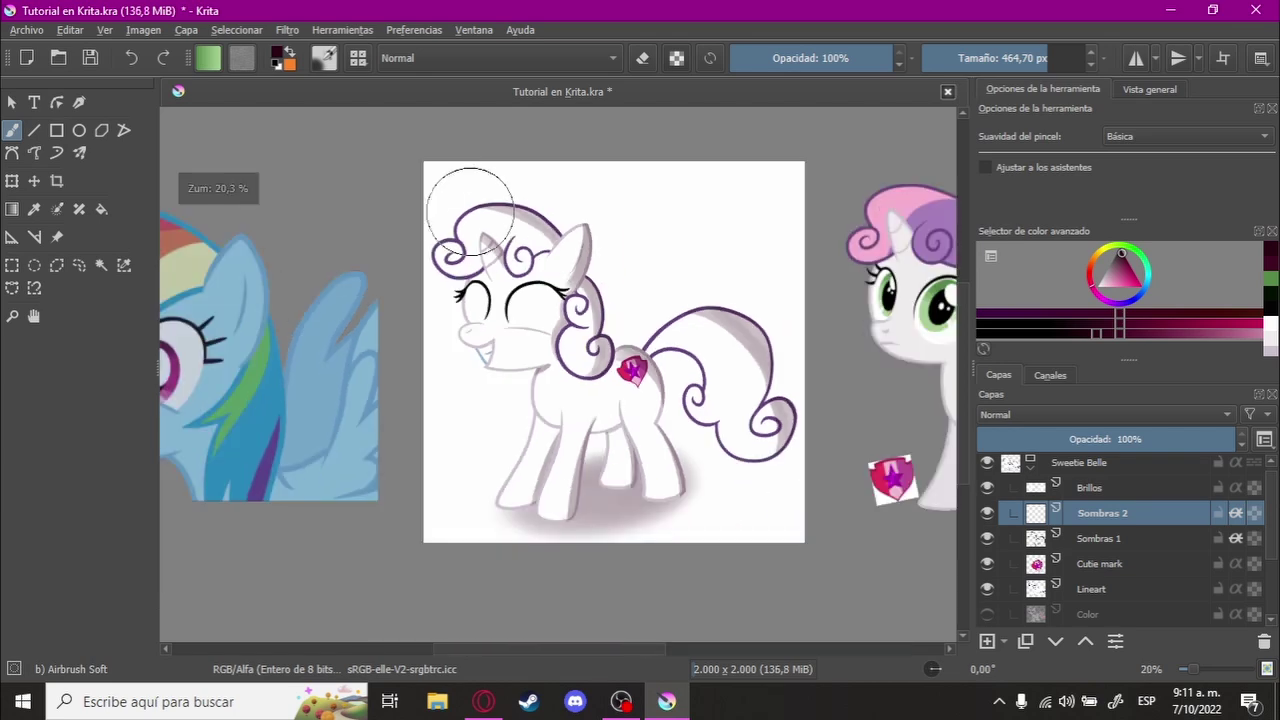
pyautogui.moveTo(470, 210); pyautogui.dragTo(740, 420)
pyautogui.moveTo(520, 230)
pyautogui.mouseDown()
pyautogui.moveTo(668, 308)
pyautogui.moveTo(760, 430)
pyautogui.mouseUp()
pyautogui.moveTo(600, 330)
pyautogui.mouseDown()
pyautogui.moveTo(615, 395)
pyautogui.moveTo(713, 301)
pyautogui.moveTo(487, 390)
pyautogui.moveTo(686, 371)
pyautogui.mouseUp()
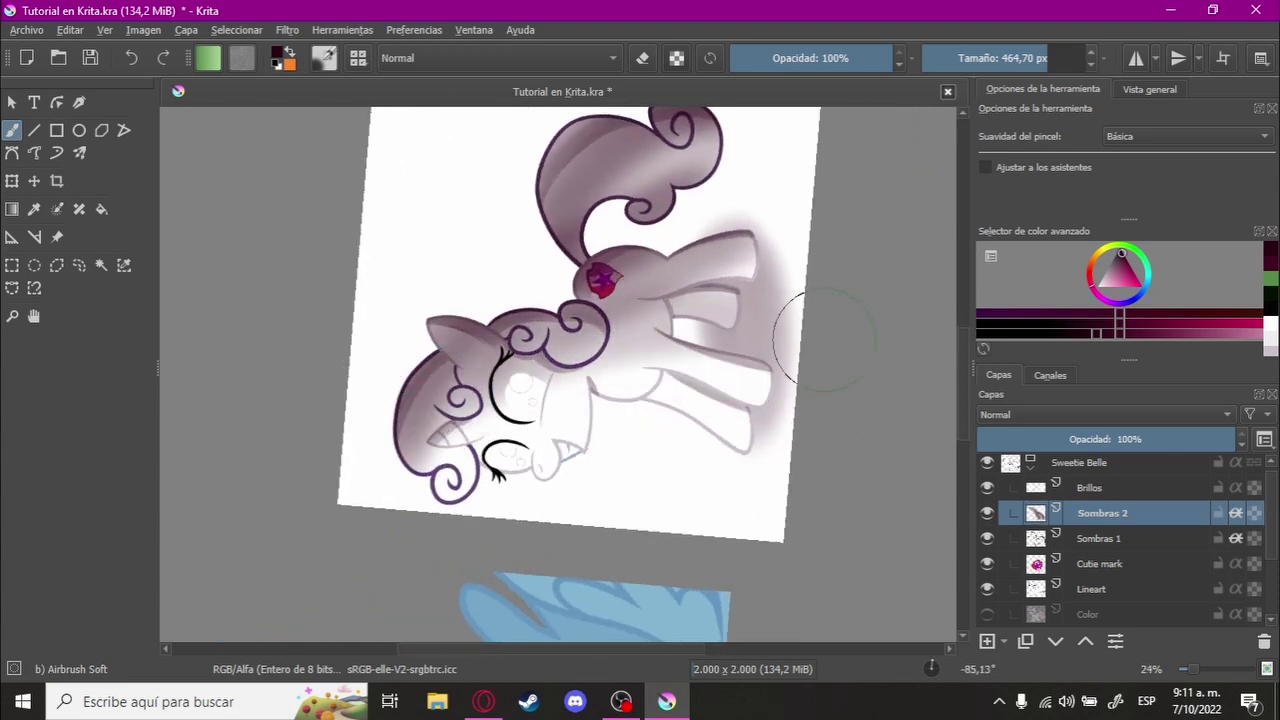
pyautogui.moveTo(825, 340)
pyautogui.mouseDown()
pyautogui.moveTo(378, 403)
pyautogui.moveTo(470, 520)
pyautogui.mouseUp()
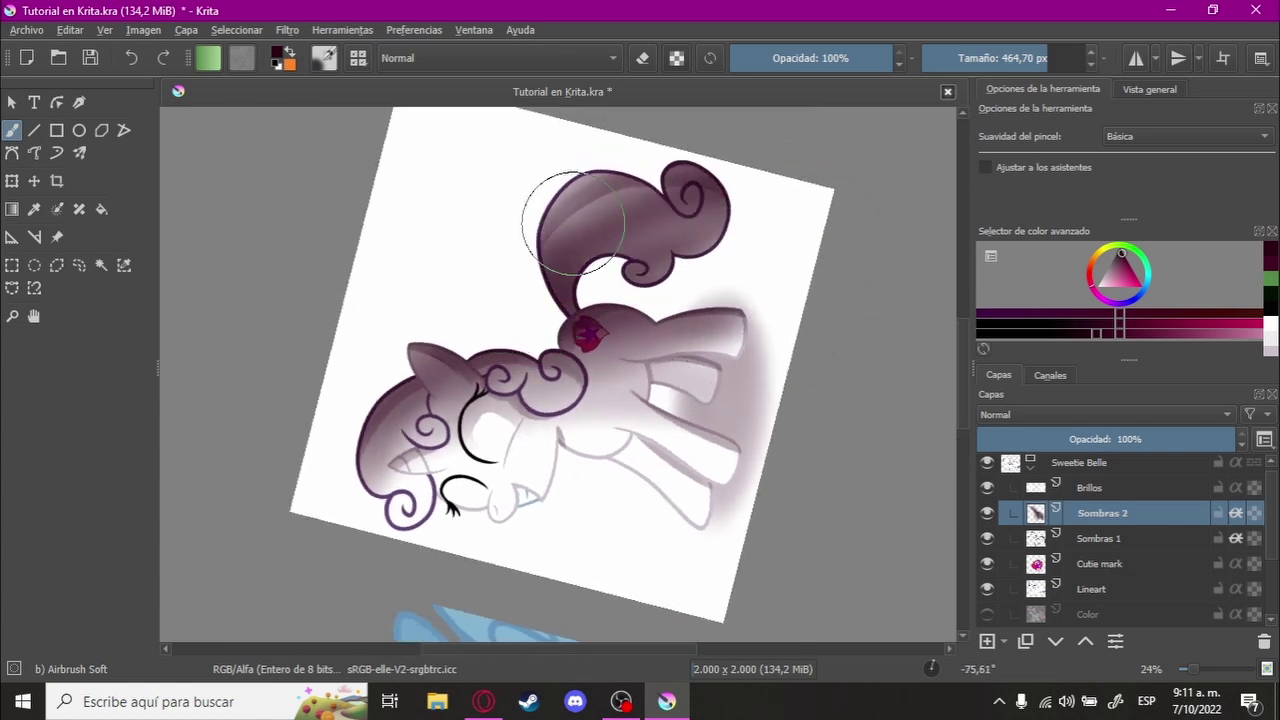
pyautogui.moveTo(573, 222)
pyautogui.mouseDown()
pyautogui.moveTo(471, 257)
pyautogui.moveTo(714, 337)
pyautogui.moveTo(810, 257)
pyautogui.mouseUp()
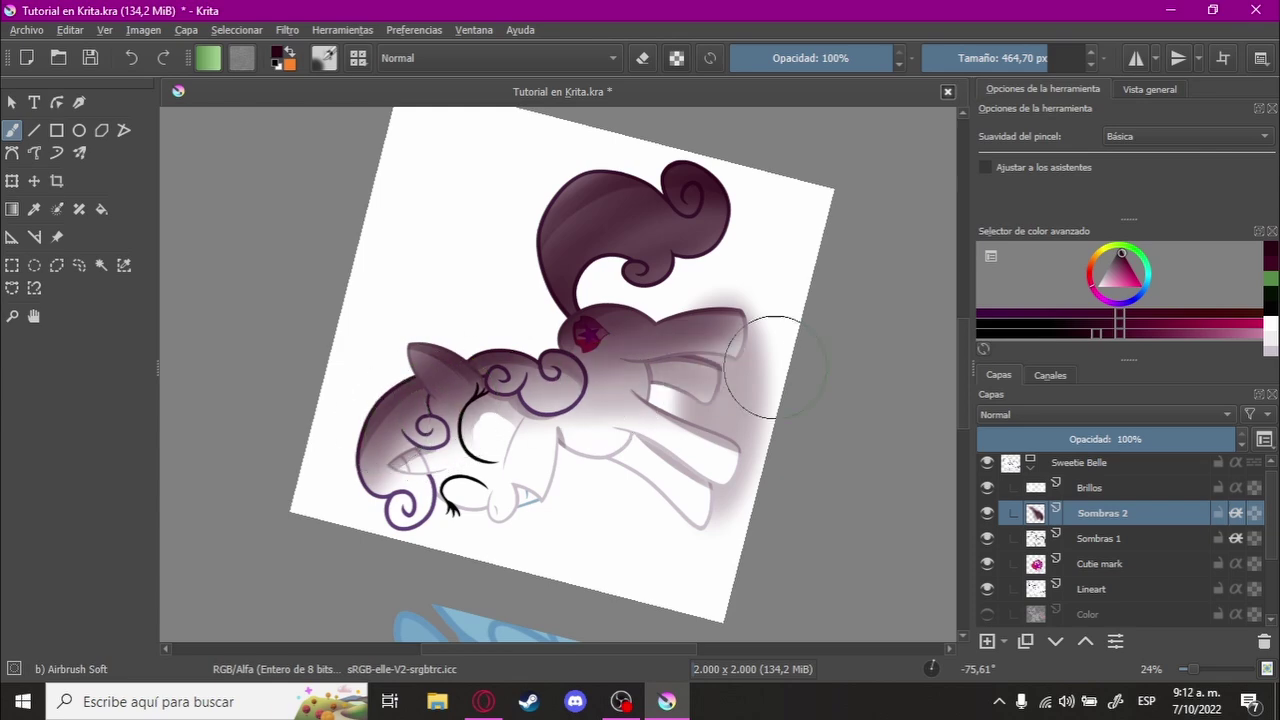
# Step: Rotate the view back upright and zoom out to see the whole pony
pyautogui.moveTo(670, 347); pyautogui.dragTo(679, 431)
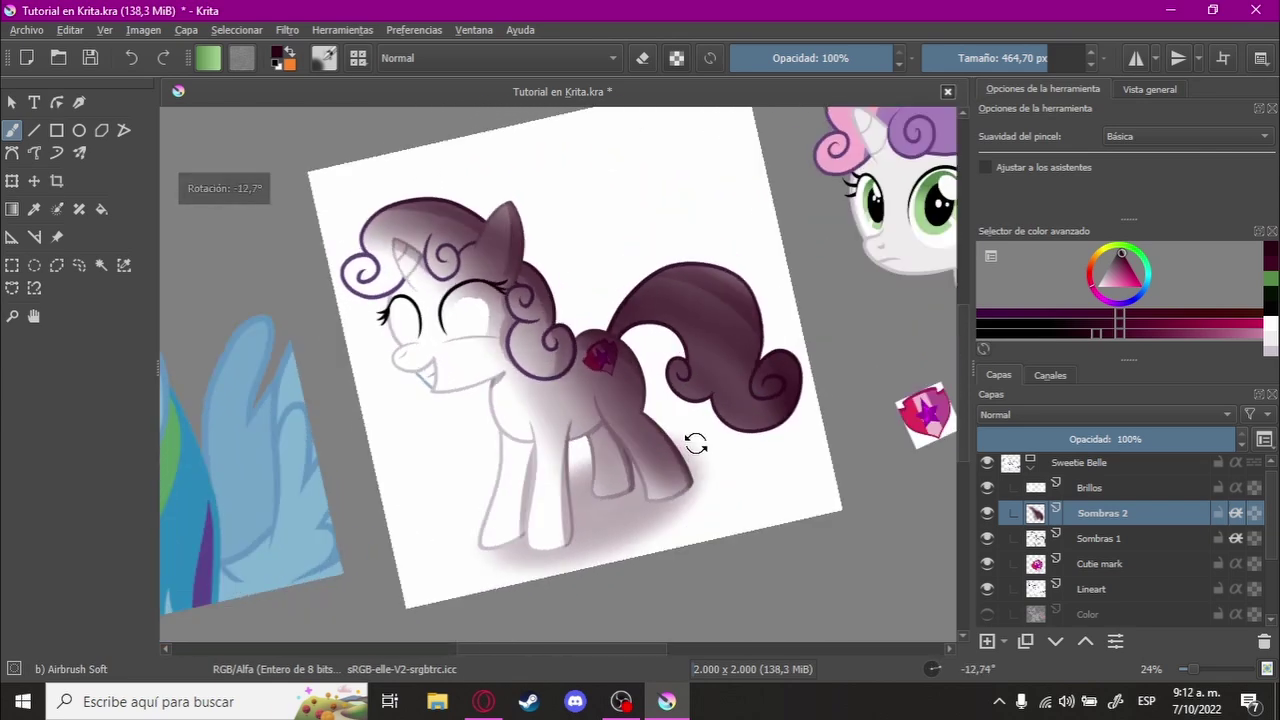
pyautogui.scroll(1, 543, 428)
pyautogui.moveTo(543, 428)
pyautogui.mouseDown()
pyautogui.moveTo(543, 471)
pyautogui.moveTo(743, 483)
pyautogui.mouseUp()
pyautogui.scroll(-1, 471, 471)
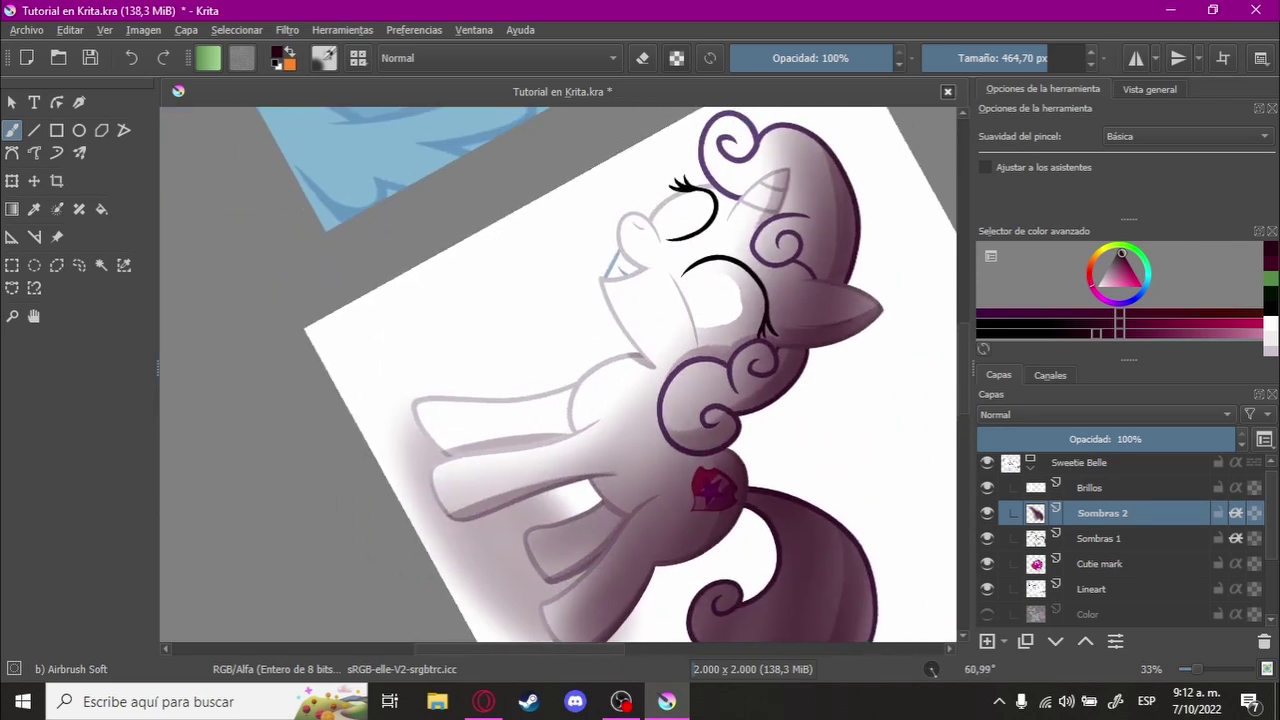
pyautogui.moveTo(471, 471)
pyautogui.mouseDown()
pyautogui.moveTo(434, 400)
pyautogui.moveTo(749, 355)
pyautogui.moveTo(744, 376)
pyautogui.mouseUp()
pyautogui.scroll(-1, 749, 355)
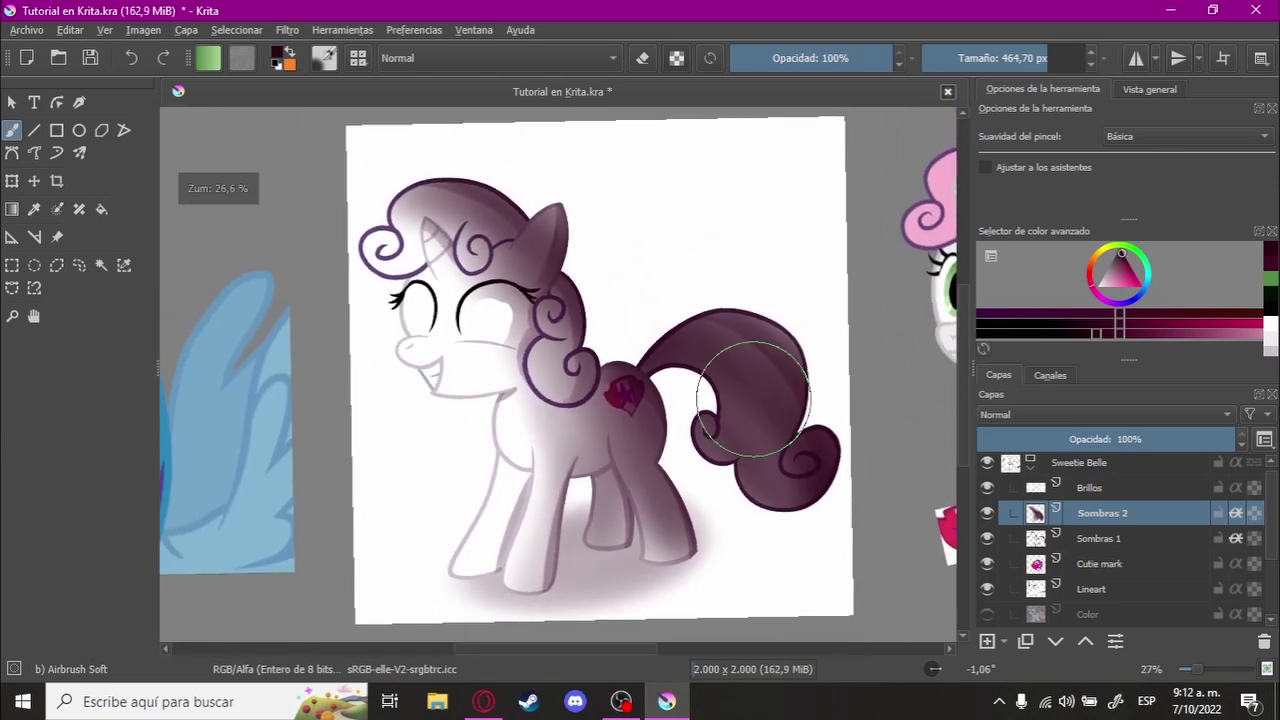
pyautogui.moveTo(744, 376)
pyautogui.mouseDown()
pyautogui.moveTo(750, 420)
pyautogui.moveTo(522, 362)
pyautogui.moveTo(526, 390)
pyautogui.moveTo(677, 312)
pyautogui.mouseUp()
# Step: Hide the Sombras 2 shading layer
pyautogui.click(987, 513)
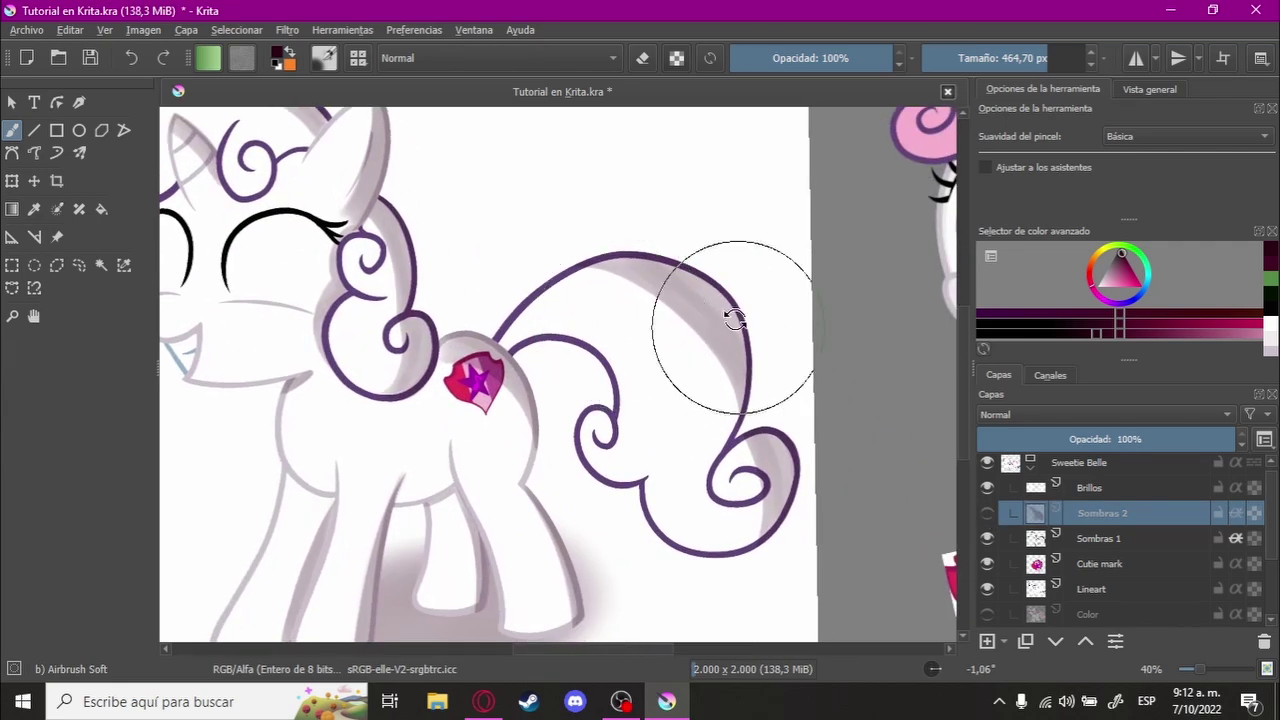
pyautogui.moveTo(723, 323); pyautogui.dragTo(729, 323)
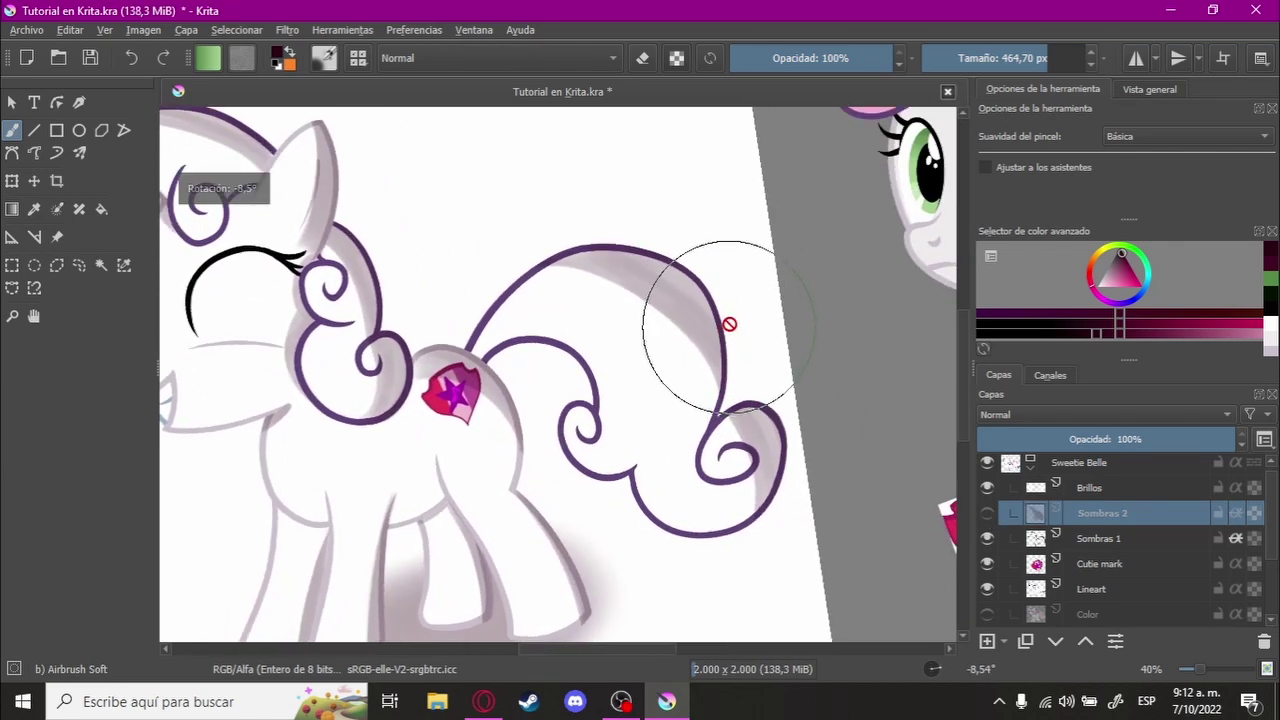
pyautogui.hscroll(3, 800, 370)
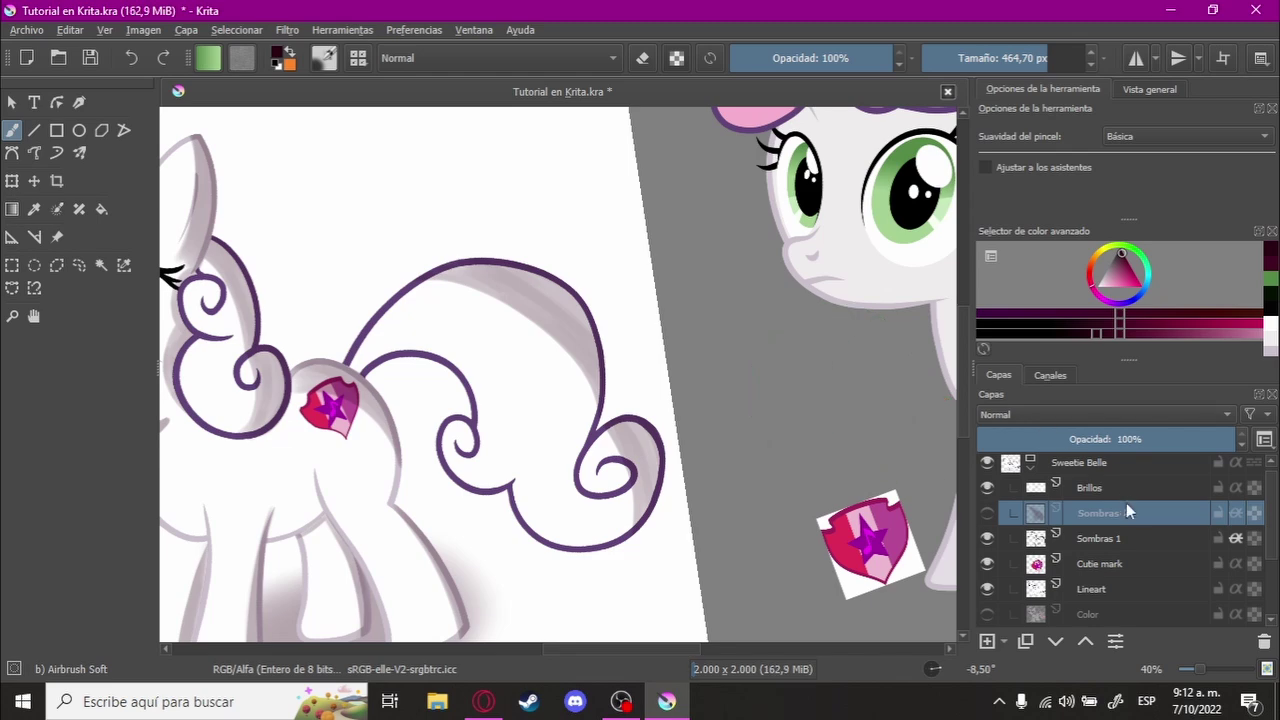
# Step: Make Sombras 1 active and raise its opacity to 100%
pyautogui.click(1102, 538)
pyautogui.moveTo(549, 374)
pyautogui.mouseDown()
pyautogui.moveTo(570, 280)
pyautogui.moveTo(640, 330)
pyautogui.mouseUp()
pyautogui.moveTo(1066, 439); pyautogui.dragTo(1235, 439)
pyautogui.moveTo(558, 298); pyautogui.dragTo(608, 378)
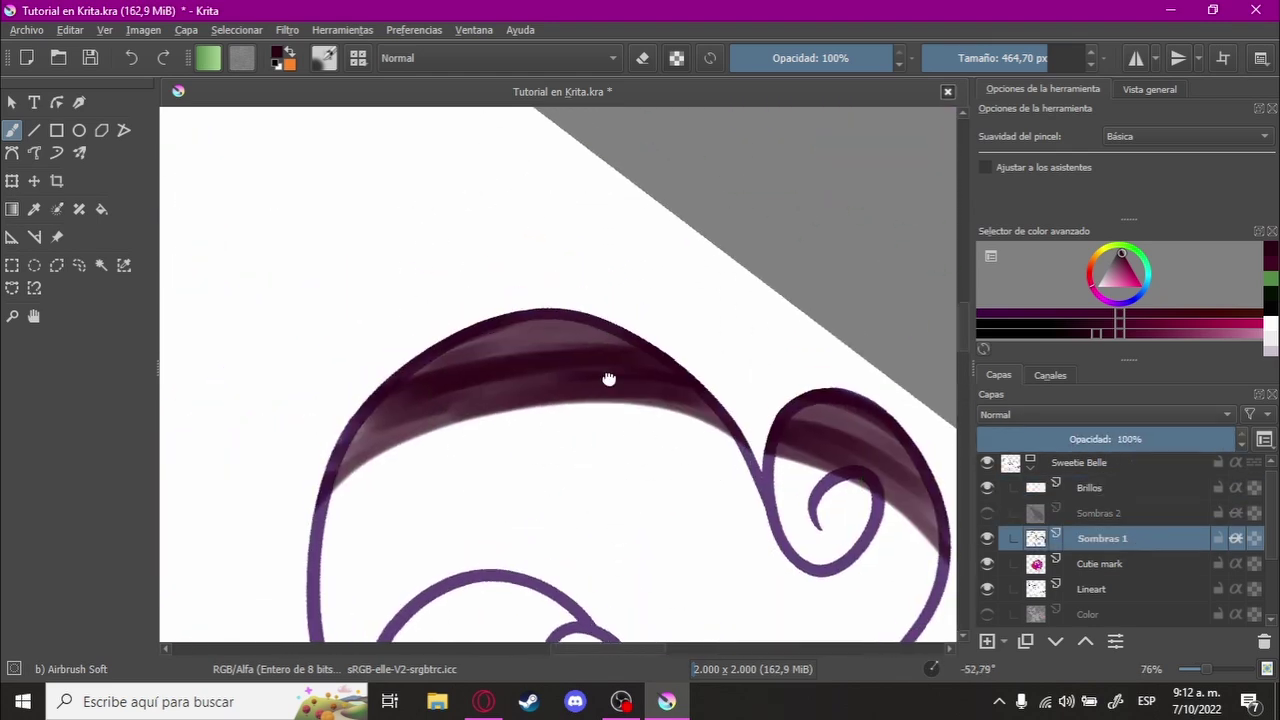
pyautogui.scroll(-3, 608, 378)
pyautogui.moveTo(686, 314); pyautogui.dragTo(723, 343)
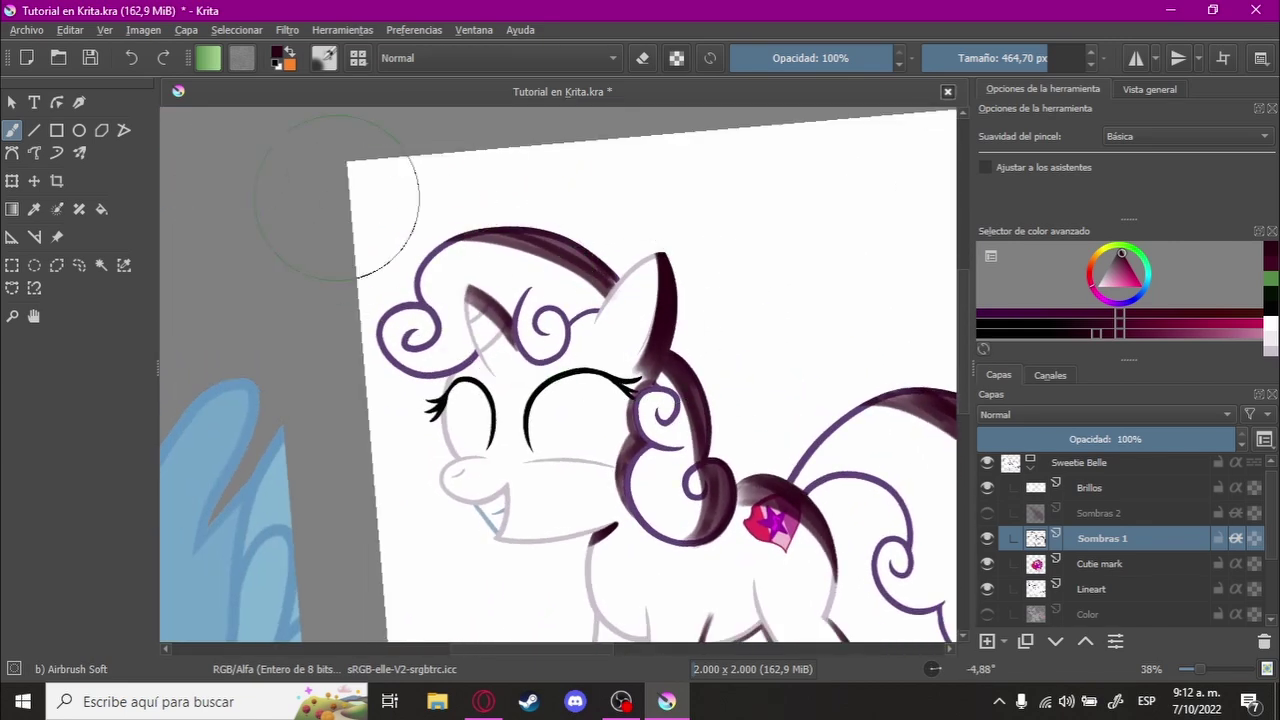
pyautogui.click(327, 60)
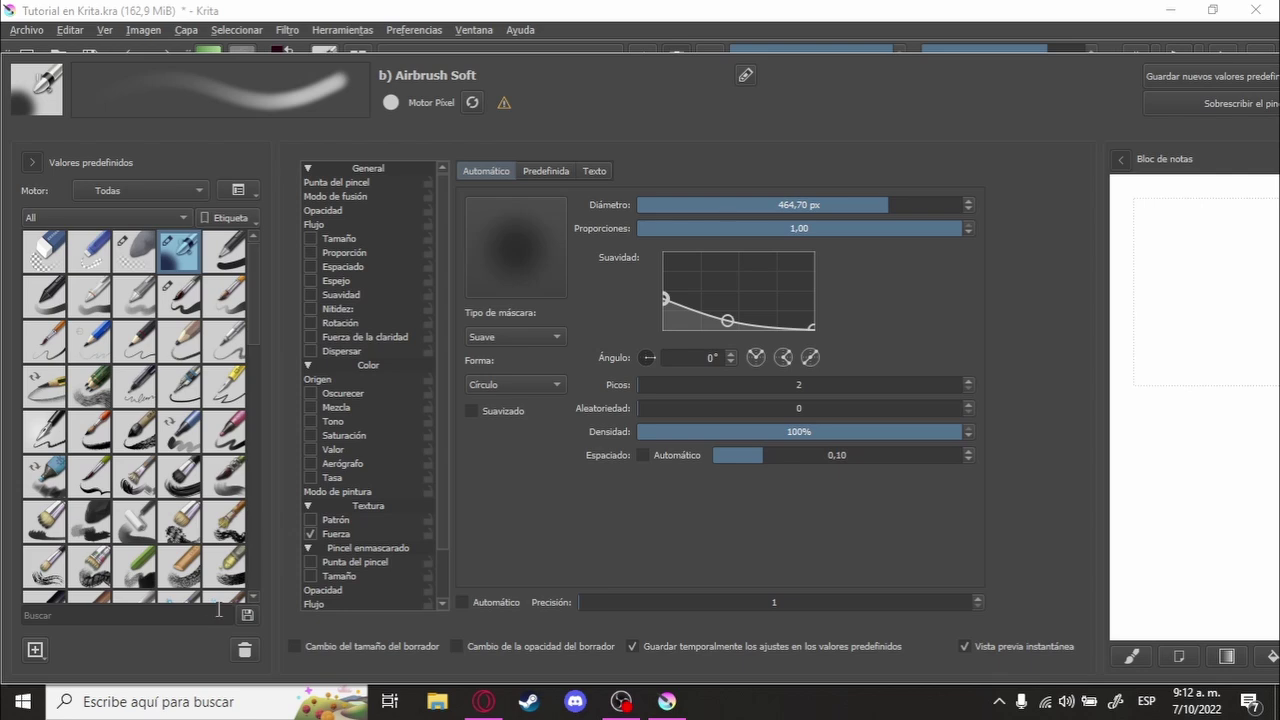
# Step: Search 'blender' and select the k) Blender Basic smudge preset at 50 px
pyautogui.write('blender')
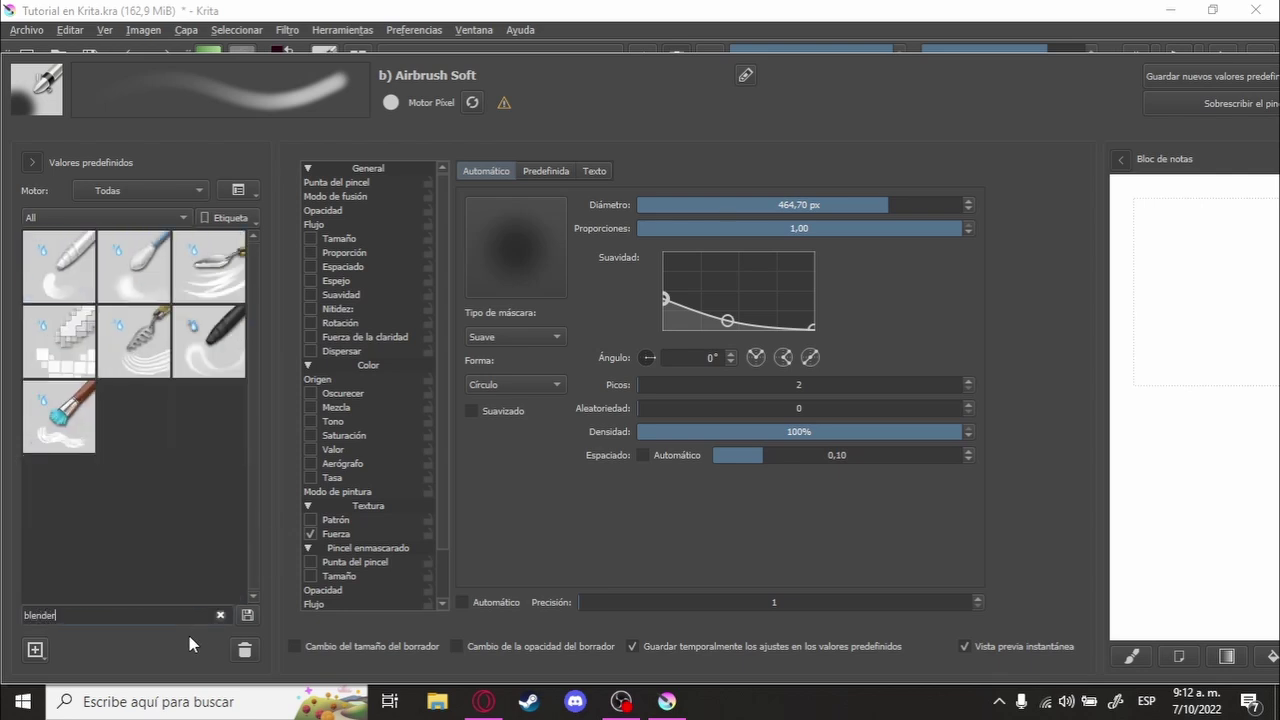
pyautogui.click(59, 266)
pyautogui.click(498, 14)
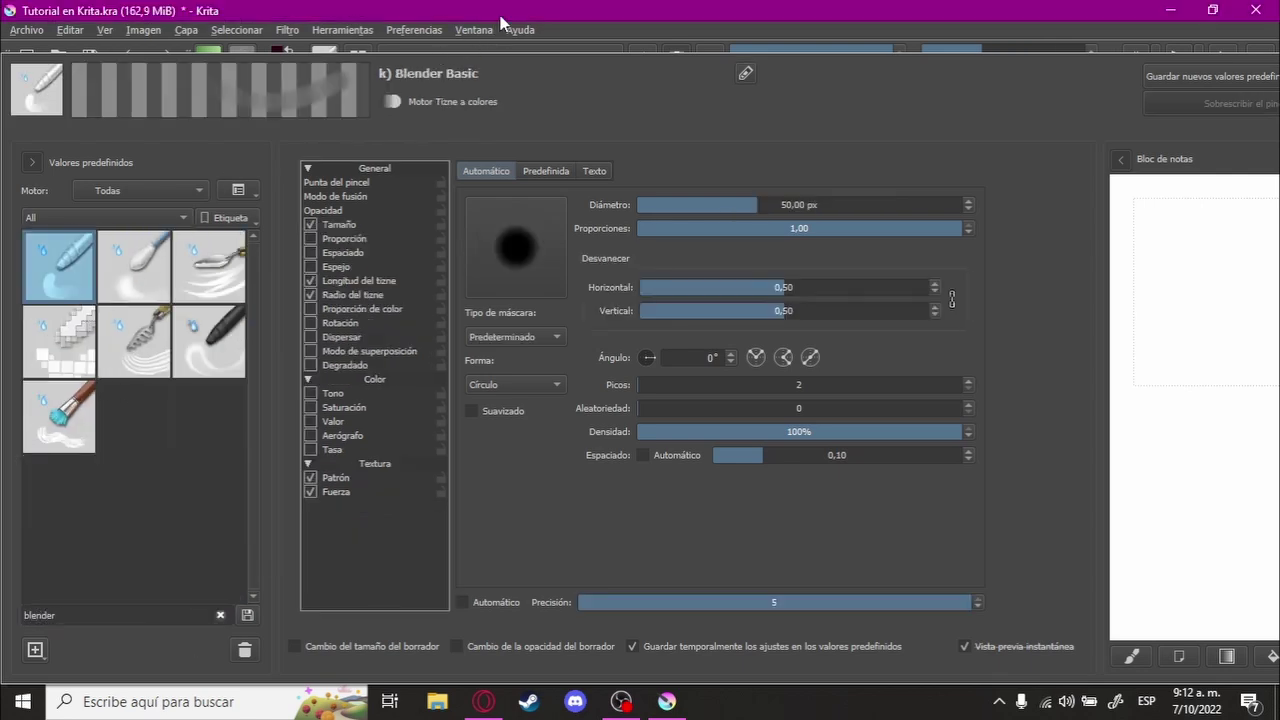
pyautogui.moveTo(410, 260); pyautogui.dragTo(405, 318)
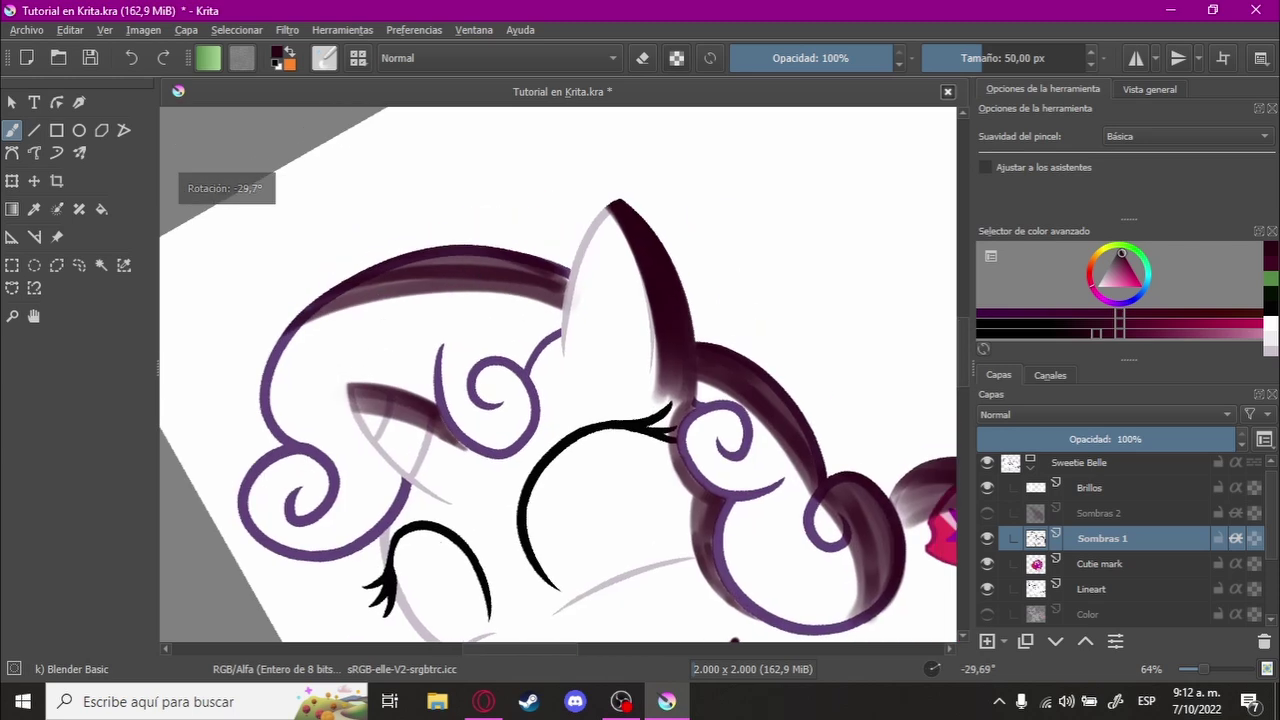
# Step: In canvas-only mode, smudge the mane's upper-curve shadow into an even band toward the ear
pyautogui.press('Tab')
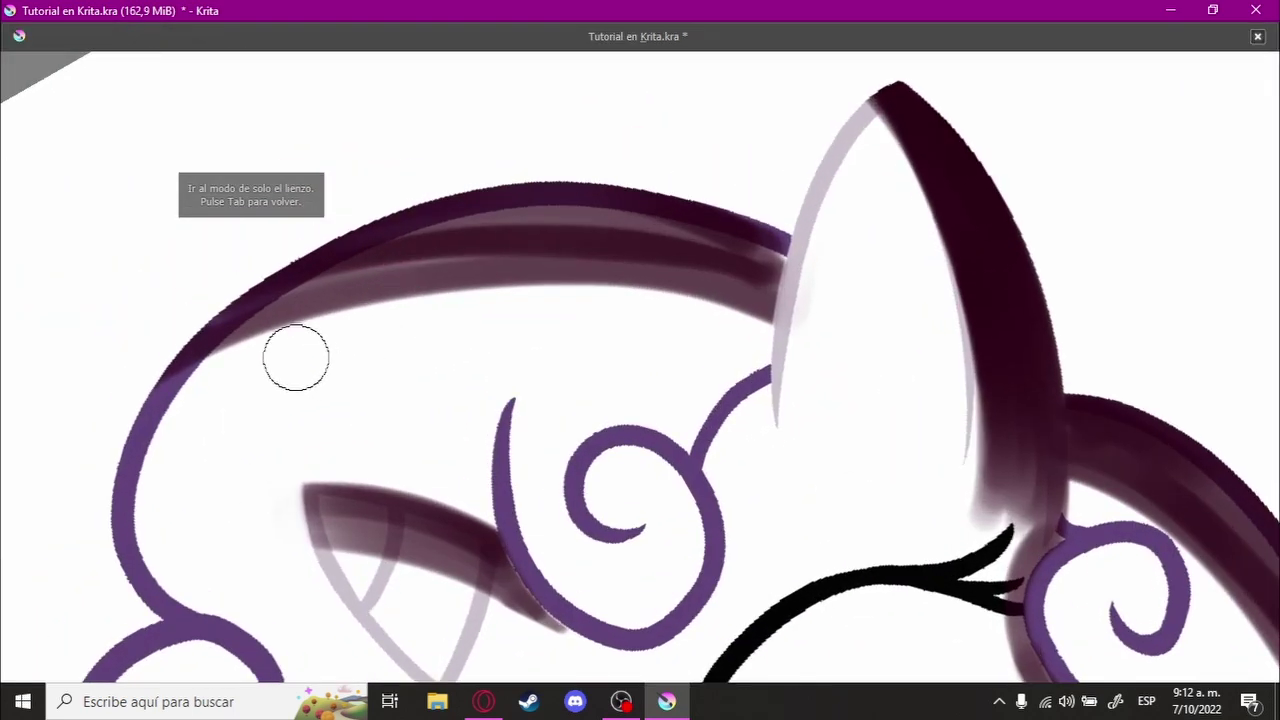
pyautogui.moveTo(351, 294); pyautogui.dragTo(710, 310)
pyautogui.hotkey('ctrl', 'z')
pyautogui.moveTo(180, 366); pyautogui.dragTo(510, 320)
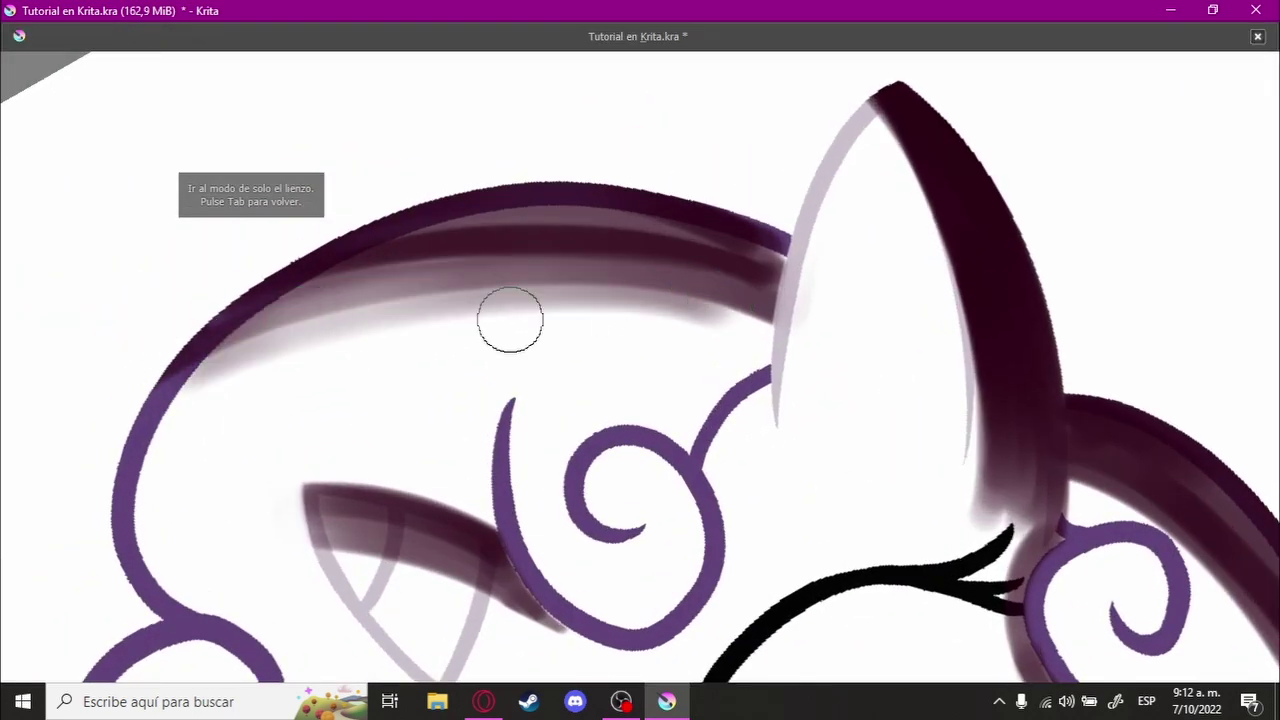
pyautogui.moveTo(174, 356); pyautogui.dragTo(770, 300)
pyautogui.moveTo(354, 266); pyautogui.dragTo(750, 295)
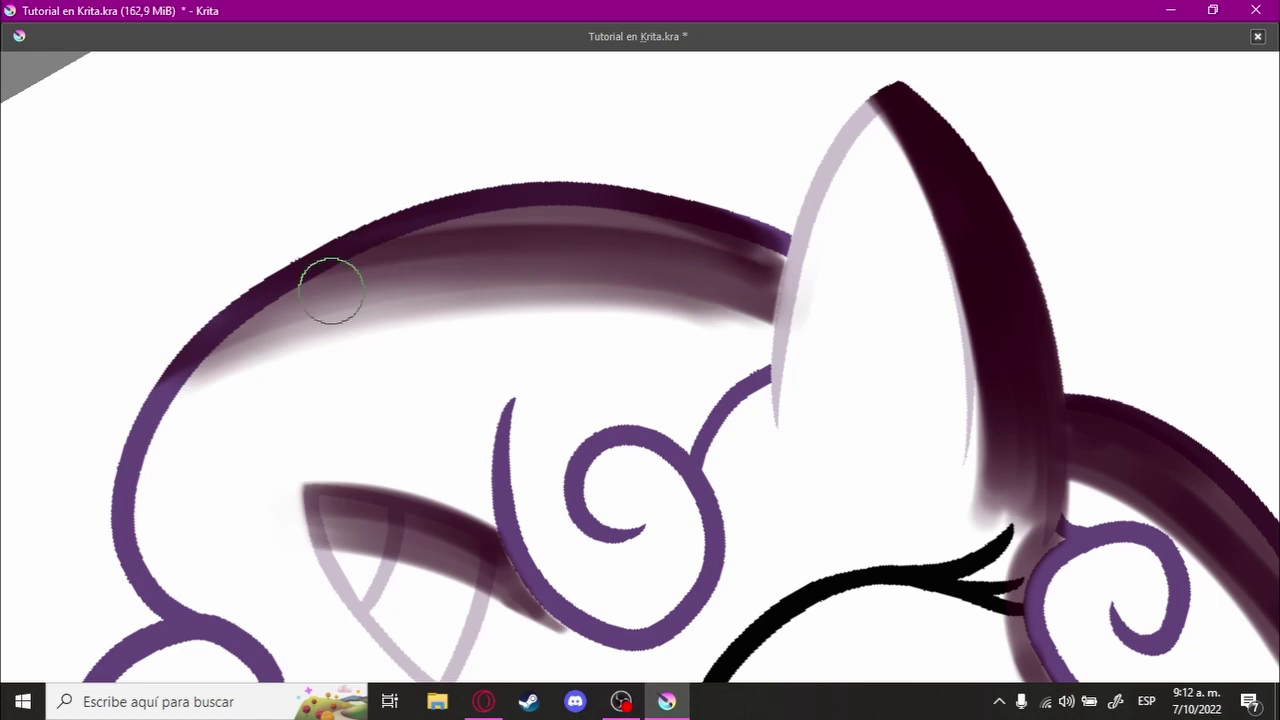
pyautogui.moveTo(331, 289); pyautogui.dragTo(718, 284)
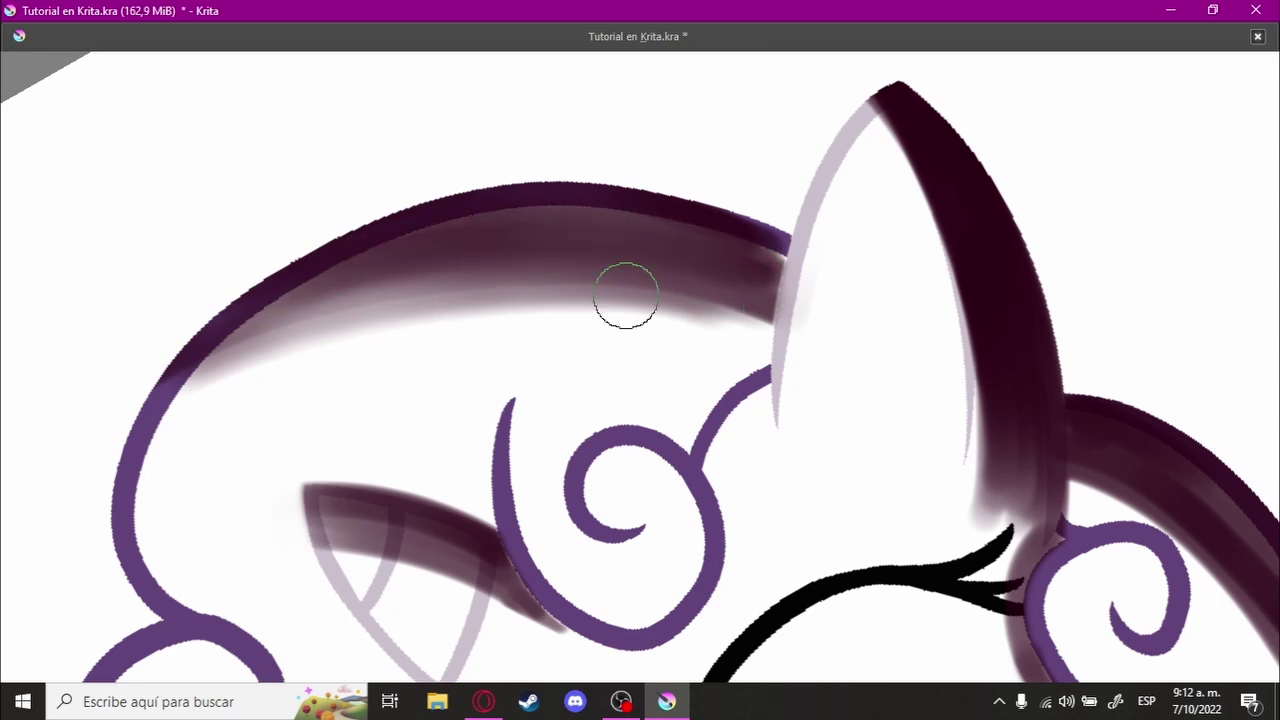
pyautogui.moveTo(430, 300); pyautogui.dragTo(783, 320)
pyautogui.moveTo(206, 355); pyautogui.dragTo(770, 310)
pyautogui.moveTo(149, 400); pyautogui.dragTo(686, 277)
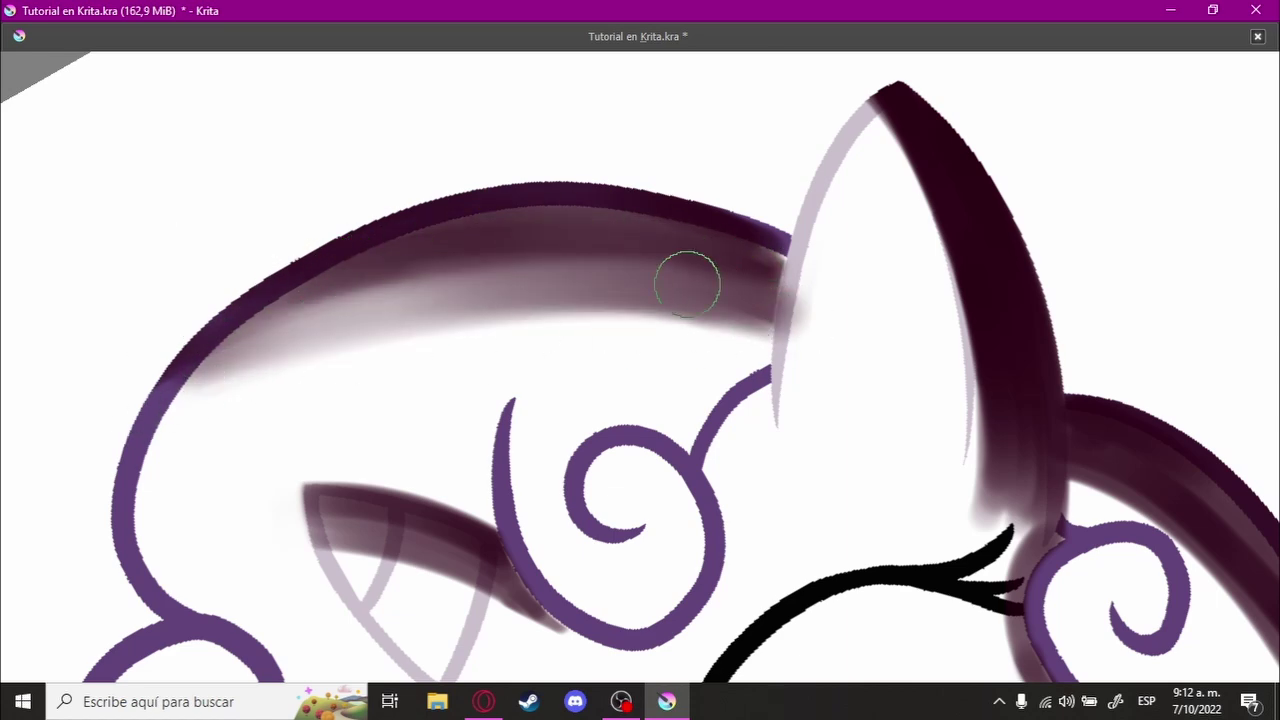
pyautogui.moveTo(183, 346); pyautogui.dragTo(674, 274)
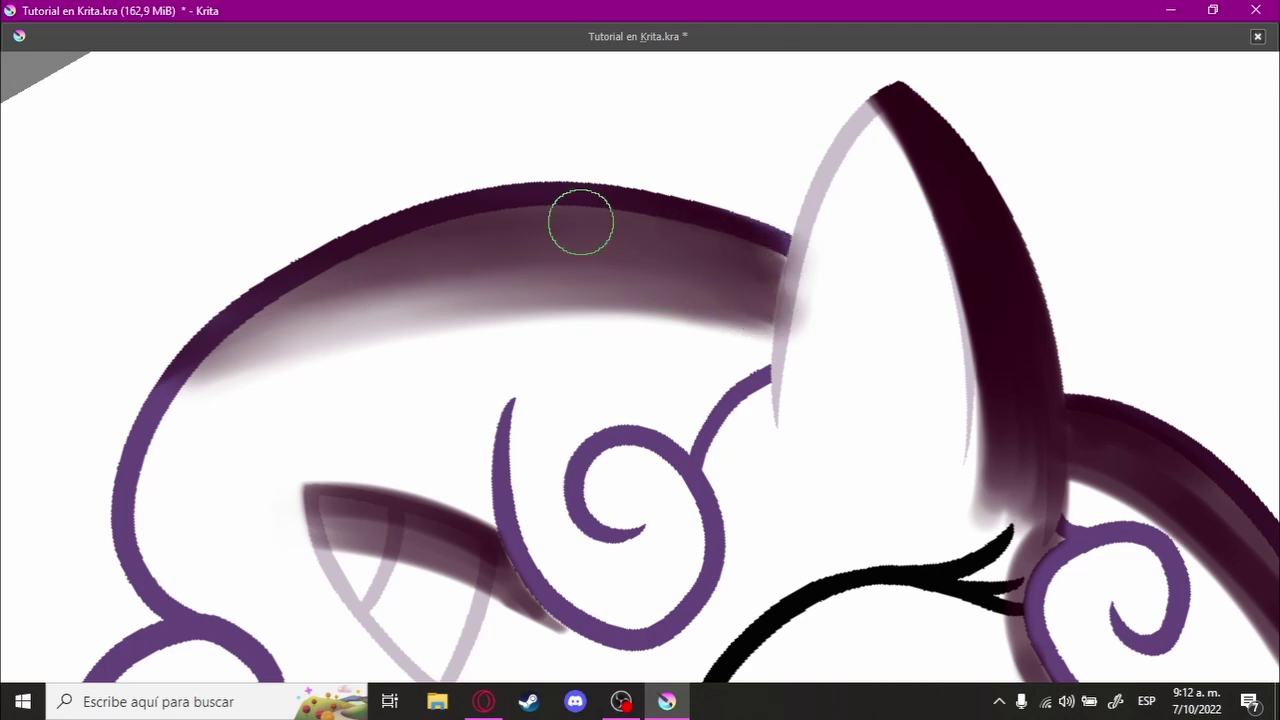
# Step: Extend and soften the blended shading down near the left outline and the band's right end
pyautogui.moveTo(177, 390); pyautogui.dragTo(740, 300)
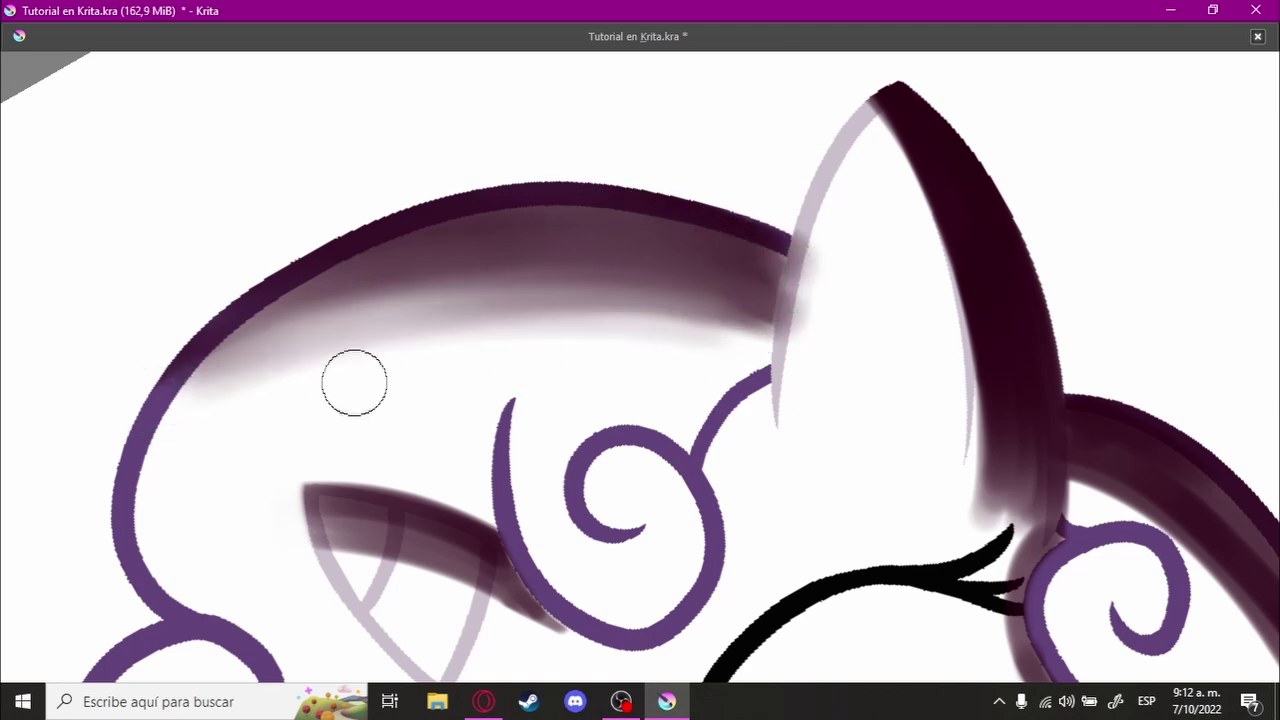
pyautogui.moveTo(143, 409); pyautogui.dragTo(709, 334)
pyautogui.moveTo(236, 351); pyautogui.dragTo(611, 277)
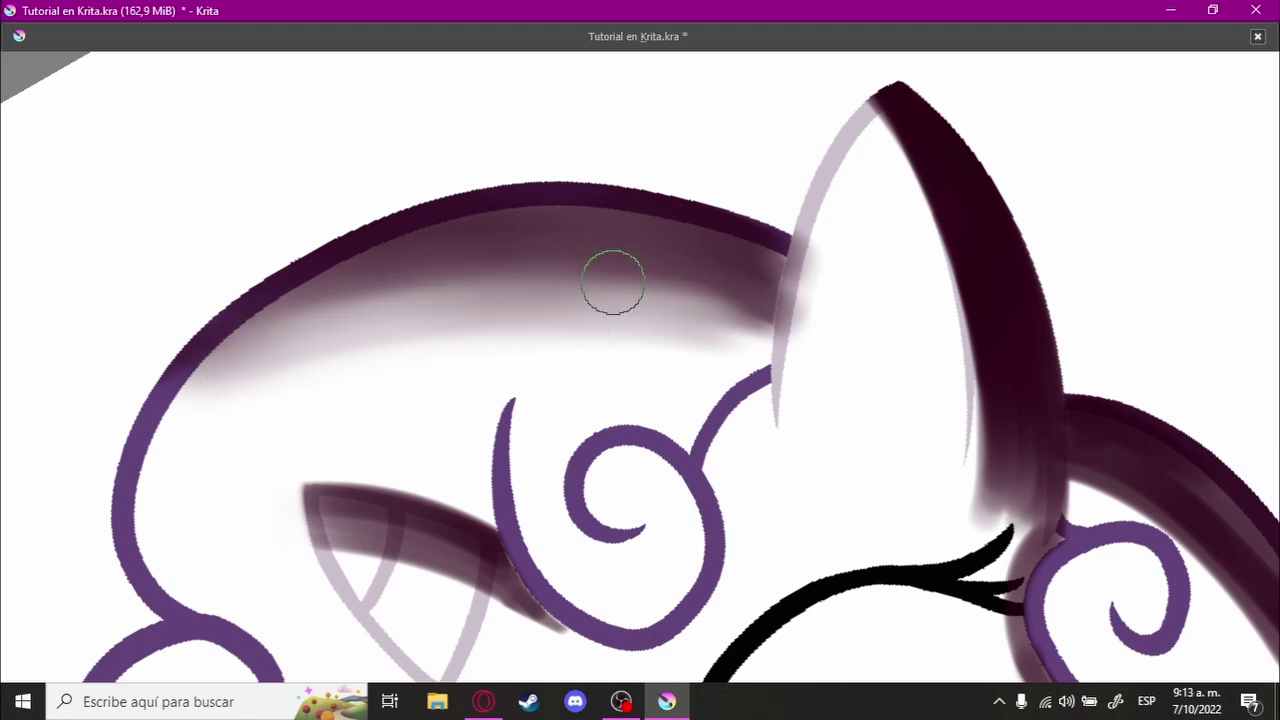
pyautogui.moveTo(610, 355); pyautogui.dragTo(260, 380)
pyautogui.moveTo(726, 356); pyautogui.dragTo(321, 389)
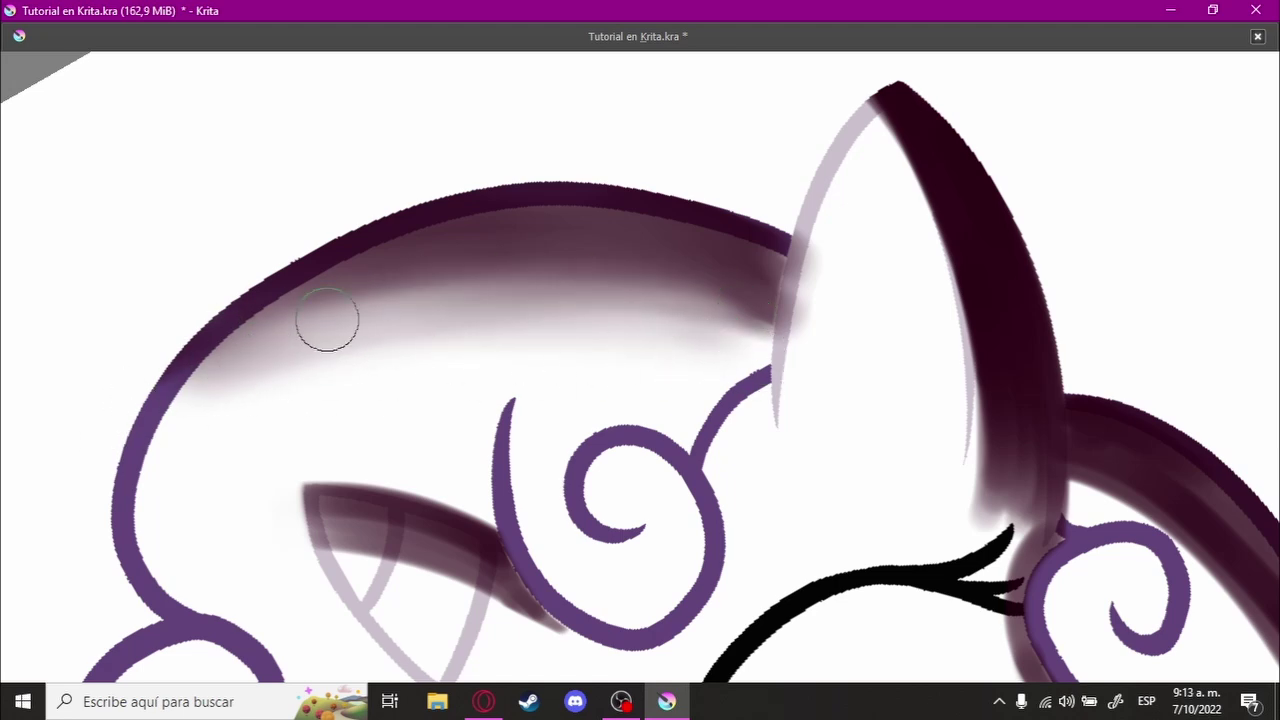
pyautogui.moveTo(327, 320); pyautogui.dragTo(399, 320)
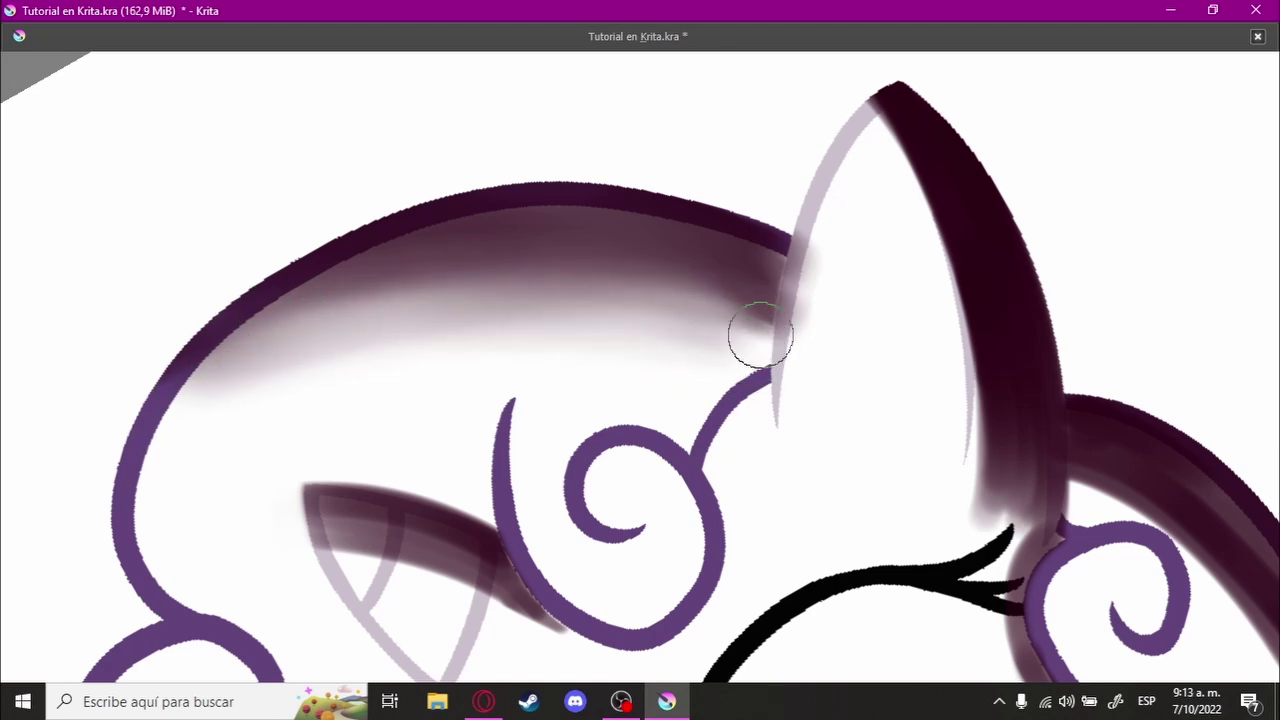
pyautogui.moveTo(760, 336)
pyautogui.mouseDown()
pyautogui.moveTo(794, 317)
pyautogui.moveTo(706, 391)
pyautogui.moveTo(834, 391)
pyautogui.moveTo(445, 412)
pyautogui.mouseUp()
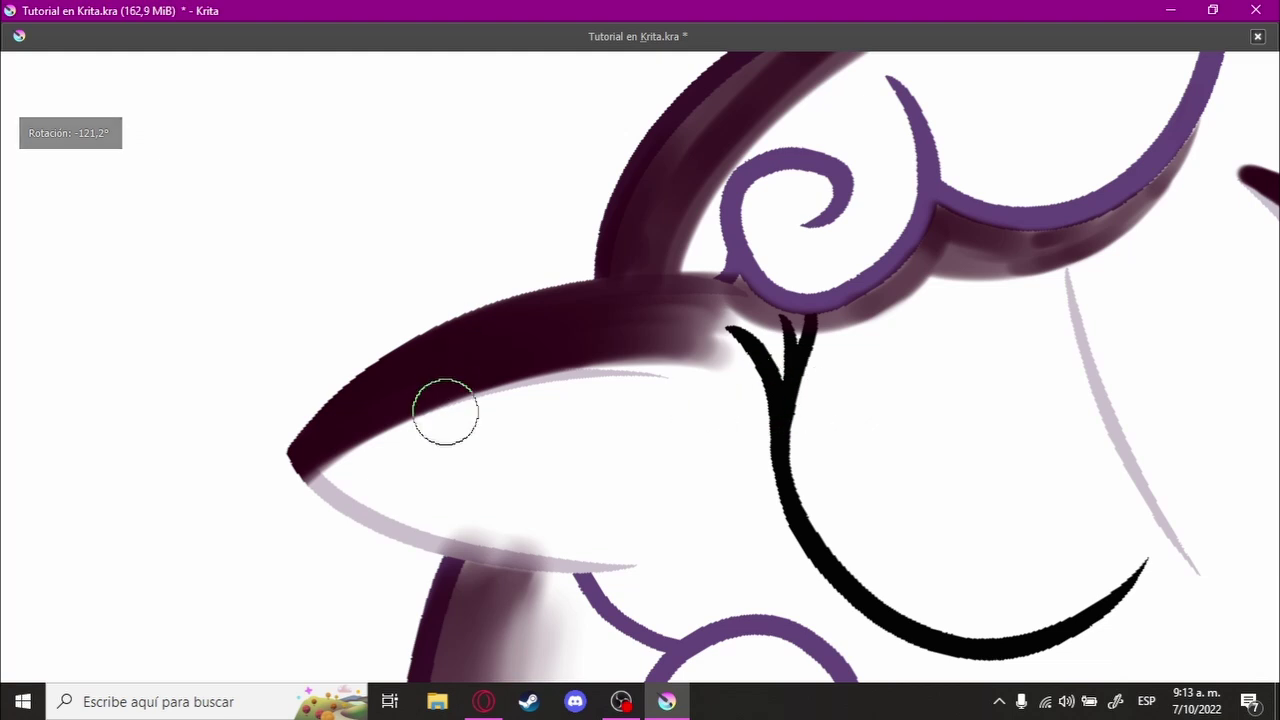
# Step: Smudge along the lower edge of the dark mane shadow with several blending strokes
pyautogui.scroll(2, 430, 428)
pyautogui.moveTo(263, 503); pyautogui.dragTo(839, 337)
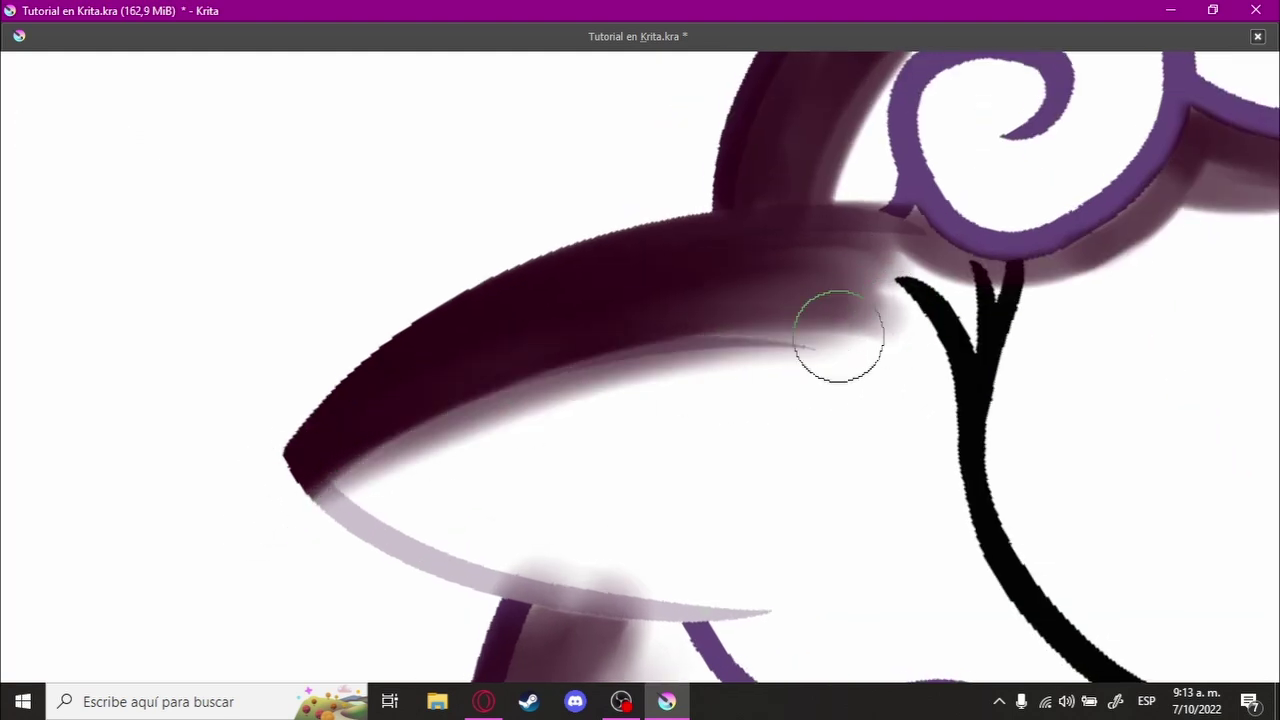
pyautogui.moveTo(308, 481); pyautogui.dragTo(726, 374)
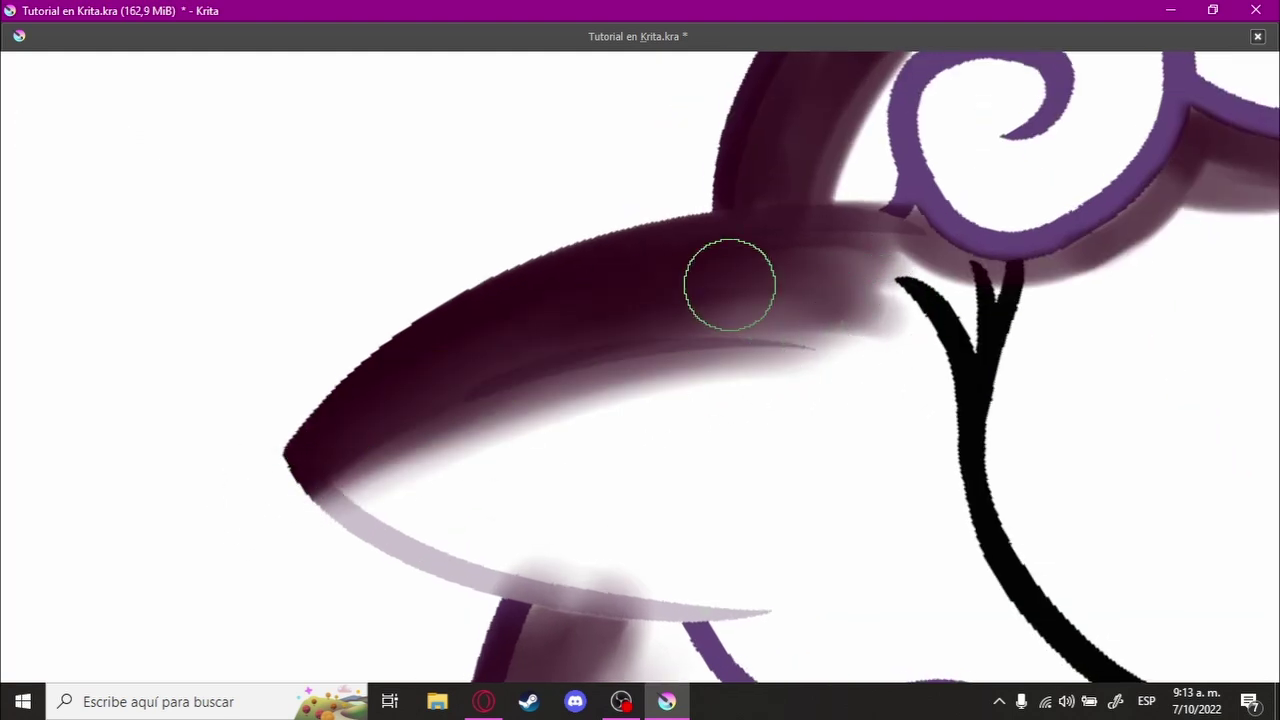
pyautogui.moveTo(278, 501); pyautogui.dragTo(689, 366)
# Step: Rotate the canvas about 15° and blend the shadow's lower edge into a soft, lighter gradient
pyautogui.moveTo(346, 456); pyautogui.dragTo(849, 349)
pyautogui.press('4')
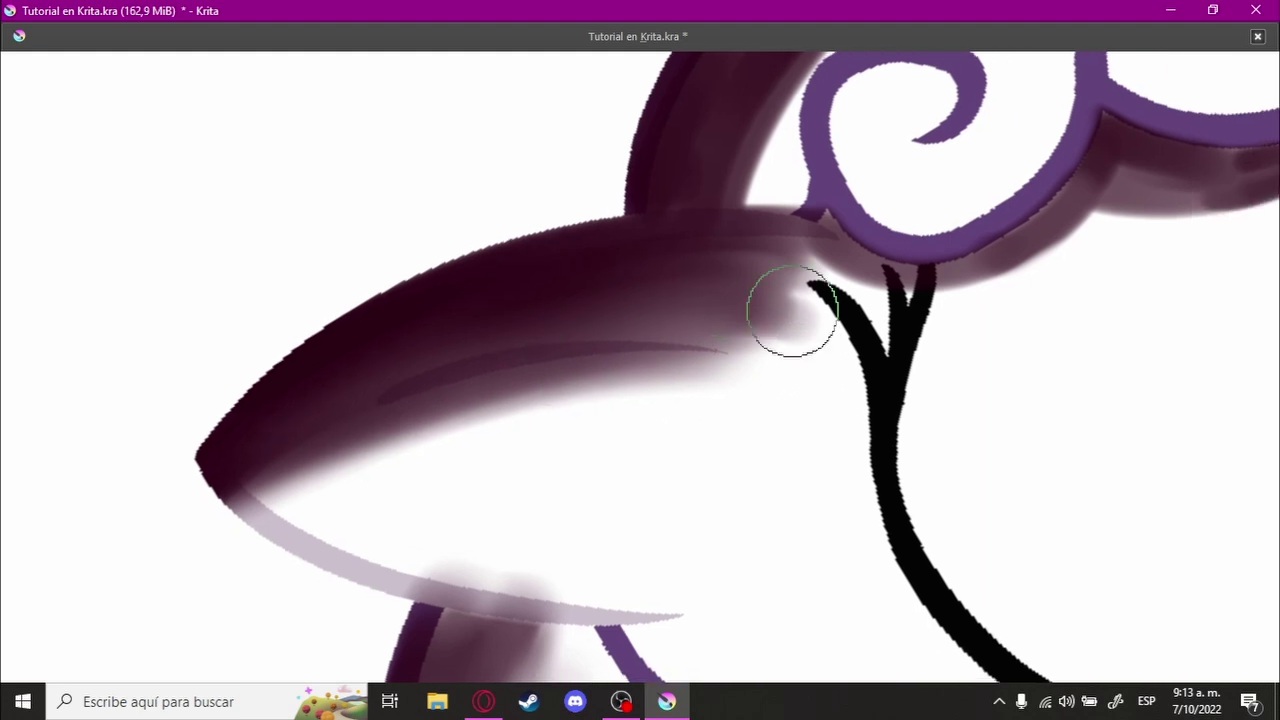
pyautogui.moveTo(241, 452); pyautogui.dragTo(586, 380)
pyautogui.moveTo(189, 503); pyautogui.dragTo(491, 417)
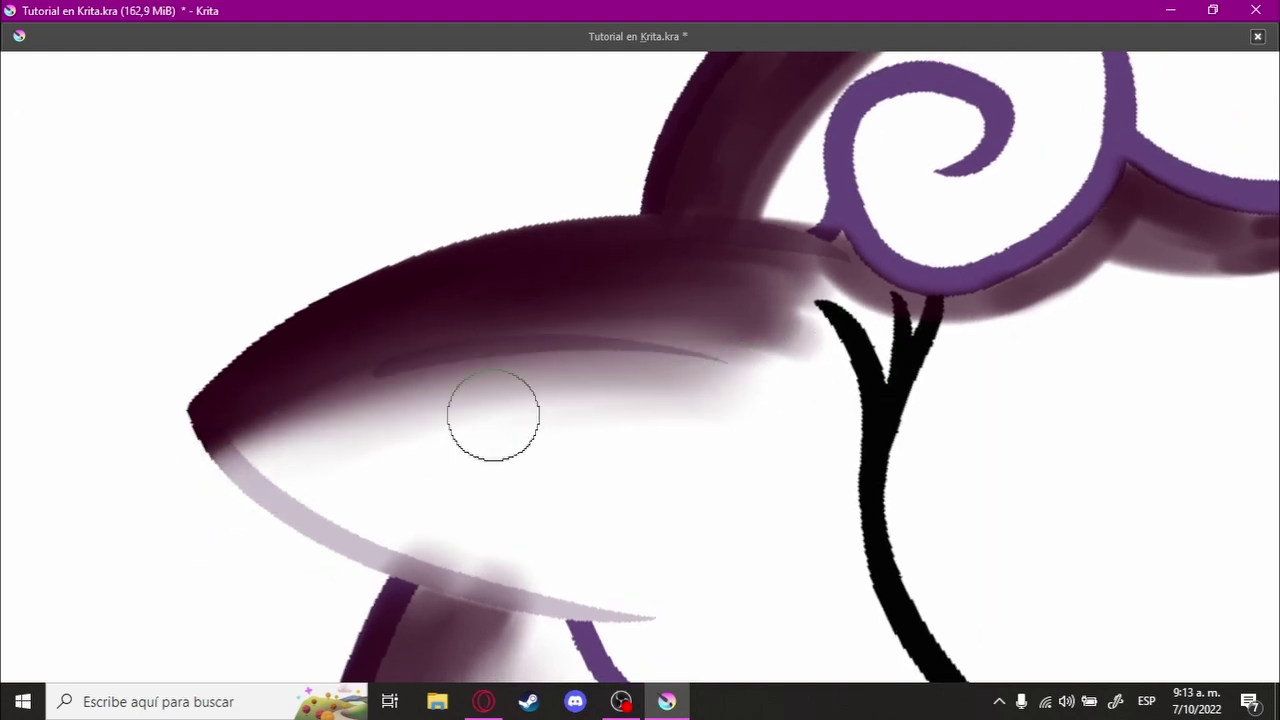
pyautogui.moveTo(186, 481); pyautogui.dragTo(609, 332)
pyautogui.moveTo(223, 449); pyautogui.dragTo(517, 351)
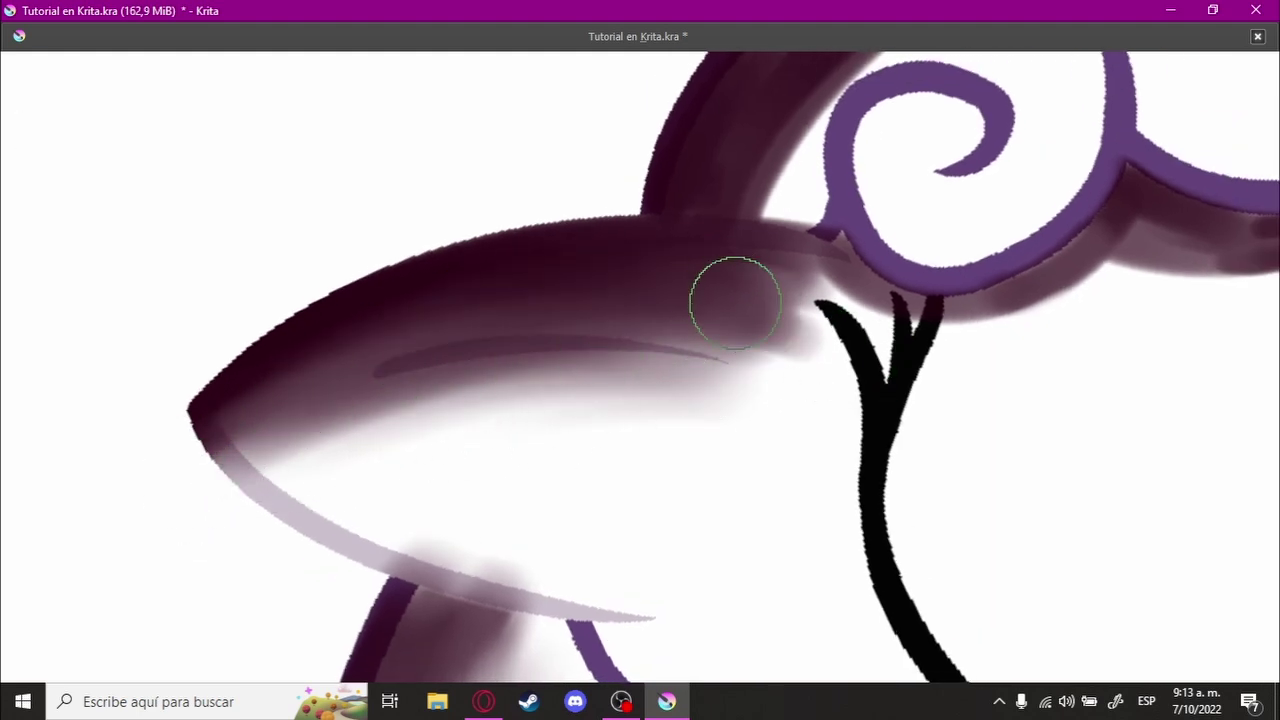
pyautogui.moveTo(330, 460); pyautogui.dragTo(734, 383)
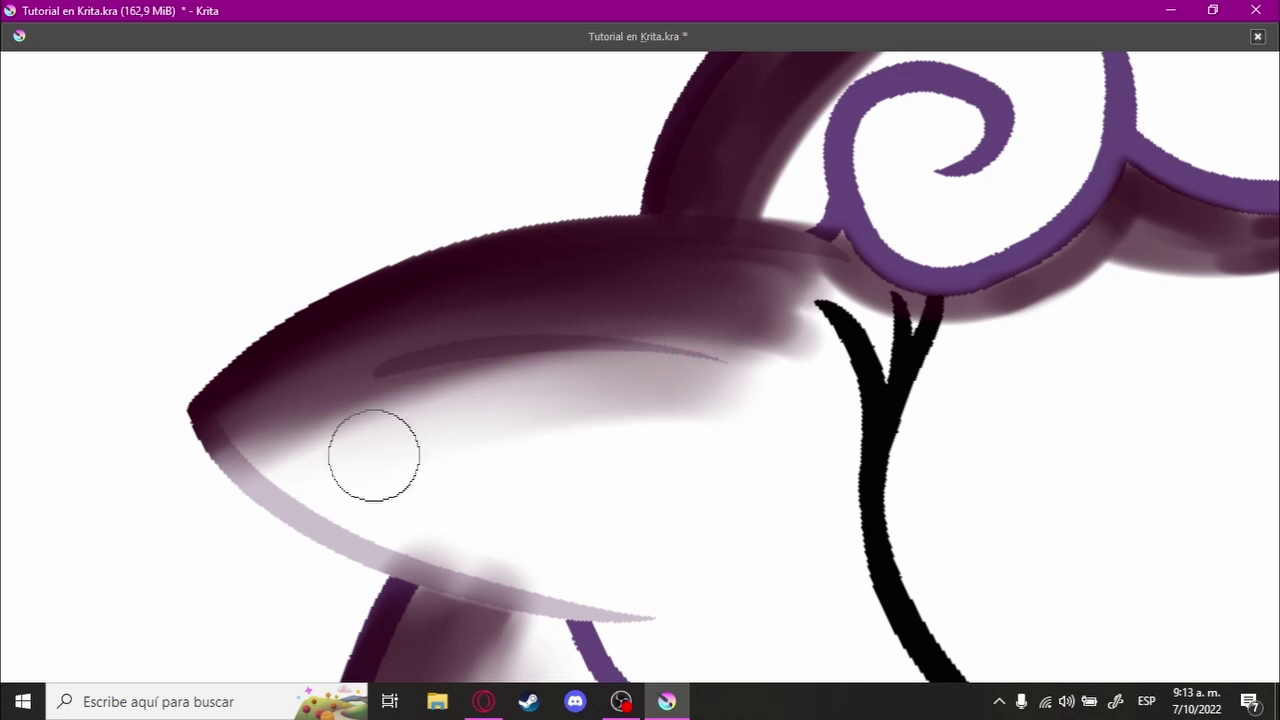
pyautogui.moveTo(233, 473); pyautogui.dragTo(740, 364)
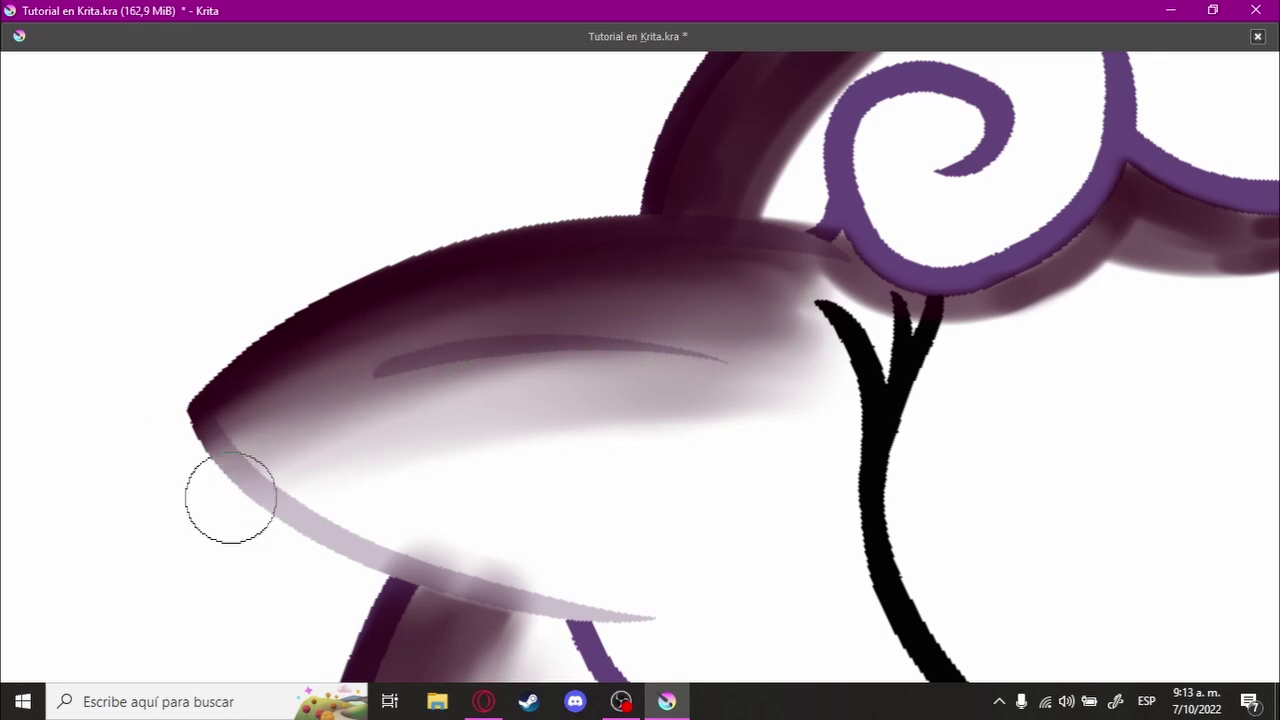
pyautogui.moveTo(489, 446)
pyautogui.mouseDown()
pyautogui.moveTo(670, 415)
pyautogui.moveTo(526, 420)
pyautogui.moveTo(634, 294)
pyautogui.moveTo(709, 354)
pyautogui.mouseUp()
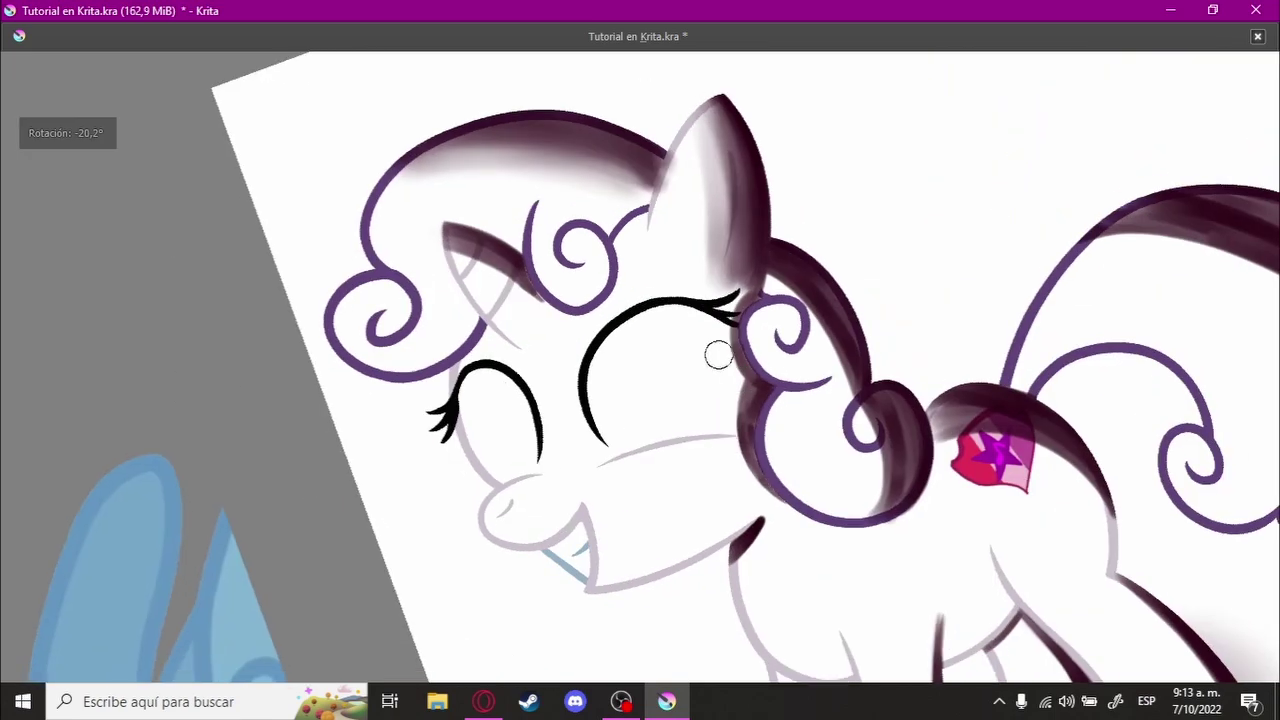
# Step: Zoom and rotate onto the unicorn horn and smooth its dark shadow band
pyautogui.scroll(3, 709, 354)
pyautogui.scroll(1, 743, 343)
pyautogui.scroll(1, 743, 343)
pyautogui.scroll(1, 794, 237)
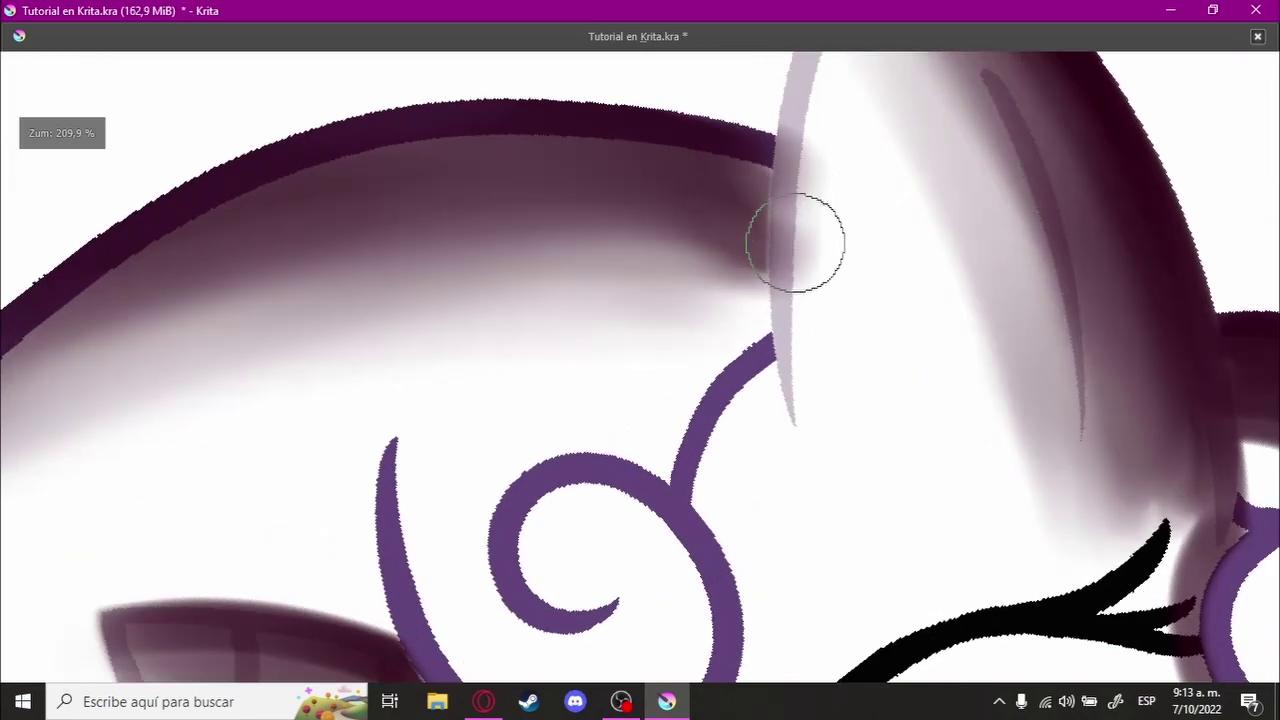
pyautogui.scroll(-1, 697, 300)
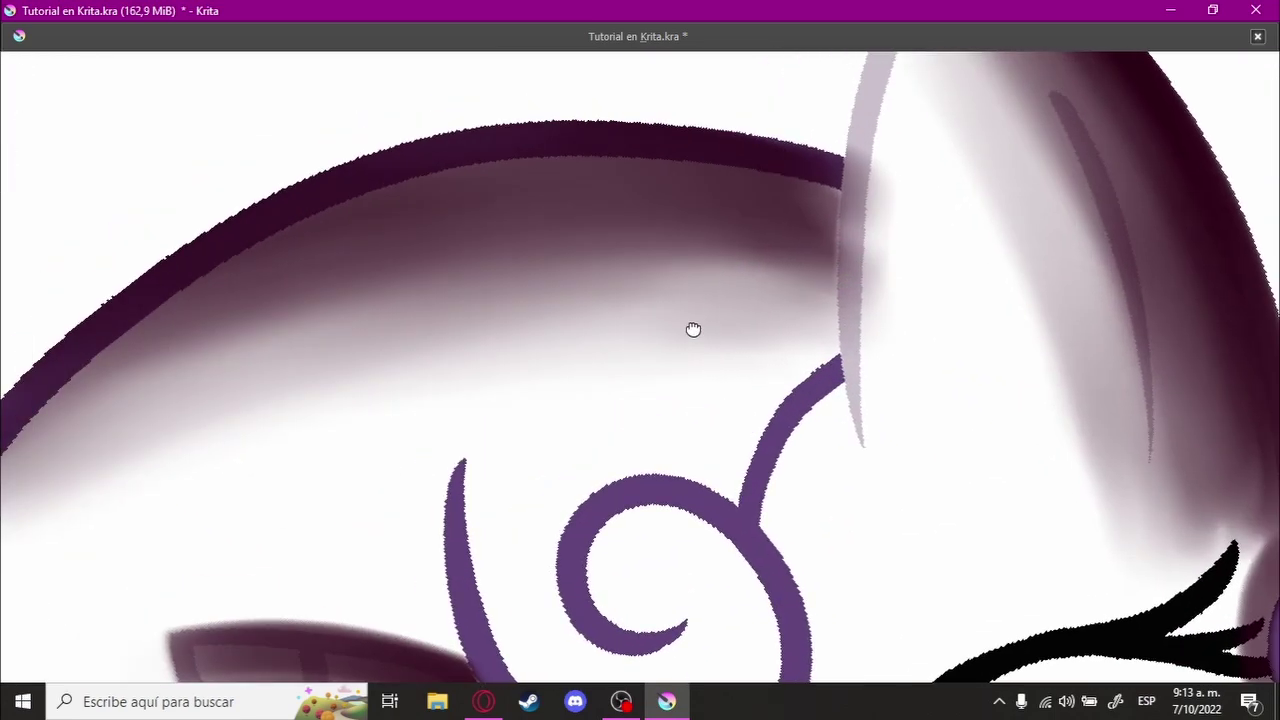
pyautogui.scroll(-2, 750, 310)
pyautogui.scroll(1, 700, 315)
pyautogui.scroll(2, 265, 381)
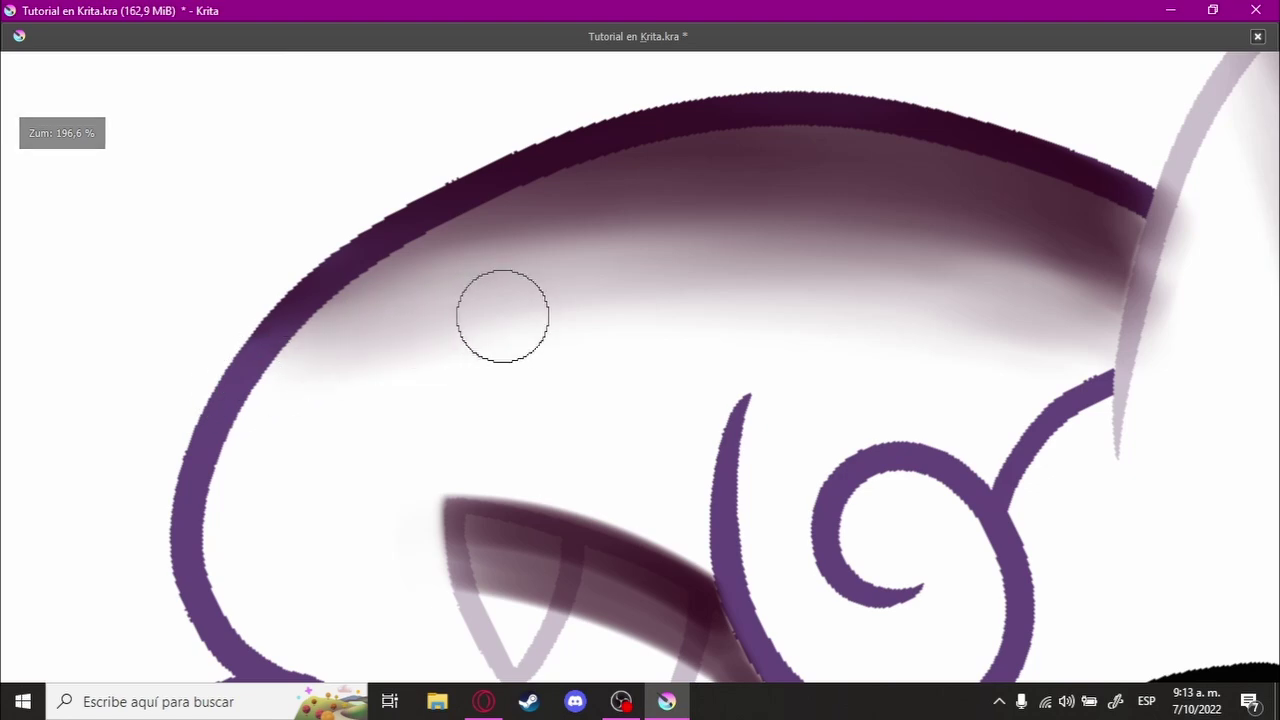
pyautogui.moveTo(294, 354); pyautogui.dragTo(339, 350)
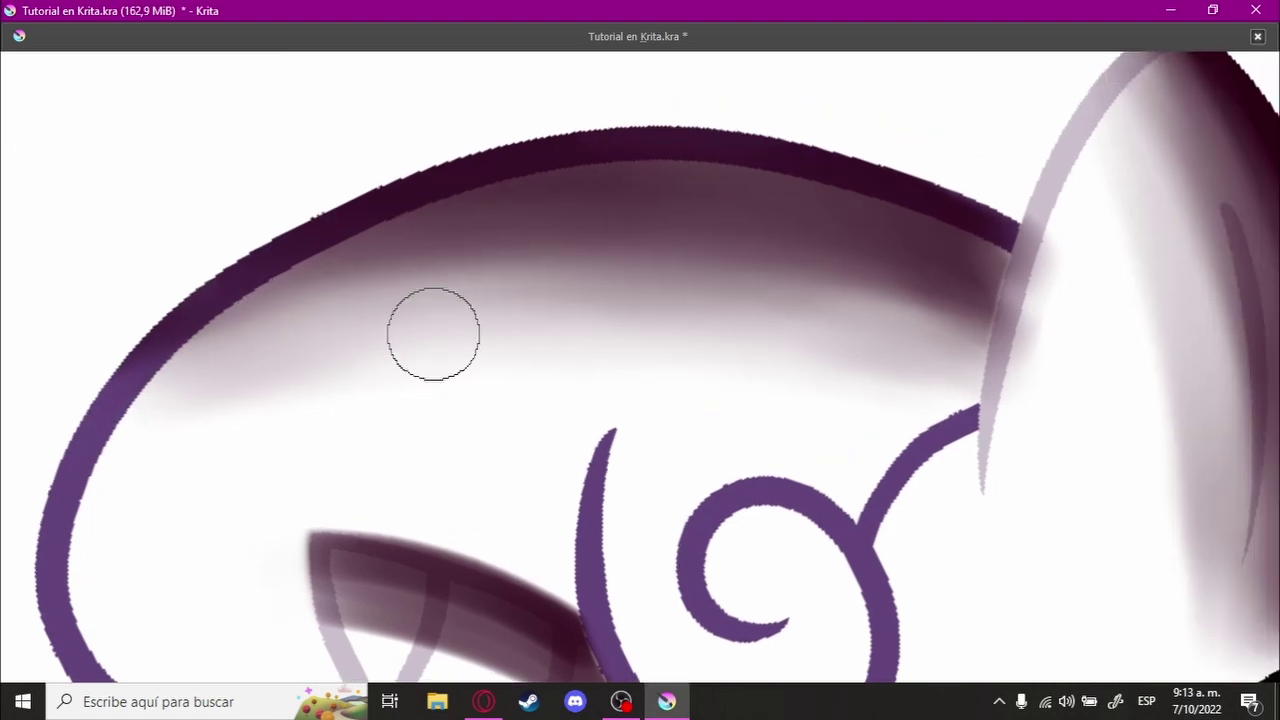
pyautogui.moveTo(431, 334)
pyautogui.mouseDown()
pyautogui.moveTo(671, 263)
pyautogui.moveTo(751, 208)
pyautogui.moveTo(653, 202)
pyautogui.moveTo(614, 277)
pyautogui.moveTo(680, 331)
pyautogui.moveTo(434, 371)
pyautogui.moveTo(873, 318)
pyautogui.mouseUp()
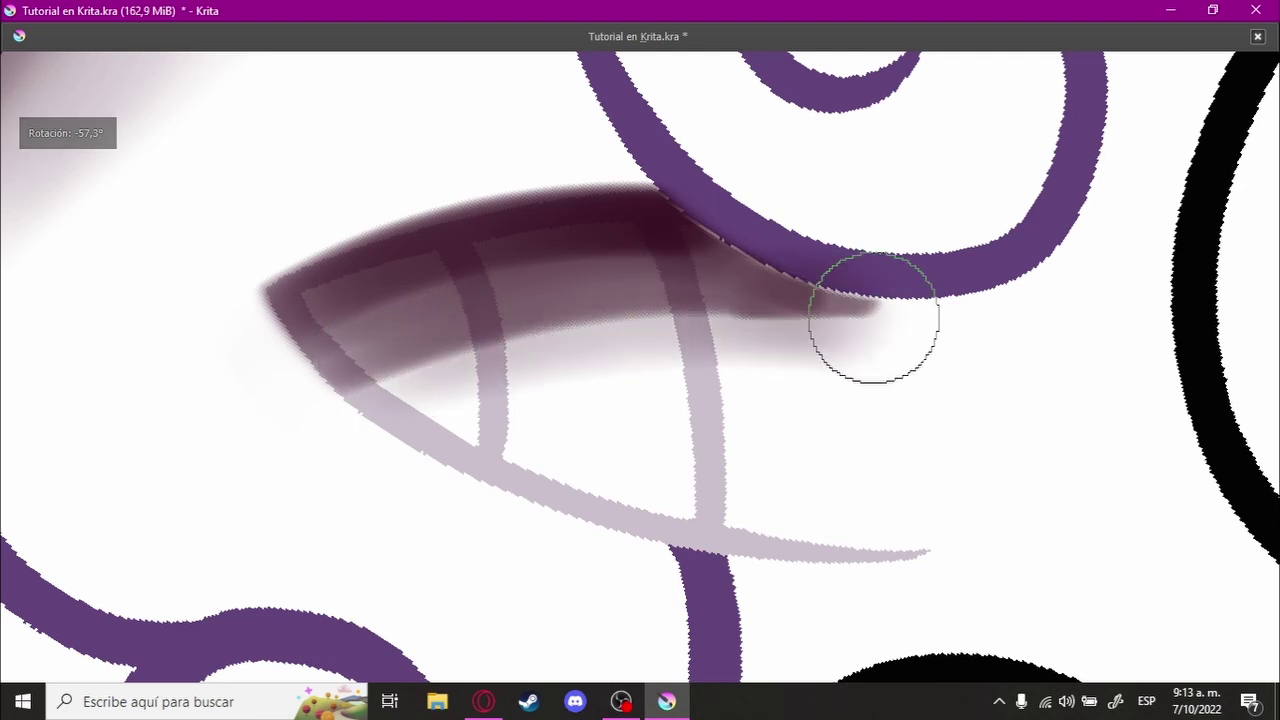
pyautogui.moveTo(357, 373); pyautogui.dragTo(708, 292)
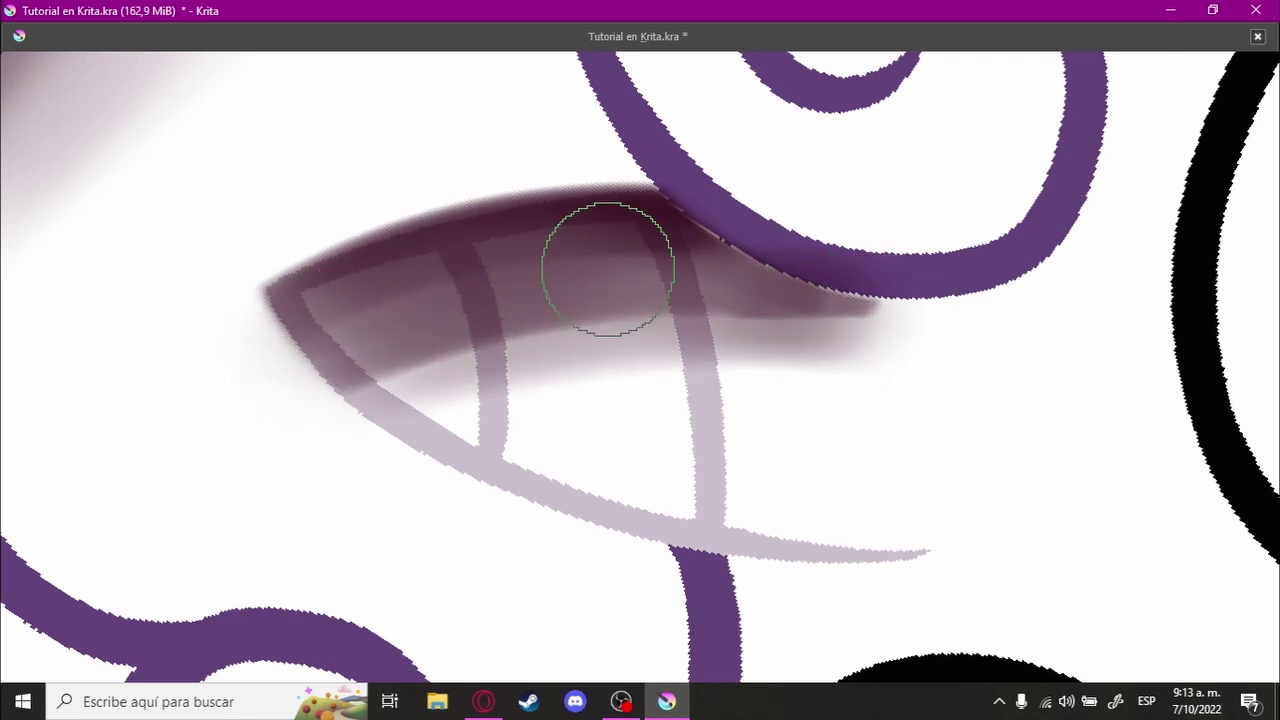
pyautogui.moveTo(371, 364)
pyautogui.mouseDown()
pyautogui.moveTo(403, 409)
pyautogui.moveTo(793, 353)
pyautogui.mouseUp()
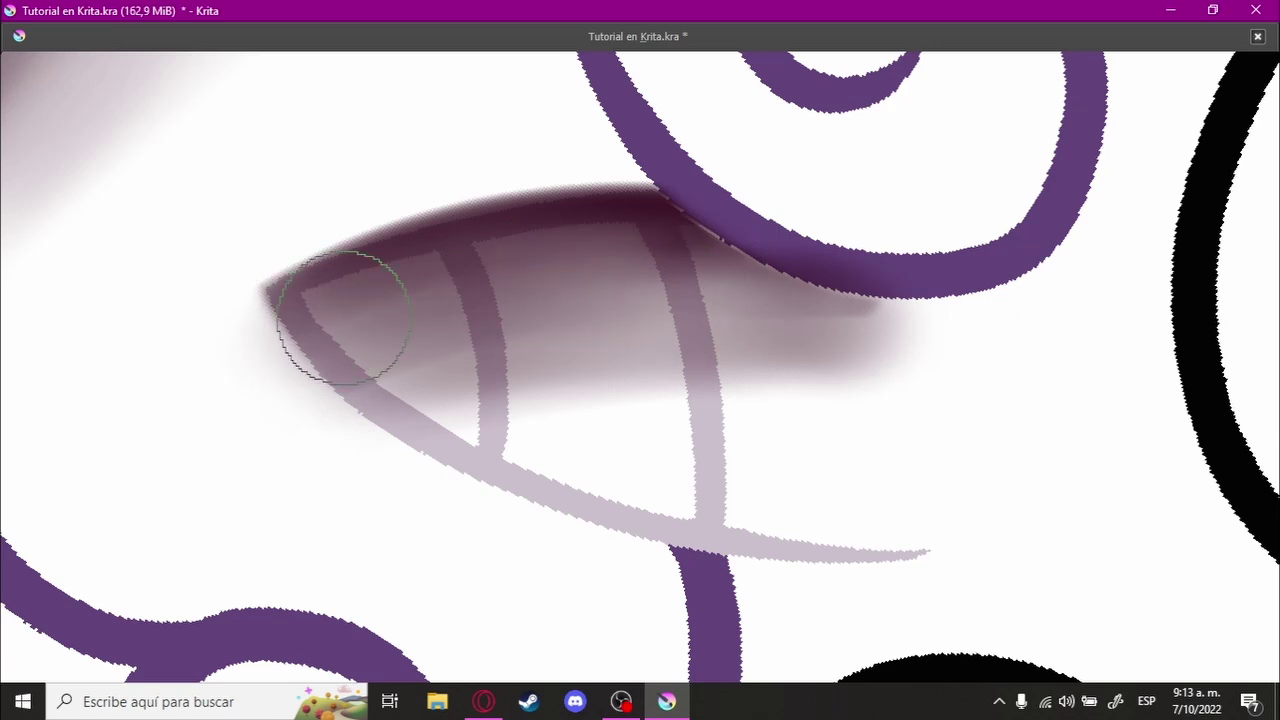
# Step: Blend the lower part of the horn shadow toward the tip, then view the whole pony
pyautogui.moveTo(725, 345); pyautogui.dragTo(460, 375)
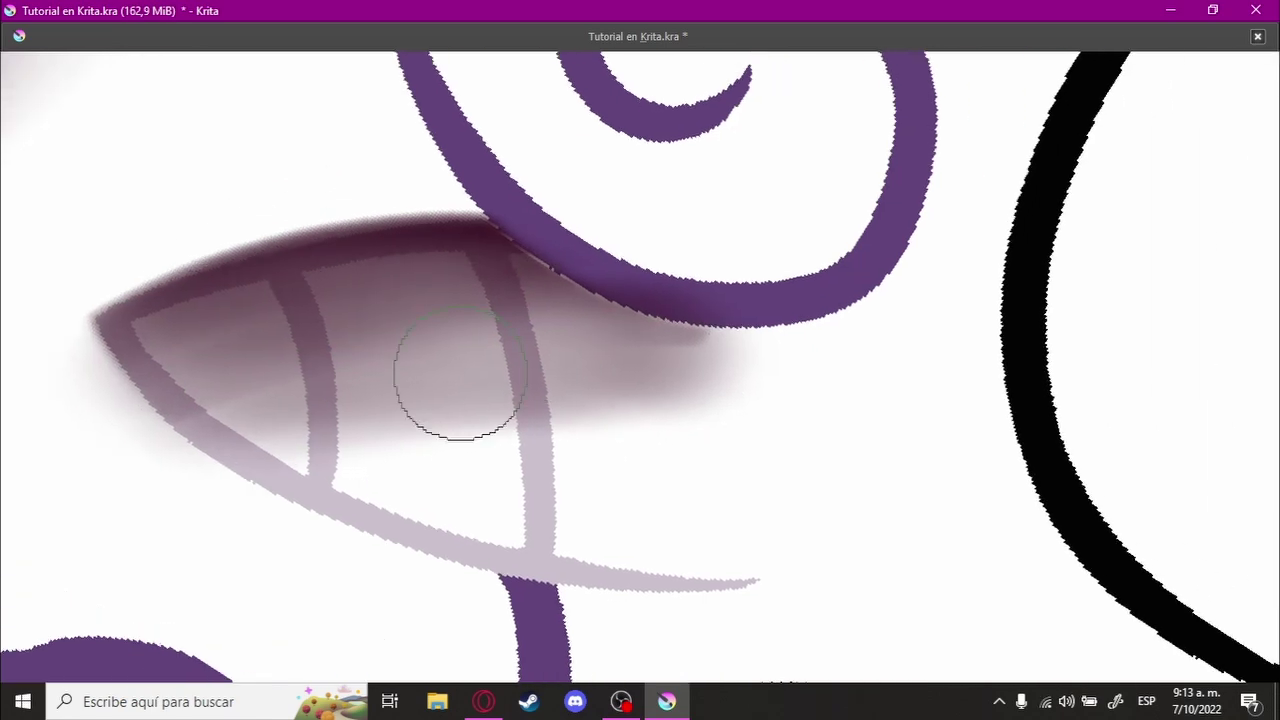
pyautogui.moveTo(296, 460); pyautogui.dragTo(737, 427)
pyautogui.moveTo(737, 427); pyautogui.dragTo(414, 410)
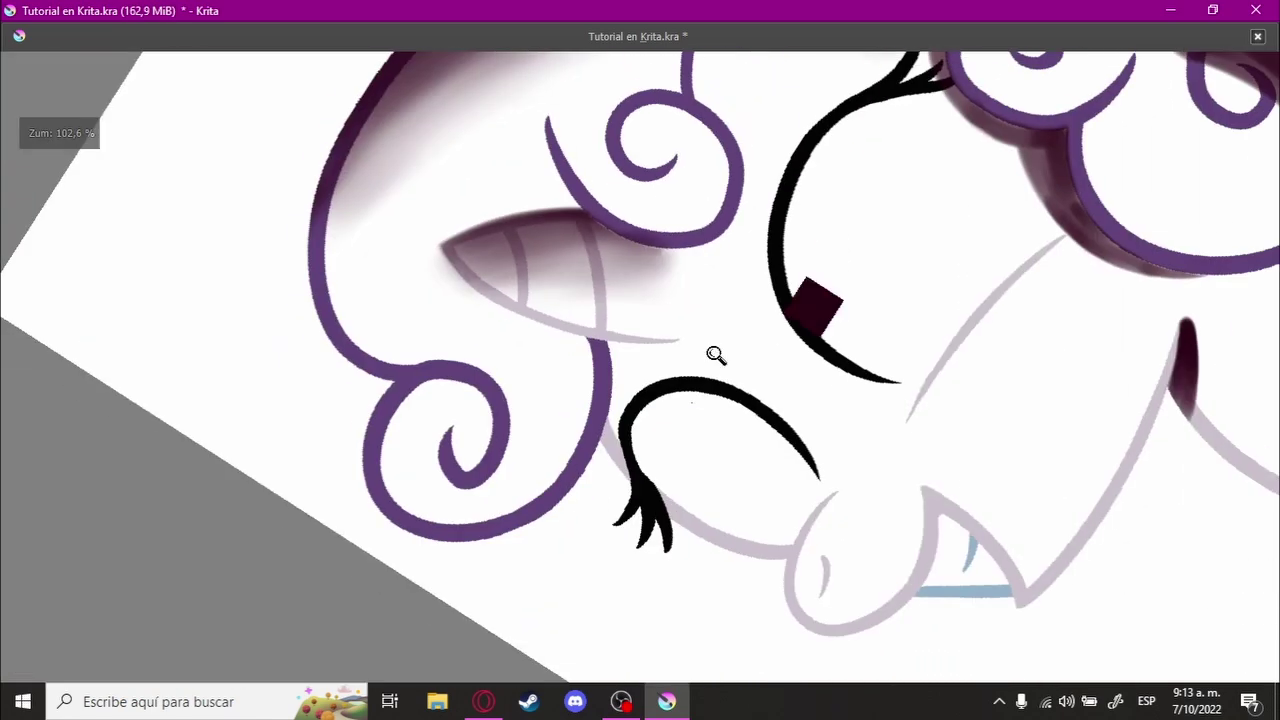
pyautogui.moveTo(795, 332)
pyautogui.mouseDown()
pyautogui.moveTo(716, 371)
pyautogui.moveTo(579, 487)
pyautogui.mouseUp()
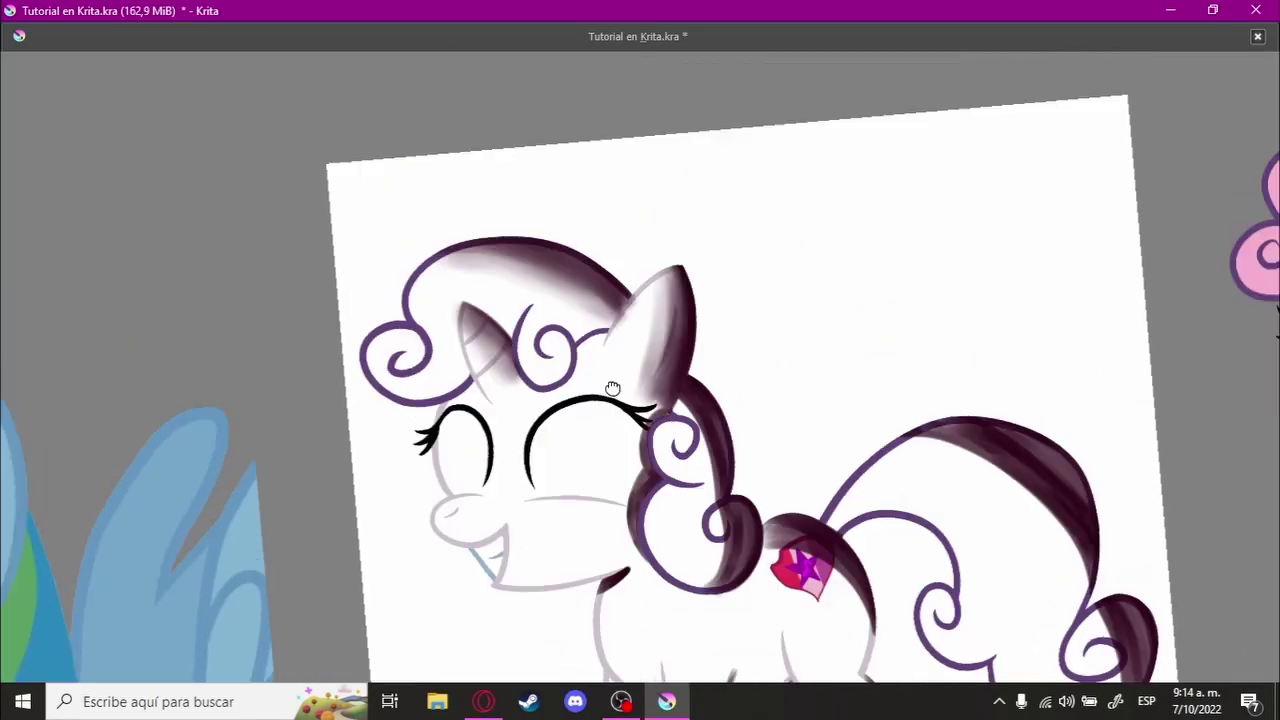
# Step: Soften the hard neck shadow under the mane curl beside the head outline into a fading gradient
pyautogui.moveTo(579, 487)
pyautogui.mouseDown()
pyautogui.moveTo(623, 294)
pyautogui.moveTo(252, 304)
pyautogui.moveTo(546, 306)
pyautogui.moveTo(551, 394)
pyautogui.moveTo(700, 383)
pyautogui.moveTo(749, 307)
pyautogui.moveTo(550, 295)
pyautogui.moveTo(640, 345)
pyautogui.moveTo(614, 309)
pyautogui.mouseUp()
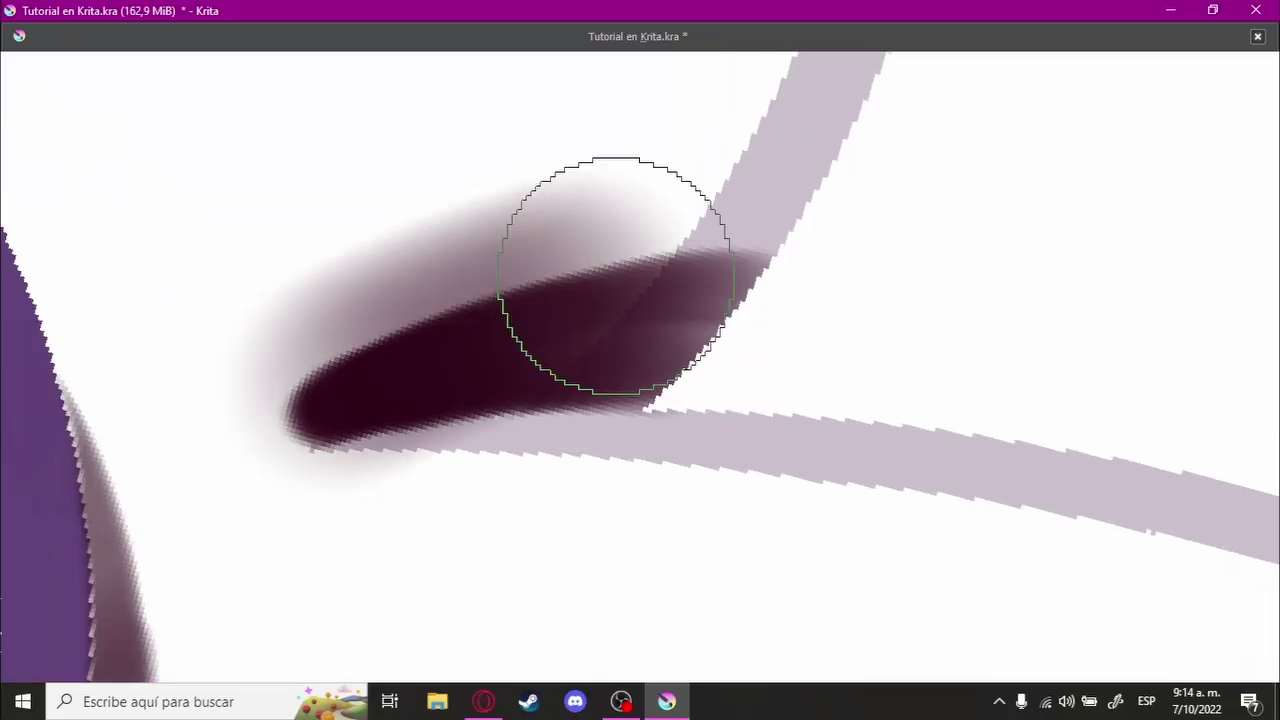
pyautogui.moveTo(749, 203)
pyautogui.mouseDown()
pyautogui.moveTo(400, 400)
pyautogui.moveTo(829, 294)
pyautogui.mouseUp()
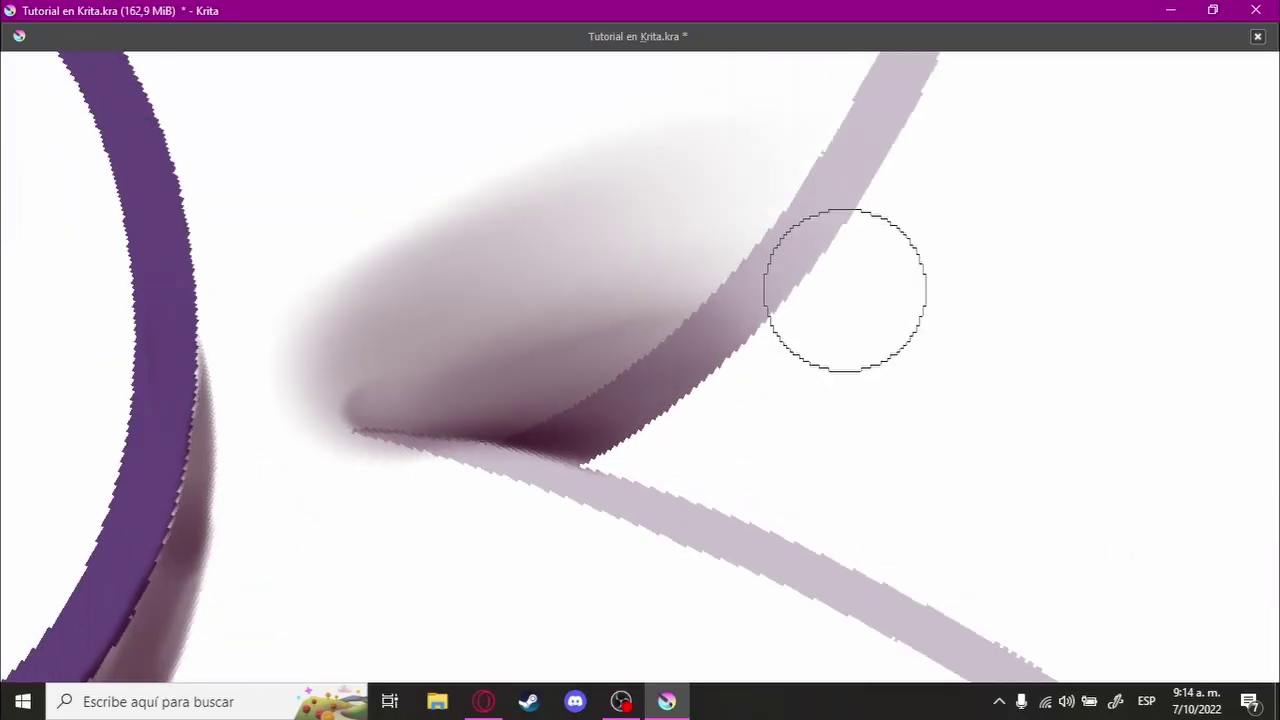
pyautogui.moveTo(693, 285); pyautogui.dragTo(908, 330)
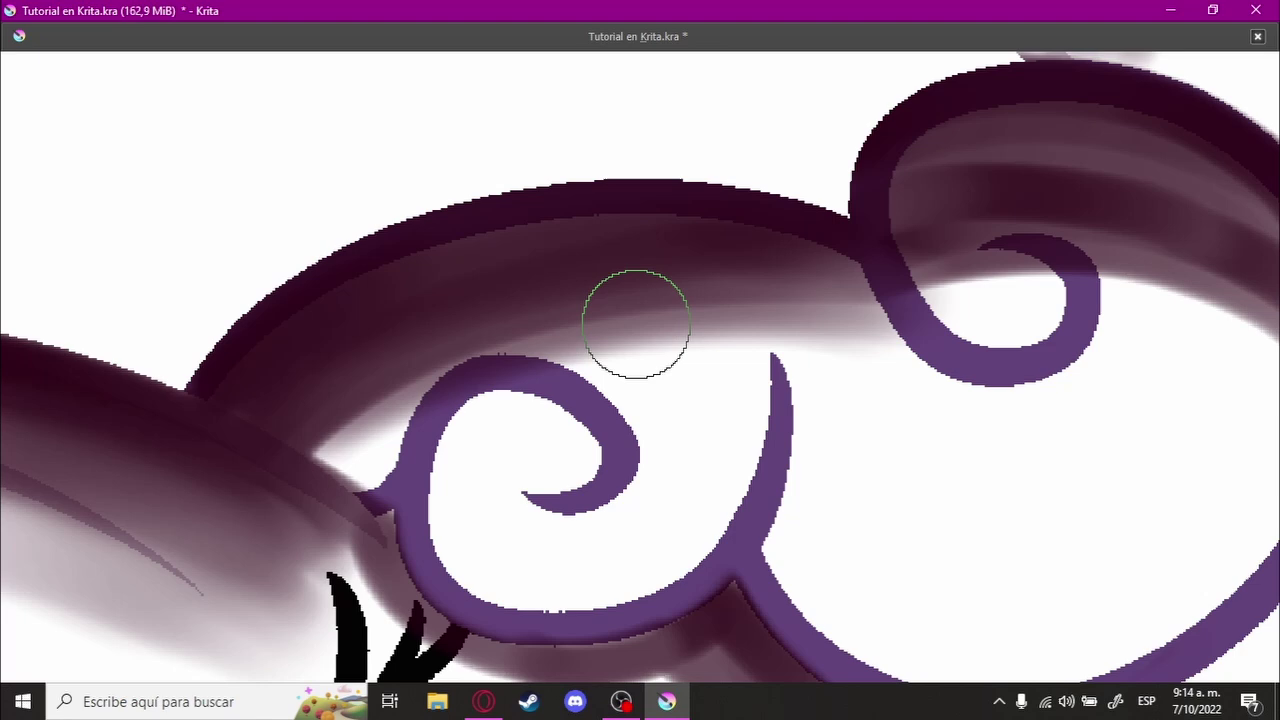
pyautogui.moveTo(636, 324)
pyautogui.mouseDown()
pyautogui.moveTo(480, 380)
pyautogui.moveTo(439, 324)
pyautogui.mouseUp()
pyautogui.moveTo(810, 298); pyautogui.dragTo(109, 534)
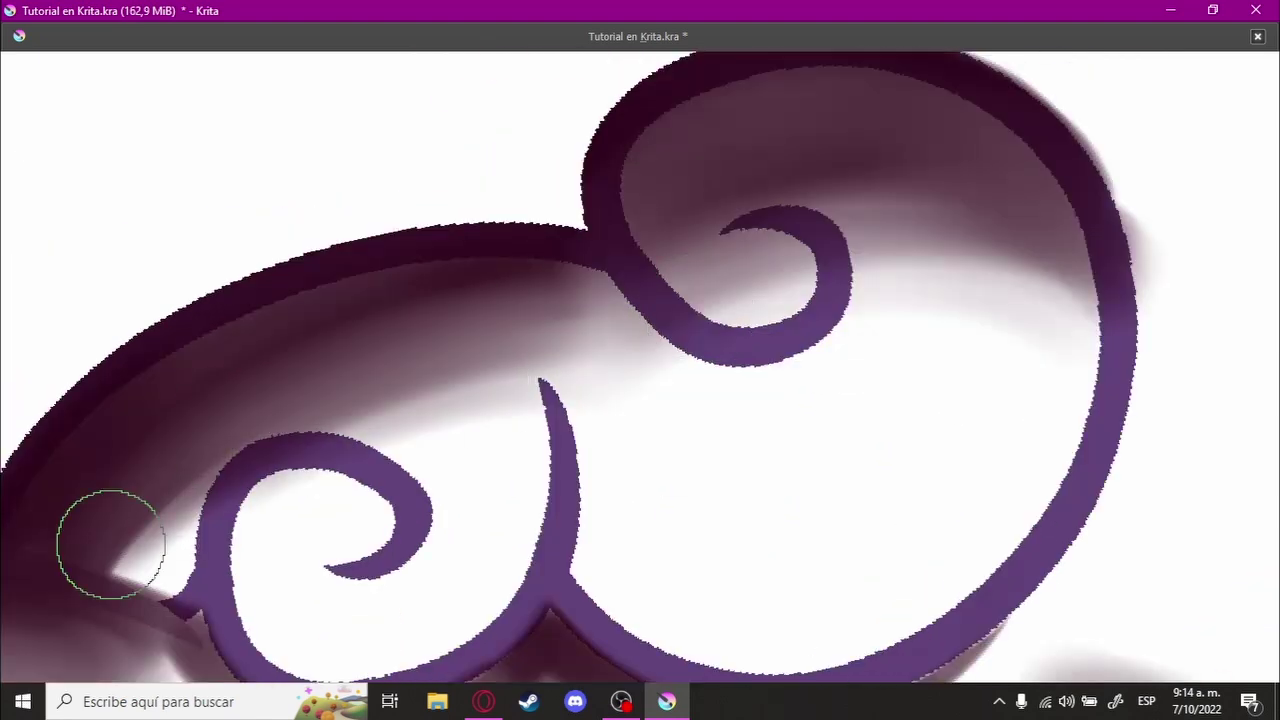
pyautogui.moveTo(514, 351); pyautogui.dragTo(522, 378)
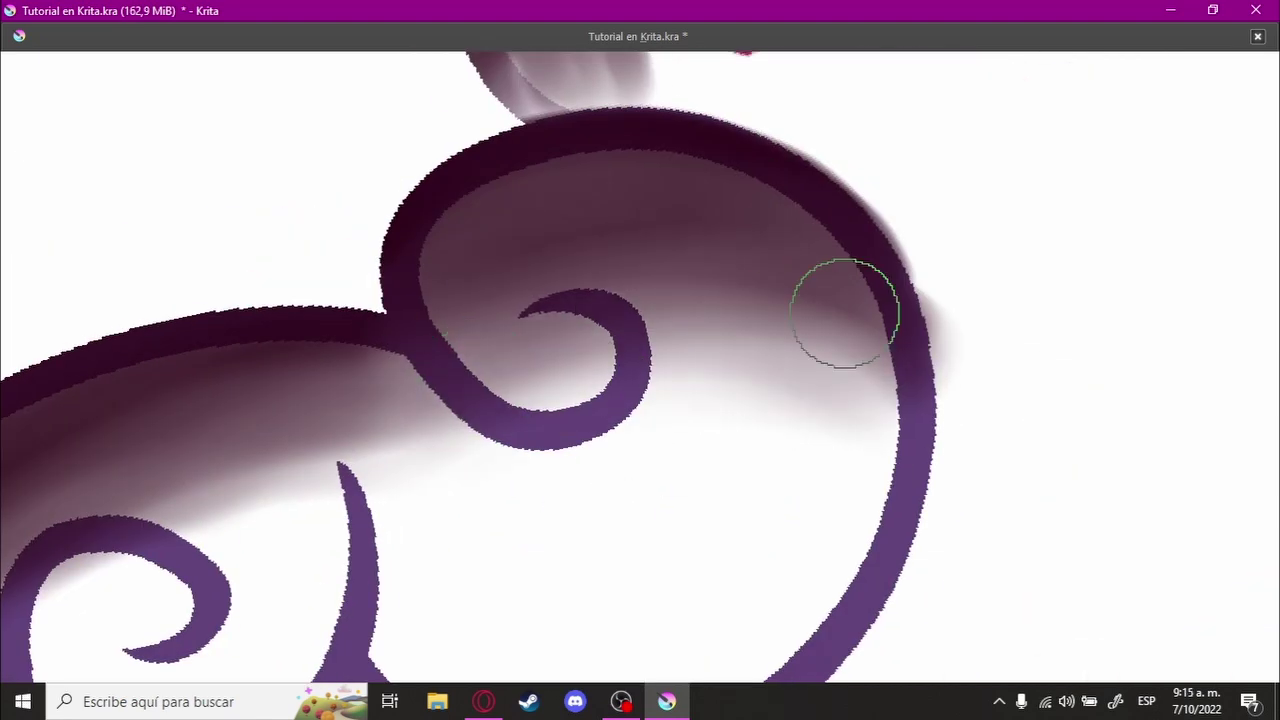
pyautogui.moveTo(845, 313); pyautogui.dragTo(329, 506)
pyautogui.moveTo(834, 354)
pyautogui.mouseDown()
pyautogui.moveTo(726, 323)
pyautogui.moveTo(738, 415)
pyautogui.moveTo(760, 380)
pyautogui.moveTo(803, 357)
pyautogui.moveTo(291, 500)
pyautogui.moveTo(714, 429)
pyautogui.moveTo(417, 522)
pyautogui.mouseUp()
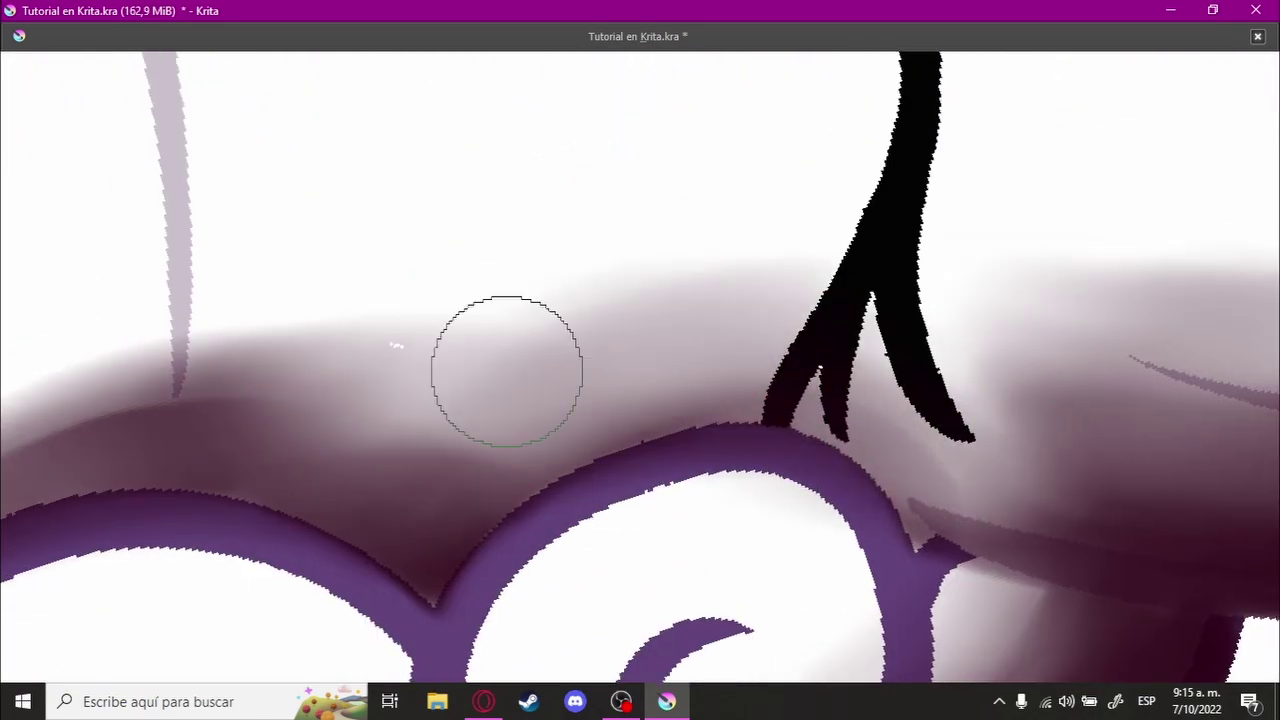
pyautogui.moveTo(507, 370)
pyautogui.mouseDown()
pyautogui.moveTo(757, 357)
pyautogui.moveTo(627, 358)
pyautogui.mouseUp()
pyautogui.moveTo(475, 430)
pyautogui.mouseDown()
pyautogui.moveTo(354, 371)
pyautogui.moveTo(751, 343)
pyautogui.moveTo(471, 343)
pyautogui.moveTo(402, 393)
pyautogui.moveTo(609, 349)
pyautogui.moveTo(637, 369)
pyautogui.moveTo(700, 291)
pyautogui.moveTo(628, 462)
pyautogui.moveTo(251, 429)
pyautogui.moveTo(589, 277)
pyautogui.moveTo(703, 286)
pyautogui.moveTo(241, 408)
pyautogui.mouseUp()
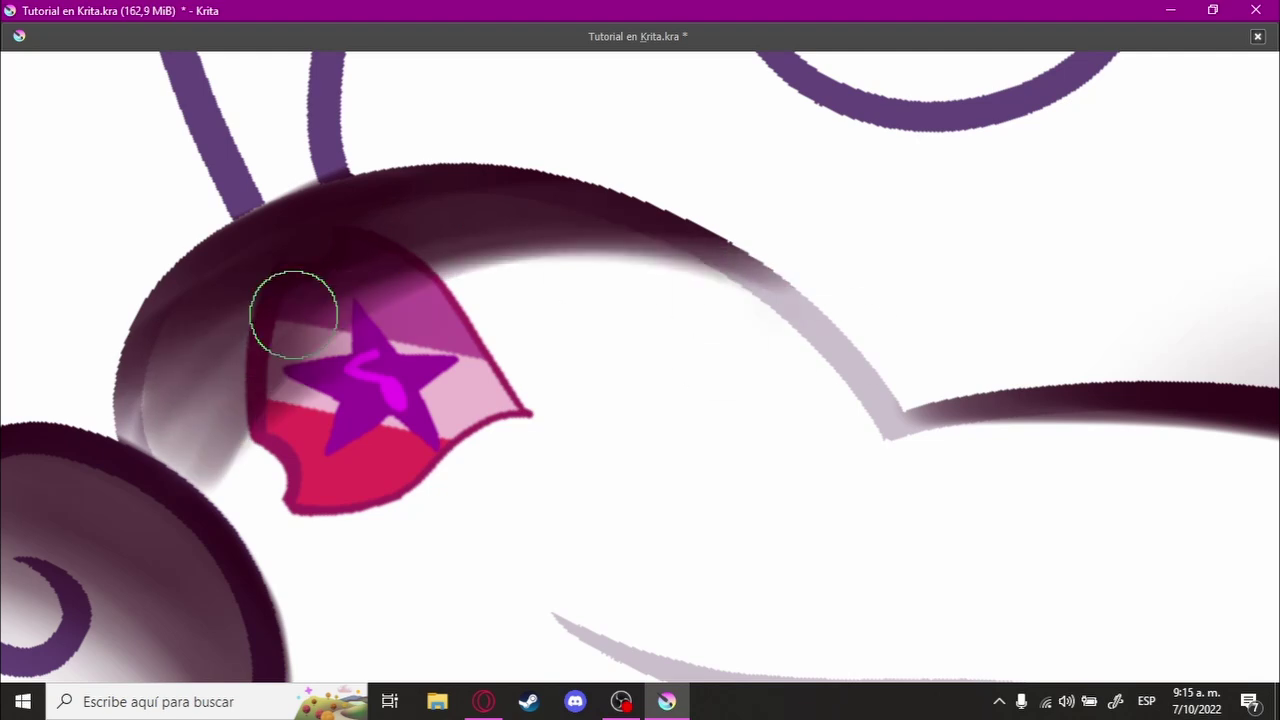
# Step: Blend the dark shading along the arc above the cutie mark and the nearby outline curves
pyautogui.moveTo(543, 200); pyautogui.dragTo(793, 263)
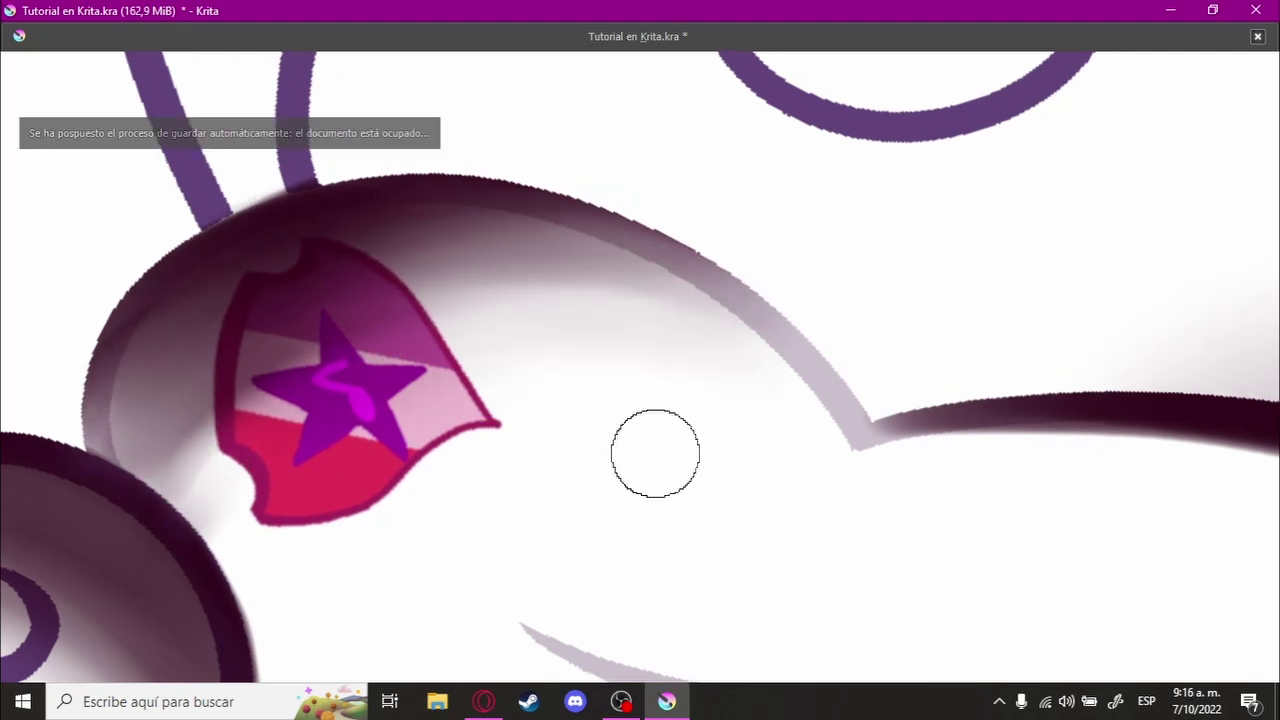
pyautogui.moveTo(654, 451)
pyautogui.mouseDown()
pyautogui.moveTo(725, 410)
pyautogui.moveTo(586, 560)
pyautogui.moveTo(851, 294)
pyautogui.moveTo(285, 388)
pyautogui.mouseUp()
pyautogui.moveTo(961, 350); pyautogui.dragTo(569, 325)
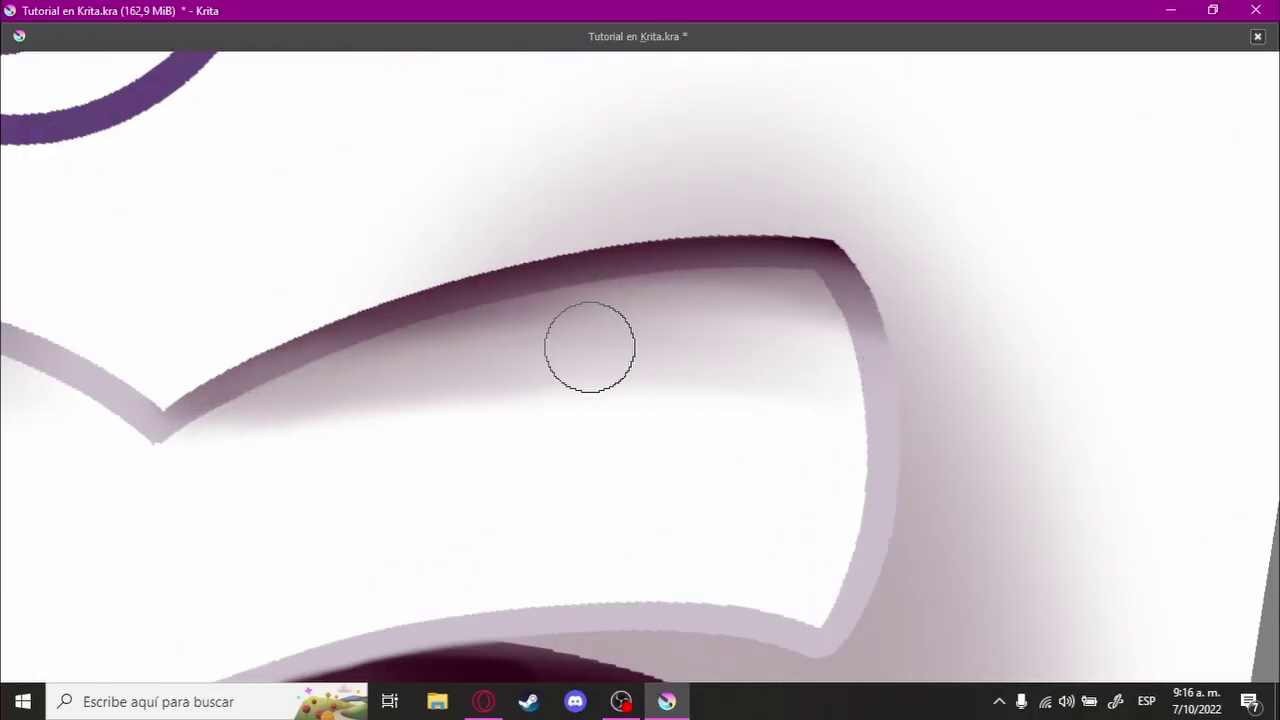
pyautogui.moveTo(383, 431); pyautogui.dragTo(677, 381)
pyautogui.moveTo(930, 281)
pyautogui.mouseDown()
pyautogui.moveTo(757, 329)
pyautogui.moveTo(803, 314)
pyautogui.moveTo(500, 354)
pyautogui.moveTo(861, 287)
pyautogui.moveTo(891, 357)
pyautogui.moveTo(318, 455)
pyautogui.mouseUp()
pyautogui.scroll(-5, 846, 393)
pyautogui.scroll(5, 657, 266)
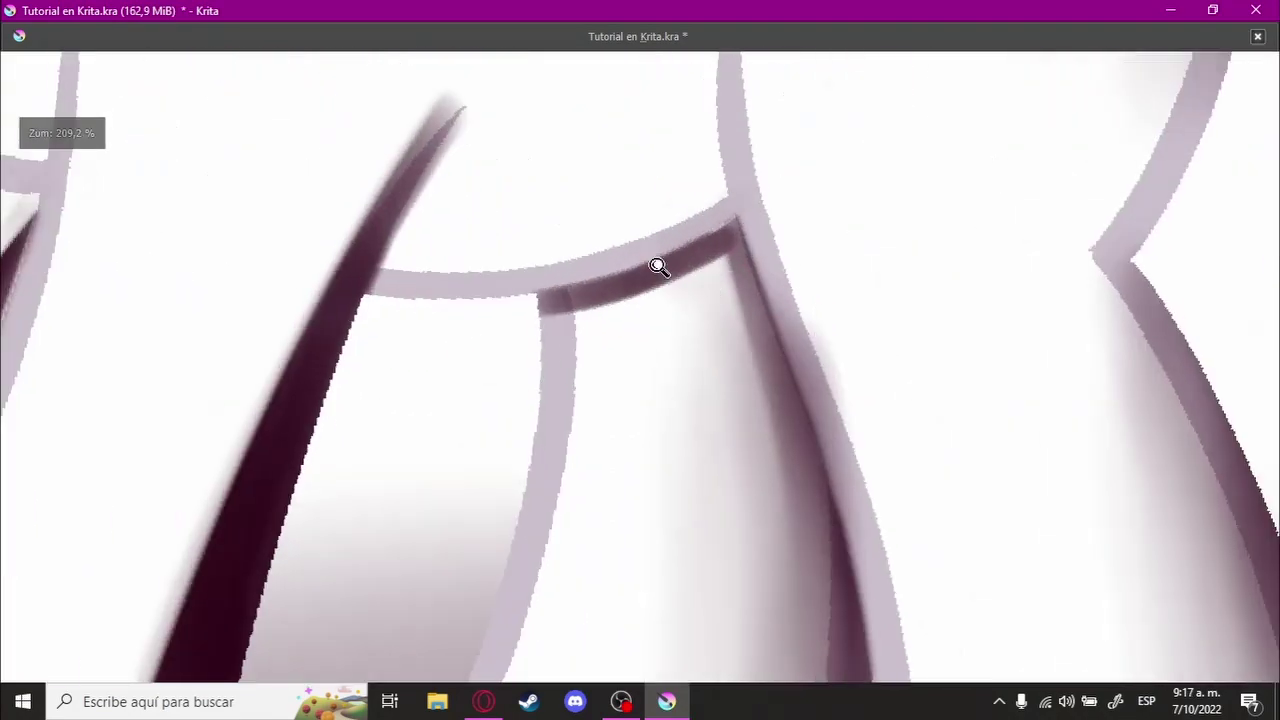
pyautogui.scroll(3, 506, 306)
pyautogui.scroll(-3, 636, 271)
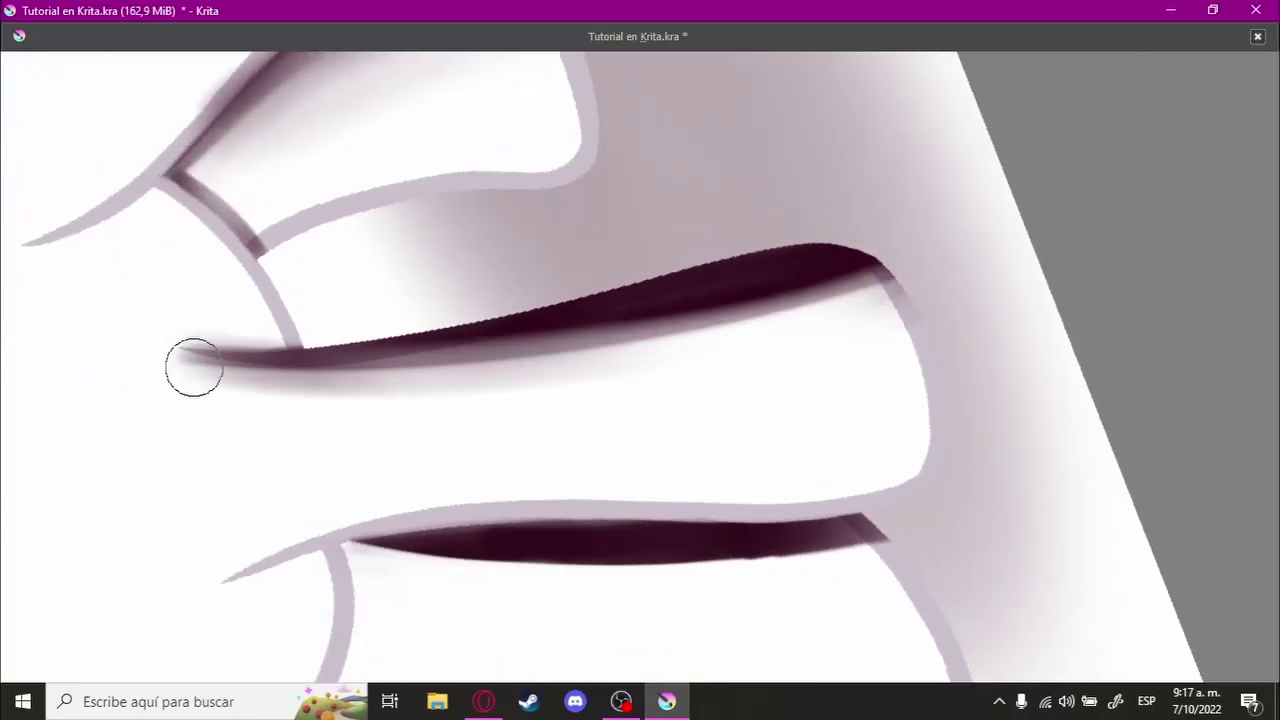
pyautogui.moveTo(191, 366); pyautogui.dragTo(593, 330)
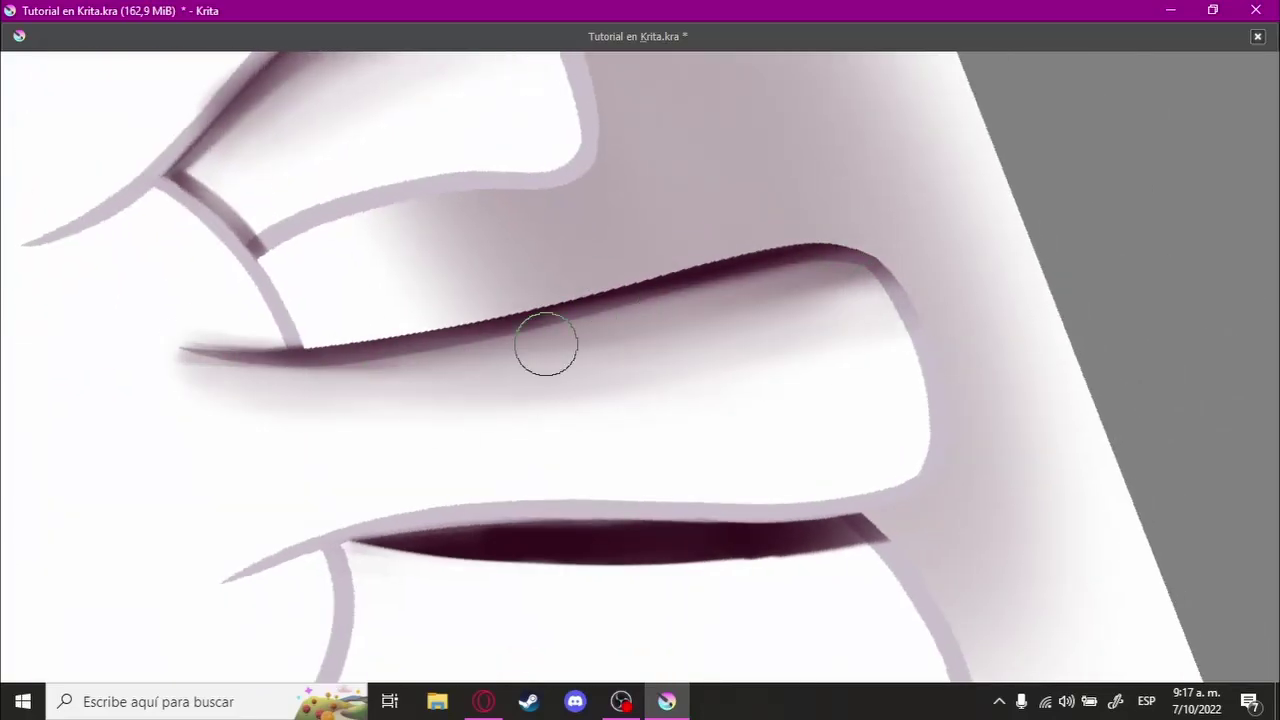
pyautogui.scroll(-1, 529, 420)
pyautogui.scroll(3, 220, 346)
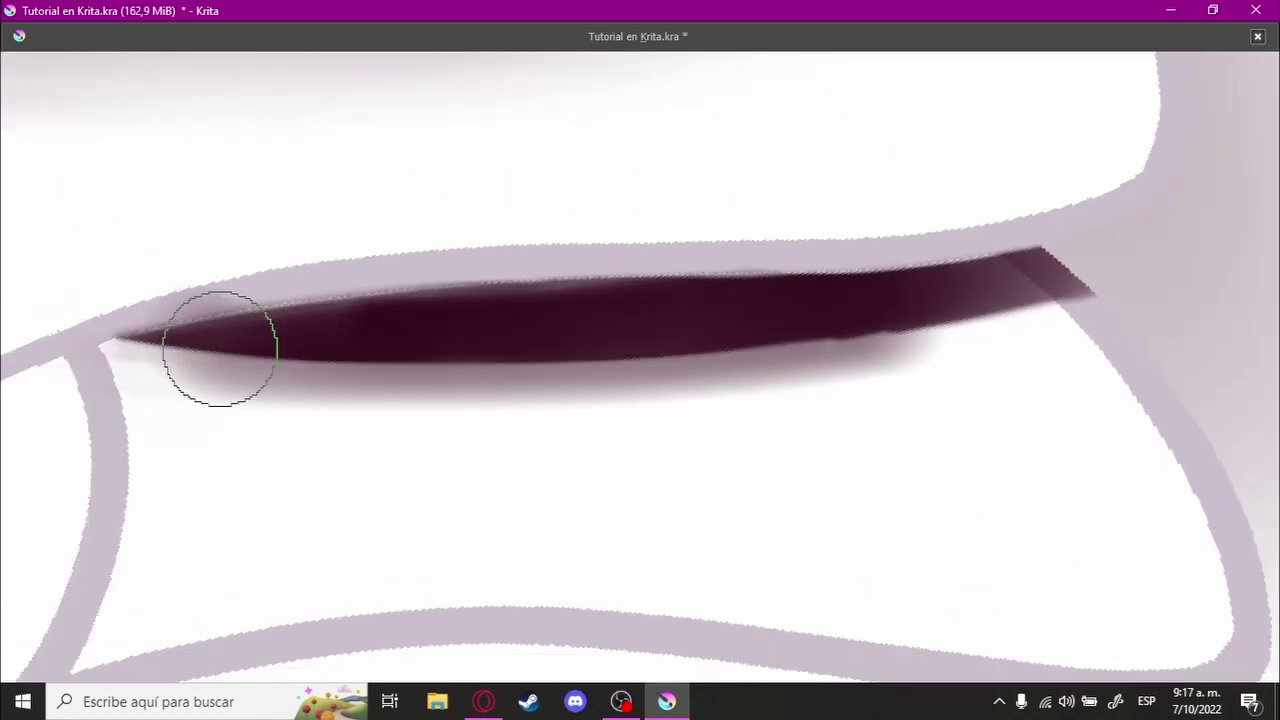
pyautogui.moveTo(220, 346)
pyautogui.mouseDown()
pyautogui.moveTo(529, 371)
pyautogui.moveTo(631, 318)
pyautogui.moveTo(994, 320)
pyautogui.moveTo(280, 377)
pyautogui.moveTo(509, 391)
pyautogui.moveTo(1100, 373)
pyautogui.moveTo(277, 360)
pyautogui.moveTo(897, 414)
pyautogui.moveTo(663, 426)
pyautogui.moveTo(289, 372)
pyautogui.moveTo(794, 391)
pyautogui.moveTo(437, 449)
pyautogui.moveTo(554, 389)
pyautogui.moveTo(929, 362)
pyautogui.mouseUp()
# Step: Smudge the shading inside the tail curl and the purple band under the tail
pyautogui.scroll(-5, 929, 362)
pyautogui.scroll(5, 746, 314)
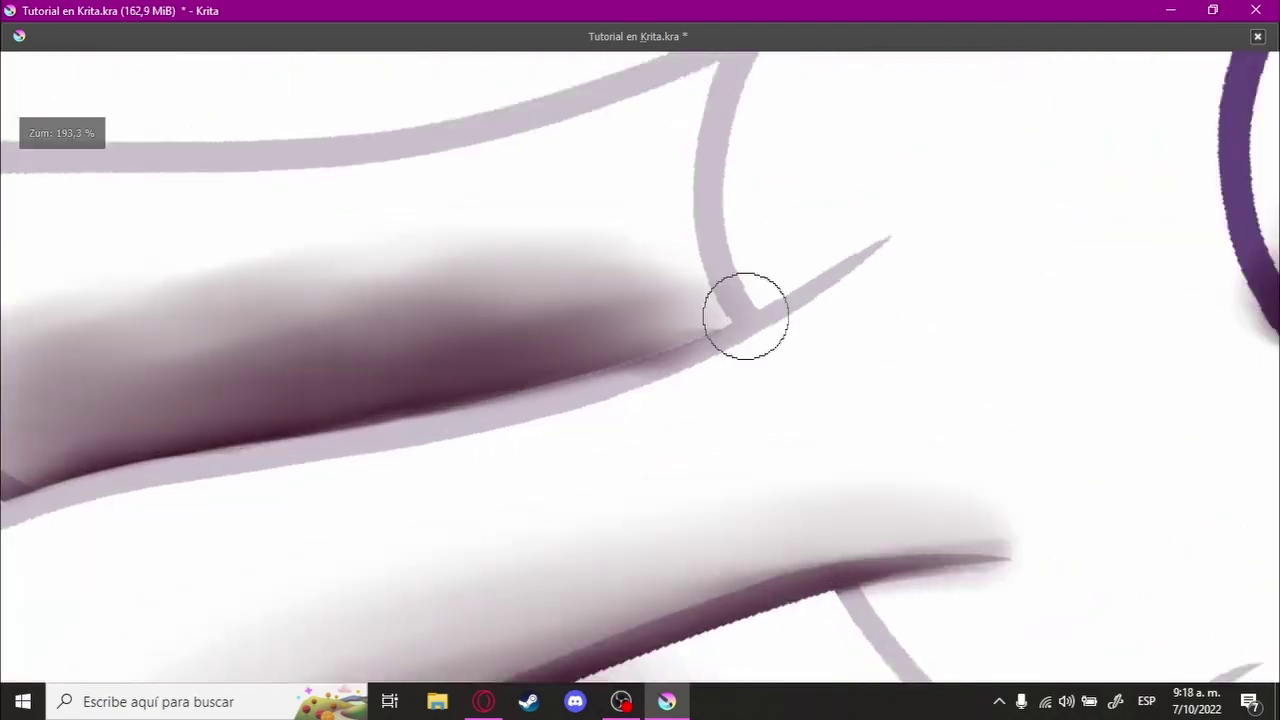
pyautogui.scroll(-2, 28, 410)
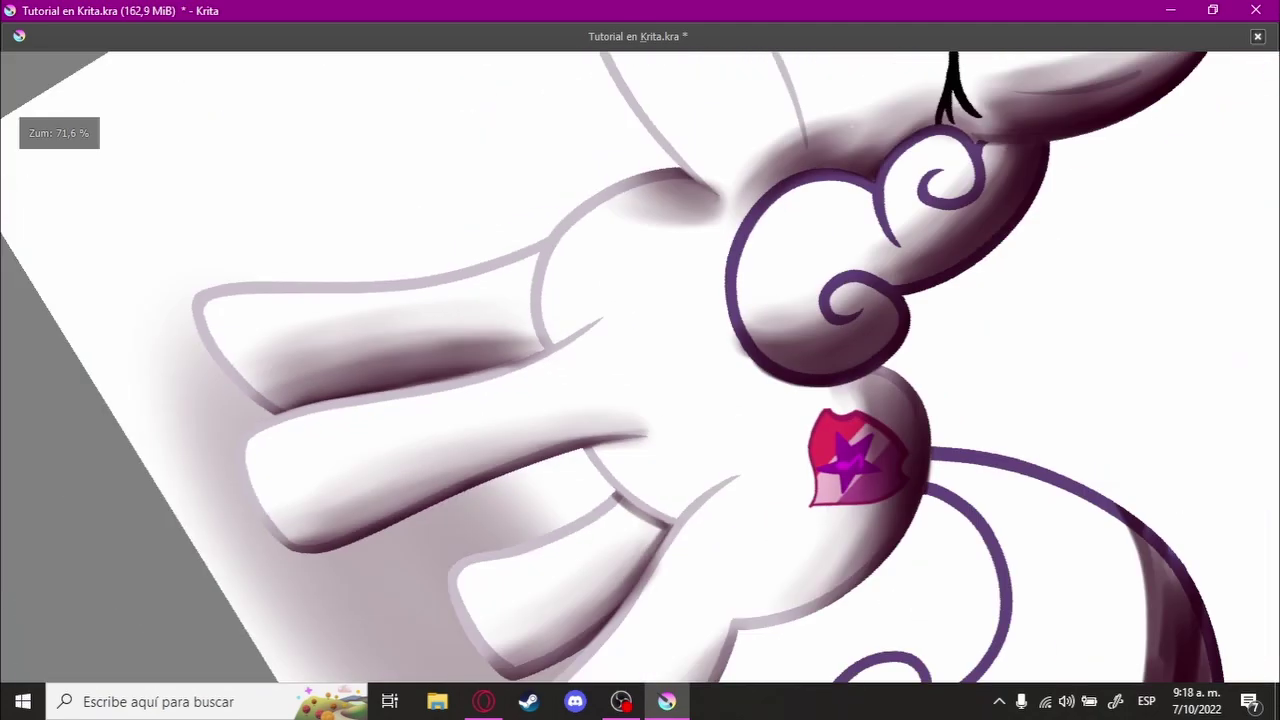
pyautogui.scroll(-3, 677, 237)
pyautogui.scroll(3, 777, 277)
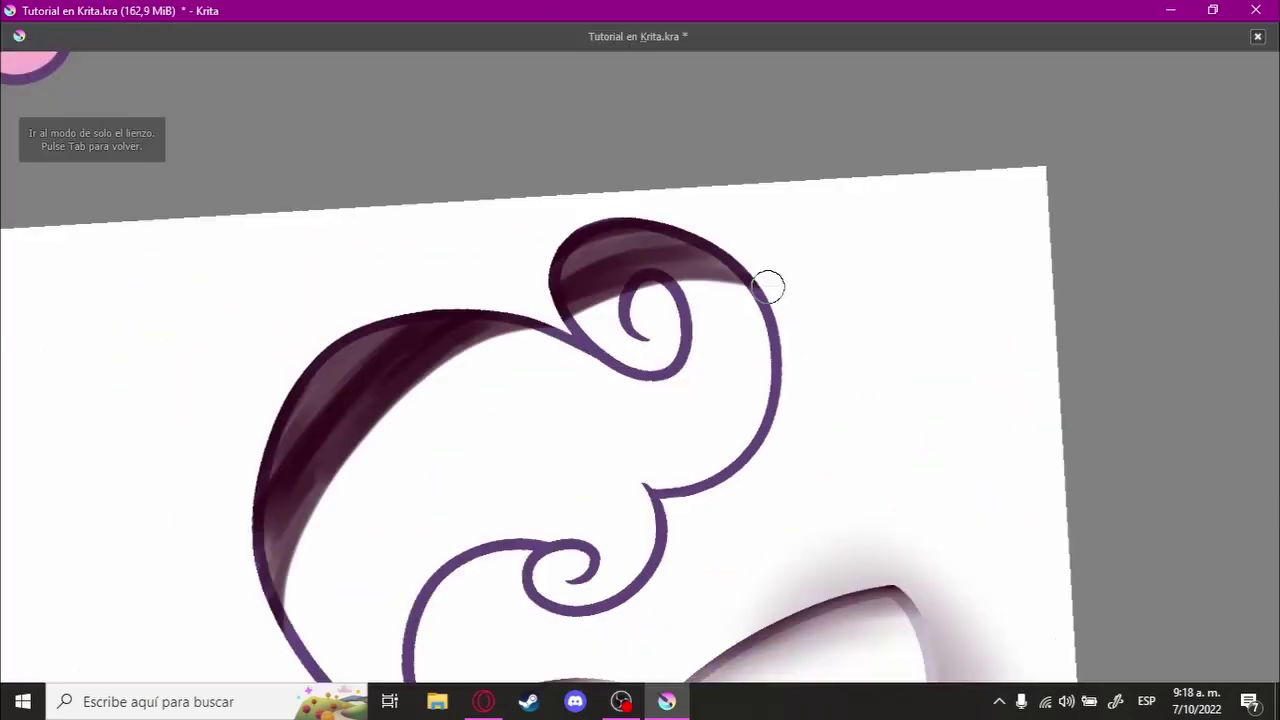
pyautogui.scroll(3, 766, 286)
pyautogui.moveTo(682, 199)
pyautogui.mouseDown()
pyautogui.moveTo(557, 334)
pyautogui.moveTo(788, 235)
pyautogui.mouseUp()
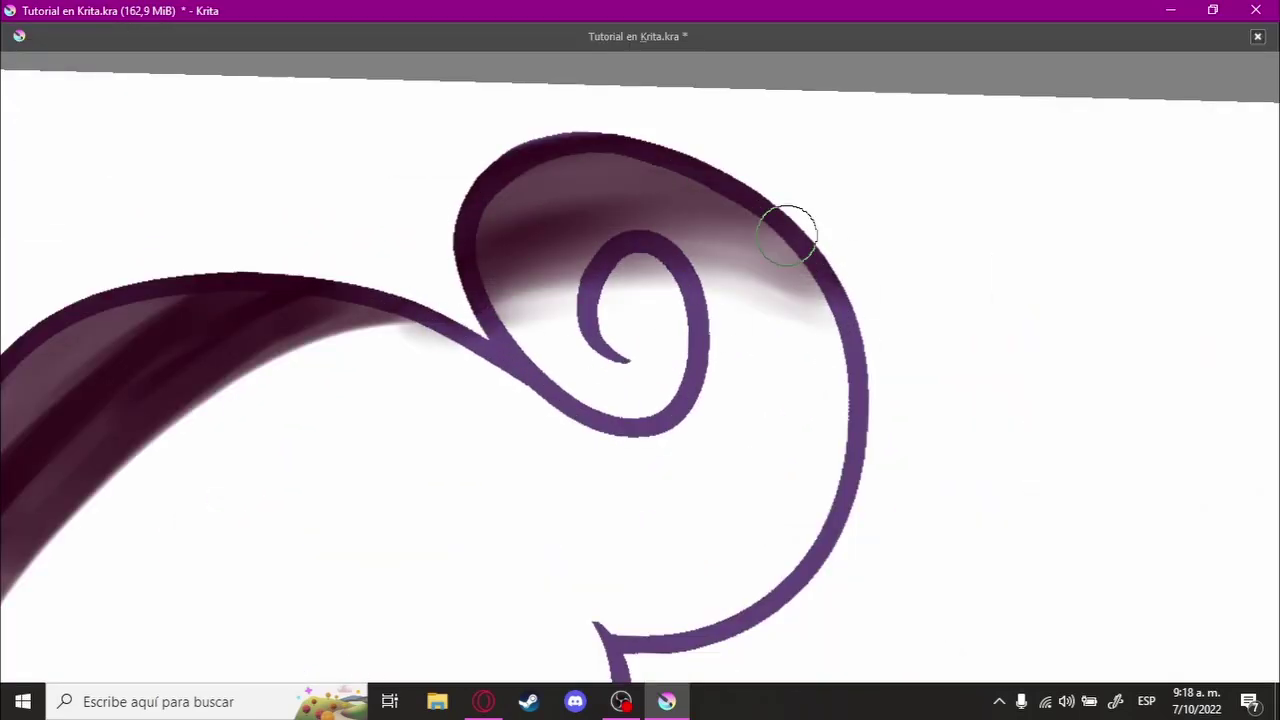
pyautogui.moveTo(571, 272)
pyautogui.mouseDown()
pyautogui.moveTo(597, 320)
pyautogui.moveTo(863, 289)
pyautogui.moveTo(237, 514)
pyautogui.moveTo(400, 398)
pyautogui.mouseUp()
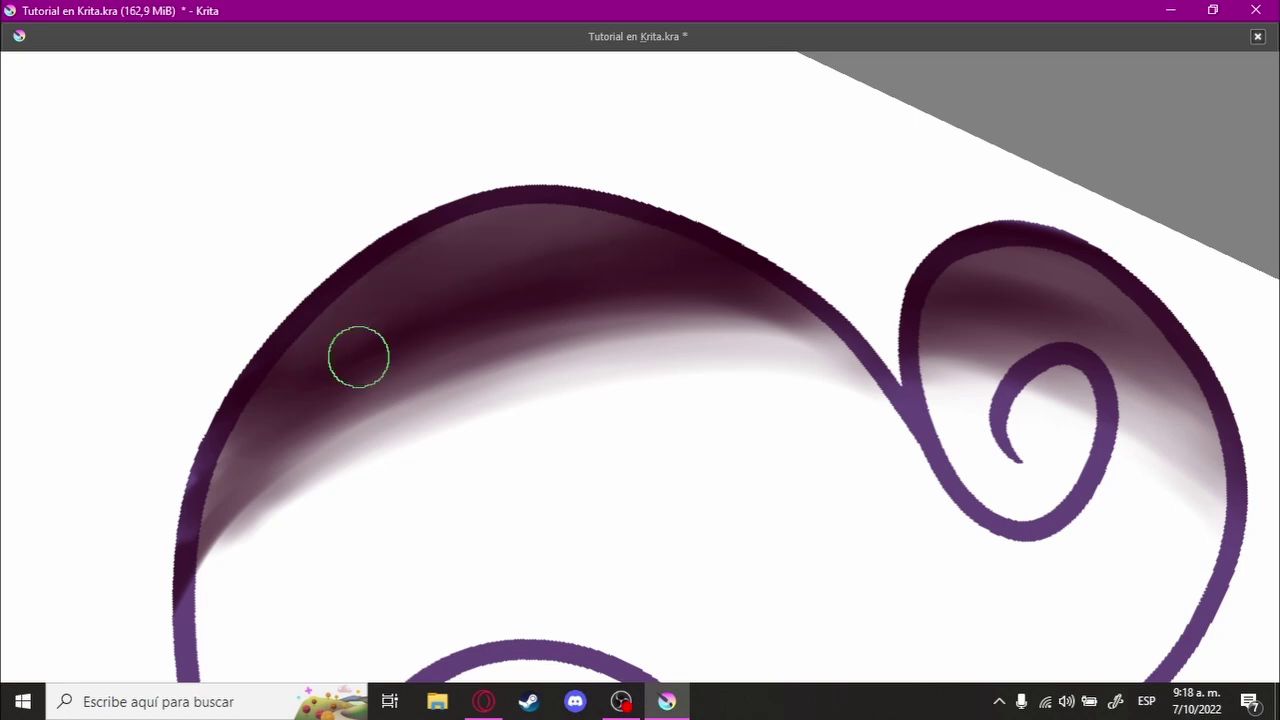
pyautogui.moveTo(358, 357)
pyautogui.mouseDown()
pyautogui.moveTo(851, 380)
pyautogui.moveTo(794, 331)
pyautogui.moveTo(763, 331)
pyautogui.moveTo(203, 484)
pyautogui.moveTo(506, 371)
pyautogui.moveTo(966, 444)
pyautogui.mouseUp()
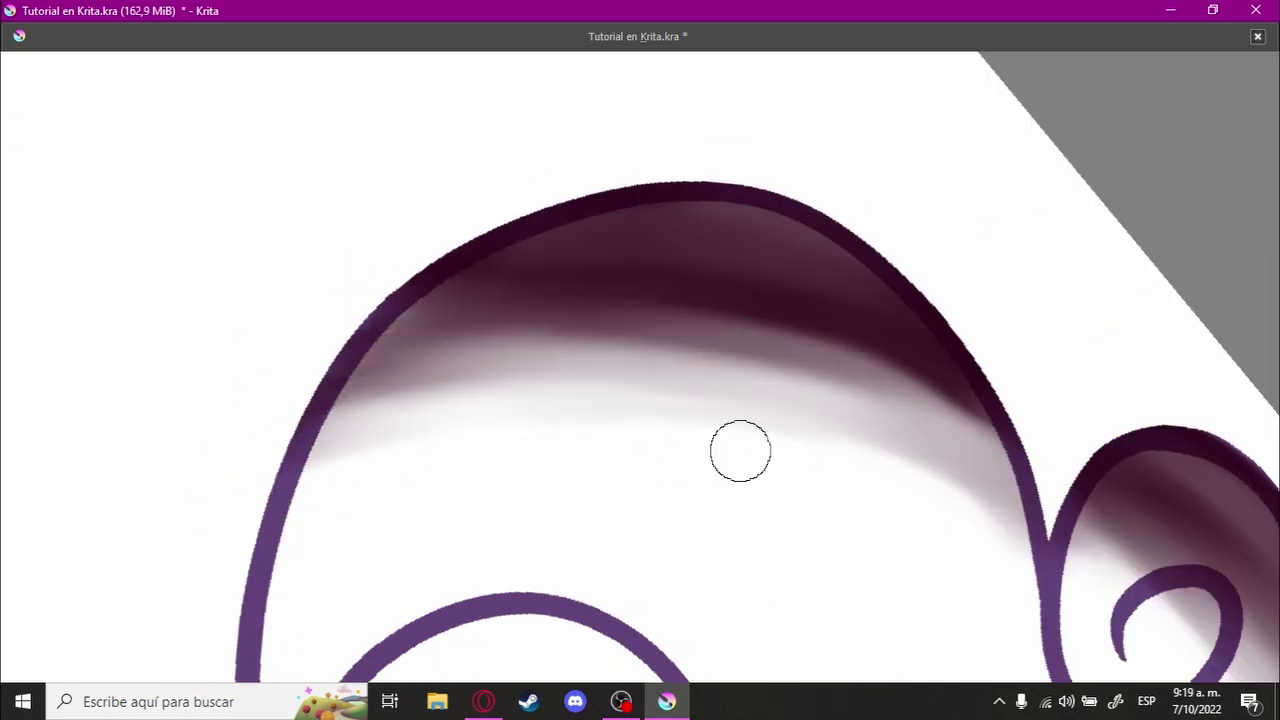
pyautogui.moveTo(557, 405)
pyautogui.mouseDown()
pyautogui.moveTo(714, 366)
pyautogui.moveTo(314, 400)
pyautogui.moveTo(322, 373)
pyautogui.mouseUp()
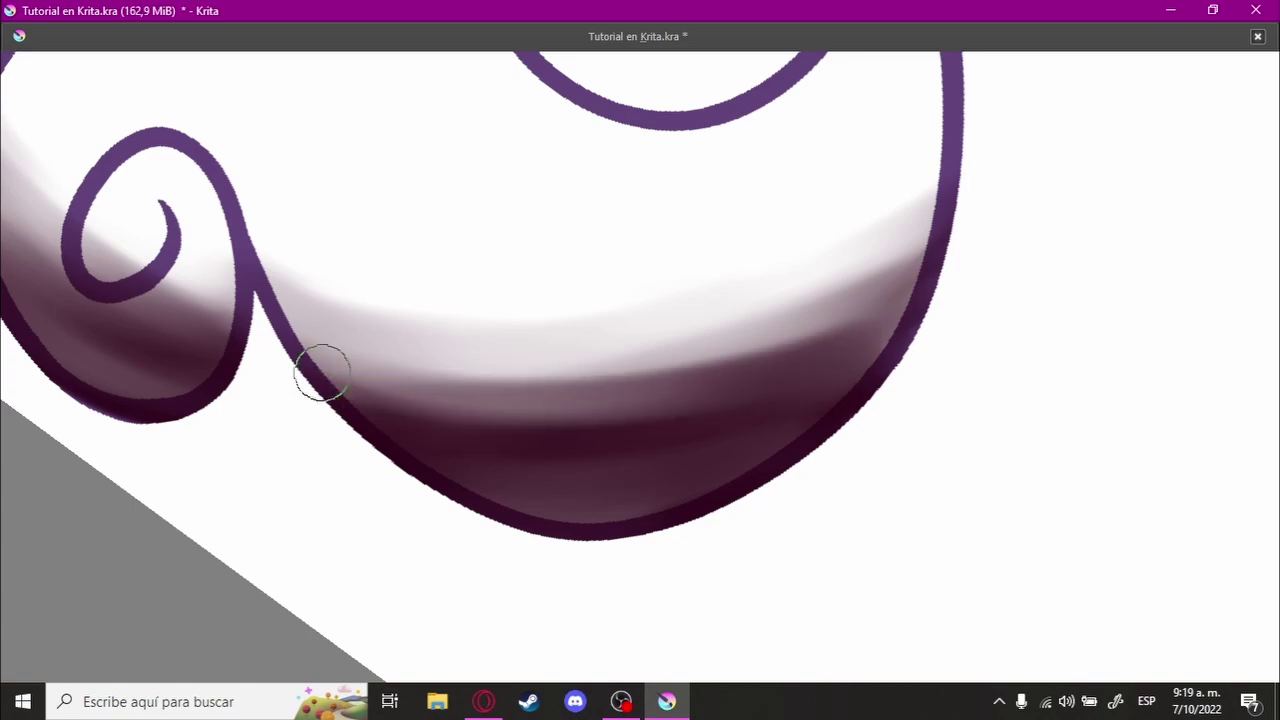
pyautogui.moveTo(507, 405); pyautogui.dragTo(893, 332)
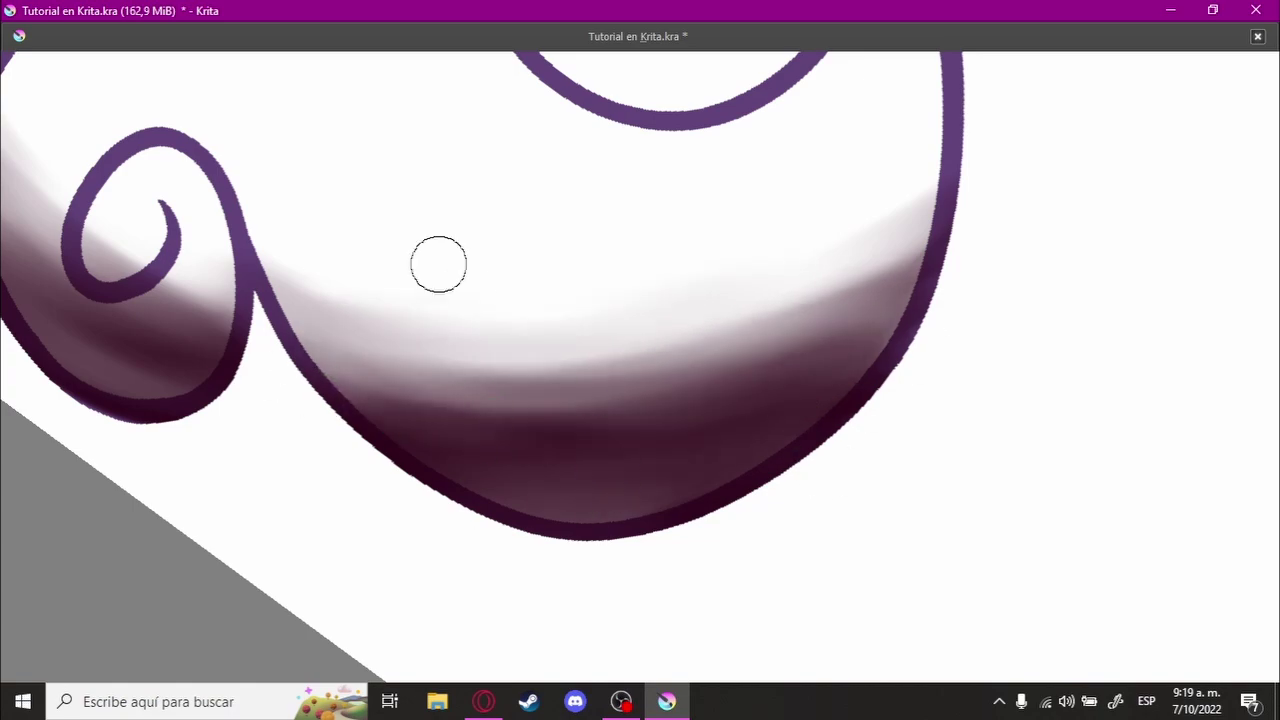
pyautogui.scroll(-5, 494, 334)
pyautogui.moveTo(766, 266); pyautogui.dragTo(643, 318)
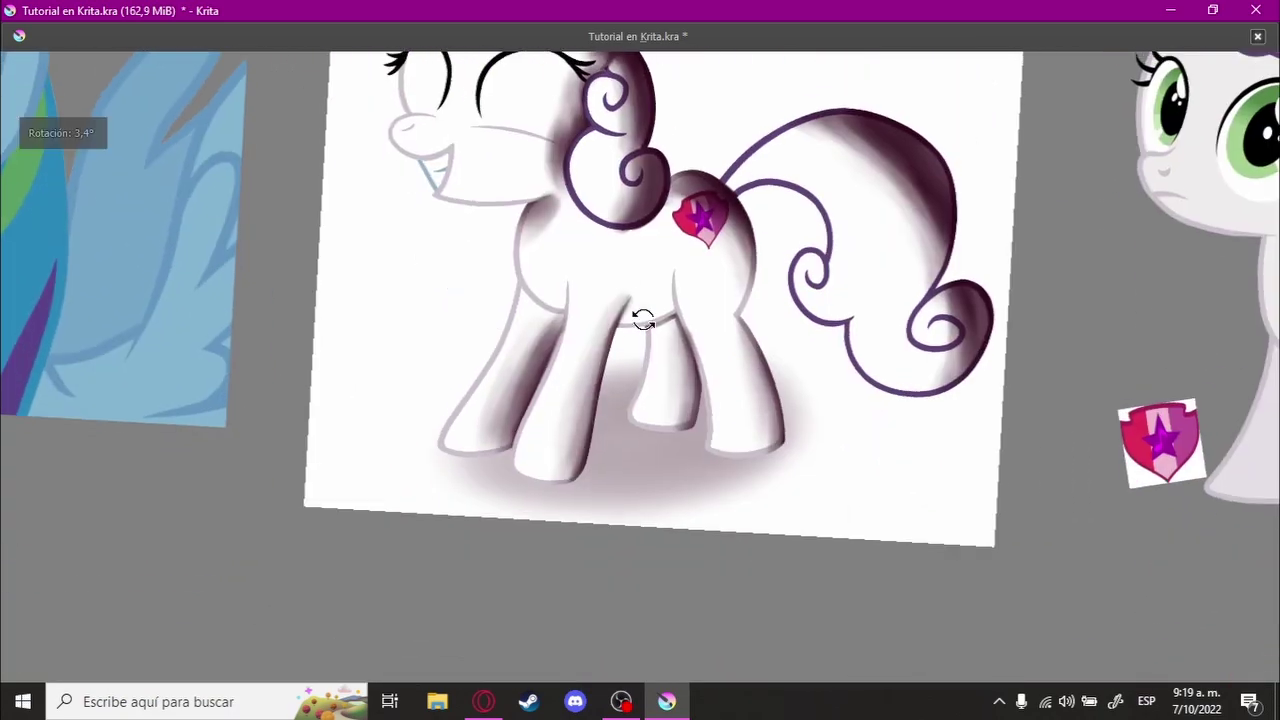
# Step: In canvas-only mode, blend the dark leg shadows into soft gradients
pyautogui.press('F5')
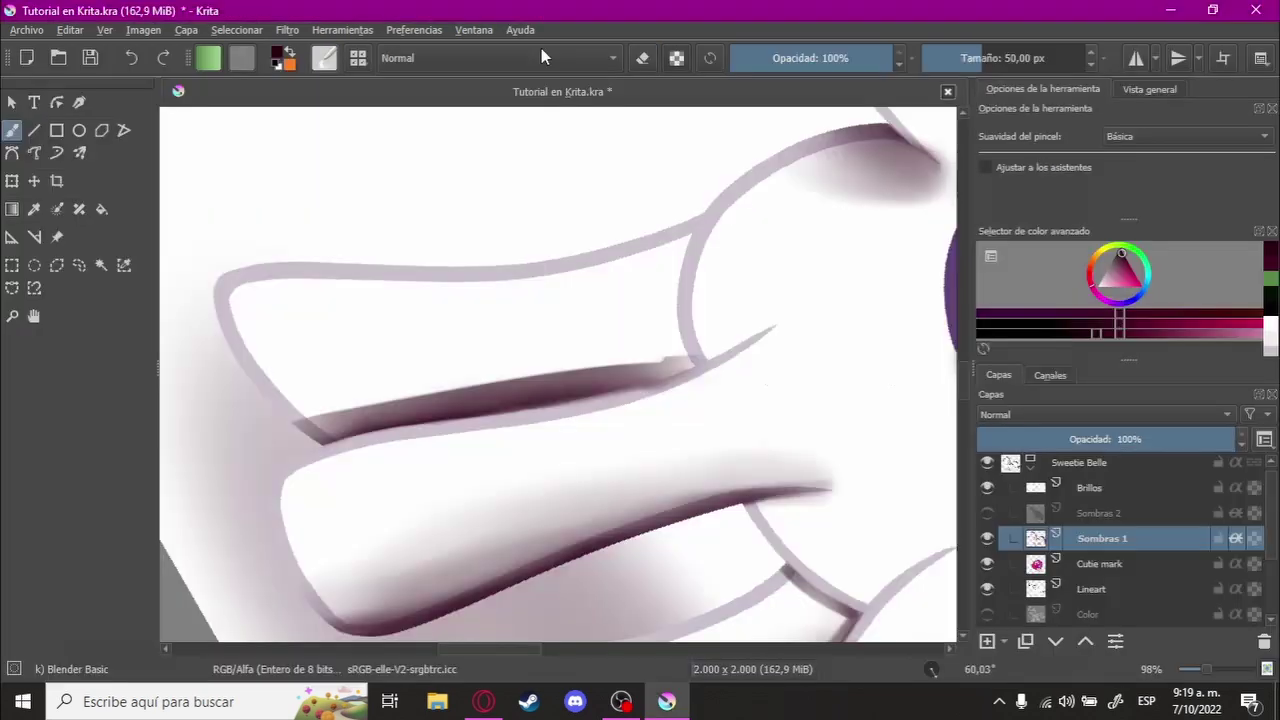
pyautogui.press('Tab')
pyautogui.moveTo(366, 394)
pyautogui.mouseDown()
pyautogui.moveTo(51, 423)
pyautogui.moveTo(545, 347)
pyautogui.moveTo(500, 388)
pyautogui.mouseUp()
pyautogui.moveTo(241, 307); pyautogui.dragTo(346, 400)
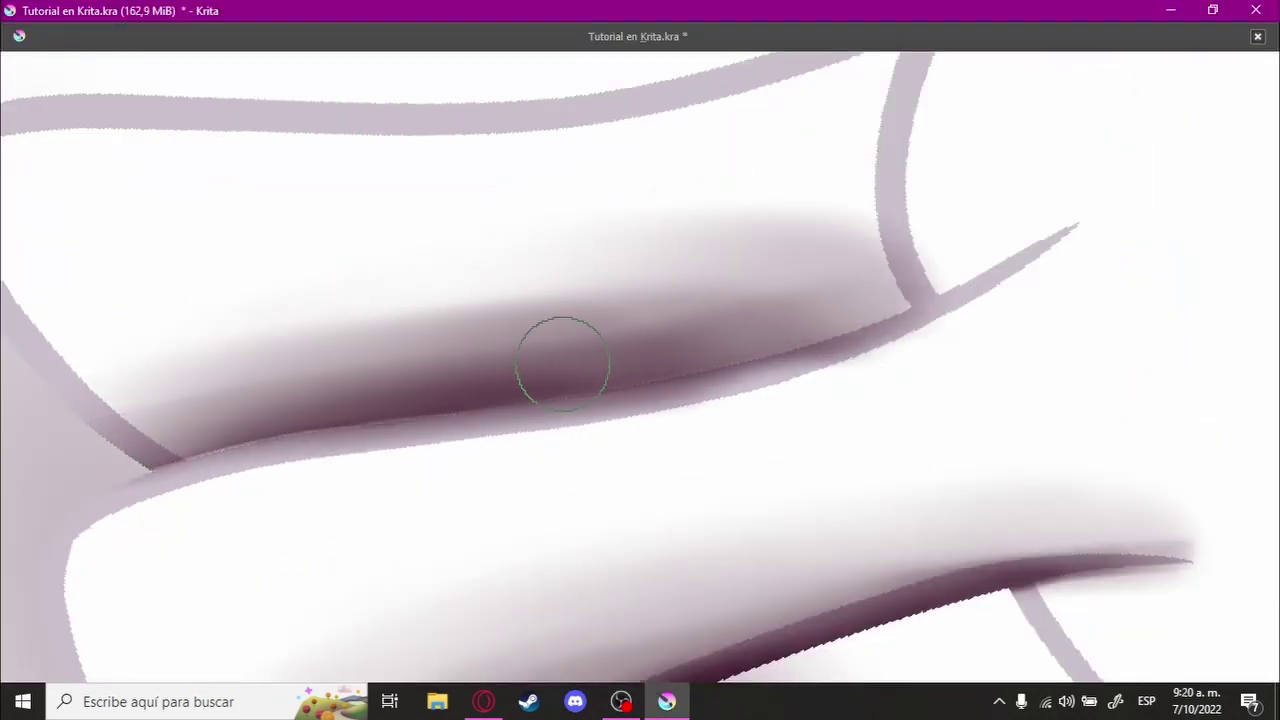
pyautogui.scroll(-2, 562, 362)
pyautogui.moveTo(591, 294); pyautogui.dragTo(564, 252)
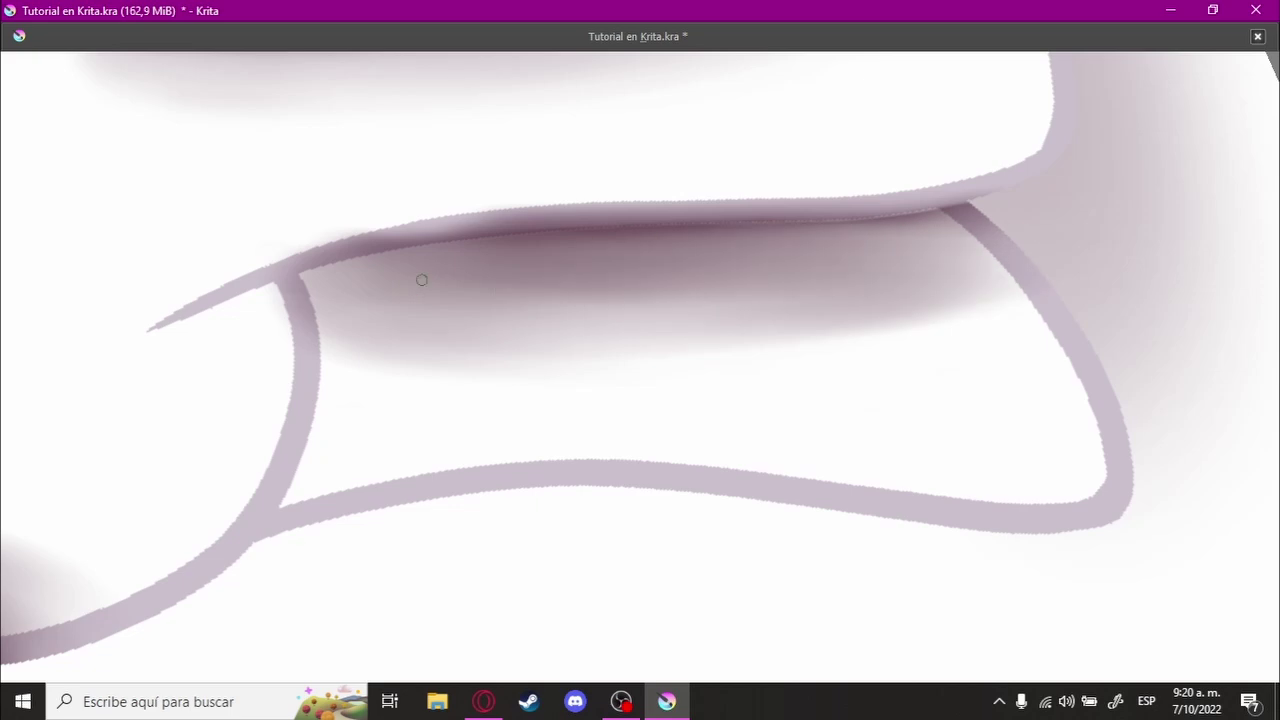
pyautogui.scroll(-3, 751, 397)
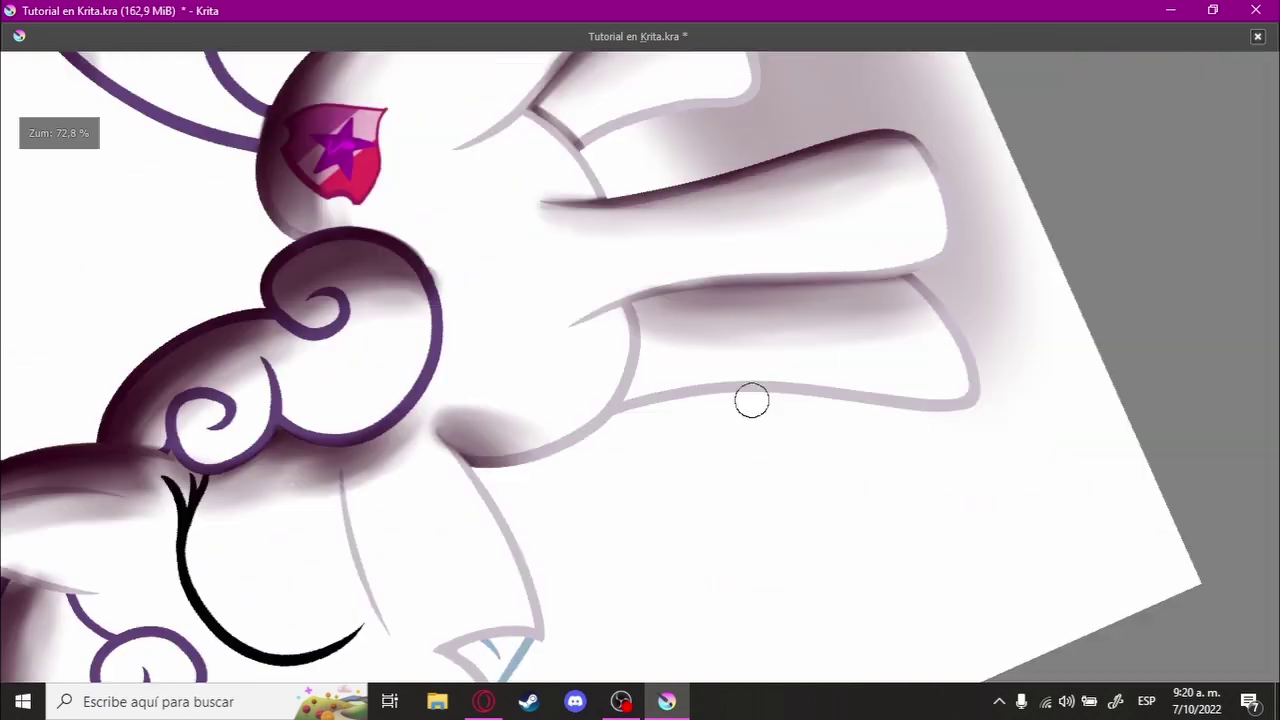
pyautogui.scroll(2, 686, 366)
pyautogui.scroll(2, 620, 346)
pyautogui.press('Tab')
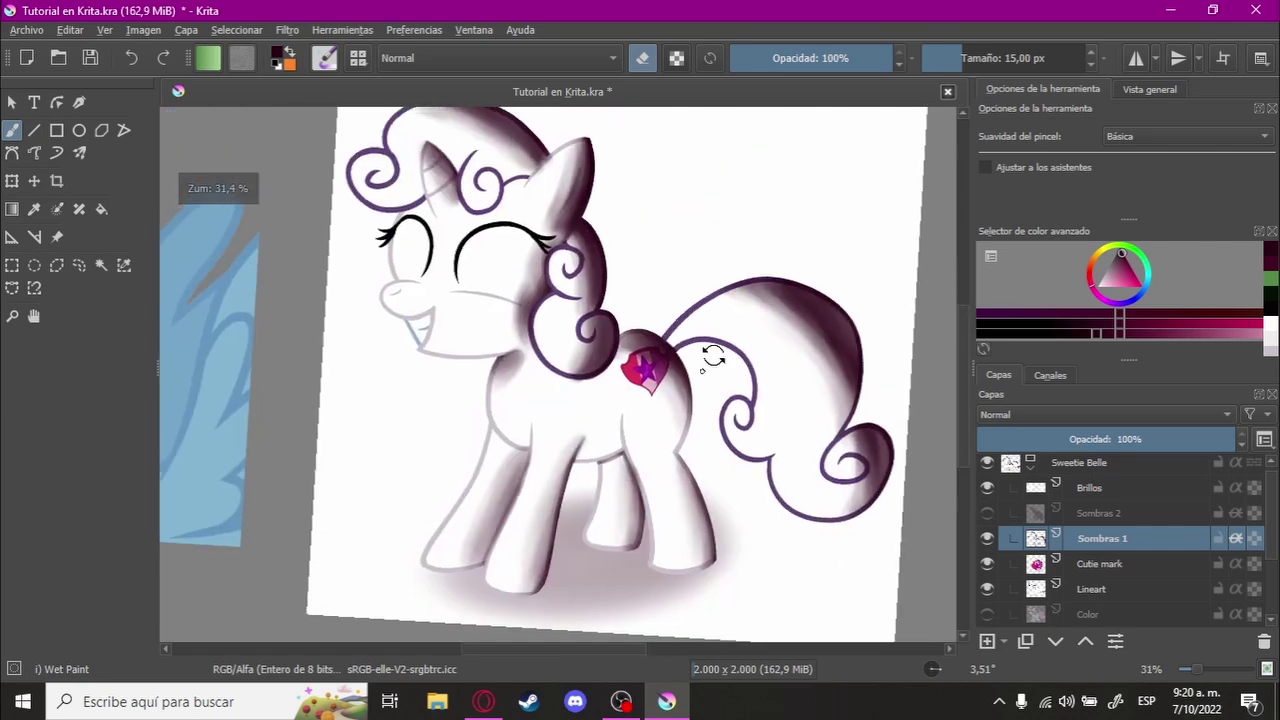
# Step: In canvas-only mode, paint a light band along the leg outline with the 15 px Wet Paint brush
pyautogui.moveTo(600, 330)
pyautogui.mouseDown()
pyautogui.moveTo(748, 323)
pyautogui.moveTo(470, 292)
pyautogui.moveTo(548, 242)
pyautogui.moveTo(560, 429)
pyautogui.moveTo(577, 337)
pyautogui.moveTo(760, 320)
pyautogui.mouseUp()
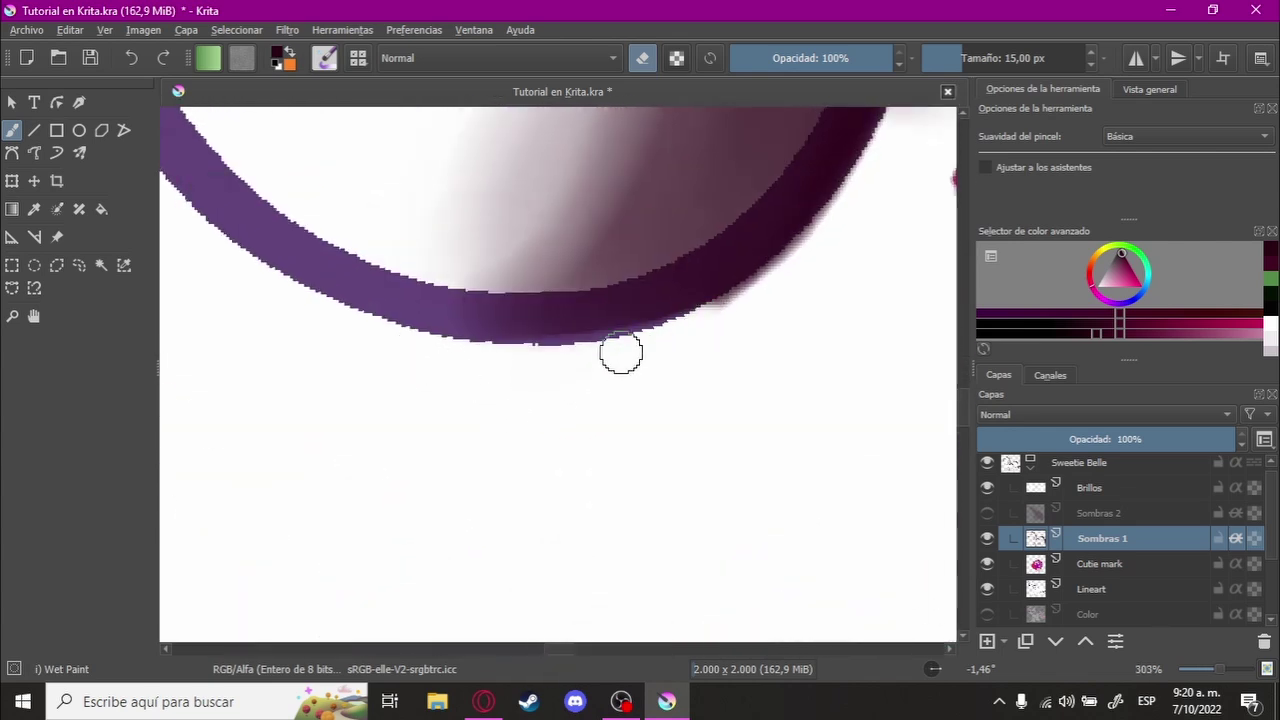
pyautogui.moveTo(621, 354)
pyautogui.mouseDown()
pyautogui.moveTo(691, 403)
pyautogui.moveTo(540, 461)
pyautogui.mouseUp()
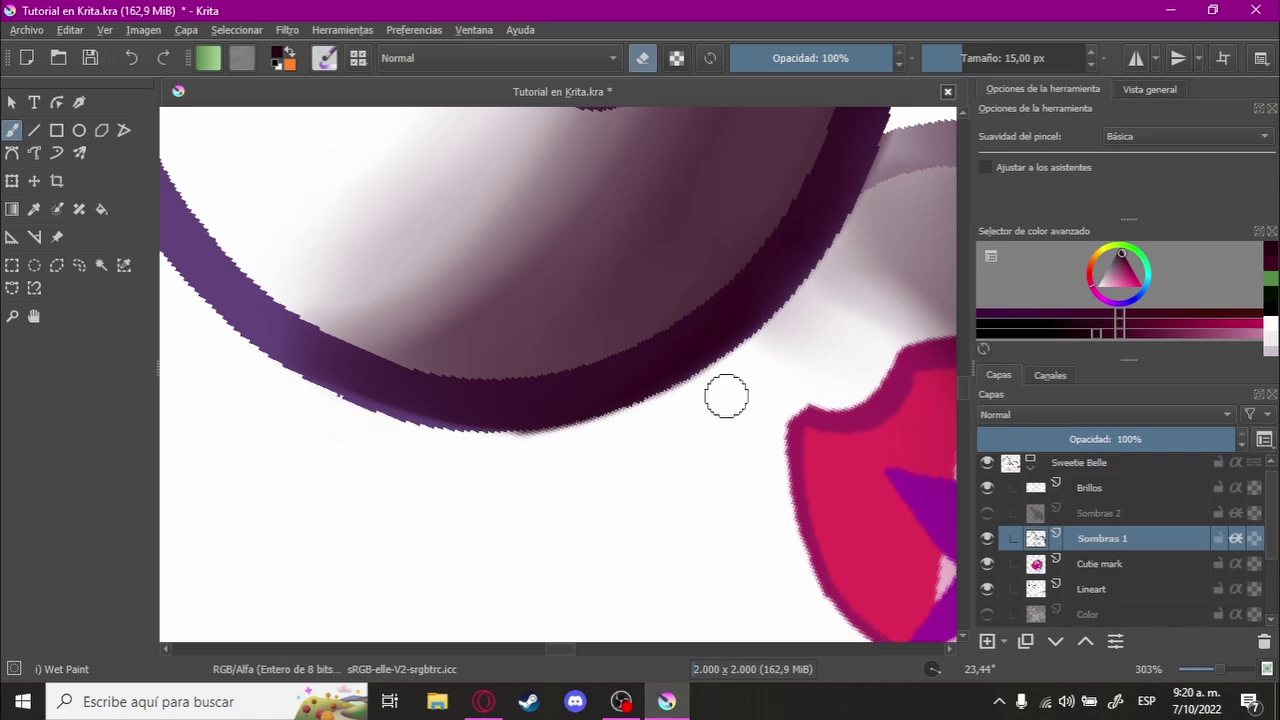
pyautogui.moveTo(482, 456)
pyautogui.mouseDown()
pyautogui.moveTo(600, 406)
pyautogui.moveTo(589, 431)
pyautogui.moveTo(700, 391)
pyautogui.moveTo(472, 374)
pyautogui.moveTo(600, 400)
pyautogui.moveTo(329, 409)
pyautogui.moveTo(646, 254)
pyautogui.moveTo(636, 260)
pyautogui.mouseUp()
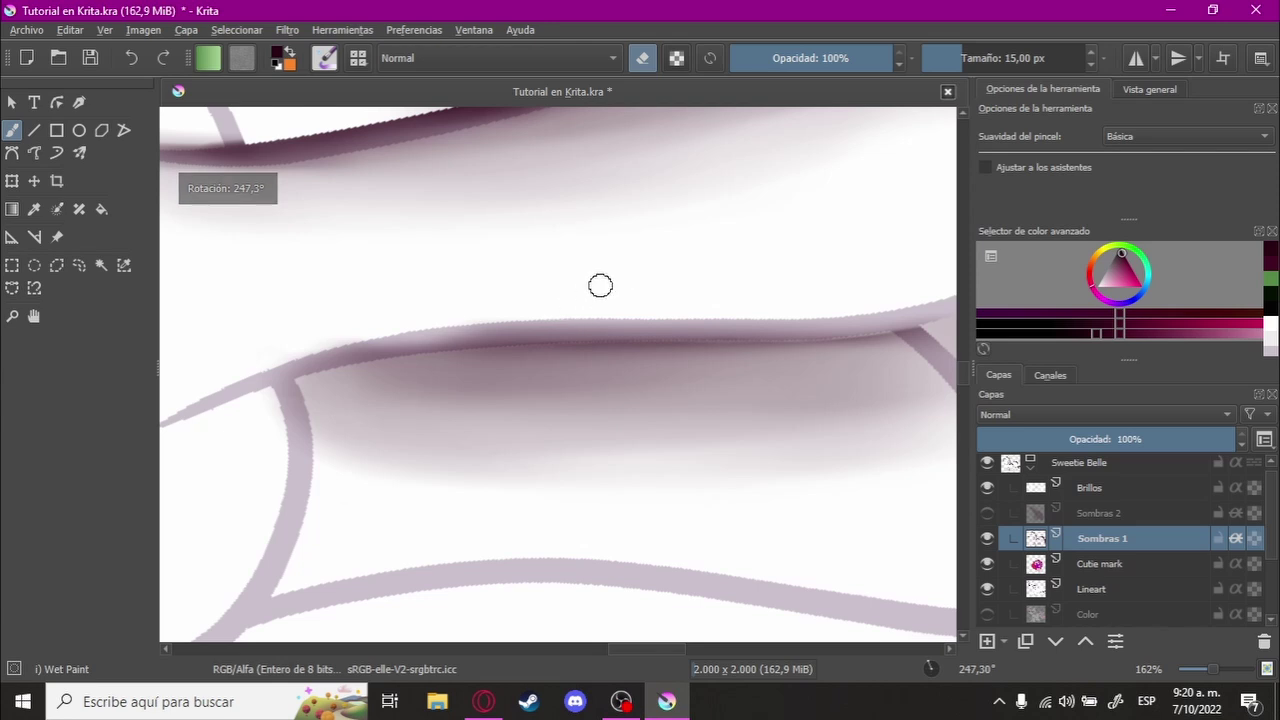
pyautogui.press('Tab')
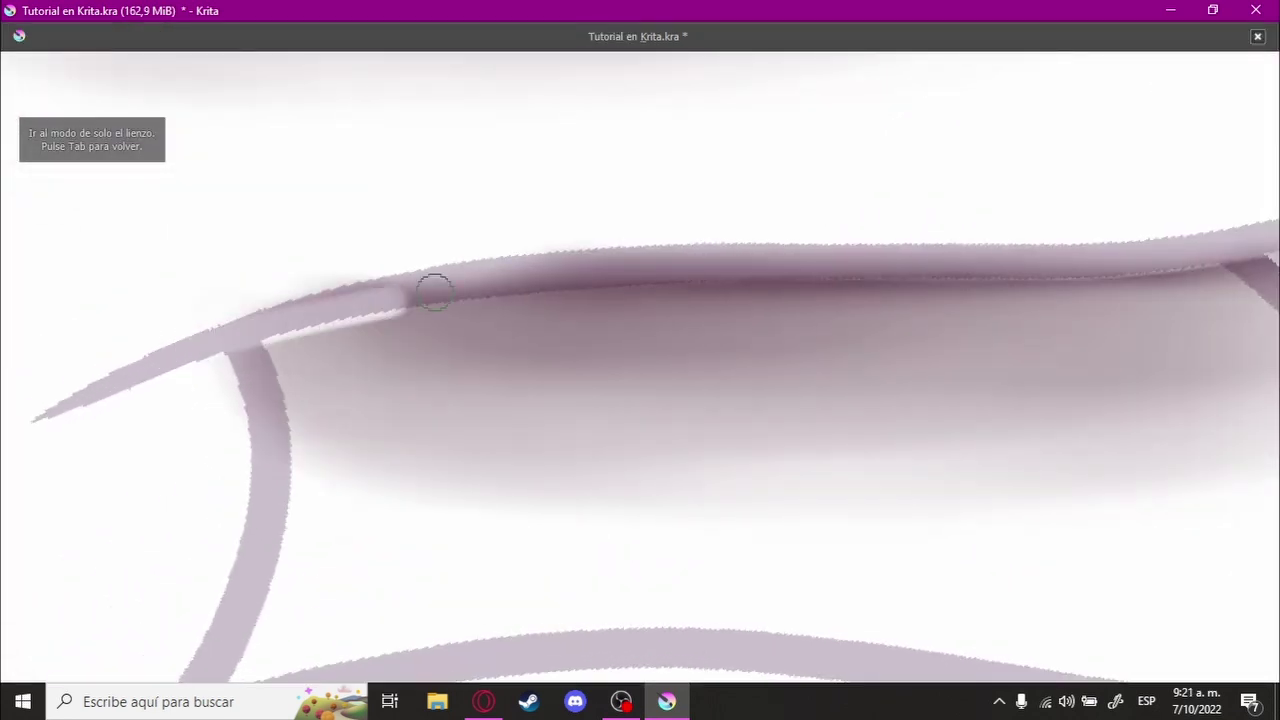
pyautogui.moveTo(434, 292); pyautogui.dragTo(700, 252)
pyautogui.hotkey('ctrl', 'z')
pyautogui.moveTo(217, 329); pyautogui.dragTo(667, 254)
pyautogui.moveTo(191, 313); pyautogui.dragTo(871, 300)
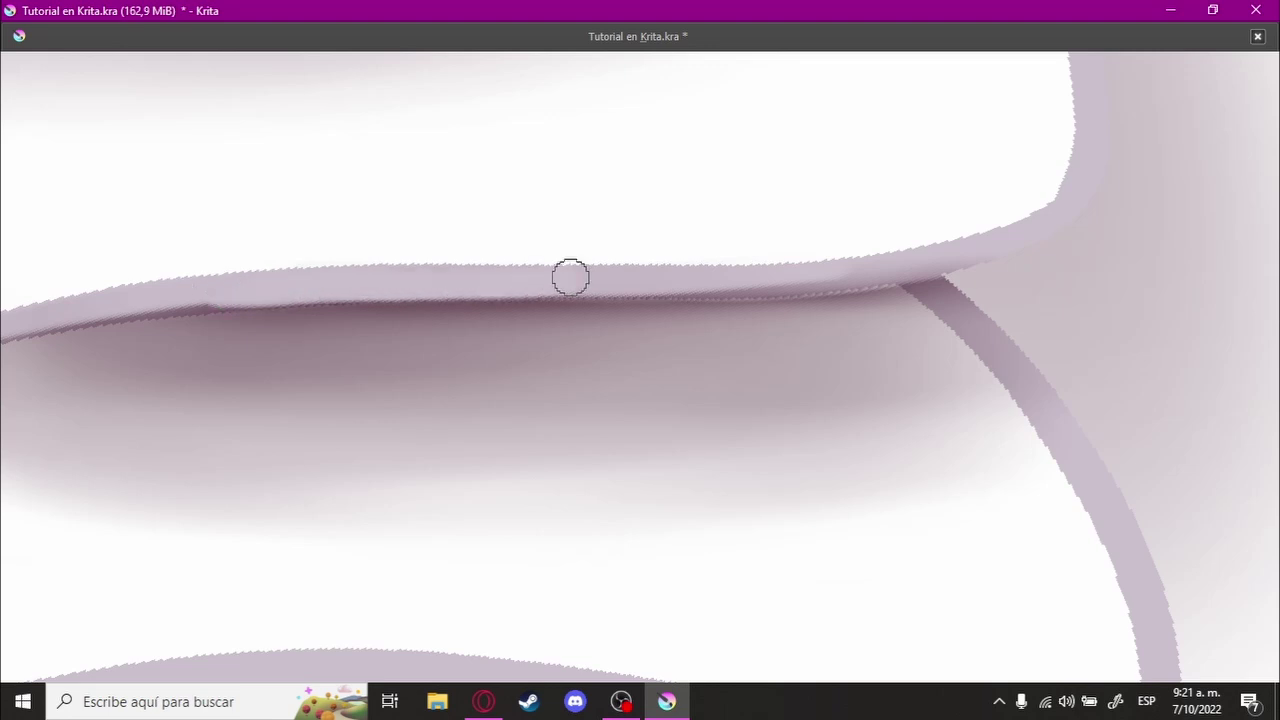
pyautogui.moveTo(1053, 221); pyautogui.dragTo(786, 253)
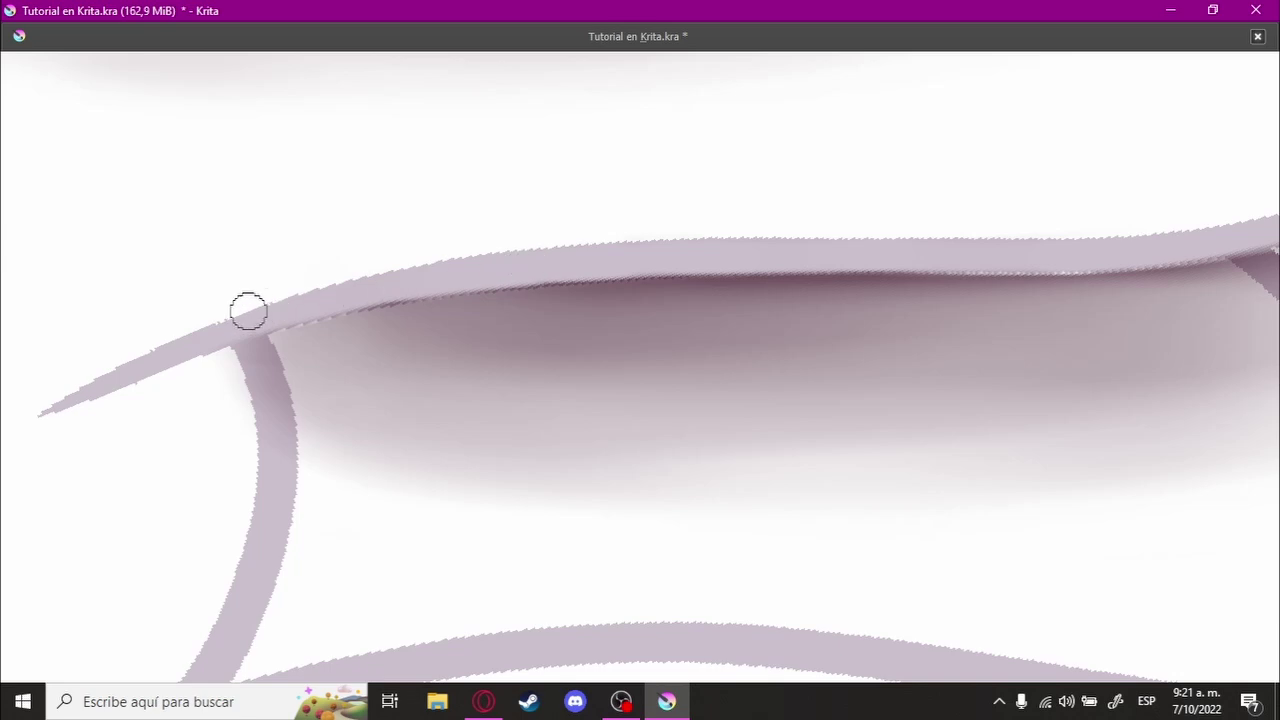
# Step: Cover the grey halo above the purple outline and the dark leg shading with light lilac
pyautogui.moveTo(248, 311)
pyautogui.mouseDown()
pyautogui.moveTo(619, 352)
pyautogui.moveTo(652, 392)
pyautogui.mouseUp()
pyautogui.moveTo(494, 412)
pyautogui.mouseDown()
pyautogui.moveTo(594, 309)
pyautogui.moveTo(606, 333)
pyautogui.moveTo(763, 354)
pyautogui.moveTo(677, 374)
pyautogui.moveTo(455, 361)
pyautogui.moveTo(491, 260)
pyautogui.moveTo(451, 266)
pyautogui.moveTo(600, 320)
pyautogui.mouseUp()
pyautogui.scroll(3, 727, 372)
pyautogui.moveTo(727, 372)
pyautogui.mouseDown()
pyautogui.moveTo(651, 226)
pyautogui.moveTo(729, 351)
pyautogui.moveTo(692, 361)
pyautogui.moveTo(754, 369)
pyautogui.mouseUp()
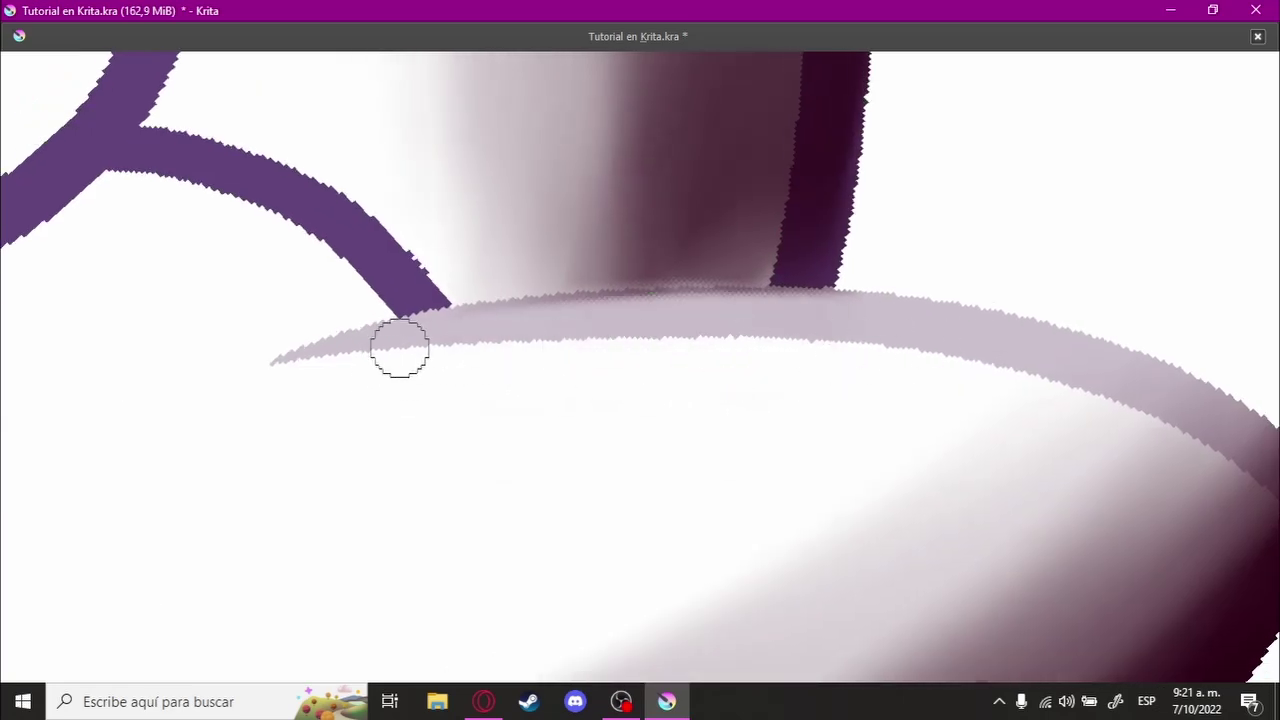
pyautogui.moveTo(954, 334)
pyautogui.mouseDown()
pyautogui.moveTo(669, 391)
pyautogui.moveTo(775, 335)
pyautogui.moveTo(657, 297)
pyautogui.moveTo(614, 540)
pyautogui.moveTo(749, 371)
pyautogui.mouseUp()
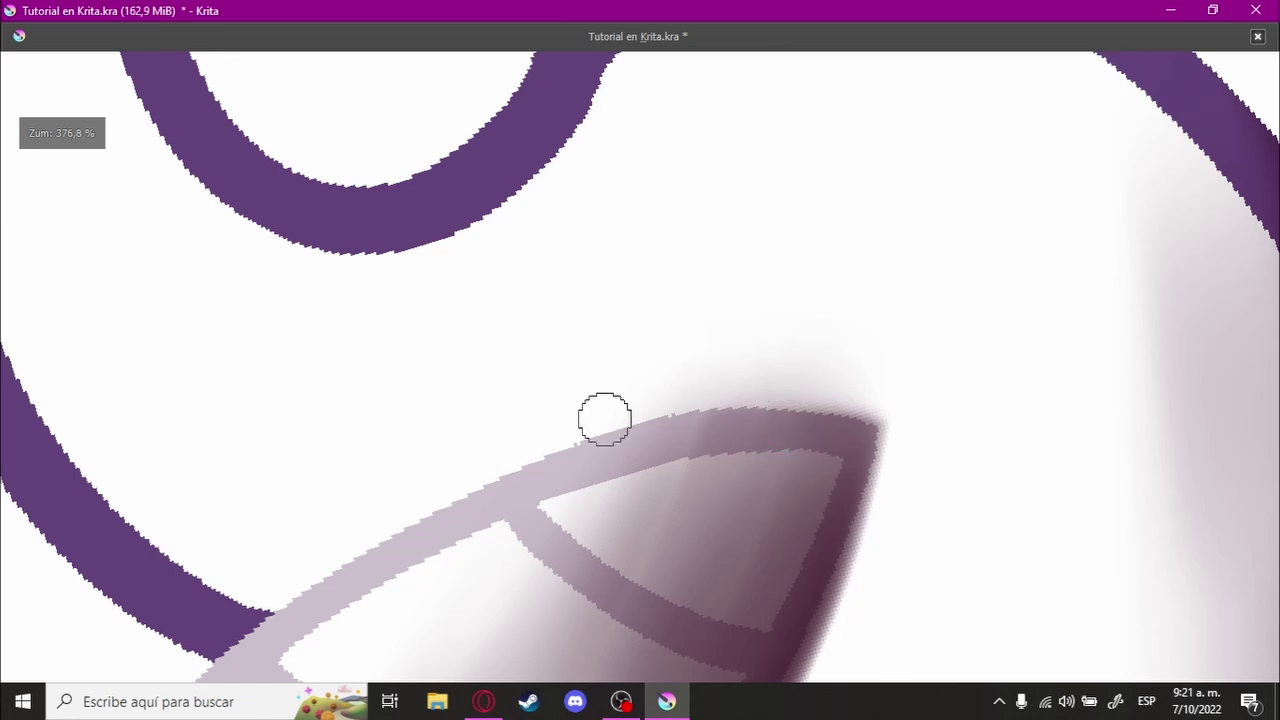
pyautogui.moveTo(604, 419)
pyautogui.mouseDown()
pyautogui.moveTo(848, 391)
pyautogui.moveTo(897, 403)
pyautogui.mouseUp()
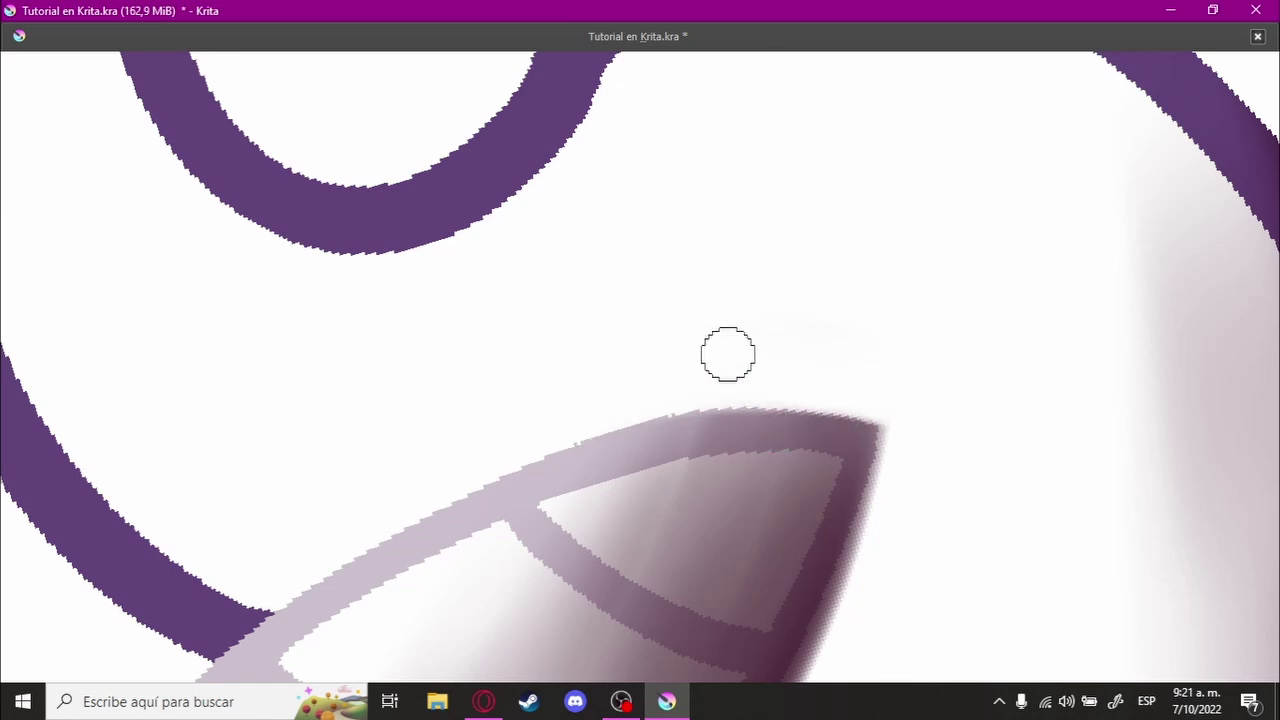
pyautogui.moveTo(728, 354)
pyautogui.mouseDown()
pyautogui.moveTo(791, 377)
pyautogui.moveTo(791, 320)
pyautogui.moveTo(751, 377)
pyautogui.moveTo(757, 221)
pyautogui.moveTo(786, 291)
pyautogui.moveTo(674, 263)
pyautogui.moveTo(307, 410)
pyautogui.moveTo(620, 351)
pyautogui.moveTo(226, 417)
pyautogui.moveTo(565, 350)
pyautogui.moveTo(543, 314)
pyautogui.moveTo(571, 351)
pyautogui.moveTo(429, 389)
pyautogui.moveTo(627, 315)
pyautogui.mouseUp()
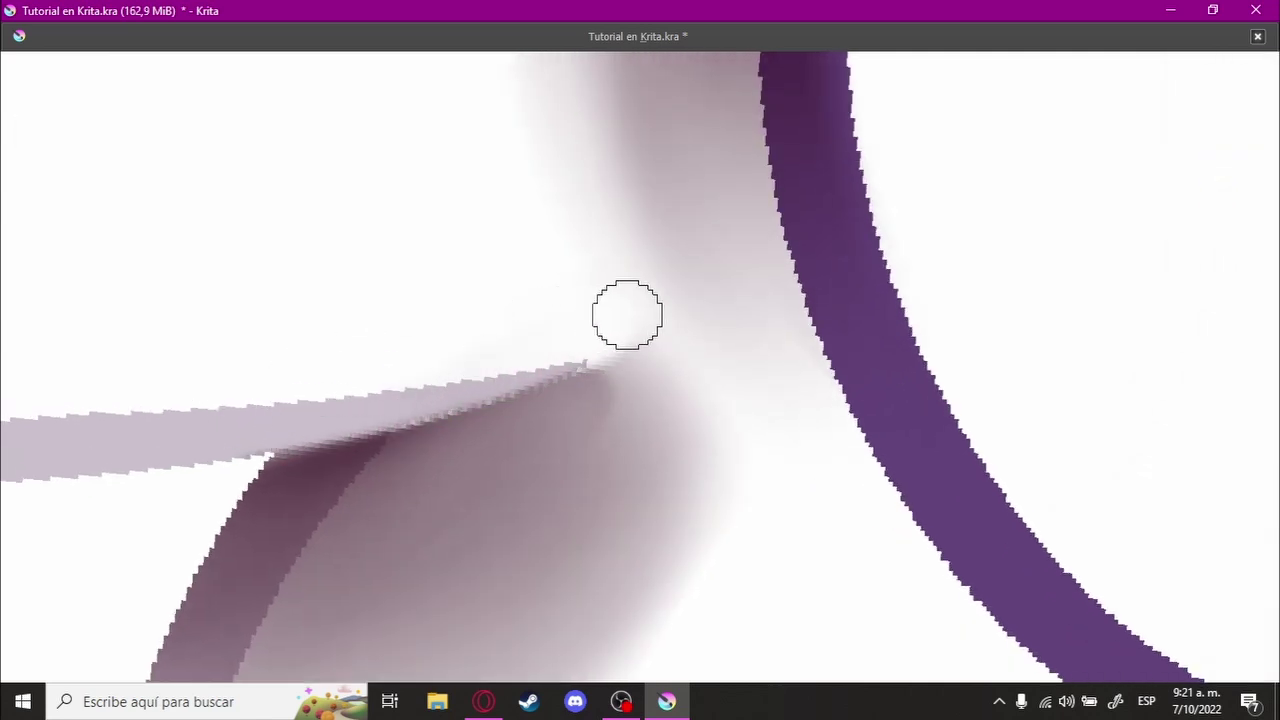
pyautogui.moveTo(514, 314)
pyautogui.mouseDown()
pyautogui.moveTo(538, 409)
pyautogui.moveTo(669, 191)
pyautogui.moveTo(480, 417)
pyautogui.moveTo(443, 345)
pyautogui.moveTo(449, 357)
pyautogui.mouseUp()
pyautogui.moveTo(566, 349)
pyautogui.mouseDown()
pyautogui.moveTo(455, 358)
pyautogui.moveTo(560, 320)
pyautogui.moveTo(477, 371)
pyautogui.moveTo(550, 350)
pyautogui.mouseUp()
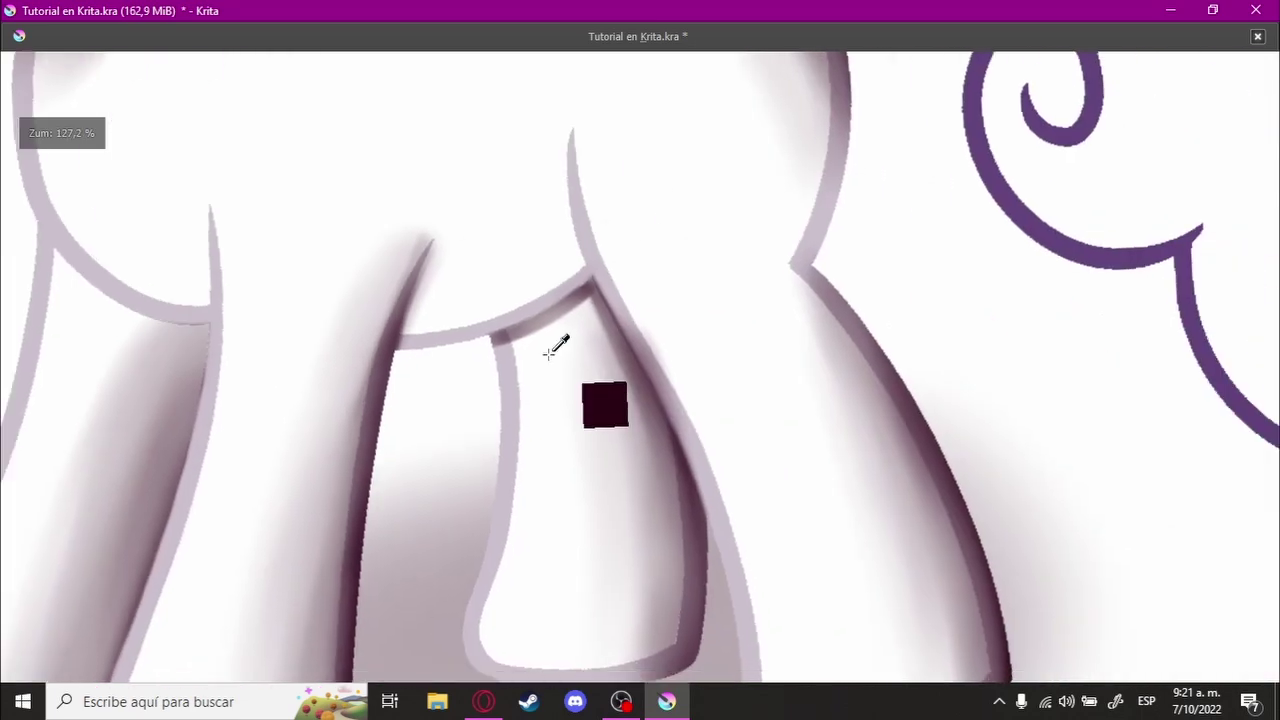
pyautogui.scroll(2, 549, 350)
pyautogui.scroll(1, 677, 317)
pyautogui.scroll(1, 700, 263)
pyautogui.press('Tab')
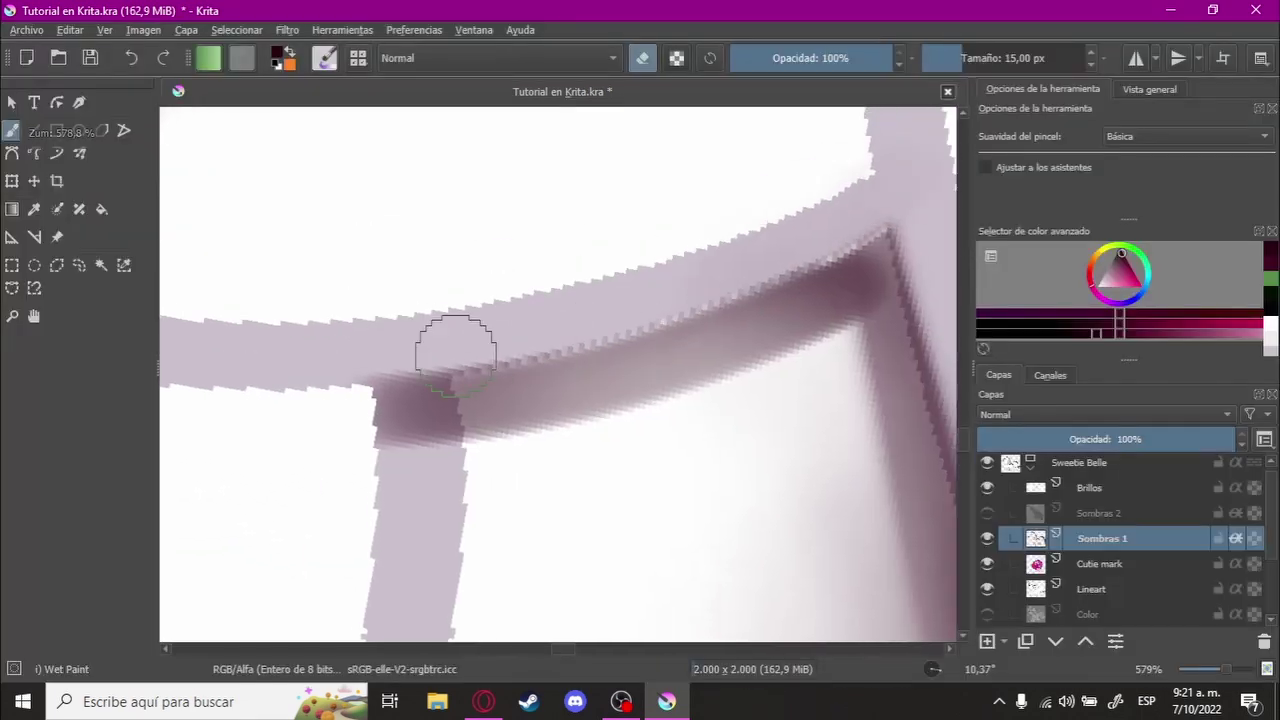
# Step: Switch to the Blender Basic brush preset, found by searching 'blend', at about 20 px
pyautogui.click(324, 58)
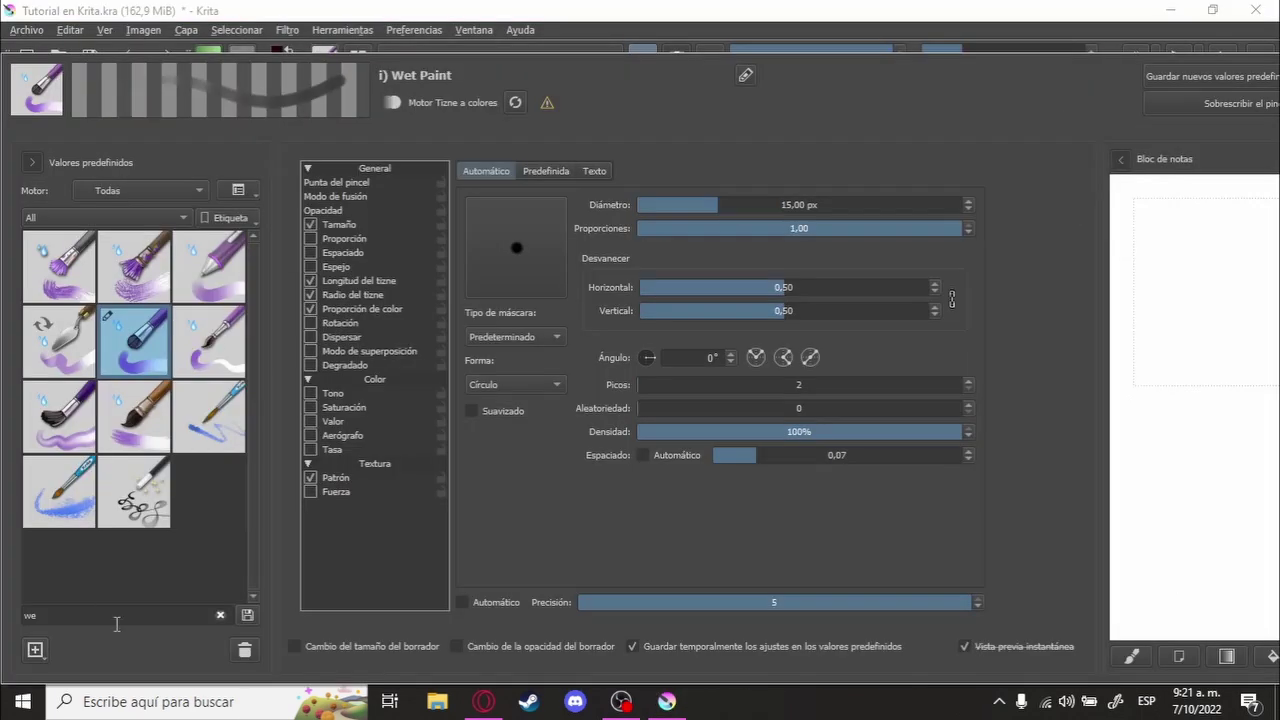
pyautogui.click(116, 619)
pyautogui.write('blend')
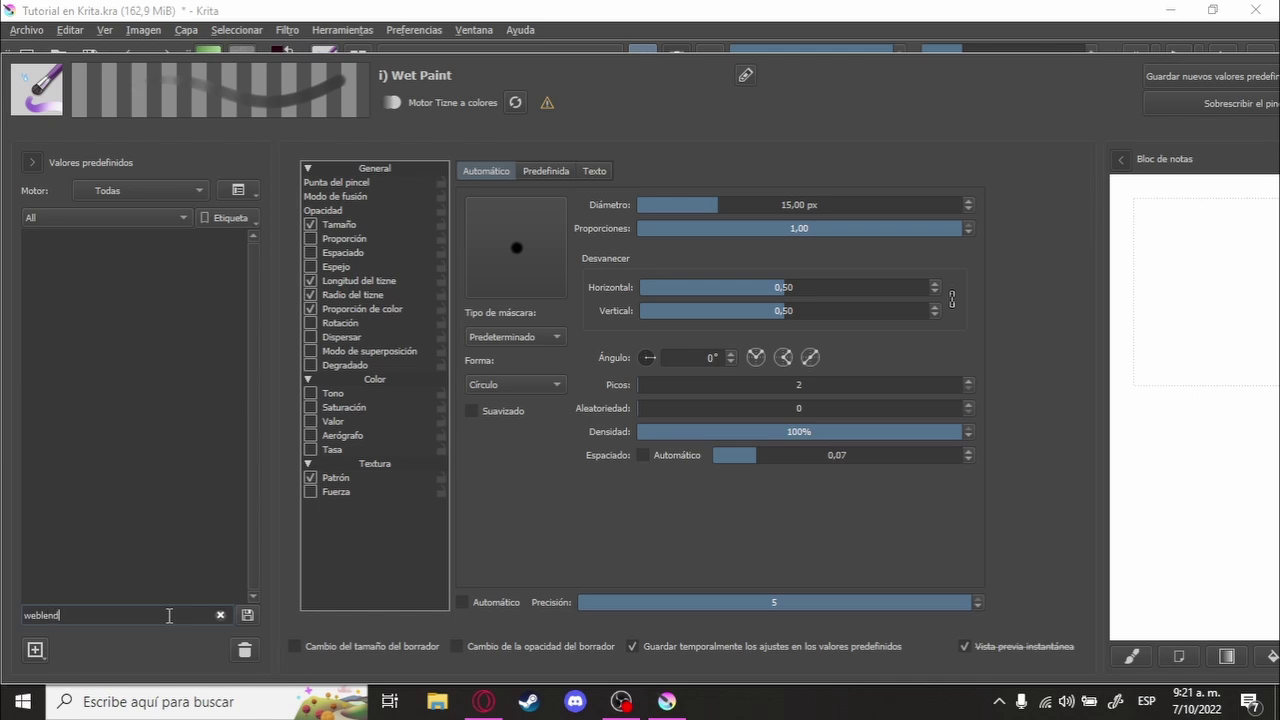
pyautogui.press('BackSpace')
pyautogui.press('BackSpace')
pyautogui.press('BackSpace')
pyautogui.write('ble')
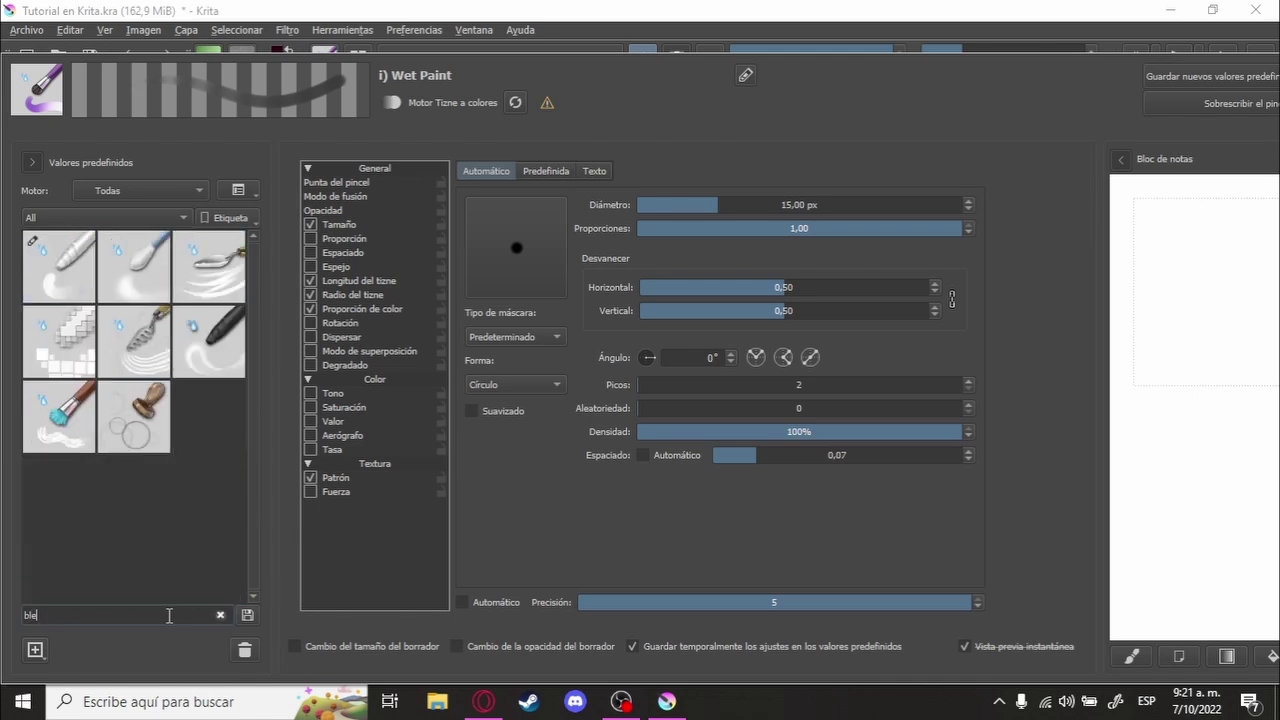
pyautogui.click(55, 291)
pyautogui.click(474, 34)
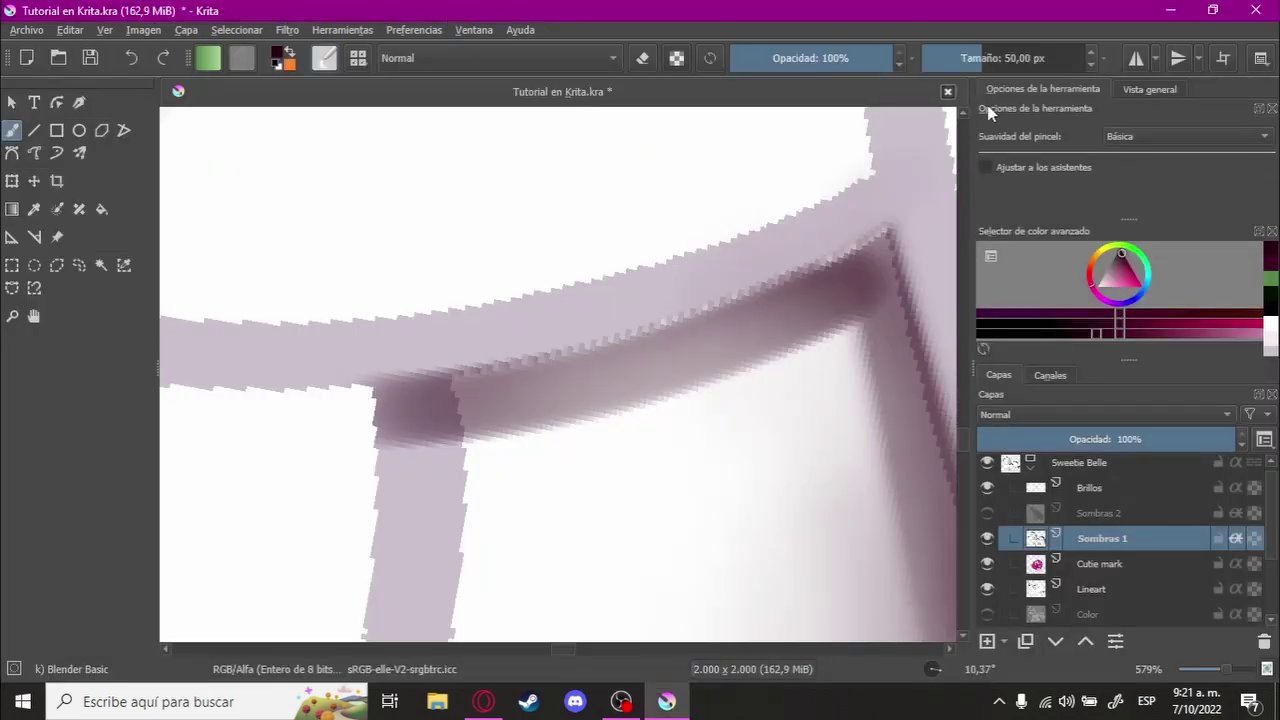
pyautogui.click(968, 57)
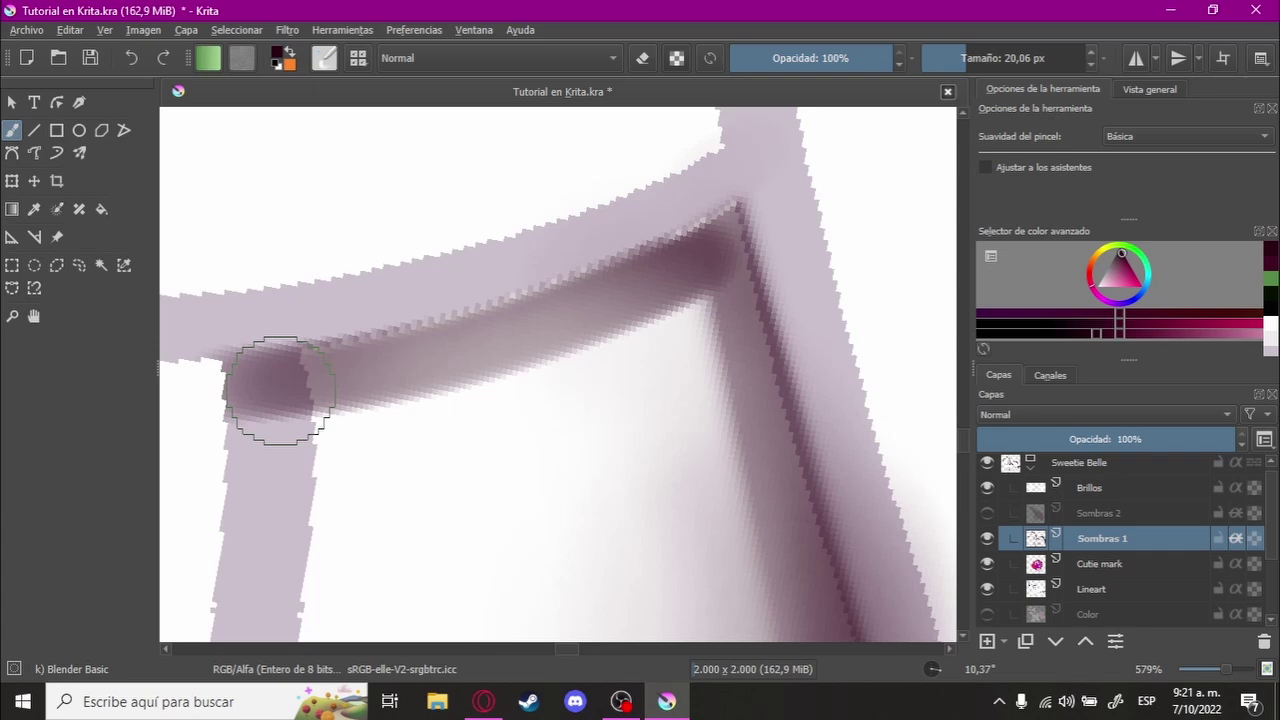
# Step: Soften the leg's corner shadow, then view the whole pony with rotation reset upright
pyautogui.moveTo(271, 391)
pyautogui.mouseDown()
pyautogui.moveTo(429, 396)
pyautogui.moveTo(700, 300)
pyautogui.moveTo(737, 266)
pyautogui.moveTo(240, 412)
pyautogui.moveTo(343, 371)
pyautogui.moveTo(257, 414)
pyautogui.moveTo(606, 373)
pyautogui.moveTo(720, 286)
pyautogui.moveTo(729, 251)
pyautogui.moveTo(711, 251)
pyautogui.mouseUp()
pyautogui.scroll(1, 710, 308)
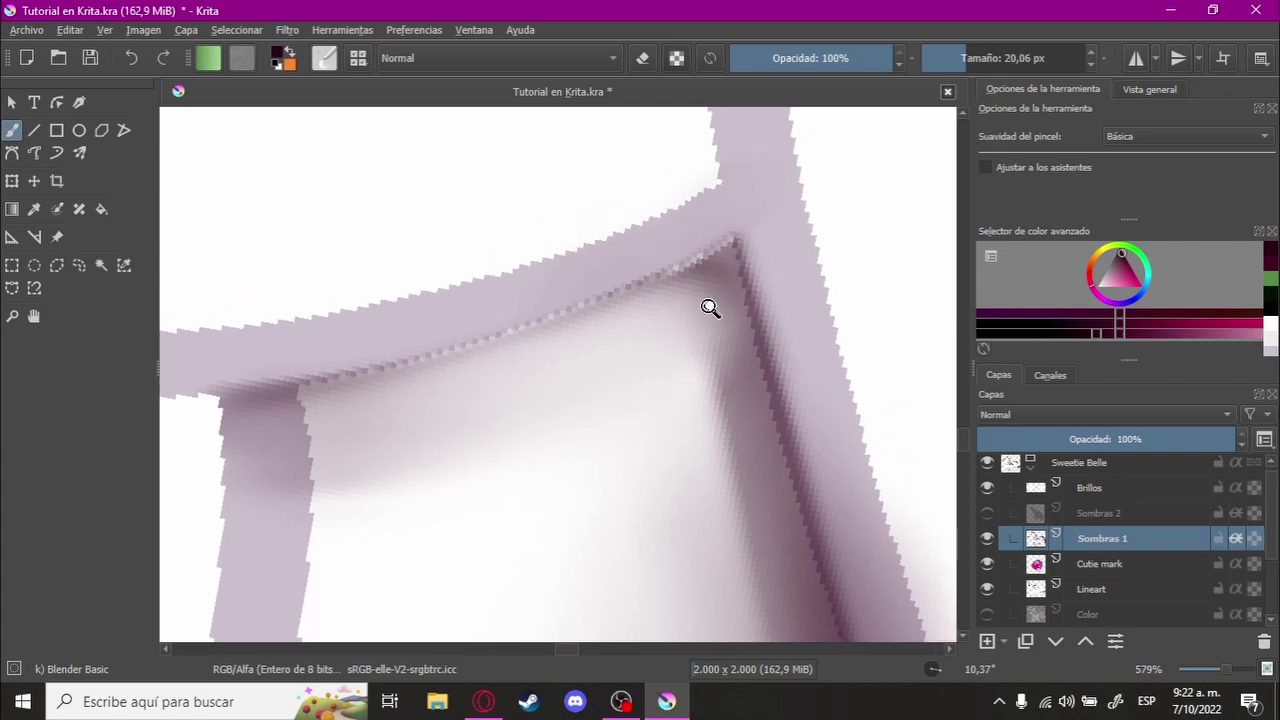
pyautogui.moveTo(710, 308)
pyautogui.mouseDown()
pyautogui.moveTo(580, 357)
pyautogui.moveTo(640, 491)
pyautogui.moveTo(799, 329)
pyautogui.moveTo(700, 340)
pyautogui.mouseUp()
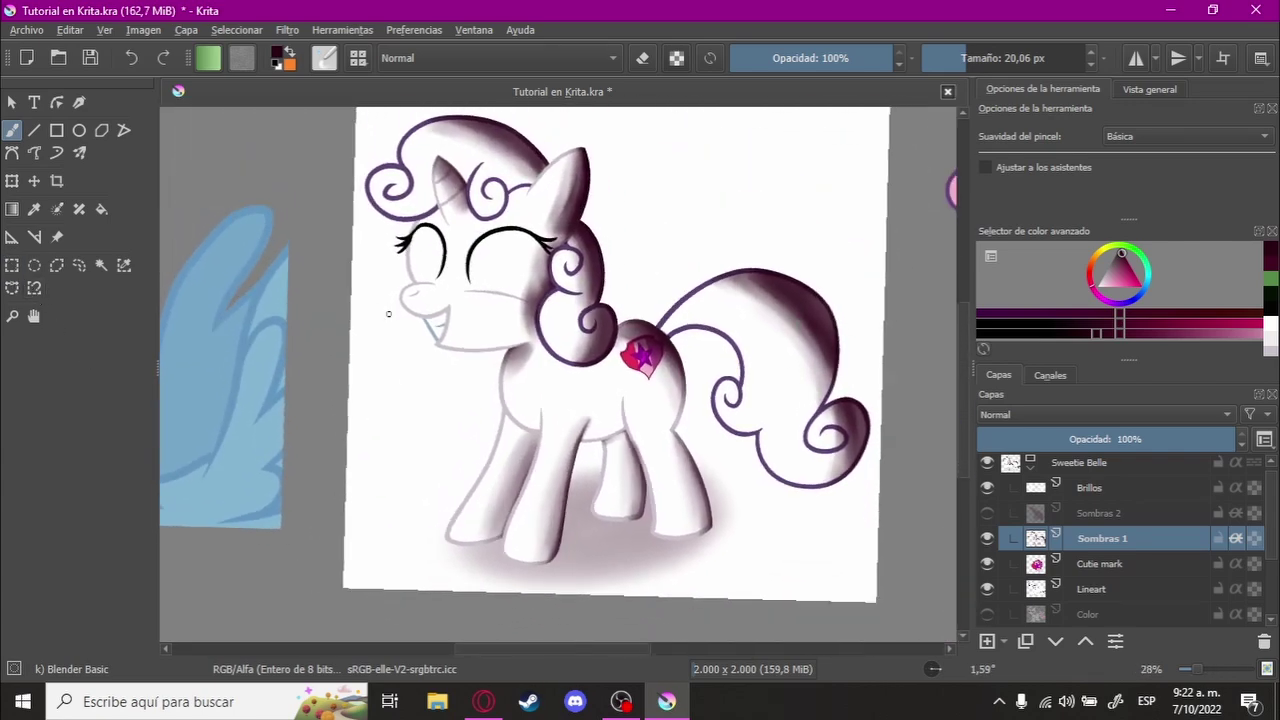
pyautogui.click(11, 265)
pyautogui.press('5')
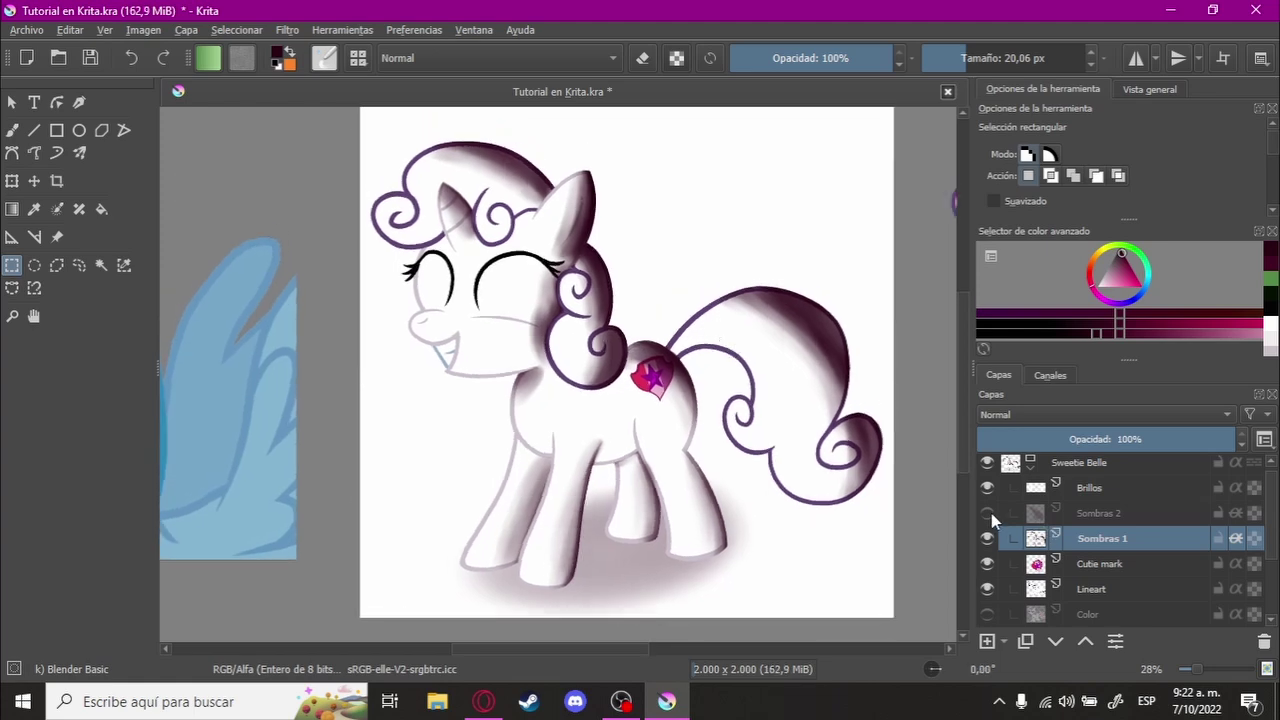
# Step: Make Sombras 2 visible at about 22% opacity, then select Sombras 1
pyautogui.click(987, 513)
pyautogui.scroll(-1, 708, 388)
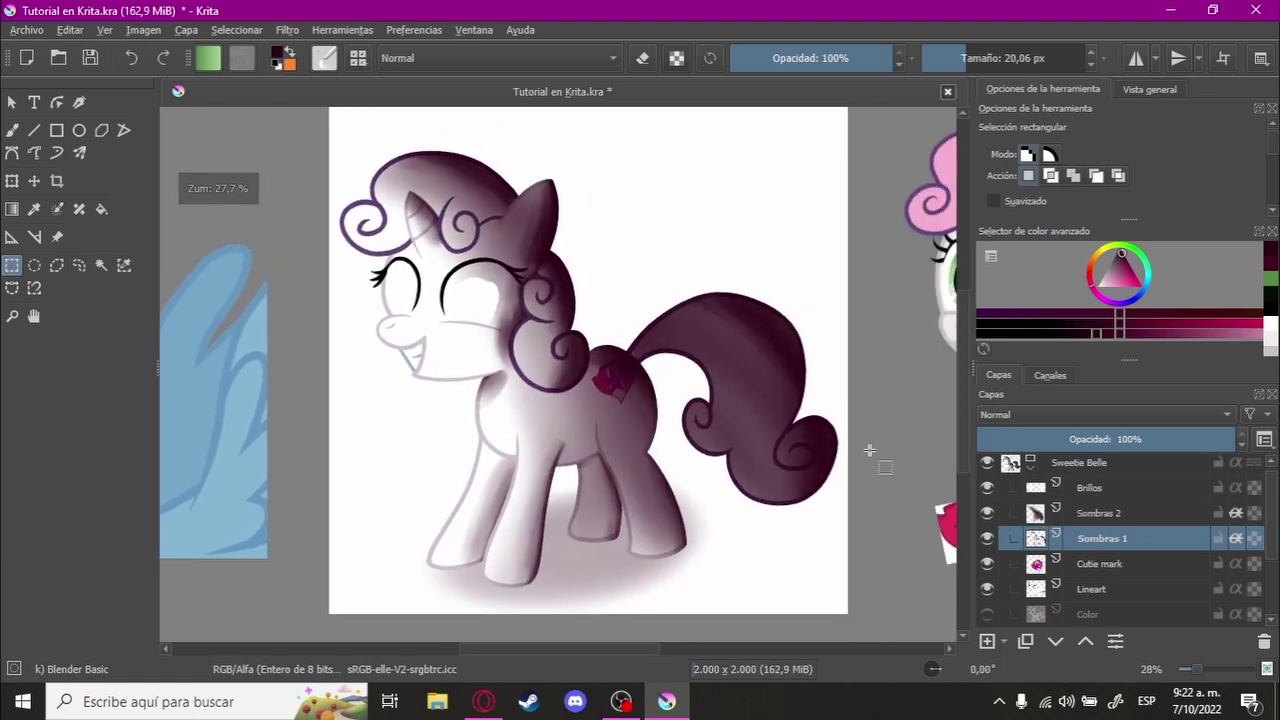
pyautogui.moveTo(680, 385); pyautogui.dragTo(700, 409)
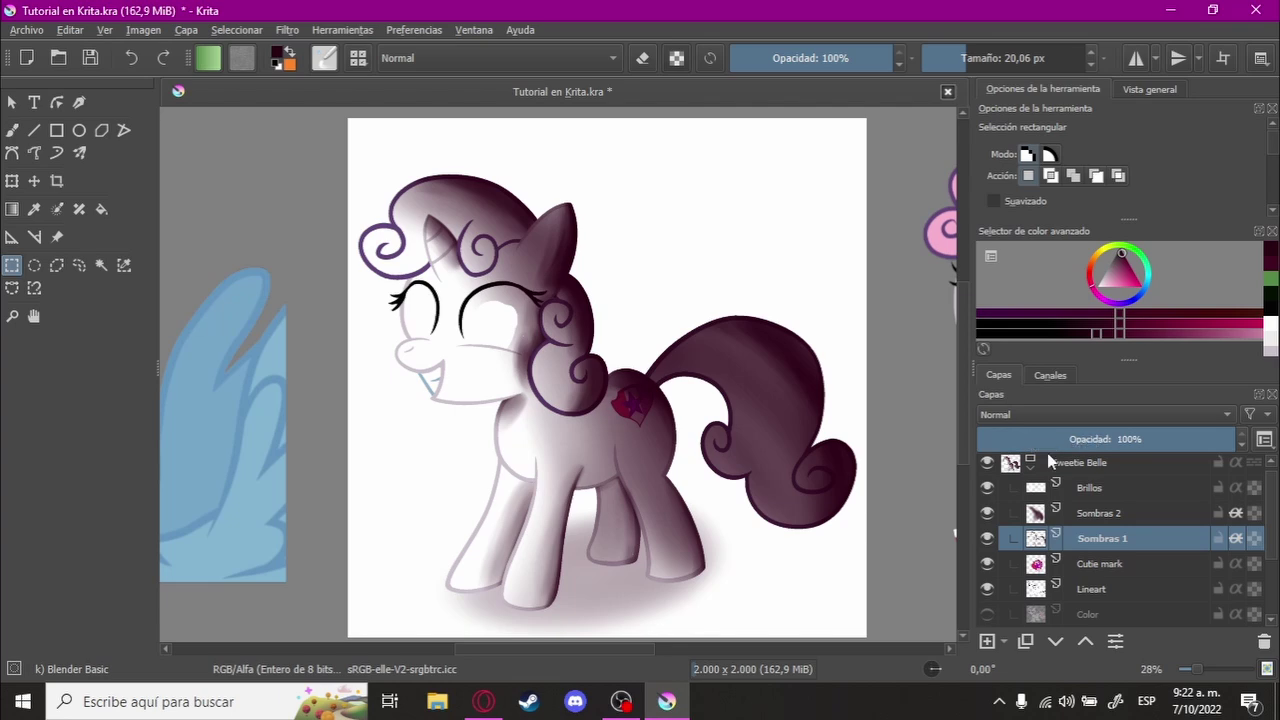
pyautogui.click(1080, 514)
pyautogui.moveTo(1040, 443); pyautogui.dragTo(1045, 443)
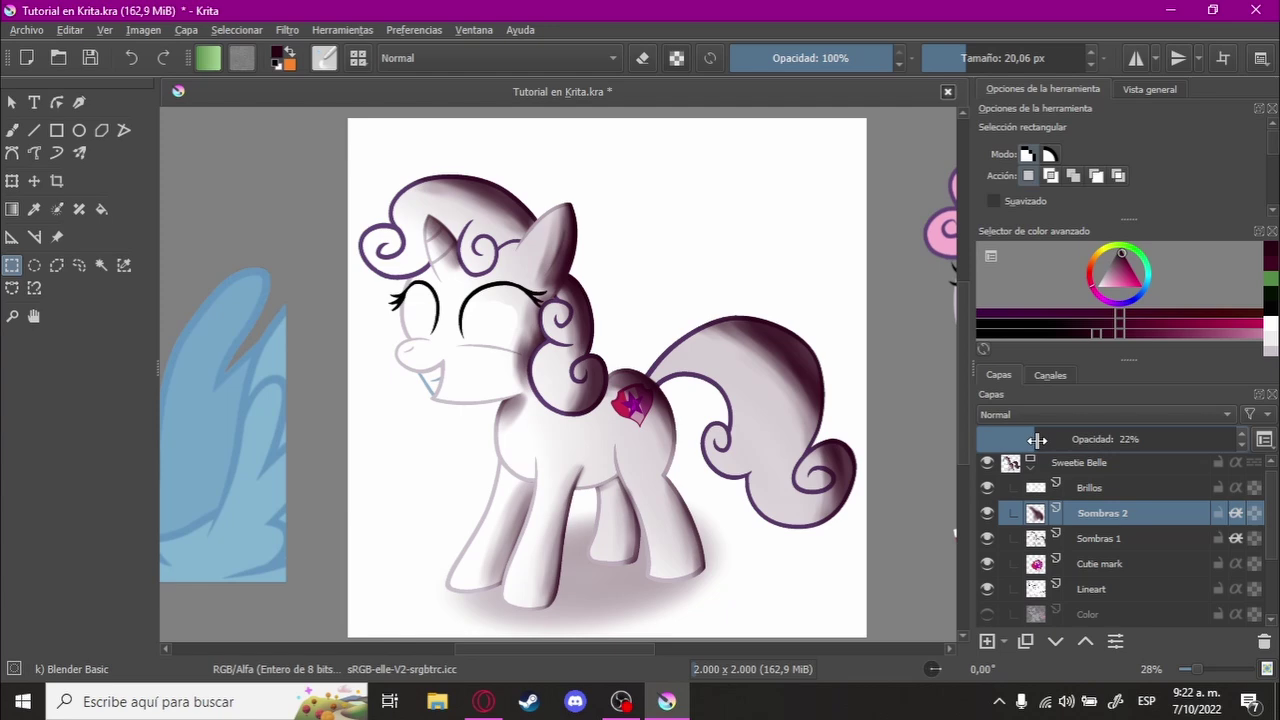
pyautogui.moveTo(1037, 440)
pyautogui.mouseDown()
pyautogui.moveTo(1068, 443)
pyautogui.moveTo(1055, 439)
pyautogui.mouseUp()
pyautogui.click(1135, 542)
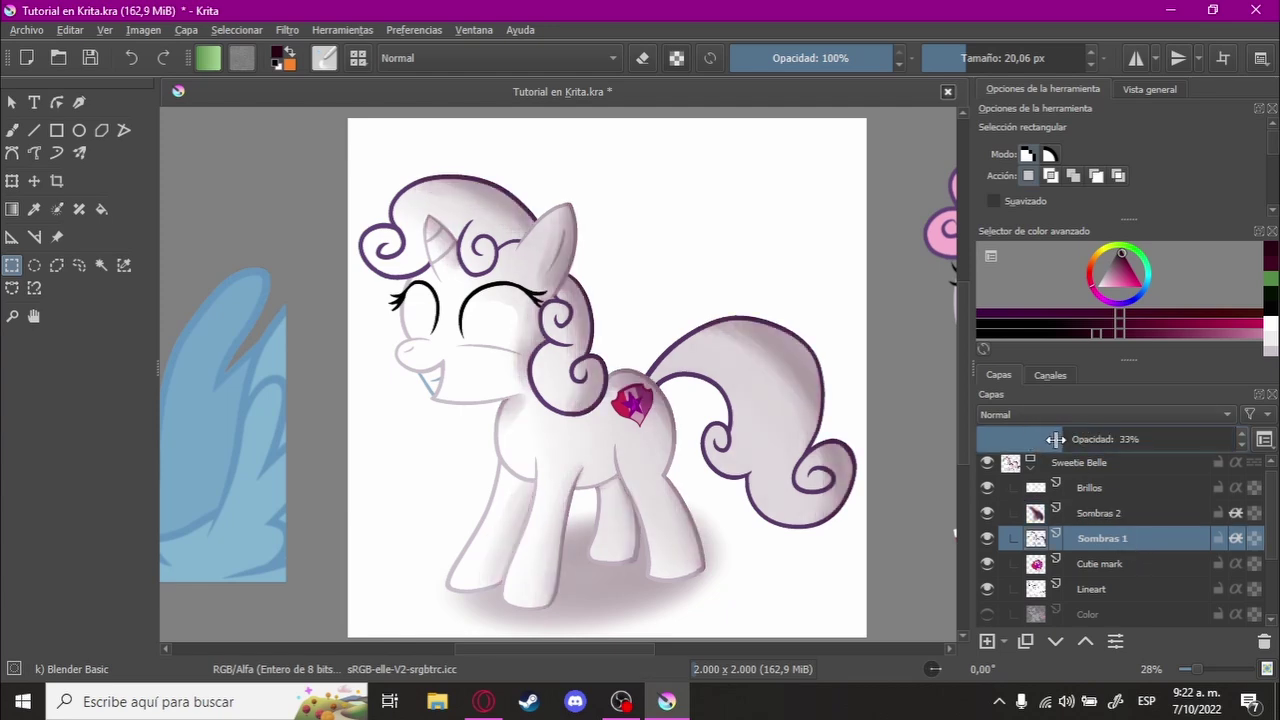
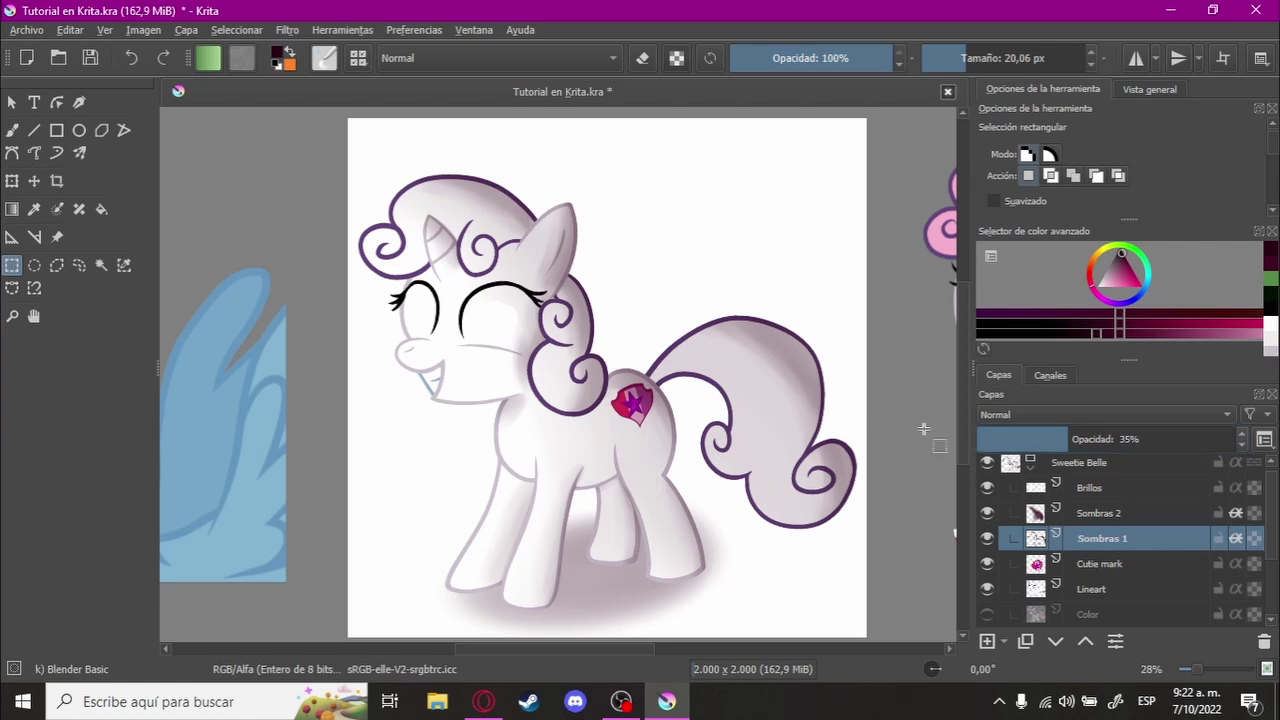
# Step: Set the 'Sombras en el suelo' ground shadow layer to 40% opacity
pyautogui.scroll(2, 632, 396)
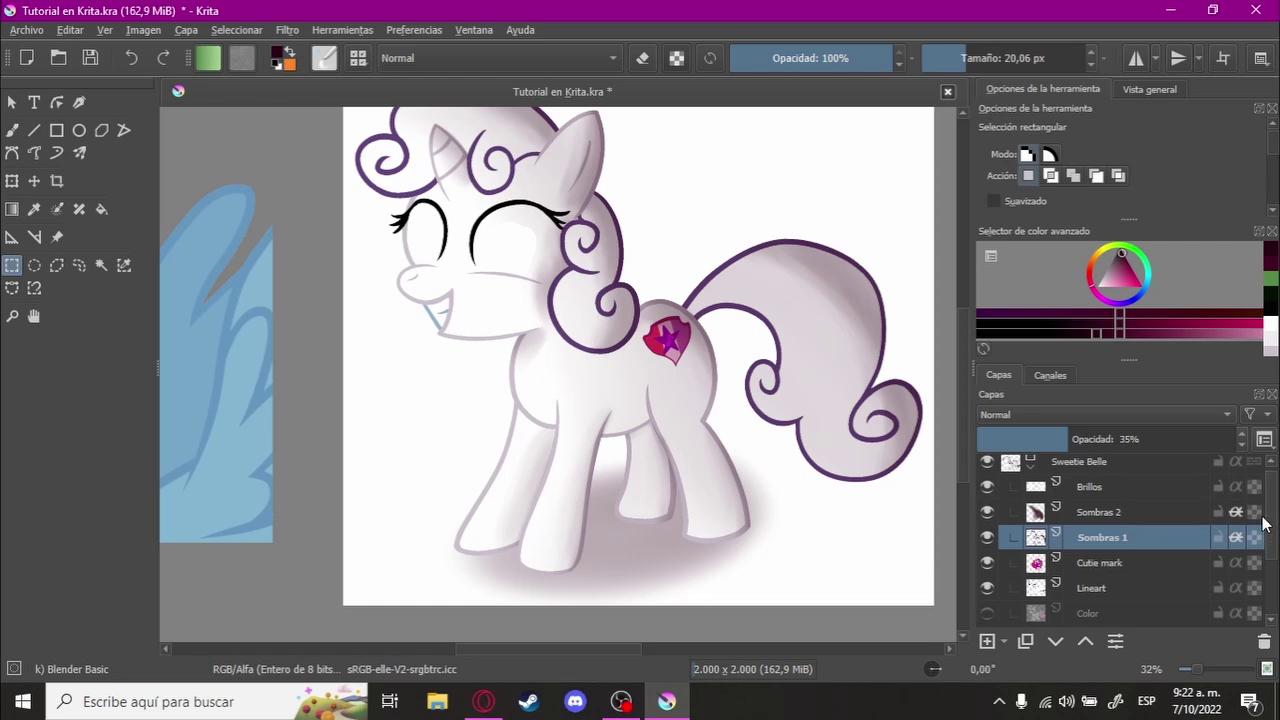
pyautogui.scroll(-3, 1250, 525)
pyautogui.scroll(-2, 1200, 530)
pyautogui.click(1131, 550)
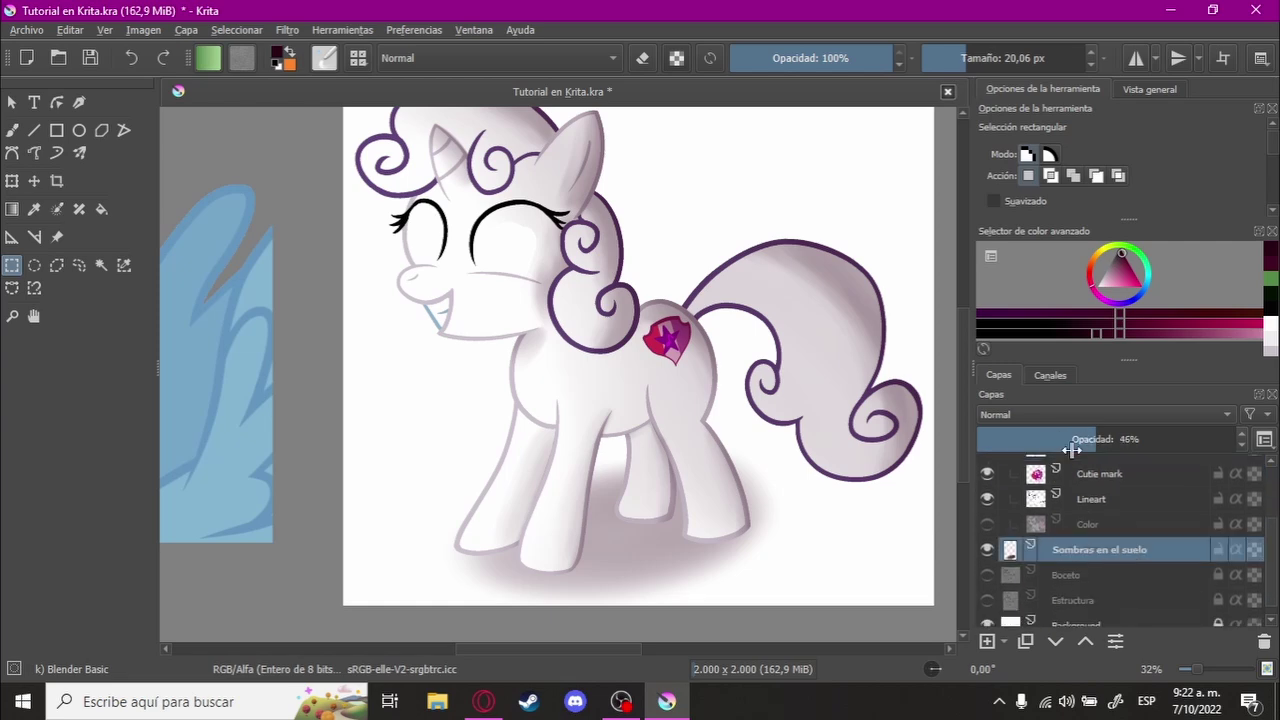
pyautogui.click(1071, 450)
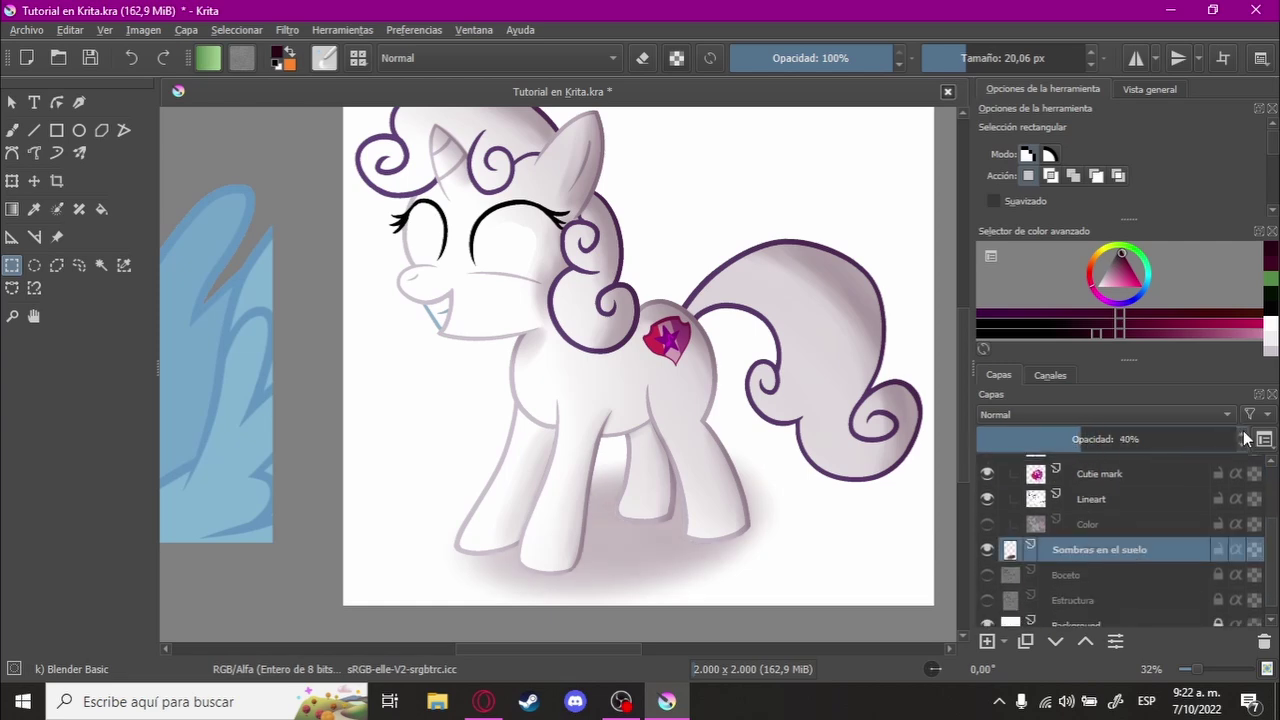
pyautogui.scroll(-2, 745, 487)
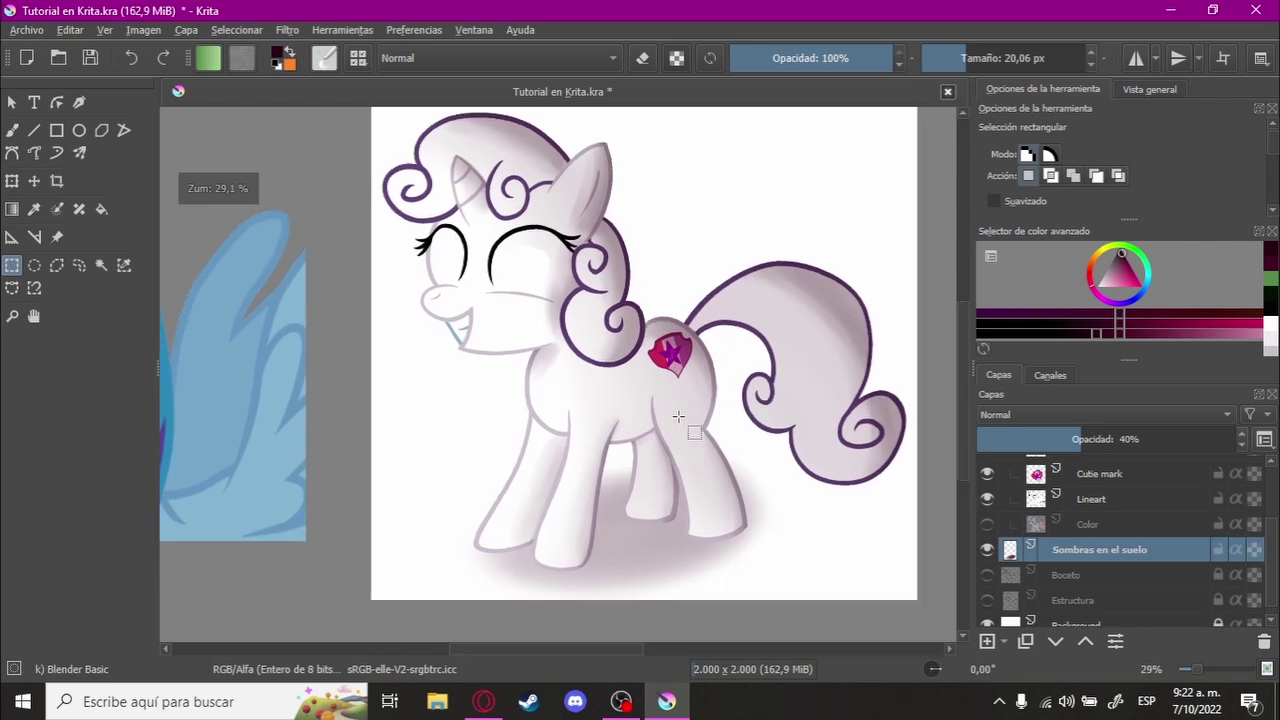
# Step: Turn the Color layer back on, then rotate and zoom in on the pony's head
pyautogui.click(987, 524)
pyautogui.scroll(-1, 745, 438)
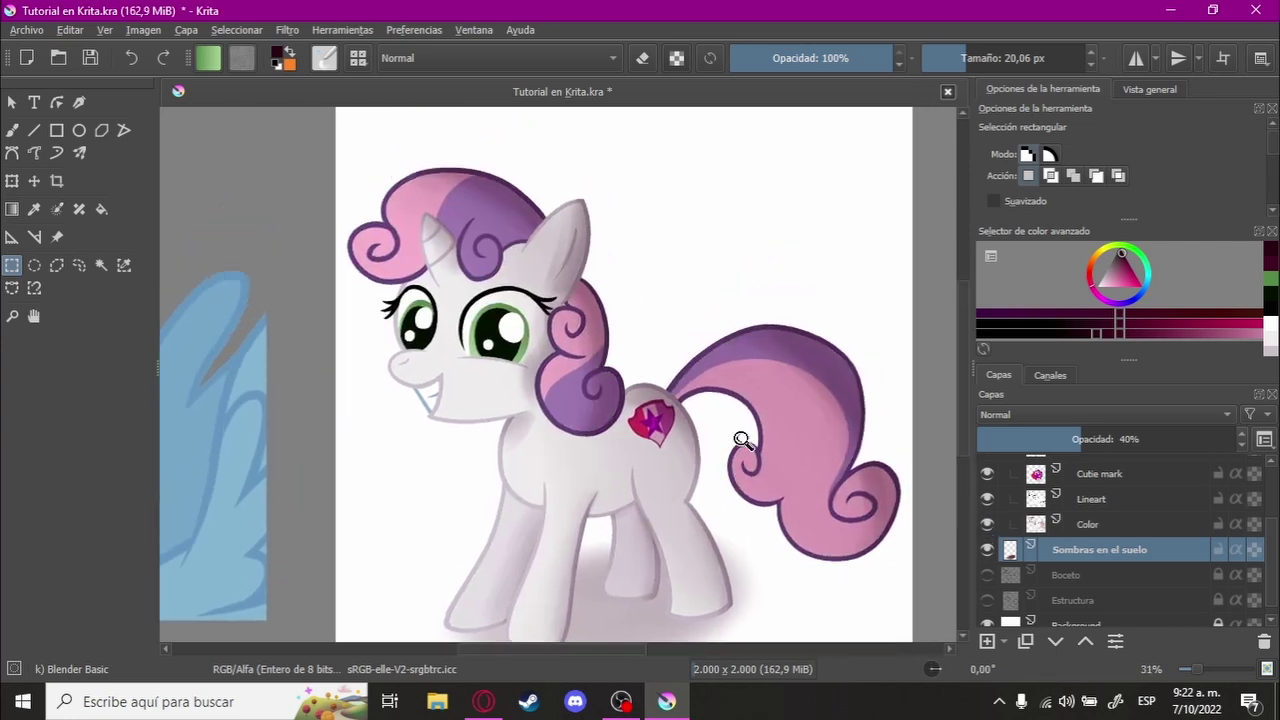
pyautogui.scroll(2, 755, 440)
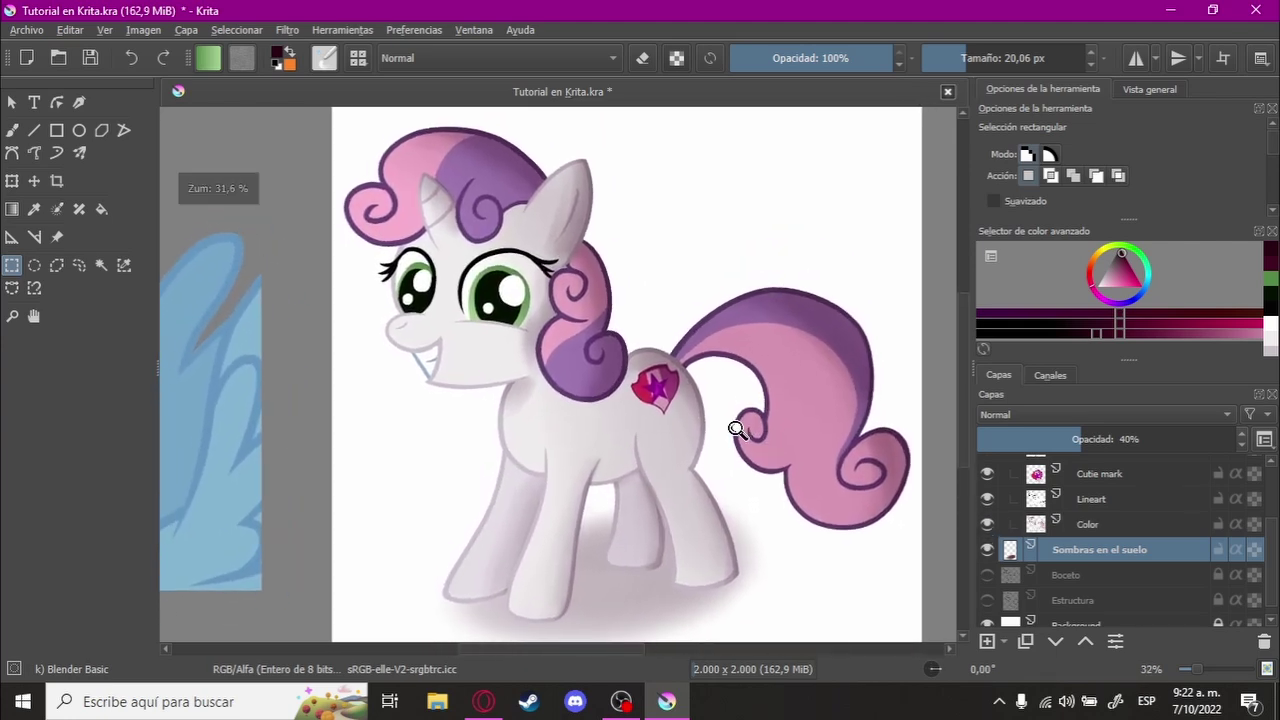
pyautogui.scroll(-1, 690, 290)
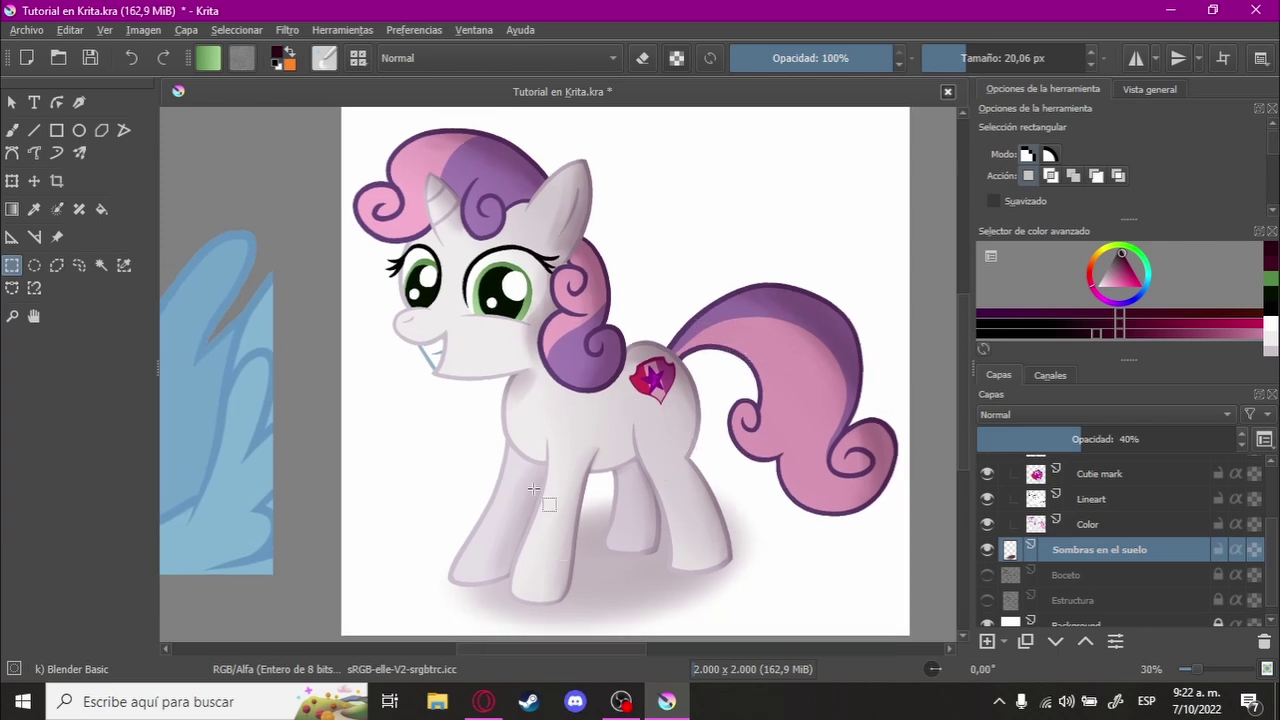
pyautogui.scroll(5, 487, 396)
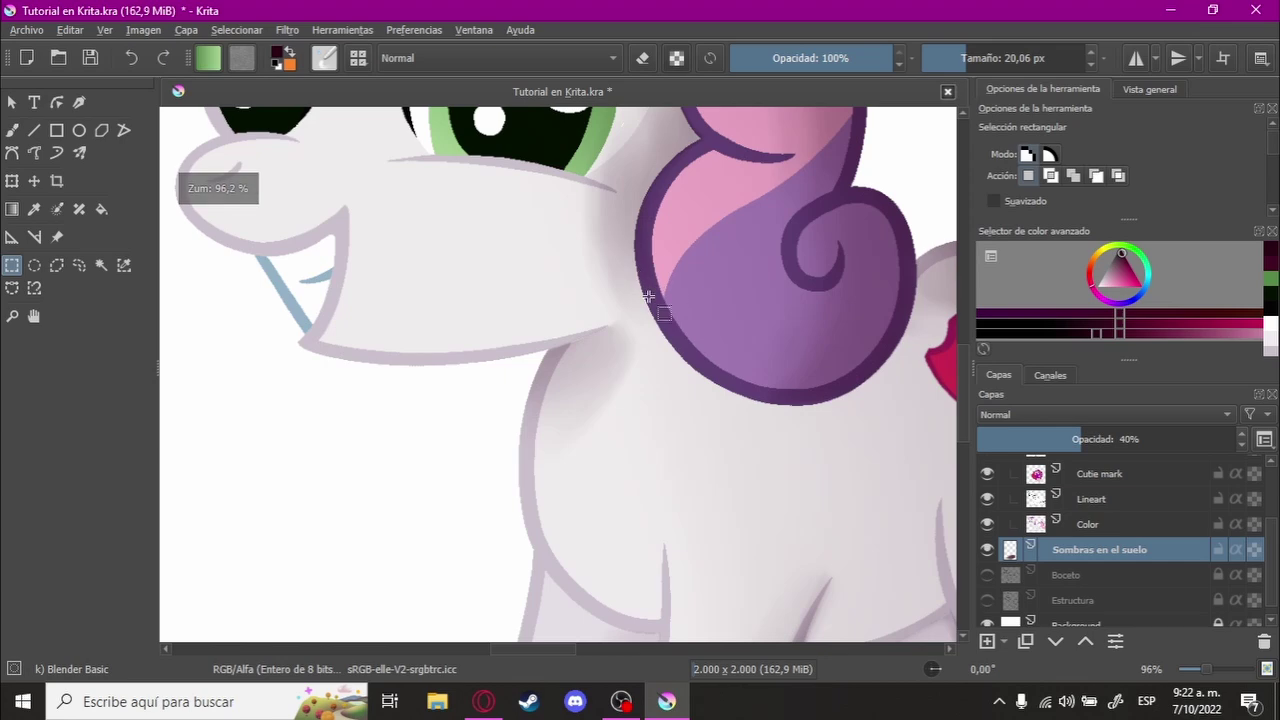
pyautogui.scroll(-3, 595, 366)
pyautogui.scroll(1, 600, 366)
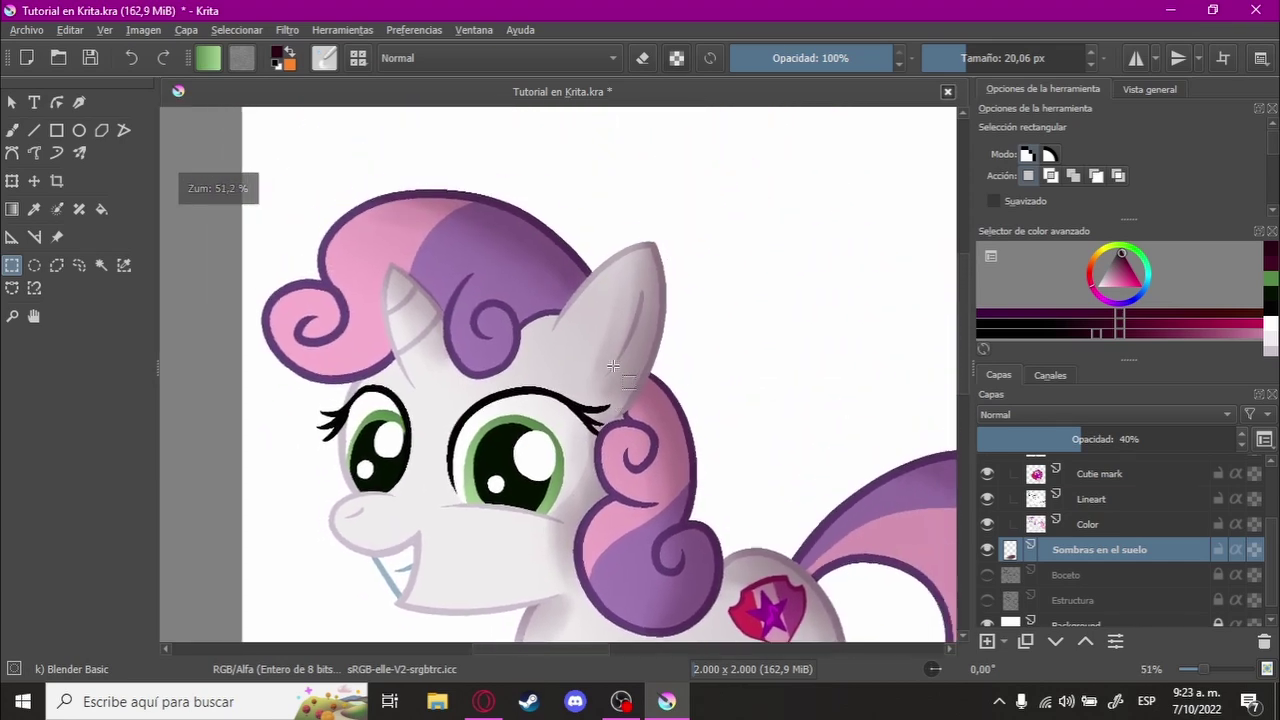
pyautogui.scroll(5, 605, 366)
pyautogui.scroll(2, 613, 366)
pyautogui.moveTo(613, 366)
pyautogui.mouseDown()
pyautogui.moveTo(571, 337)
pyautogui.moveTo(686, 317)
pyautogui.moveTo(679, 370)
pyautogui.moveTo(757, 337)
pyautogui.moveTo(643, 429)
pyautogui.moveTo(751, 391)
pyautogui.moveTo(647, 434)
pyautogui.moveTo(686, 346)
pyautogui.moveTo(703, 374)
pyautogui.moveTo(765, 345)
pyautogui.moveTo(748, 355)
pyautogui.mouseUp()
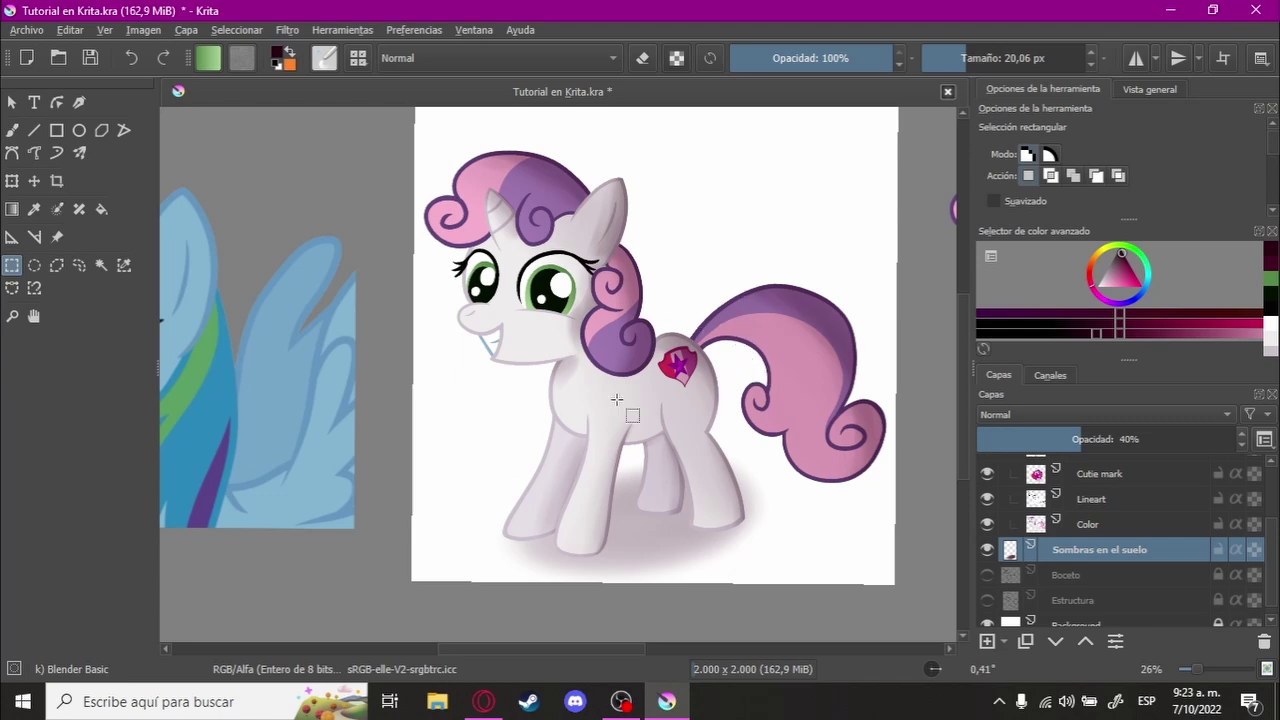
pyautogui.moveTo(617, 399)
pyautogui.mouseDown()
pyautogui.moveTo(557, 290)
pyautogui.moveTo(673, 370)
pyautogui.mouseUp()
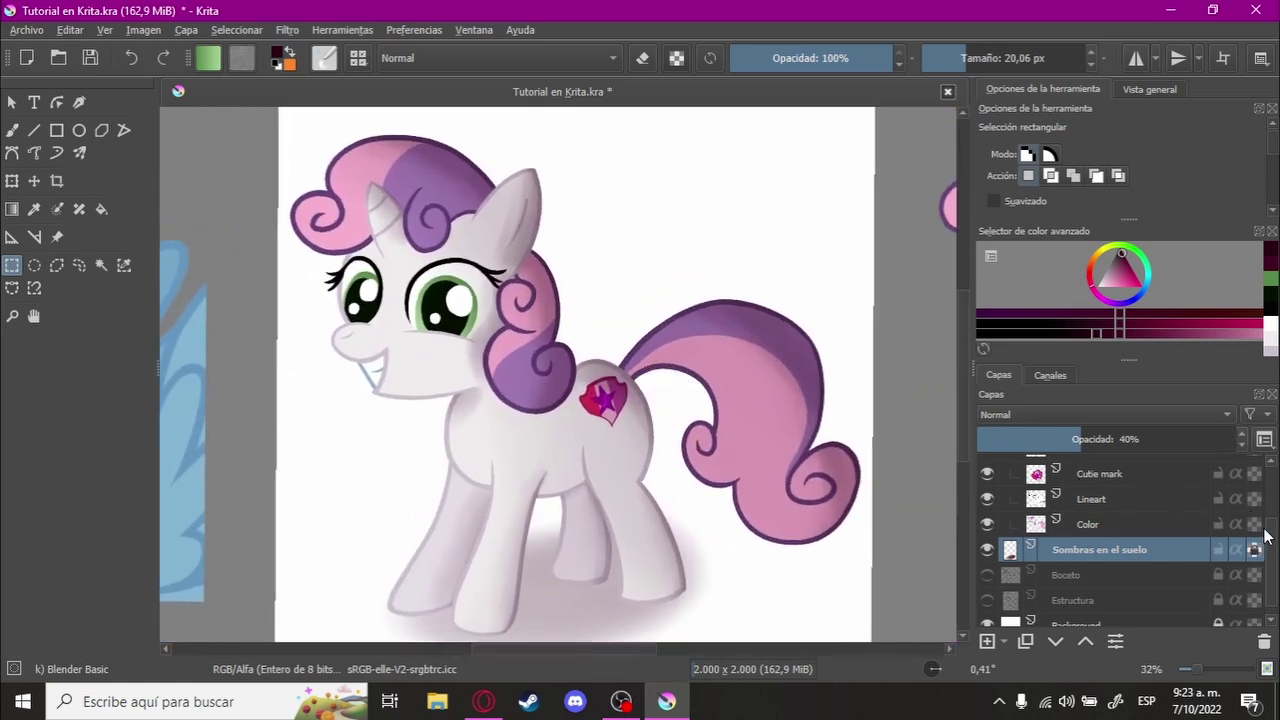
# Step: Lower the opacity of the Sombras 2 and Sombras 1 shadow layers
pyautogui.scroll(2, 1257, 500)
pyautogui.scroll(2, 1209, 481)
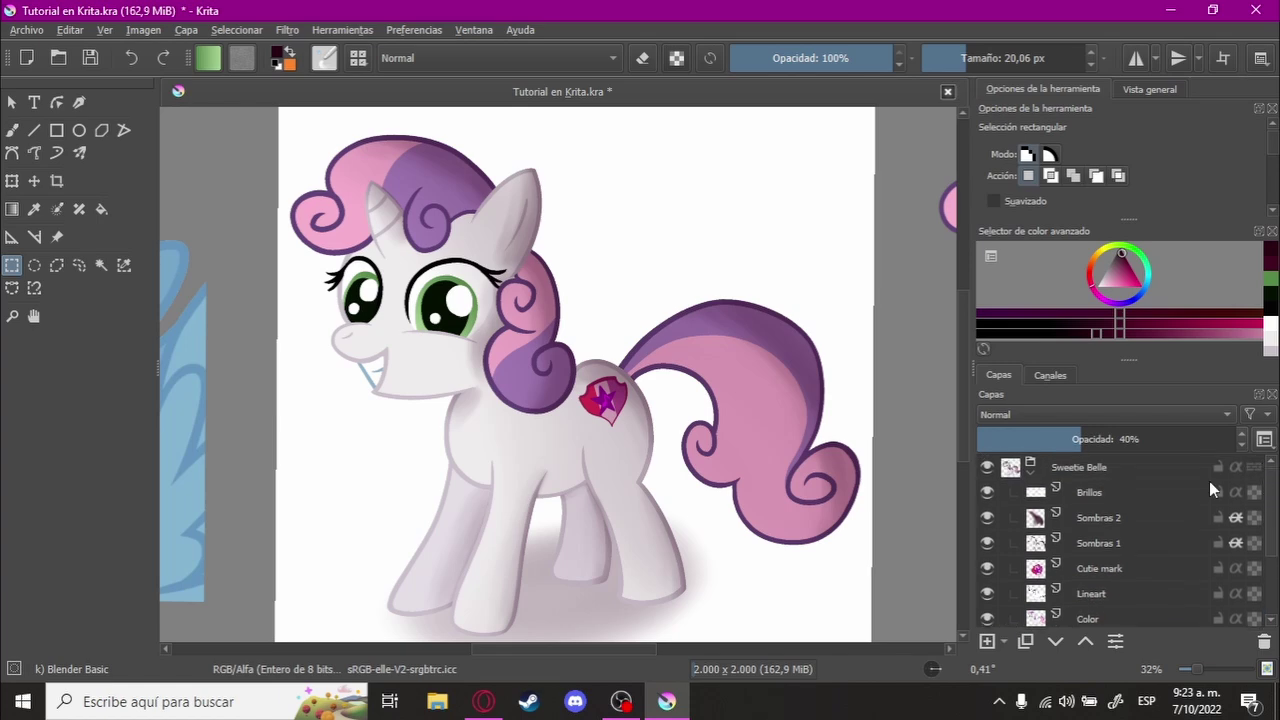
pyautogui.click(1110, 517)
pyautogui.click(1018, 438)
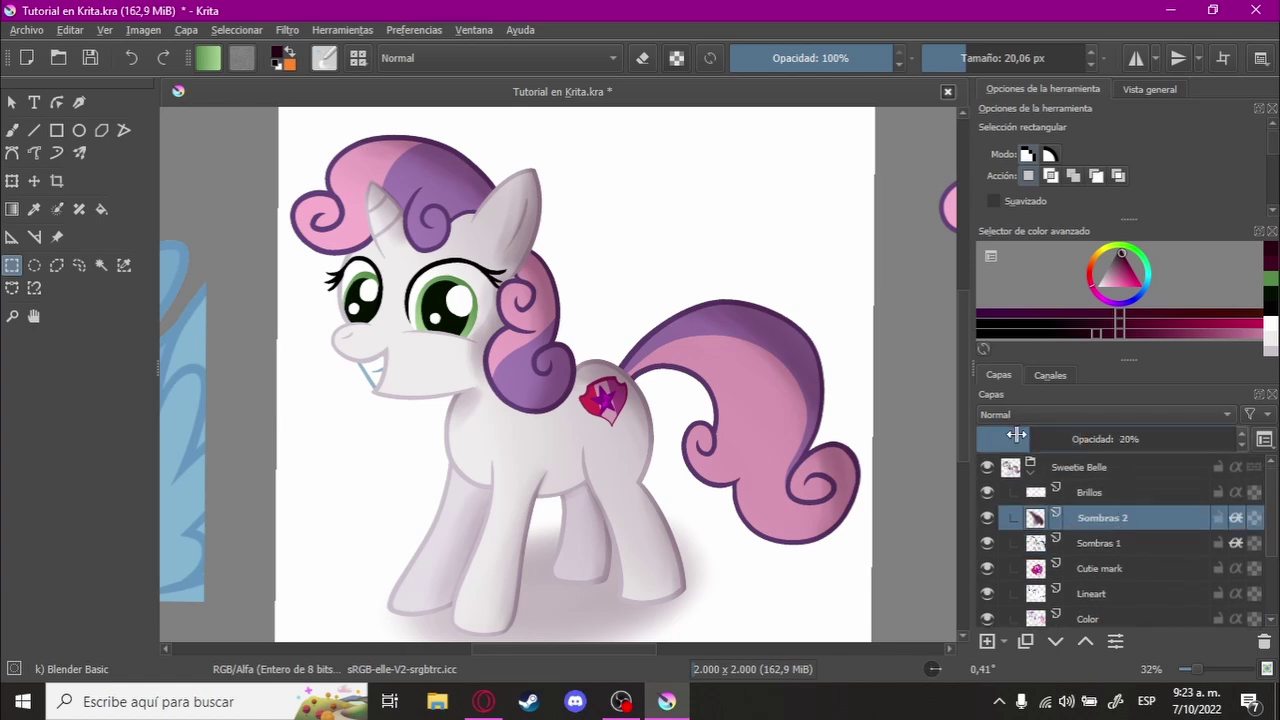
pyautogui.click(1110, 542)
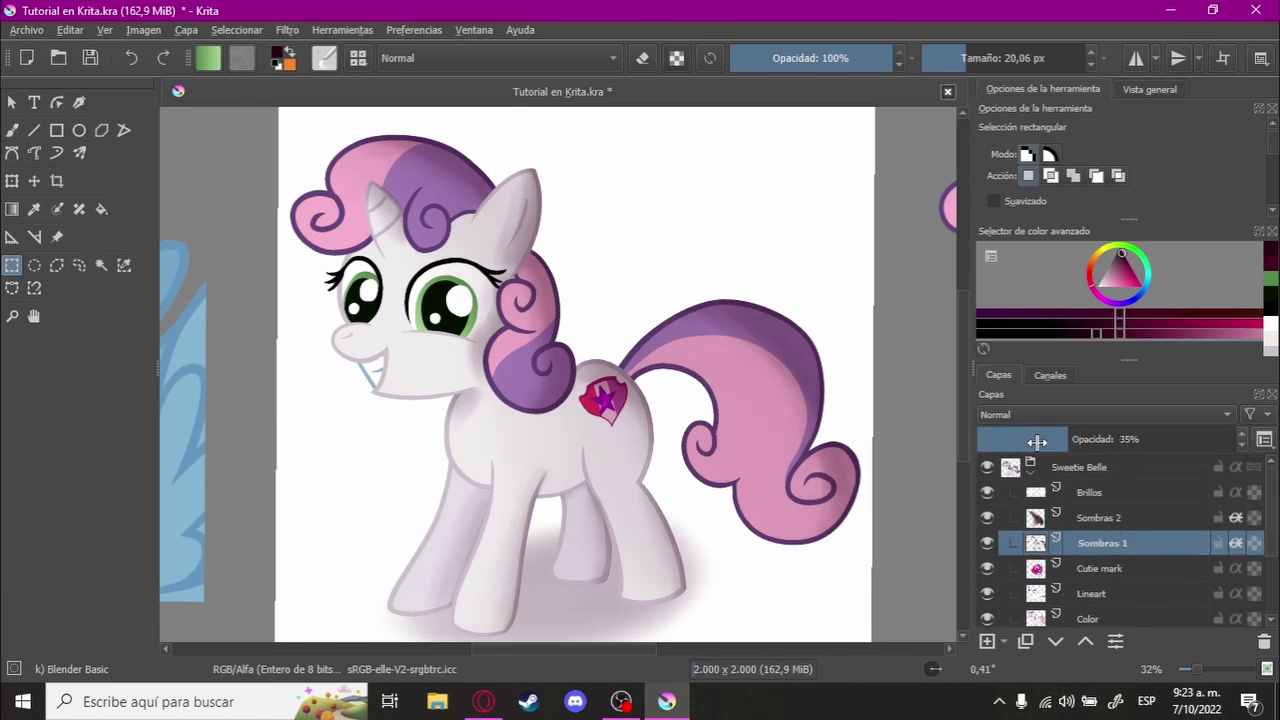
pyautogui.click(1046, 444)
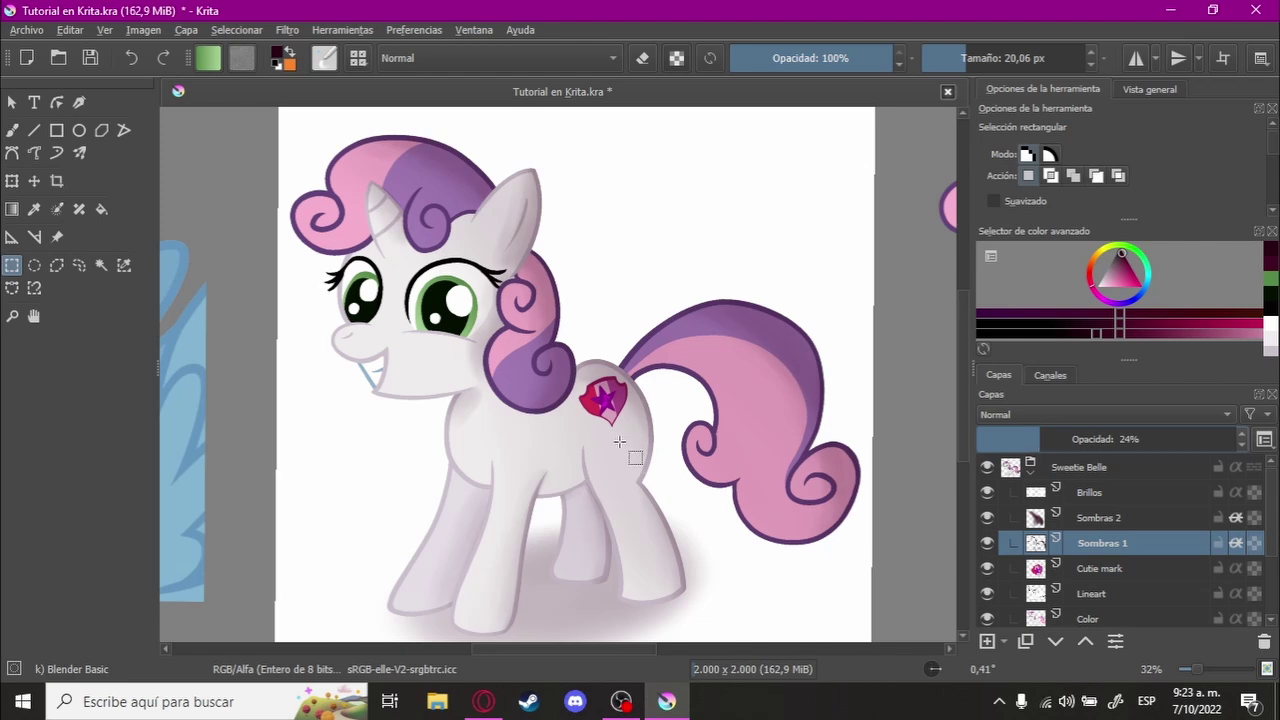
# Step: Fine-tune Sombras 2 to about 20% and Sombras 1 to 30%, then zoom on the face
pyautogui.scroll(1, 680, 435)
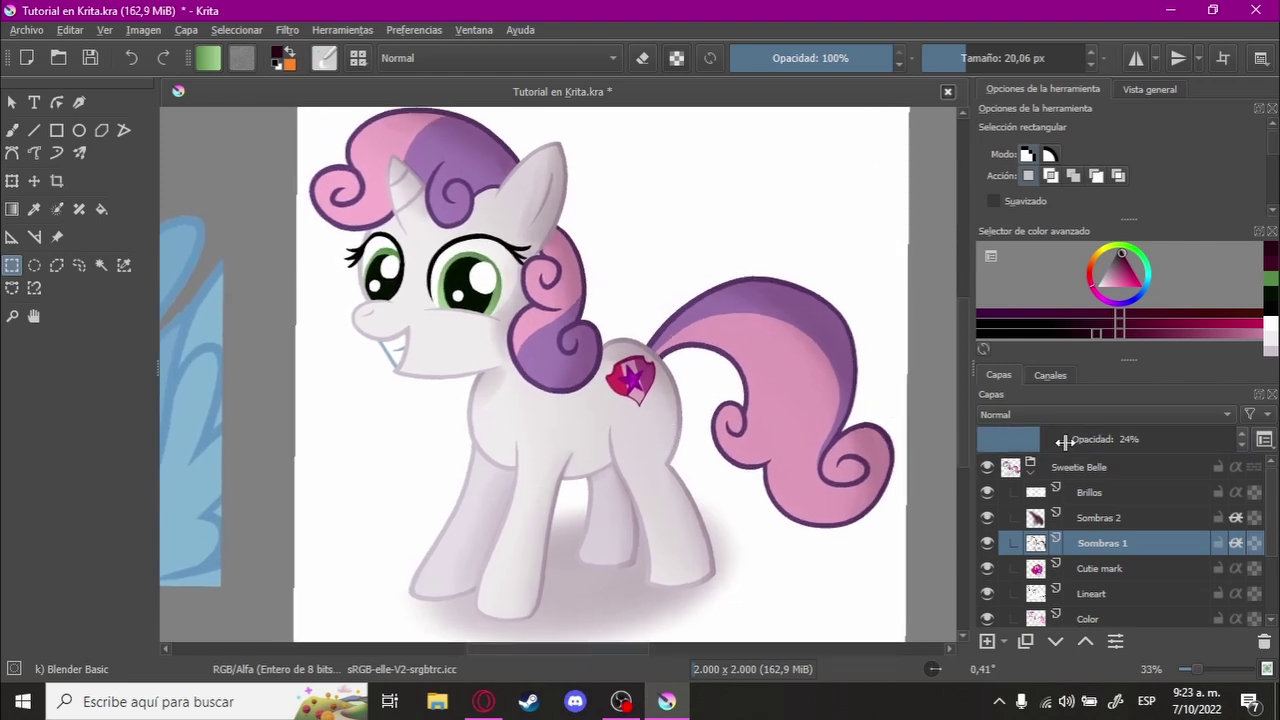
pyautogui.scroll(4, 1046, 441)
pyautogui.scroll(-1, 601, 392)
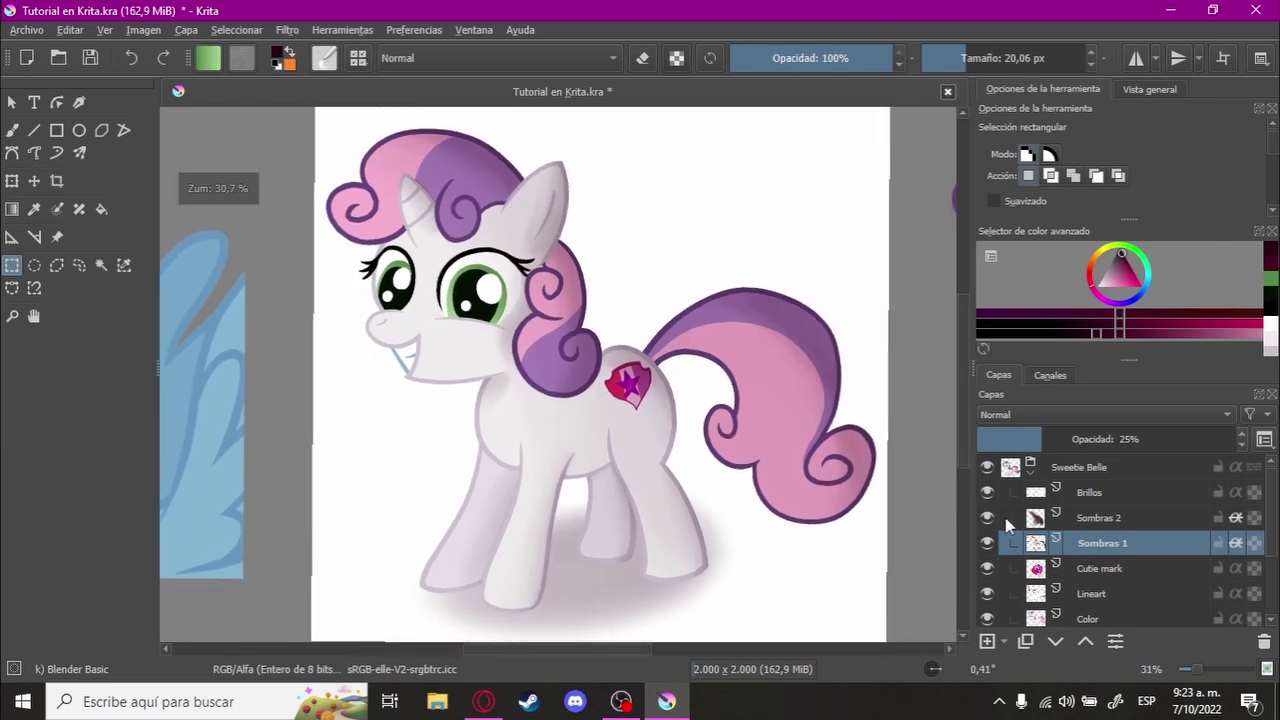
pyautogui.click(1045, 517)
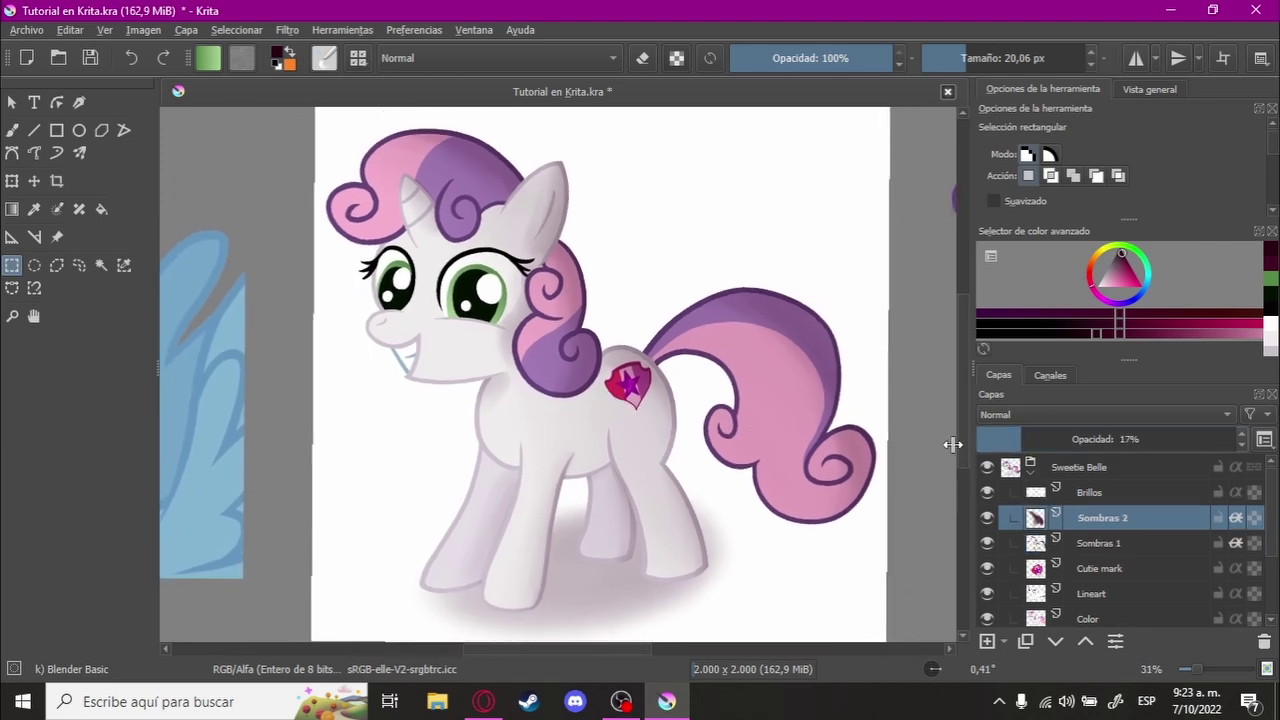
pyautogui.scroll(-1, 645, 349)
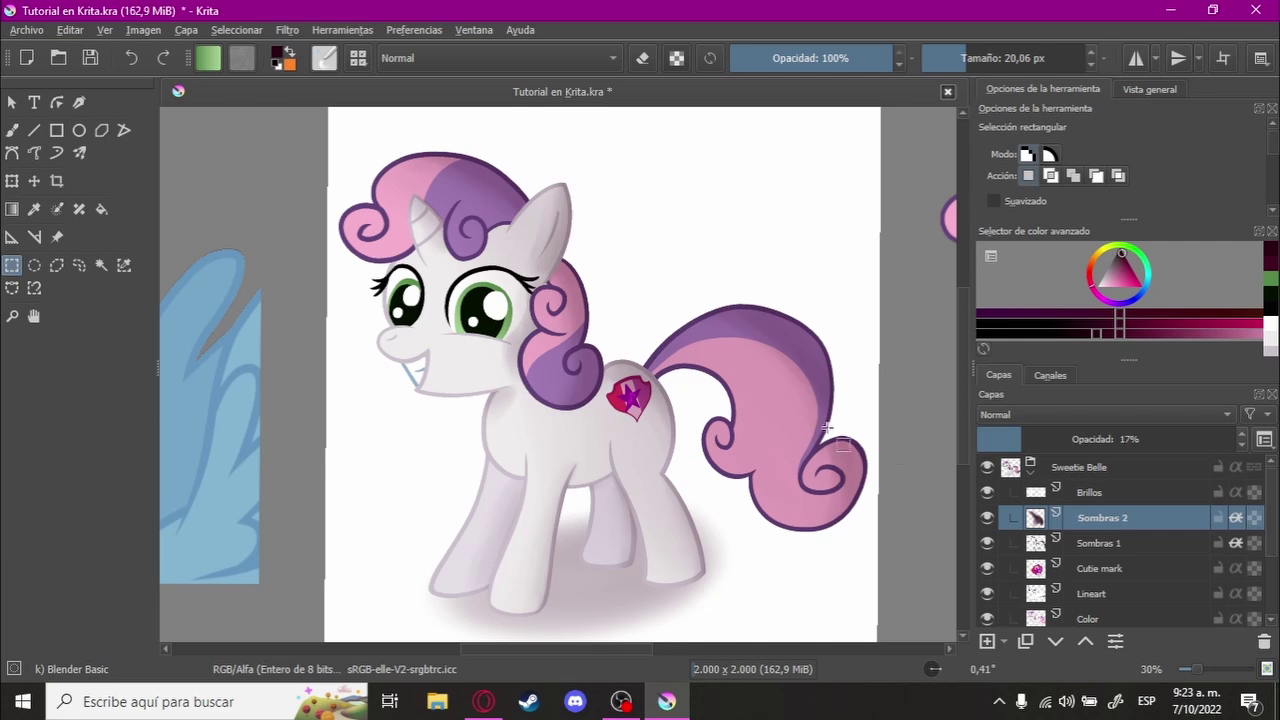
pyautogui.click(1245, 437)
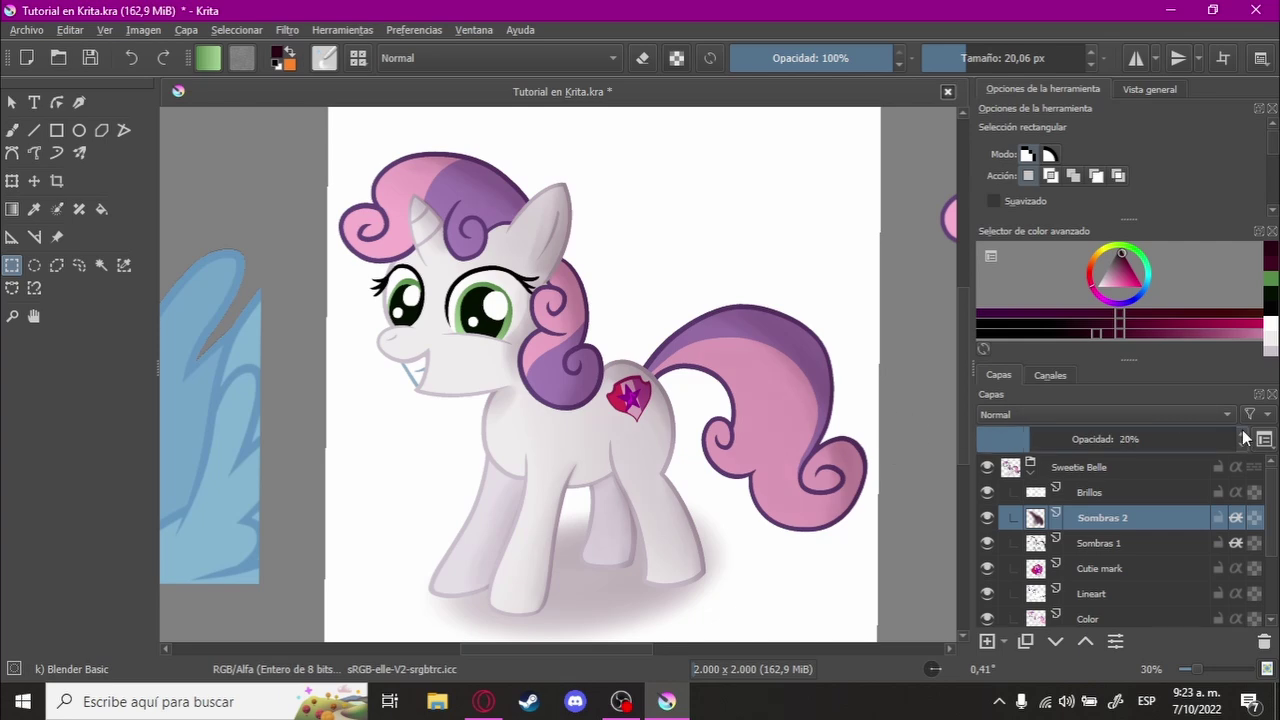
pyautogui.click(1127, 540)
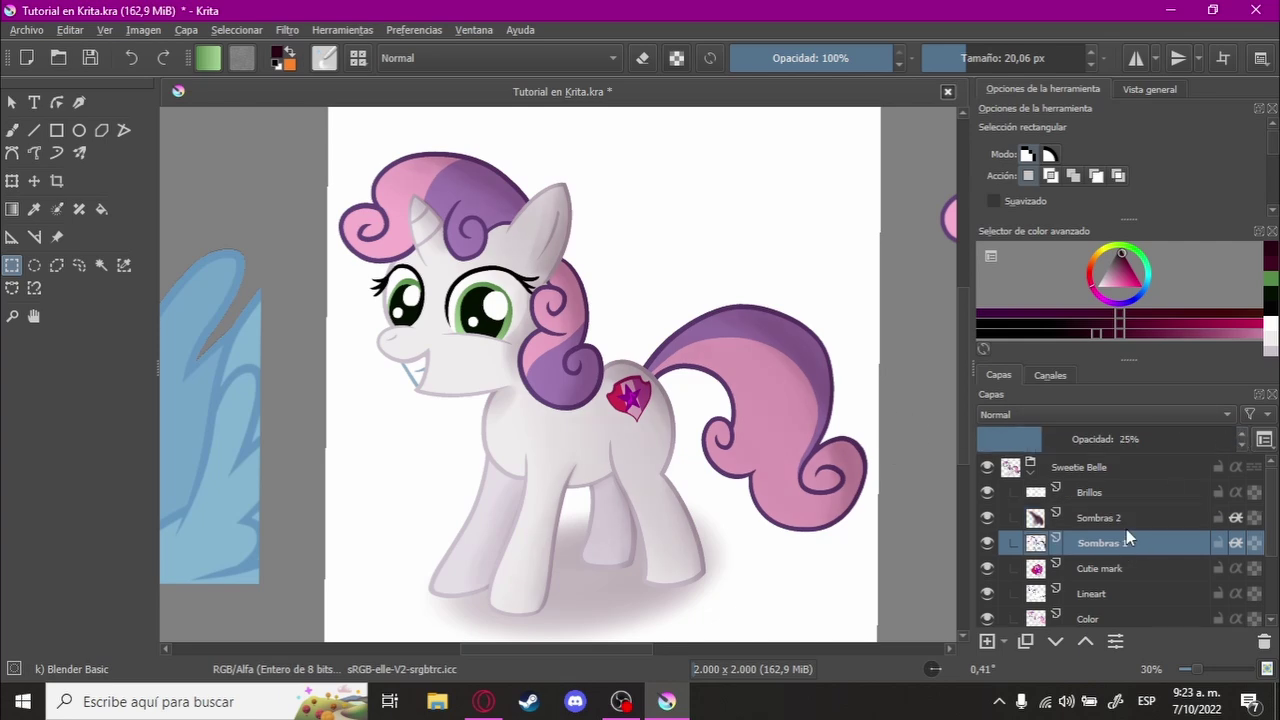
pyautogui.doubleClick(1241, 437)
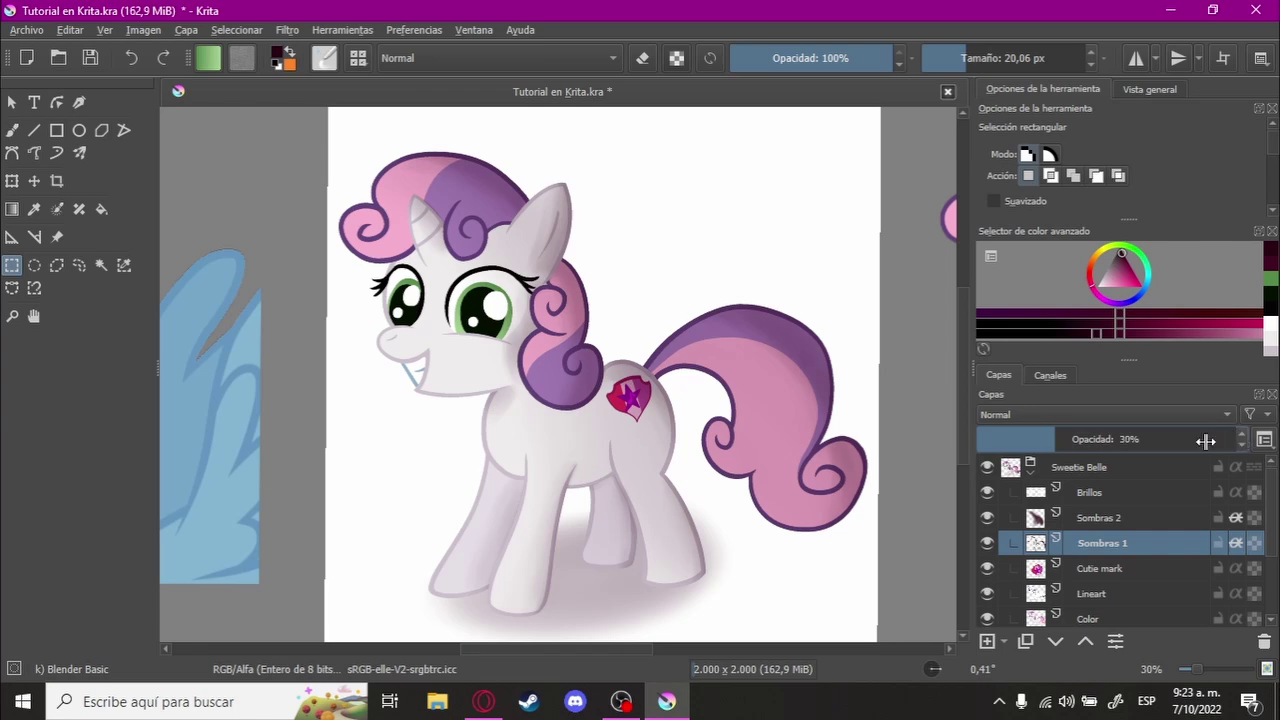
pyautogui.moveTo(688, 318); pyautogui.dragTo(708, 308)
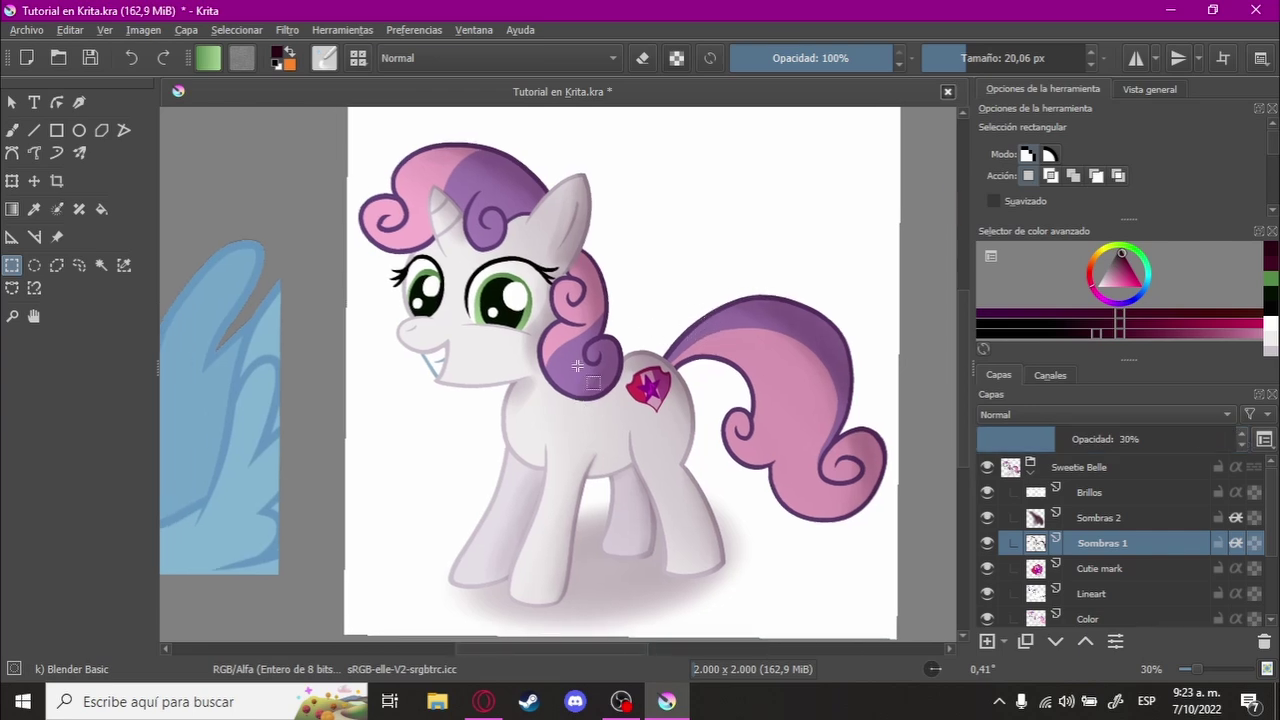
pyautogui.moveTo(667, 331)
pyautogui.mouseDown()
pyautogui.moveTo(507, 160)
pyautogui.moveTo(518, 290)
pyautogui.moveTo(557, 259)
pyautogui.mouseUp()
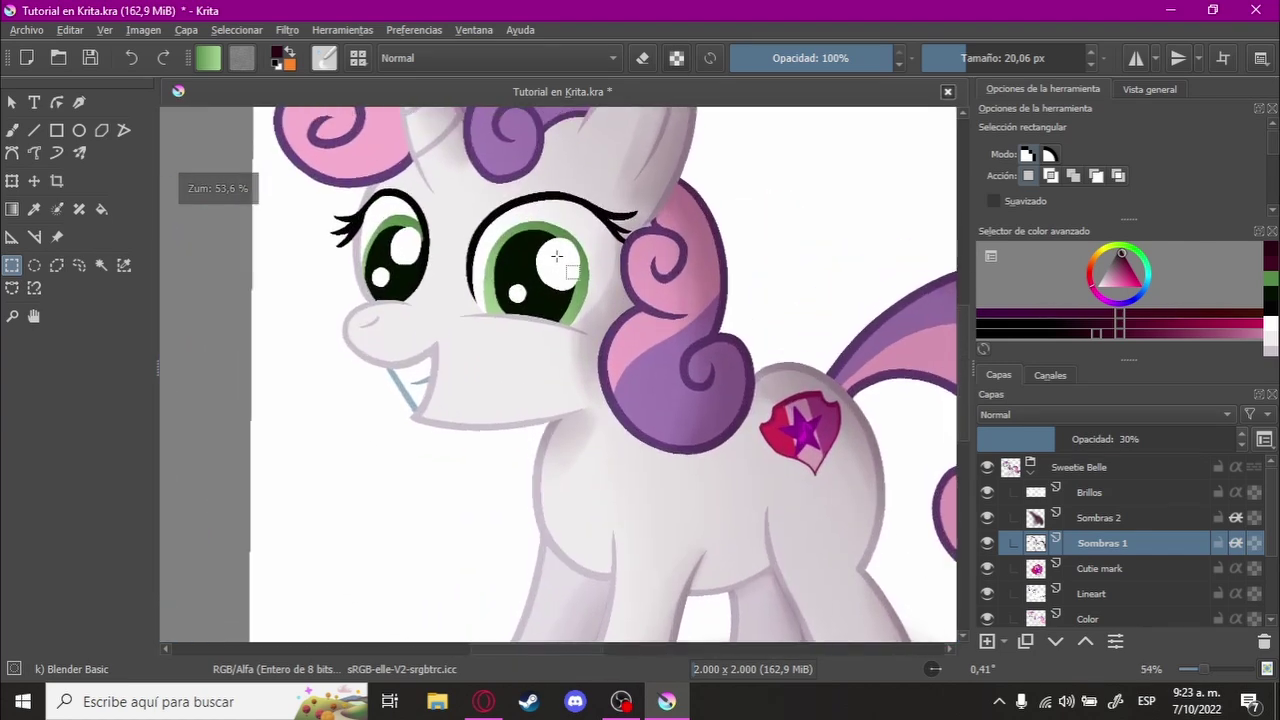
pyautogui.moveTo(612, 318)
pyautogui.mouseDown()
pyautogui.moveTo(504, 383)
pyautogui.moveTo(639, 377)
pyautogui.mouseUp()
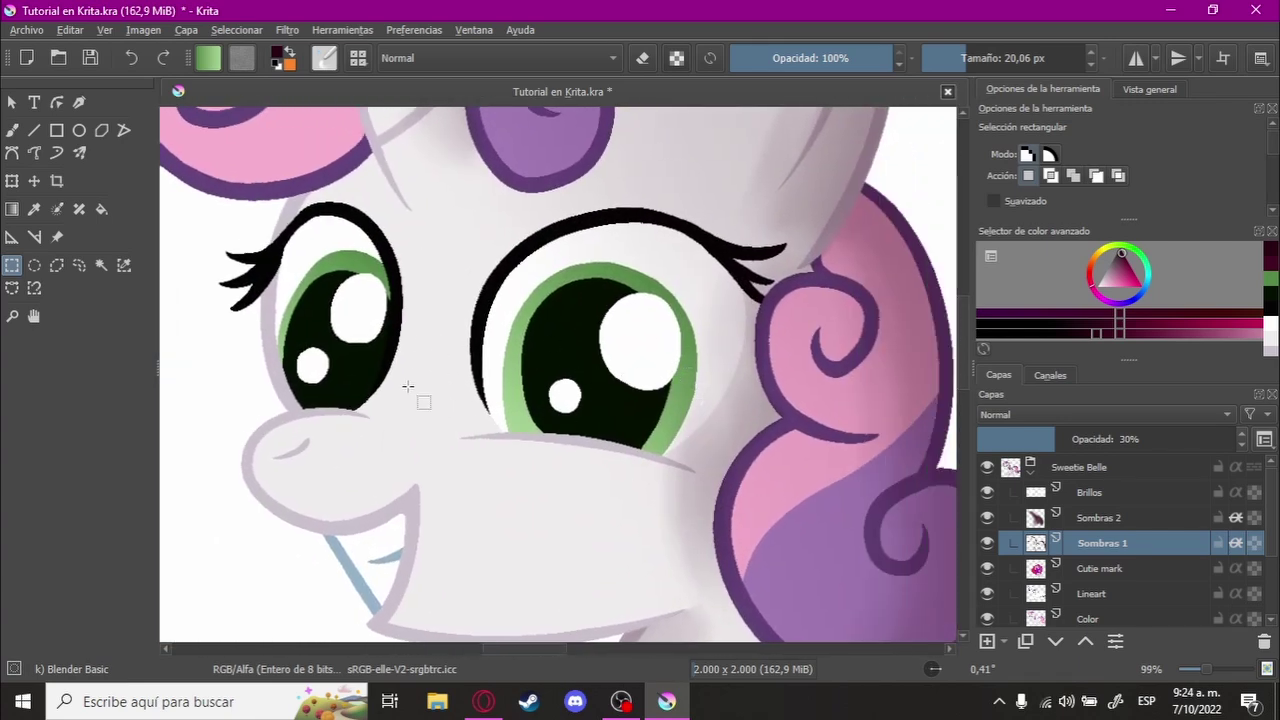
# Step: Hide the Brillos eye highlights layer and zoom in on the right eye
pyautogui.click(1090, 493)
pyautogui.click(988, 493)
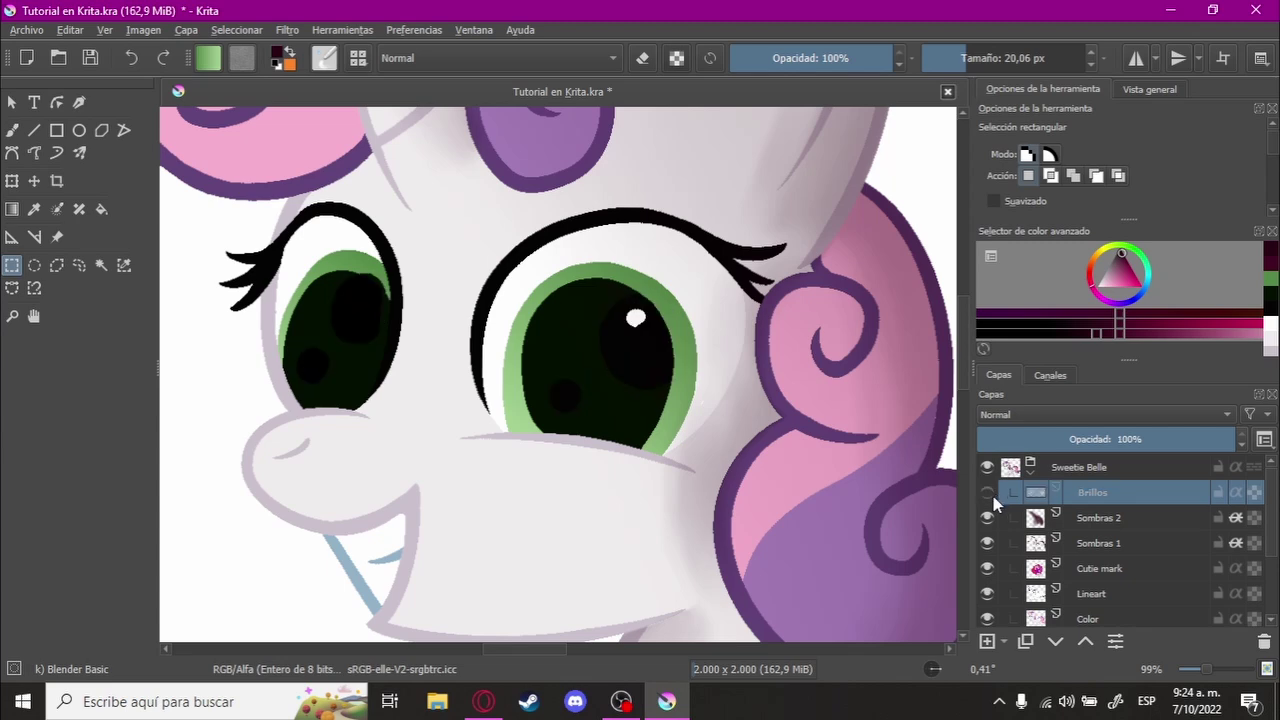
pyautogui.click(988, 493)
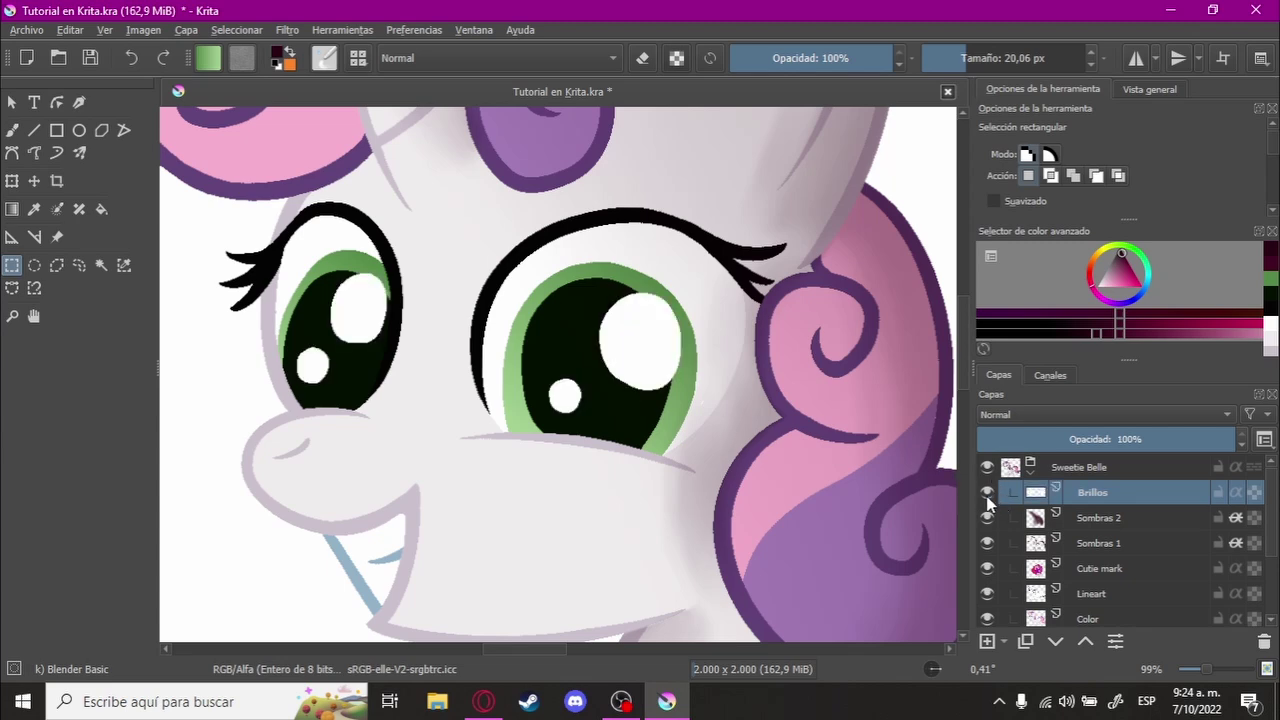
pyautogui.click(988, 493)
pyautogui.press('+')
pyautogui.press('+')
pyautogui.press('+')
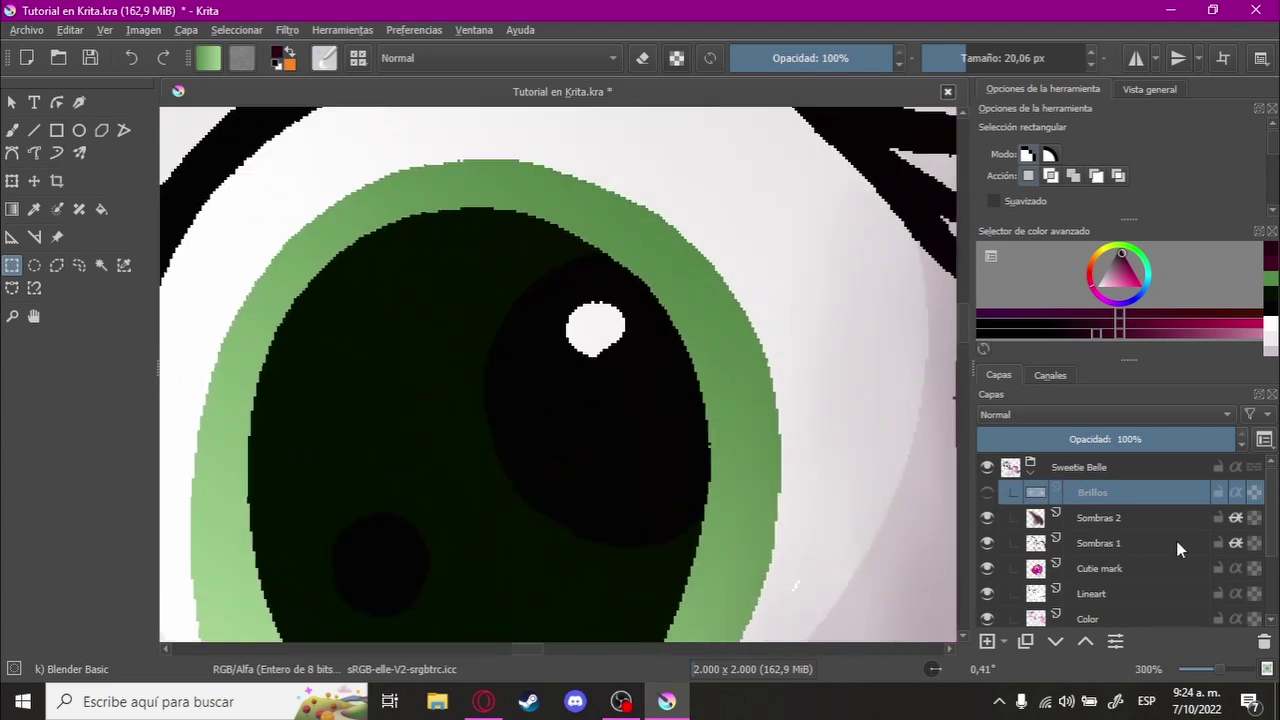
# Step: Make Color the active layer with the brush, hide both Sombras layers, and open the brush editor
pyautogui.scroll(-3, 1271, 541)
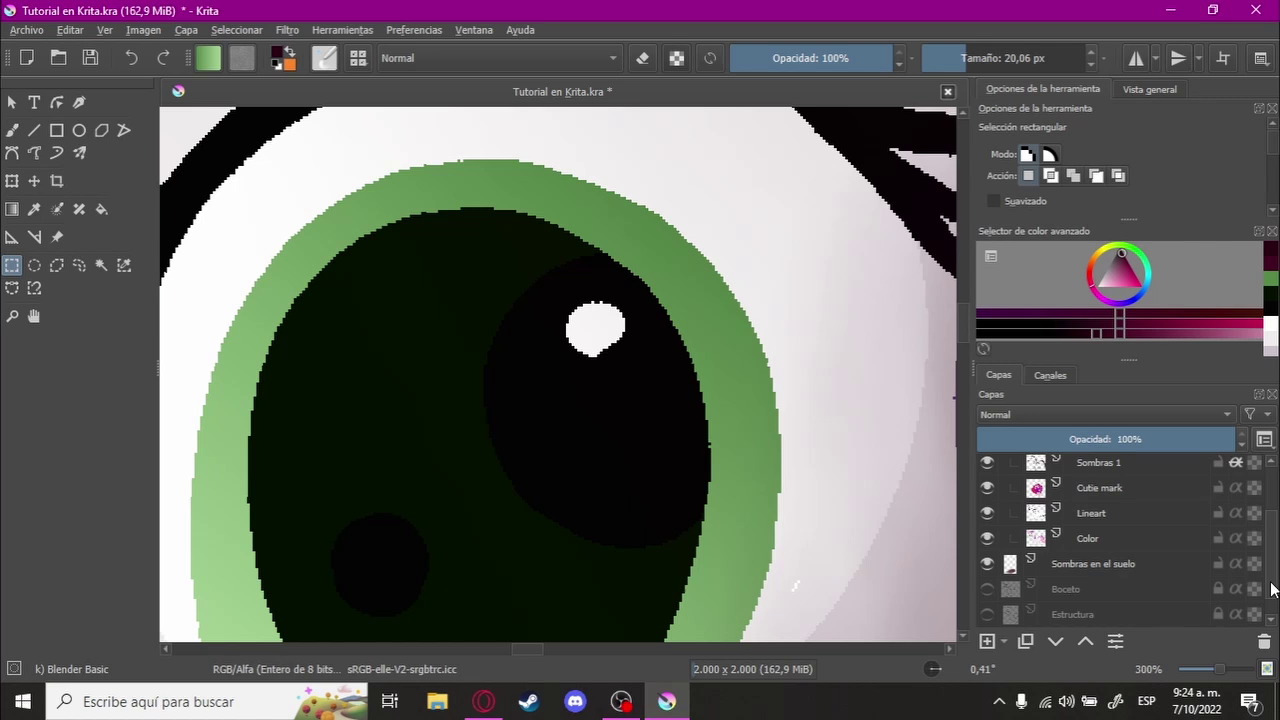
pyautogui.click(1142, 528)
pyautogui.press('b')
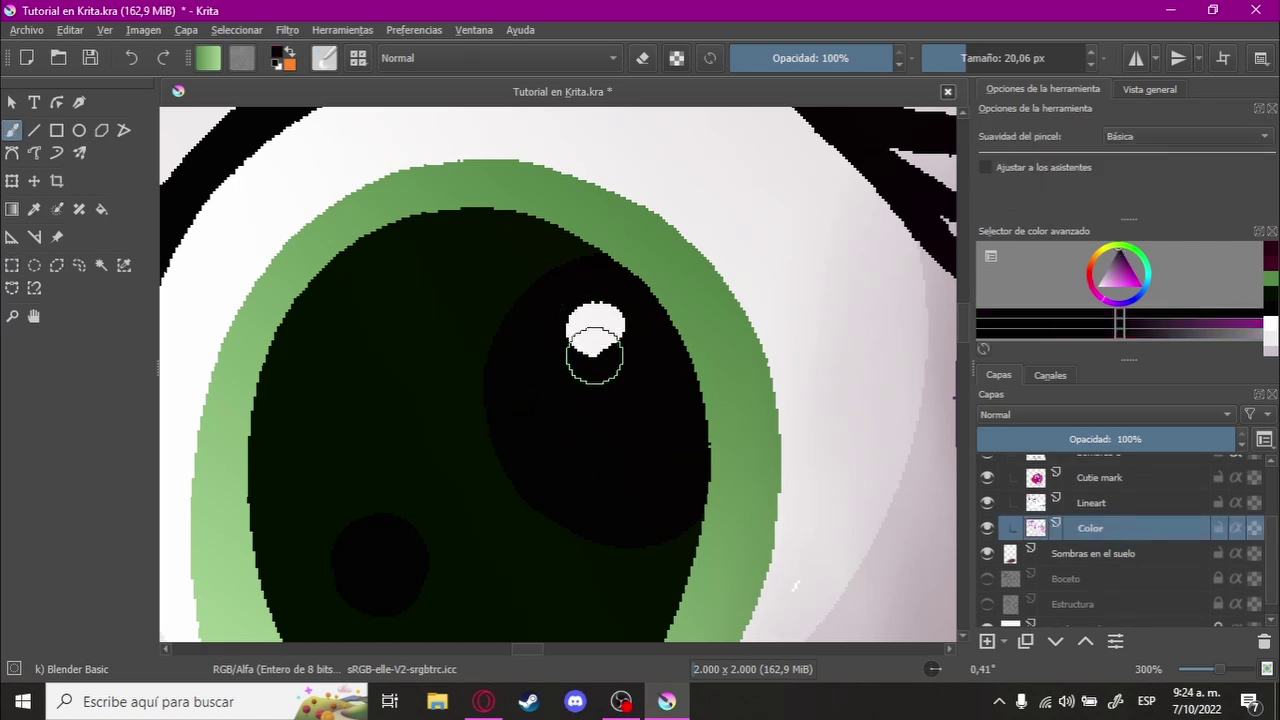
pyautogui.scroll(-1, 600, 360)
pyautogui.scroll(-1, 778, 377)
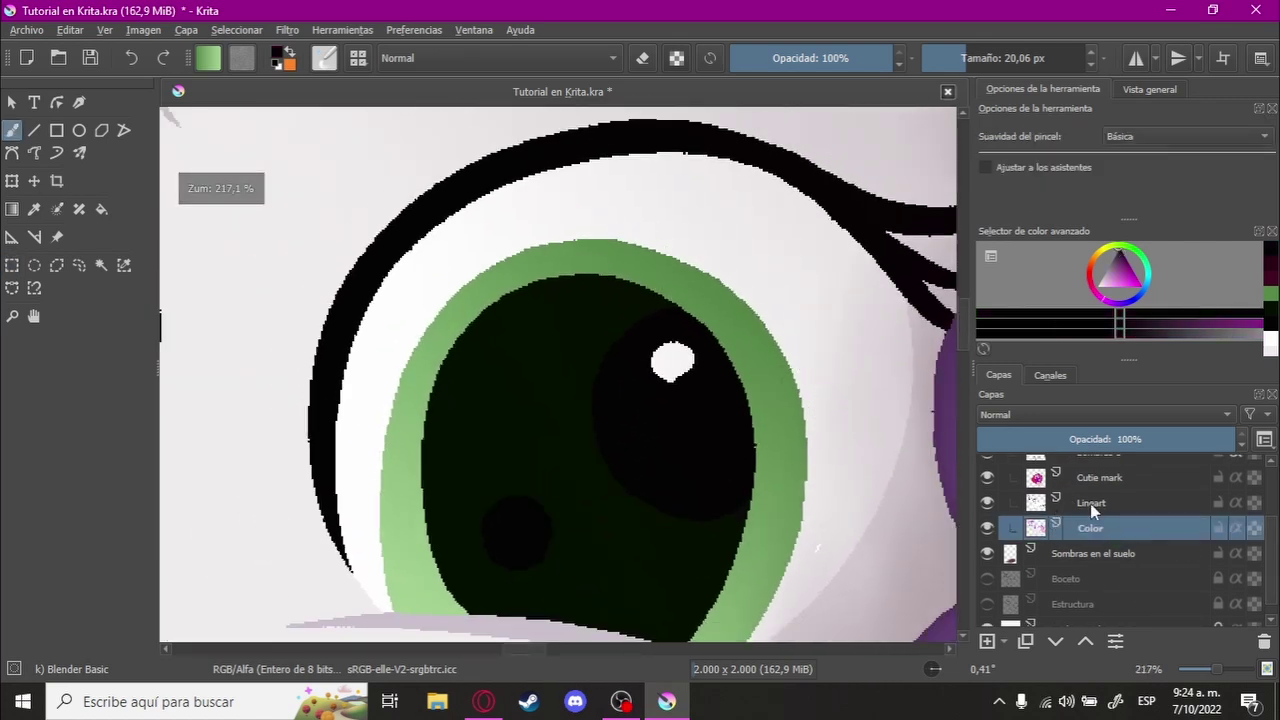
pyautogui.scroll(3, 1268, 513)
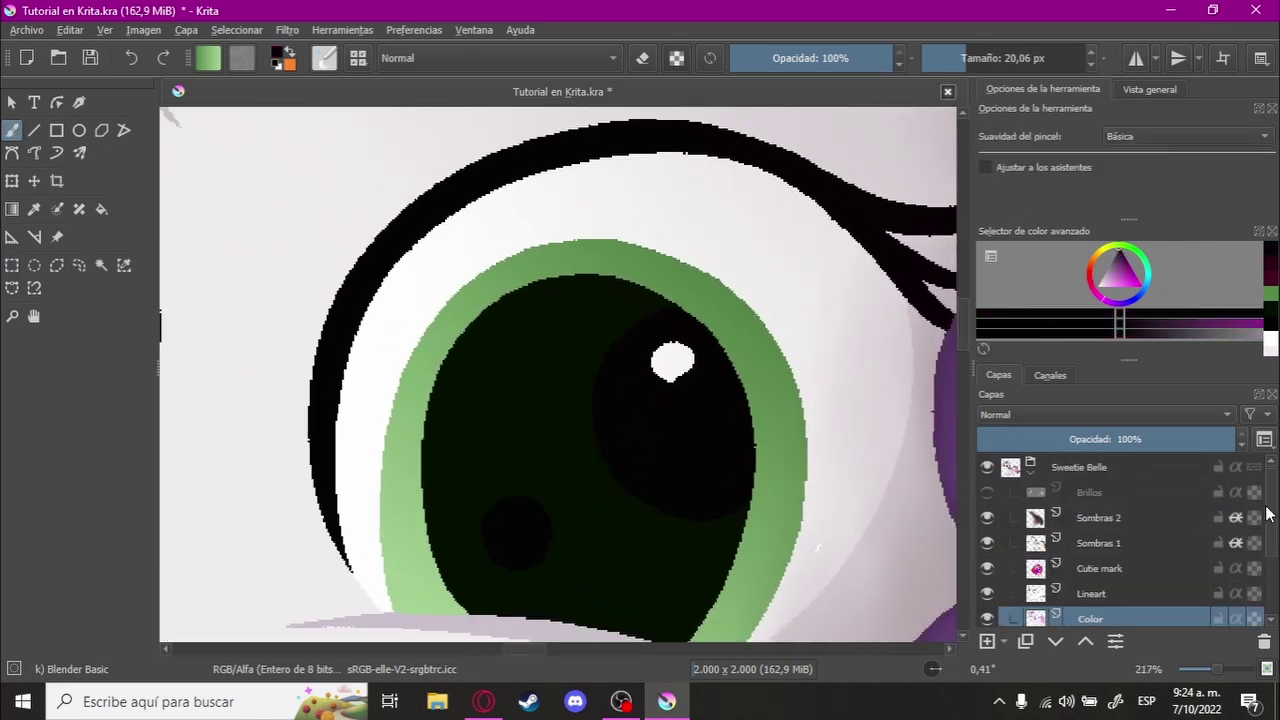
pyautogui.click(988, 518)
pyautogui.click(988, 542)
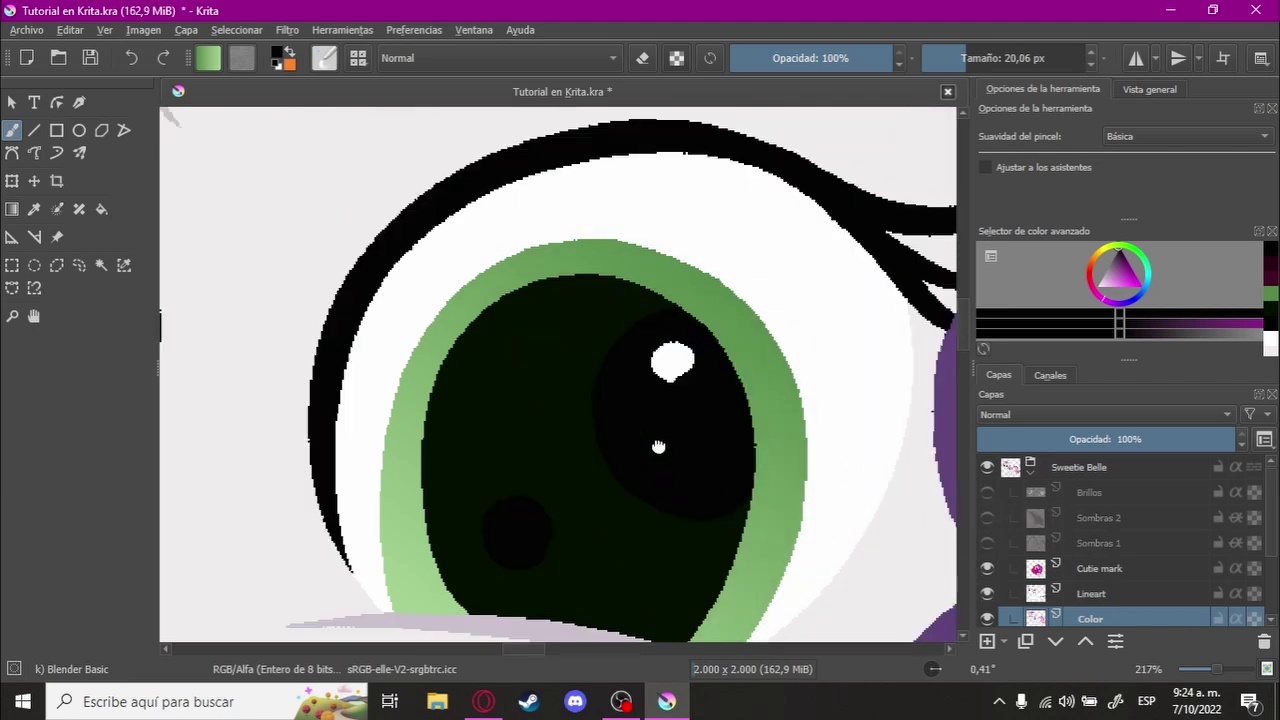
pyautogui.moveTo(658, 446); pyautogui.dragTo(660, 458)
pyautogui.click(323, 60)
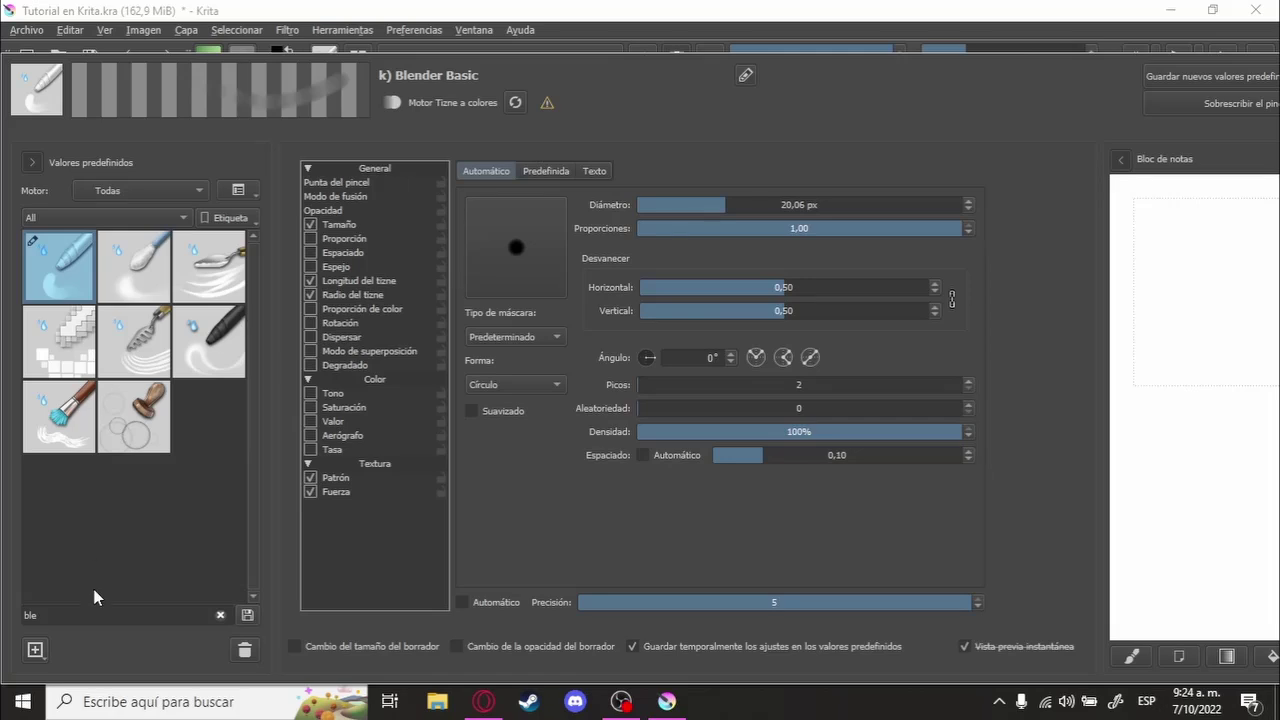
# Step: Choose the Basic-5 Size brush preset from the full preset list
pyautogui.click(119, 615)
pyautogui.press('BackSpace')
pyautogui.press('BackSpace')
pyautogui.press('BackSpace')
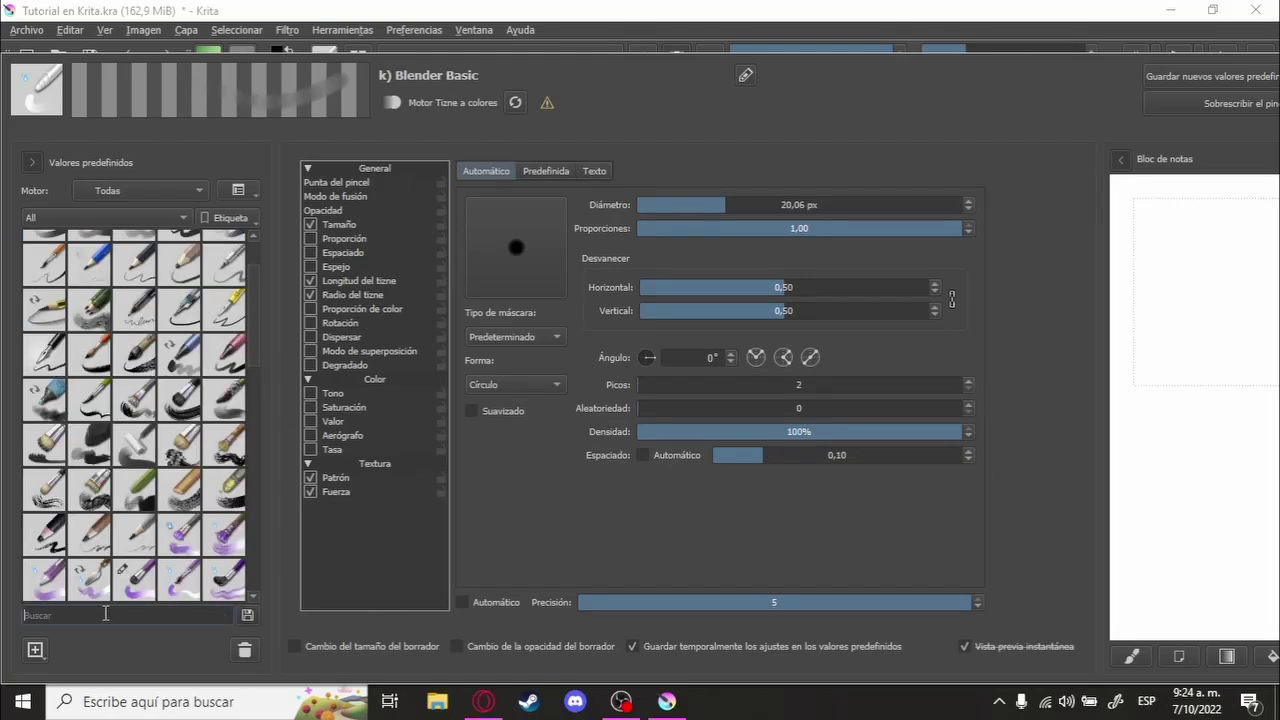
pyautogui.click(115, 217)
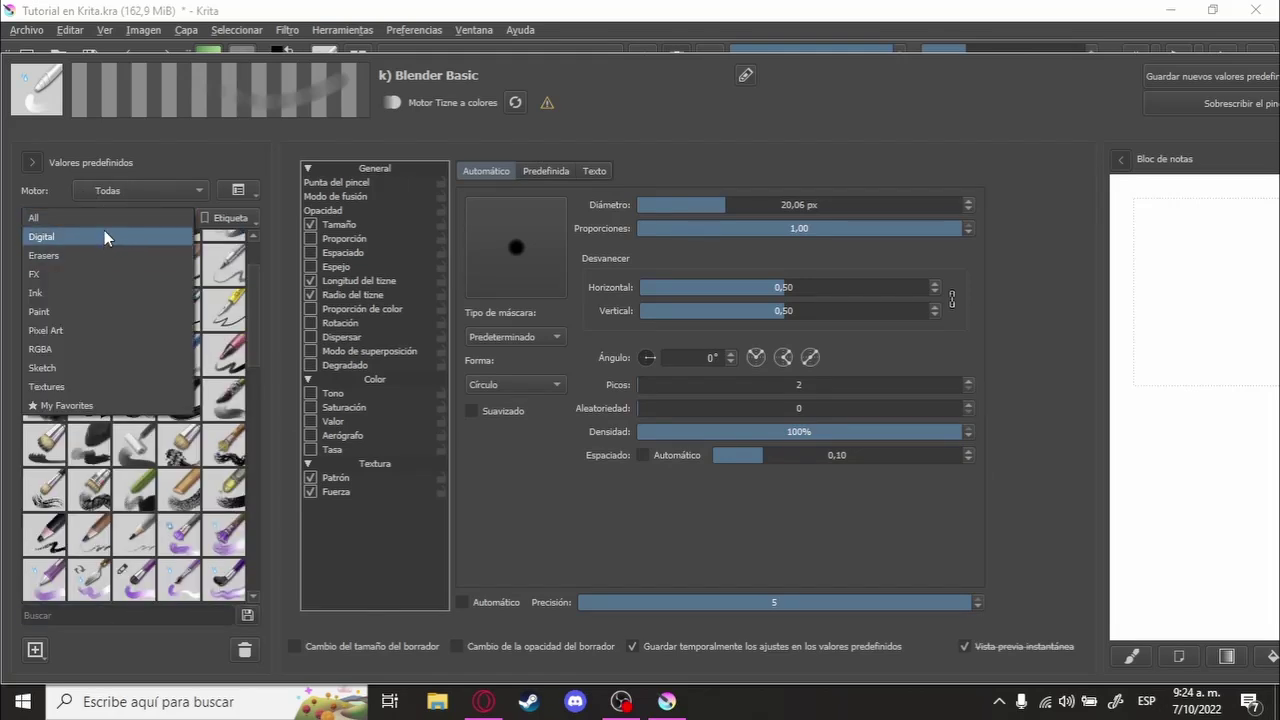
pyautogui.press('Escape')
pyautogui.moveTo(258, 432); pyautogui.dragTo(258, 383)
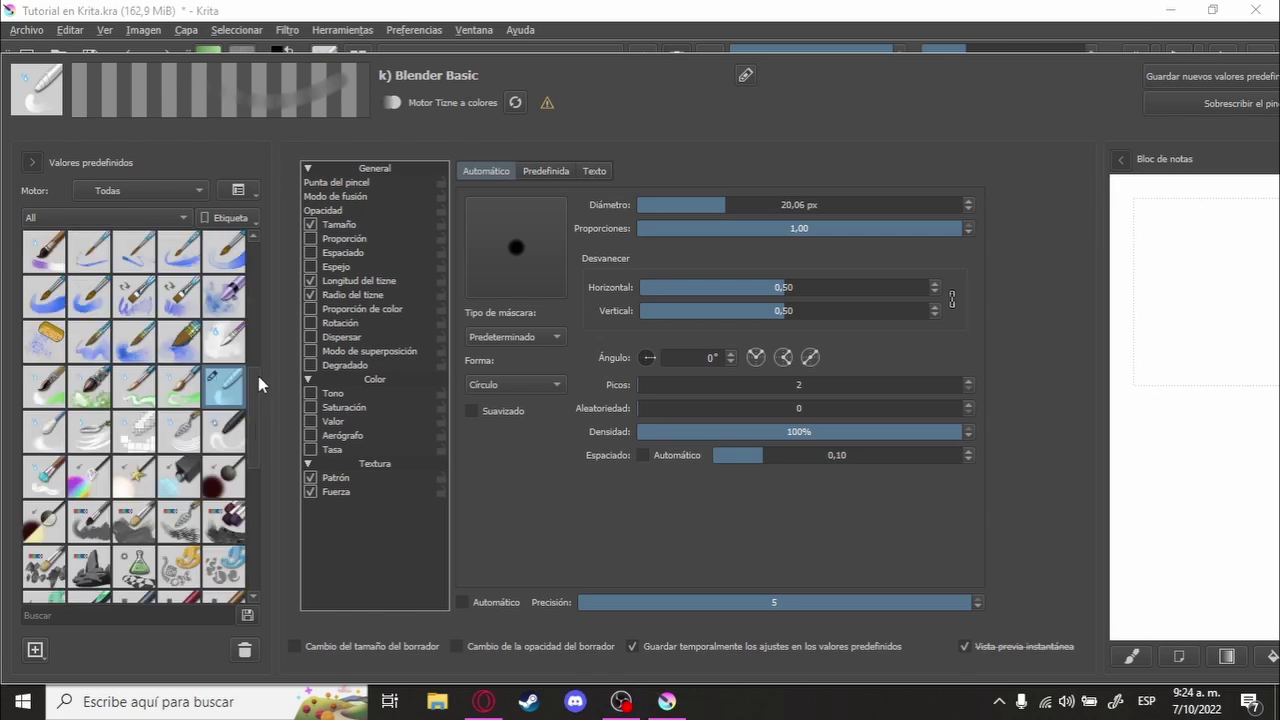
pyautogui.moveTo(256, 437); pyautogui.dragTo(264, 279)
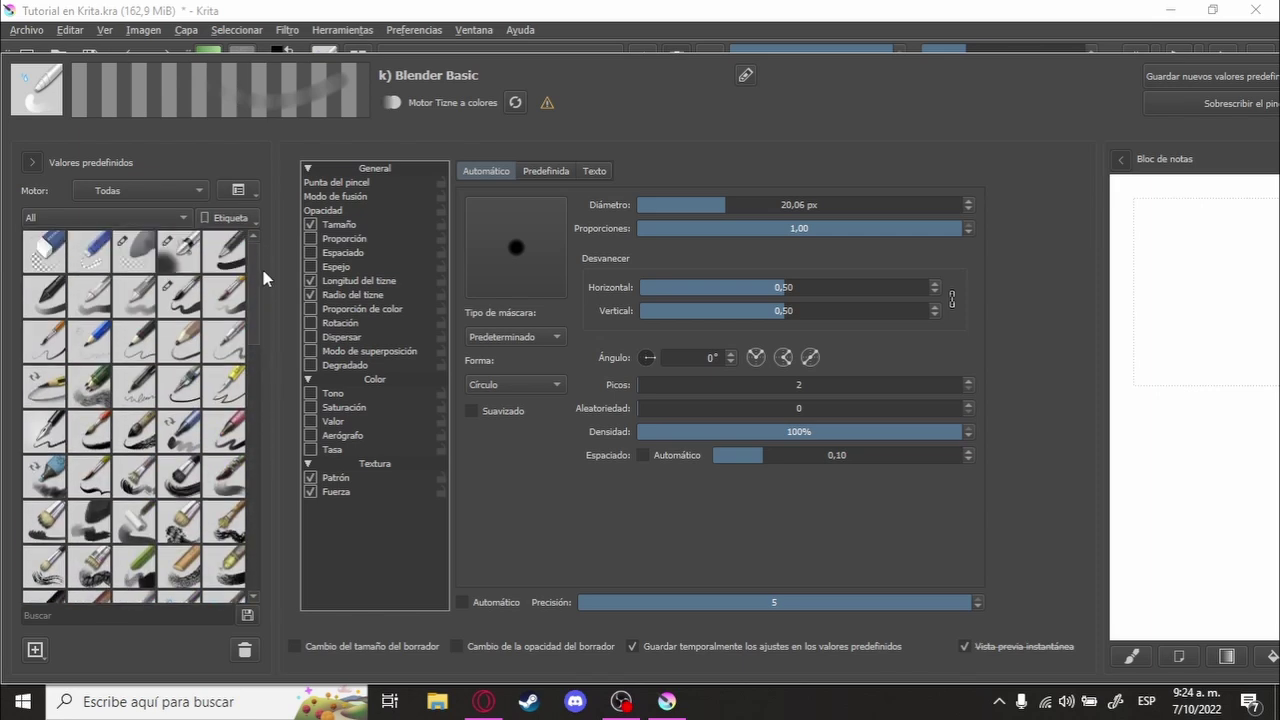
pyautogui.click(176, 313)
pyautogui.press('Escape')
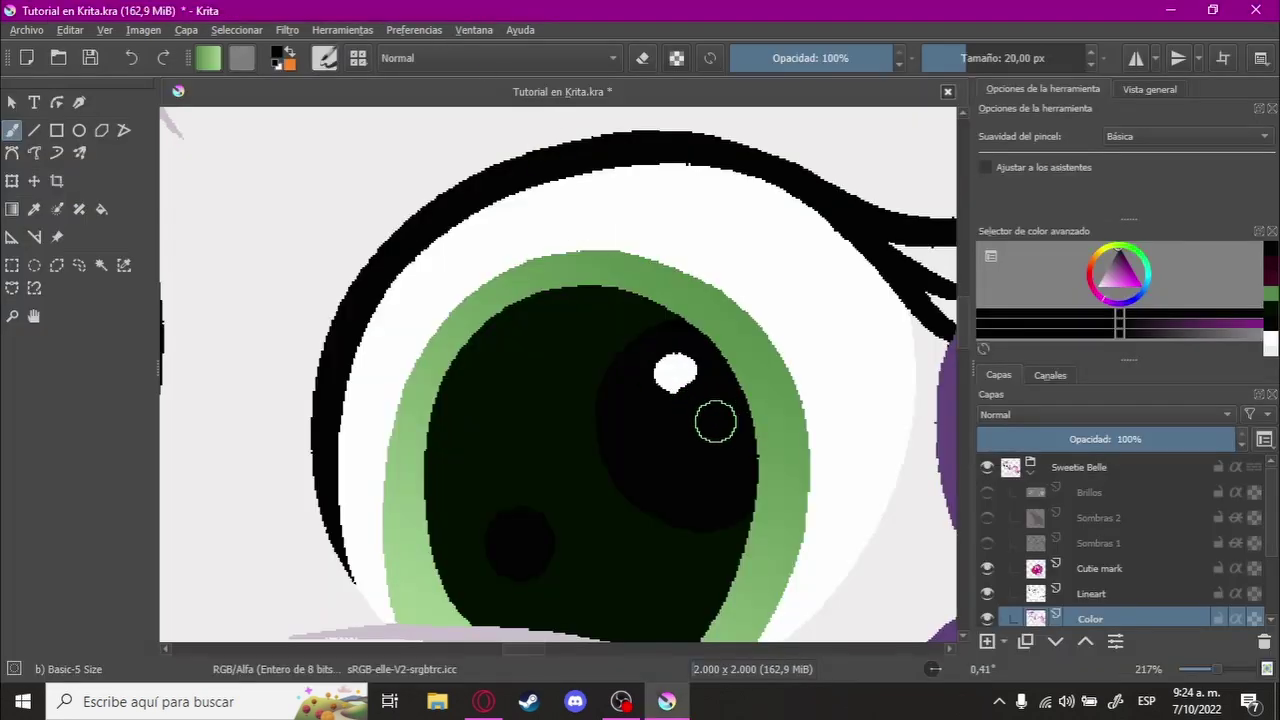
# Step: Paint black over the white spot in the right pupil on the Color layer
pyautogui.moveTo(714, 420)
pyautogui.mouseDown()
pyautogui.moveTo(677, 371)
pyautogui.moveTo(678, 383)
pyautogui.mouseUp()
pyautogui.scroll(-2, 770, 372)
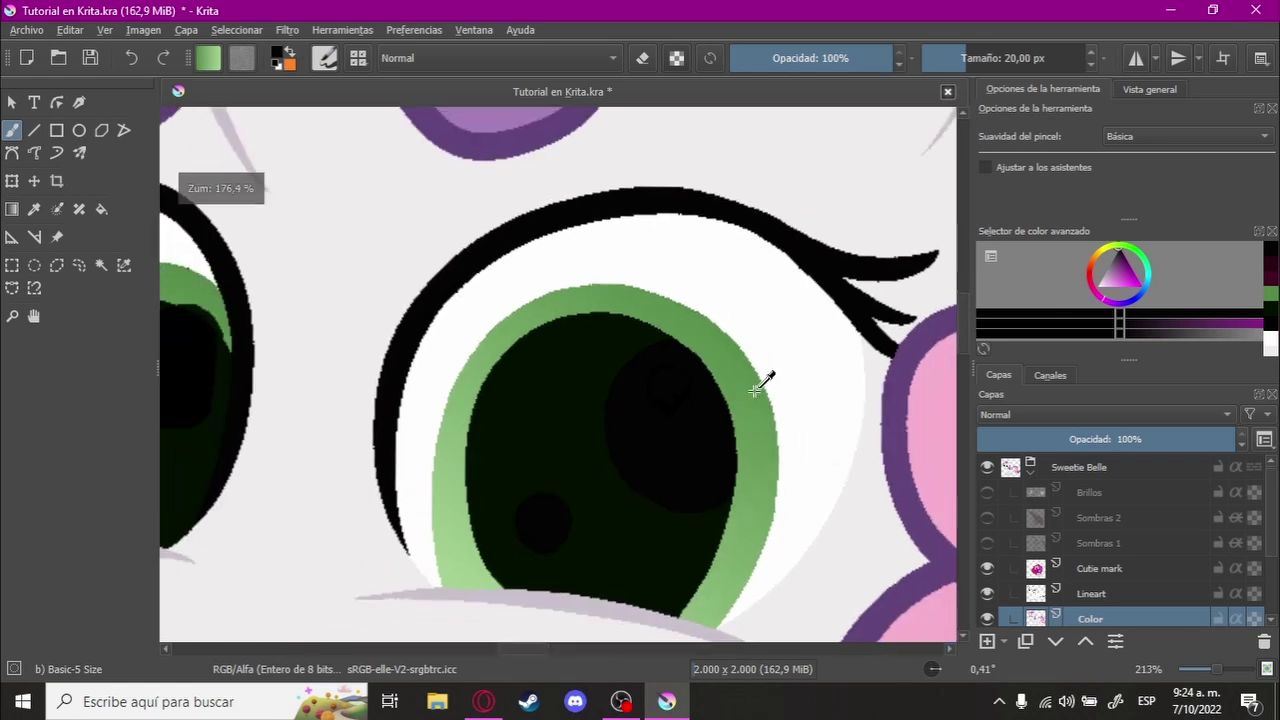
pyautogui.scroll(-2, 757, 380)
pyautogui.scroll(-1, 729, 414)
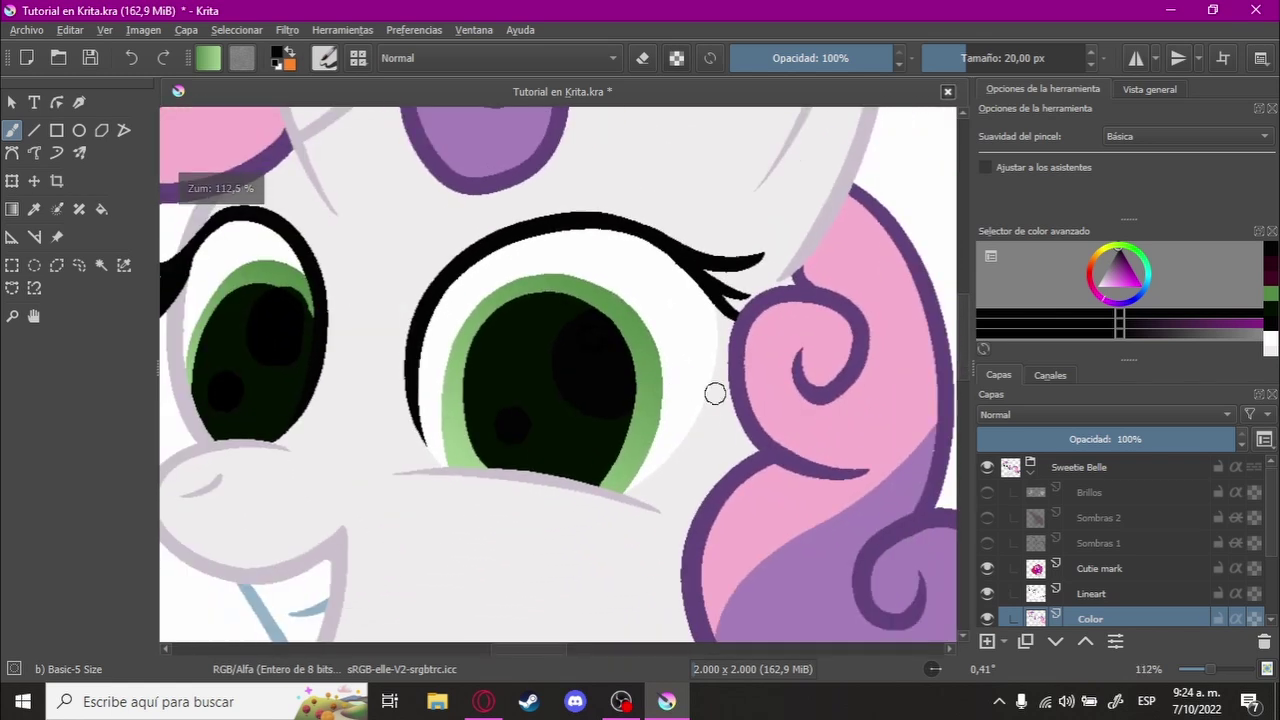
# Step: Make Sombras 1, Sombras 2 and the Brillos highlights layer visible again
pyautogui.click(987, 542)
pyautogui.click(987, 517)
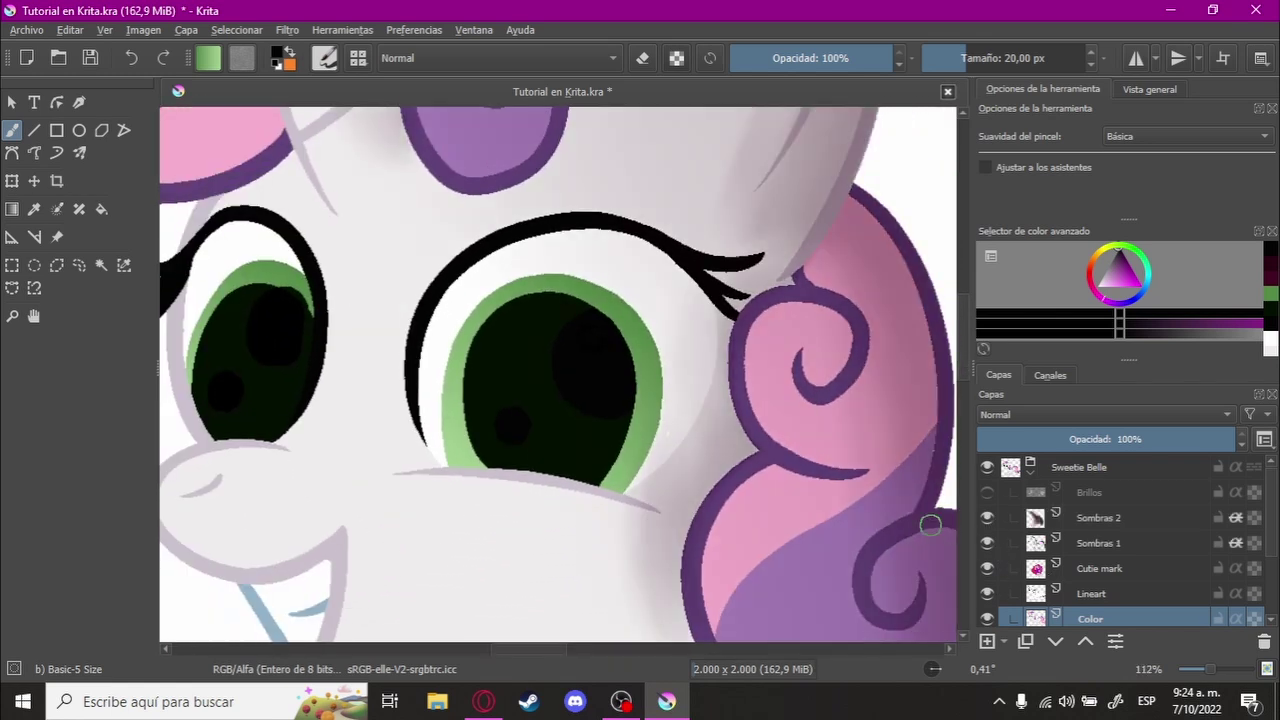
pyautogui.click(1095, 492)
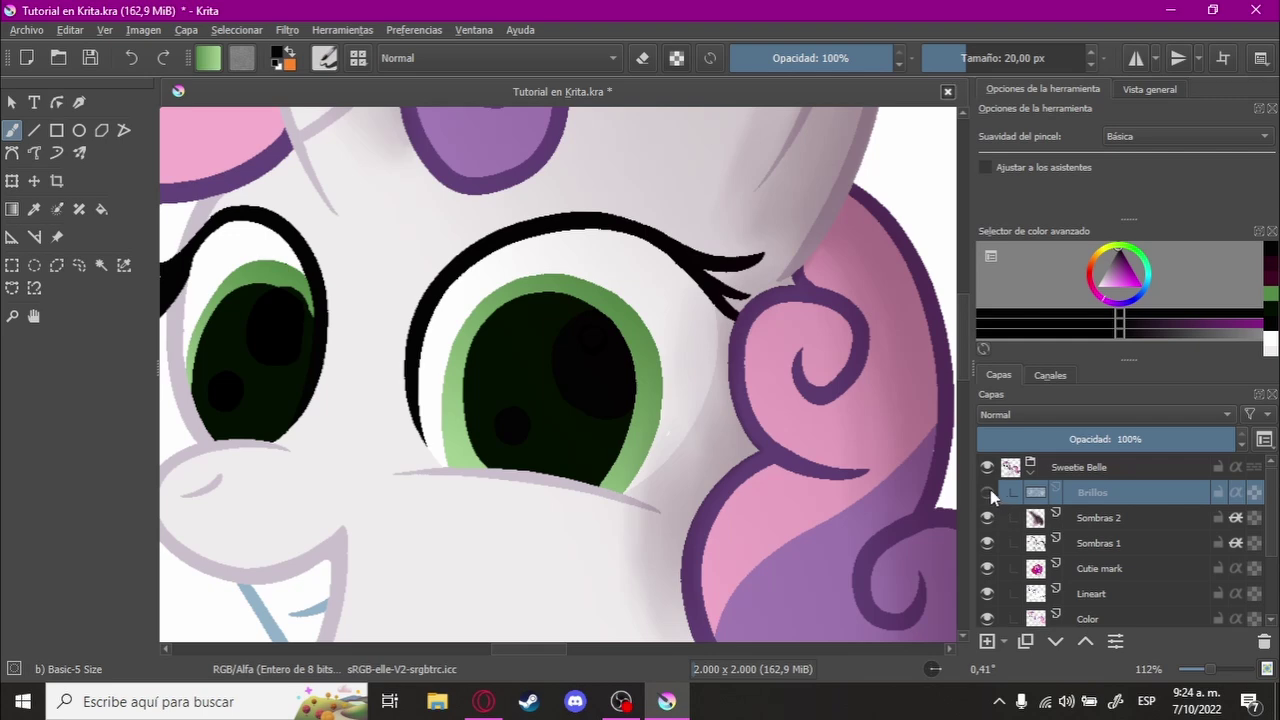
pyautogui.click(987, 492)
pyautogui.scroll(-3, 657, 430)
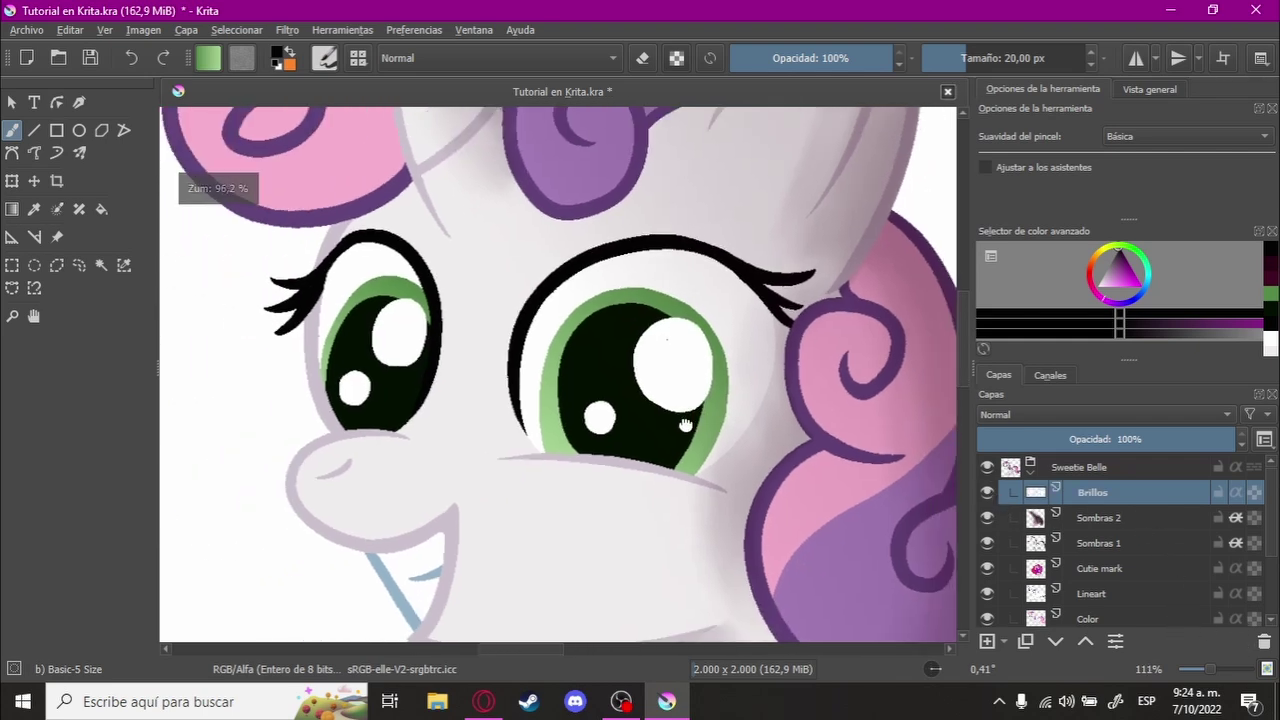
pyautogui.scroll(2, 330, 403)
pyautogui.click(20, 270)
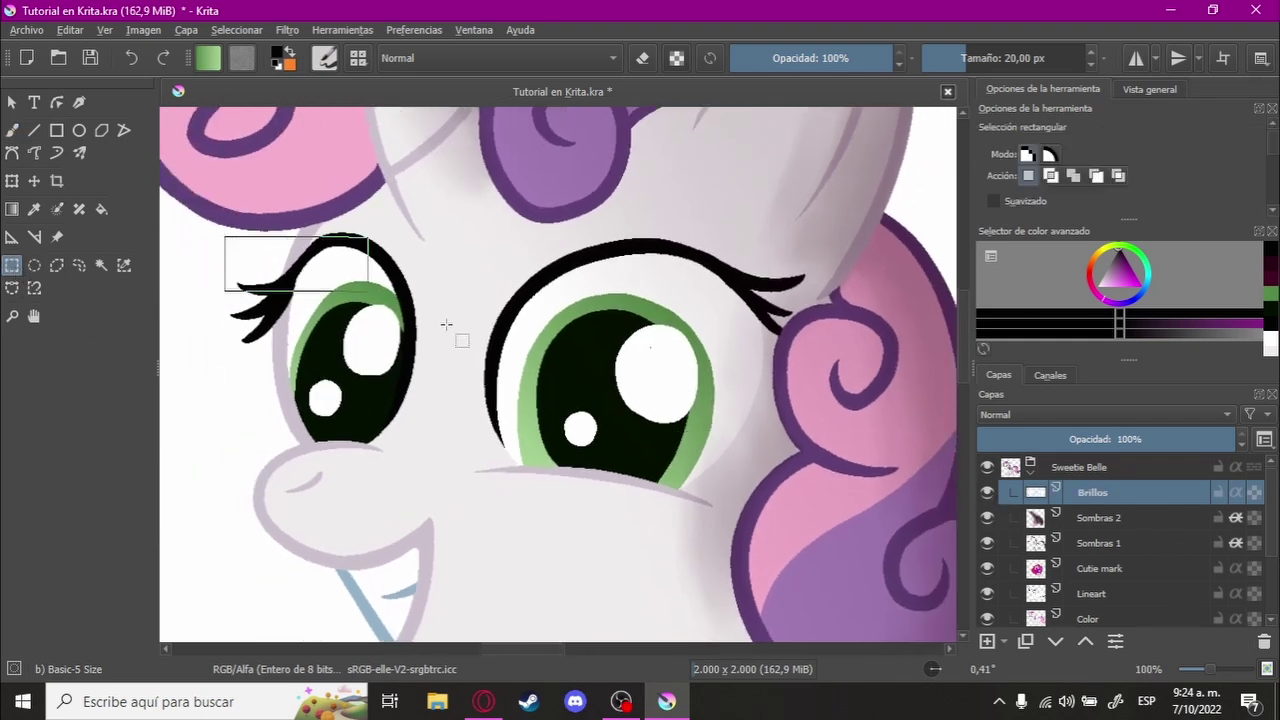
# Step: Delete the old highlights in a rectangle around both eyes and clear the selection
pyautogui.moveTo(446, 324); pyautogui.dragTo(825, 505)
pyautogui.press('Delete')
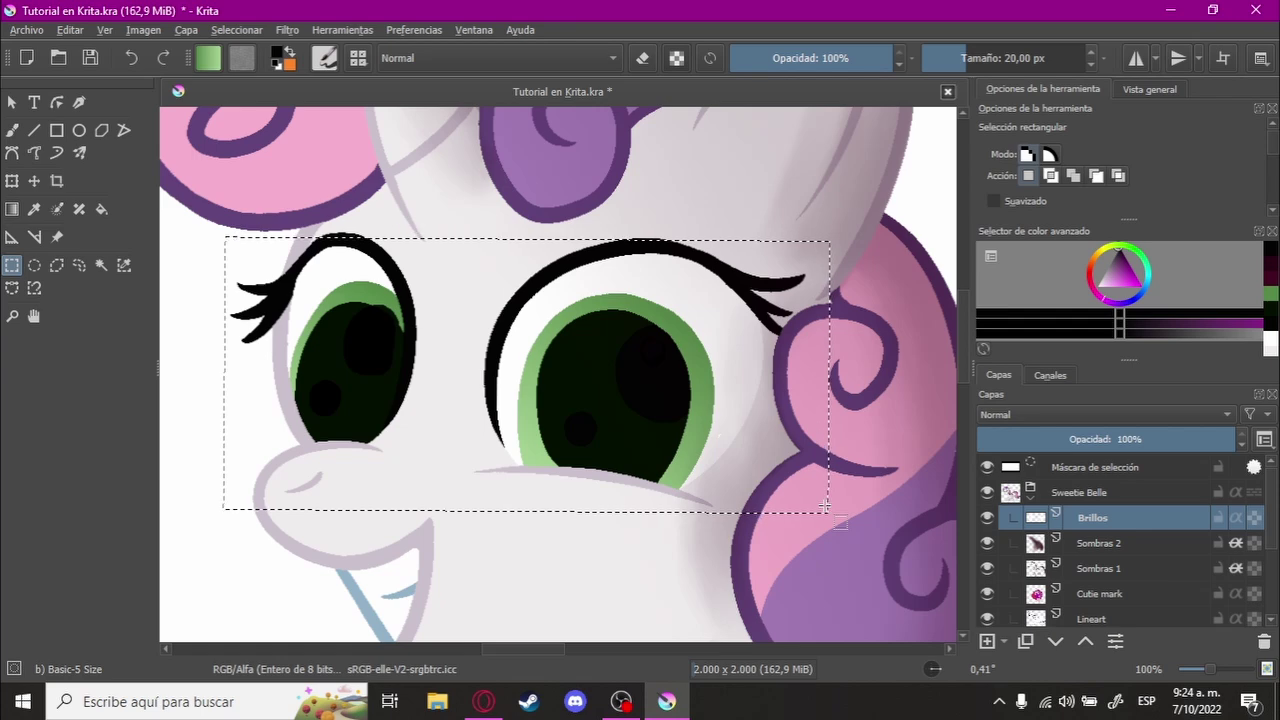
pyautogui.hotkey('ctrl', 'shift', 'a')
pyautogui.press('b')
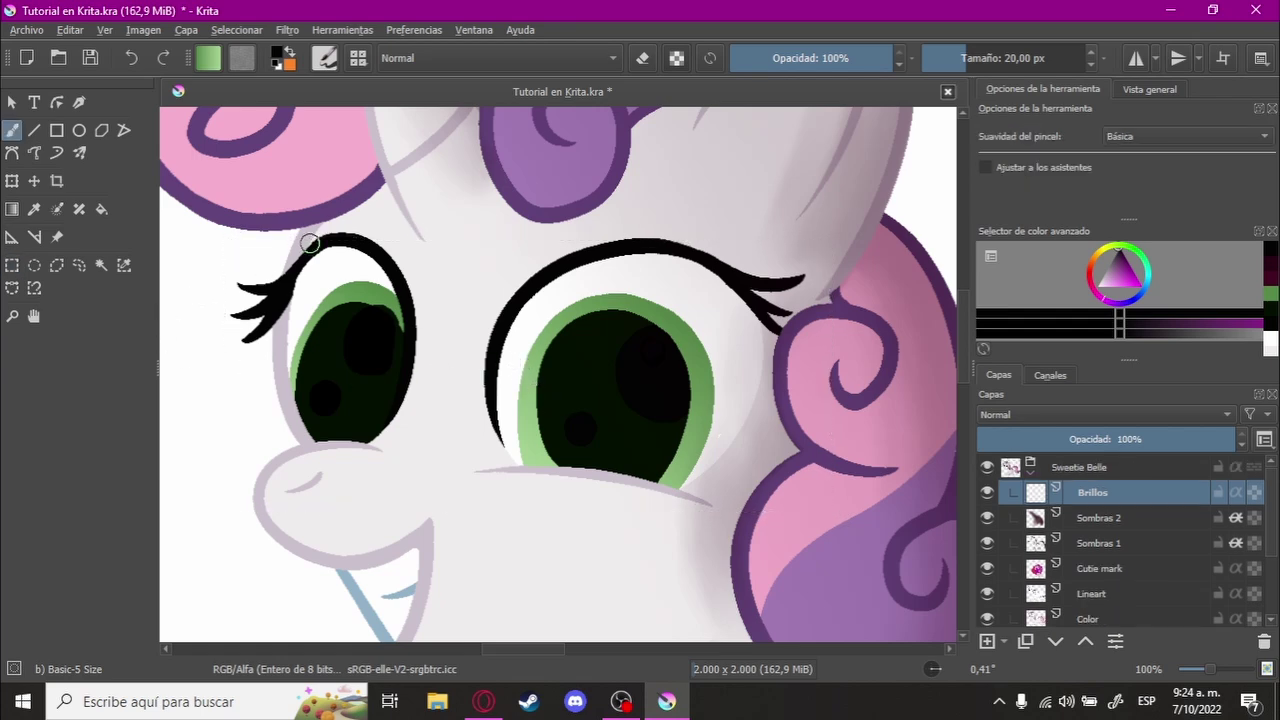
# Step: Switch to the Wet Paint brush preset by searching 'we'
pyautogui.click(330, 60)
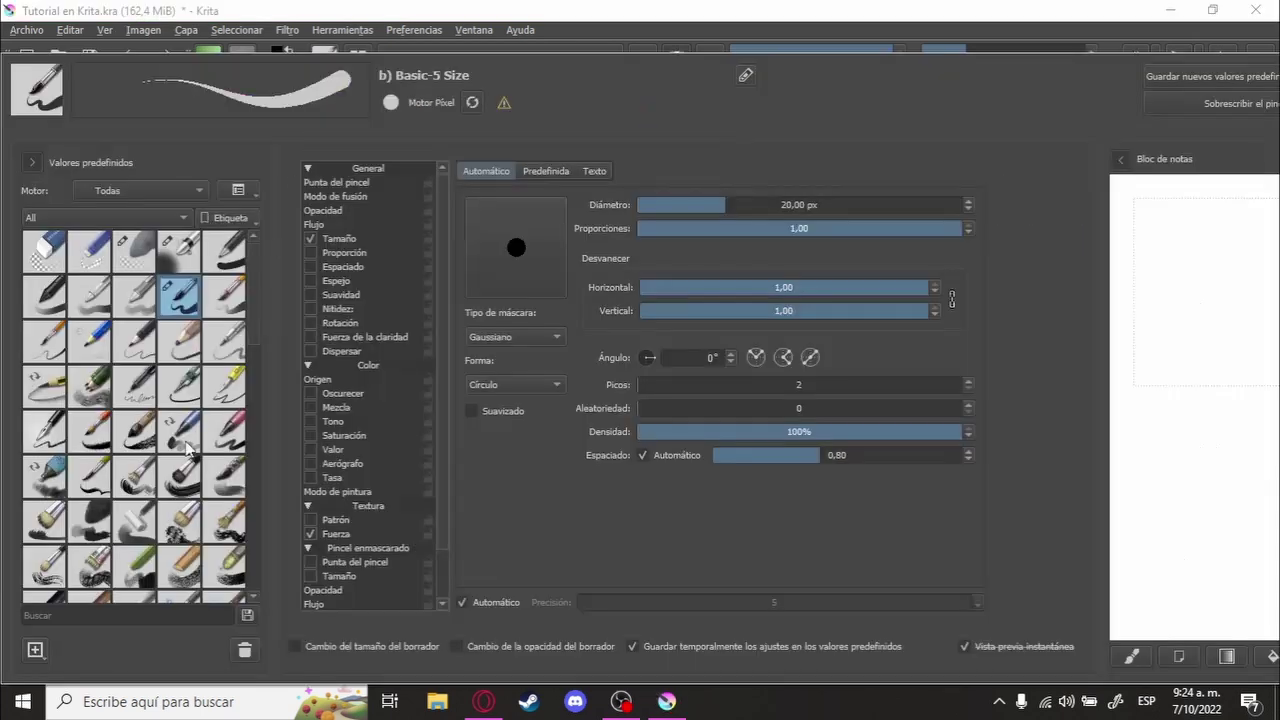
pyautogui.click(129, 616)
pyautogui.write('wet')
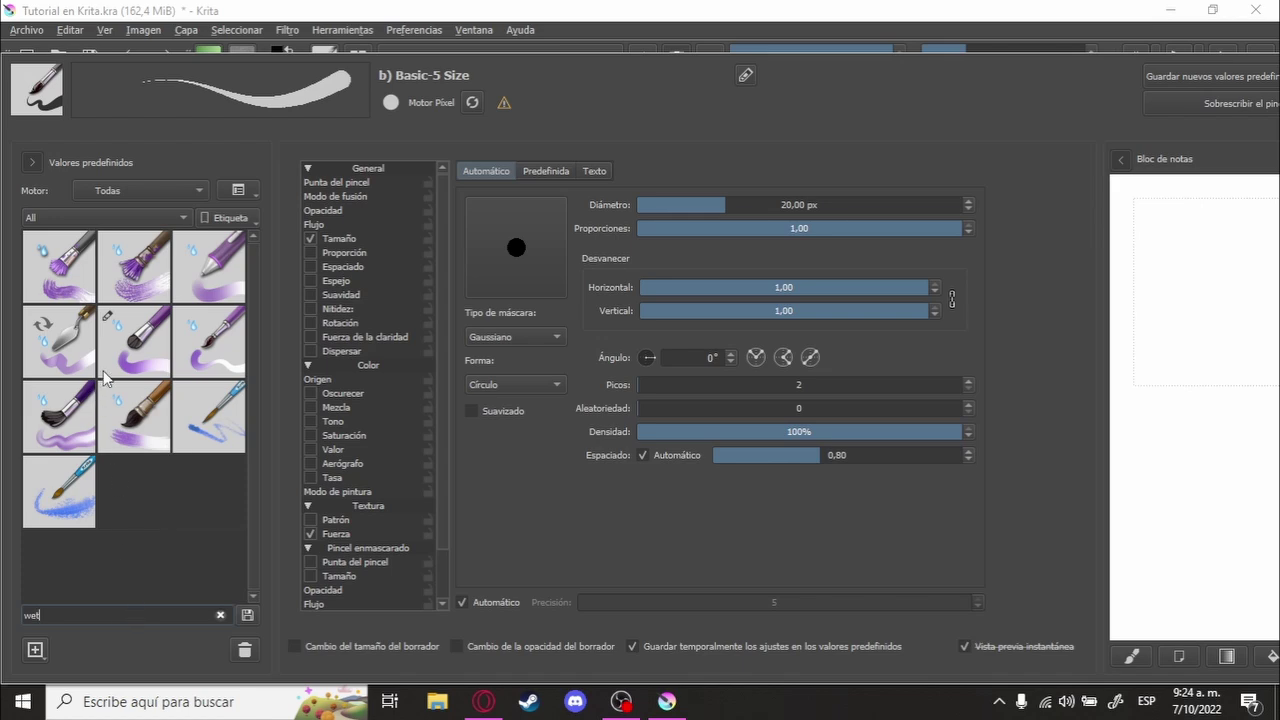
pyautogui.click(162, 339)
pyautogui.click(490, 22)
# Step: Pick white as the painting colour from the quick palette
pyautogui.scroll(2, 480, 348)
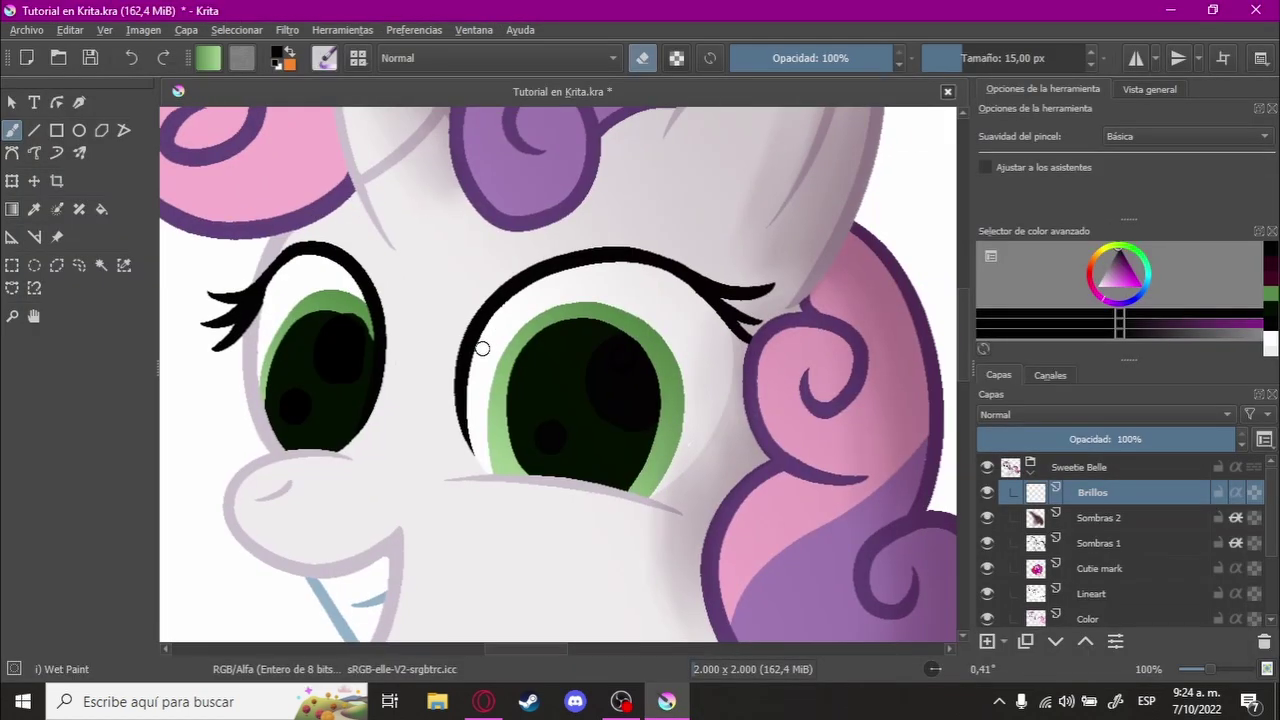
pyautogui.scroll(2, 386, 306)
pyautogui.scroll(2, 447, 207)
pyautogui.scroll(1, 526, 254)
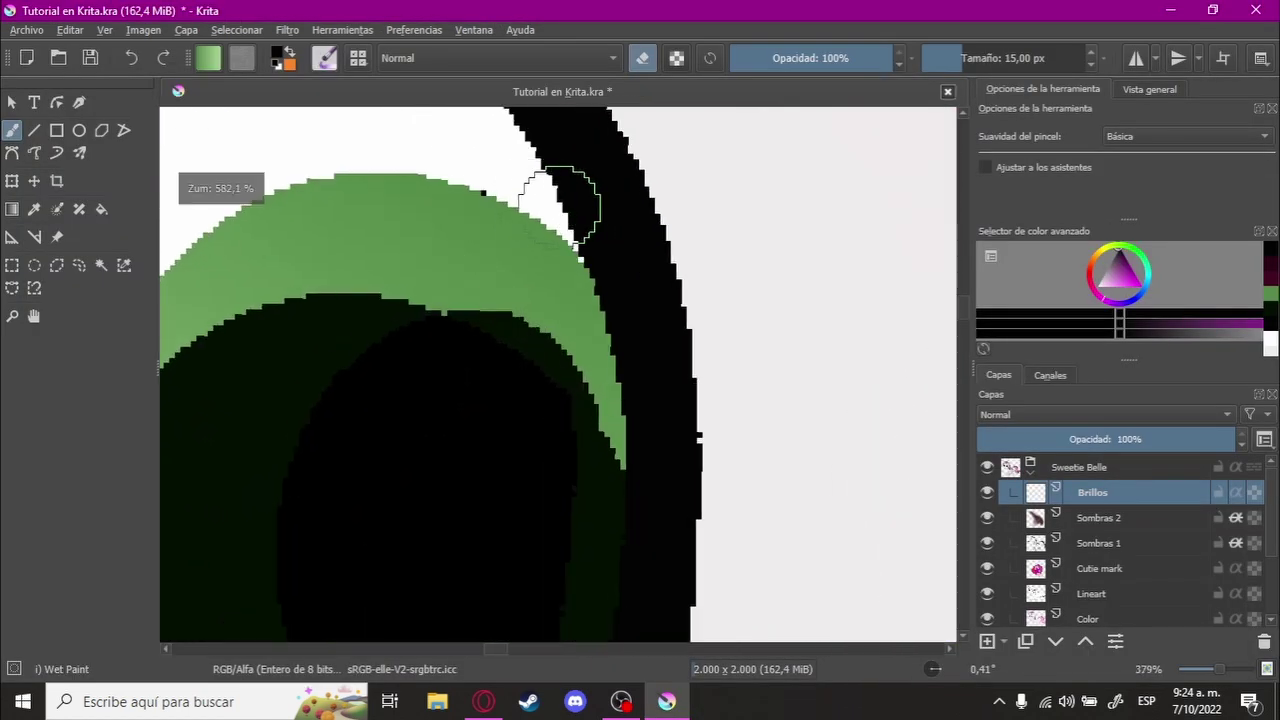
pyautogui.scroll(1, 476, 323)
pyautogui.scroll(-3, 476, 323)
pyautogui.scroll(-2, 543, 380)
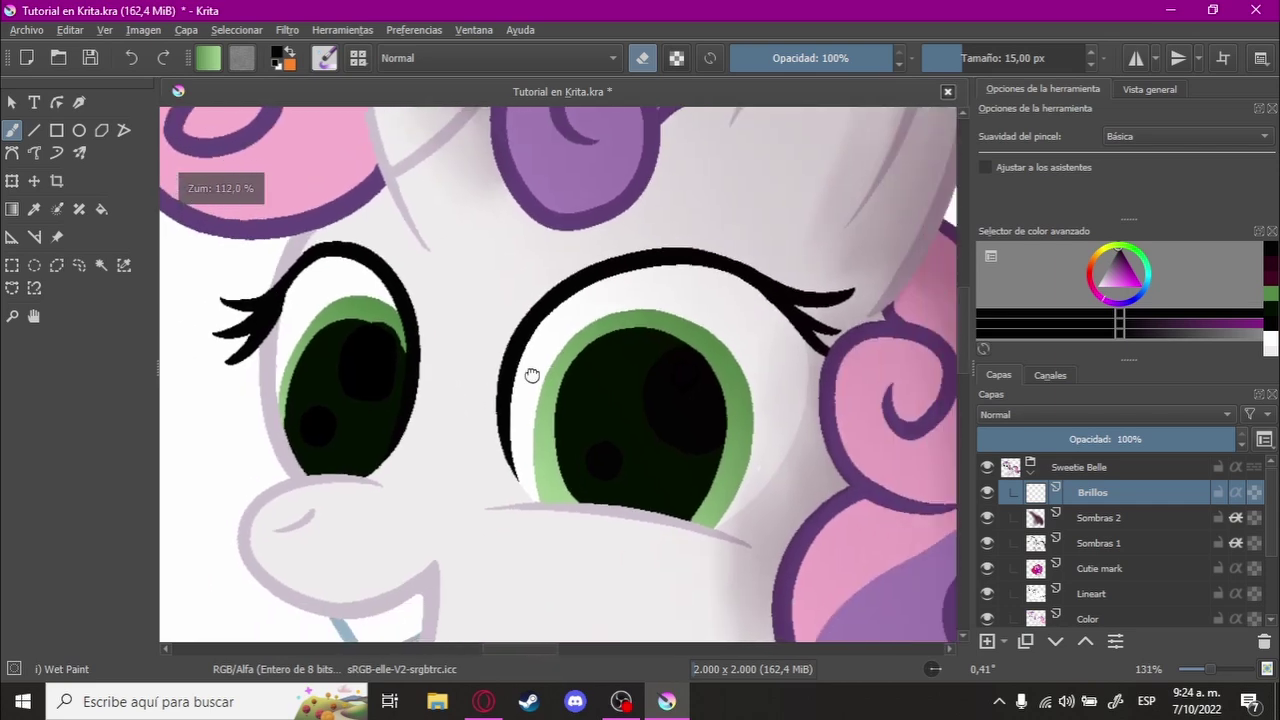
pyautogui.scroll(-1, 531, 374)
pyautogui.rightClick(648, 338)
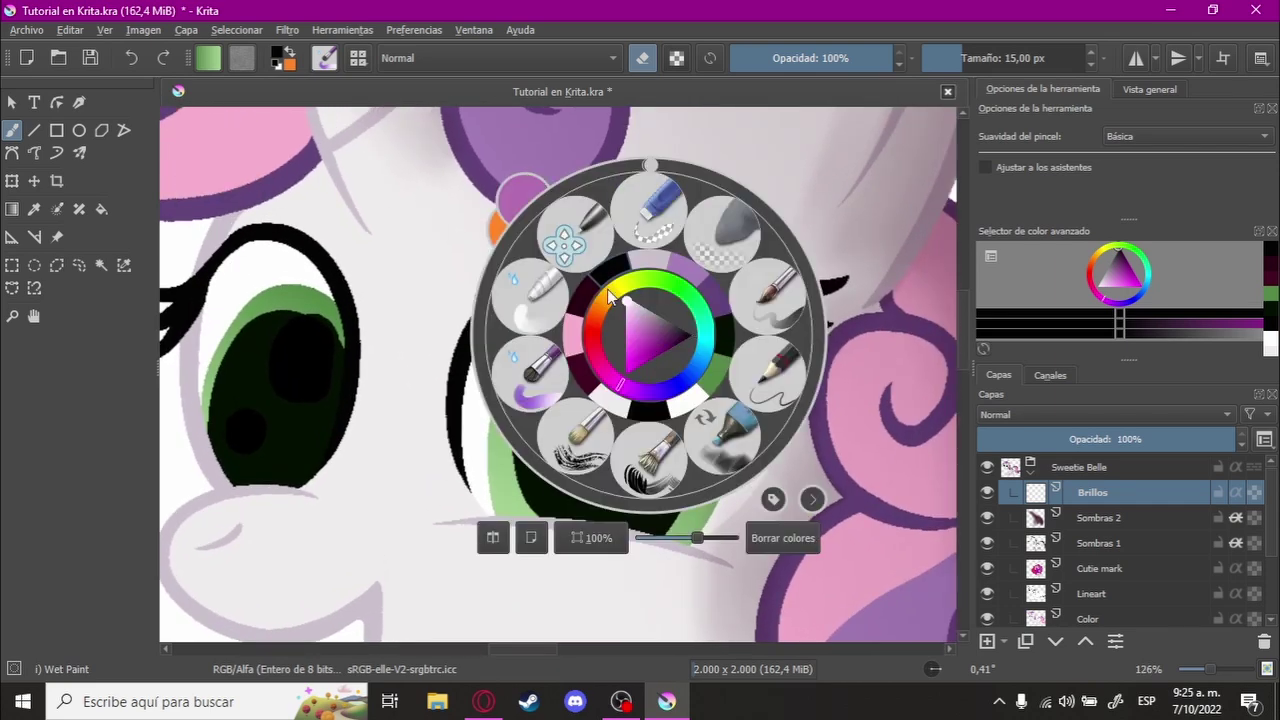
pyautogui.moveTo(608, 296); pyautogui.dragTo(622, 296)
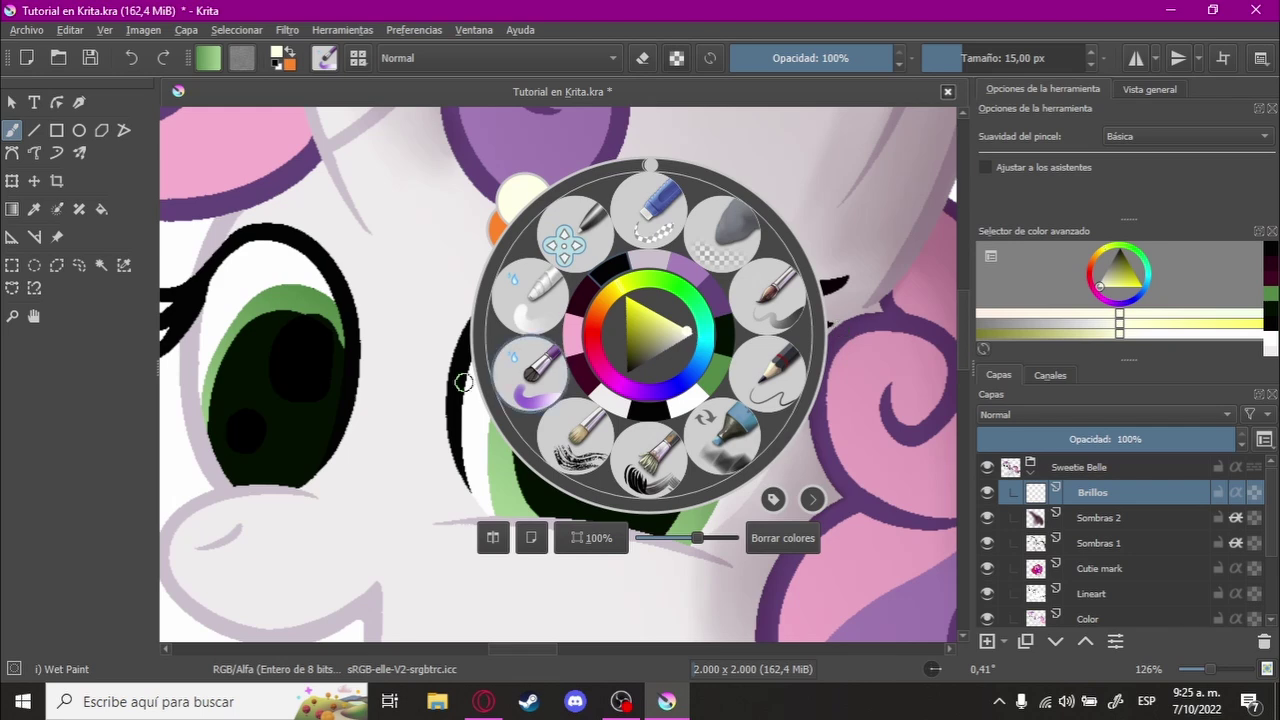
# Step: Try several ring-shaped white highlights in the pupil, undoing each one
pyautogui.scroll(2, 614, 371)
pyautogui.moveTo(614, 380)
pyautogui.mouseDown()
pyautogui.moveTo(643, 386)
pyautogui.moveTo(646, 371)
pyautogui.mouseUp()
pyautogui.hotkey('ctrl', 'z')
pyautogui.moveTo(700, 402)
pyautogui.mouseDown()
pyautogui.moveTo(643, 400)
pyautogui.moveTo(622, 352)
pyautogui.mouseUp()
pyautogui.hotkey('ctrl', 'z')
pyautogui.hotkey('ctrl', 'z')
pyautogui.moveTo(677, 406); pyautogui.dragTo(623, 366)
pyautogui.hotkey('ctrl', 'z')
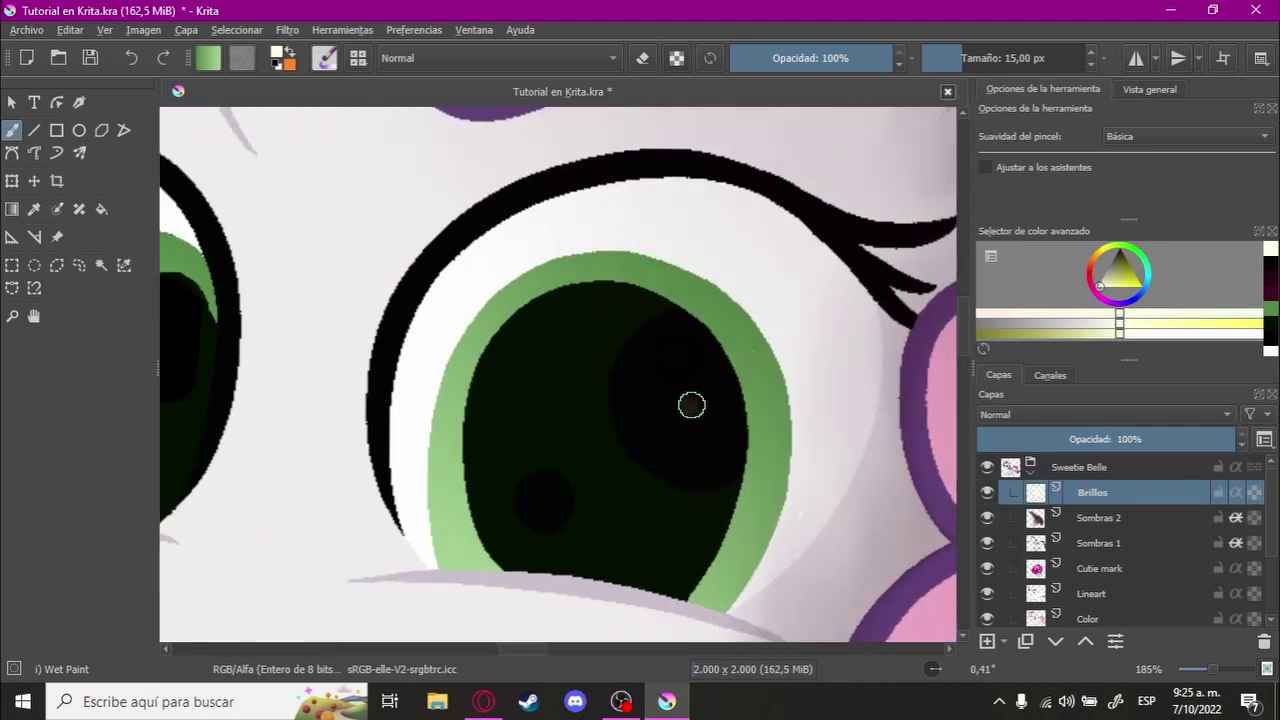
pyautogui.moveTo(691, 405)
pyautogui.mouseDown()
pyautogui.moveTo(657, 363)
pyautogui.moveTo(670, 391)
pyautogui.mouseUp()
pyautogui.hotkey('ctrl', 'z')
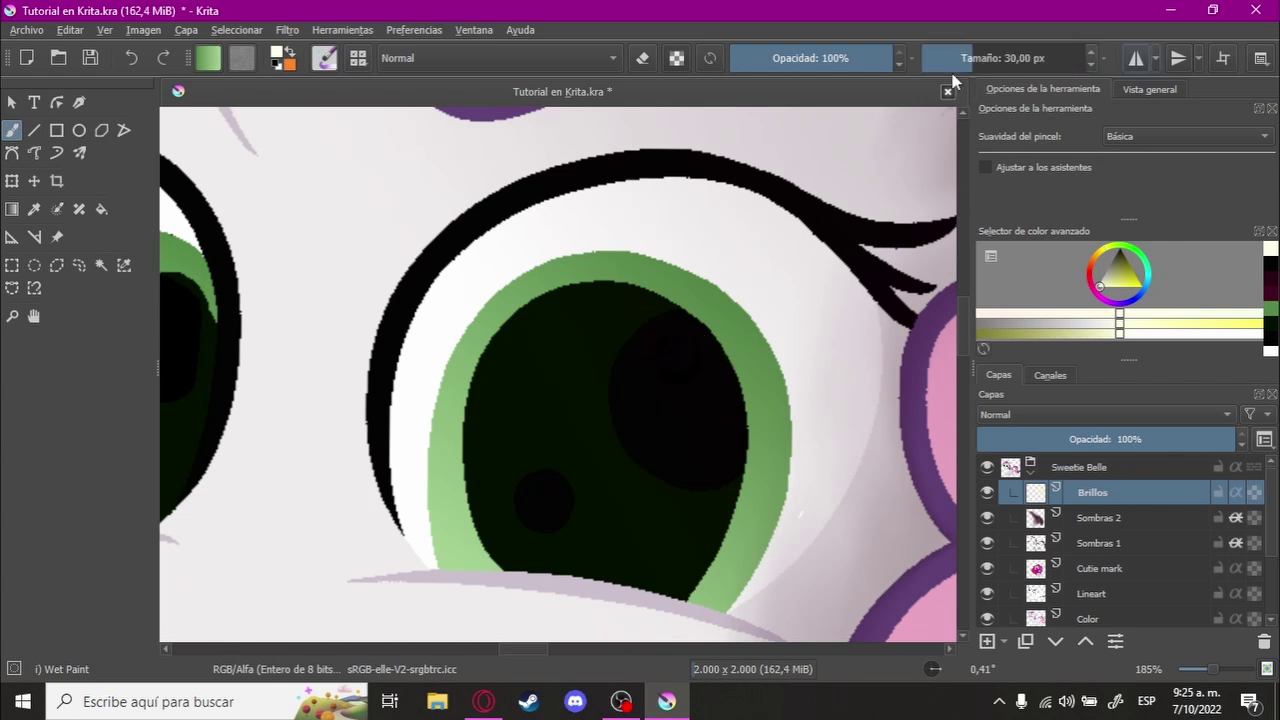
# Step: Try a soft glow and small dot highlights in the pupil, undoing them all
pyautogui.moveTo(632, 438); pyautogui.dragTo(675, 398)
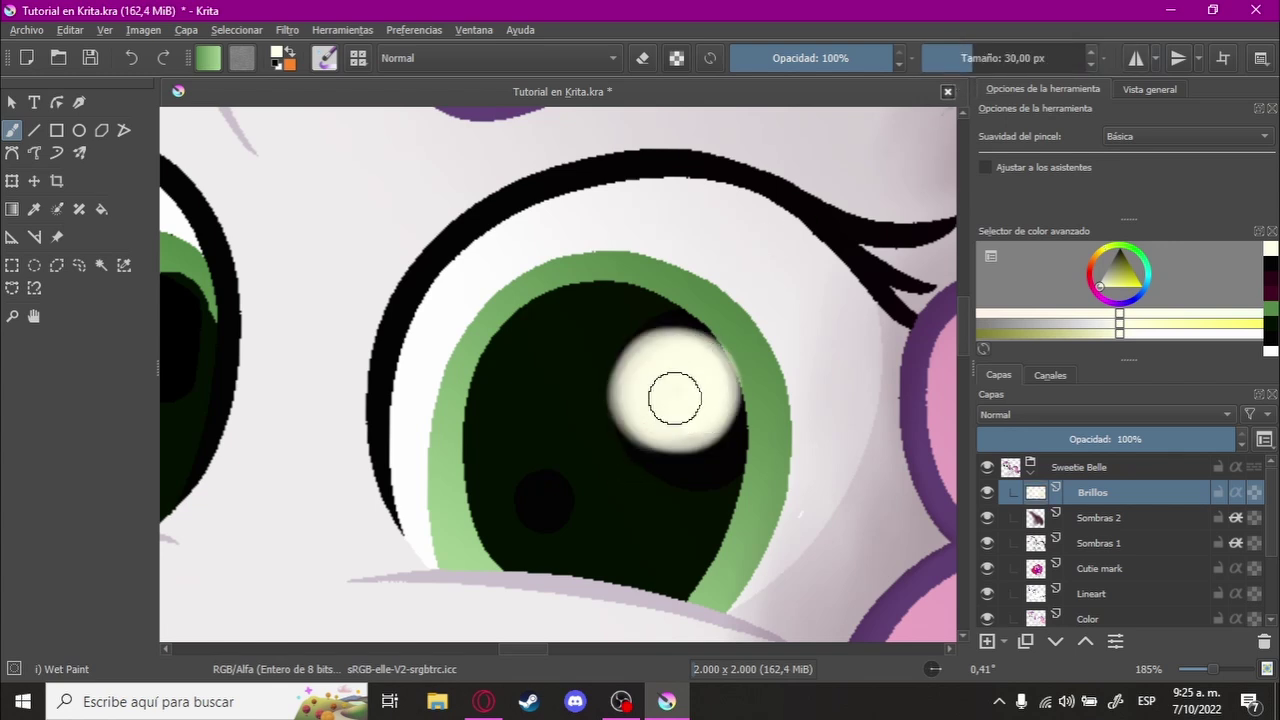
pyautogui.click(543, 490)
pyautogui.hotkey('ctrl', 'z')
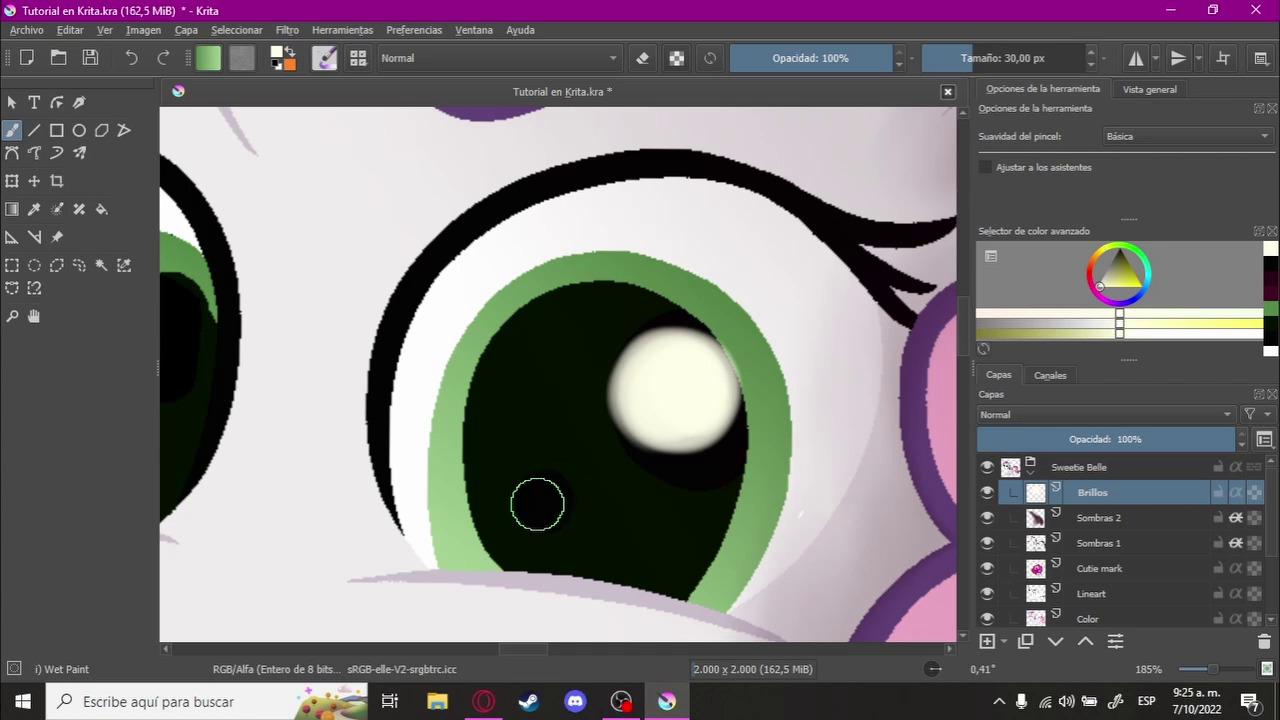
pyautogui.click(536, 497)
pyautogui.hotkey('ctrl', 'z')
pyautogui.hotkey('ctrl', 'z')
pyautogui.moveTo(711, 475)
pyautogui.mouseDown()
pyautogui.moveTo(723, 417)
pyautogui.moveTo(674, 429)
pyautogui.moveTo(694, 414)
pyautogui.mouseUp()
pyautogui.hotkey('ctrl', 'z')
pyautogui.scroll(3, 698, 381)
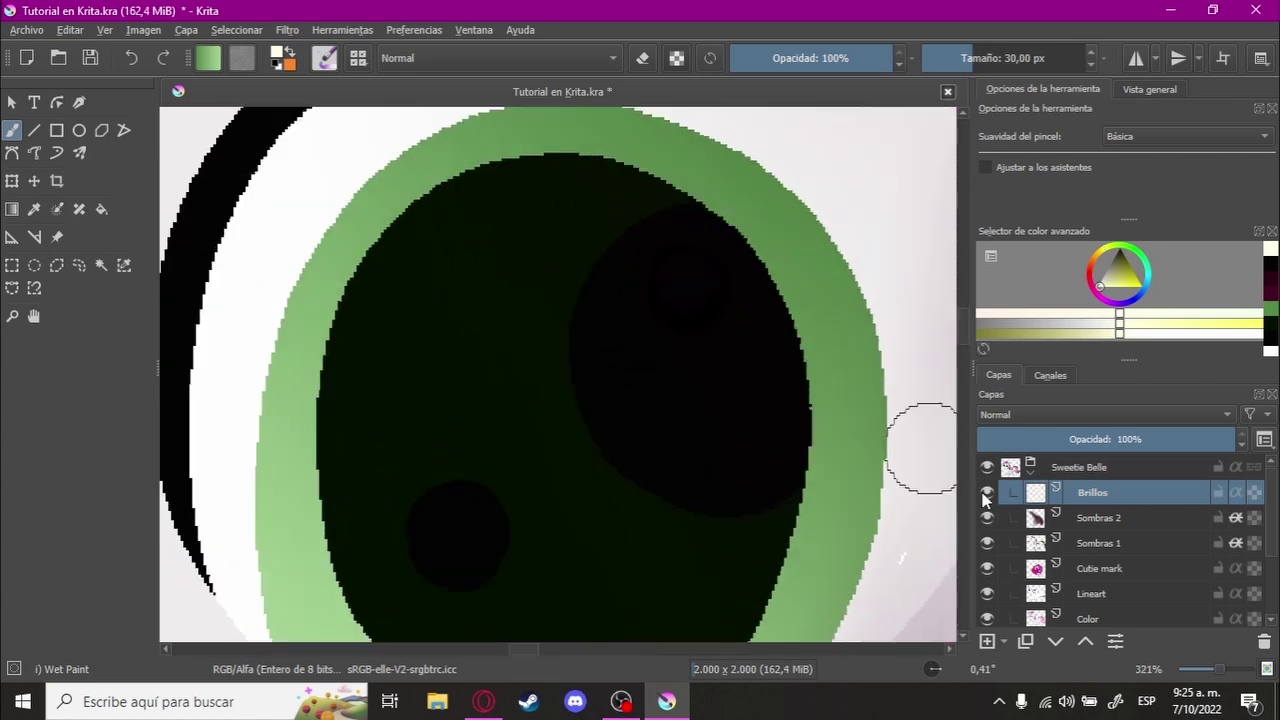
# Step: Hide both Sombras layers and bucket-fill the dark iris spots white on the Lineart layer
pyautogui.click(987, 517)
pyautogui.click(987, 543)
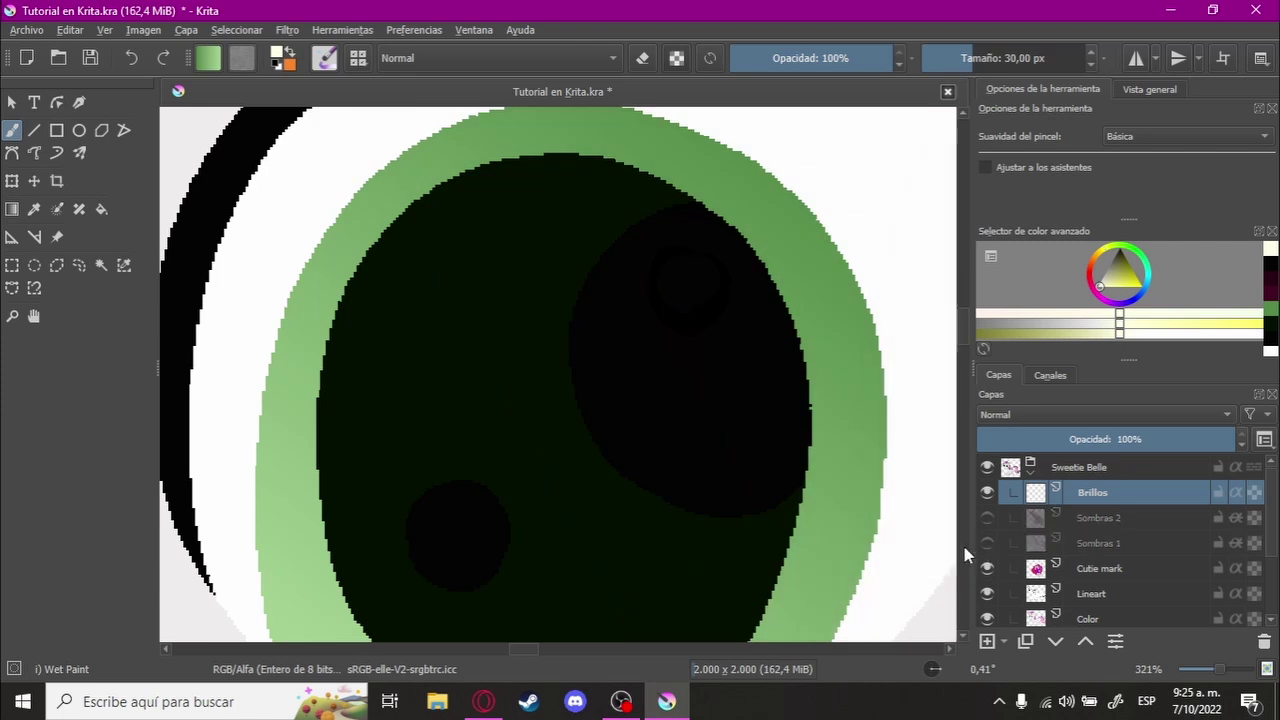
pyautogui.scroll(-1, 711, 451)
pyautogui.click(1091, 598)
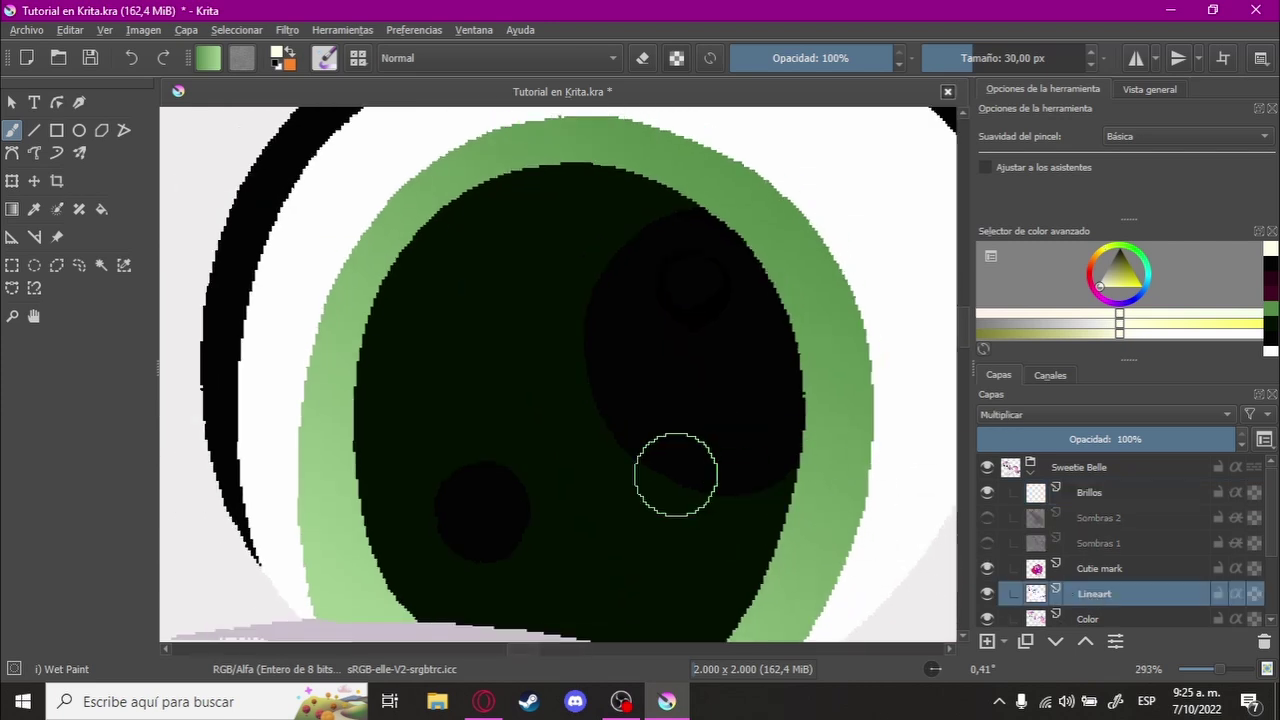
pyautogui.press('f')
pyautogui.click(685, 369)
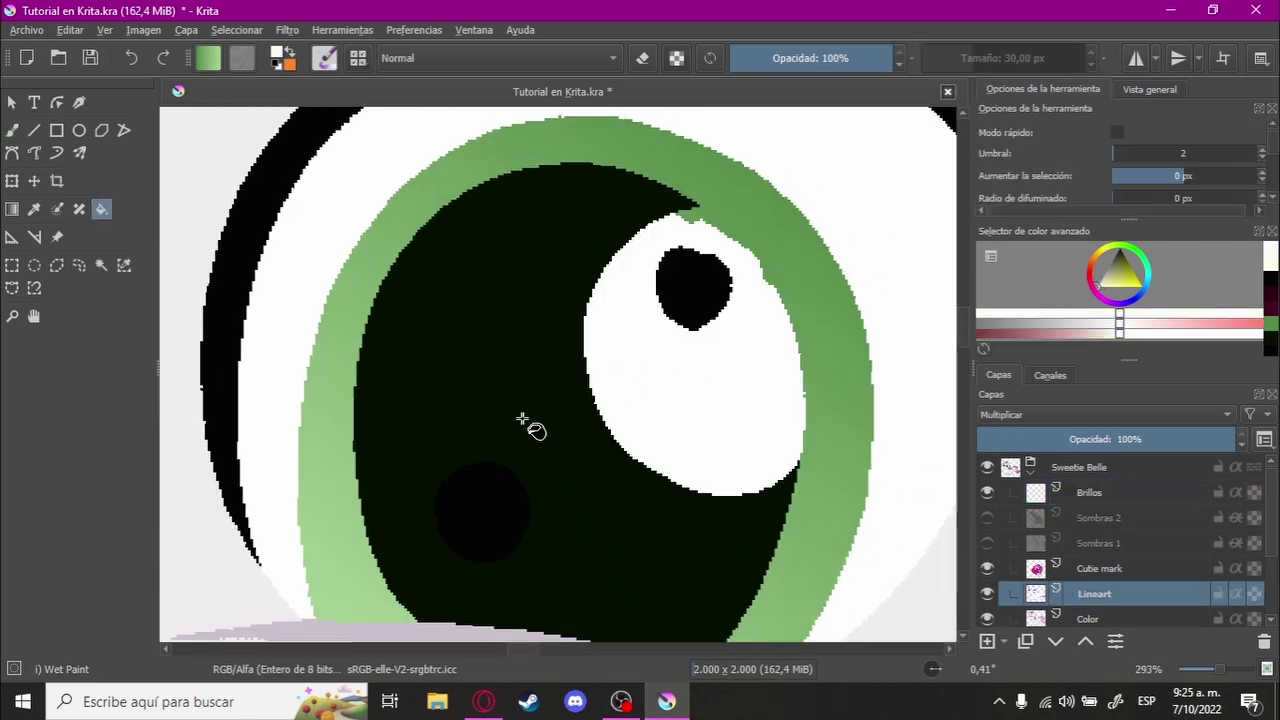
pyautogui.click(458, 525)
# Step: Refill the upper and lower iris spots dark green
pyautogui.scroll(2, 643, 366)
pyautogui.moveTo(643, 366); pyautogui.dragTo(730, 326)
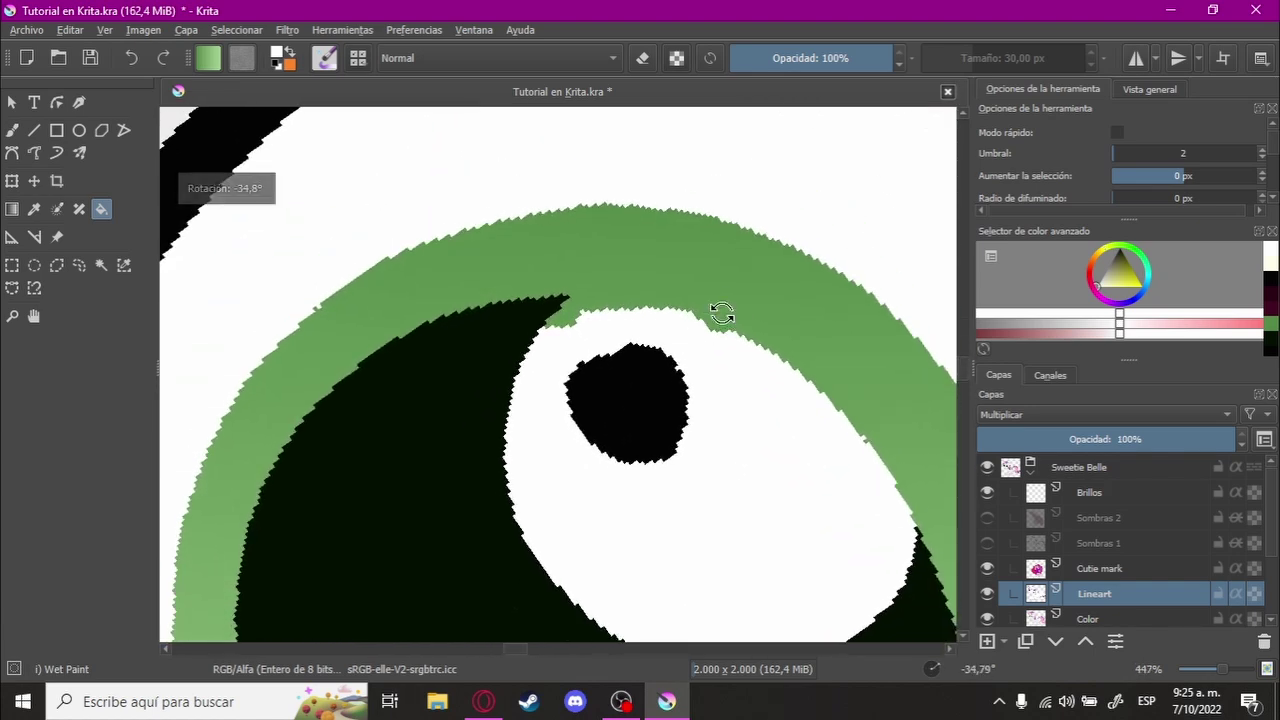
pyautogui.scroll(-3, 617, 405)
pyautogui.moveTo(617, 405); pyautogui.dragTo(708, 337)
pyautogui.scroll(-2, 580, 520)
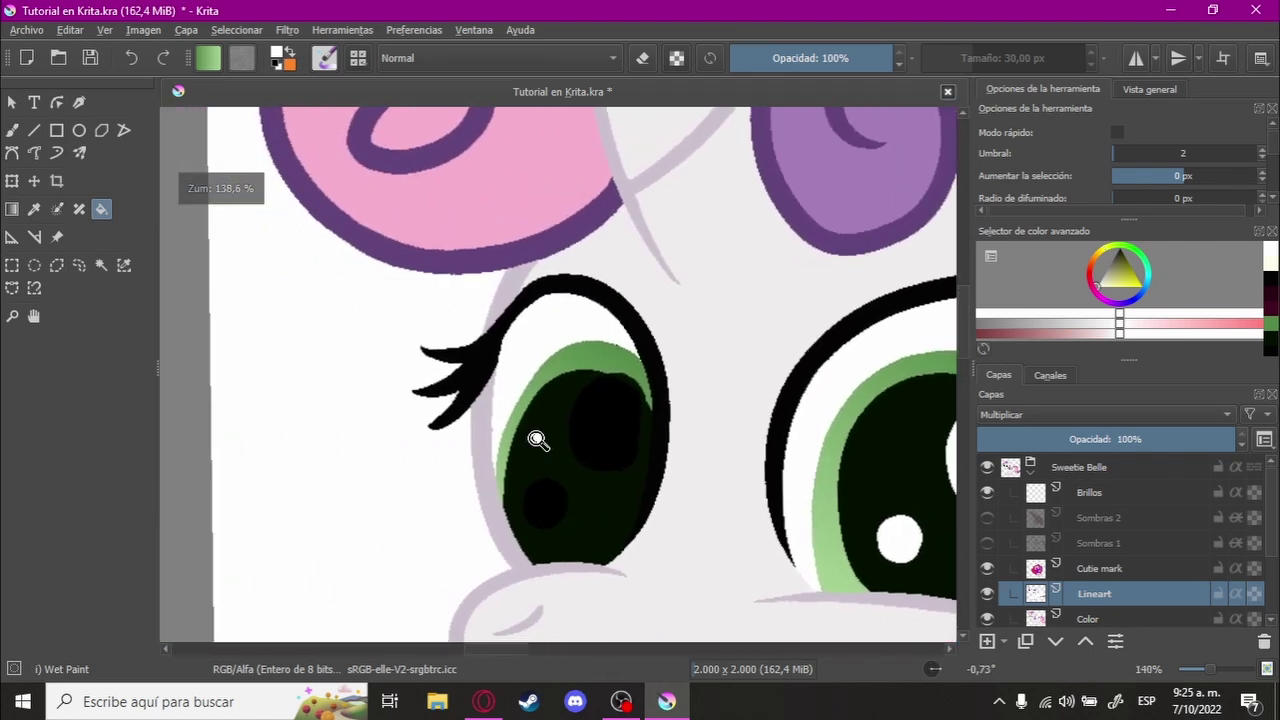
pyautogui.scroll(3, 538, 441)
pyautogui.click(686, 423)
pyautogui.click(529, 557)
# Step: Paint green along the iris's upper edge on the Color layer
pyautogui.scroll(1, 705, 425)
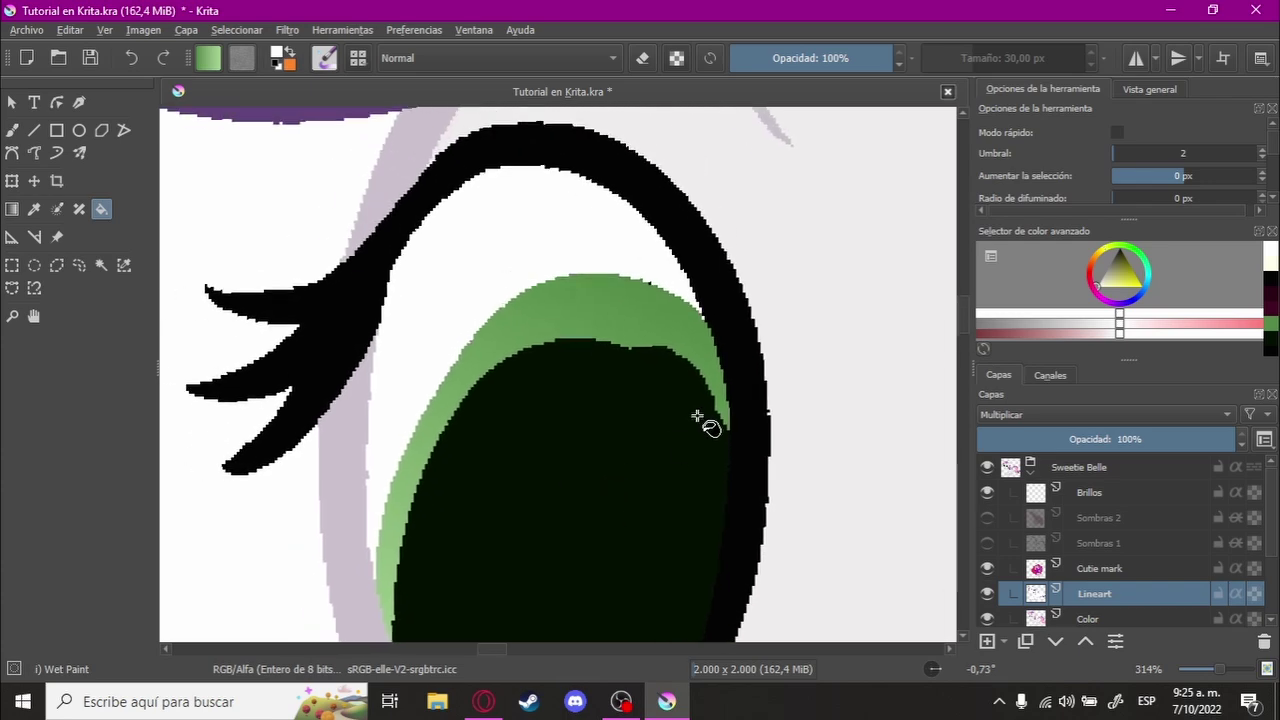
pyautogui.moveTo(697, 416); pyautogui.dragTo(726, 229)
pyautogui.click(1090, 614)
pyautogui.press('b')
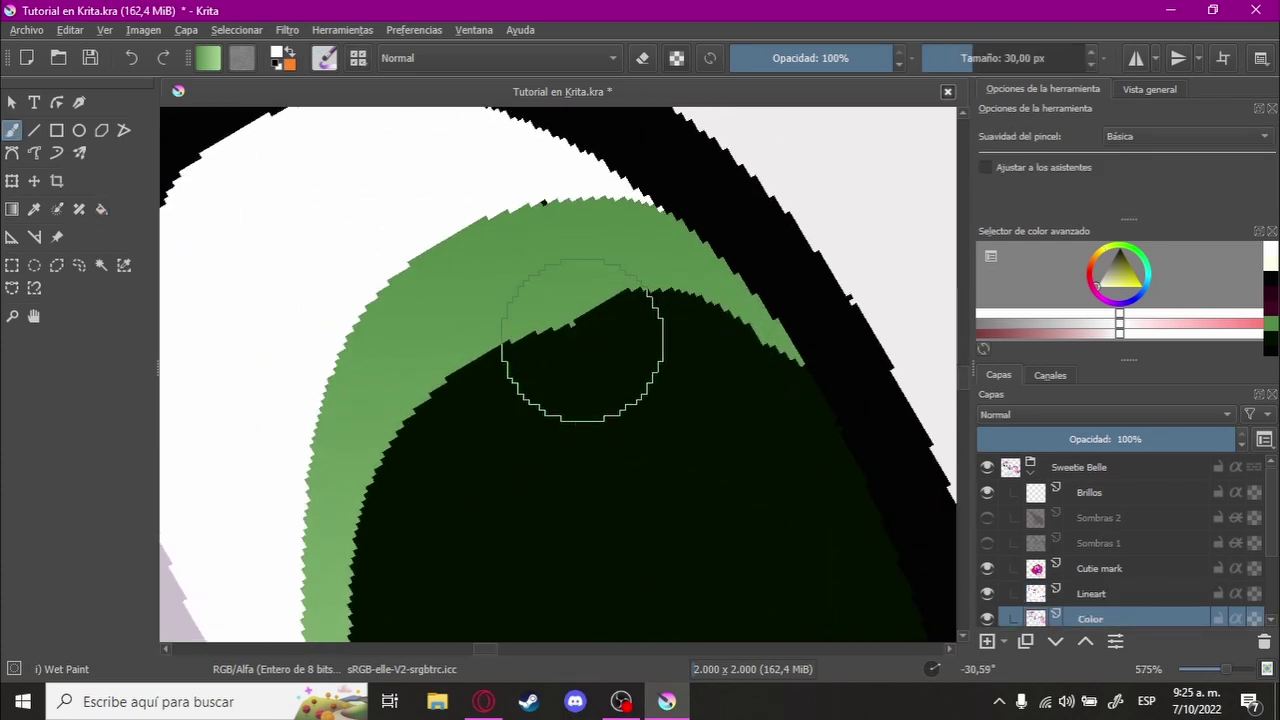
pyautogui.moveTo(543, 320); pyautogui.dragTo(767, 333)
# Step: Switch the brush to the Basic-5 Size preset
pyautogui.click(324, 57)
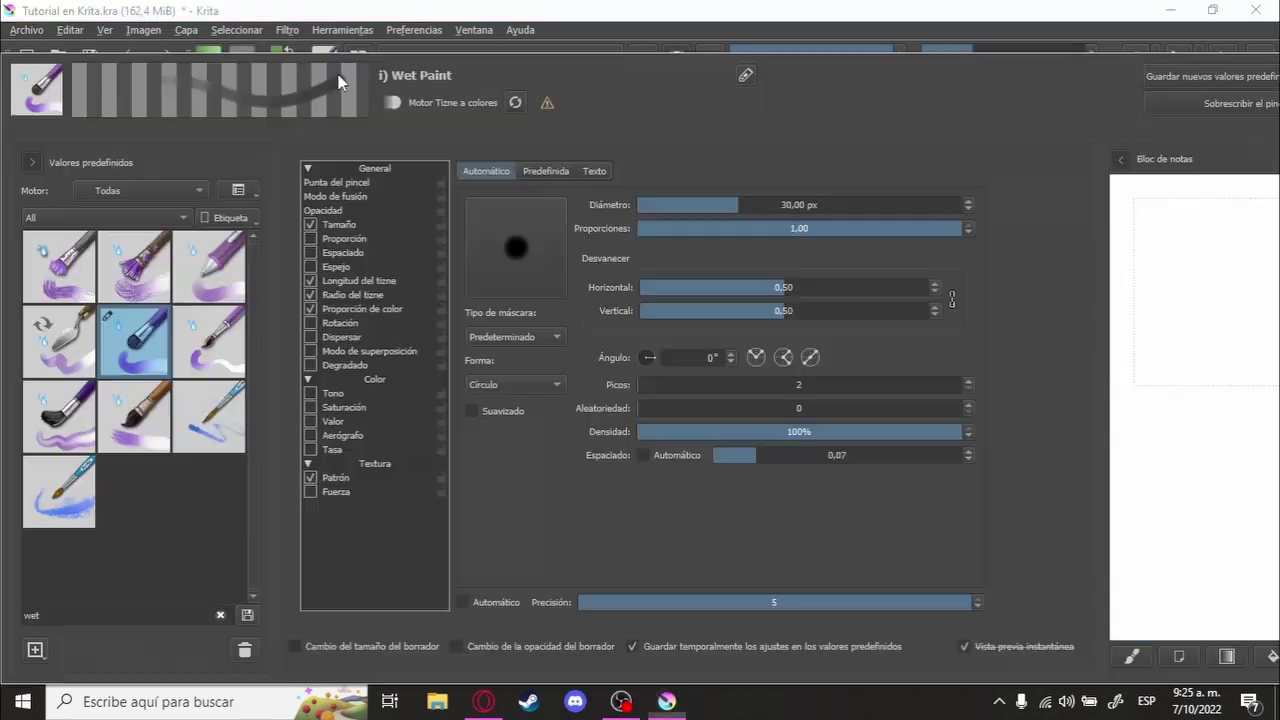
pyautogui.press('BackSpace')
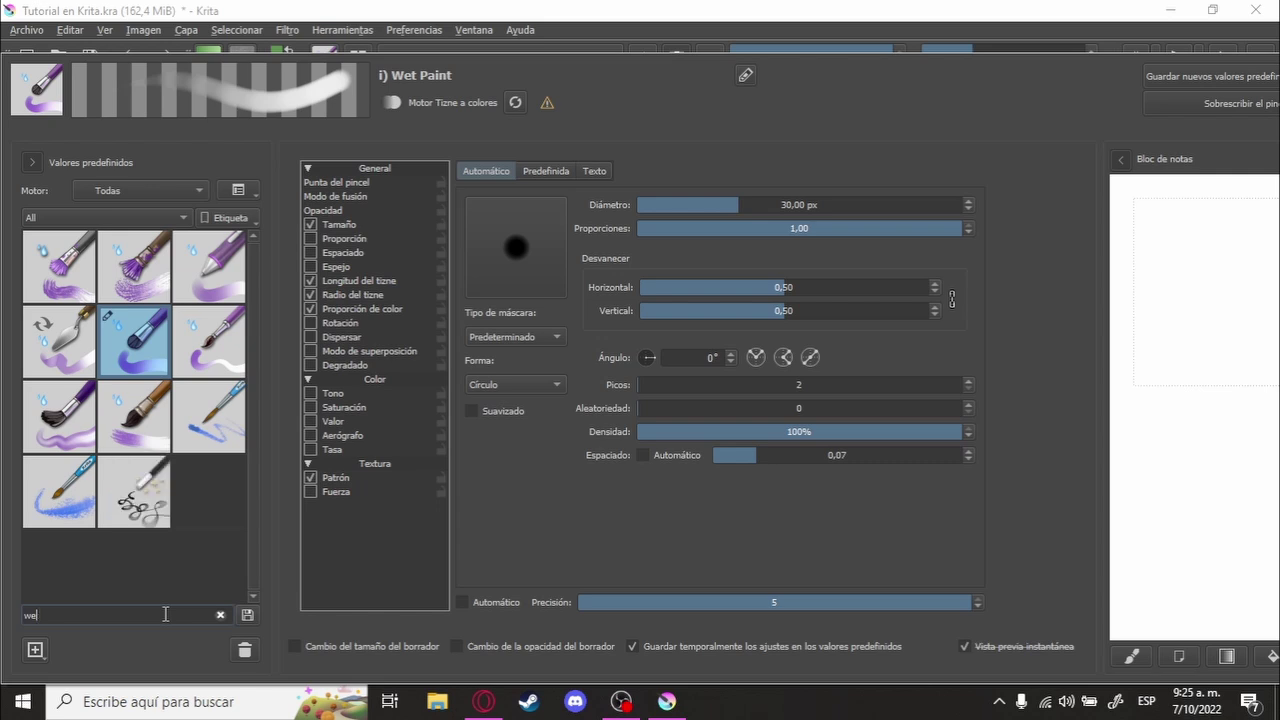
pyautogui.press('BackSpace')
pyautogui.press('BackSpace')
pyautogui.write('b')
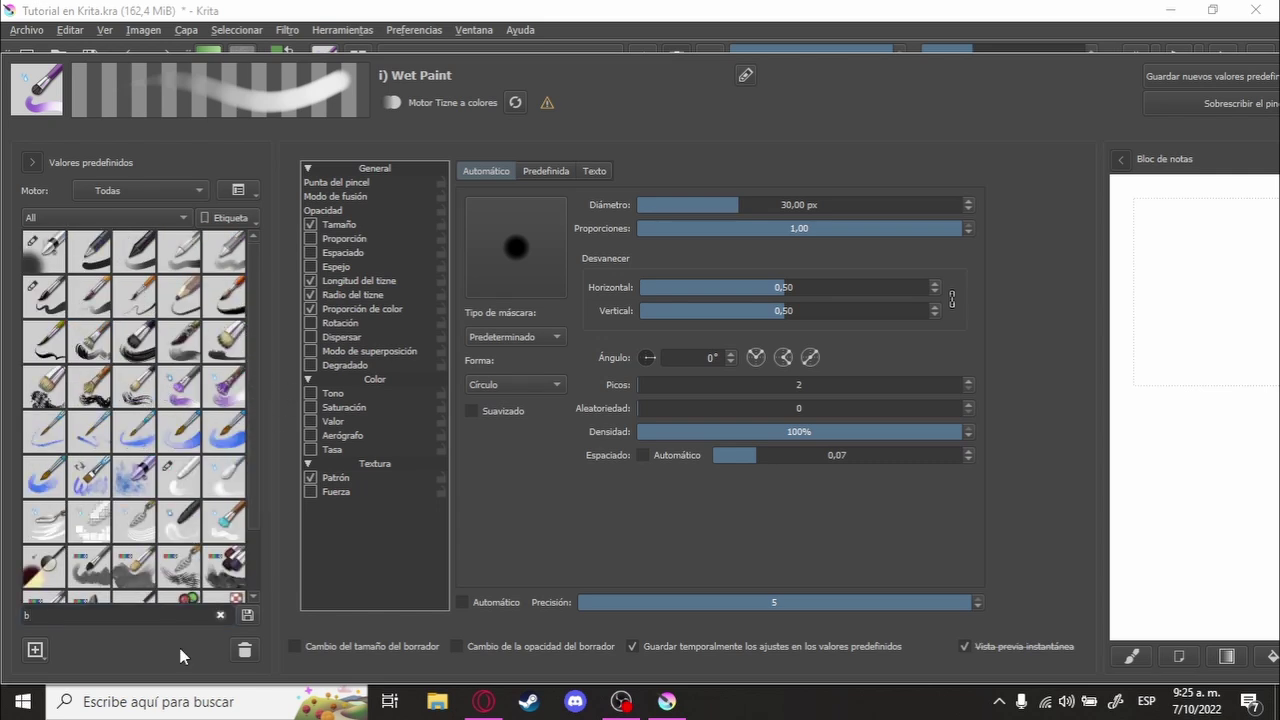
pyautogui.press('BackSpace')
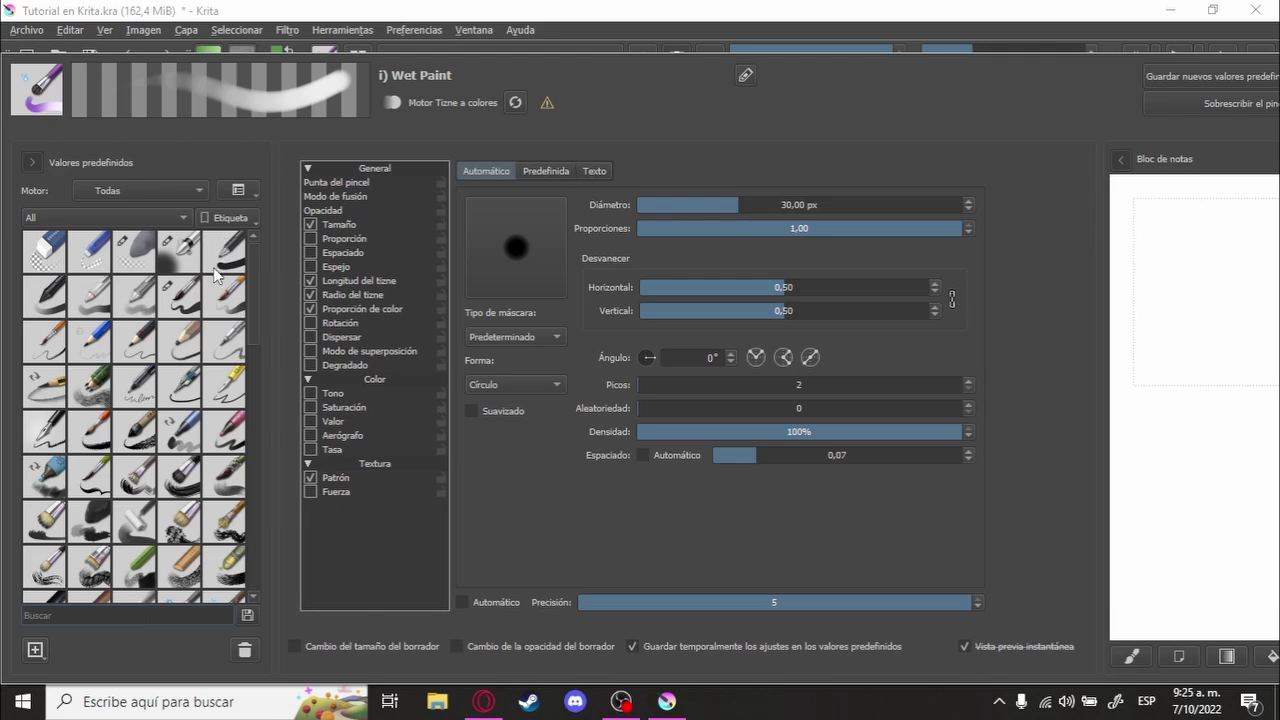
pyautogui.click(181, 306)
pyautogui.click(490, 12)
# Step: Paint green over the iris's upper edge while rotating the view around the eye
pyautogui.moveTo(737, 286); pyautogui.dragTo(652, 250)
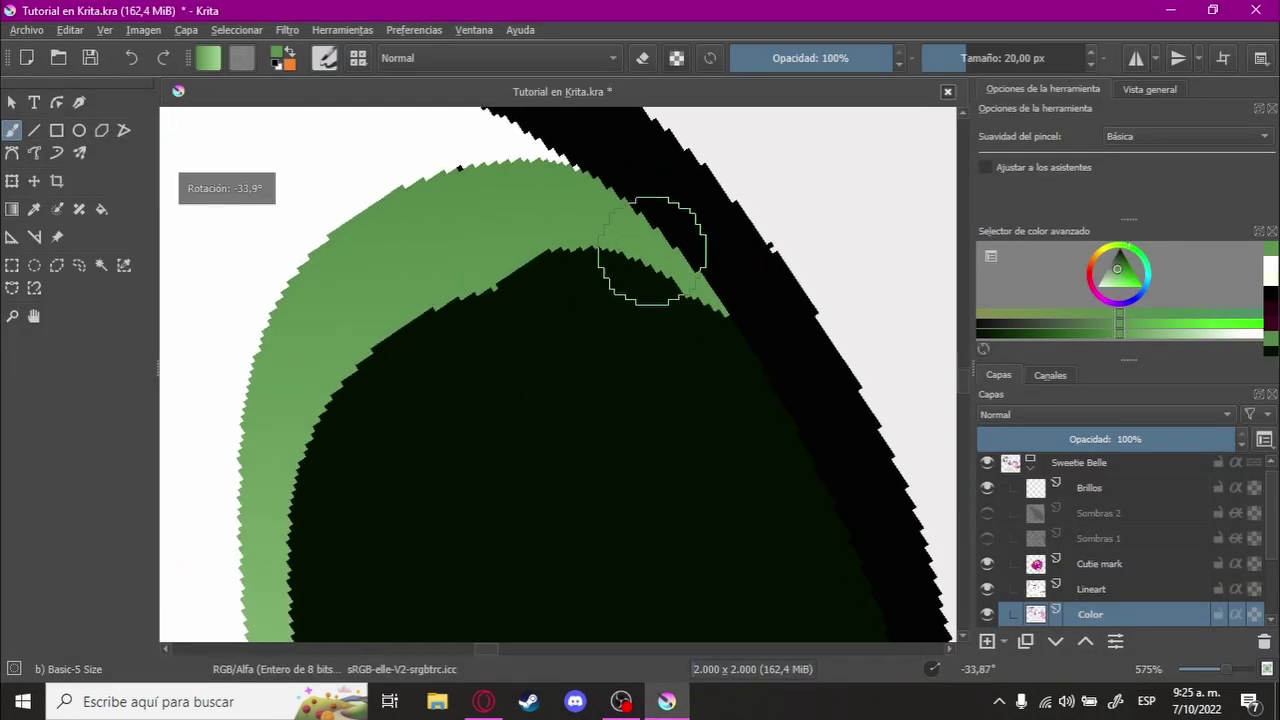
pyautogui.click(322, 60)
pyautogui.click(512, 13)
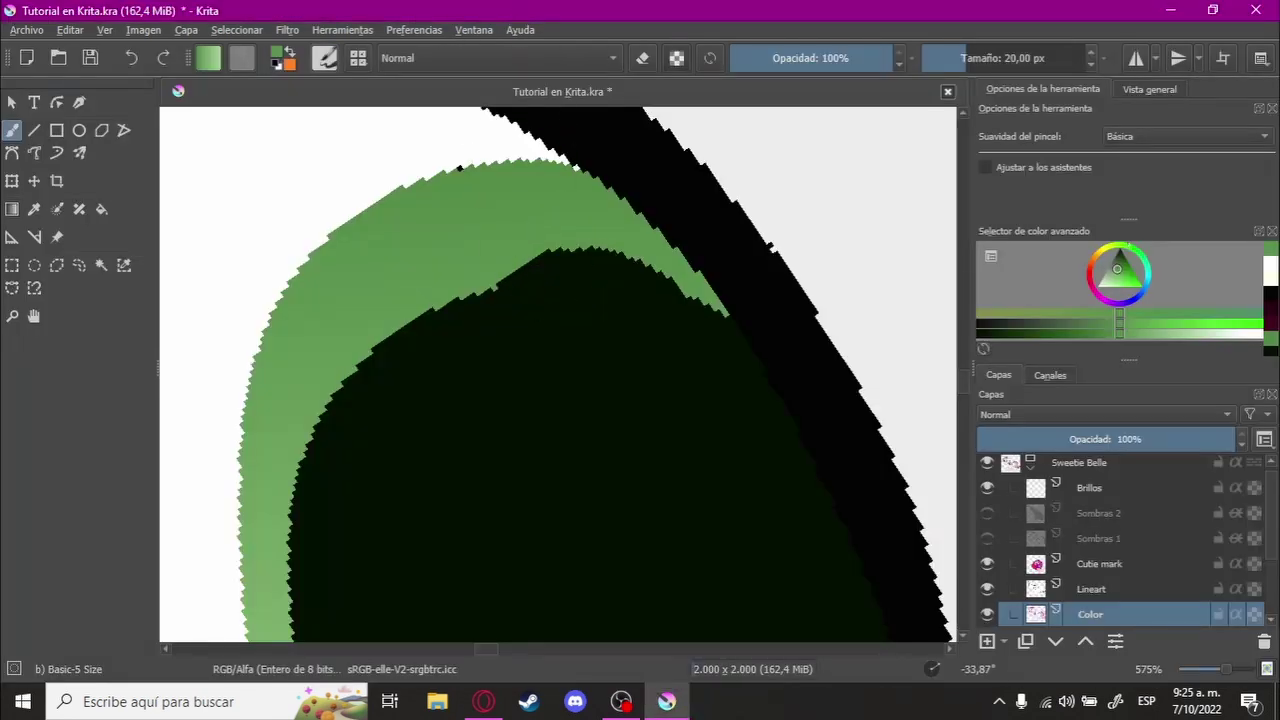
pyautogui.scroll(1, 500, 260)
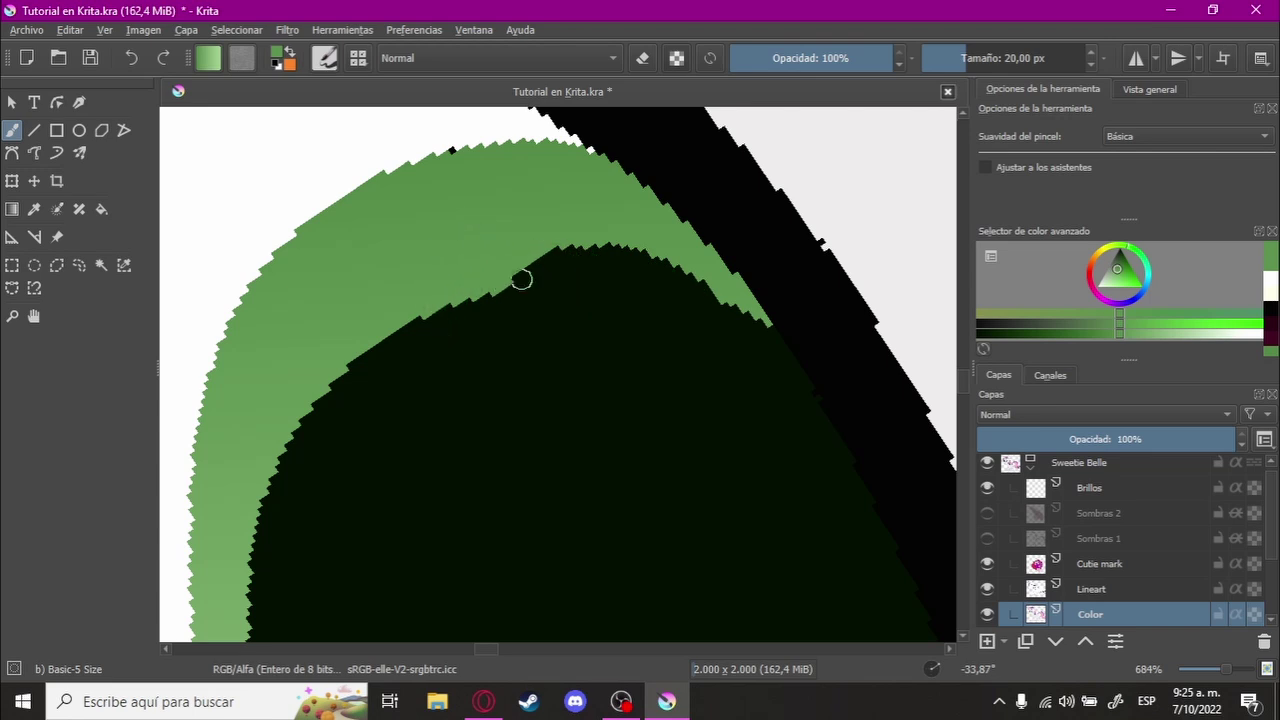
pyautogui.moveTo(521, 280); pyautogui.dragTo(547, 278)
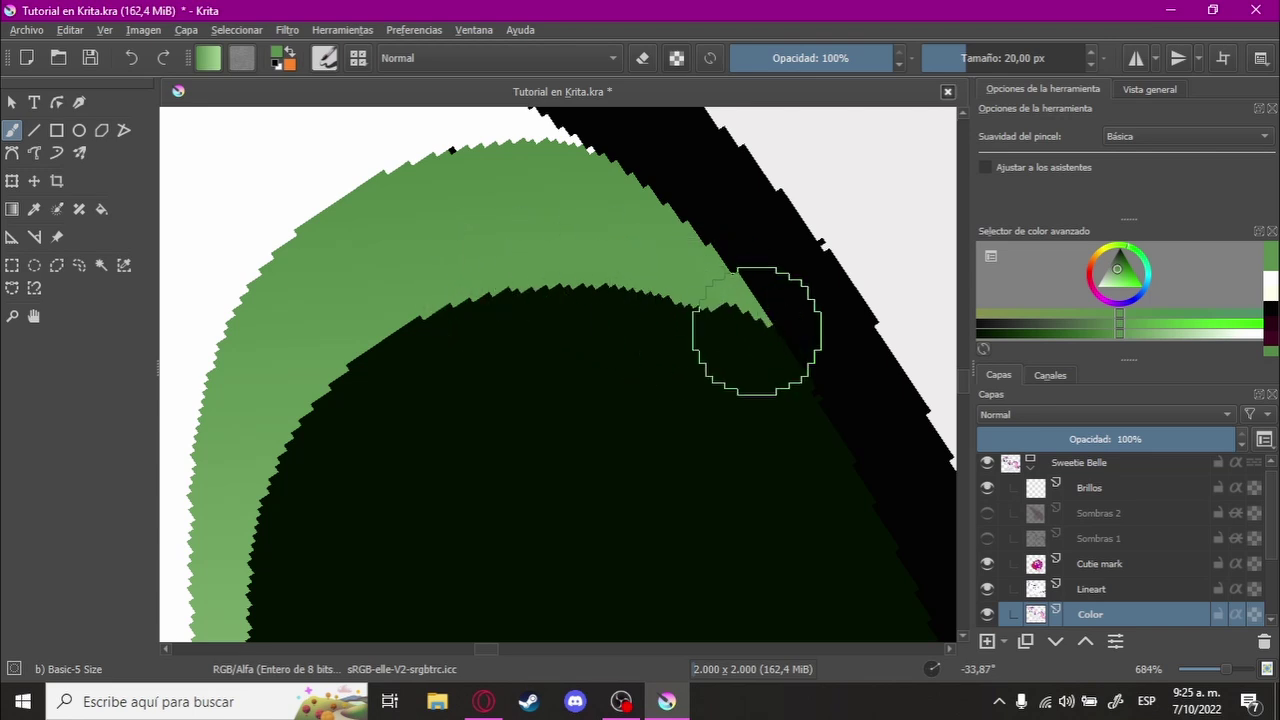
pyautogui.moveTo(757, 331); pyautogui.dragTo(686, 343)
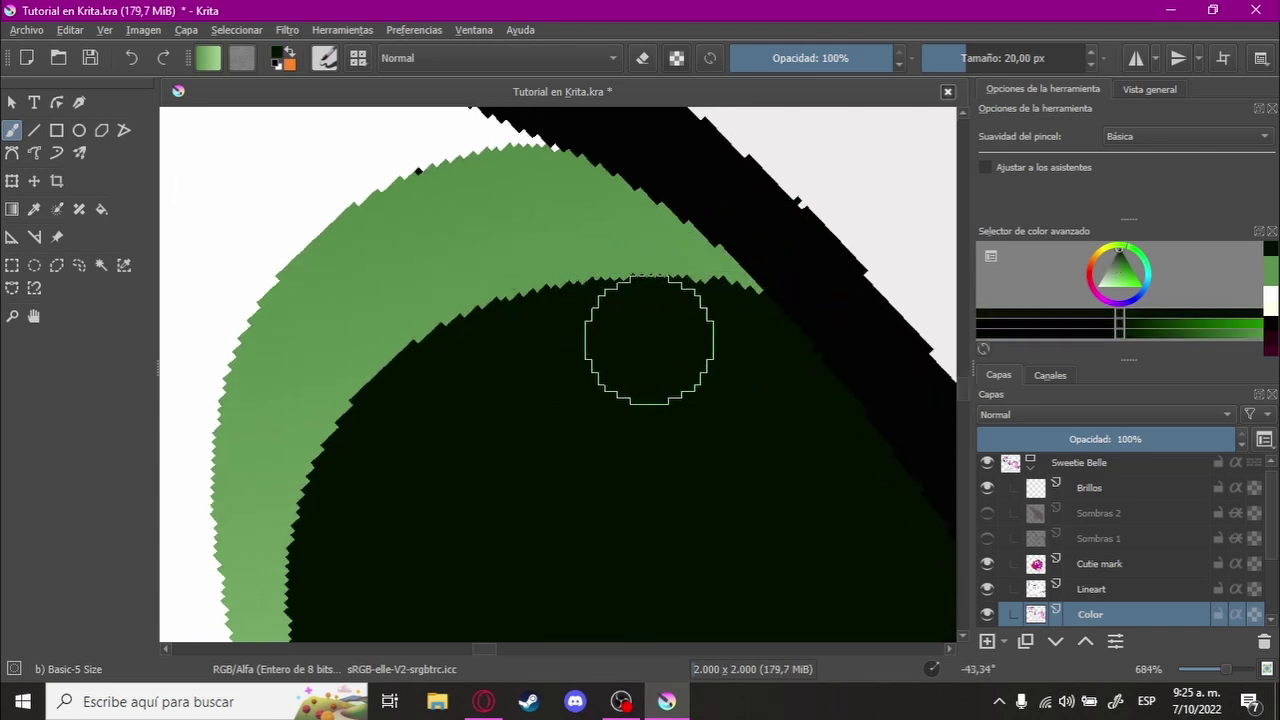
pyautogui.scroll(-2, 600, 466)
pyautogui.scroll(-2, 651, 466)
pyautogui.scroll(-2, 529, 480)
pyautogui.scroll(-1, 641, 352)
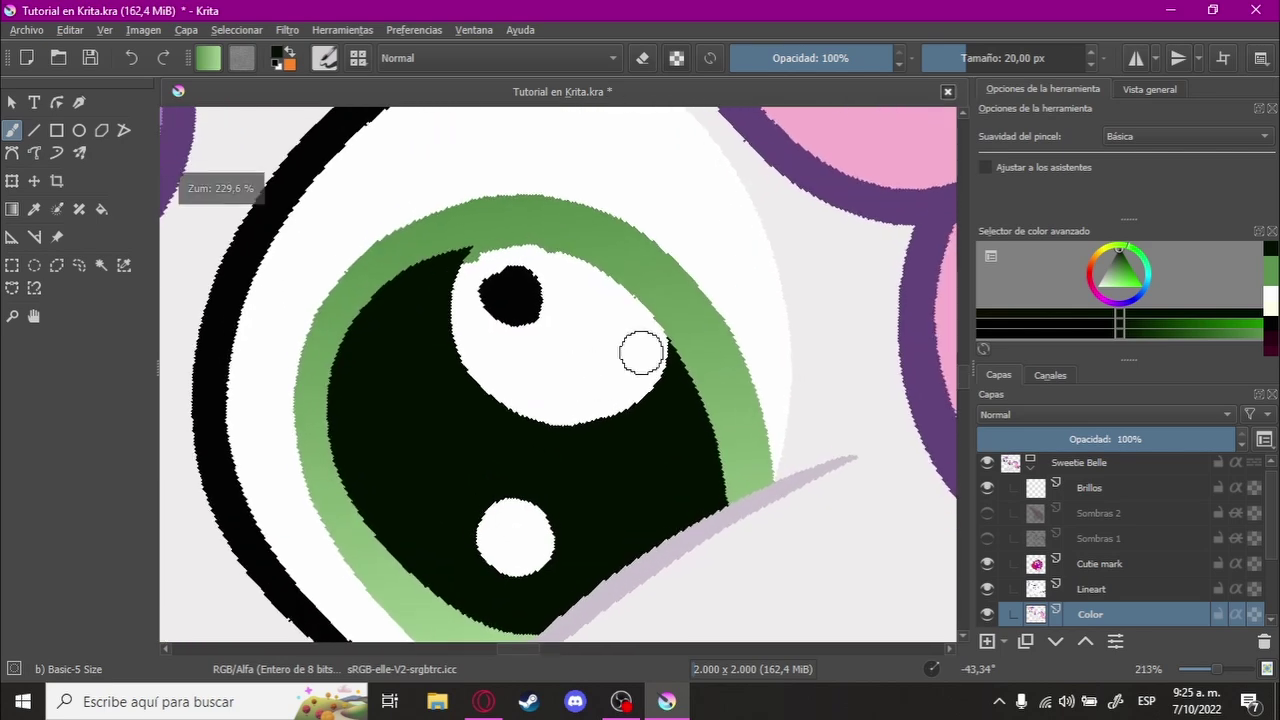
pyautogui.moveTo(614, 371); pyautogui.dragTo(594, 286)
pyautogui.scroll(2, 577, 329)
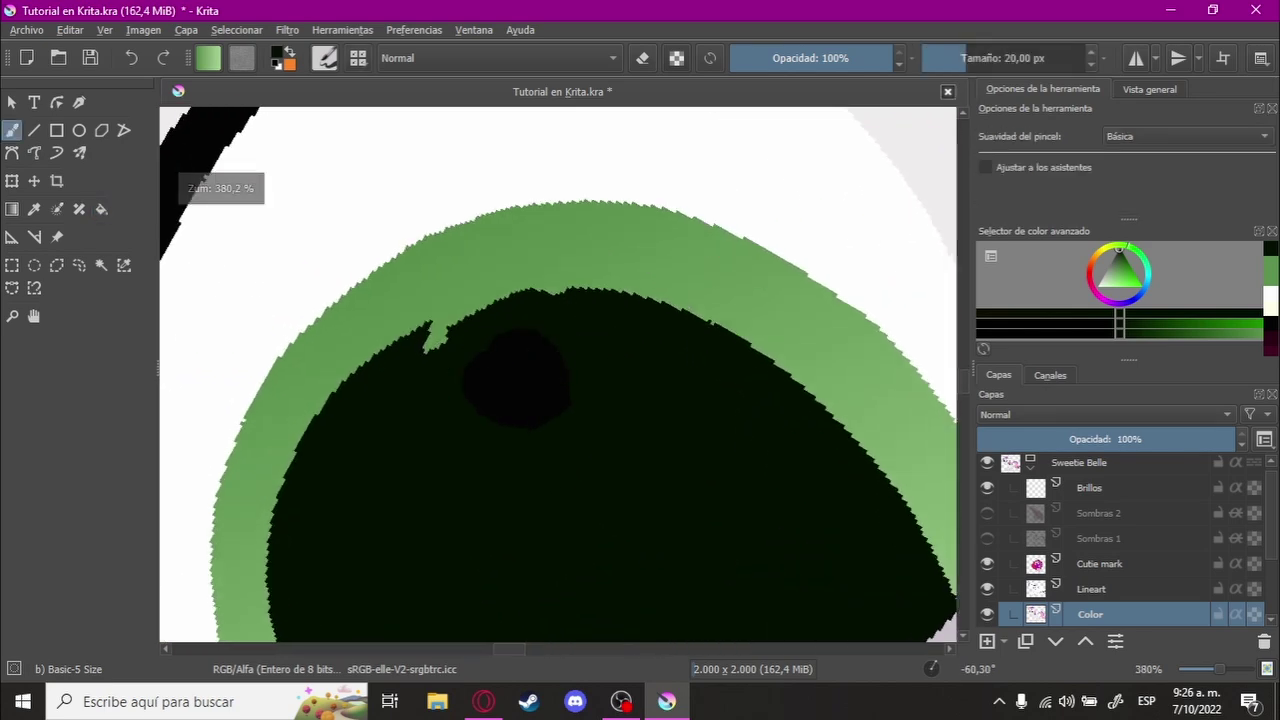
# Step: Sample the eye-white colour on the Lineart layer, then make the Color layer active
pyautogui.click(1107, 591)
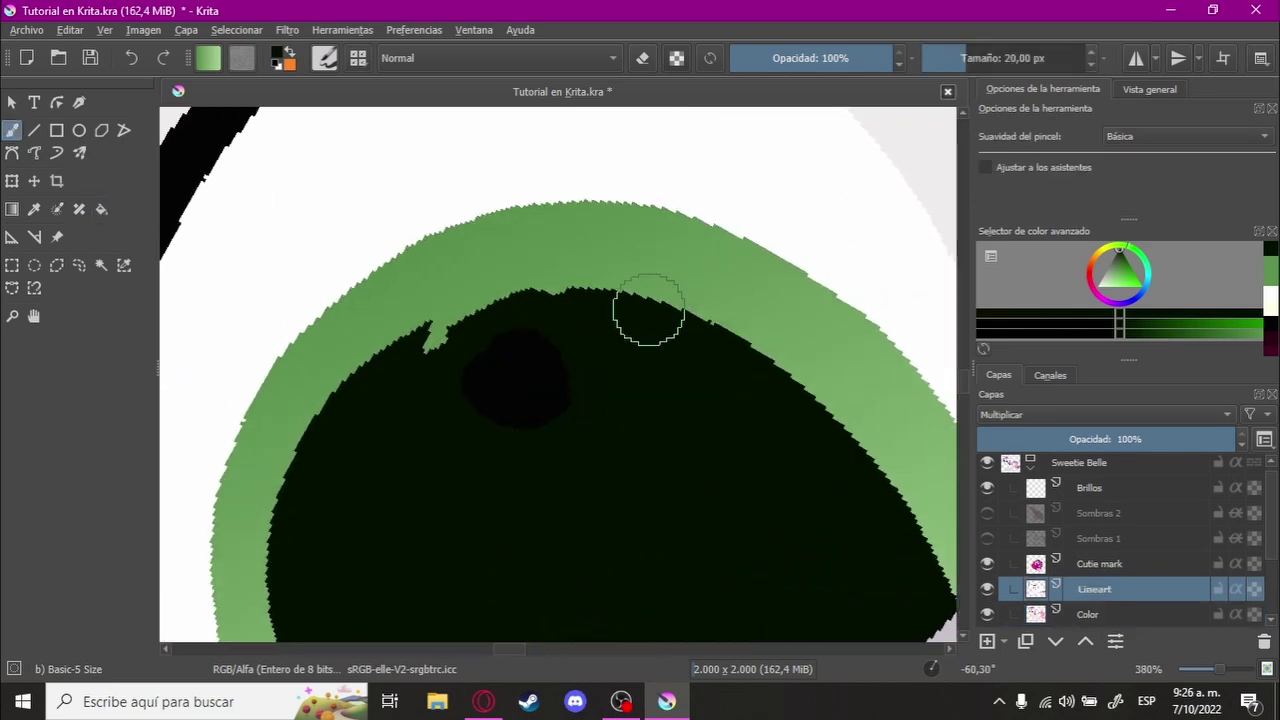
pyautogui.keyDown('ctrl'); pyautogui.click(738, 178); pyautogui.keyUp('ctrl')
pyautogui.press('f')
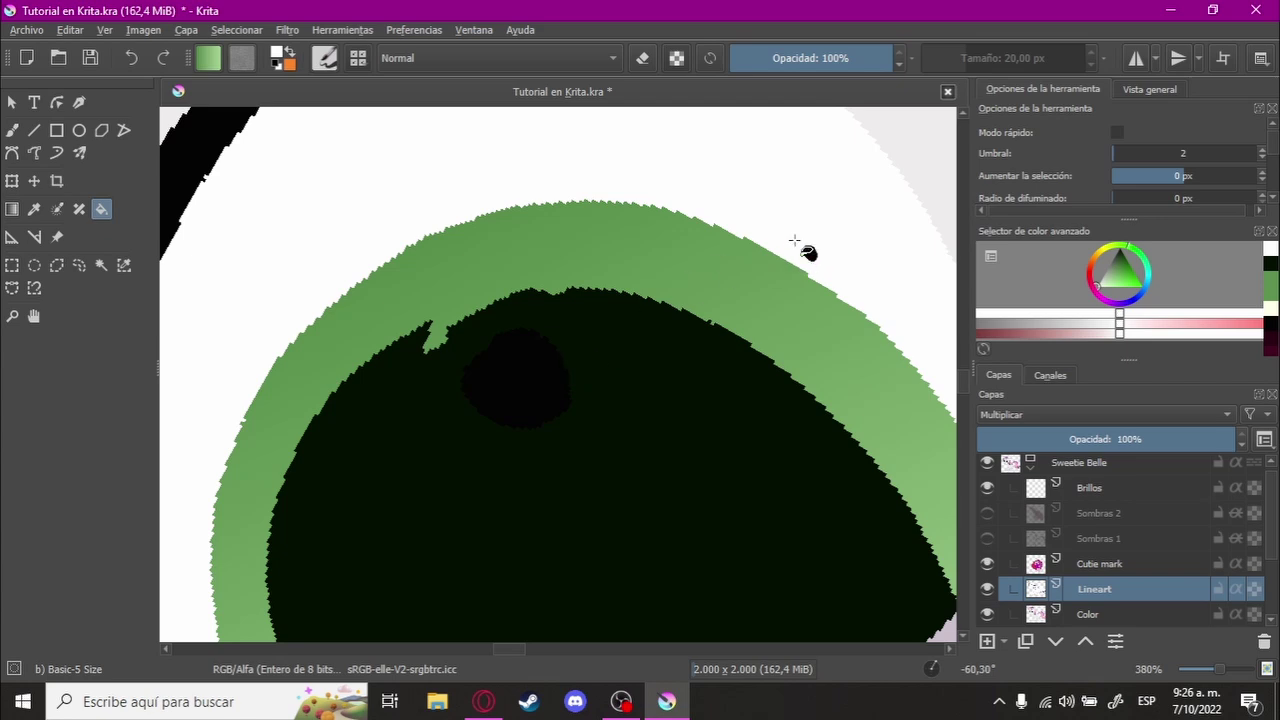
pyautogui.click(1119, 606)
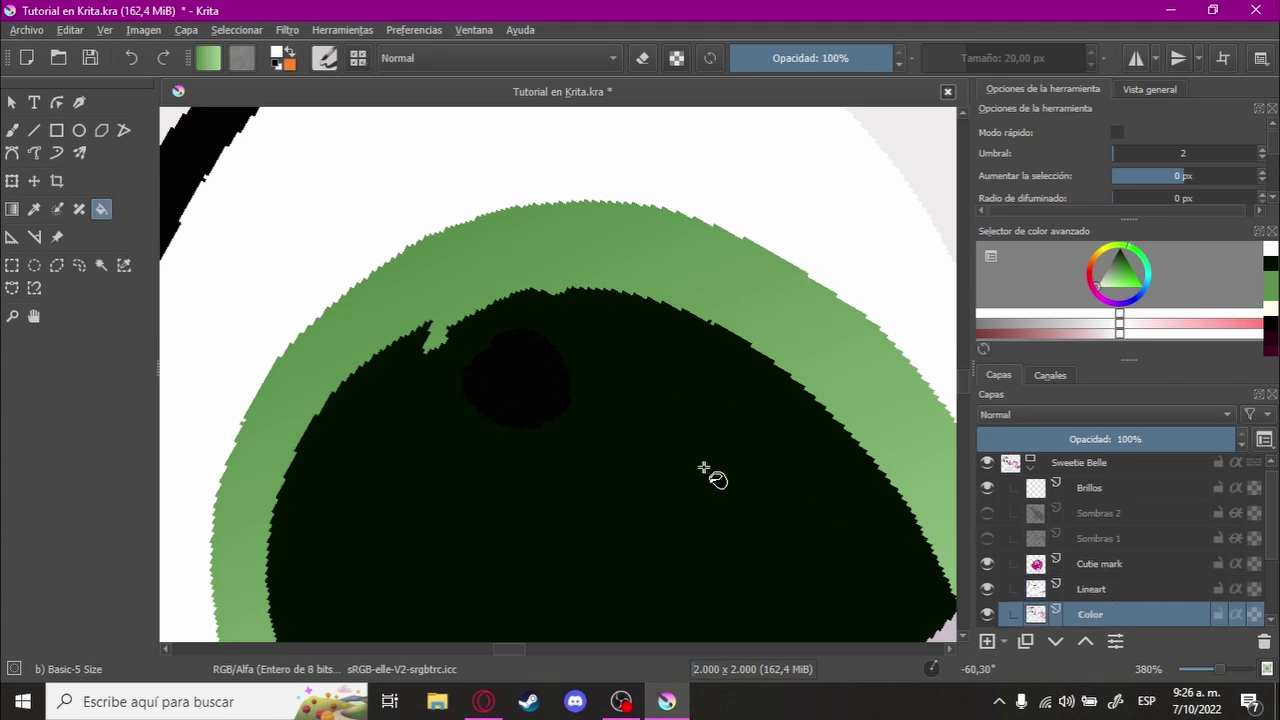
pyautogui.scroll(2, 623, 418)
pyautogui.press('b')
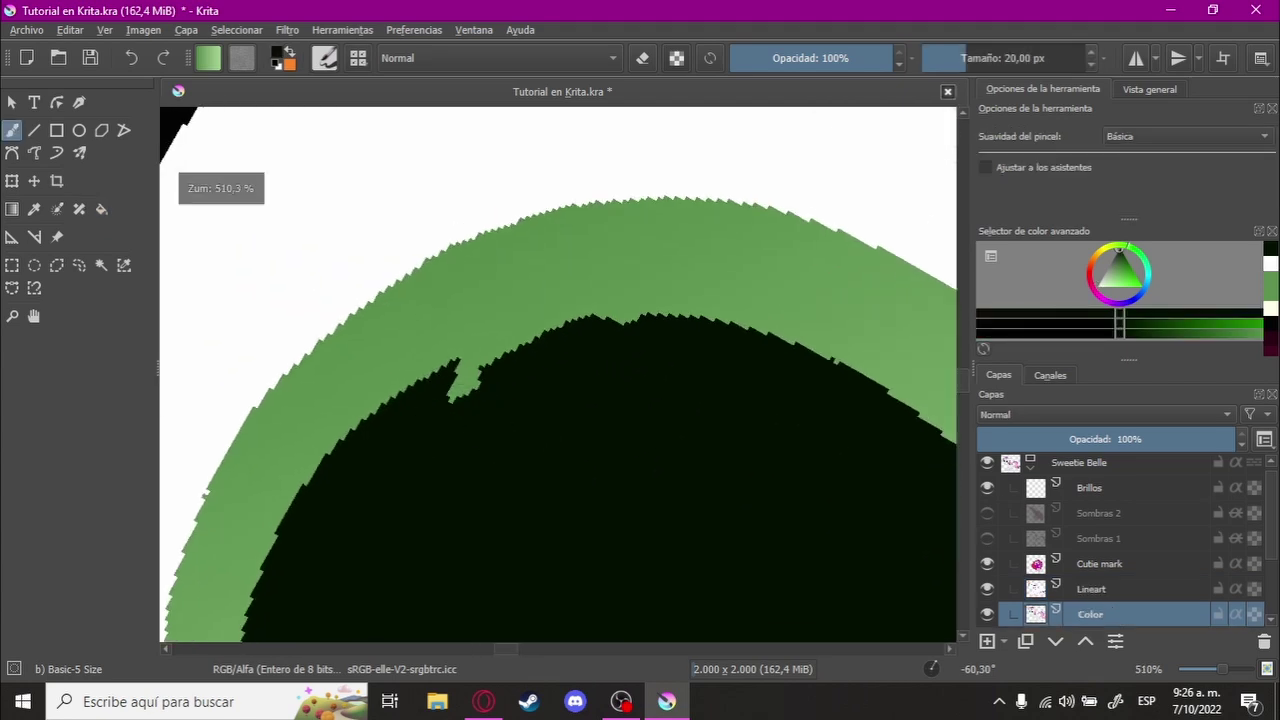
# Step: Try painting the pupil's green notch black, undo it, and straighten the view
pyautogui.moveTo(445, 400); pyautogui.dragTo(620, 335)
pyautogui.hotkey('ctrl', 'z')
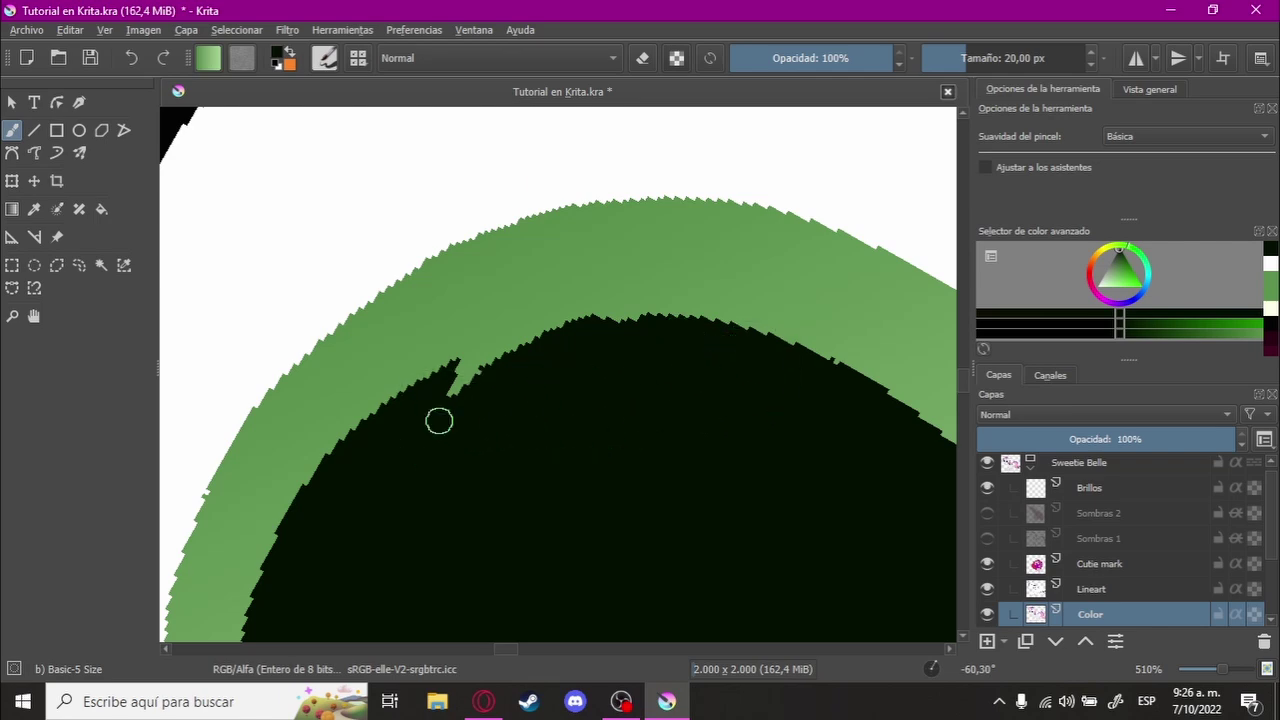
pyautogui.scroll(-4, 693, 388)
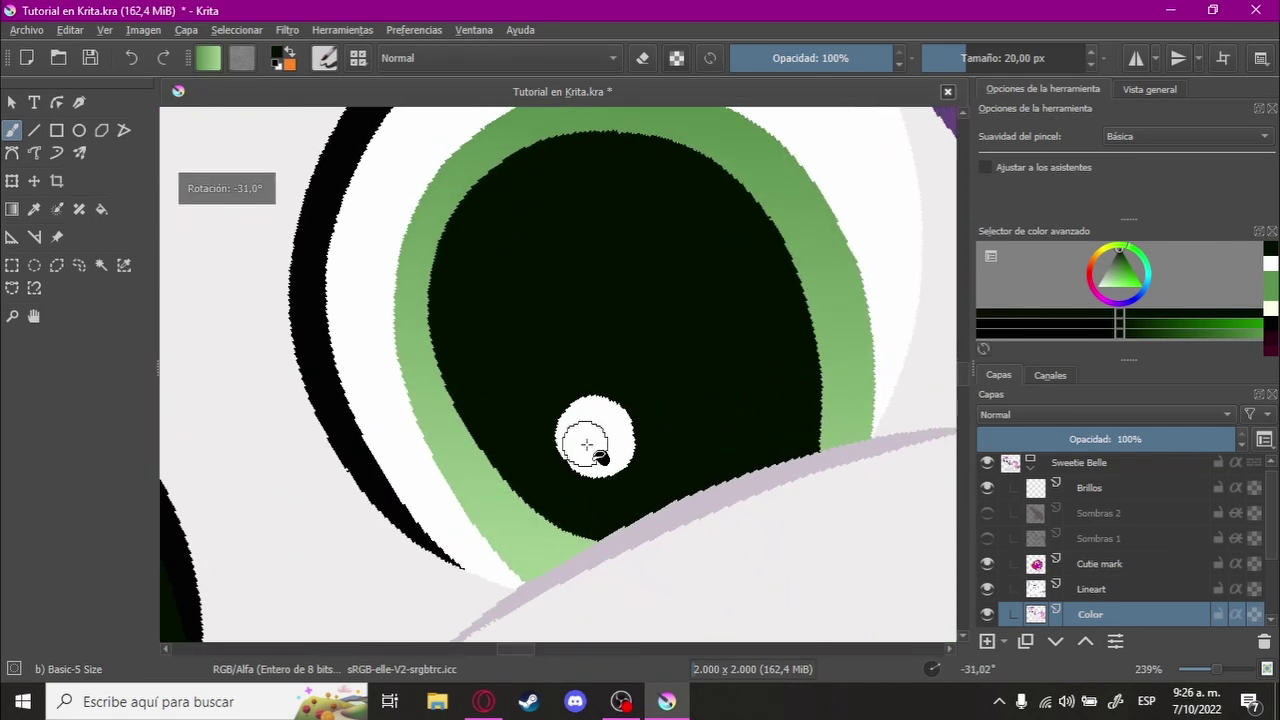
pyautogui.press('f')
pyautogui.scroll(-5, 648, 410)
pyautogui.moveTo(751, 428); pyautogui.dragTo(850, 453)
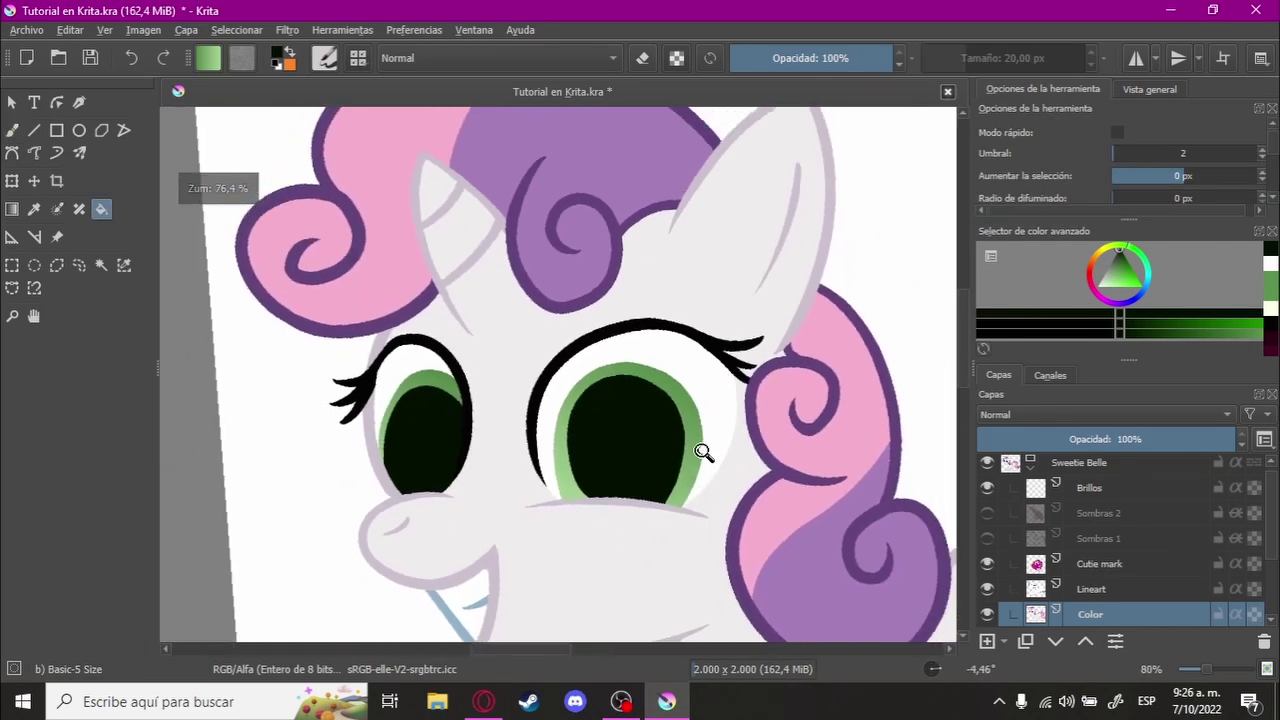
# Step: Show the Sombras 2 and Sombras 1 shadow layers and make Brillos active
pyautogui.click(983, 512)
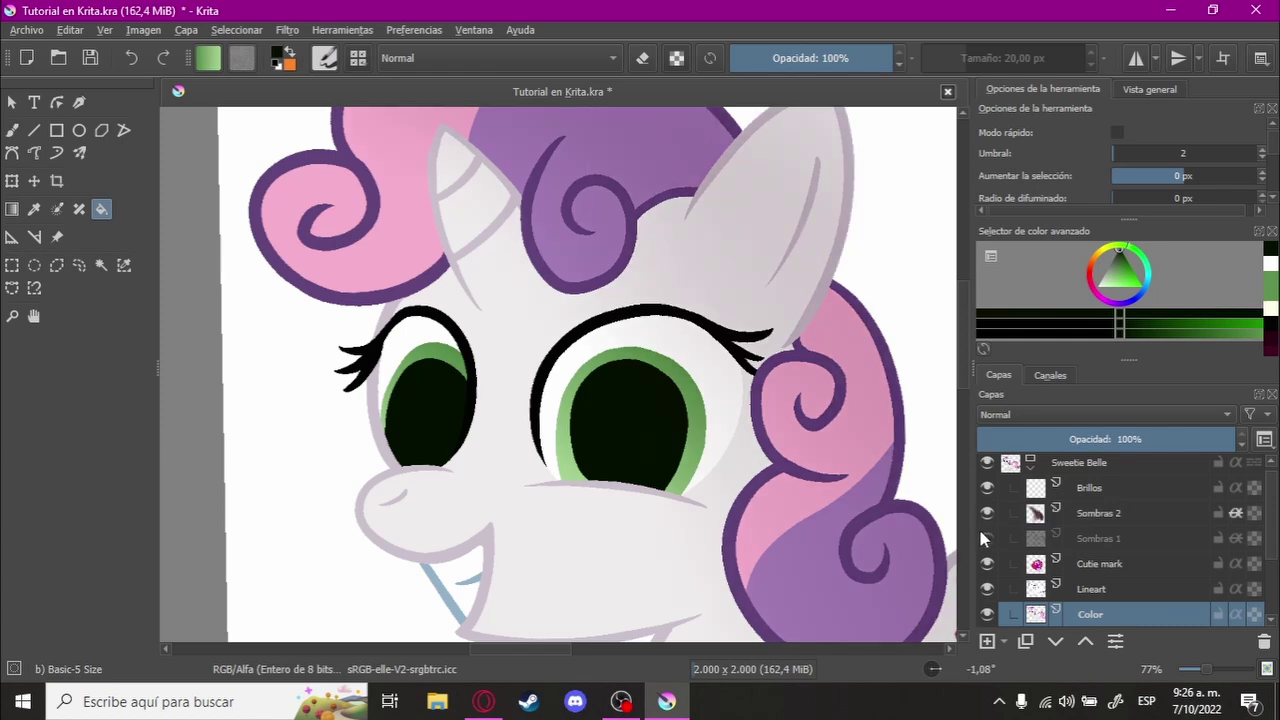
pyautogui.click(983, 538)
pyautogui.click(1090, 488)
pyautogui.scroll(2, 600, 418)
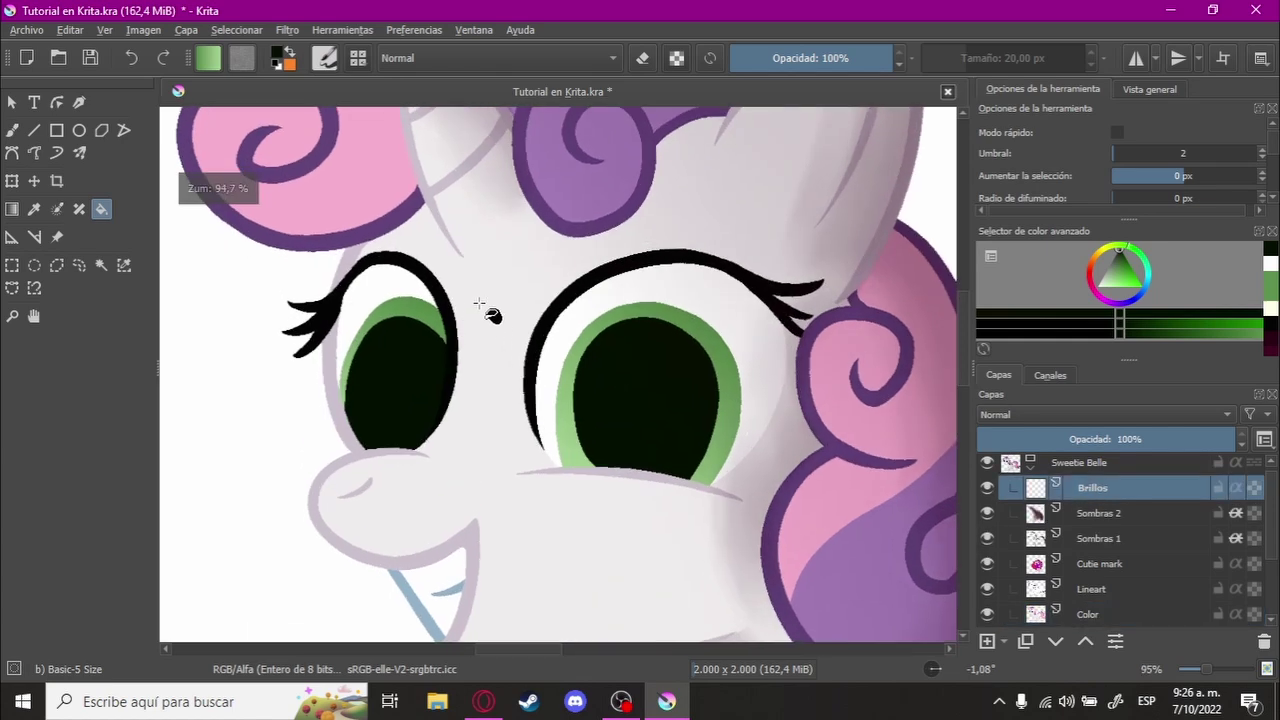
# Step: Choose the Wet Paint brush preset
pyautogui.press('b')
pyautogui.click(324, 57)
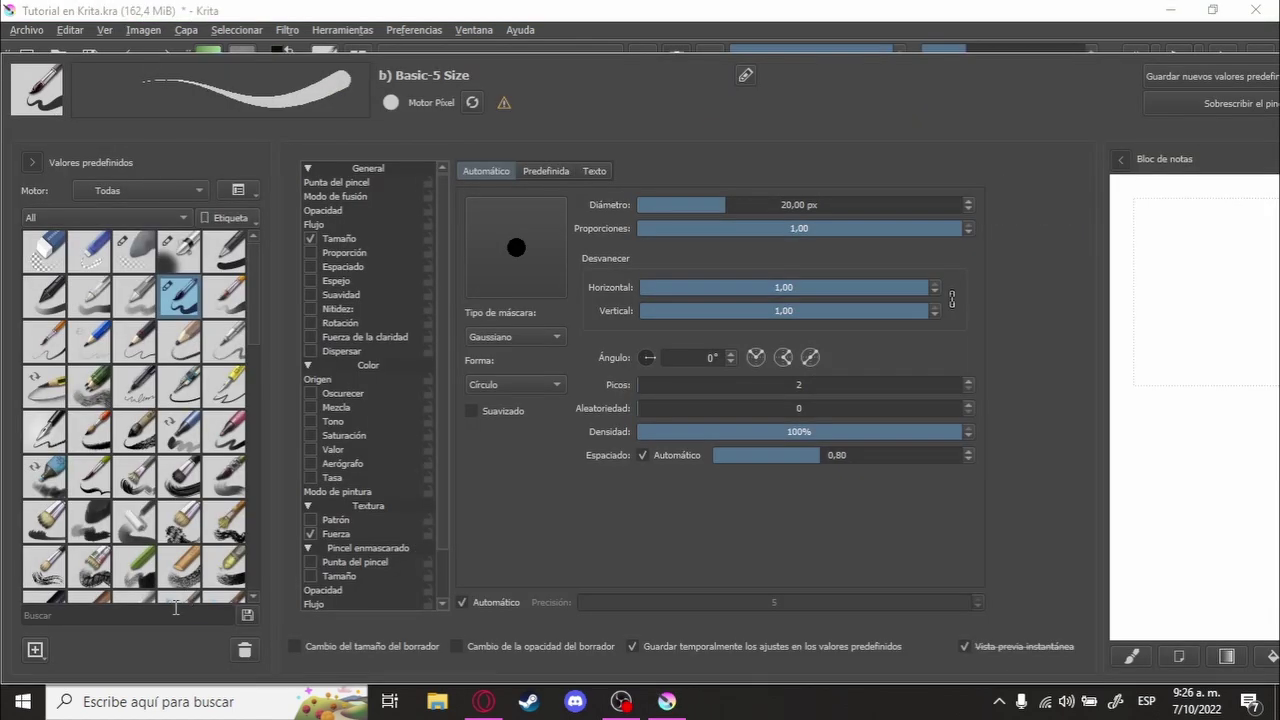
pyautogui.write('wet')
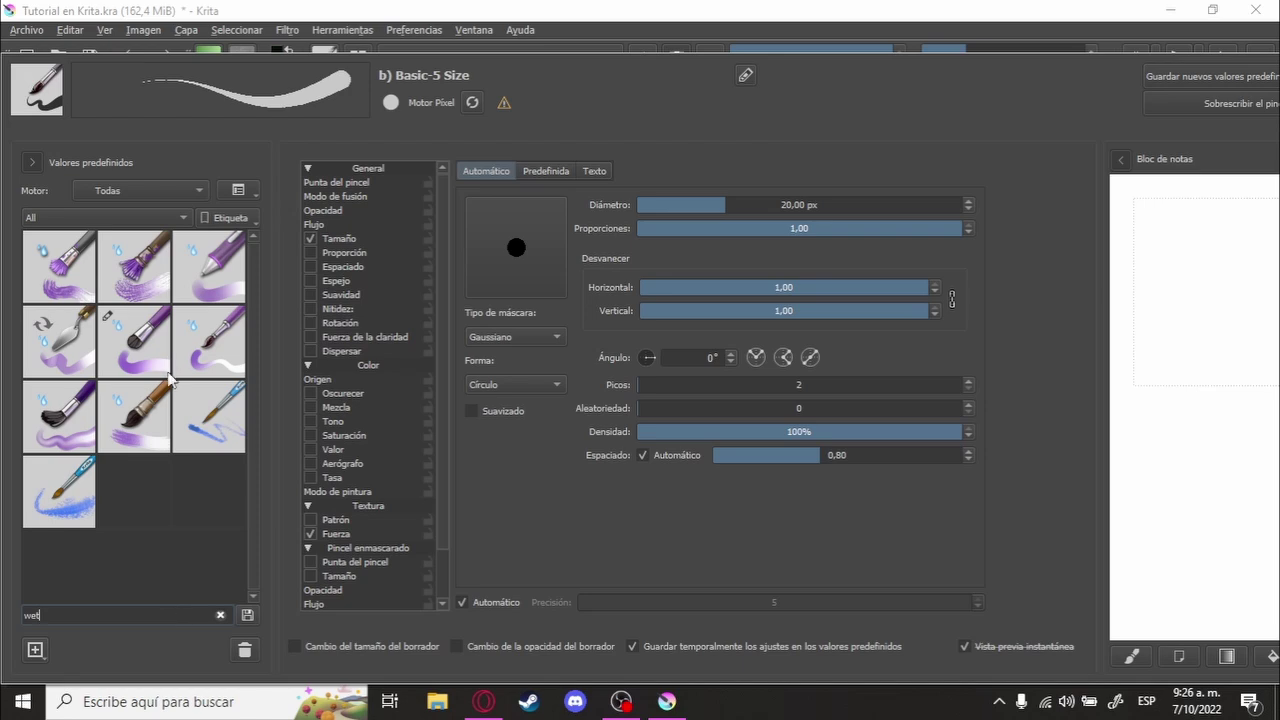
pyautogui.click(165, 368)
pyautogui.click(620, 17)
# Step: Pick a pale cream highlight colour from the pop-up palette
pyautogui.scroll(2, 766, 308)
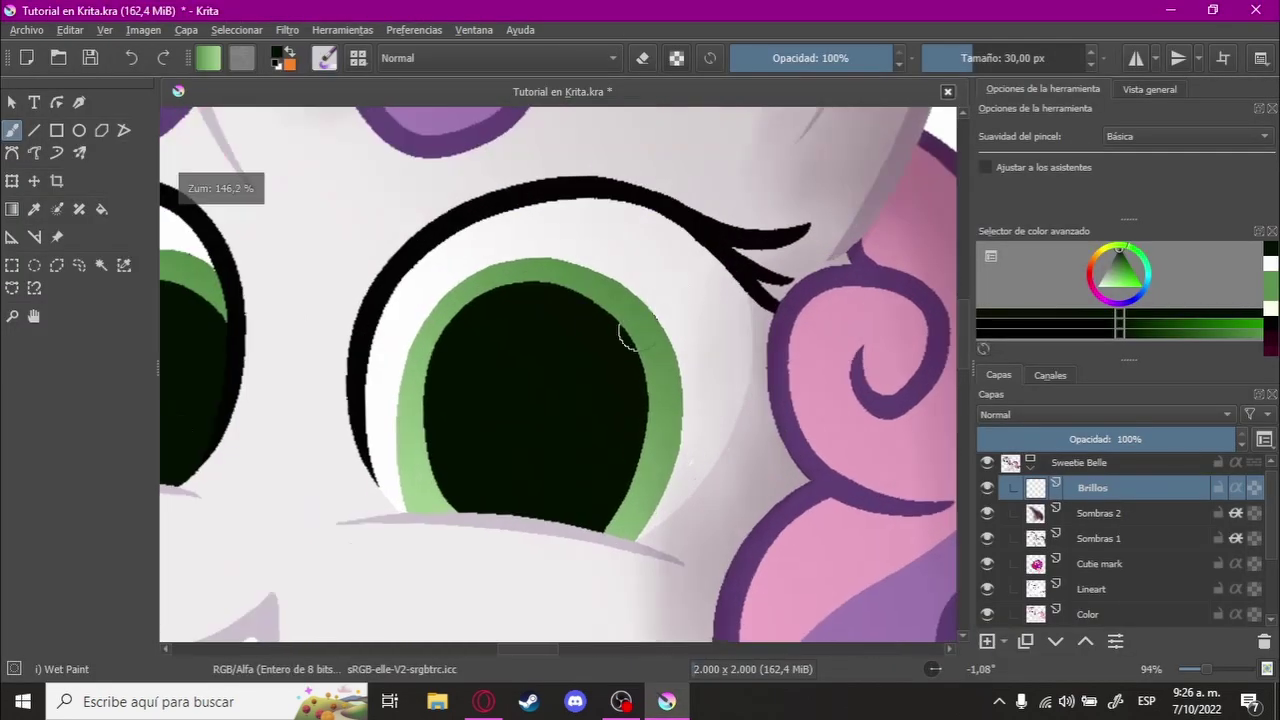
pyautogui.scroll(2, 628, 334)
pyautogui.moveTo(573, 333); pyautogui.dragTo(601, 374)
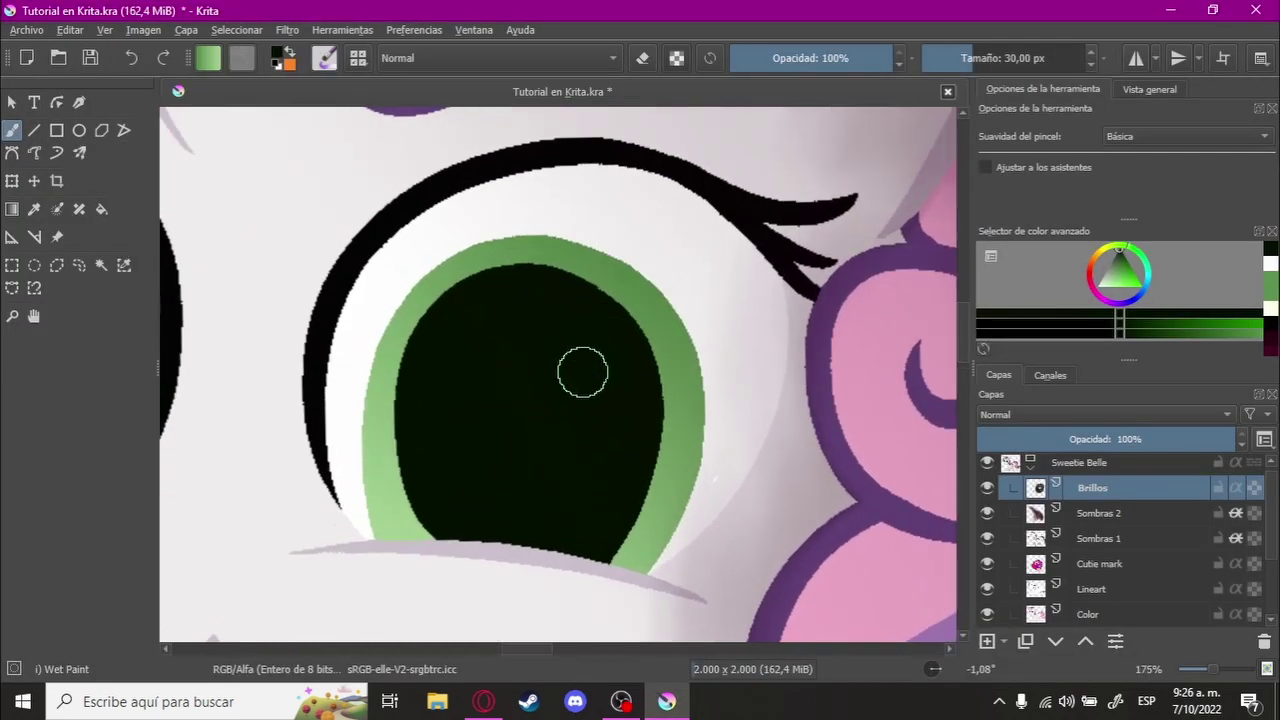
pyautogui.rightClick(588, 352)
pyautogui.scroll(5, 500, 360)
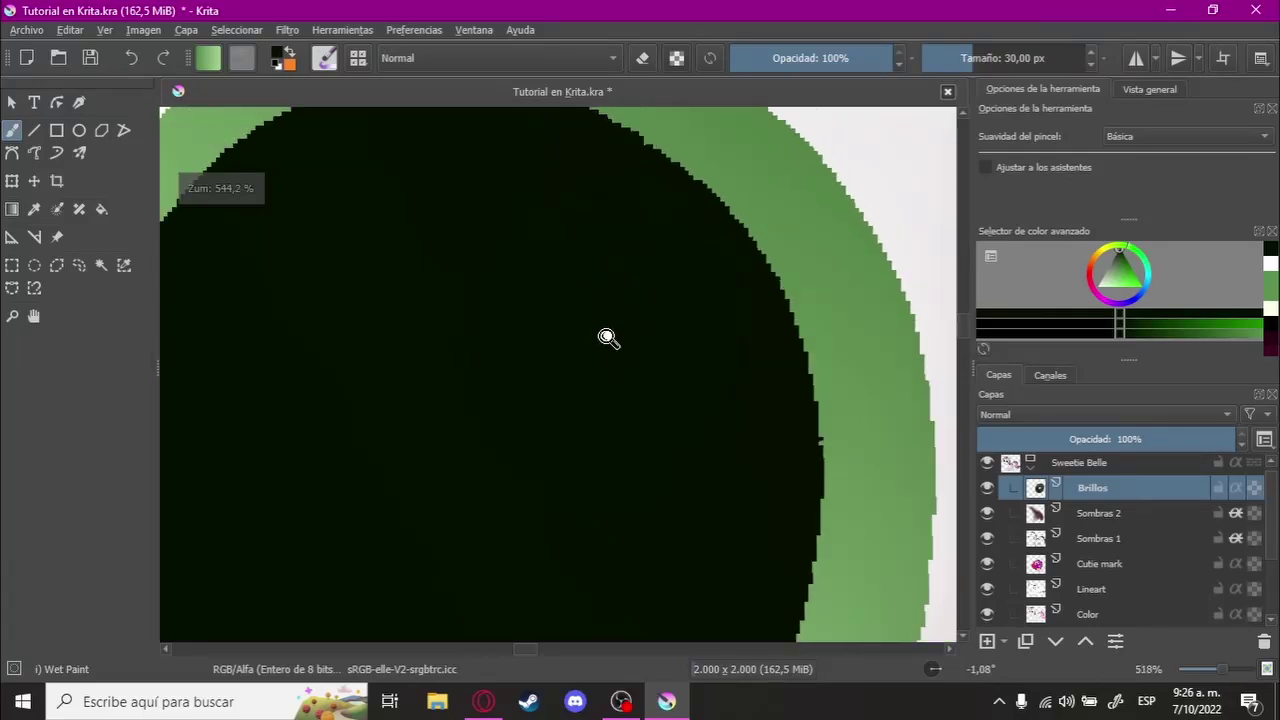
pyautogui.scroll(-3, 616, 325)
pyautogui.rightClick(628, 310)
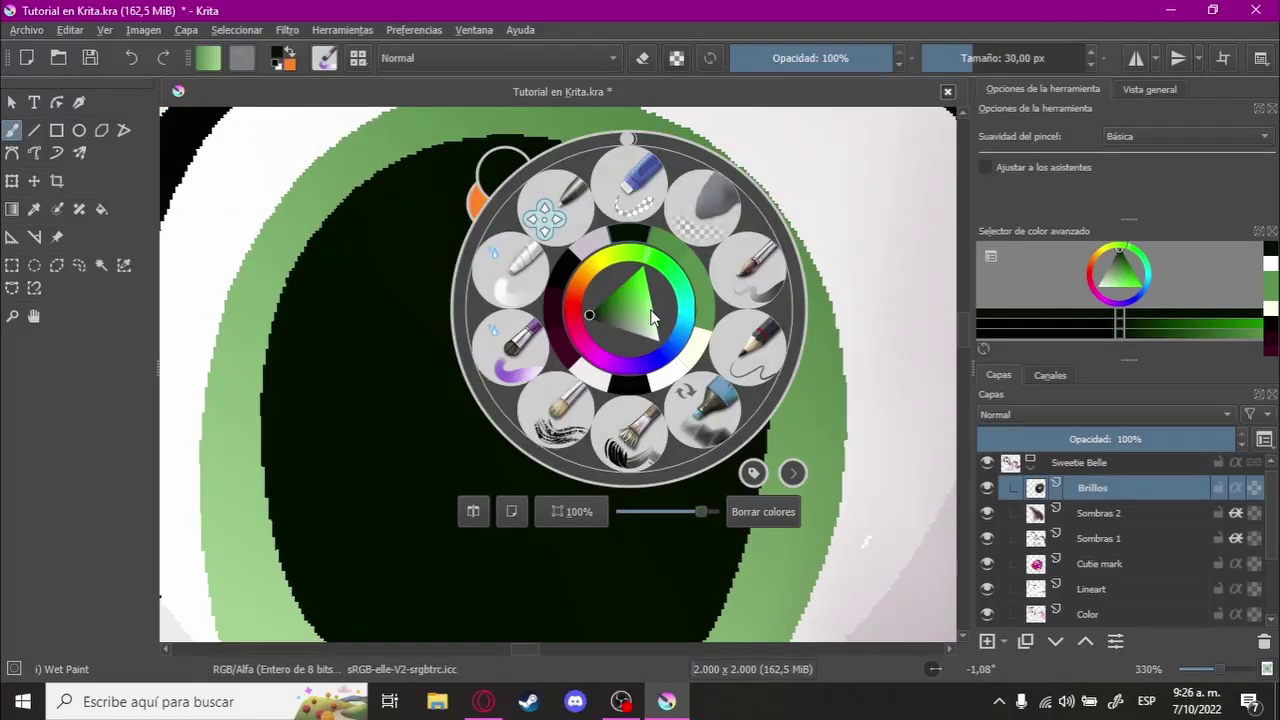
pyautogui.click(697, 358)
pyautogui.rightClick(604, 310)
pyautogui.click(409, 357)
# Step: Paint a pale highlight and a small lower-left highlight in the right pupil
pyautogui.moveTo(610, 337)
pyautogui.mouseDown()
pyautogui.moveTo(674, 286)
pyautogui.moveTo(660, 346)
pyautogui.mouseUp()
pyautogui.scroll(-2, 618, 343)
pyautogui.hotkey('ctrl', 'z')
pyautogui.moveTo(690, 400)
pyautogui.mouseDown()
pyautogui.moveTo(628, 384)
pyautogui.moveTo(643, 329)
pyautogui.moveTo(677, 371)
pyautogui.moveTo(634, 271)
pyautogui.moveTo(697, 317)
pyautogui.moveTo(649, 349)
pyautogui.moveTo(706, 334)
pyautogui.moveTo(648, 357)
pyautogui.moveTo(710, 338)
pyautogui.mouseUp()
pyautogui.hotkey('ctrl', 'z')
# Step: Paint a soft highlight and a smaller lower highlight in the left pupil
pyautogui.hotkey('ctrl', 'z')
pyautogui.hotkey('ctrl', 'z')
pyautogui.hotkey('ctrl', 'z')
pyautogui.moveTo(514, 500)
pyautogui.mouseDown()
pyautogui.moveTo(514, 457)
pyautogui.moveTo(443, 457)
pyautogui.mouseUp()
pyautogui.scroll(-3, 443, 457)
pyautogui.scroll(2, 529, 451)
pyautogui.moveTo(405, 405)
pyautogui.mouseDown()
pyautogui.moveTo(423, 314)
pyautogui.moveTo(427, 370)
pyautogui.moveTo(455, 362)
pyautogui.mouseUp()
pyautogui.hotkey('ctrl', 'z')
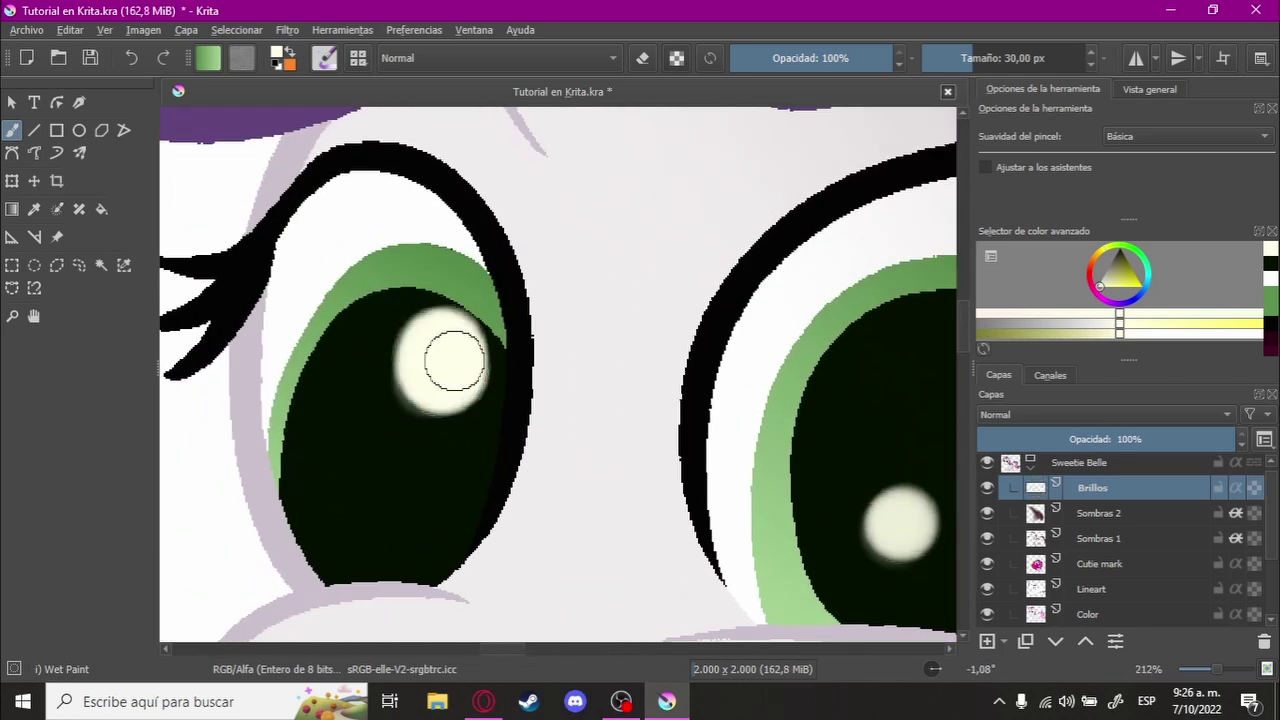
pyautogui.moveTo(396, 483); pyautogui.dragTo(375, 485)
pyautogui.scroll(-5, 450, 480)
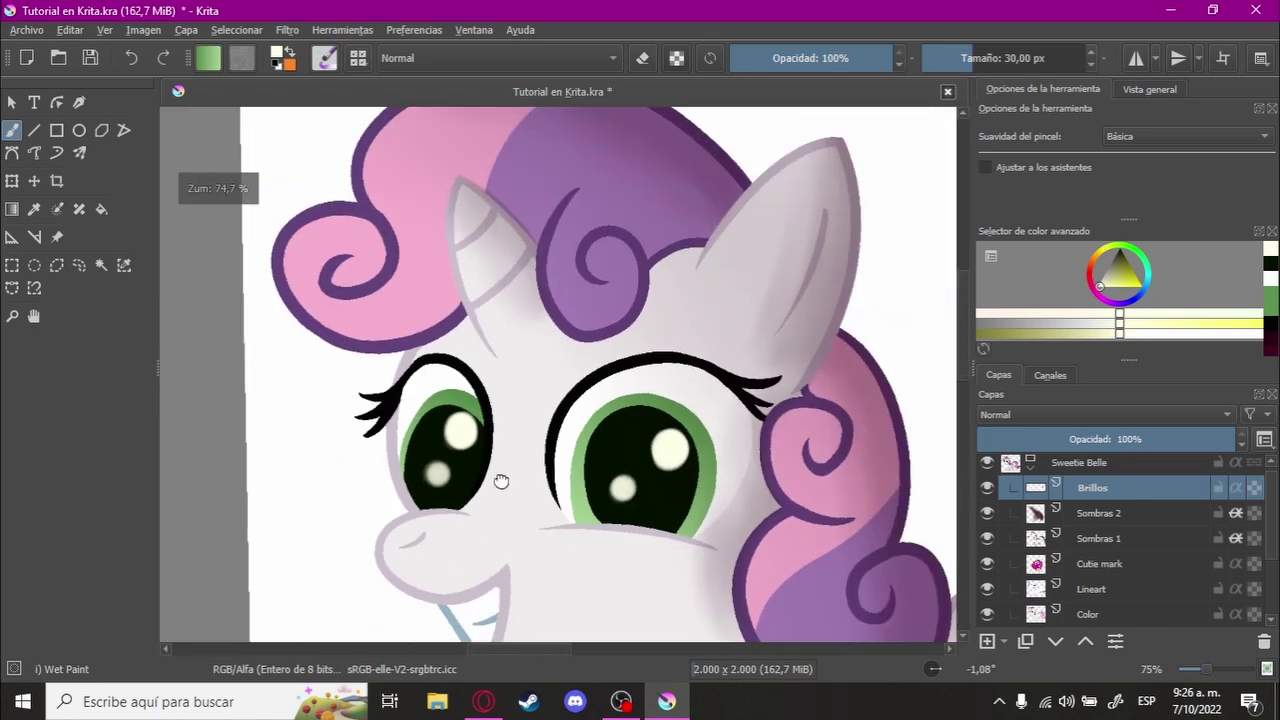
pyautogui.scroll(-3, 560, 380)
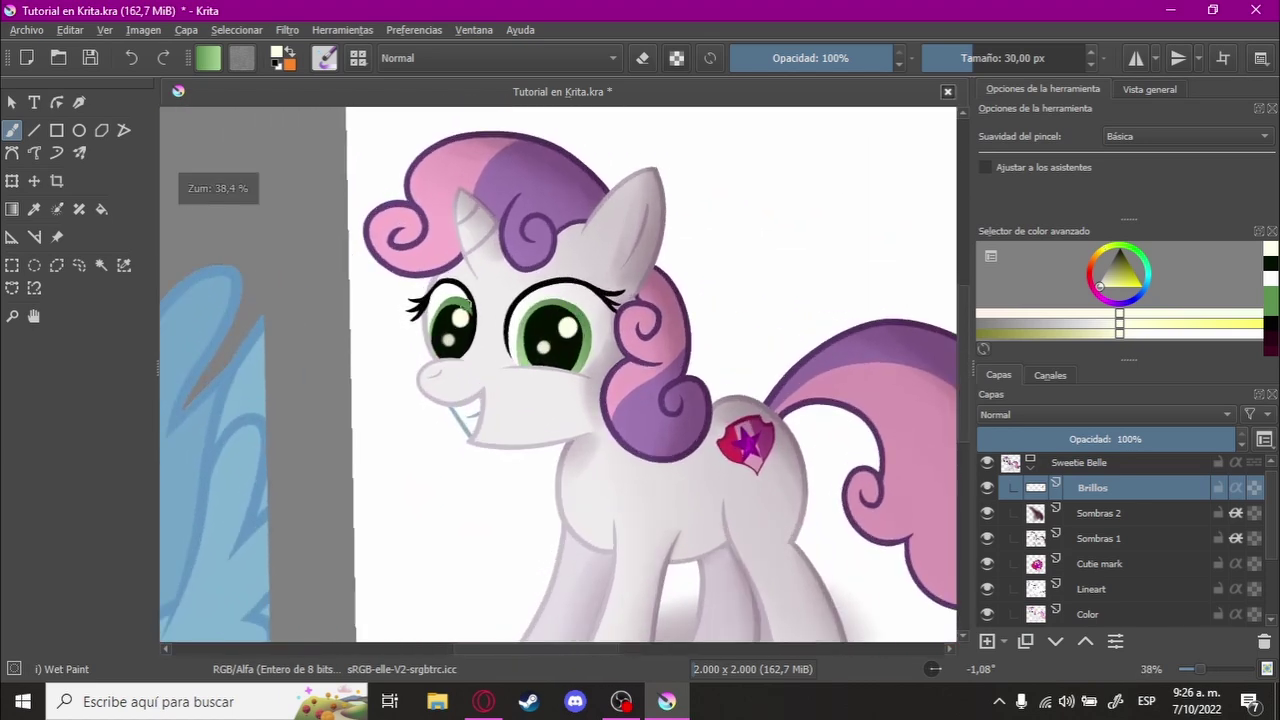
# Step: Select the Blender Basic brush preset
pyautogui.click(322, 58)
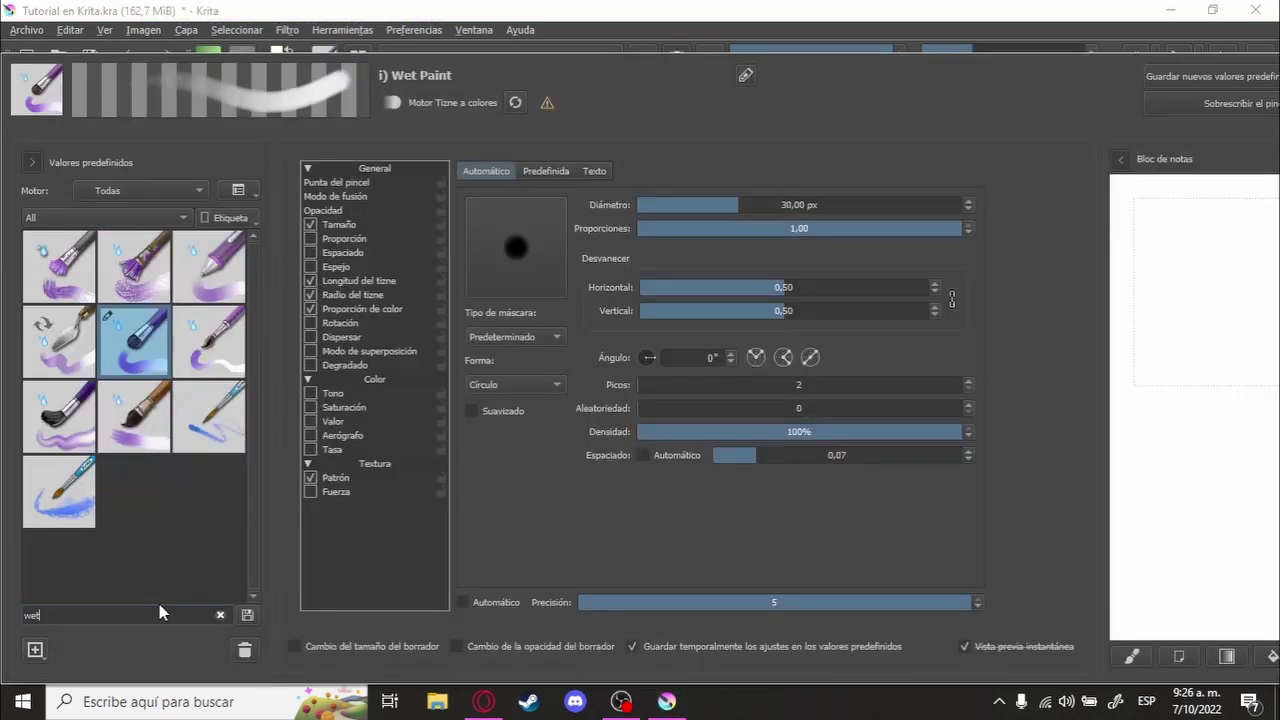
pyautogui.press('BackSpace')
pyautogui.press('BackSpace')
pyautogui.press('BackSpace')
pyautogui.write('bri')
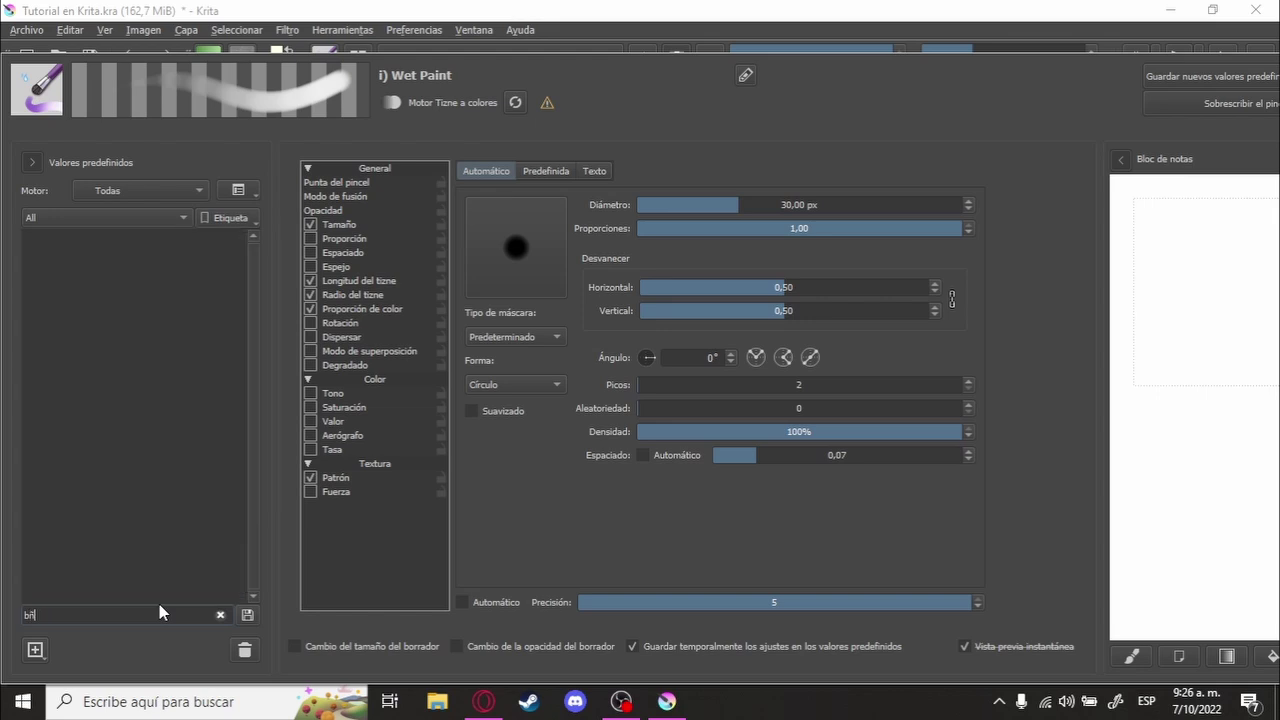
pyautogui.press('BackSpace')
pyautogui.press('BackSpace')
pyautogui.write('le')
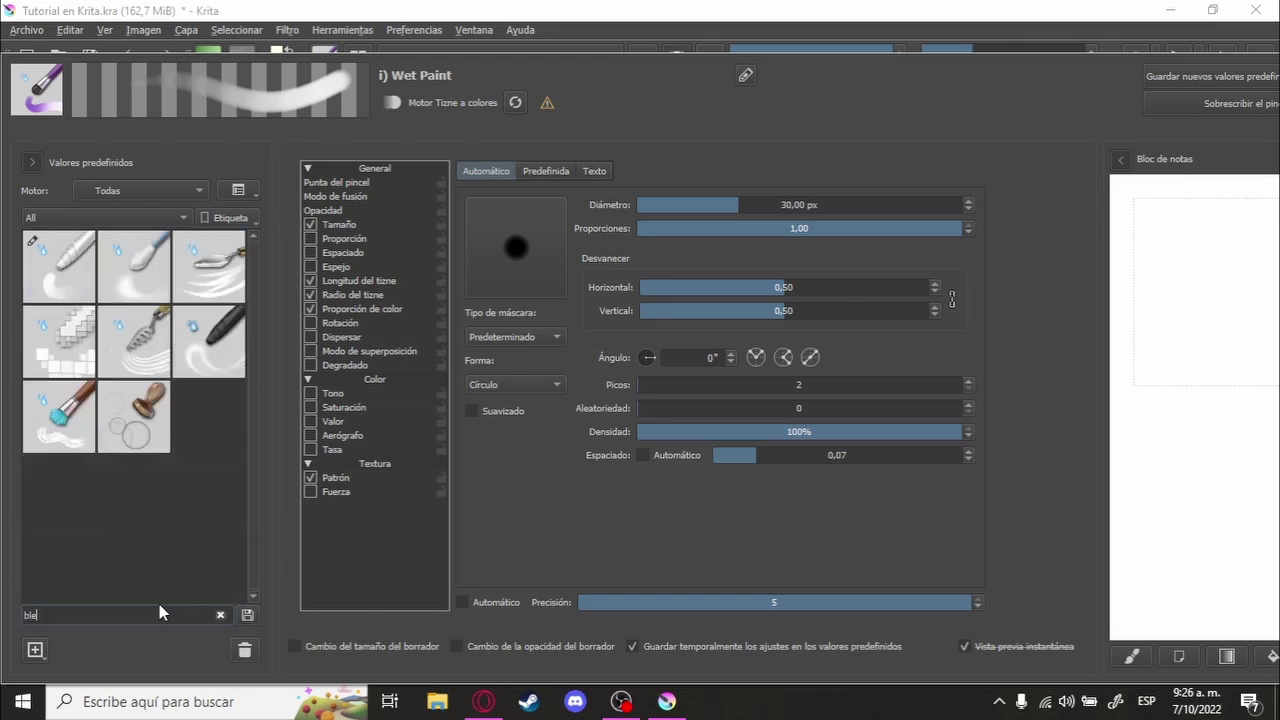
pyautogui.click(62, 276)
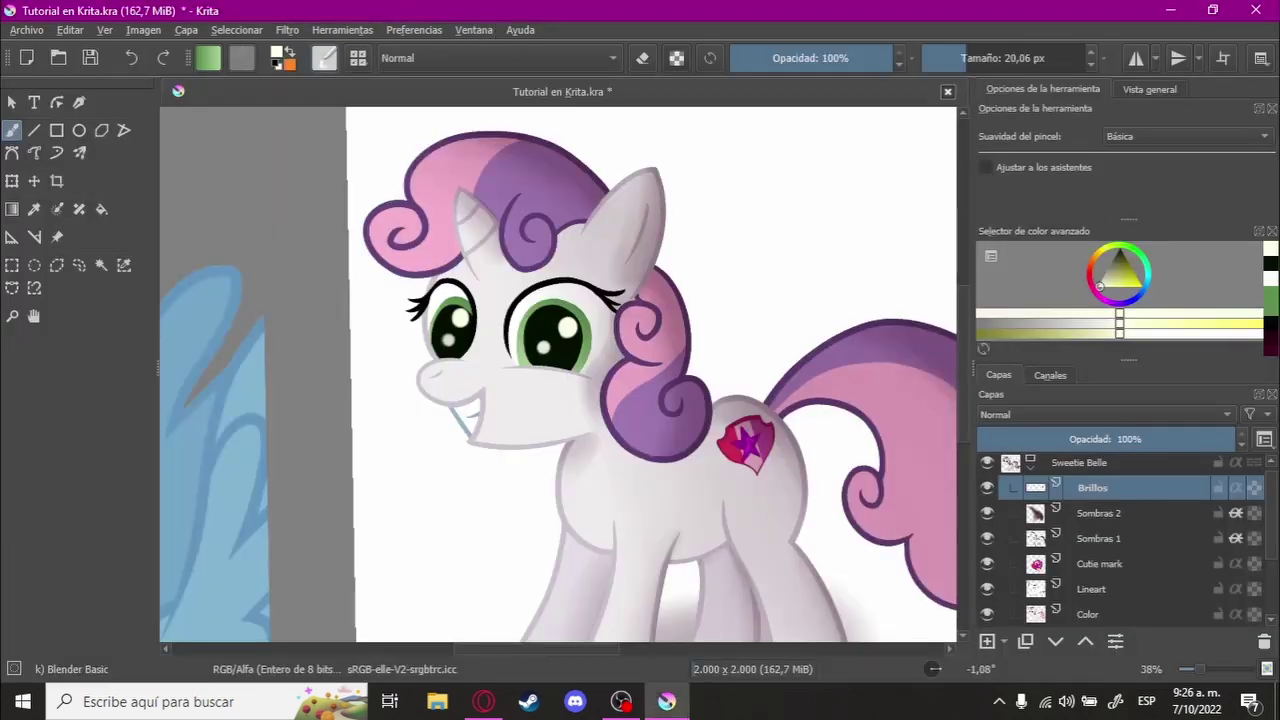
# Step: Zoom into the eye and blend the highlight into a soft glow
pyautogui.scroll(-2, 610, 340)
pyautogui.scroll(-2, 610, 340)
pyautogui.scroll(1, 637, 220)
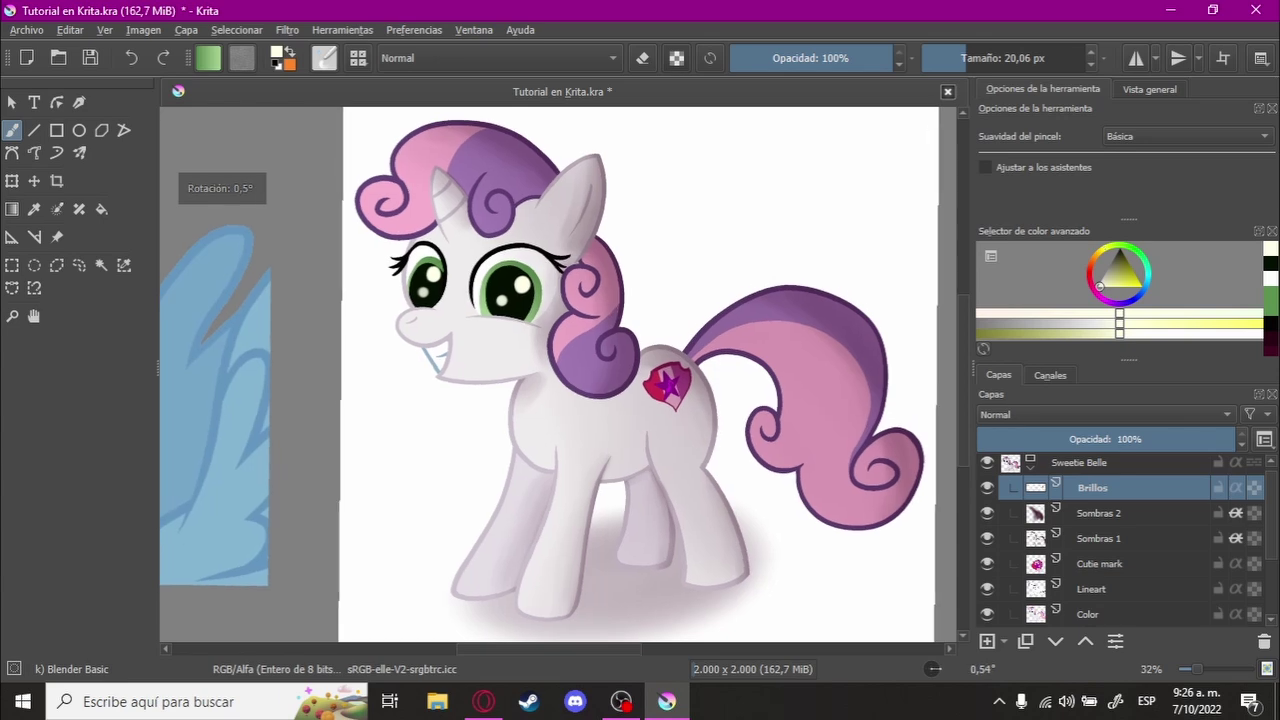
pyautogui.scroll(2, 560, 208)
pyautogui.scroll(1, 498, 311)
pyautogui.scroll(2, 499, 311)
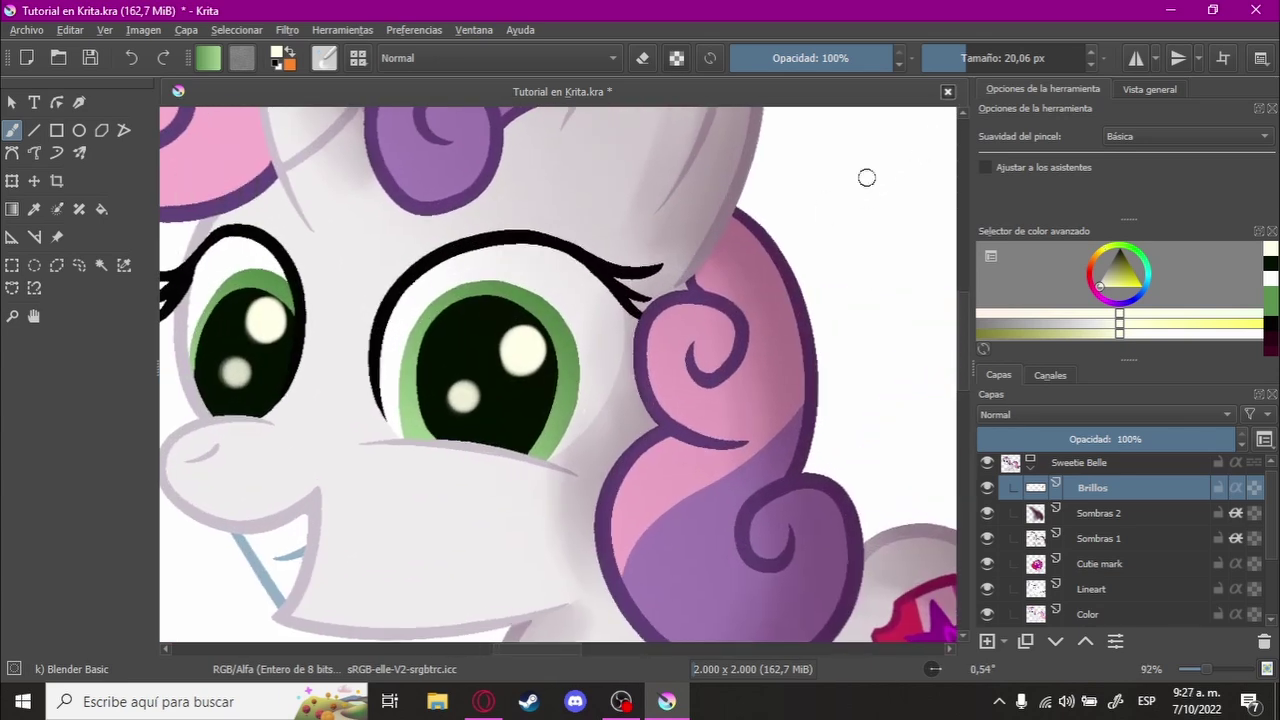
pyautogui.scroll(2, 536, 327)
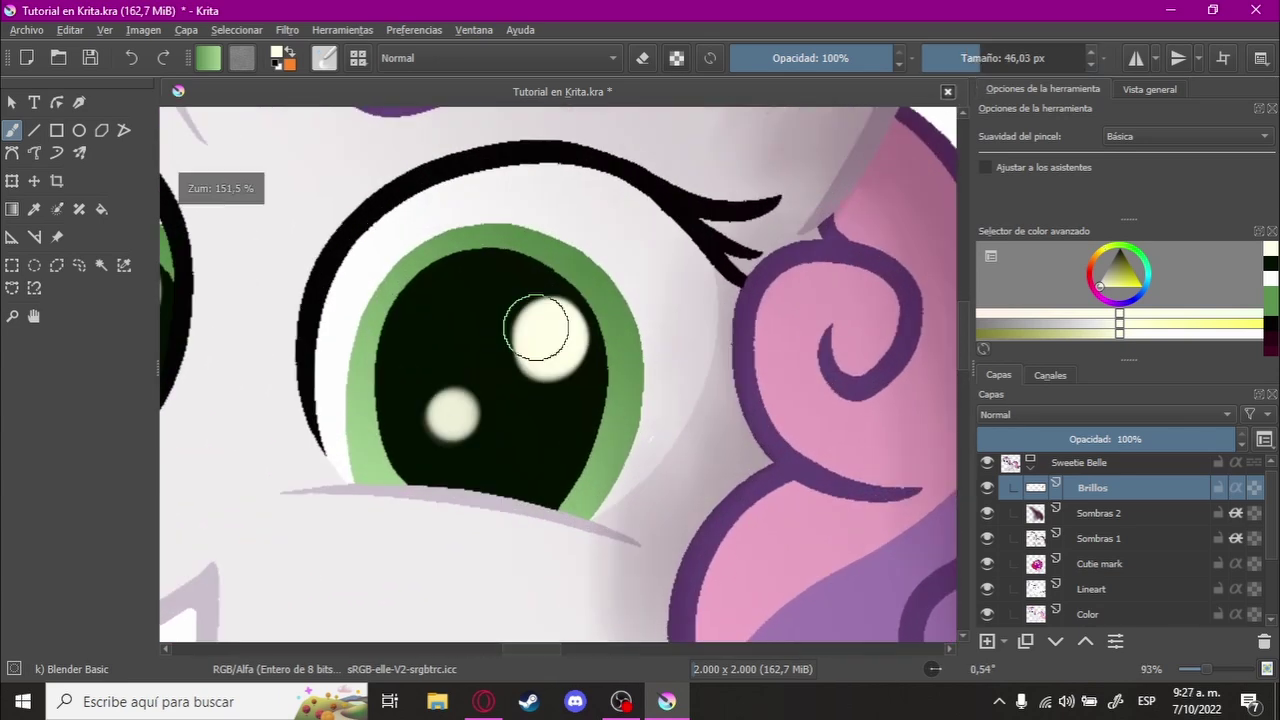
pyautogui.scroll(2, 545, 328)
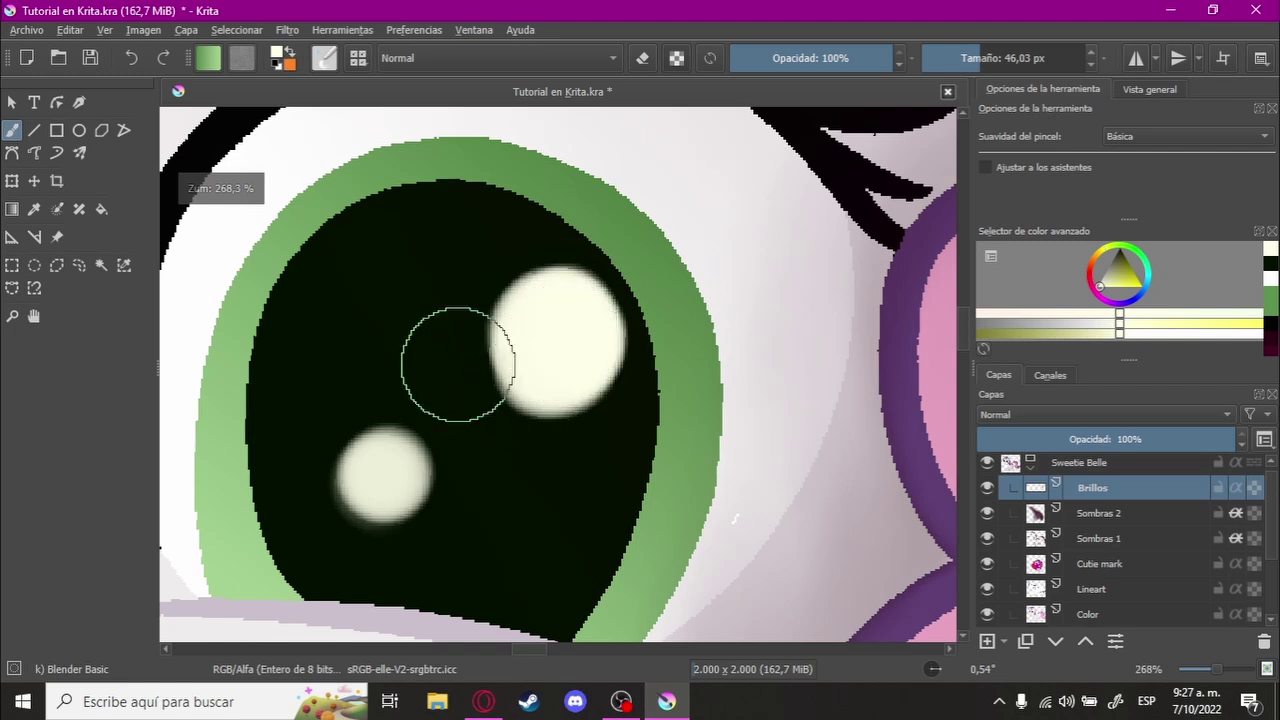
pyautogui.moveTo(458, 364)
pyautogui.mouseDown()
pyautogui.moveTo(520, 317)
pyautogui.moveTo(586, 349)
pyautogui.moveTo(551, 371)
pyautogui.moveTo(545, 295)
pyautogui.mouseUp()
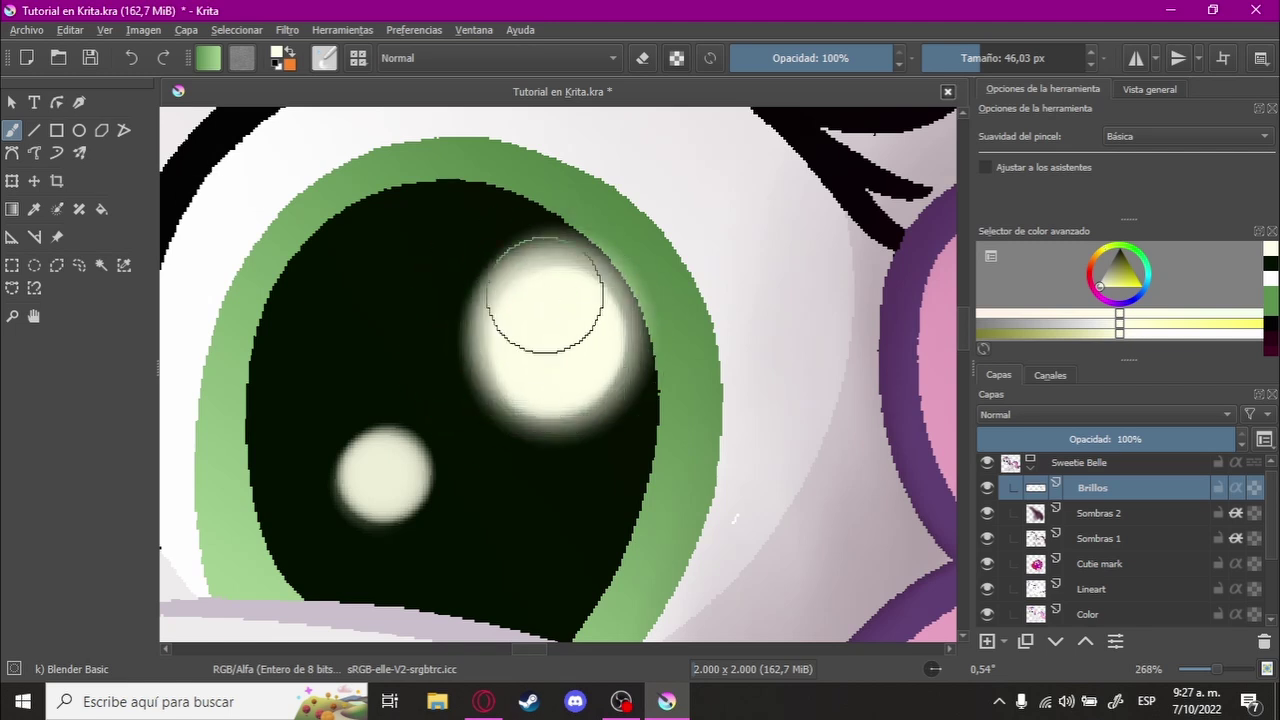
pyautogui.moveTo(582, 387)
pyautogui.mouseDown()
pyautogui.moveTo(591, 397)
pyautogui.moveTo(574, 323)
pyautogui.moveTo(586, 403)
pyautogui.moveTo(502, 443)
pyautogui.moveTo(357, 480)
pyautogui.moveTo(394, 494)
pyautogui.moveTo(414, 457)
pyautogui.moveTo(304, 442)
pyautogui.moveTo(357, 477)
pyautogui.moveTo(395, 452)
pyautogui.mouseUp()
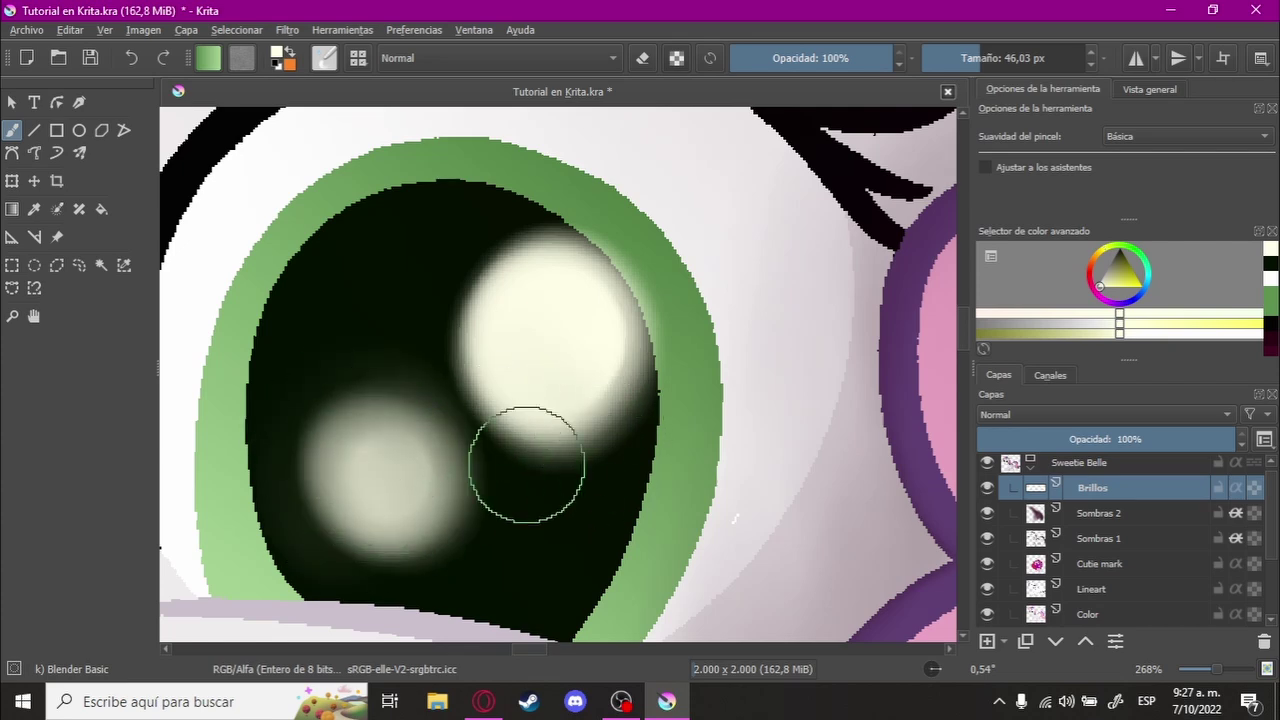
pyautogui.moveTo(527, 464)
pyautogui.mouseDown()
pyautogui.moveTo(529, 337)
pyautogui.moveTo(606, 329)
pyautogui.mouseUp()
# Step: Brighten the upper highlight and soften, then sharpen, its edges
pyautogui.scroll(-6, 600, 360)
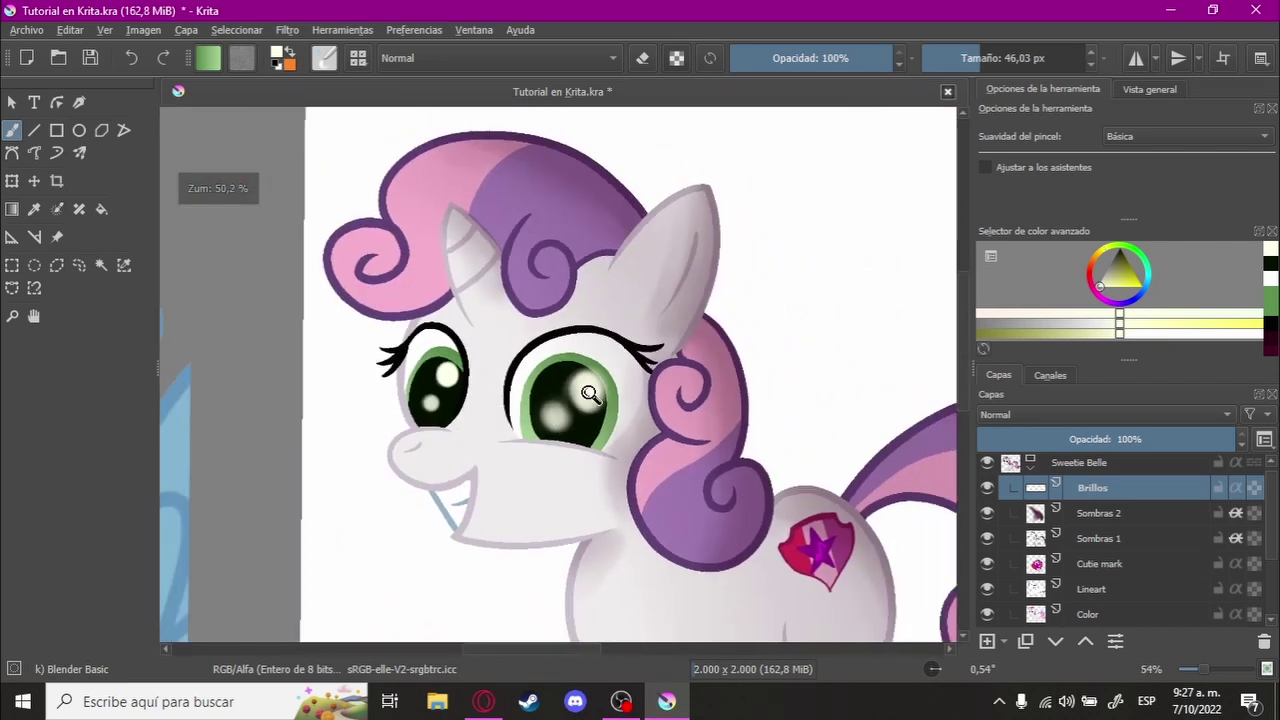
pyautogui.scroll(2, 590, 393)
pyautogui.scroll(2, 637, 325)
pyautogui.moveTo(523, 411)
pyautogui.mouseDown()
pyautogui.moveTo(560, 409)
pyautogui.moveTo(500, 400)
pyautogui.moveTo(560, 403)
pyautogui.mouseUp()
pyautogui.moveTo(516, 459)
pyautogui.mouseDown()
pyautogui.moveTo(494, 417)
pyautogui.moveTo(510, 401)
pyautogui.mouseUp()
pyautogui.scroll(-5, 457, 471)
pyautogui.scroll(-2, 449, 494)
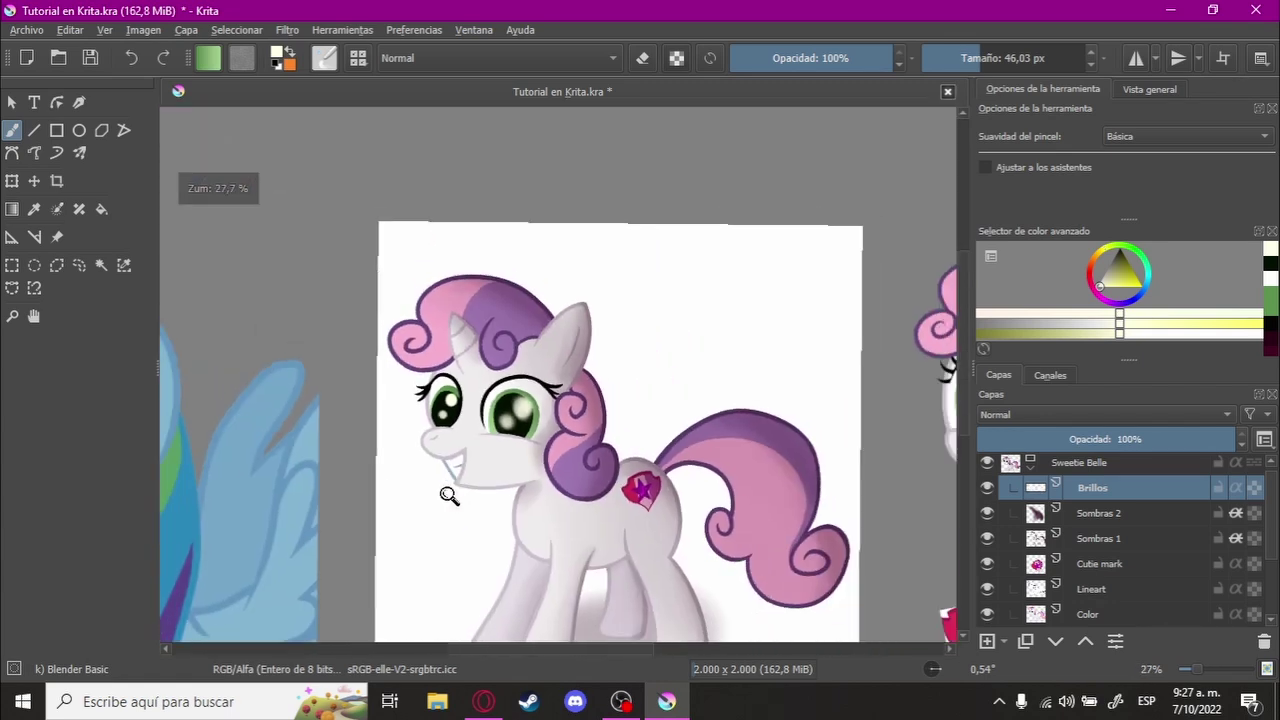
pyautogui.scroll(2, 480, 368)
pyautogui.scroll(1, 487, 362)
pyautogui.scroll(1, 500, 389)
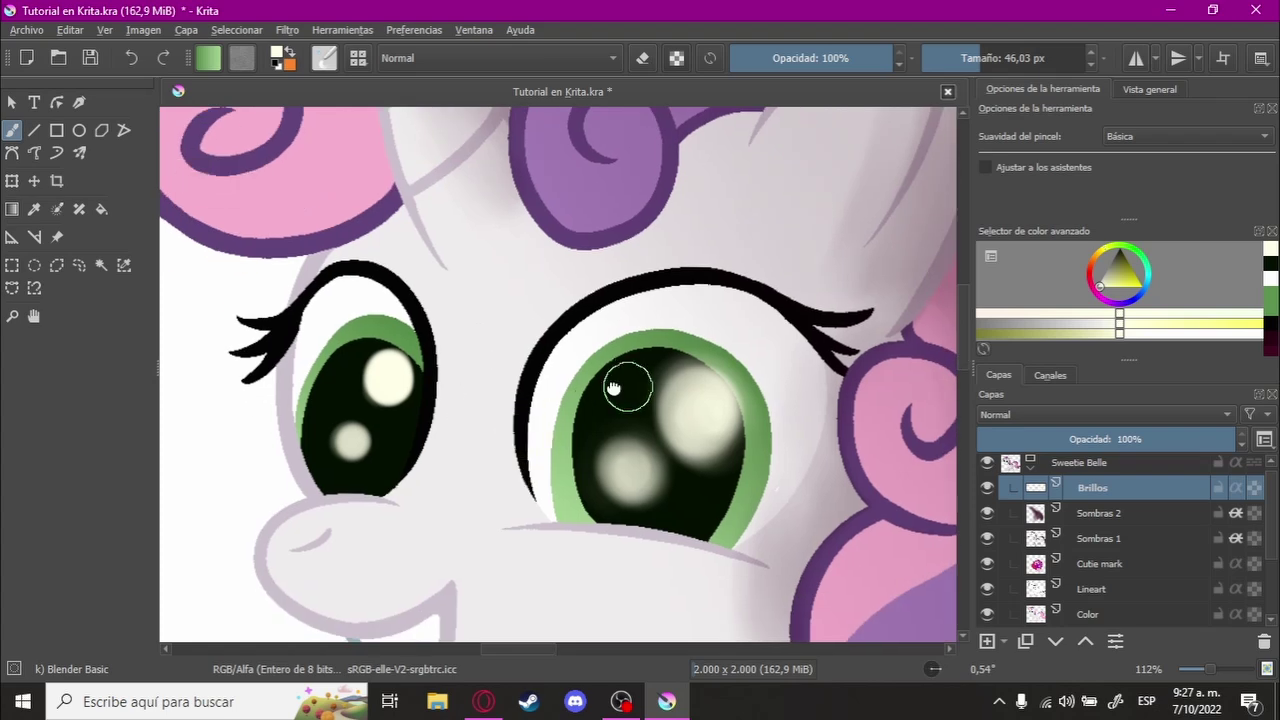
pyautogui.scroll(4, 629, 386)
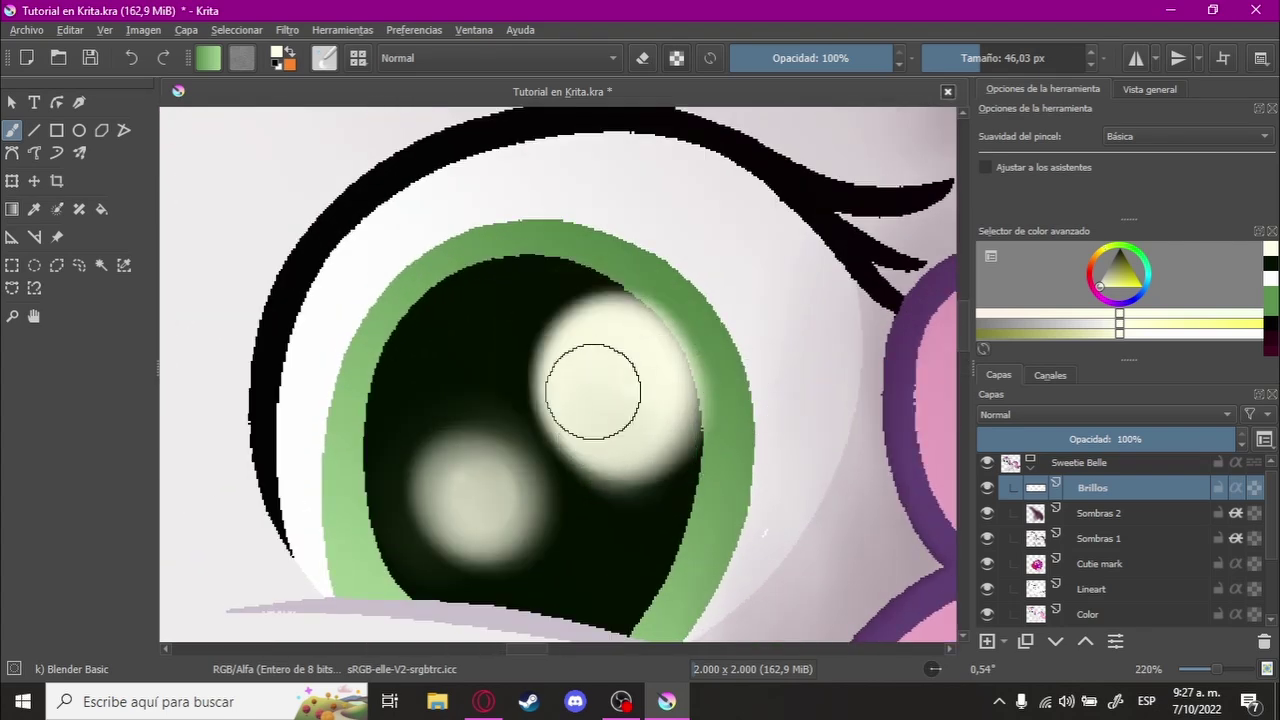
pyautogui.moveTo(633, 405)
pyautogui.mouseDown()
pyautogui.moveTo(530, 371)
pyautogui.moveTo(654, 423)
pyautogui.moveTo(578, 367)
pyautogui.moveTo(543, 314)
pyautogui.moveTo(514, 309)
pyautogui.moveTo(591, 323)
pyautogui.moveTo(615, 402)
pyautogui.mouseUp()
# Step: Brighten the upper highlight, then enlarge and blend the lower highlight blob
pyautogui.scroll(-5, 656, 372)
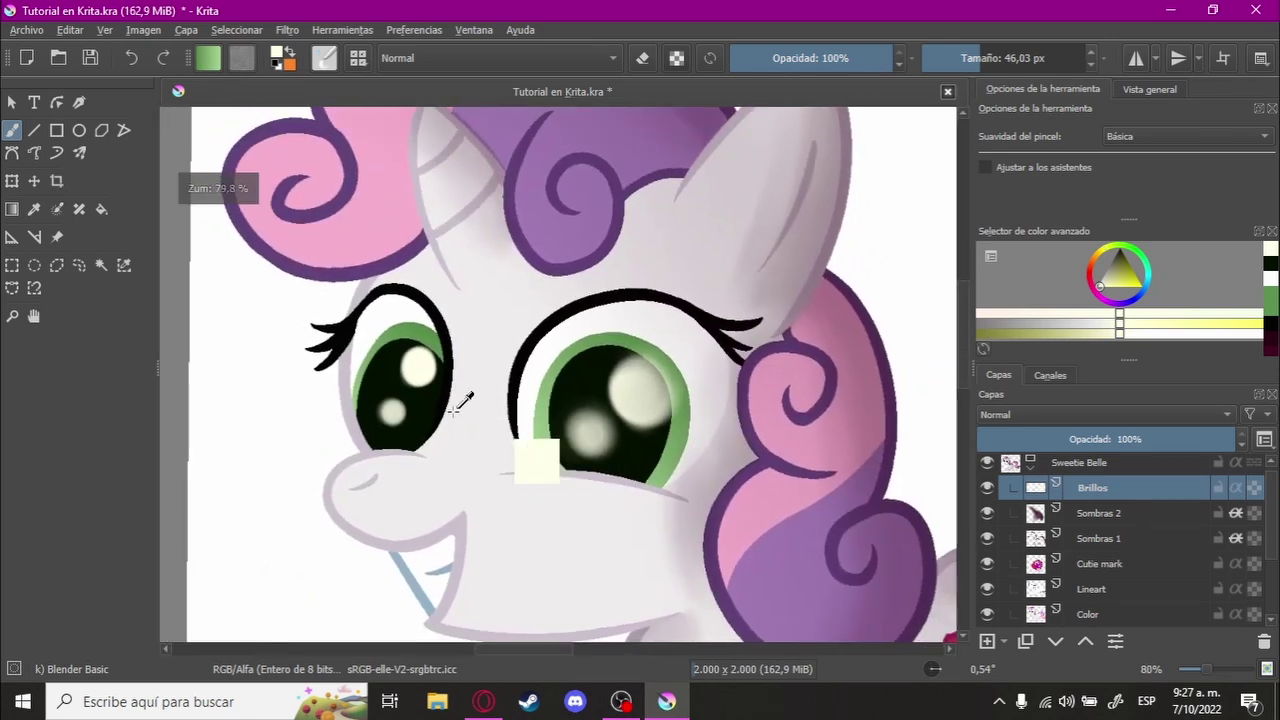
pyautogui.scroll(5, 503, 414)
pyautogui.moveTo(368, 290)
pyautogui.mouseDown()
pyautogui.moveTo(374, 320)
pyautogui.moveTo(337, 451)
pyautogui.moveTo(306, 434)
pyautogui.moveTo(352, 400)
pyautogui.moveTo(366, 315)
pyautogui.moveTo(389, 348)
pyautogui.mouseUp()
pyautogui.scroll(-5, 330, 465)
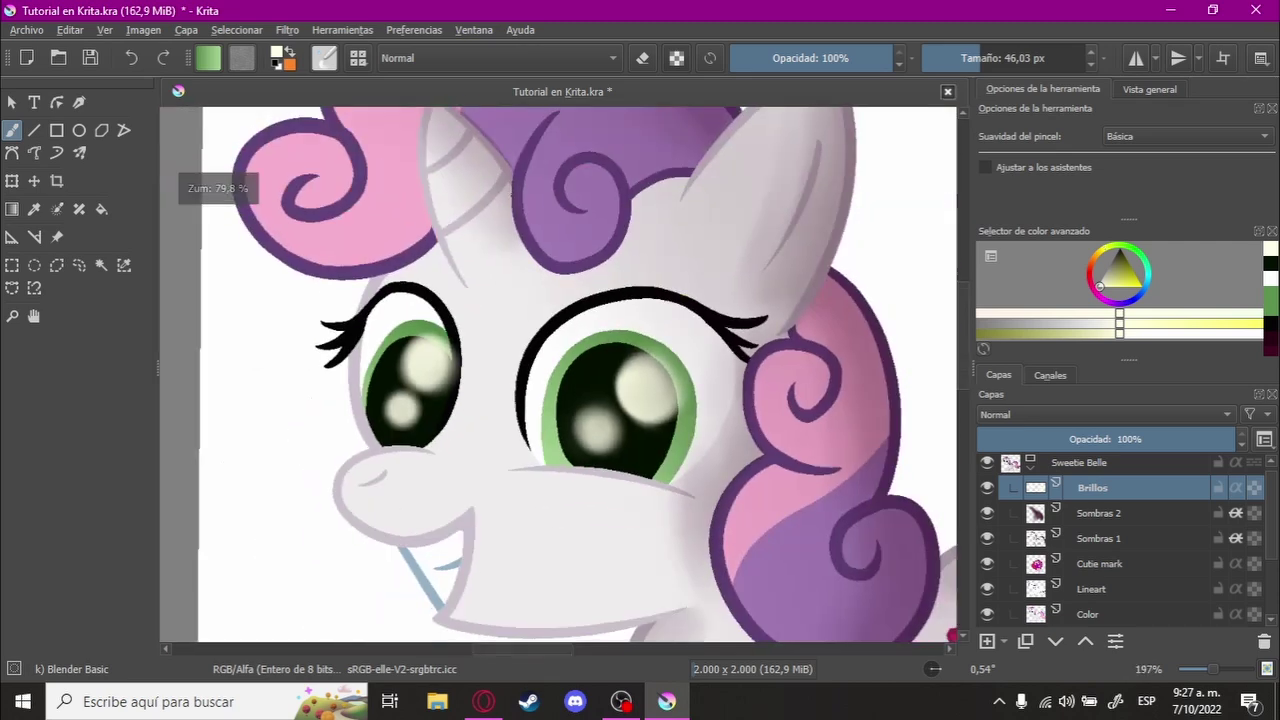
pyautogui.scroll(-3, 330, 465)
pyautogui.scroll(-2, 330, 465)
pyautogui.scroll(2, 330, 465)
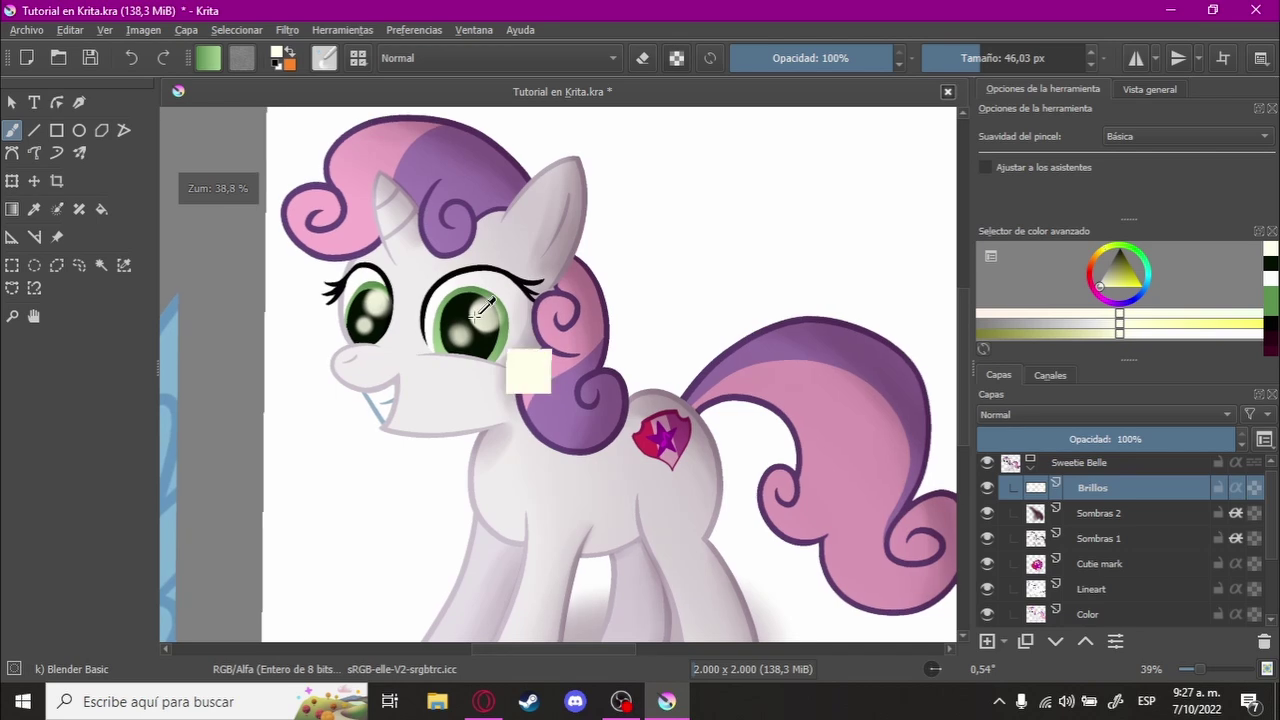
pyautogui.scroll(6, 482, 322)
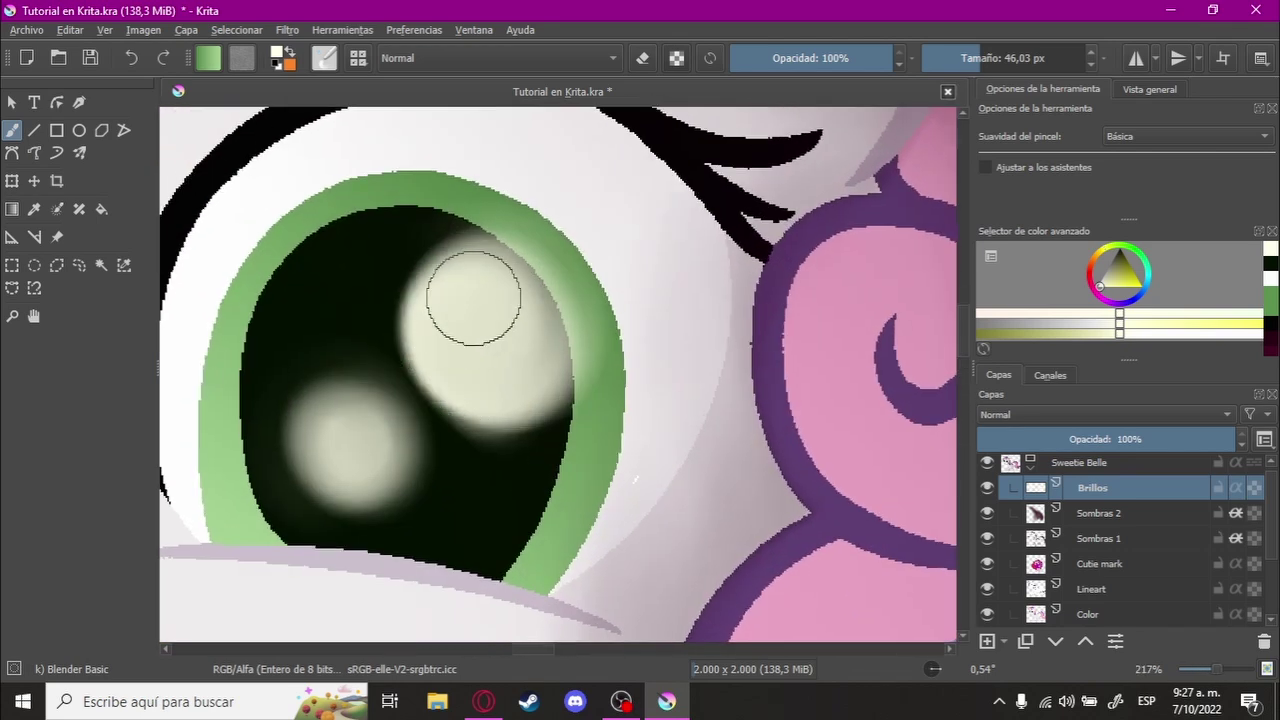
pyautogui.scroll(-4, 371, 432)
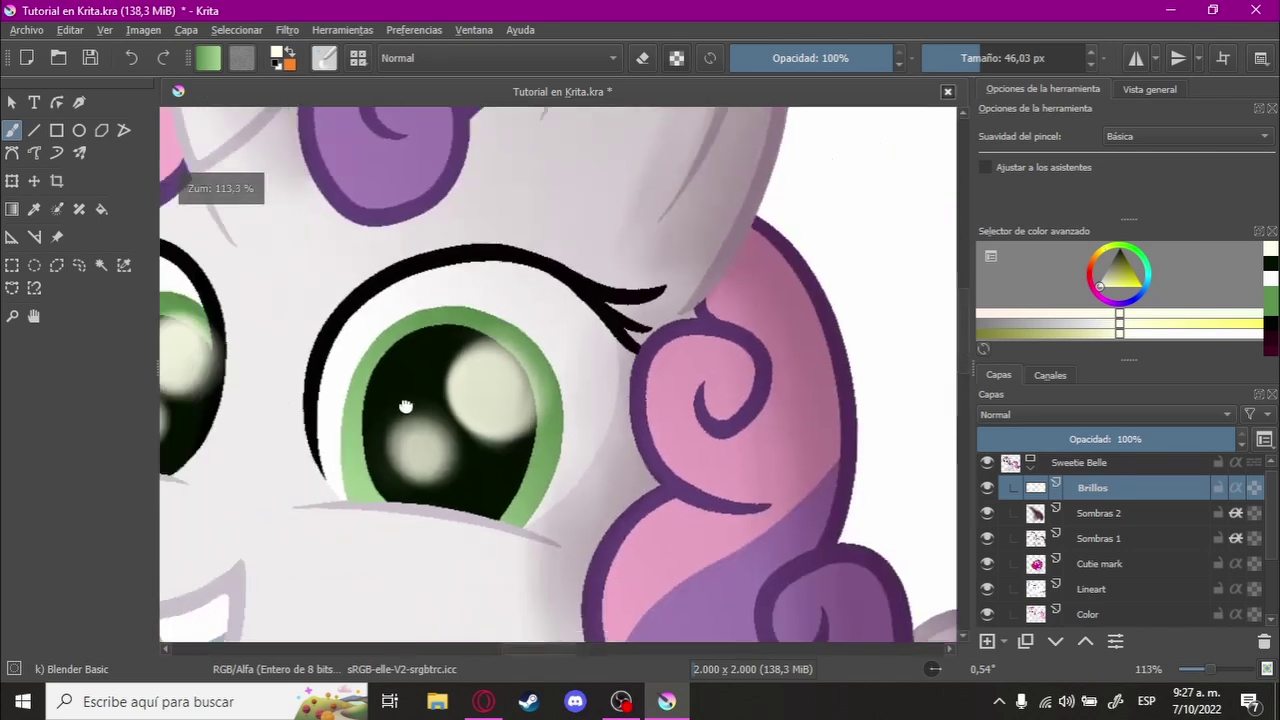
pyautogui.scroll(2, 392, 356)
pyautogui.scroll(2, 432, 355)
pyautogui.scroll(-5, 486, 443)
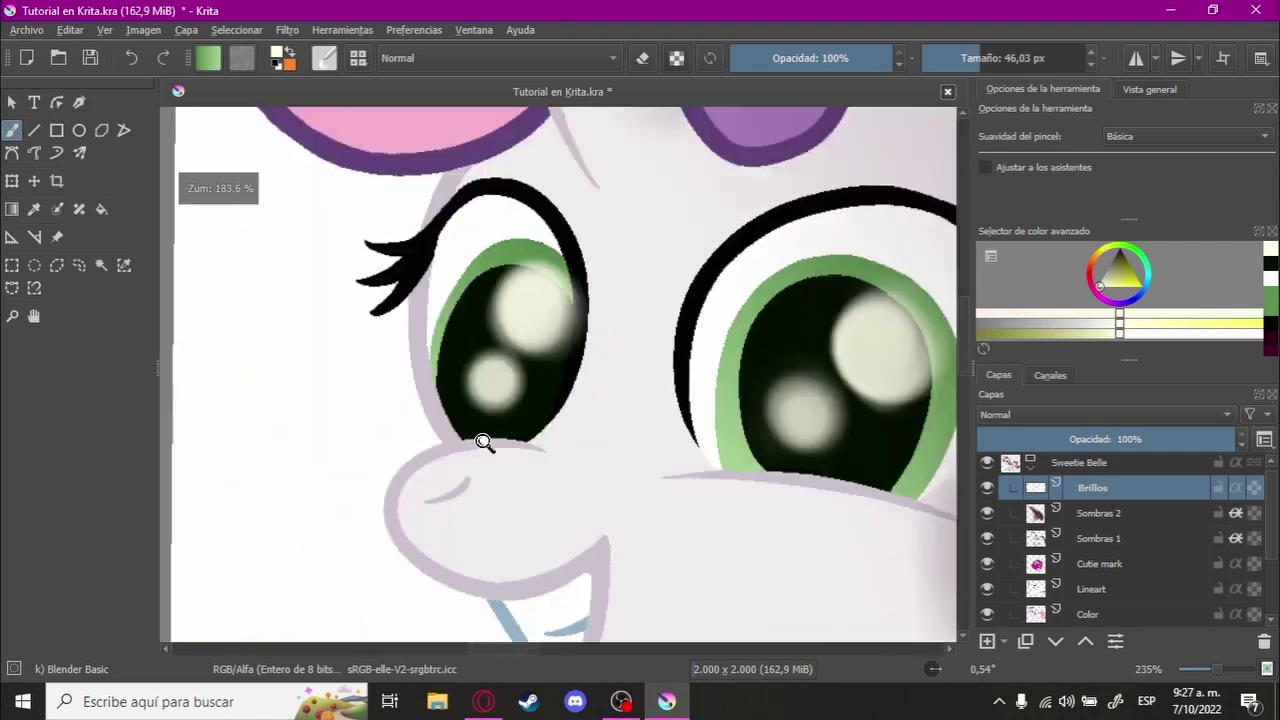
pyautogui.scroll(-3, 463, 394)
pyautogui.scroll(-1, 545, 380)
pyautogui.scroll(-1, 545, 380)
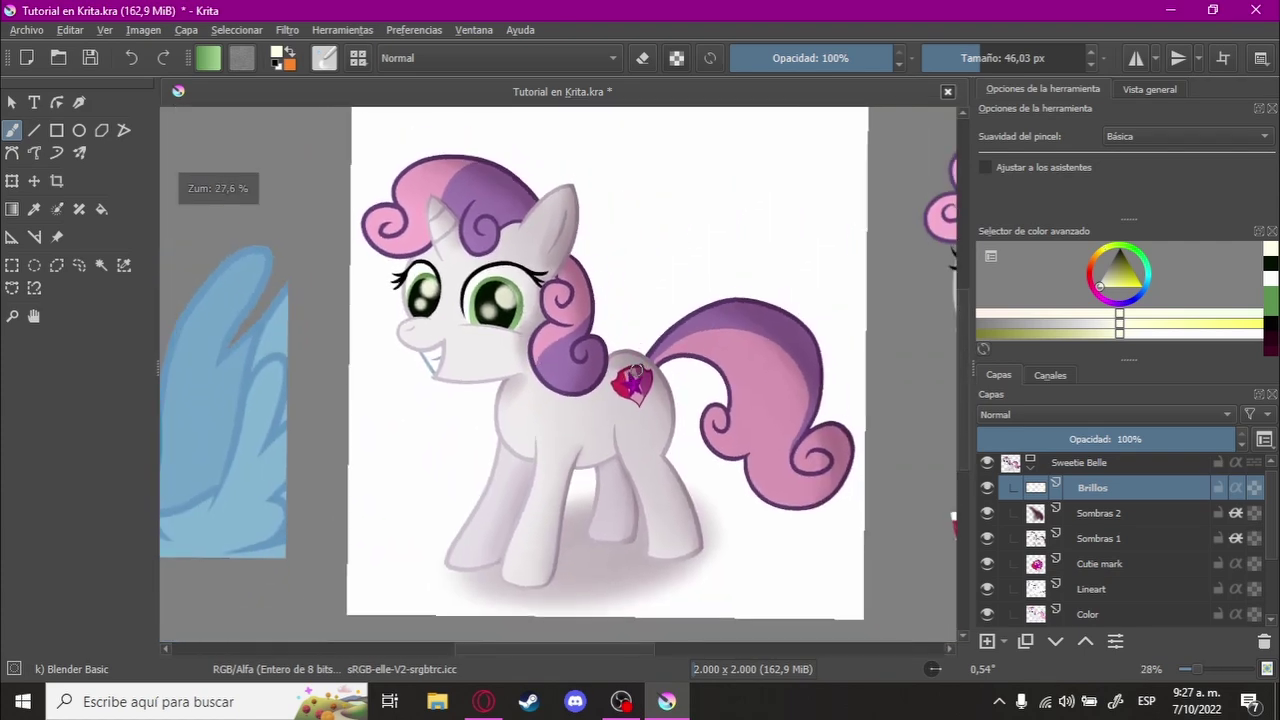
pyautogui.scroll(1, 540, 330)
pyautogui.scroll(-1, 550, 313)
pyautogui.scroll(-1, 551, 313)
pyautogui.scroll(1, 517, 334)
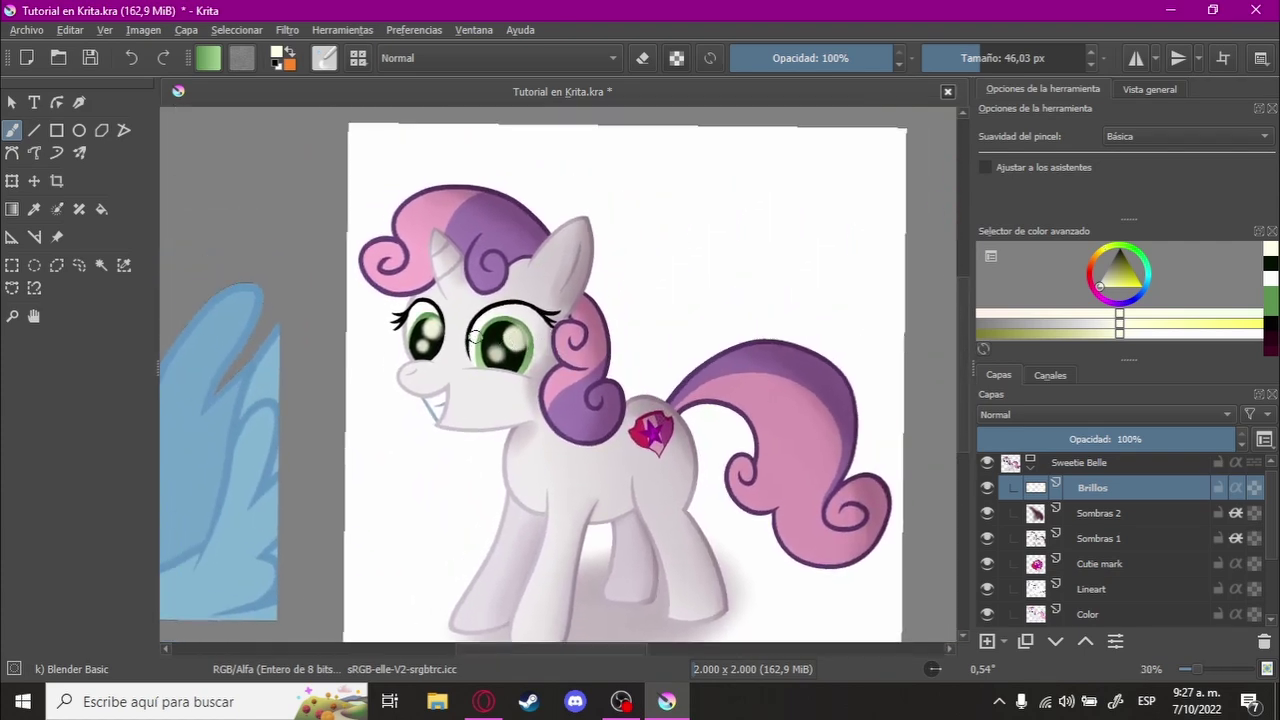
pyautogui.scroll(8, 462, 302)
pyautogui.scroll(1, 462, 302)
pyautogui.scroll(1, 462, 302)
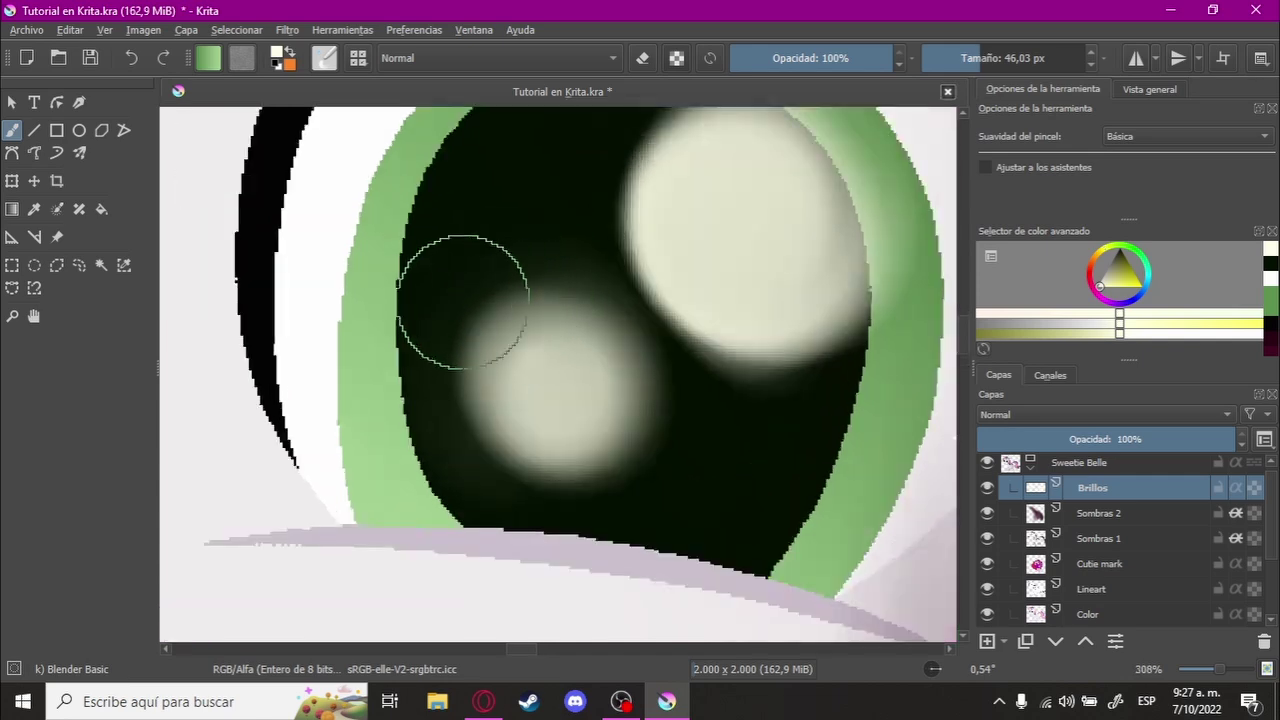
pyautogui.moveTo(591, 357); pyautogui.dragTo(585, 405)
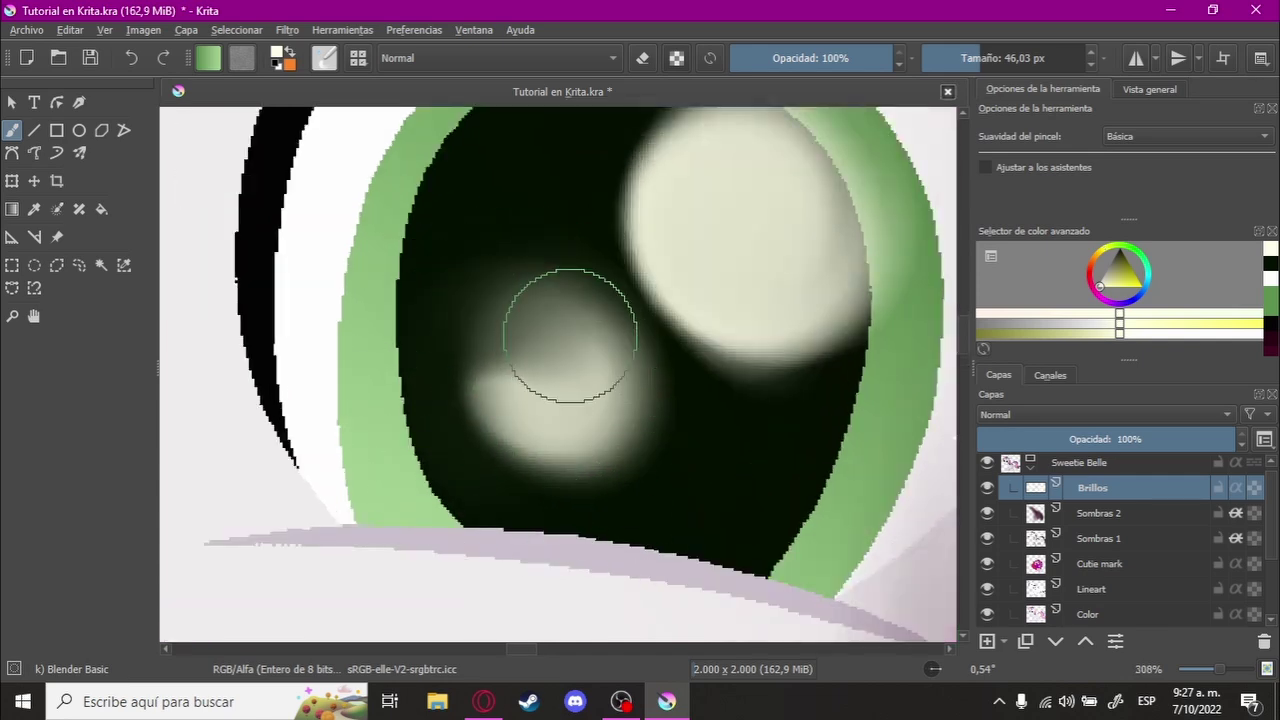
pyautogui.moveTo(557, 329)
pyautogui.mouseDown()
pyautogui.moveTo(451, 466)
pyautogui.moveTo(580, 468)
pyautogui.moveTo(543, 429)
pyautogui.moveTo(584, 397)
pyautogui.moveTo(571, 371)
pyautogui.moveTo(543, 443)
pyautogui.moveTo(557, 386)
pyautogui.moveTo(589, 378)
pyautogui.mouseUp()
# Step: Zoom in and out to inspect the softened eye highlights
pyautogui.scroll(-5, 623, 400)
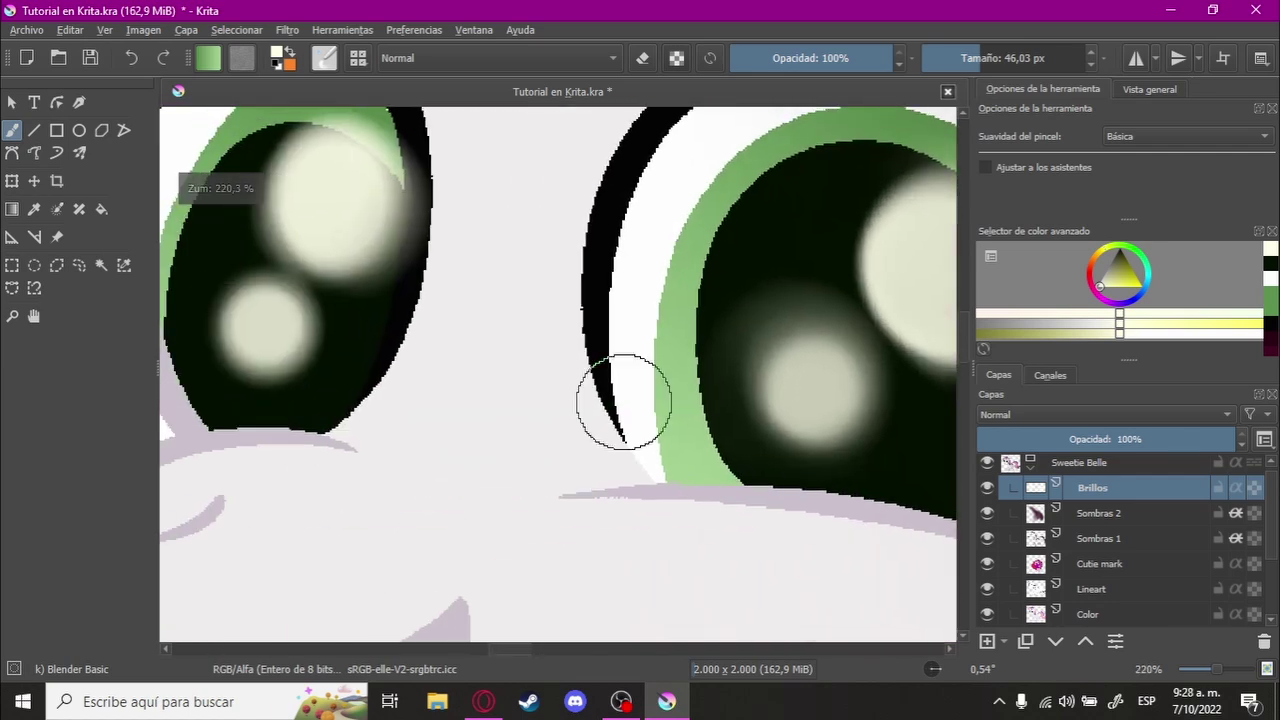
pyautogui.scroll(2, 443, 377)
pyautogui.scroll(3, 386, 329)
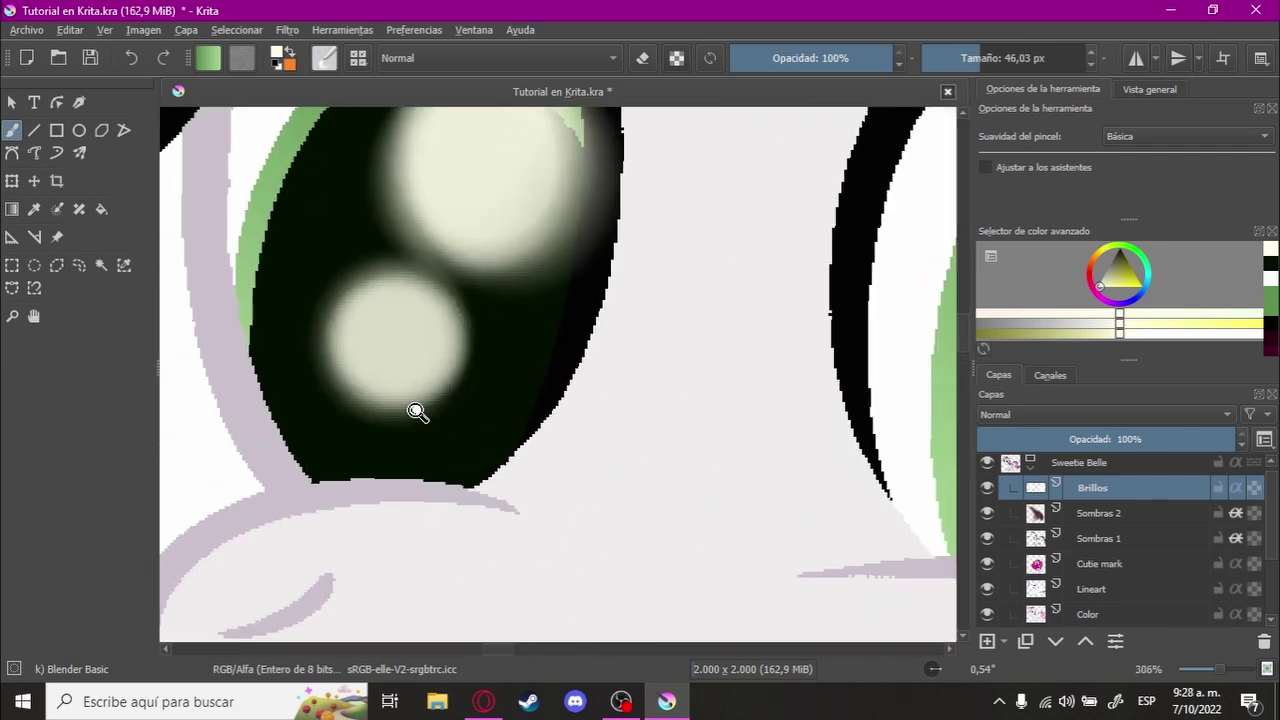
pyautogui.scroll(-5, 414, 414)
pyautogui.scroll(-1, 491, 503)
pyautogui.scroll(3, 480, 494)
pyautogui.scroll(4, 543, 314)
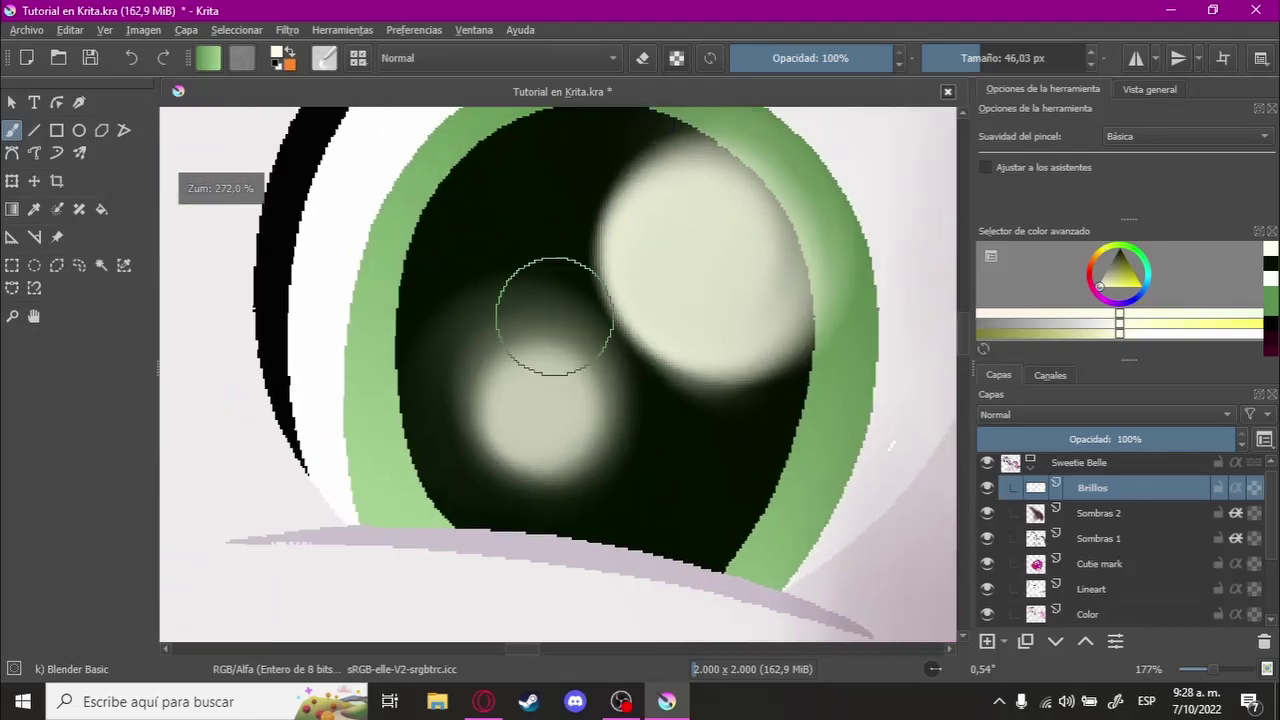
pyautogui.scroll(-2, 543, 363)
pyautogui.scroll(2, 571, 294)
pyautogui.scroll(-5, 498, 424)
pyautogui.scroll(-5, 498, 424)
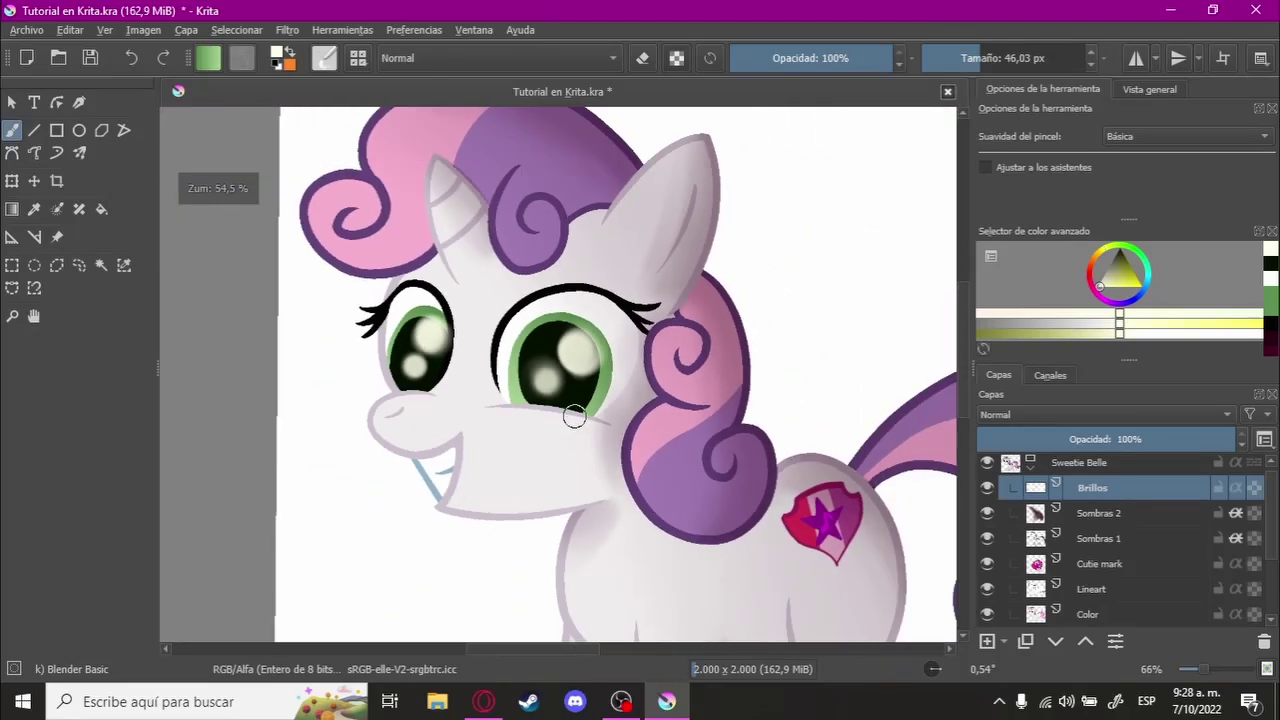
pyautogui.scroll(-1, 501, 387)
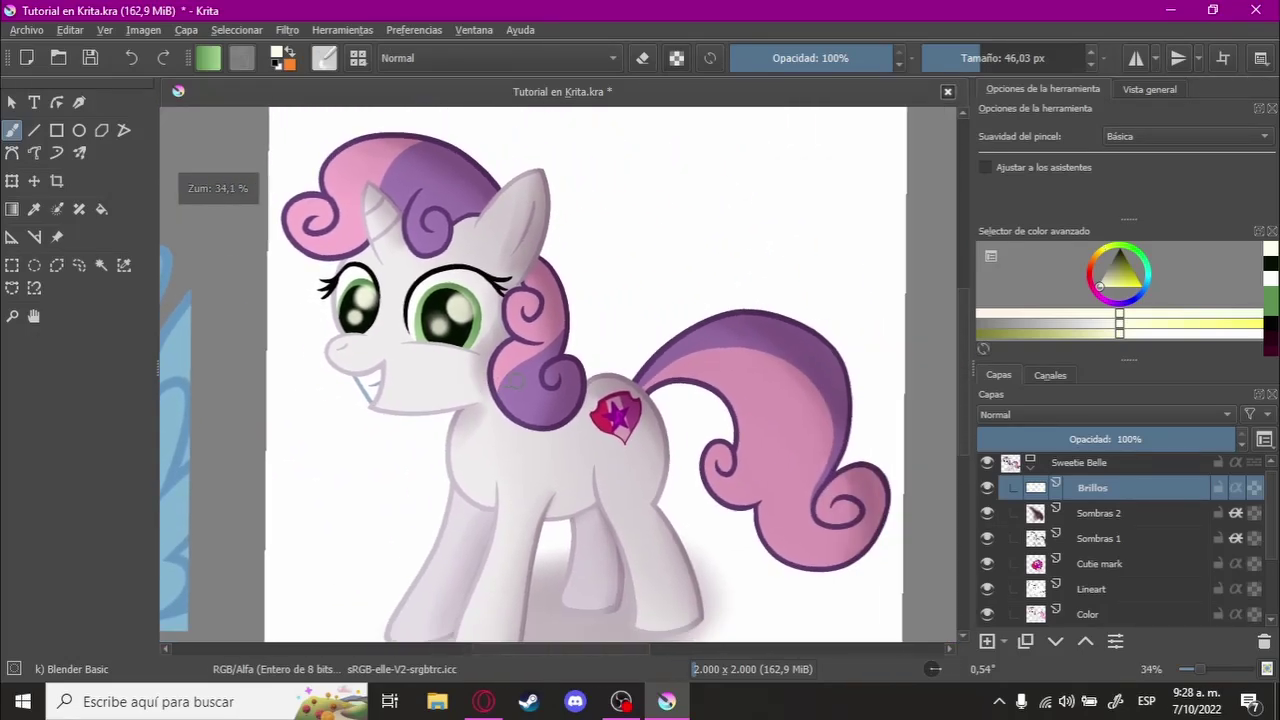
# Step: Lower the Sombras 2 layer opacity to about 19%
pyautogui.hotkey('ctrl', 'r')
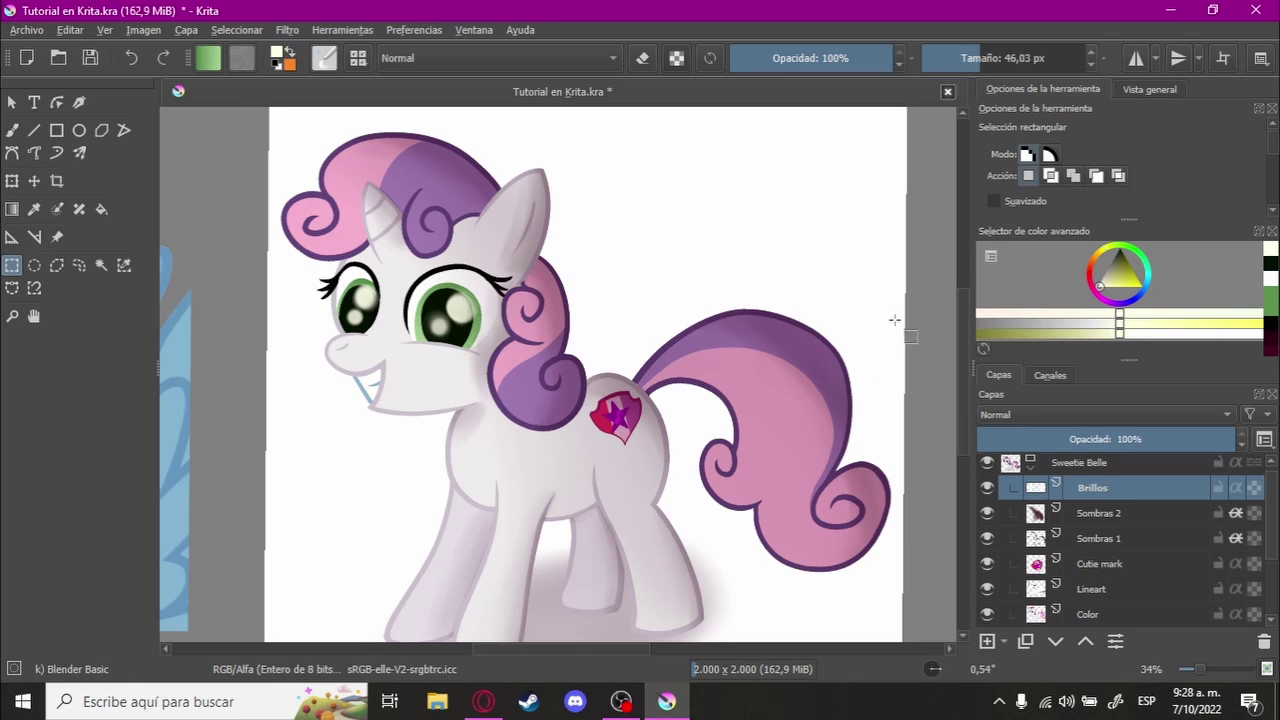
pyautogui.click(1037, 513)
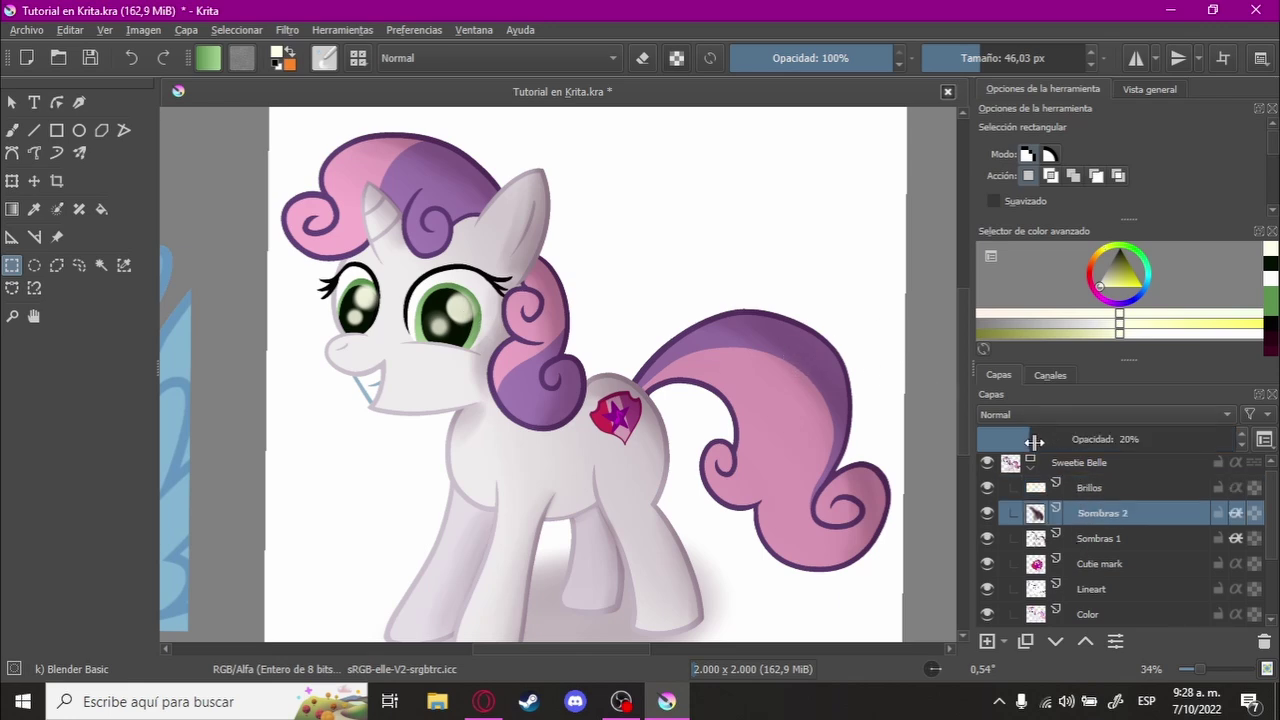
pyautogui.moveTo(1040, 438); pyautogui.dragTo(1191, 434)
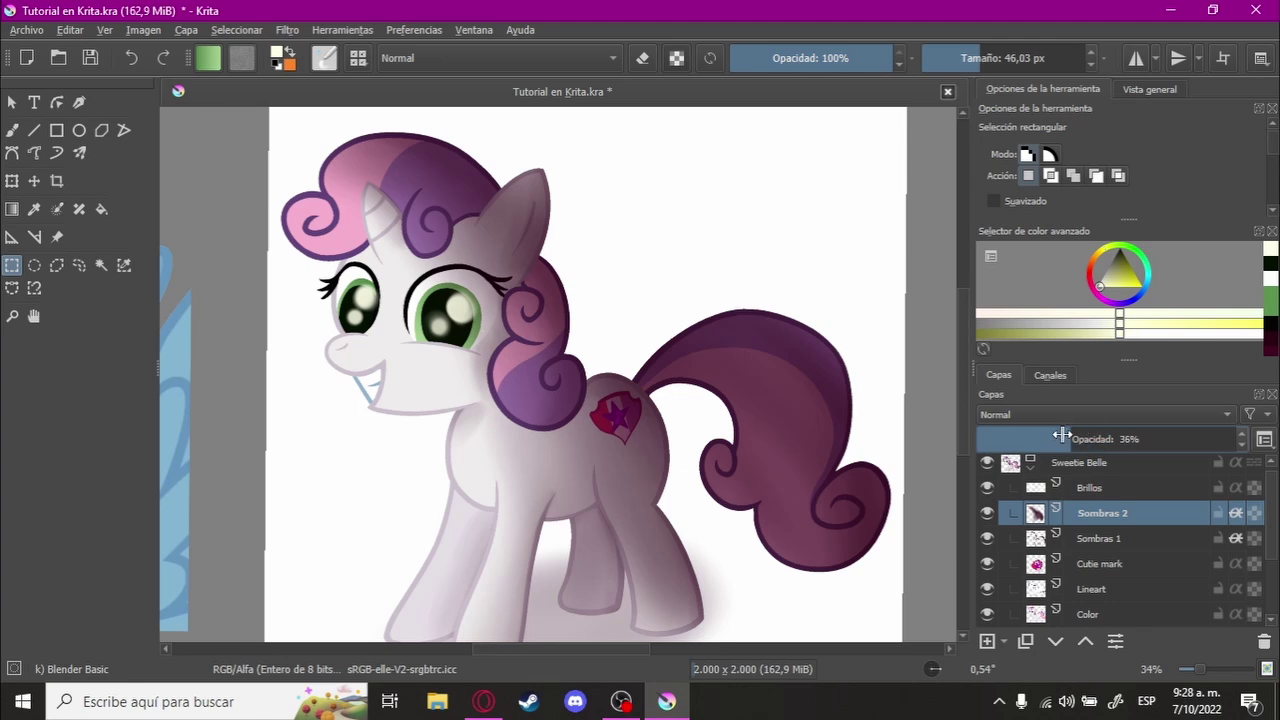
pyautogui.moveTo(1191, 434); pyautogui.dragTo(1034, 437)
# Step: Set the Sombras 1 layer opacity to 21%
pyautogui.click(1132, 538)
pyautogui.click(1127, 512)
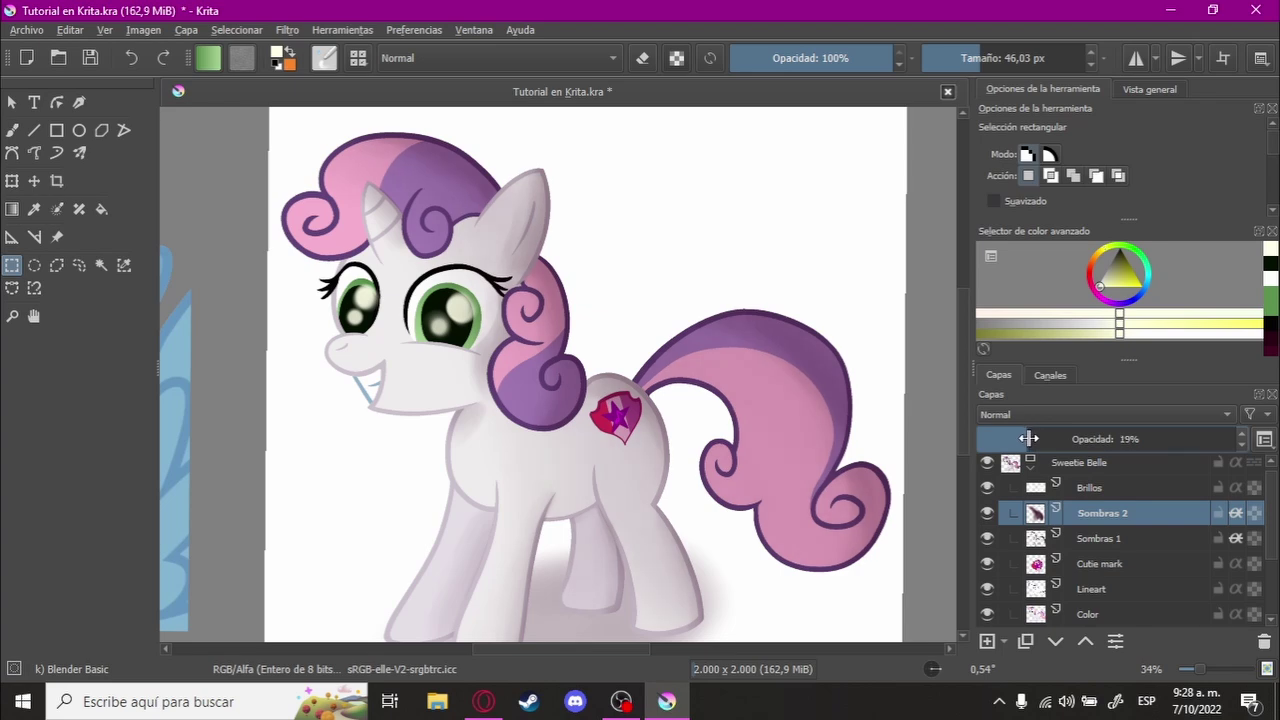
pyautogui.click(1030, 538)
pyautogui.moveTo(1036, 438); pyautogui.dragTo(1030, 438)
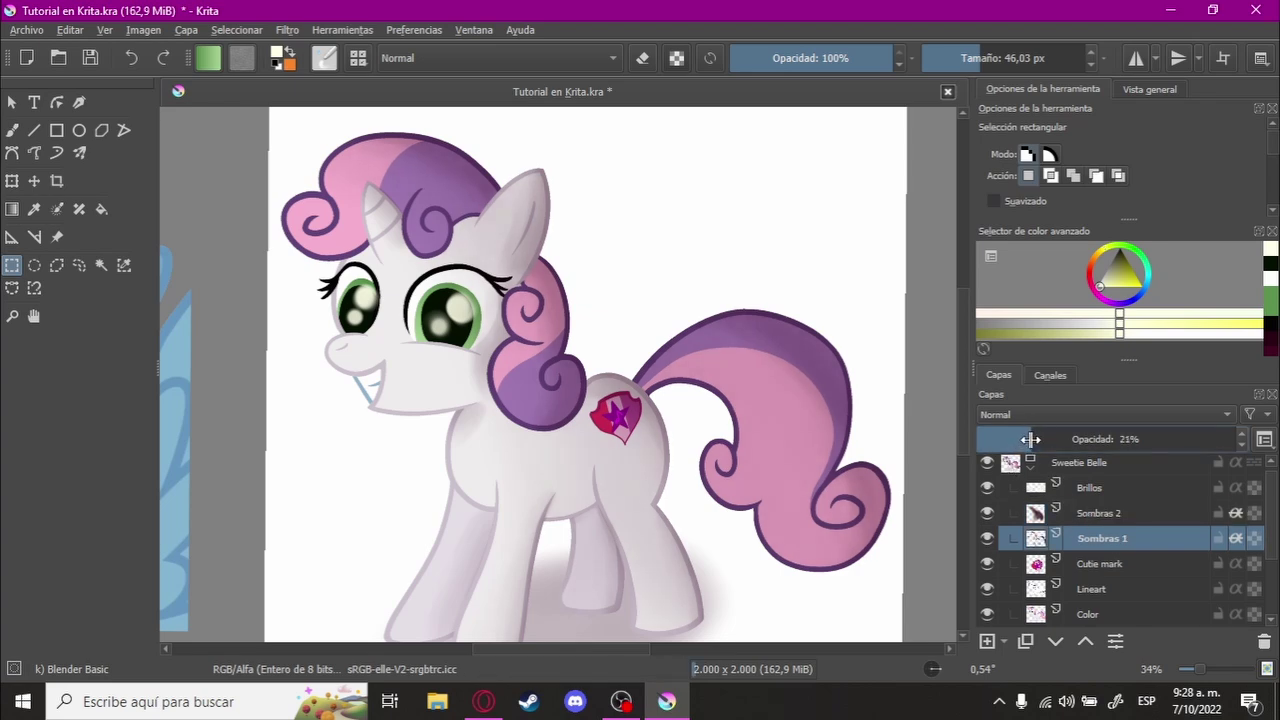
pyautogui.scroll(-2, 530, 419)
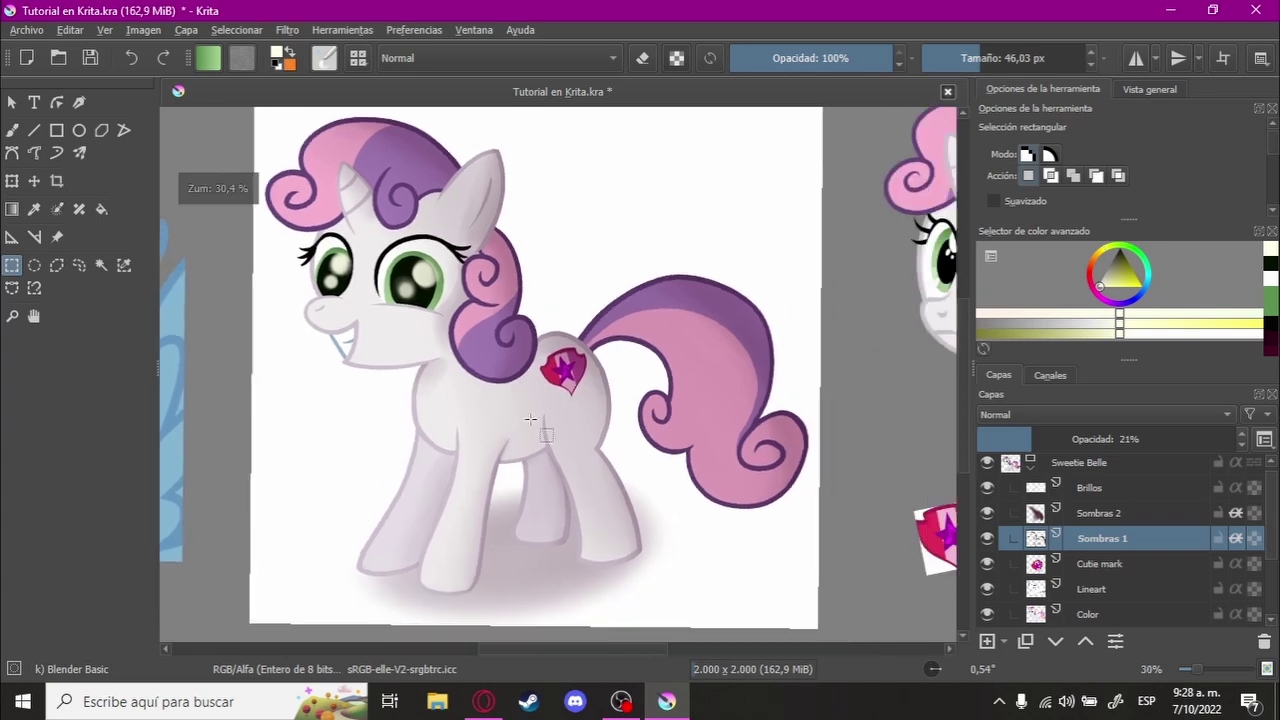
# Step: Reset rotation to 0°, enter canvas-only mode with Tab, and centre the pony
pyautogui.press('5')
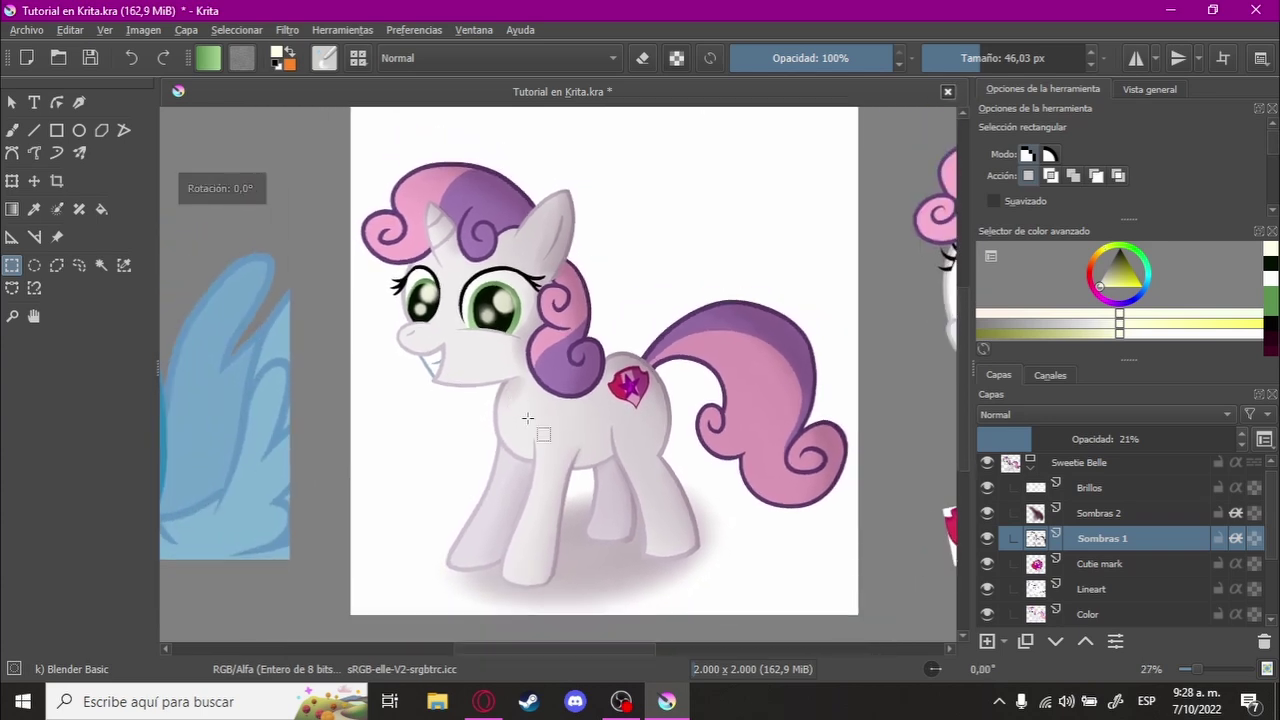
pyautogui.scroll(3, 527, 418)
pyautogui.press('Tab')
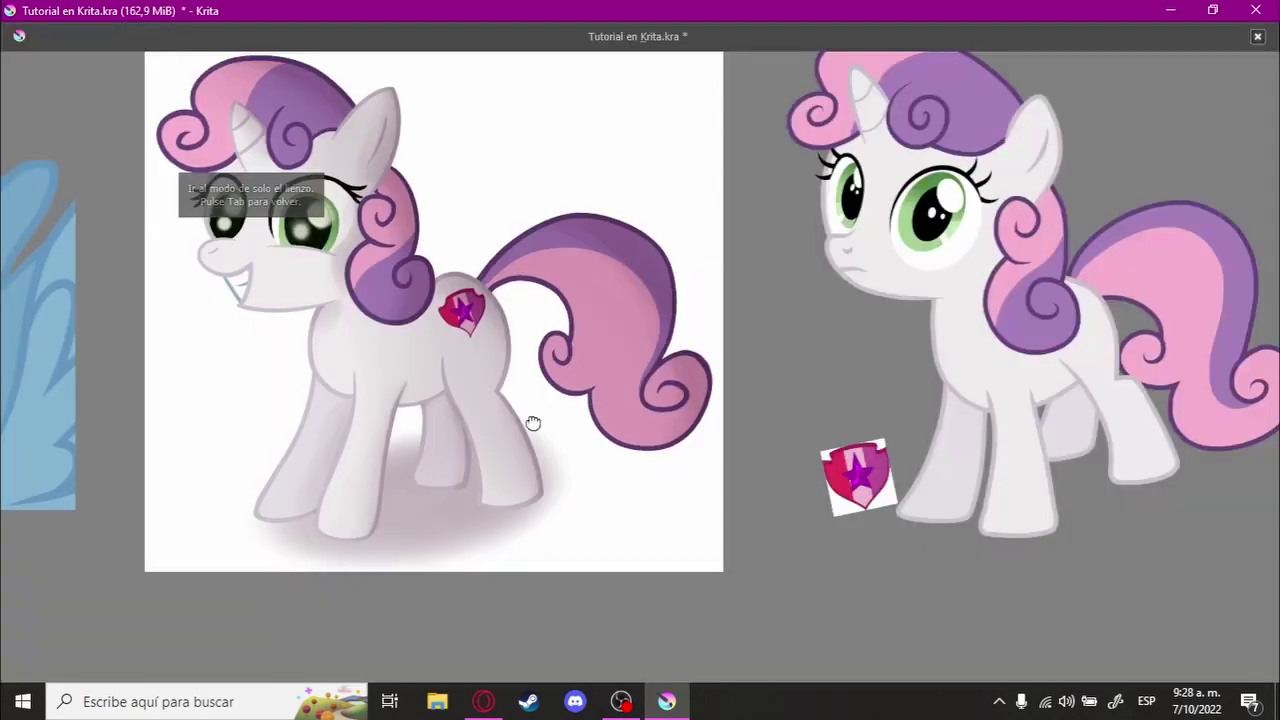
pyautogui.scroll(1, 533, 423)
pyautogui.moveTo(675, 350); pyautogui.dragTo(790, 360)
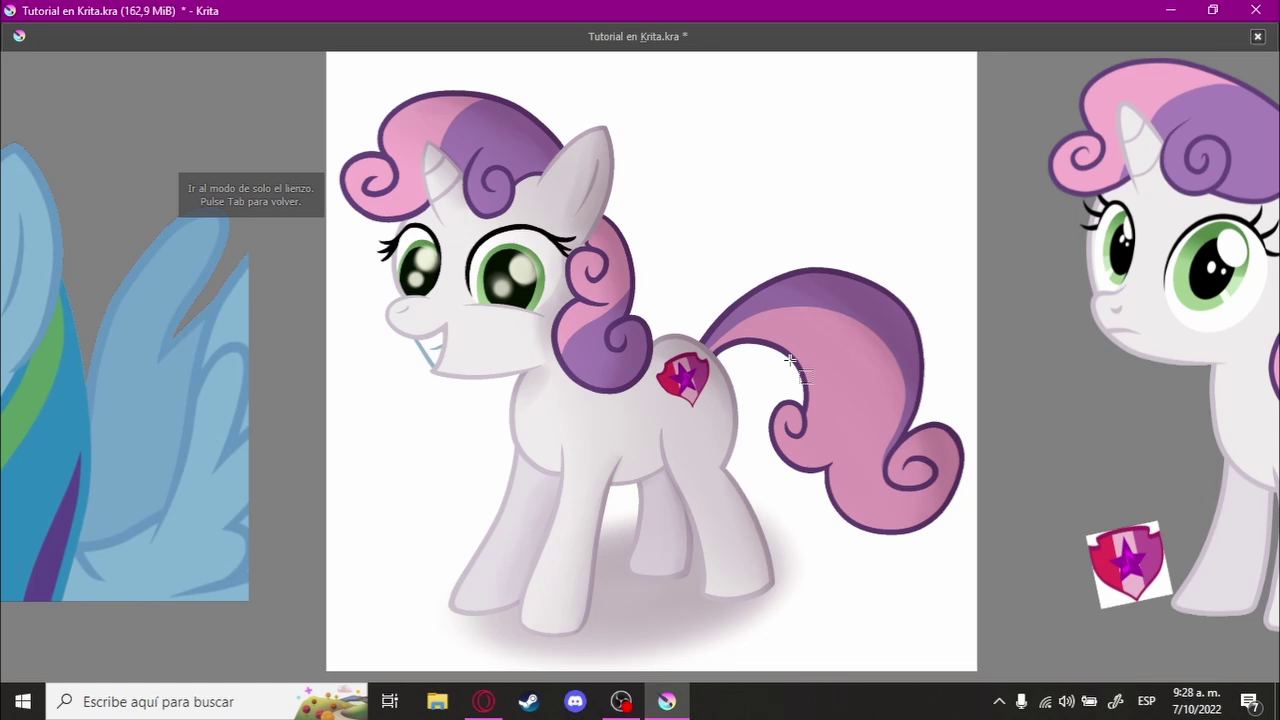